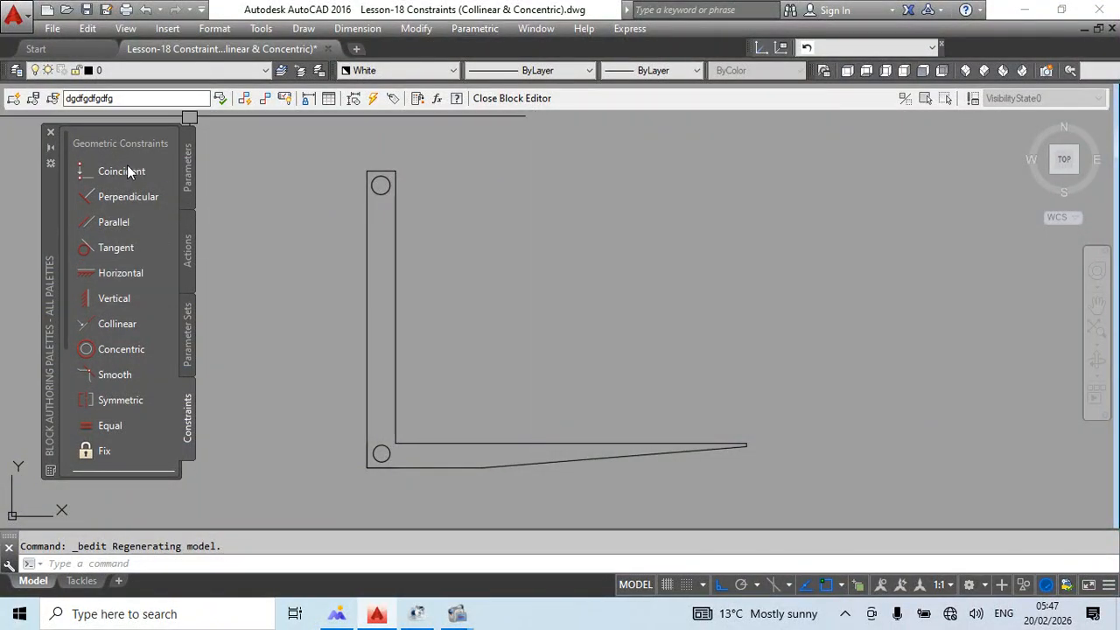
Close the block editor with the BC command and answer the unsaved-changes prompt to return to the drawing.
{"action": "left_click", "coordinate": [96, 320]}
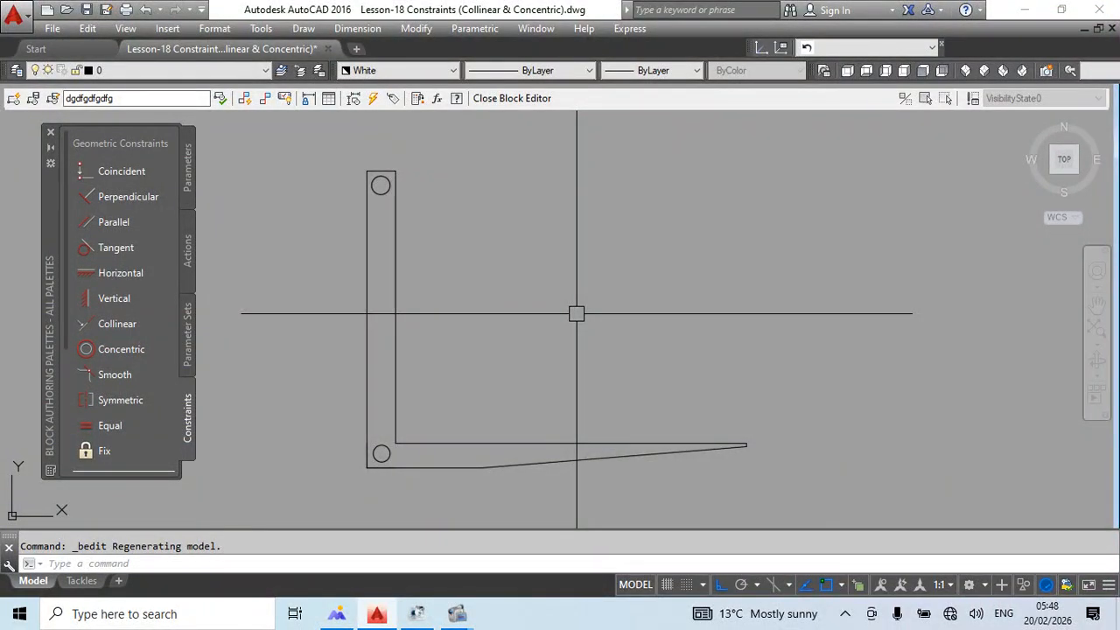
{"action": "scroll", "coordinate": [576, 314], "scroll_direction": "down", "scroll_amount": 3}
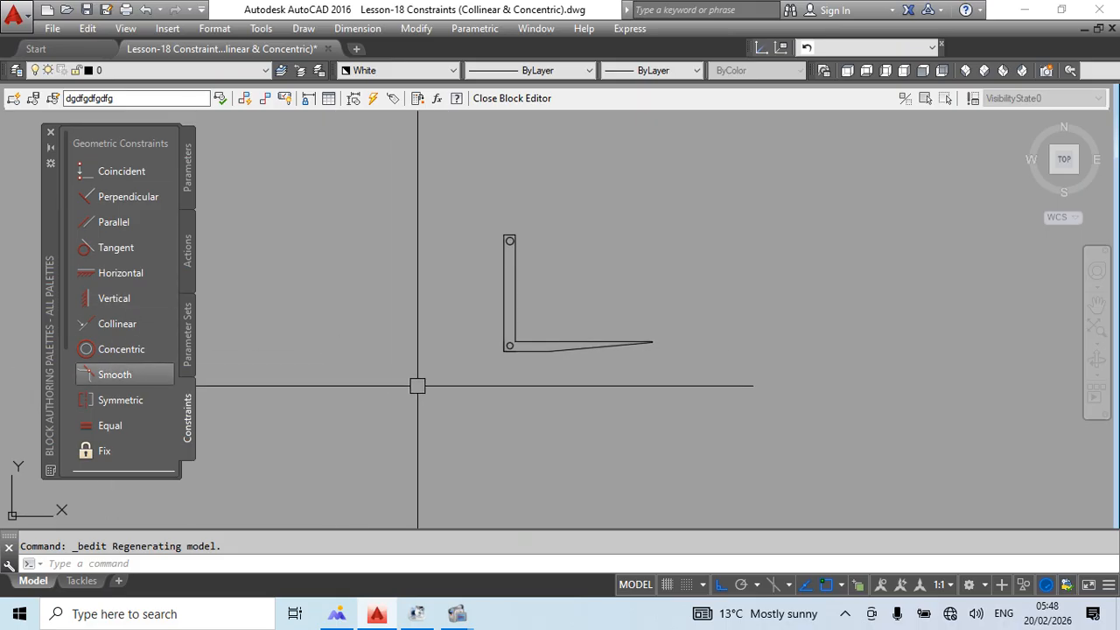
{"action": "key", "text": "Return"}
{"action": "key", "text": "Return"}
{"action": "key", "text": "Return"}
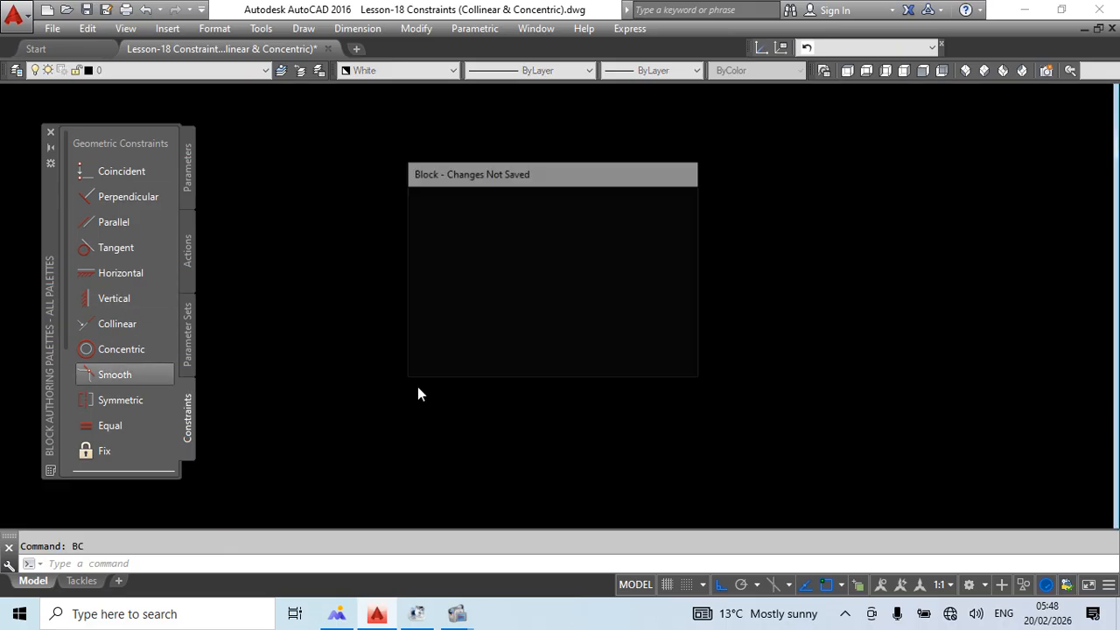
{"action": "left_click", "coordinate": [473, 334]}
{"action": "middle_click_drag", "start_coordinate": [414, 447], "coordinate": [395, 407]}
{"action": "type", "text": "m"}
{"action": "key", "text": "Return"}
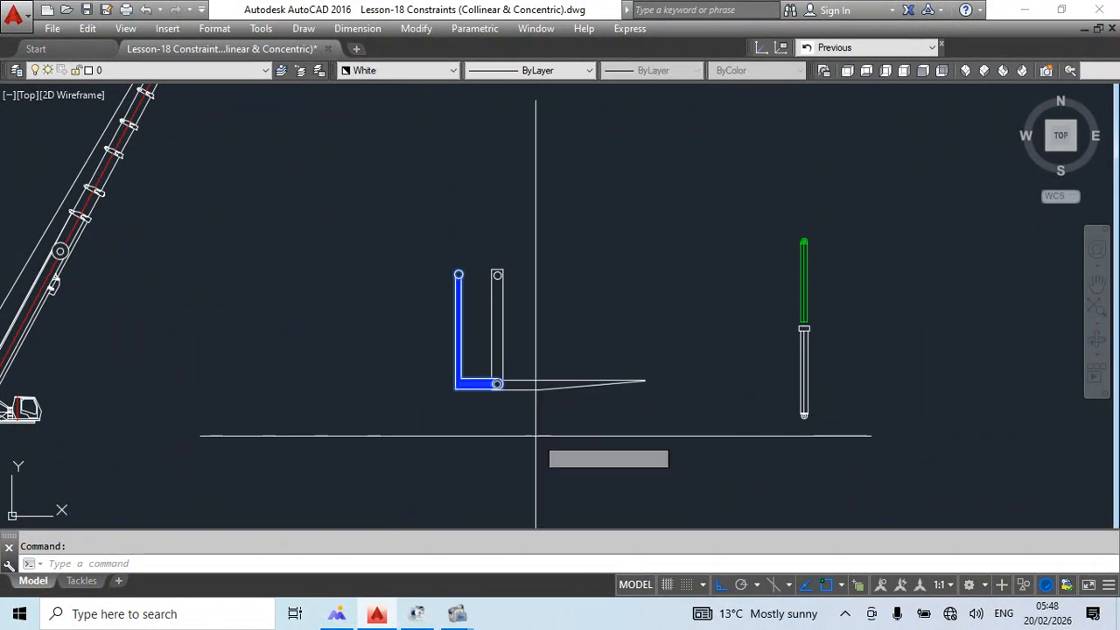
{"action": "left_click", "coordinate": [536, 435]}
{"action": "scroll", "coordinate": [457, 429], "scroll_direction": "up", "scroll_amount": 6}
{"action": "key", "text": "Escape"}
{"action": "middle_click_drag", "start_coordinate": [541, 254], "coordinate": [497, 328]}
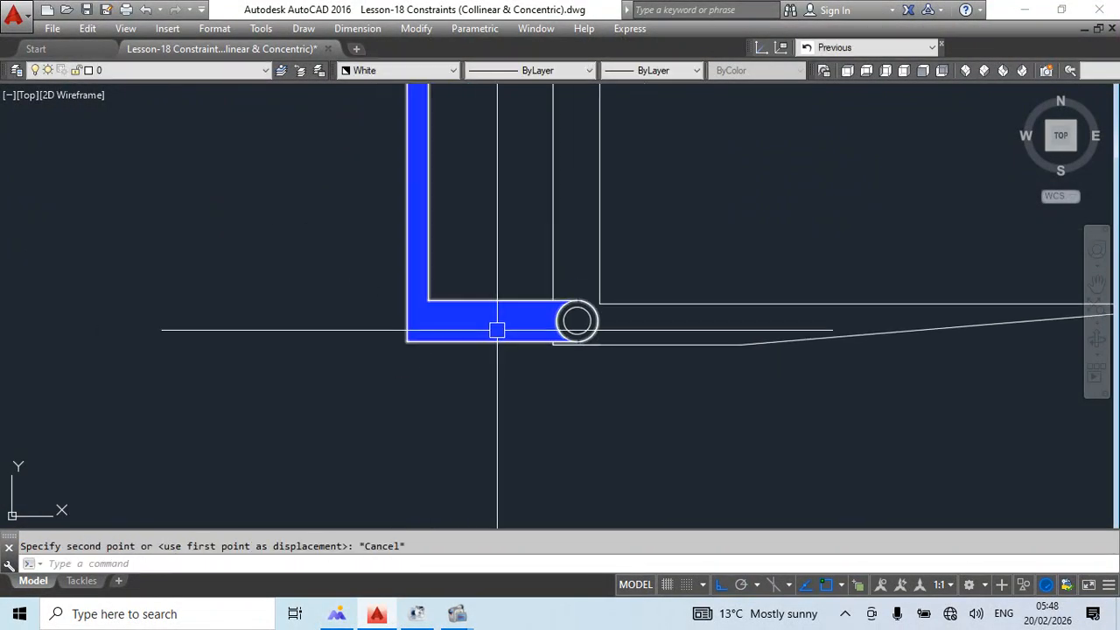
Move the blue L-shaped block horizontally away from the fork block so the two stand apart.
{"action": "left_click", "coordinate": [486, 377]}
{"action": "left_click", "coordinate": [379, 271]}
{"action": "type", "text": "m"}
{"action": "key", "text": "Return"}
{"action": "left_click", "coordinate": [626, 455]}
{"action": "left_click", "coordinate": [321, 436]}
{"action": "scroll", "coordinate": [428, 337], "scroll_direction": "down", "scroll_amount": 6}
{"action": "key", "text": "Escape"}
{"action": "left_click", "coordinate": [534, 246]}
{"action": "left_click", "coordinate": [500, 356]}
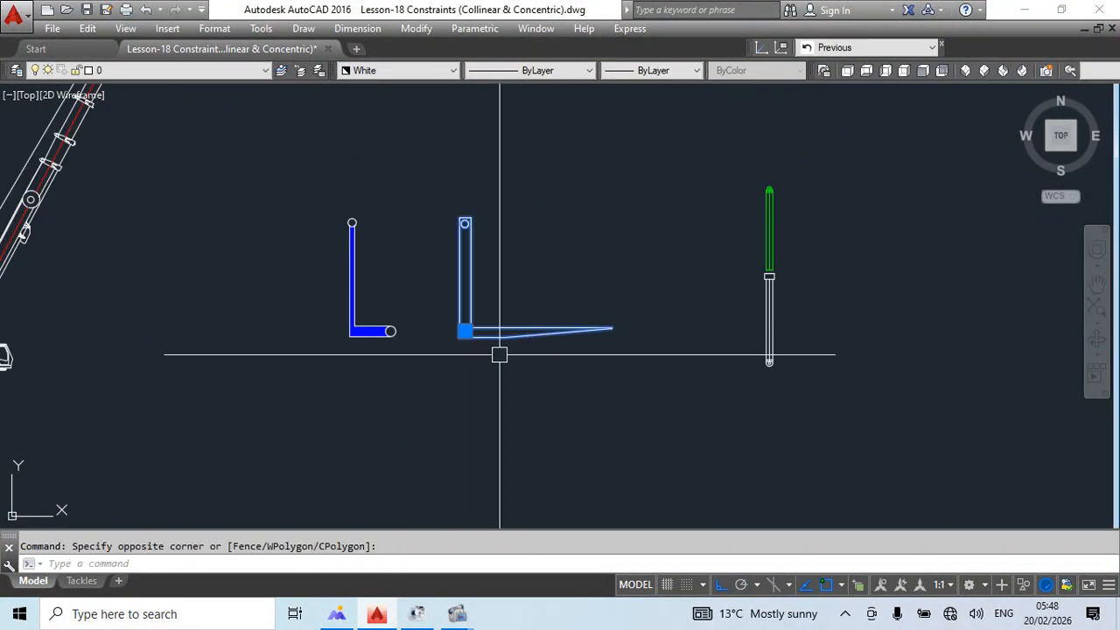
{"action": "key", "text": "Escape"}
{"action": "scroll", "coordinate": [512, 351], "scroll_direction": "up", "scroll_amount": 2}
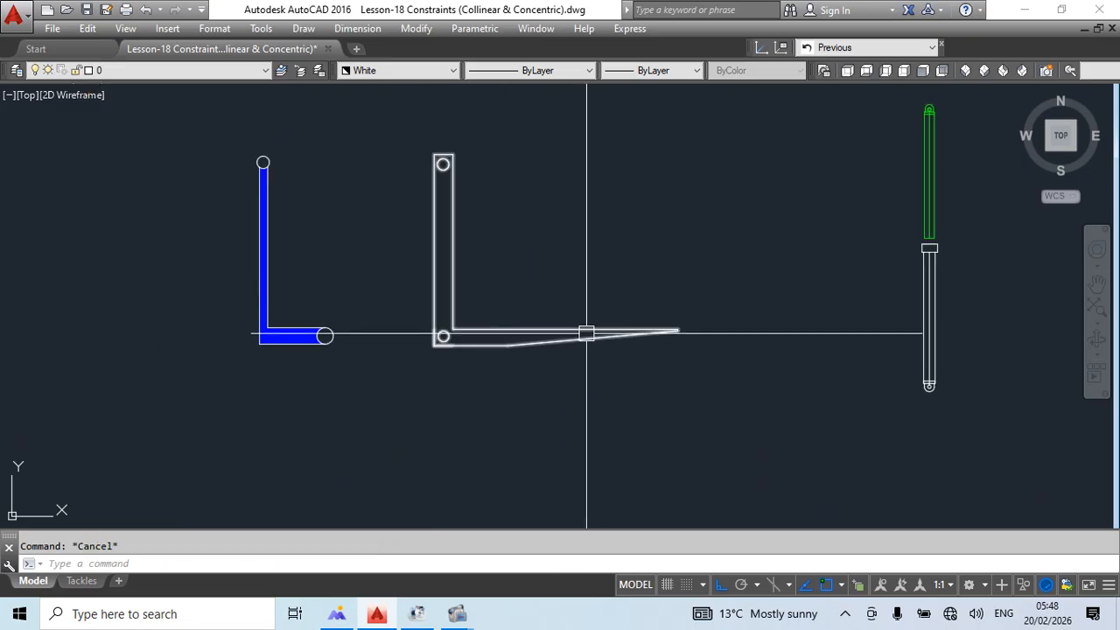
{"action": "middle_click_drag", "start_coordinate": [515, 343], "coordinate": [520, 348]}
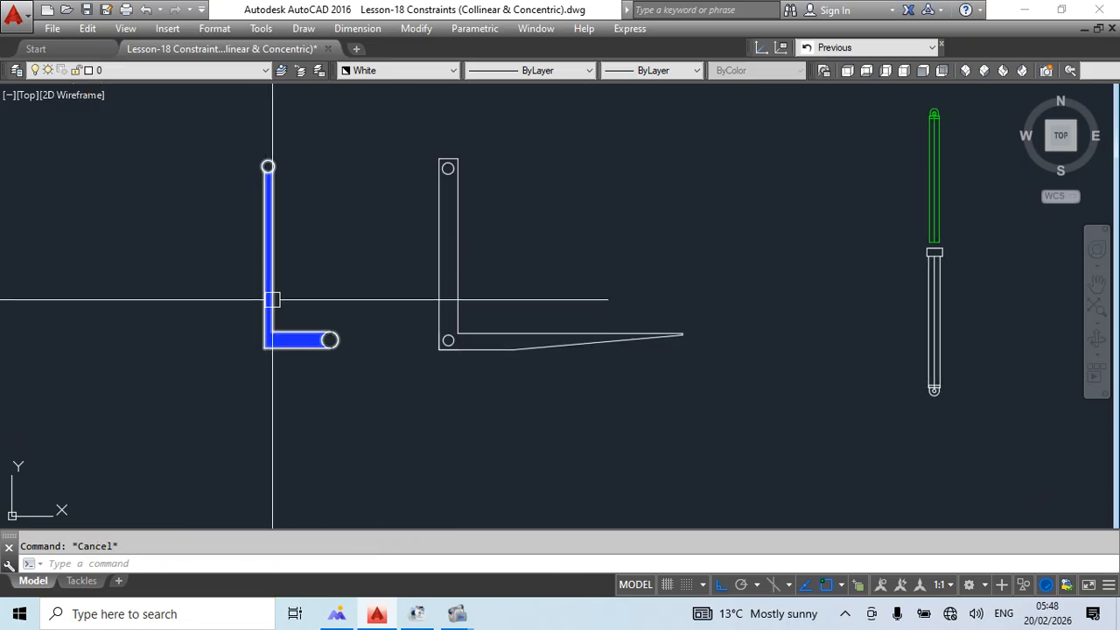
Grip-move the fork block by its lower circle's centre onto the centre of the blue block's end circle.
{"action": "scroll", "coordinate": [432, 356], "scroll_direction": "up", "scroll_amount": 4}
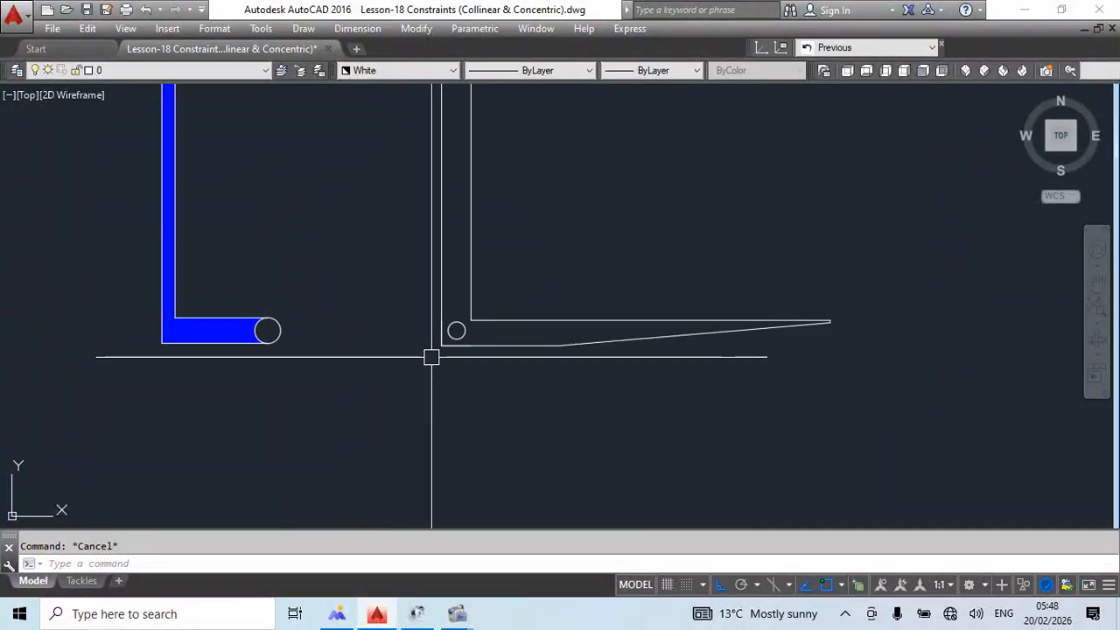
{"action": "middle_click_drag", "start_coordinate": [467, 325], "coordinate": [594, 345]}
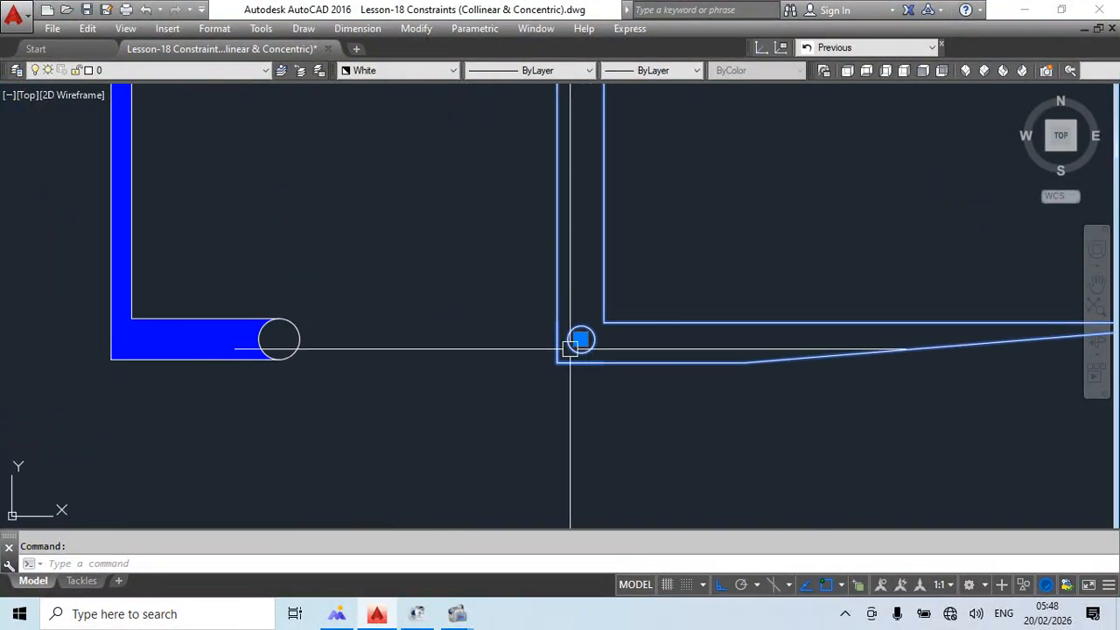
{"action": "left_click", "coordinate": [581, 340]}
{"action": "left_click", "coordinate": [278, 340]}
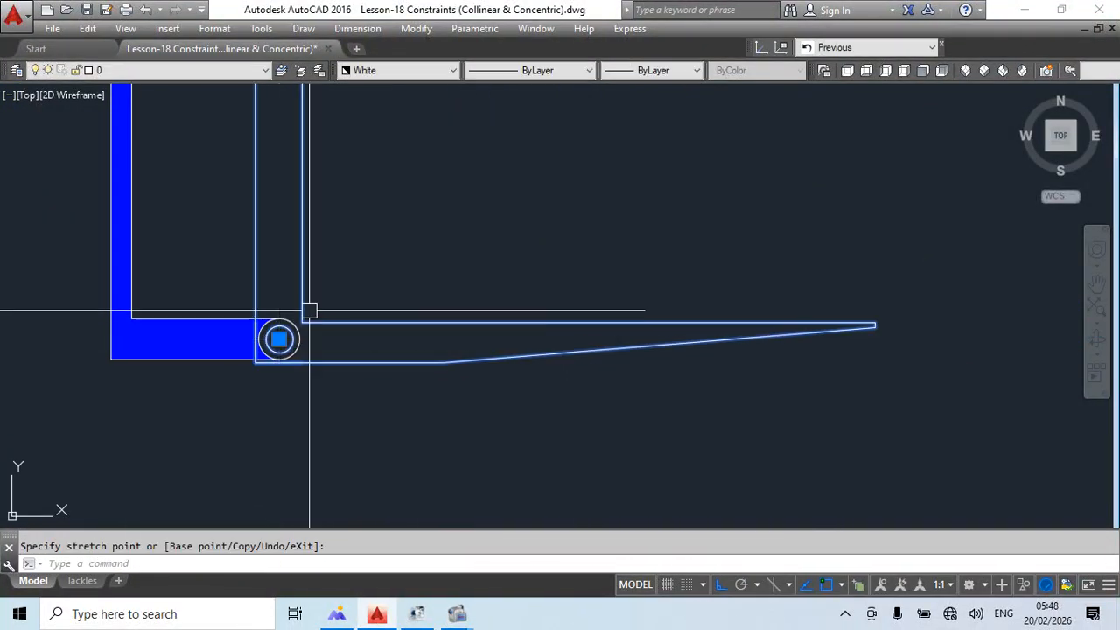
Try rotating the fork block freely about the shared pivot circle's centre with ortho mode turned off.
{"action": "left_click", "coordinate": [256, 347]}
{"action": "middle_click_drag", "start_coordinate": [291, 366], "coordinate": [294, 358]}
{"action": "type", "text": "ro"}
{"action": "key", "text": "Return"}
{"action": "left_click", "coordinate": [286, 334]}
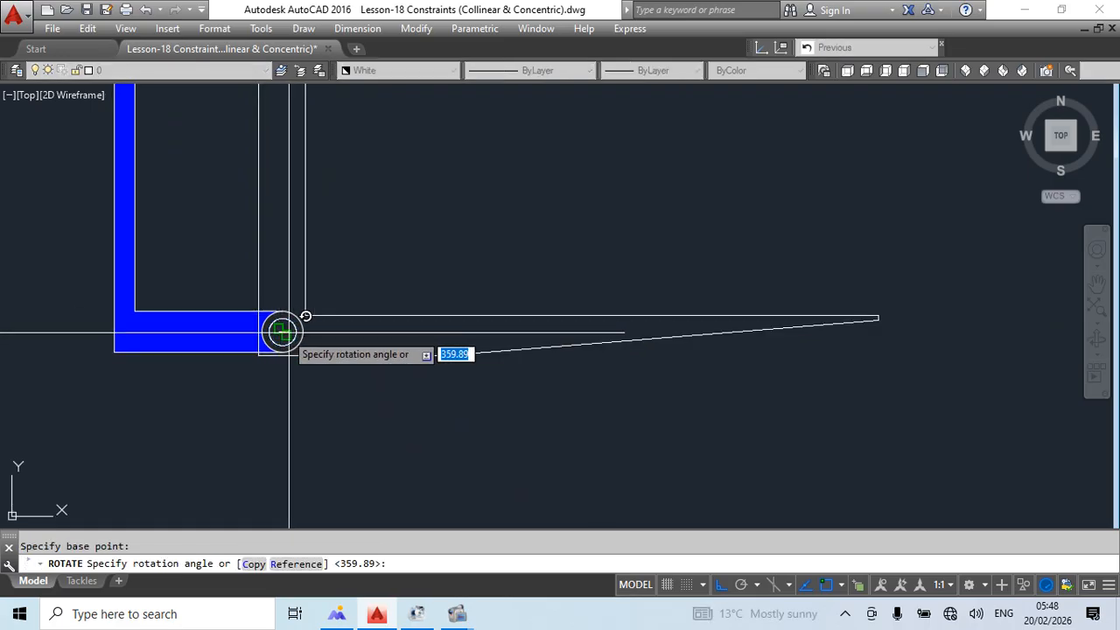
{"action": "scroll", "coordinate": [333, 315], "scroll_direction": "down", "scroll_amount": 6}
{"action": "key", "text": "F8"}
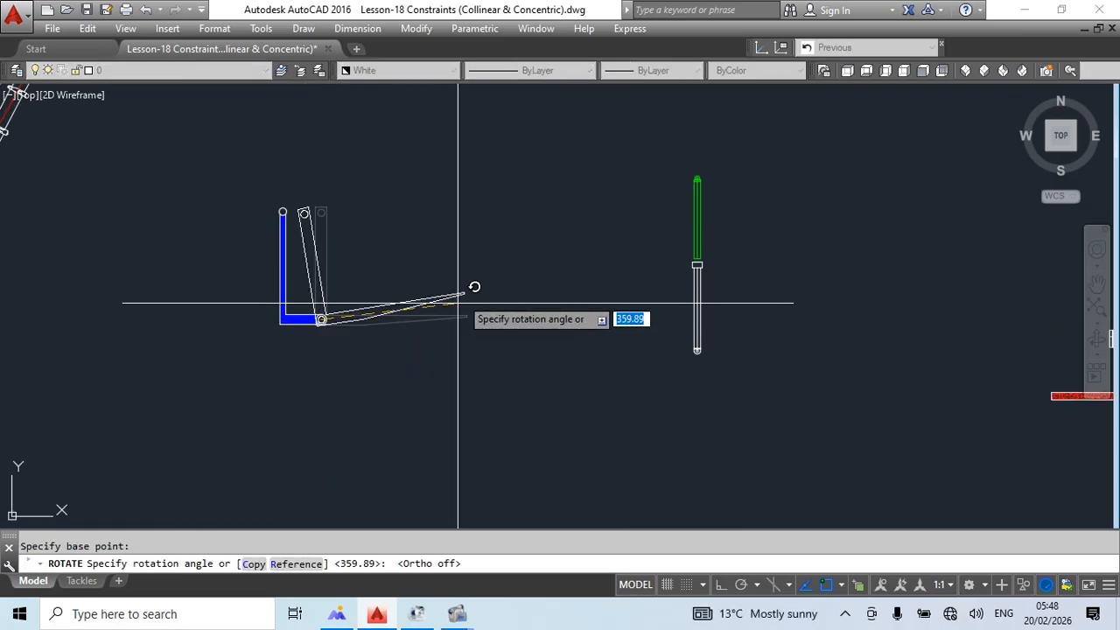
{"action": "scroll", "coordinate": [308, 260], "scroll_direction": "up", "scroll_amount": 5}
{"action": "scroll", "coordinate": [325, 246], "scroll_direction": "down", "scroll_amount": 5}
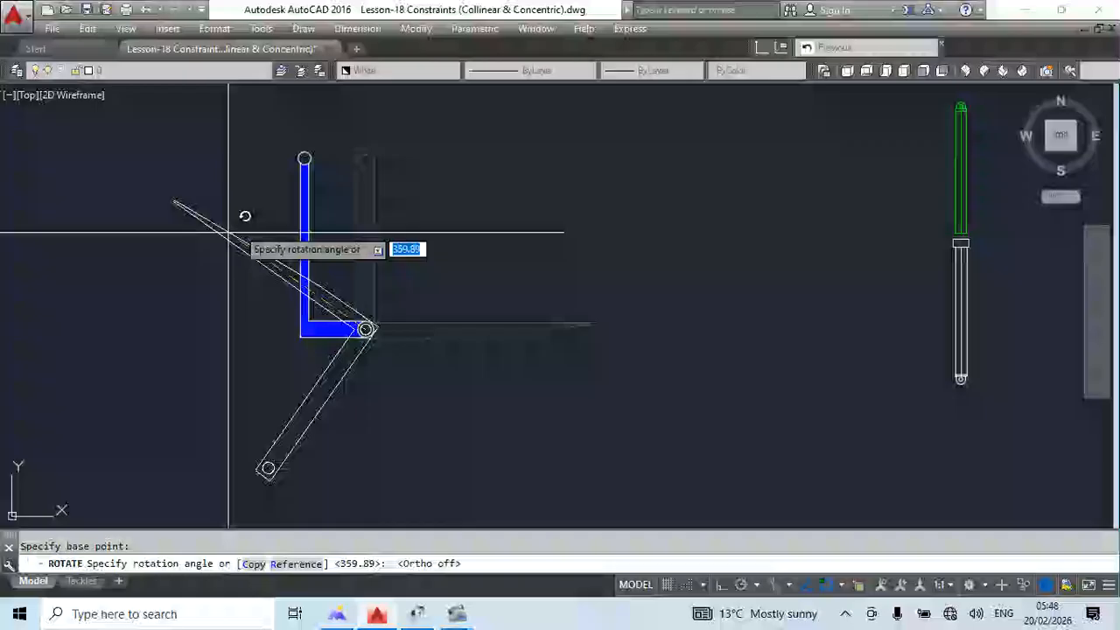
{"action": "key", "text": "Escape"}
{"action": "scroll", "coordinate": [496, 347], "scroll_direction": "down", "scroll_amount": 2}
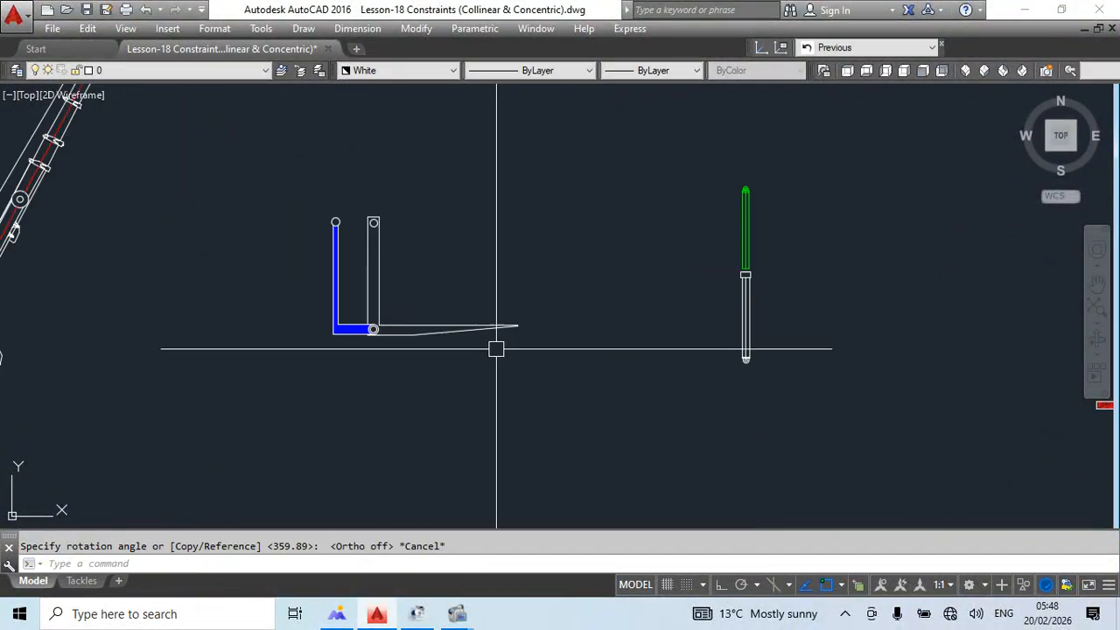
Erase the short line that closes the lower end of the green jack rod.
{"action": "middle_click_drag", "start_coordinate": [495, 347], "coordinate": [345, 322]}
{"action": "scroll", "coordinate": [394, 318], "scroll_direction": "up", "scroll_amount": 4}
{"action": "middle_click_drag", "start_coordinate": [370, 260], "coordinate": [711, 409]}
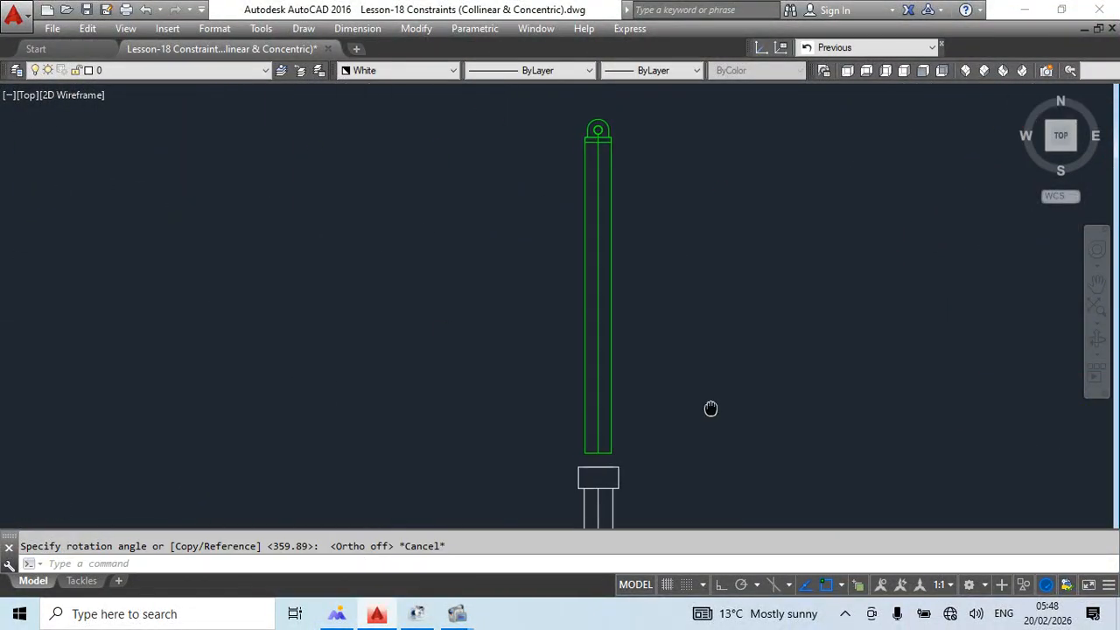
{"action": "middle_click_drag", "start_coordinate": [660, 224], "coordinate": [588, 267]}
{"action": "left_click", "coordinate": [577, 128]}
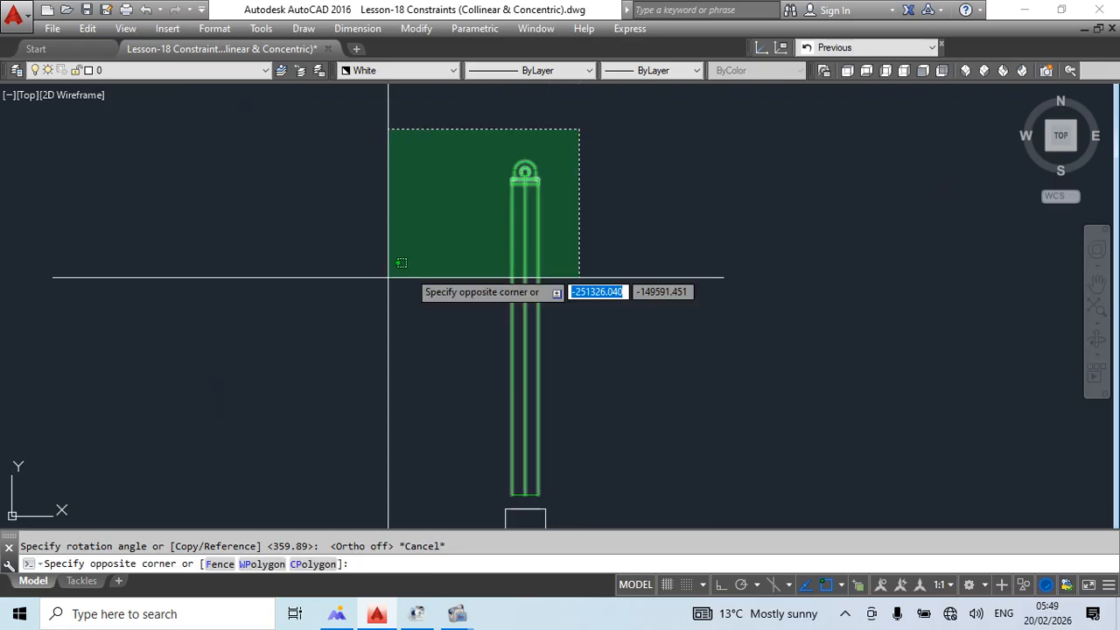
{"action": "left_click", "coordinate": [390, 278]}
{"action": "middle_click_drag", "start_coordinate": [654, 424], "coordinate": [621, 364]}
{"action": "key", "text": "Escape"}
{"action": "scroll", "coordinate": [513, 342], "scroll_direction": "up", "scroll_amount": 1}
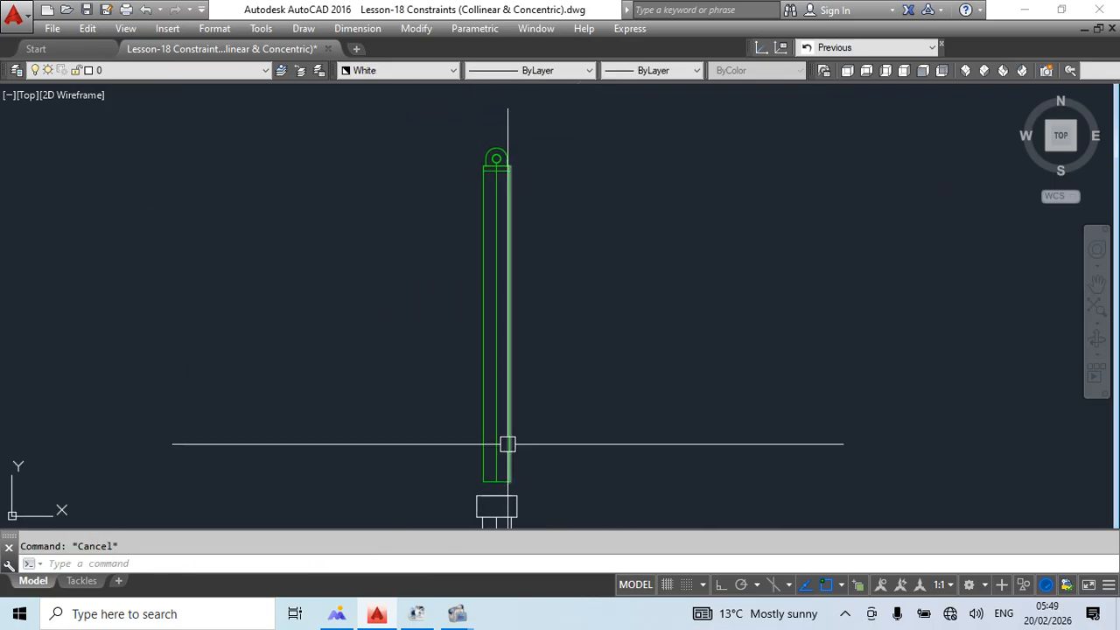
{"action": "scroll", "coordinate": [502, 461], "scroll_direction": "up", "scroll_amount": 2}
{"action": "type", "text": "e"}
{"action": "scroll", "coordinate": [469, 450], "scroll_direction": "up", "scroll_amount": 2}
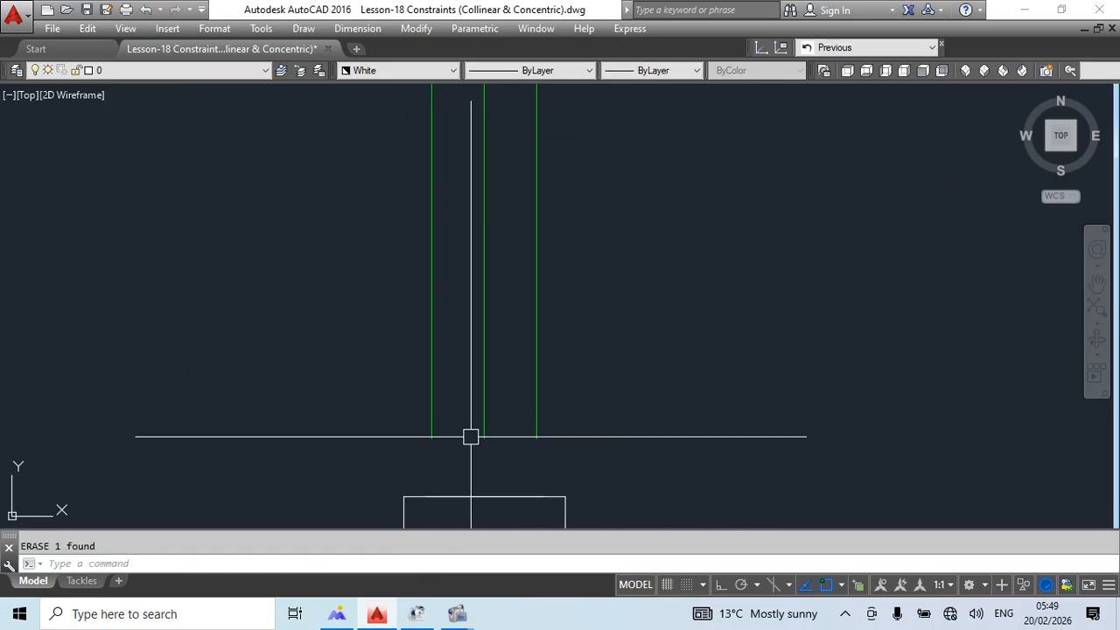
Define the green rod objects as a block named Jack1, with the upper eye circle's centre as base point.
{"action": "scroll", "coordinate": [496, 377], "scroll_direction": "down", "scroll_amount": 6}
{"action": "middle_click_drag", "start_coordinate": [563, 358], "coordinate": [550, 464]}
{"action": "scroll", "coordinate": [497, 315], "scroll_direction": "down", "scroll_amount": 2}
{"action": "left_click", "coordinate": [496, 227]}
{"action": "left_click", "coordinate": [467, 373]}
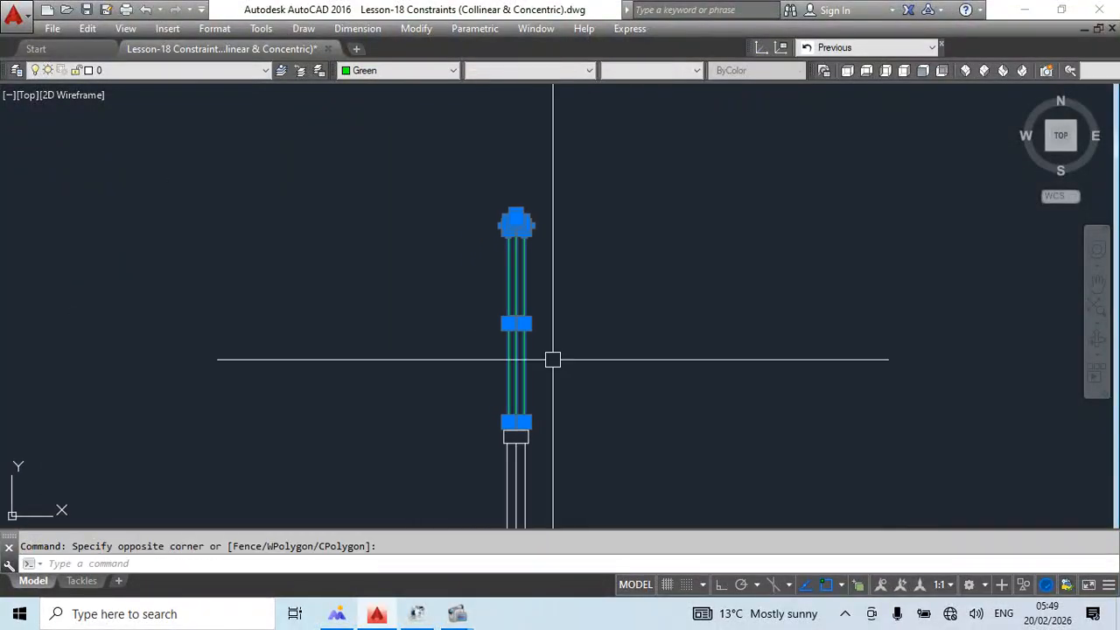
{"action": "type", "text": "b"}
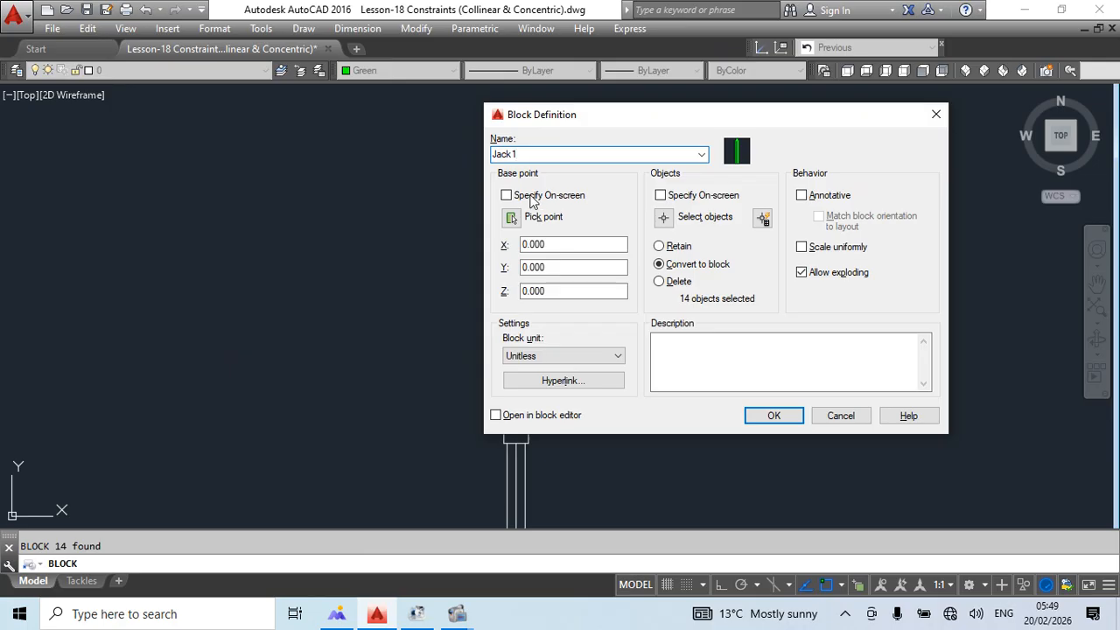
{"action": "left_click", "coordinate": [514, 218]}
{"action": "scroll", "coordinate": [517, 222], "scroll_direction": "up", "scroll_amount": 2}
{"action": "left_click", "coordinate": [518, 225]}
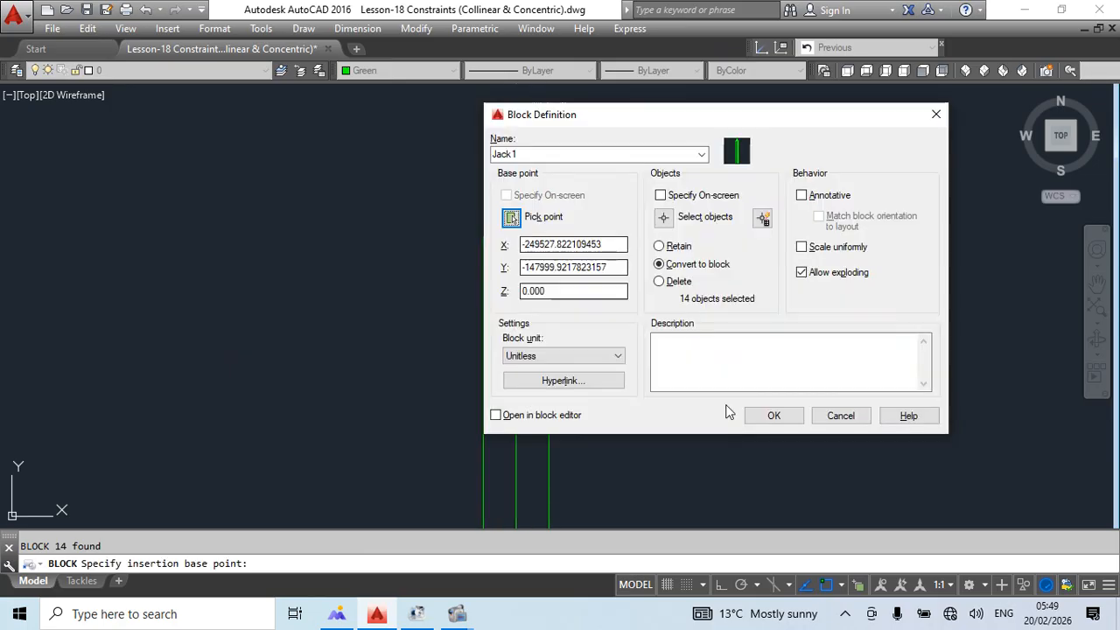
{"action": "left_click", "coordinate": [756, 418]}
{"action": "scroll", "coordinate": [670, 303], "scroll_direction": "down", "scroll_amount": 4}
{"action": "left_click", "coordinate": [624, 354]}
{"action": "scroll", "coordinate": [643, 376], "scroll_direction": "down", "scroll_amount": 1}
Define the white cylinder objects as a block named Jack2, with the lower eye circle's centre as base point.
{"action": "middle_click_drag", "start_coordinate": [632, 403], "coordinate": [543, 150]}
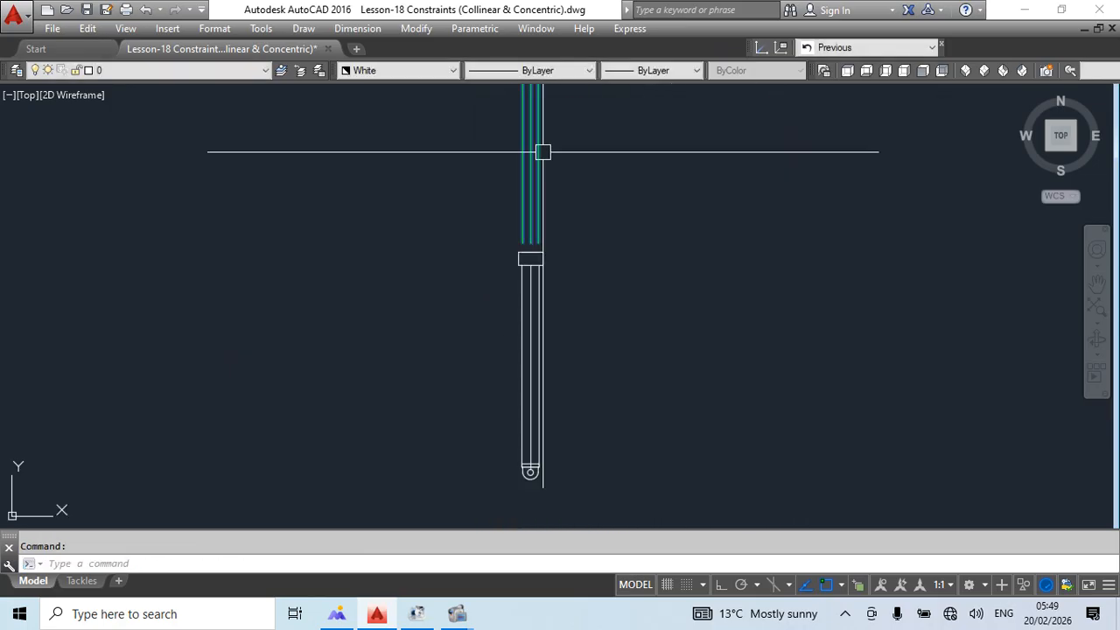
{"action": "scroll", "coordinate": [544, 162], "scroll_direction": "down", "scroll_amount": 4}
{"action": "key", "text": "Escape"}
{"action": "left_click", "coordinate": [539, 236]}
{"action": "key", "text": "Escape"}
{"action": "scroll", "coordinate": [503, 186], "scroll_direction": "up", "scroll_amount": 4}
{"action": "left_click", "coordinate": [495, 184]}
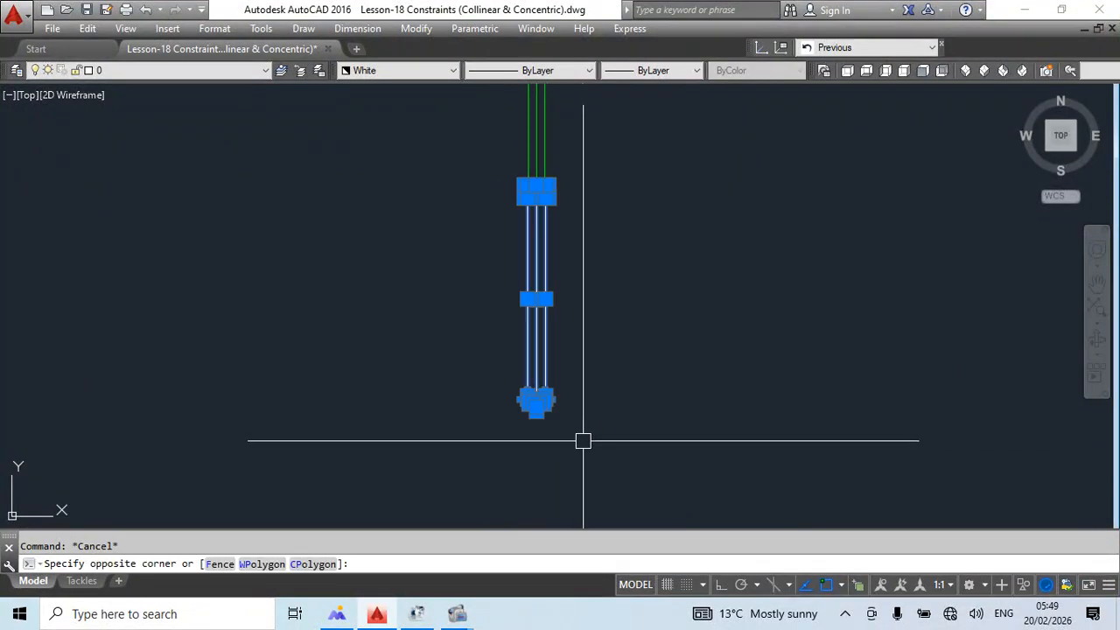
{"action": "left_click", "coordinate": [594, 426]}
{"action": "type", "text": "b"}
{"action": "key", "text": "Return"}
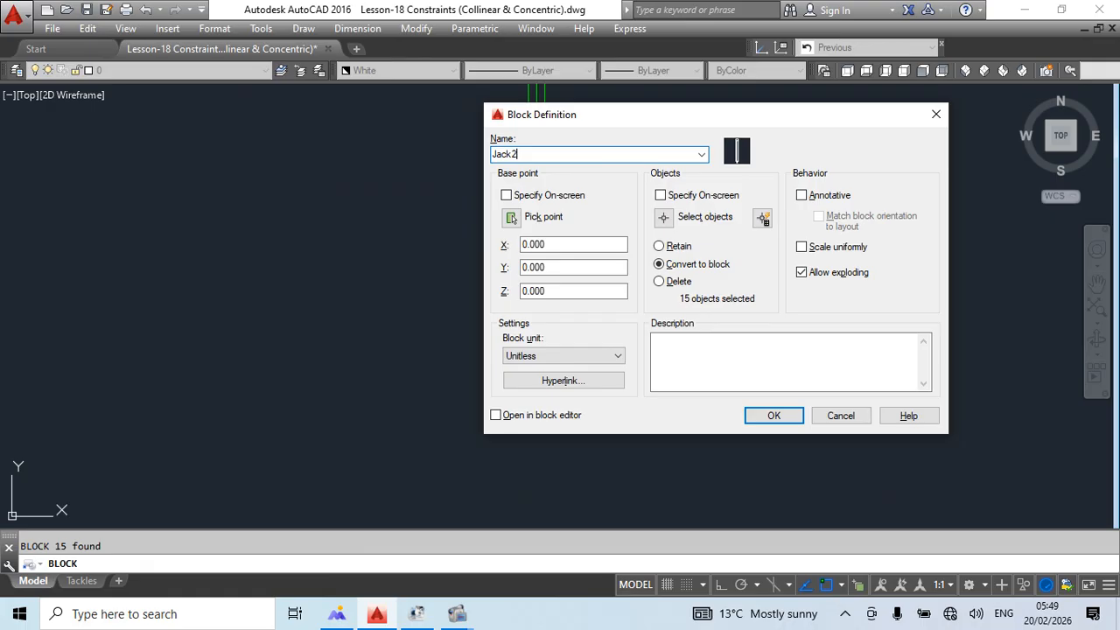
{"action": "left_click", "coordinate": [513, 218]}
{"action": "scroll", "coordinate": [523, 363], "scroll_direction": "up", "scroll_amount": 3}
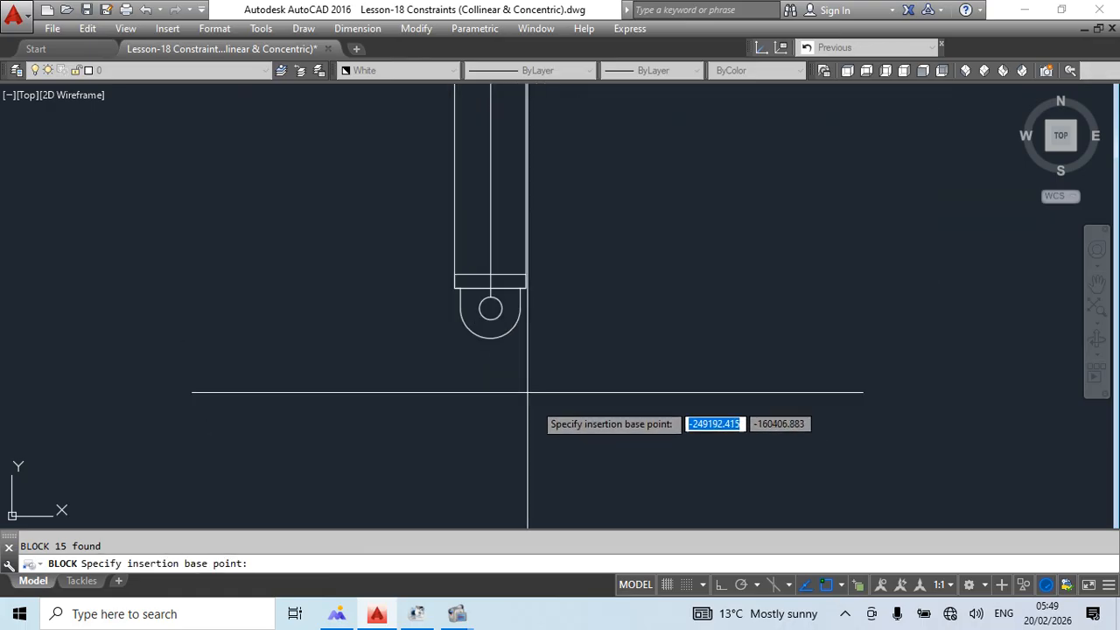
{"action": "left_click", "coordinate": [490, 312]}
{"action": "left_click", "coordinate": [774, 416]}
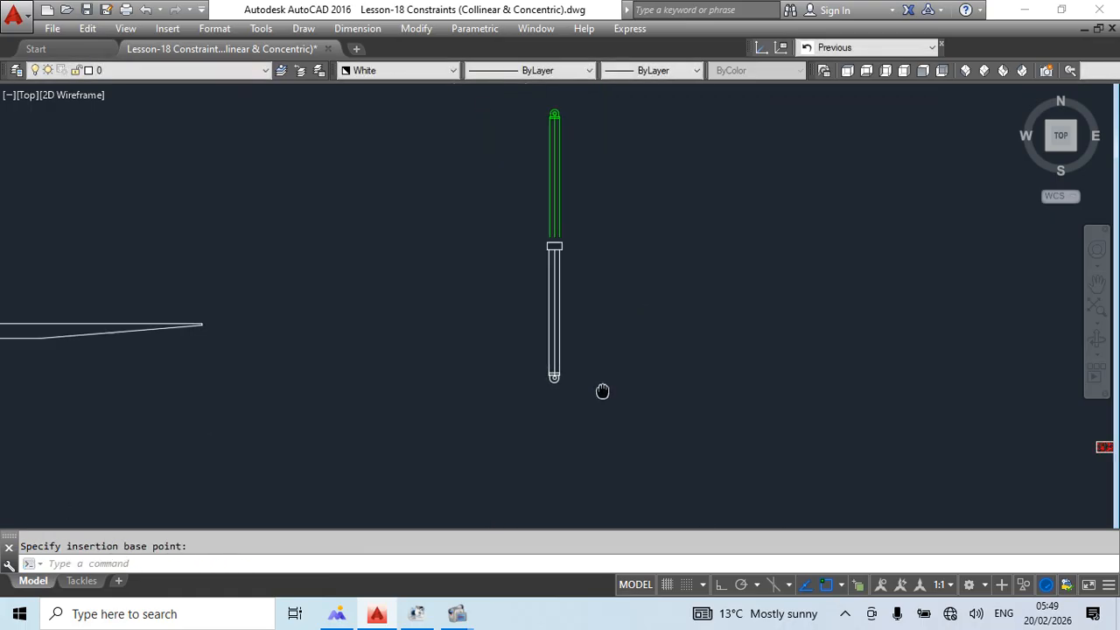
Combine the rod and cylinder blocks into a block named Hydraulic Jack, with the lower eye circle's centre as base point.
{"action": "key", "text": "Escape"}
{"action": "left_click", "coordinate": [623, 156]}
{"action": "left_click", "coordinate": [549, 229]}
{"action": "type", "text": "b"}
{"action": "key", "text": "Return"}
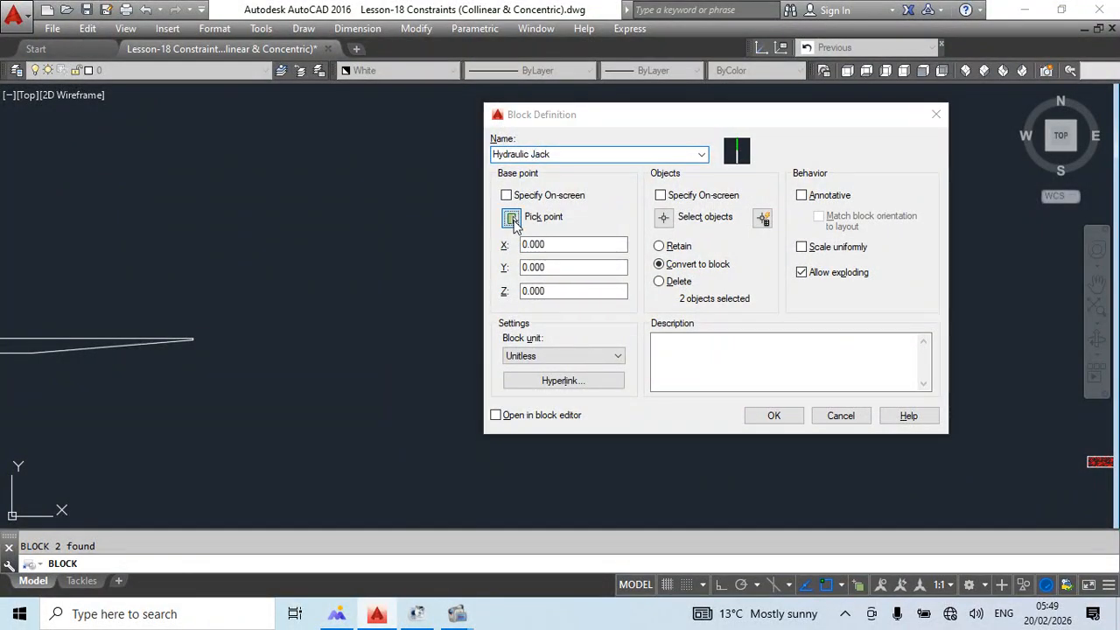
{"action": "left_click", "coordinate": [513, 218]}
{"action": "scroll", "coordinate": [488, 487], "scroll_direction": "up", "scroll_amount": 5}
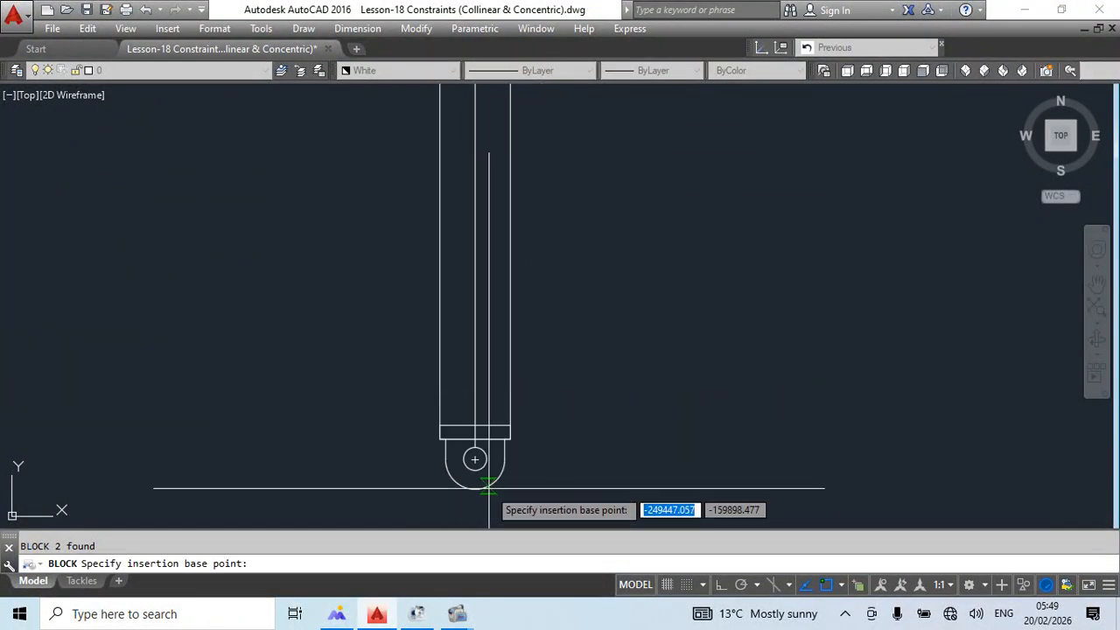
{"action": "left_click", "coordinate": [472, 407]}
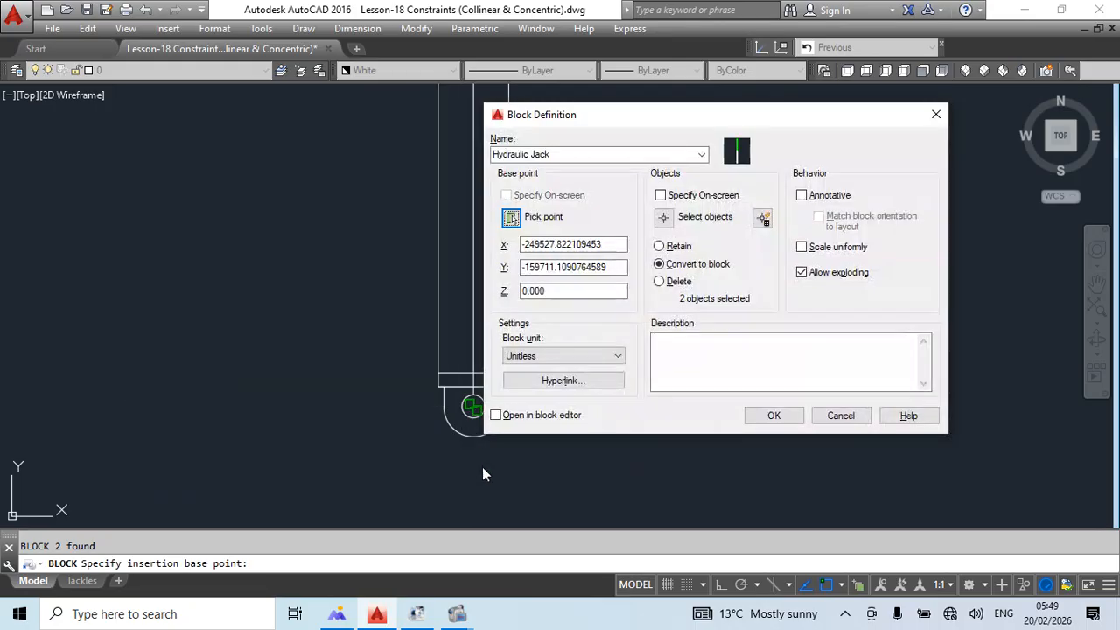
{"action": "left_click", "coordinate": [785, 414]}
{"action": "scroll", "coordinate": [599, 300], "scroll_direction": "down", "scroll_amount": 5}
{"action": "middle_click_drag", "start_coordinate": [608, 309], "coordinate": [582, 385]}
{"action": "key", "text": "Escape"}
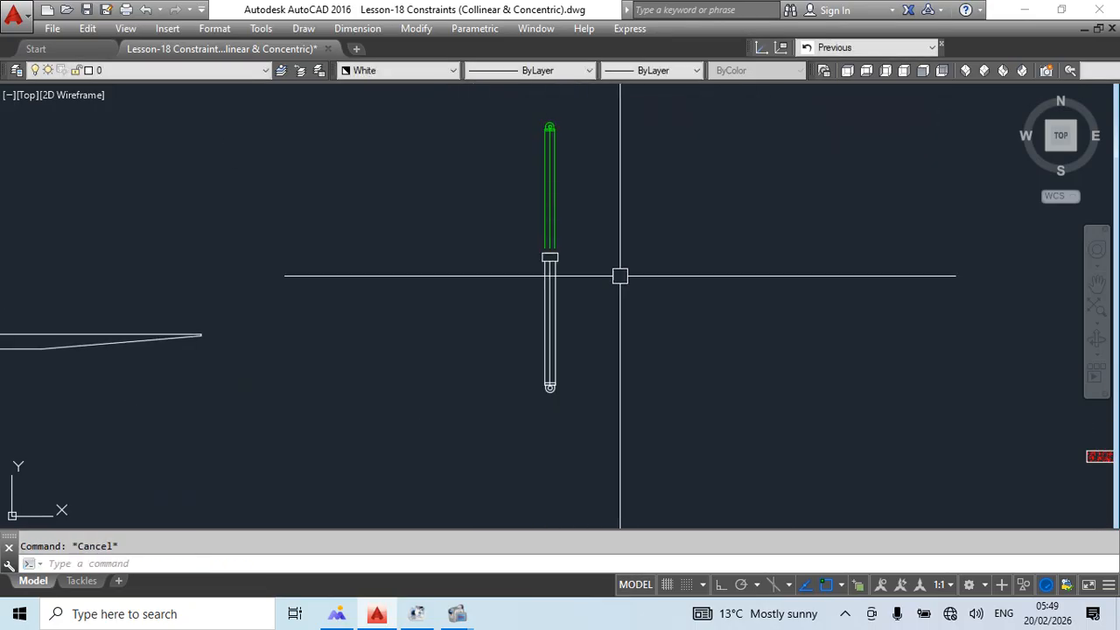
Open the Hydraulic Jack block in the block editor.
{"action": "double_click", "coordinate": [555, 217]}
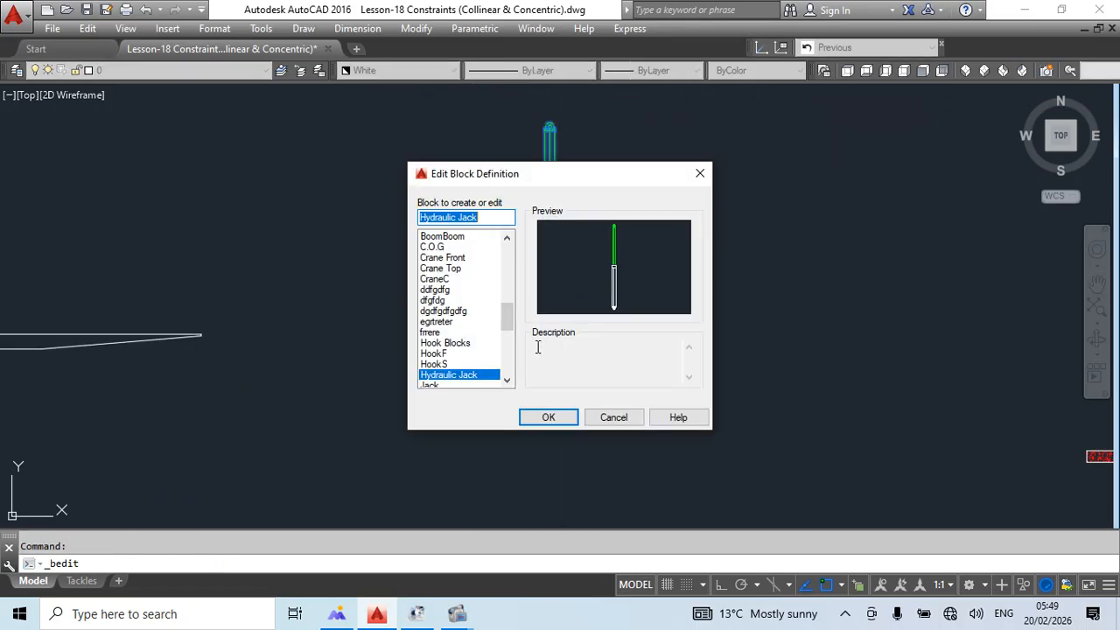
{"action": "left_click", "coordinate": [550, 418]}
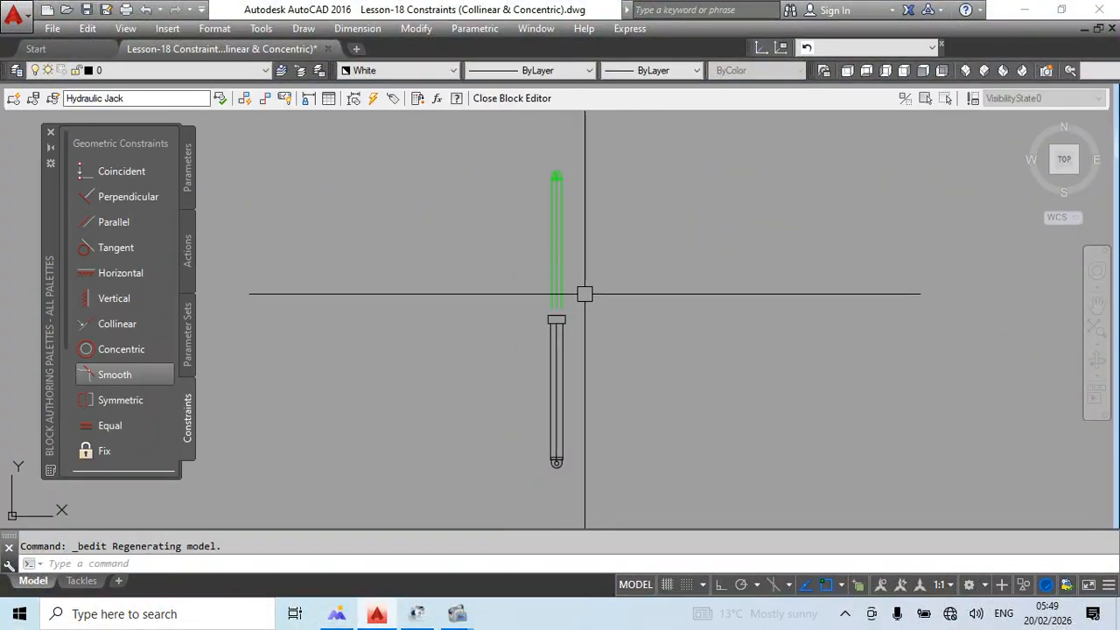
{"action": "scroll", "coordinate": [547, 171], "scroll_direction": "up", "scroll_amount": 2}
{"action": "left_click", "coordinate": [558, 163]}
{"action": "left_click", "coordinate": [495, 315]}
{"action": "key", "text": "Escape"}
Open the green rod's nested Jack1 block in the block editor.
{"action": "double_click", "coordinate": [568, 193]}
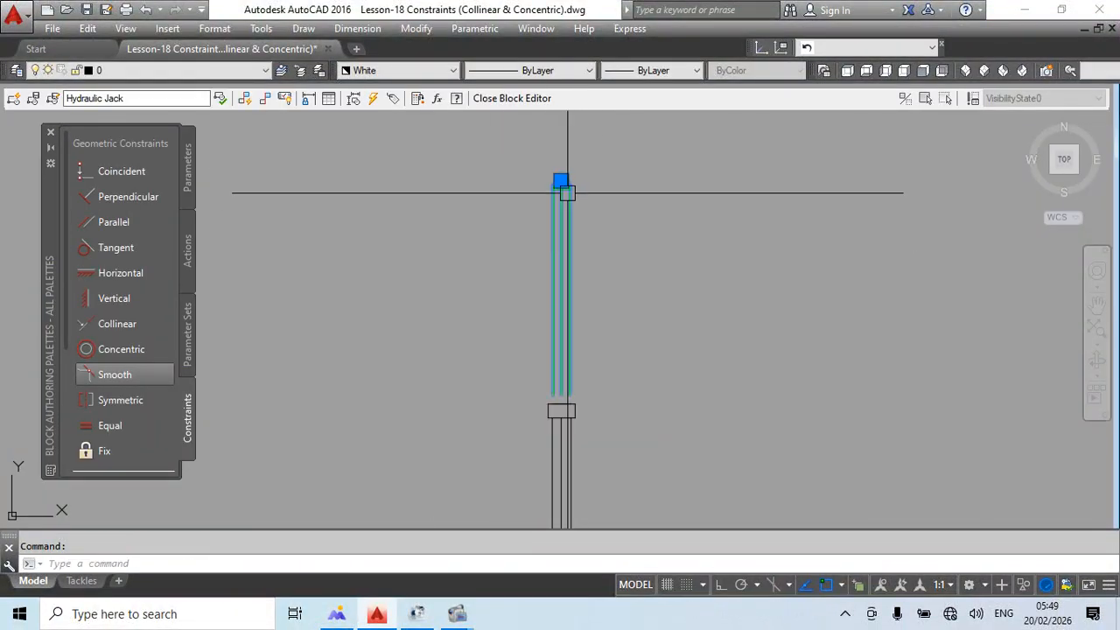
{"action": "left_click", "coordinate": [535, 273]}
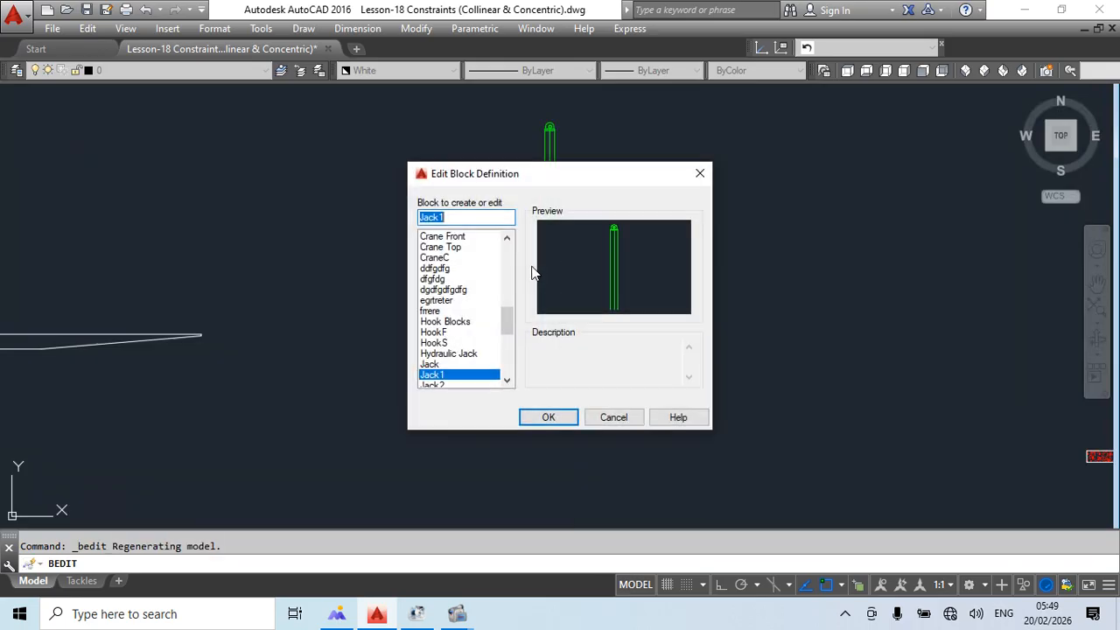
{"action": "left_click", "coordinate": [552, 413]}
Change the colour of all objects in the Jack1 block to Red, then close the block editor with the changes saved.
{"action": "scroll", "coordinate": [593, 275], "scroll_direction": "down", "scroll_amount": 2}
{"action": "left_click", "coordinate": [621, 200]}
{"action": "left_click", "coordinate": [495, 302]}
{"action": "left_click", "coordinate": [367, 73]}
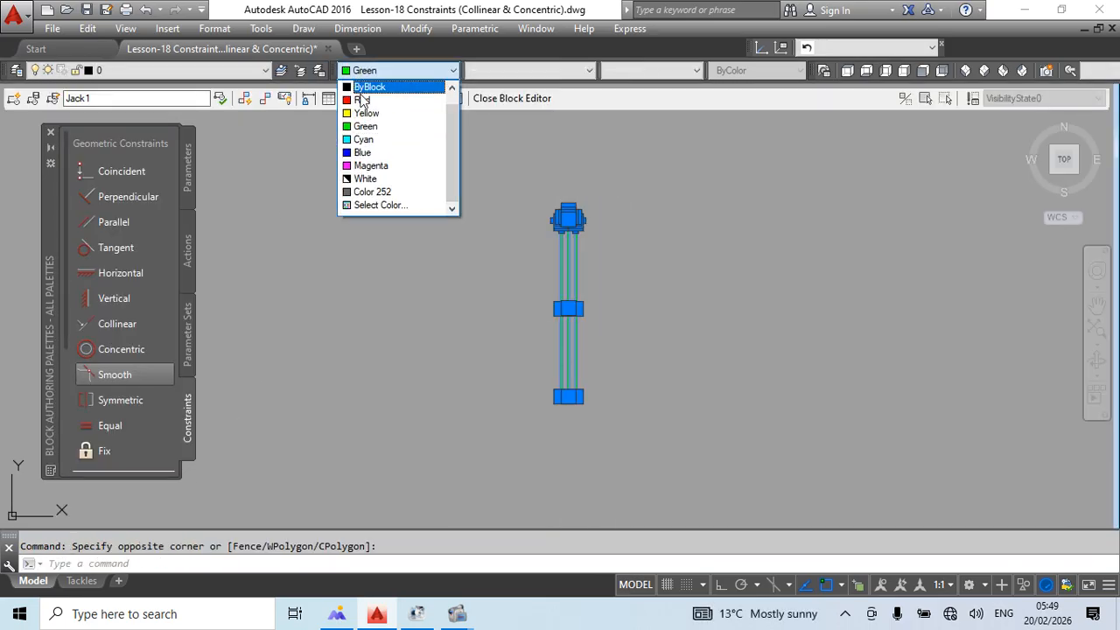
{"action": "left_click", "coordinate": [362, 100]}
{"action": "key", "text": "Escape"}
{"action": "type", "text": "bc"}
{"action": "key", "text": "Return"}
{"action": "key", "text": "Return"}
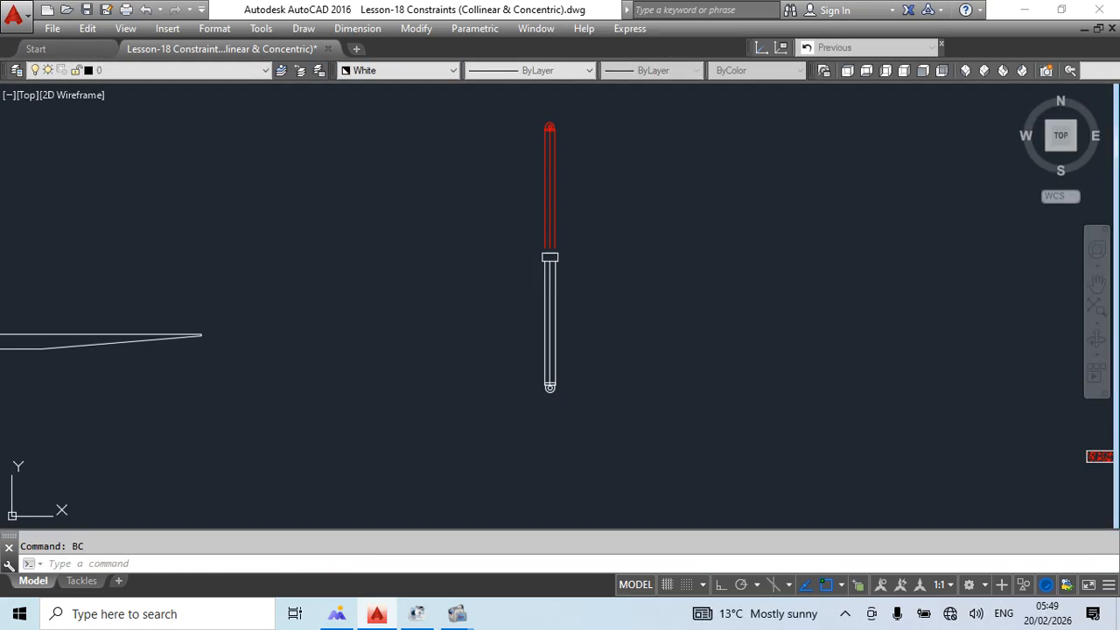
{"action": "key", "text": "Return"}
Open the Hydraulic Jack block in the block editor.
{"action": "left_click", "coordinate": [533, 309]}
{"action": "double_click", "coordinate": [543, 309]}
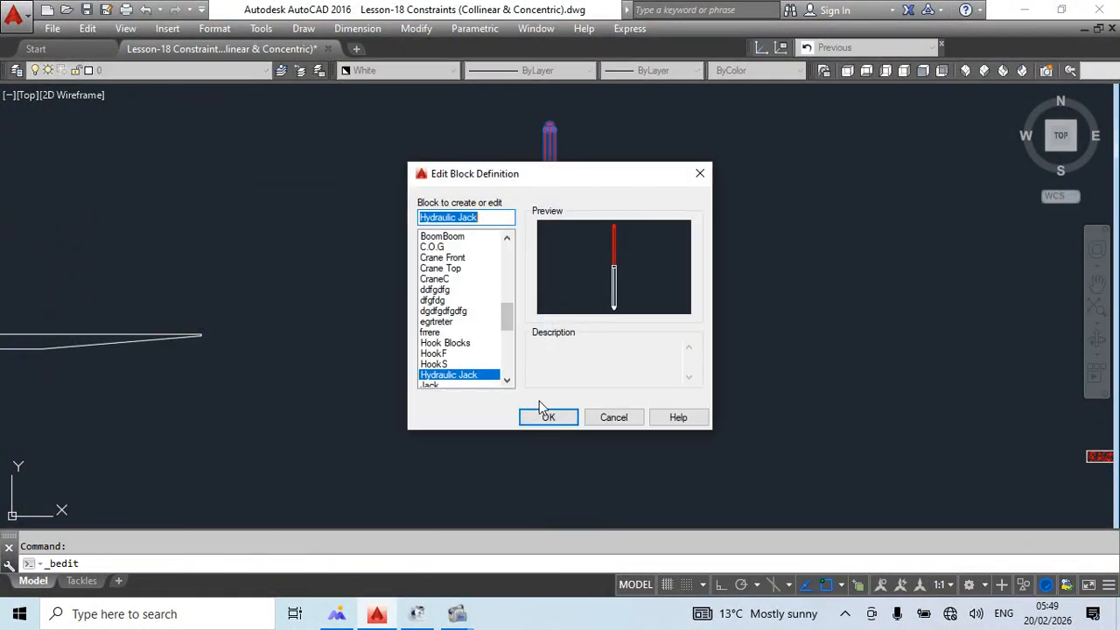
{"action": "left_click", "coordinate": [540, 415]}
{"action": "key", "text": "Escape"}
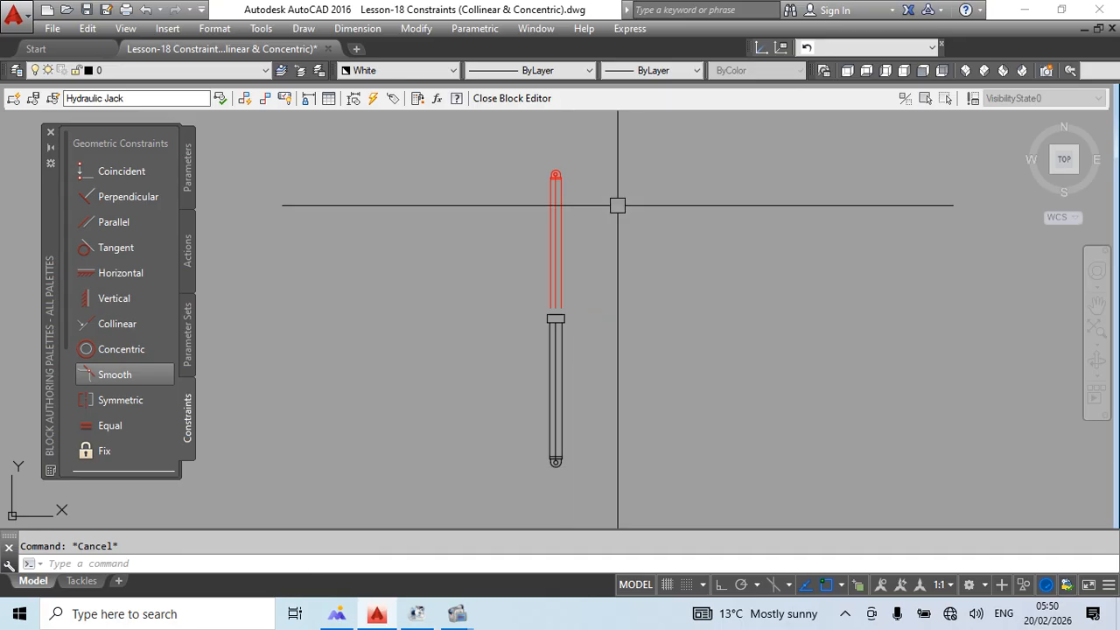
Move the red rod block well to the right, away from the cylinder block.
{"action": "left_click", "coordinate": [617, 206]}
{"action": "left_click", "coordinate": [495, 263]}
{"action": "middle_click_drag", "start_coordinate": [664, 387], "coordinate": [537, 373]}
{"action": "type", "text": "m"}
{"action": "key", "text": "Return"}
{"action": "left_click", "coordinate": [513, 340]}
{"action": "left_click", "coordinate": [907, 369]}
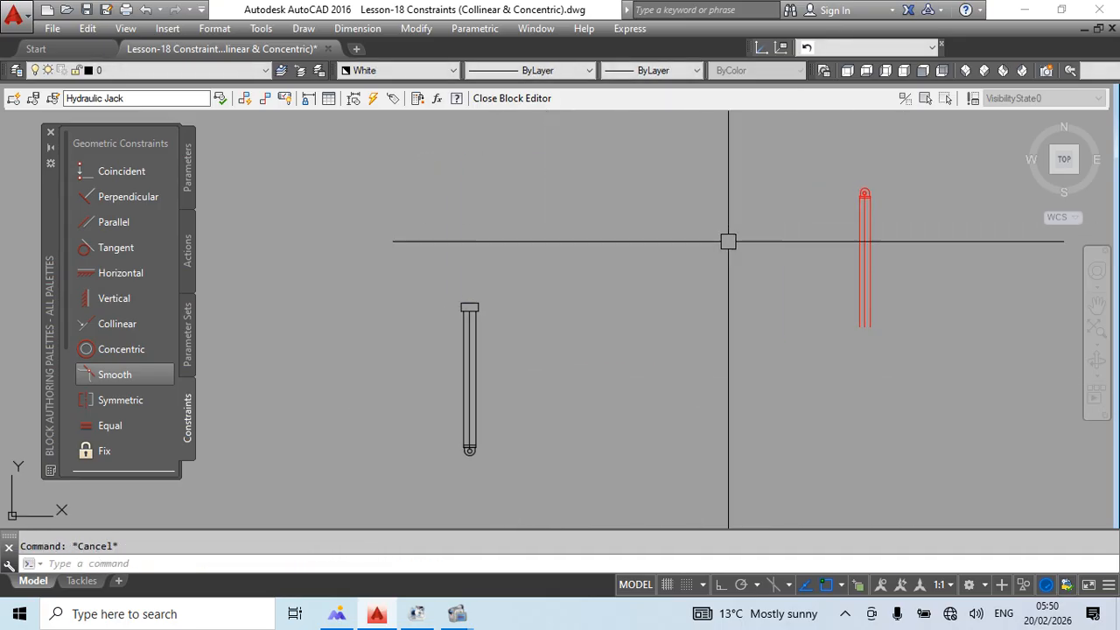
Apply a Collinear constraint between the cylinder's centre line and the red rod's centre line.
{"action": "left_click", "coordinate": [113, 324]}
{"action": "scroll", "coordinate": [511, 413], "scroll_direction": "up", "scroll_amount": 1}
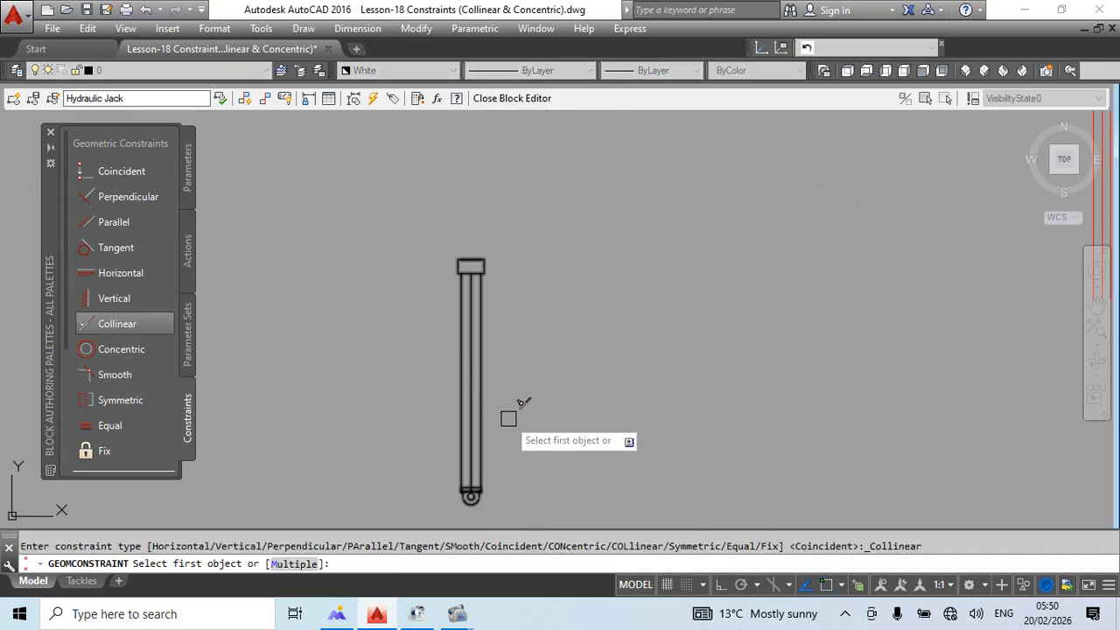
{"action": "scroll", "coordinate": [376, 350], "scroll_direction": "down", "scroll_amount": 2}
{"action": "scroll", "coordinate": [423, 412], "scroll_direction": "up", "scroll_amount": 4}
{"action": "left_click", "coordinate": [403, 317]}
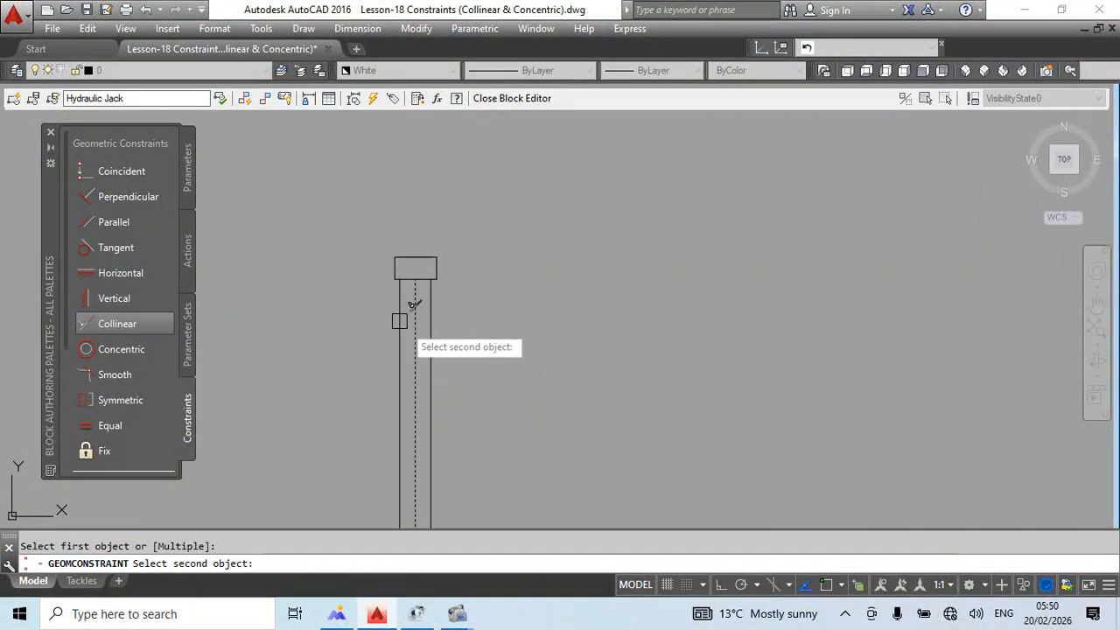
{"action": "scroll", "coordinate": [560, 394], "scroll_direction": "down", "scroll_amount": 4}
{"action": "scroll", "coordinate": [562, 402], "scroll_direction": "up", "scroll_amount": 4}
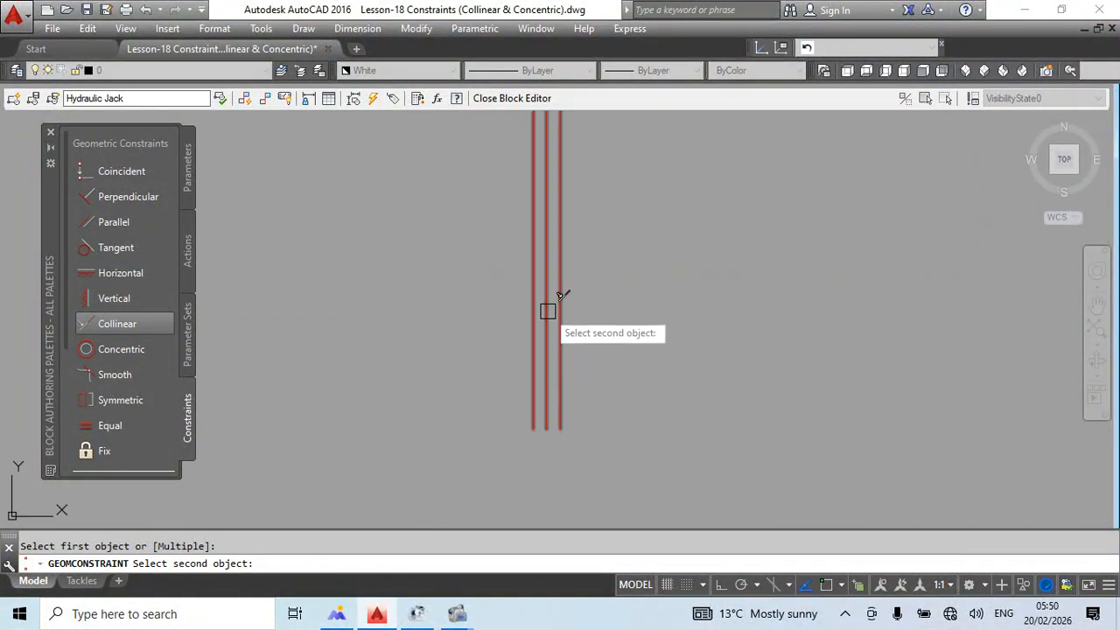
{"action": "left_click", "coordinate": [548, 311]}
{"action": "scroll", "coordinate": [622, 306], "scroll_direction": "down", "scroll_amount": 5}
{"action": "scroll", "coordinate": [690, 376], "scroll_direction": "up", "scroll_amount": 4}
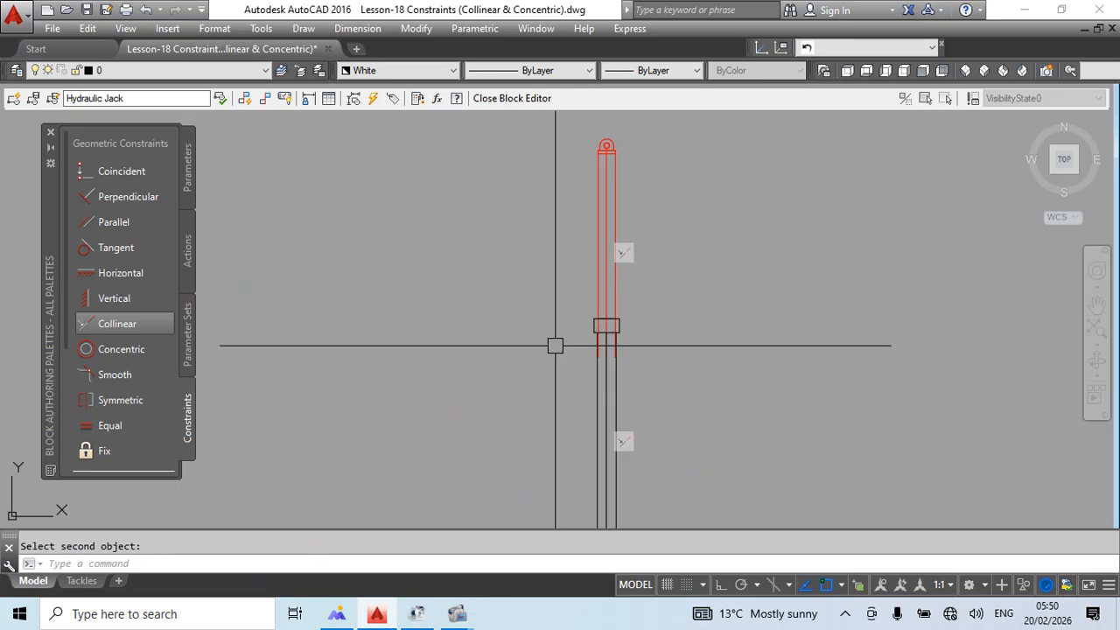
Close the block editor with the Hydraulic Jack changes saved, and save the drawing.
{"action": "left_click", "coordinate": [608, 279]}
{"action": "scroll", "coordinate": [420, 403], "scroll_direction": "down", "scroll_amount": 4}
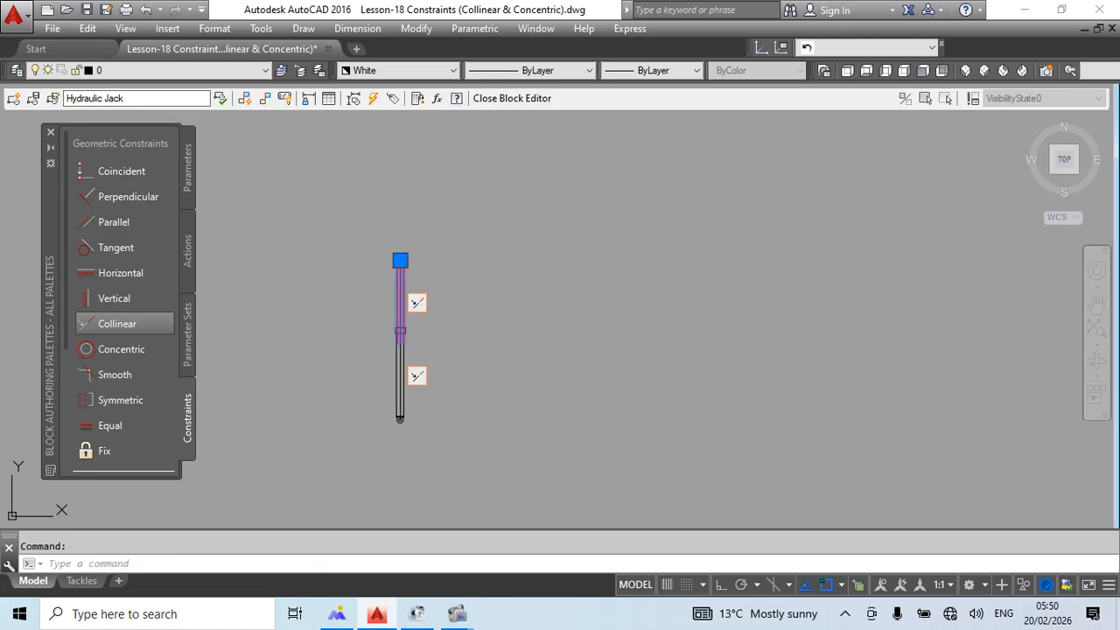
{"action": "type", "text": "bc"}
{"action": "key", "text": "Return"}
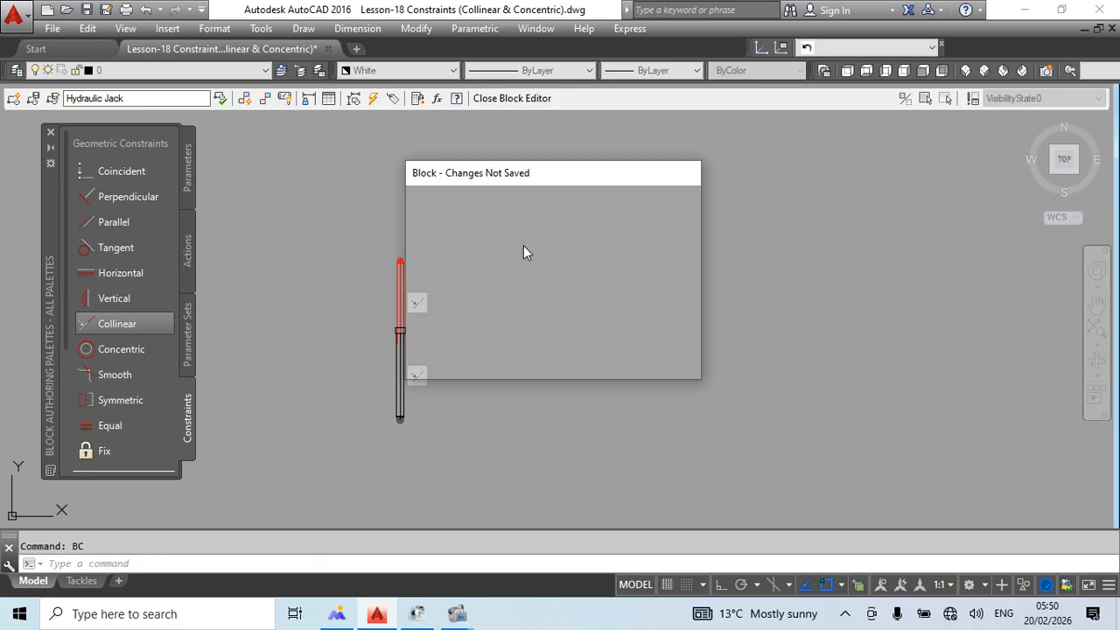
{"action": "key", "text": "Return"}
{"action": "key", "text": "Return"}
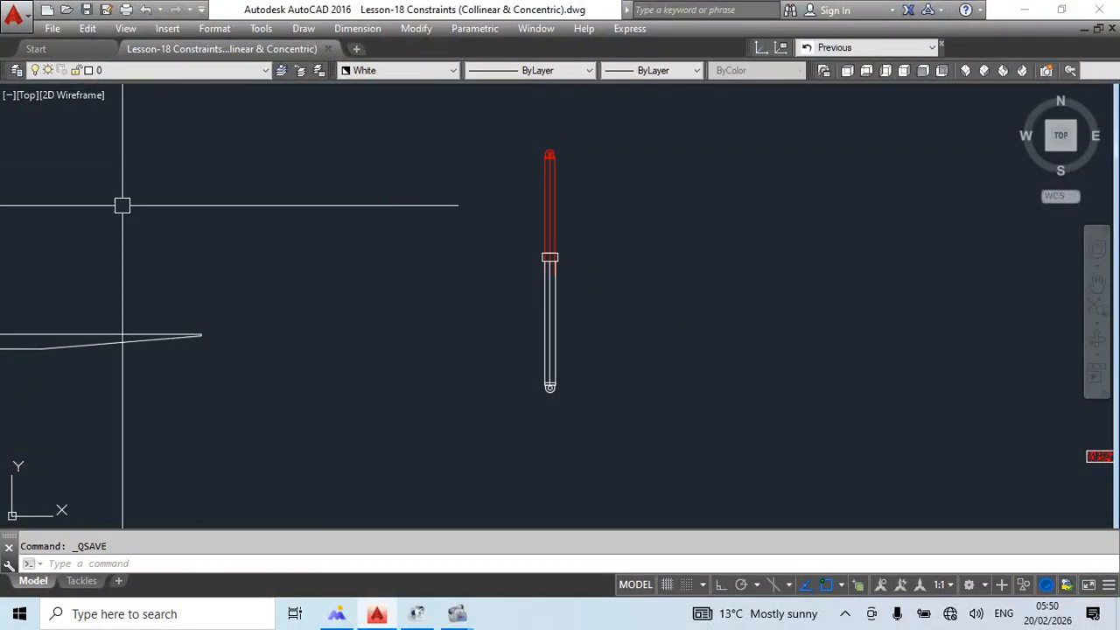
Exit AutoCAD and reopen Lesson-18 Constraints (Collinear & Concentric).dwg from its lesson folder inside Student Folder.
{"action": "left_click", "coordinate": [1099, 10]}
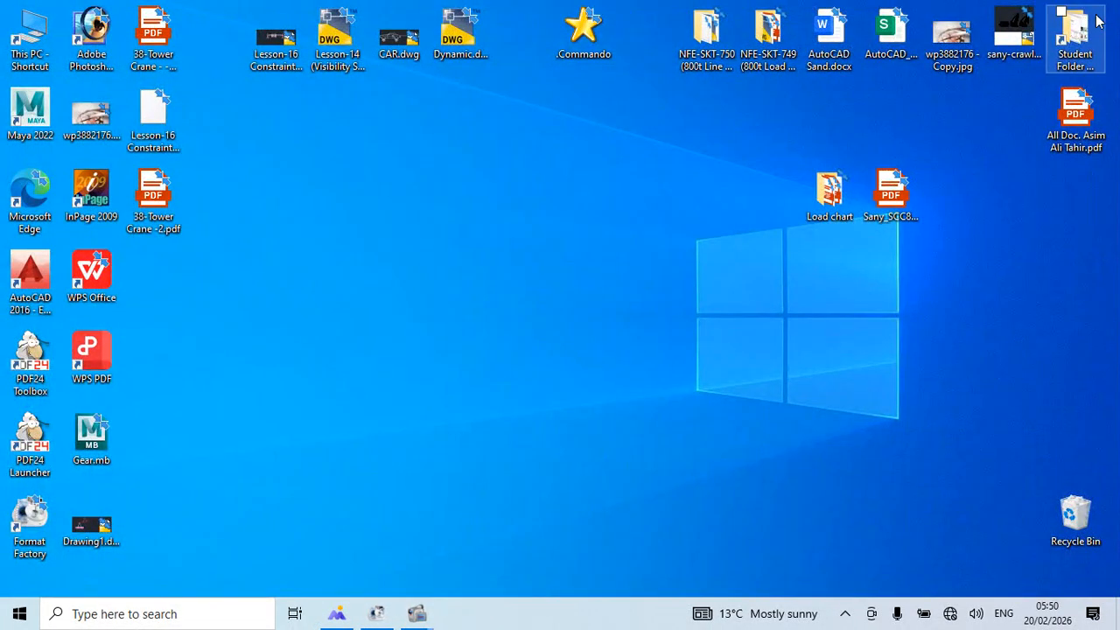
{"action": "double_click", "coordinate": [1070, 29]}
{"action": "double_click", "coordinate": [303, 141]}
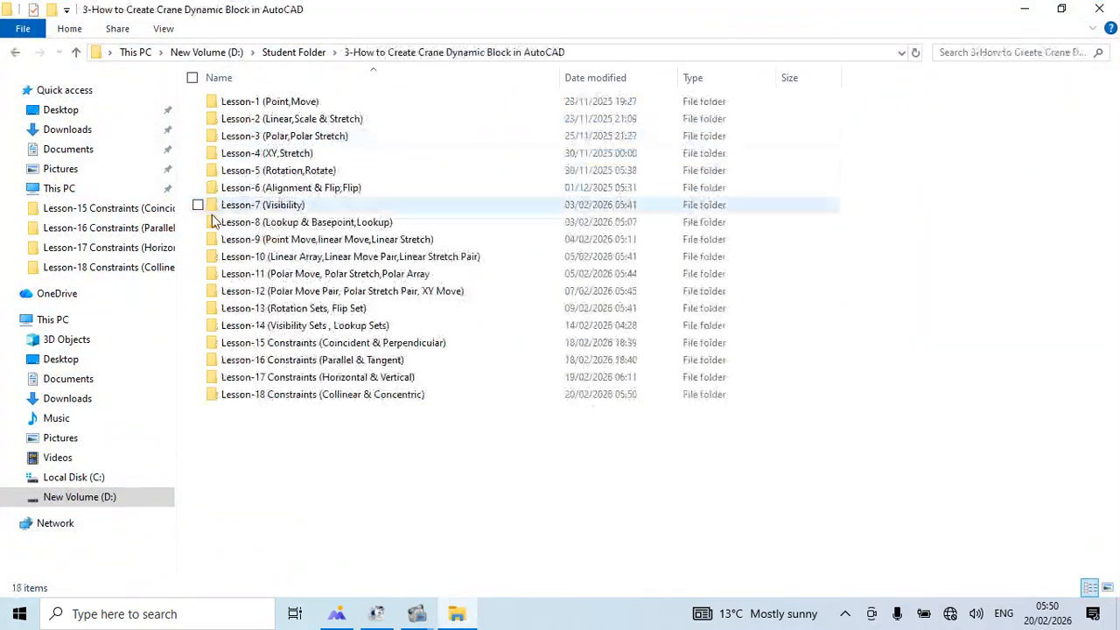
{"action": "double_click", "coordinate": [259, 395]}
{"action": "double_click", "coordinate": [257, 137]}
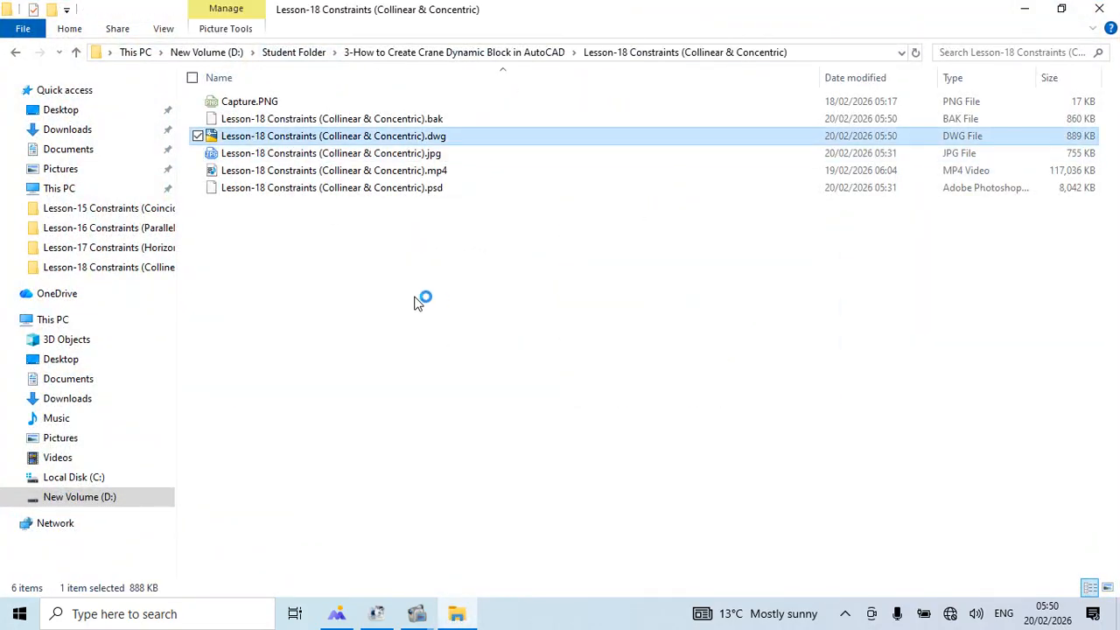
{"action": "right_click", "coordinate": [462, 261]}
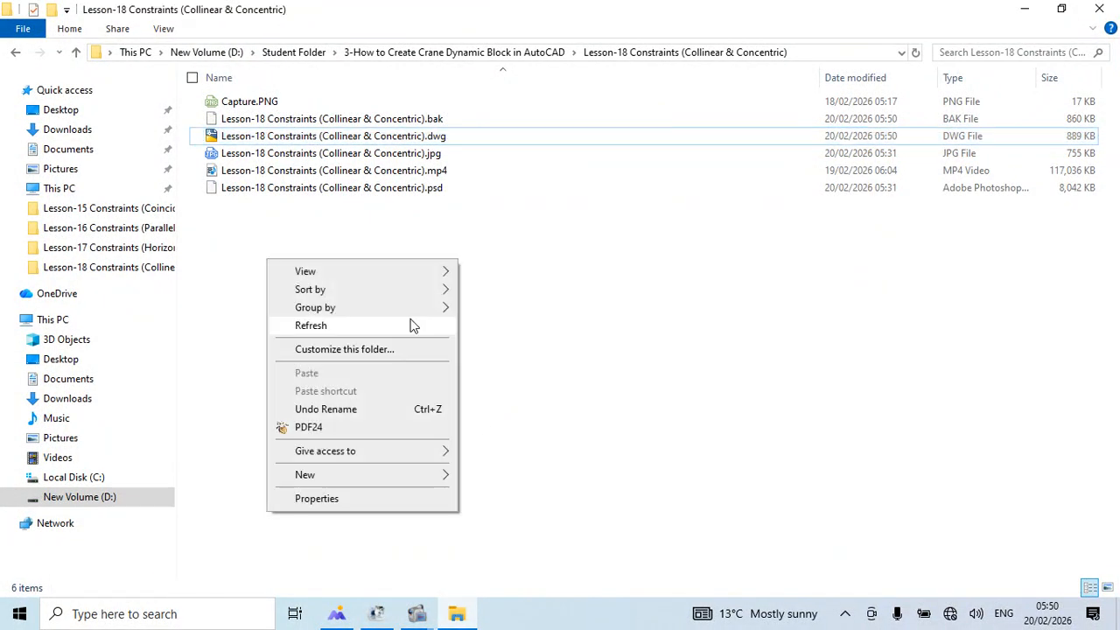
{"action": "left_click", "coordinate": [412, 323]}
{"action": "right_click", "coordinate": [672, 296]}
{"action": "left_click", "coordinate": [503, 361]}
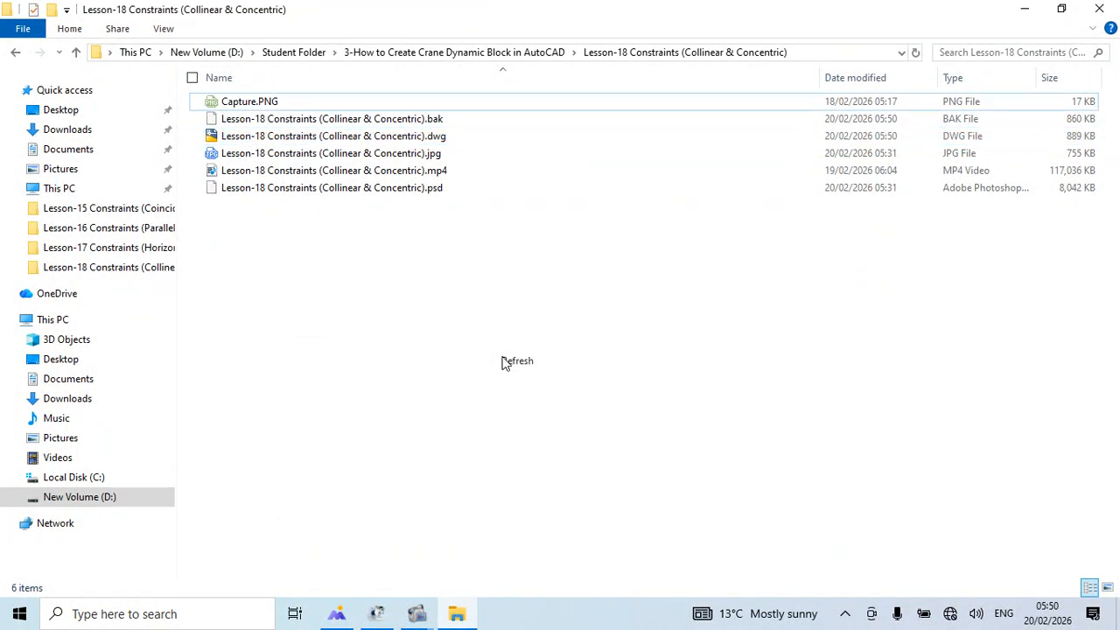
{"action": "double_click", "coordinate": [263, 140]}
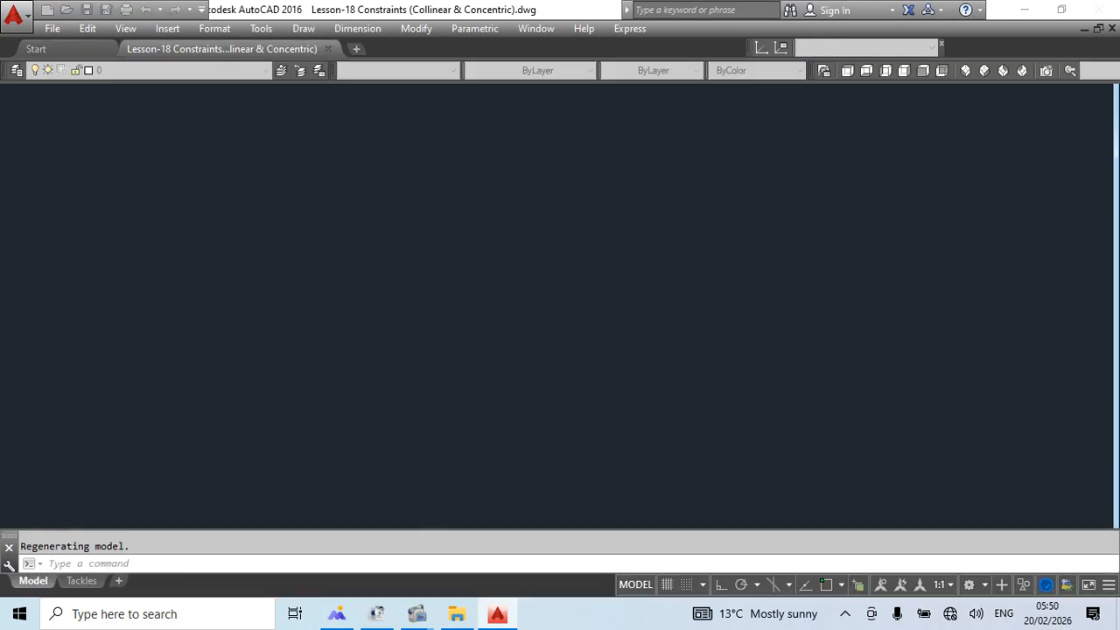
Shift the Hydraulic Jack block to the right by its base grip, into the space between fork and crane.
{"action": "scroll", "coordinate": [499, 219], "scroll_direction": "down", "scroll_amount": 3}
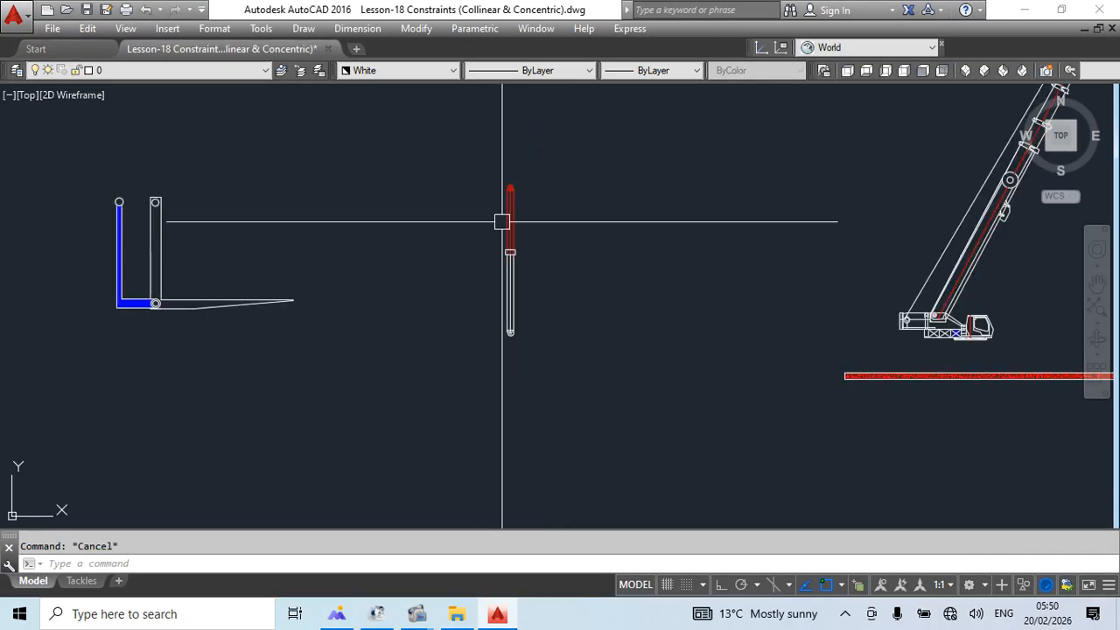
{"action": "left_click", "coordinate": [510, 333]}
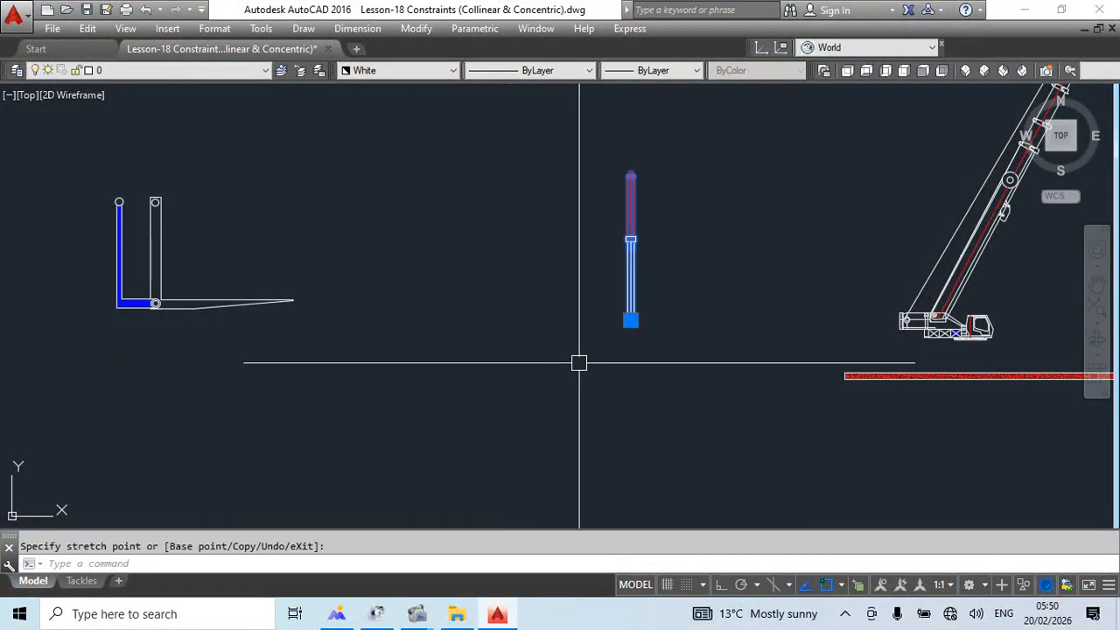
{"action": "key", "text": "Escape"}
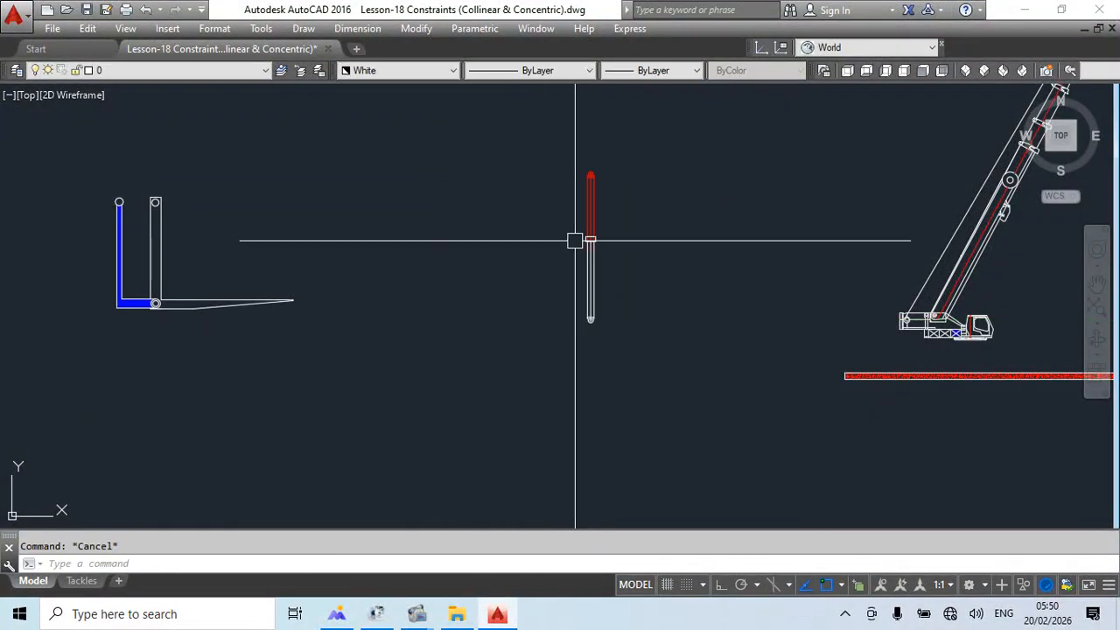
Open the Hydraulic Jack block in the block editor and check the collinear constraint on the rod and cylinder.
{"action": "double_click", "coordinate": [585, 254]}
{"action": "left_click", "coordinate": [525, 412]}
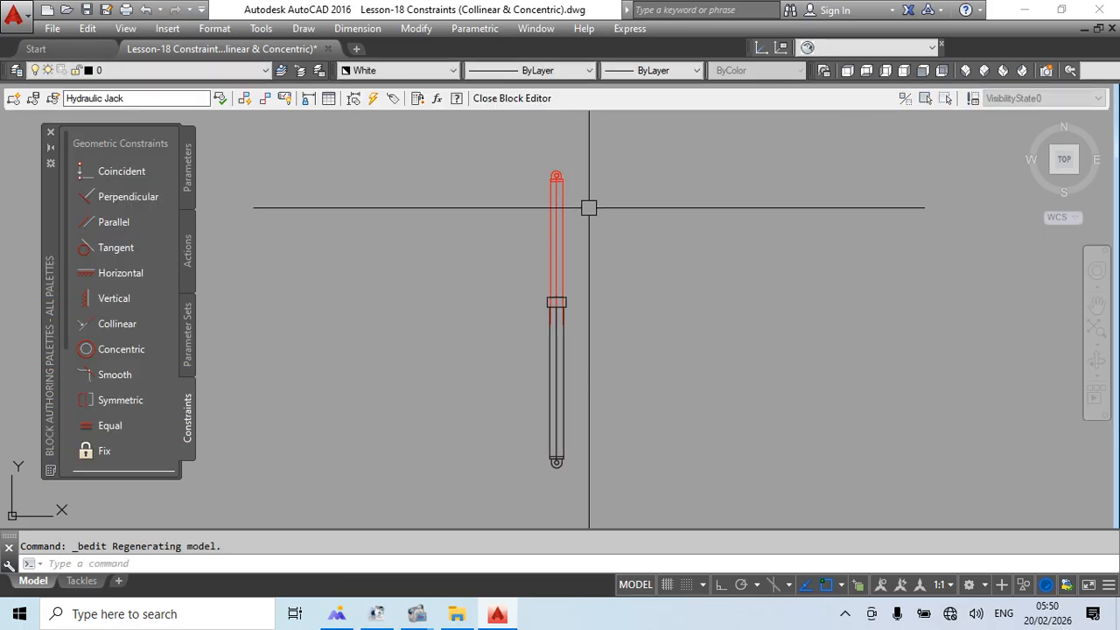
{"action": "left_click", "coordinate": [559, 217]}
{"action": "left_click", "coordinate": [556, 374]}
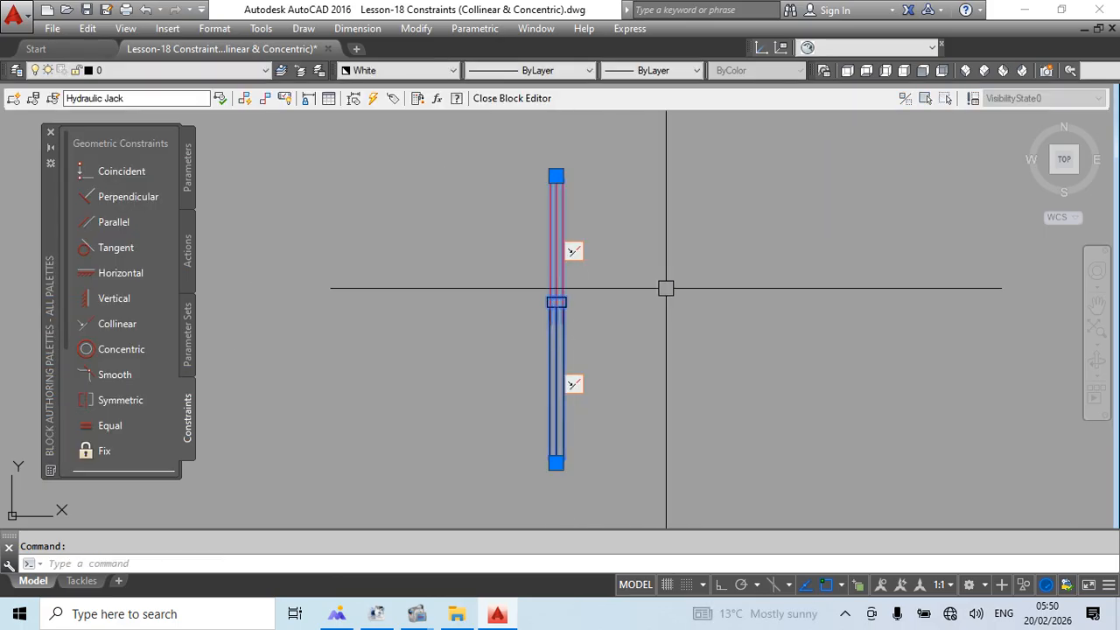
{"action": "key", "text": "Escape"}
{"action": "left_click", "coordinate": [560, 183]}
{"action": "middle_click_drag", "start_coordinate": [676, 295], "coordinate": [544, 288]}
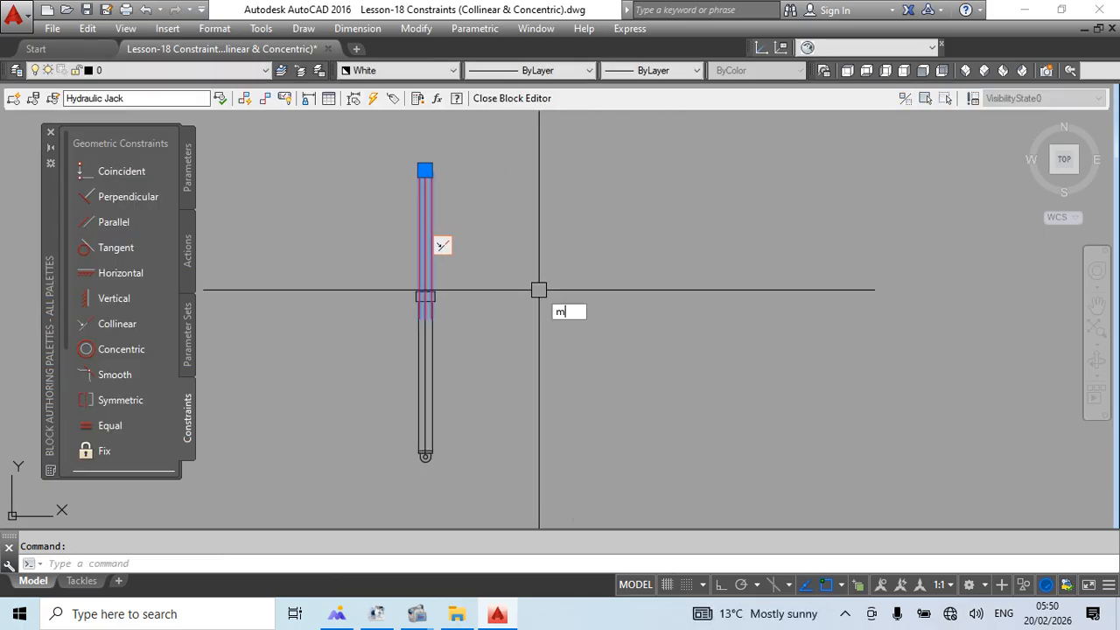
{"action": "key", "text": "Return"}
{"action": "key", "text": "Escape"}
{"action": "key", "text": "Escape"}
Try moving the cylinder block sideways to test its collinear constraint with the rod, then cancel the move.
{"action": "left_click", "coordinate": [432, 378]}
{"action": "middle_click_drag", "start_coordinate": [545, 438], "coordinate": [547, 411]}
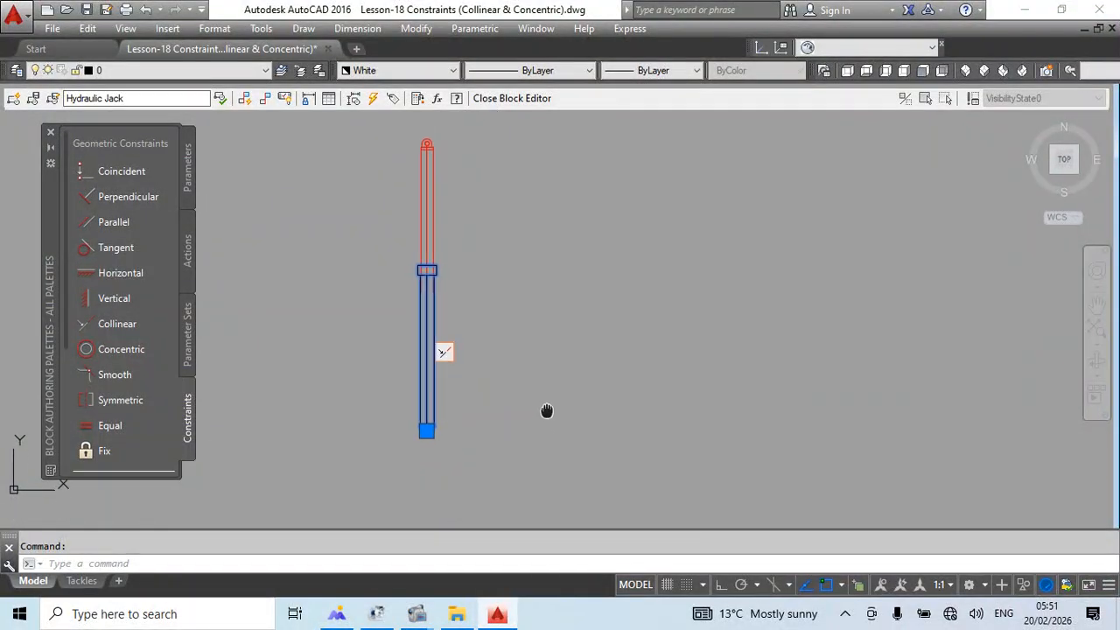
{"action": "key", "text": "Return"}
{"action": "left_click", "coordinate": [543, 433]}
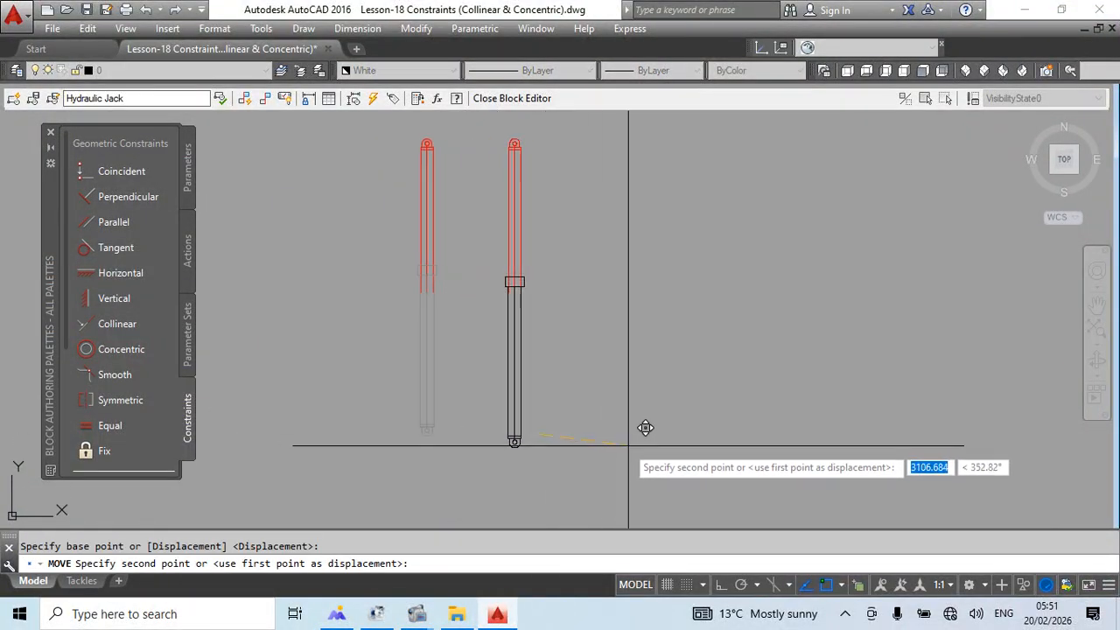
{"action": "scroll", "coordinate": [648, 411], "scroll_direction": "down", "scroll_amount": 3}
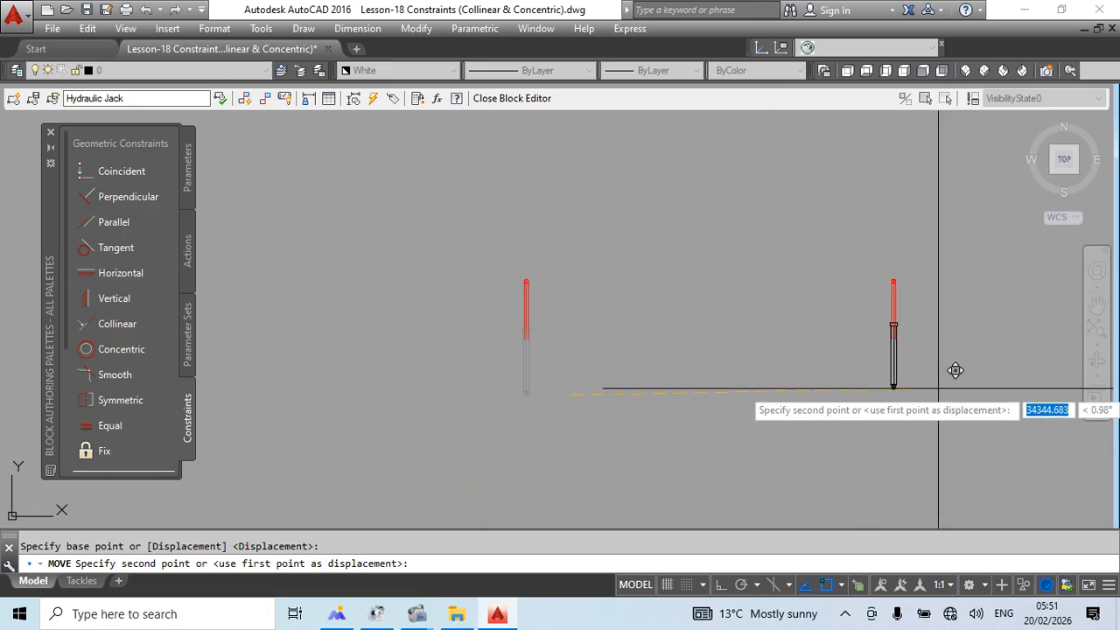
{"action": "scroll", "coordinate": [636, 277], "scroll_direction": "down", "scroll_amount": 3}
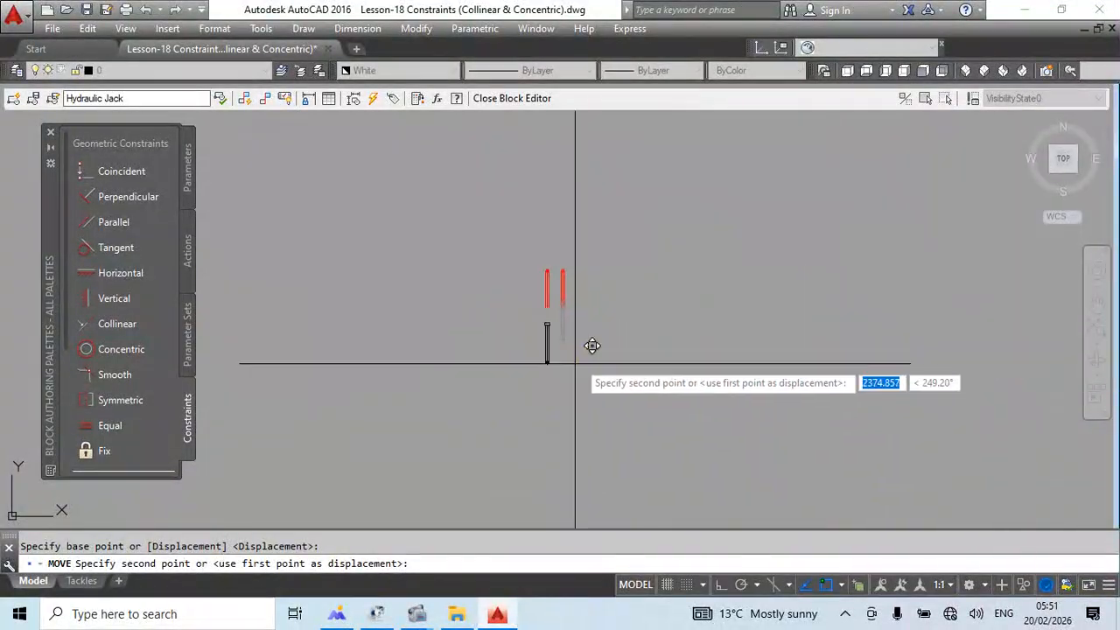
{"action": "key", "text": "Escape"}
Try moving the red rod block sideways to test its collinear constraint with the cylinder, then cancel the move.
{"action": "scroll", "coordinate": [575, 302], "scroll_direction": "up", "scroll_amount": 3}
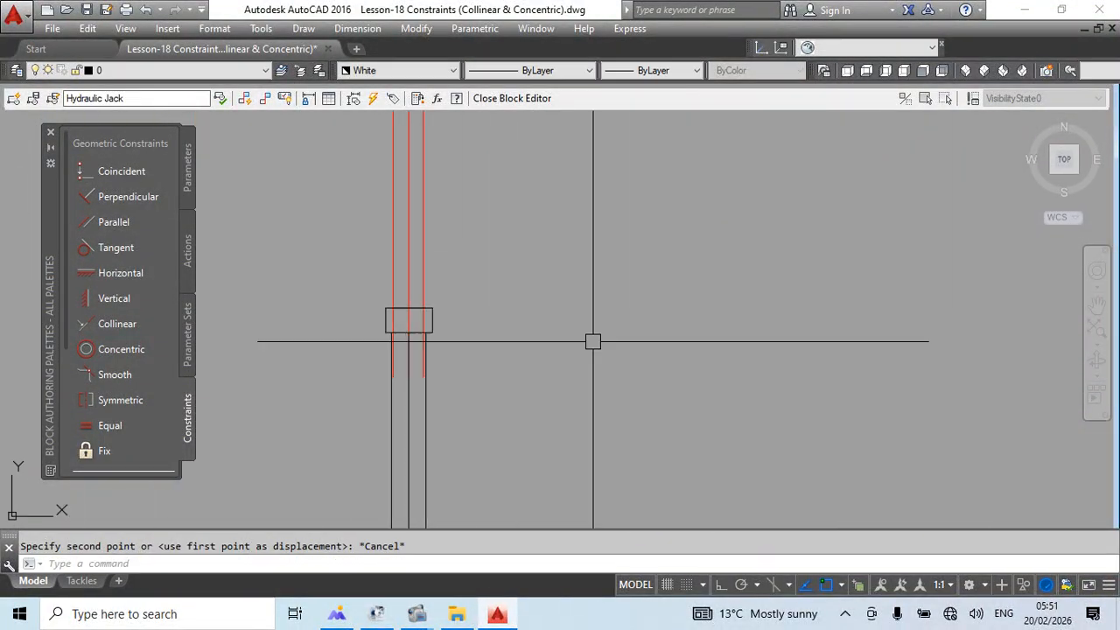
{"action": "scroll", "coordinate": [452, 282], "scroll_direction": "down", "scroll_amount": 5}
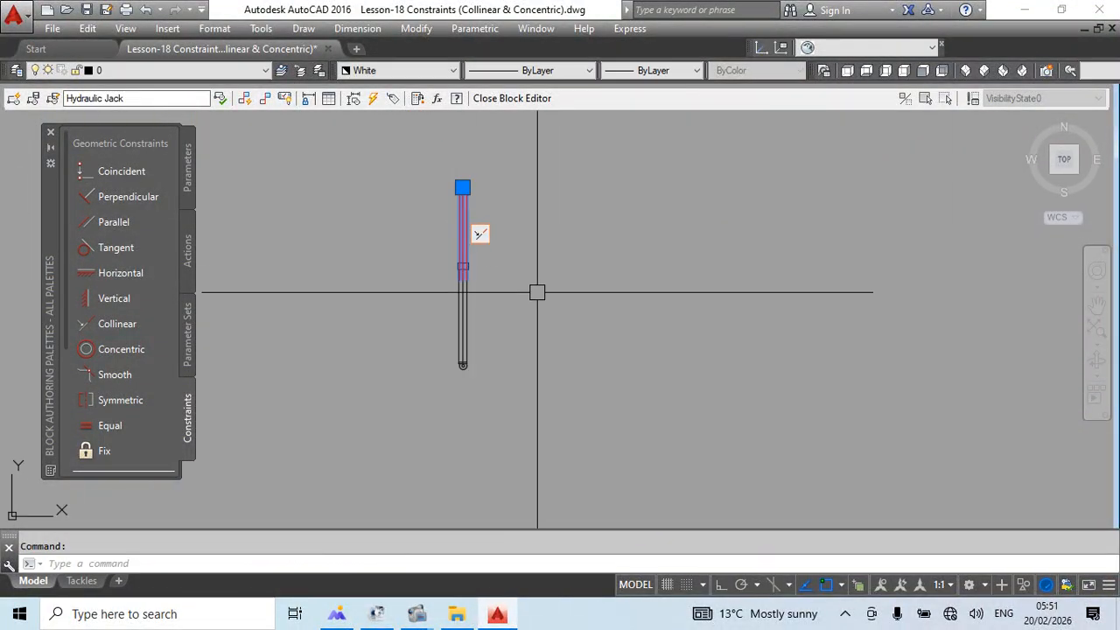
{"action": "middle_click_drag", "start_coordinate": [538, 292], "coordinate": [518, 372]}
{"action": "type", "text": "m"}
{"action": "key", "text": "Return"}
{"action": "left_click", "coordinate": [528, 386]}
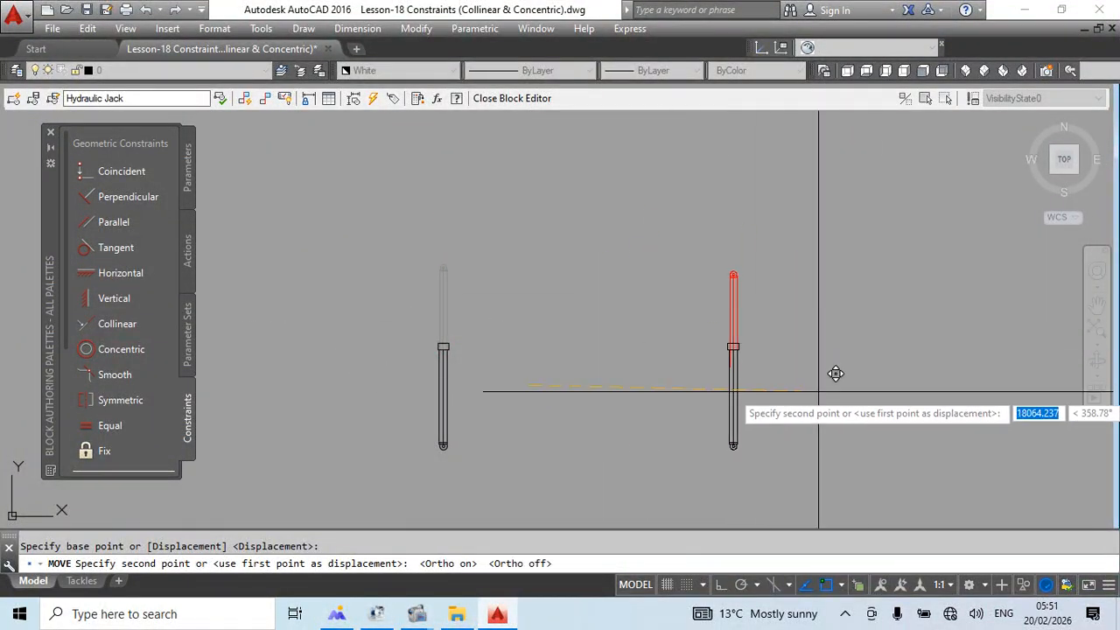
{"action": "key", "text": "Escape"}
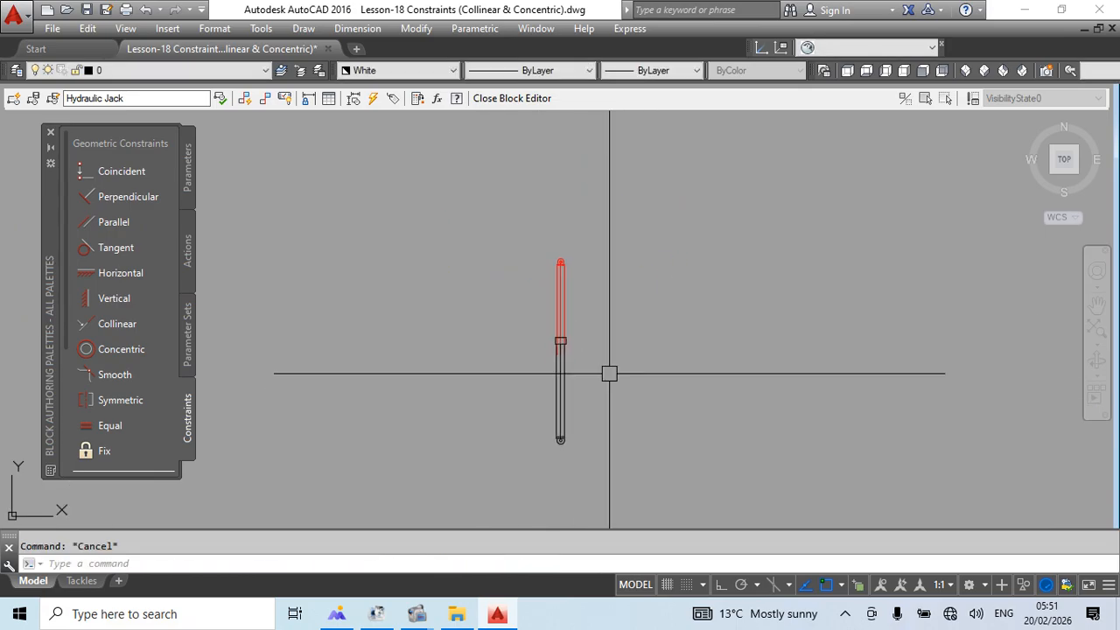
Close the block editor and return to the drawing.
{"action": "type", "text": "bc"}
{"action": "key", "text": "Return"}
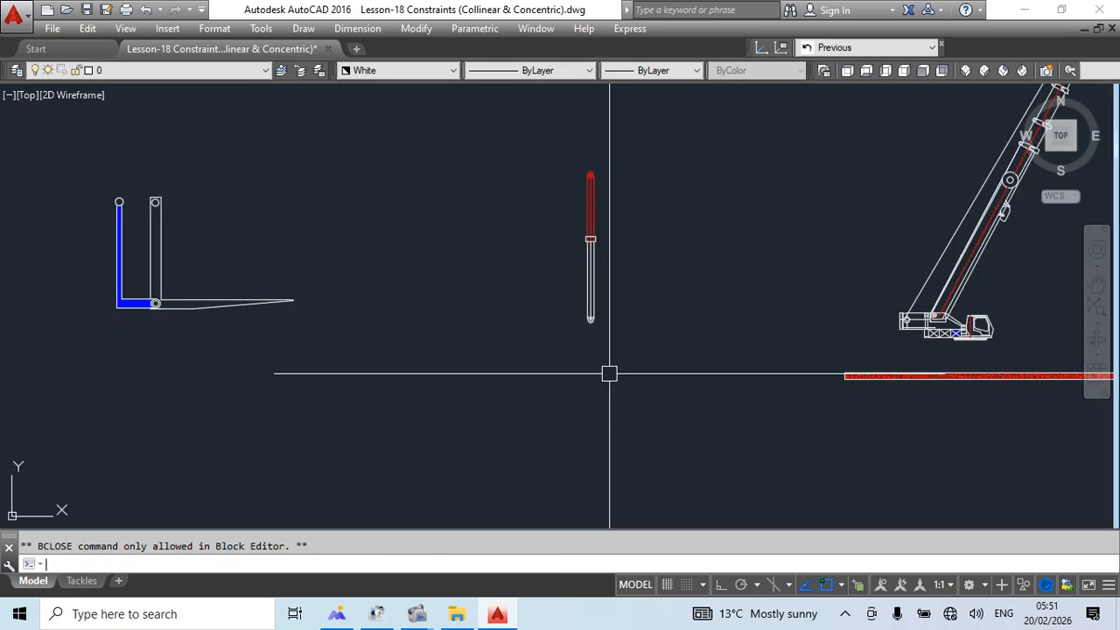
Examine the mobile crane's boom and carbody as separately selectable blocks.
{"action": "left_click", "coordinate": [445, 456]}
{"action": "key", "text": "Escape"}
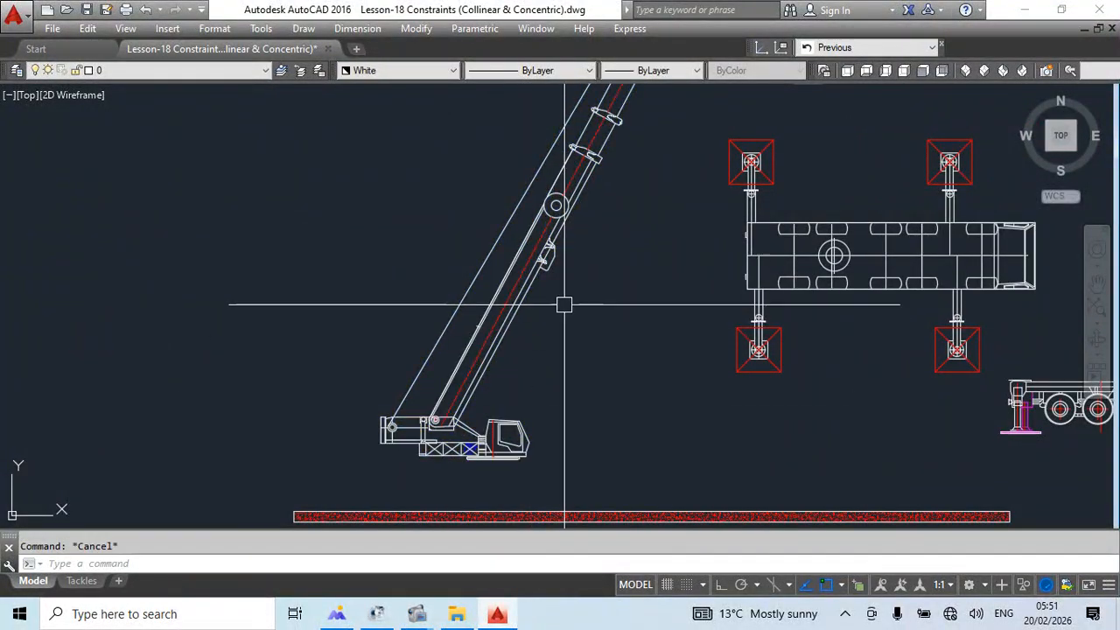
{"action": "scroll", "coordinate": [572, 277], "scroll_direction": "down", "scroll_amount": 3}
{"action": "left_click", "coordinate": [572, 276]}
{"action": "left_click", "coordinate": [471, 338]}
{"action": "scroll", "coordinate": [529, 305], "scroll_direction": "up", "scroll_amount": 4}
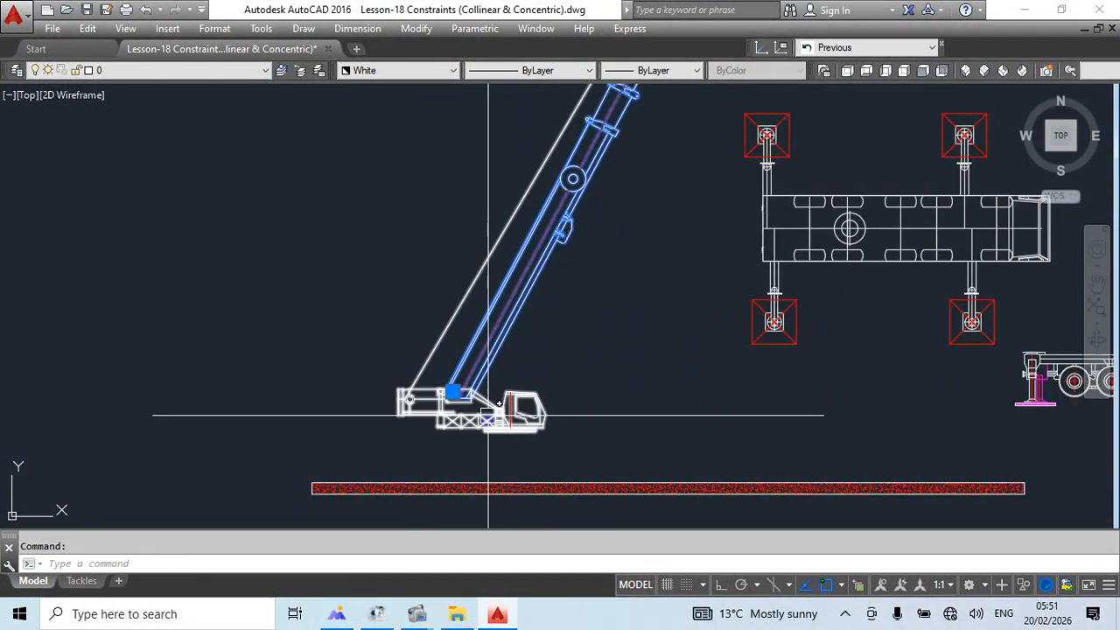
{"action": "scroll", "coordinate": [497, 415], "scroll_direction": "up", "scroll_amount": 6}
{"action": "key", "text": "Escape"}
{"action": "left_click", "coordinate": [508, 405]}
{"action": "key", "text": "Escape"}
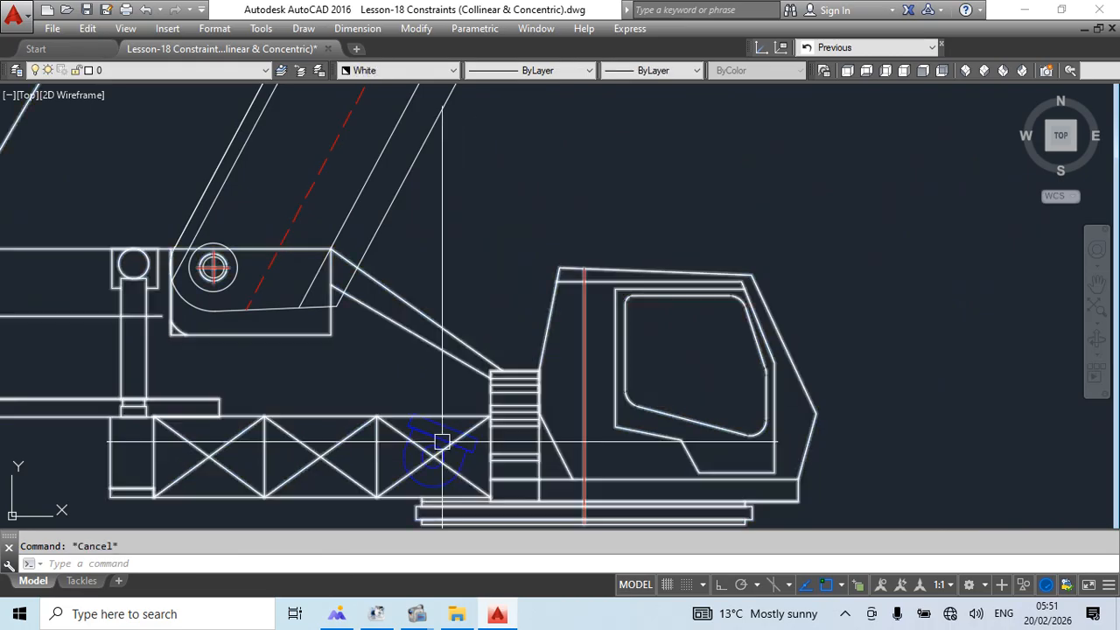
Erase the blue mounting bracket, including its circle and arc, from the lattice bay nearest the crane's cab.
{"action": "left_click", "coordinate": [437, 459]}
{"action": "middle_click_drag", "start_coordinate": [435, 461], "coordinate": [459, 412]}
{"action": "key", "text": "Escape"}
{"action": "scroll", "coordinate": [459, 411], "scroll_direction": "up", "scroll_amount": 4}
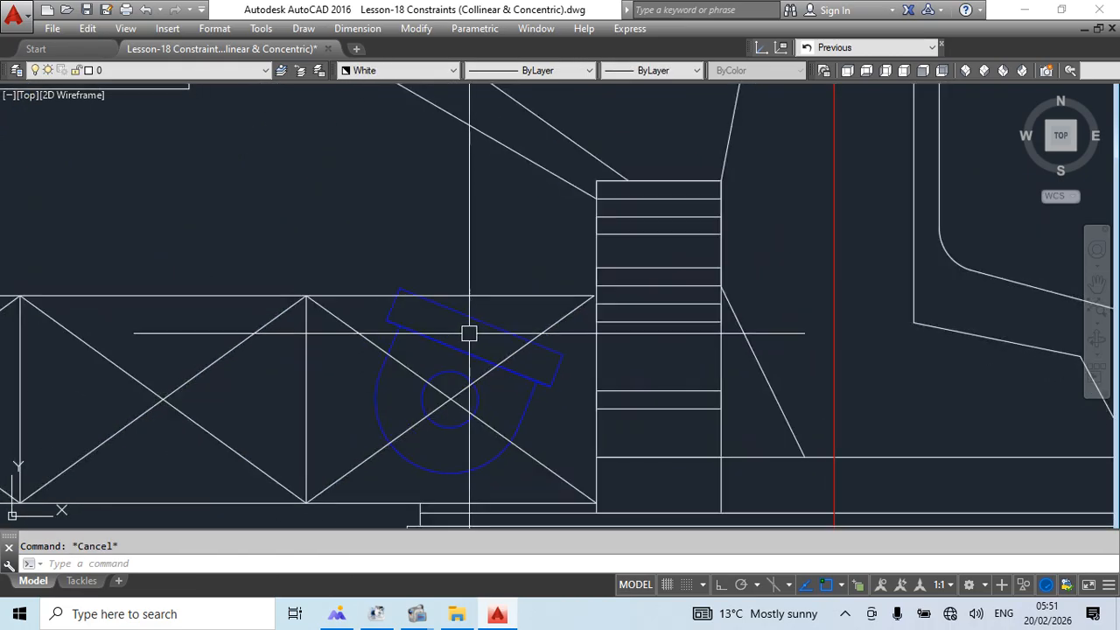
{"action": "left_click", "coordinate": [383, 336]}
{"action": "key", "text": "Delete"}
{"action": "left_click", "coordinate": [552, 377]}
{"action": "left_click", "coordinate": [523, 409]}
{"action": "key", "text": "Delete"}
{"action": "left_click", "coordinate": [480, 403]}
{"action": "key", "text": "Delete"}
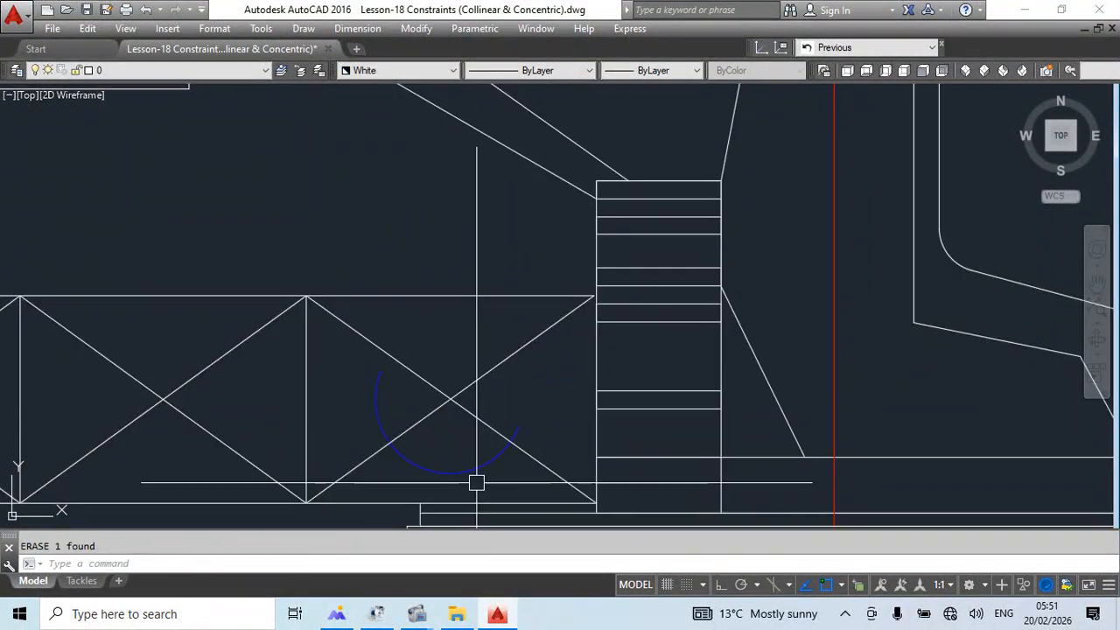
{"action": "left_click", "coordinate": [477, 482]}
{"action": "left_click", "coordinate": [465, 468]}
{"action": "type", "text": "e"}
{"action": "key", "text": "Return"}
Open the ATF 160G-5 TOPELEV block for editing and erase the rope lines rising above the carbody.
{"action": "scroll", "coordinate": [517, 385], "scroll_direction": "down", "scroll_amount": 10}
{"action": "double_click", "coordinate": [532, 350]}
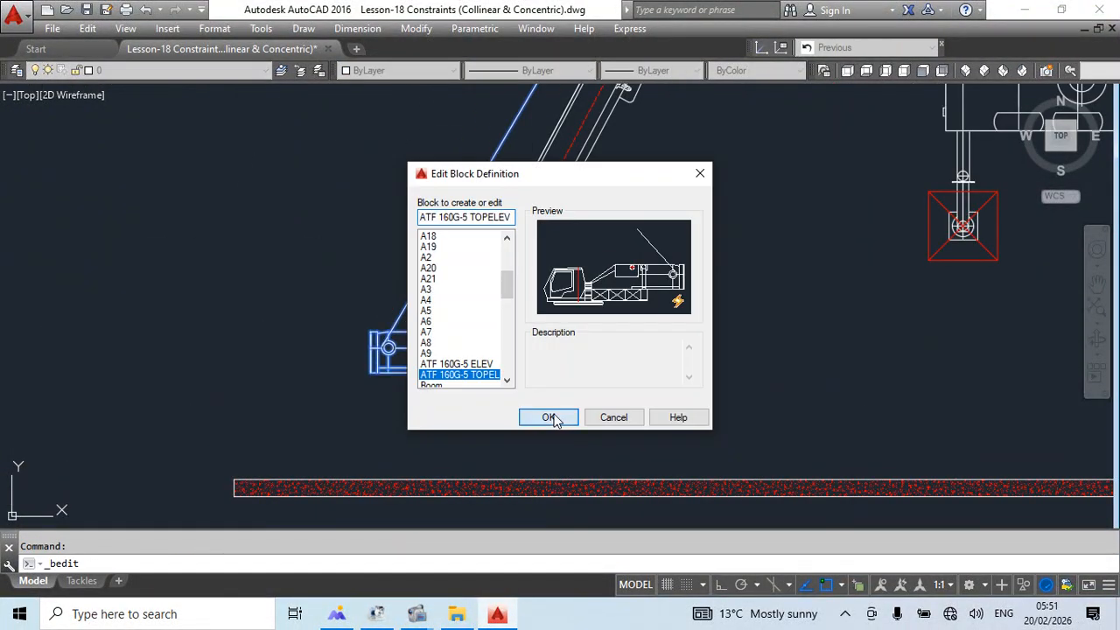
{"action": "left_click", "coordinate": [551, 419]}
{"action": "left_click", "coordinate": [775, 280]}
{"action": "left_click", "coordinate": [569, 204]}
{"action": "key", "text": "Delete"}
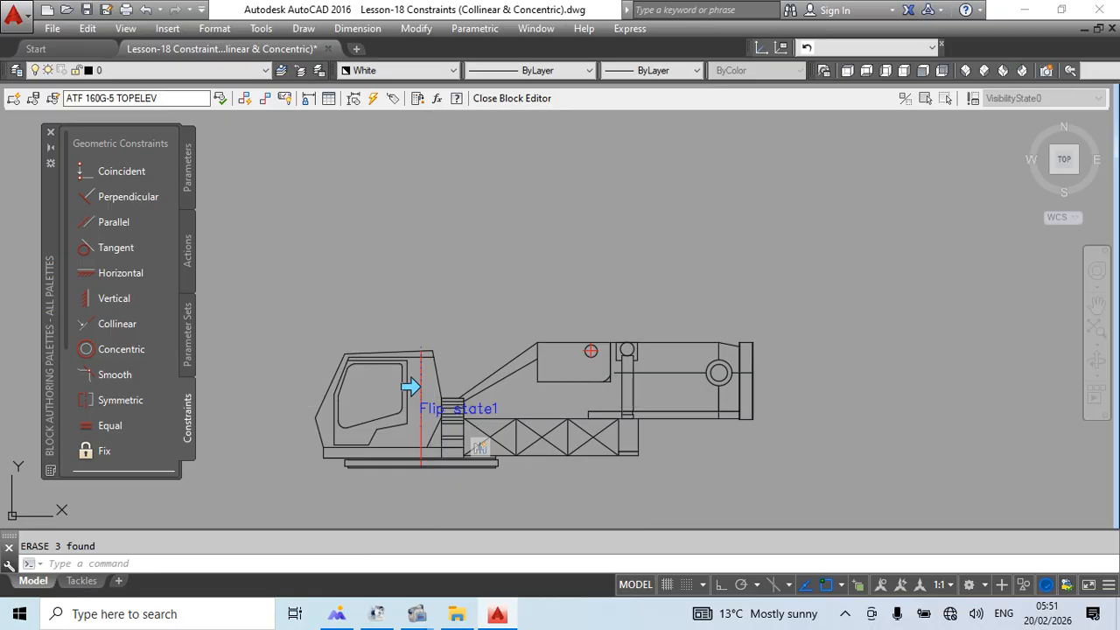
Draw a small circle inside the carbody's lattice bay nearest the cab.
{"action": "scroll", "coordinate": [534, 425], "scroll_direction": "up", "scroll_amount": 5}
{"action": "type", "text": "c"}
{"action": "key", "text": "Return"}
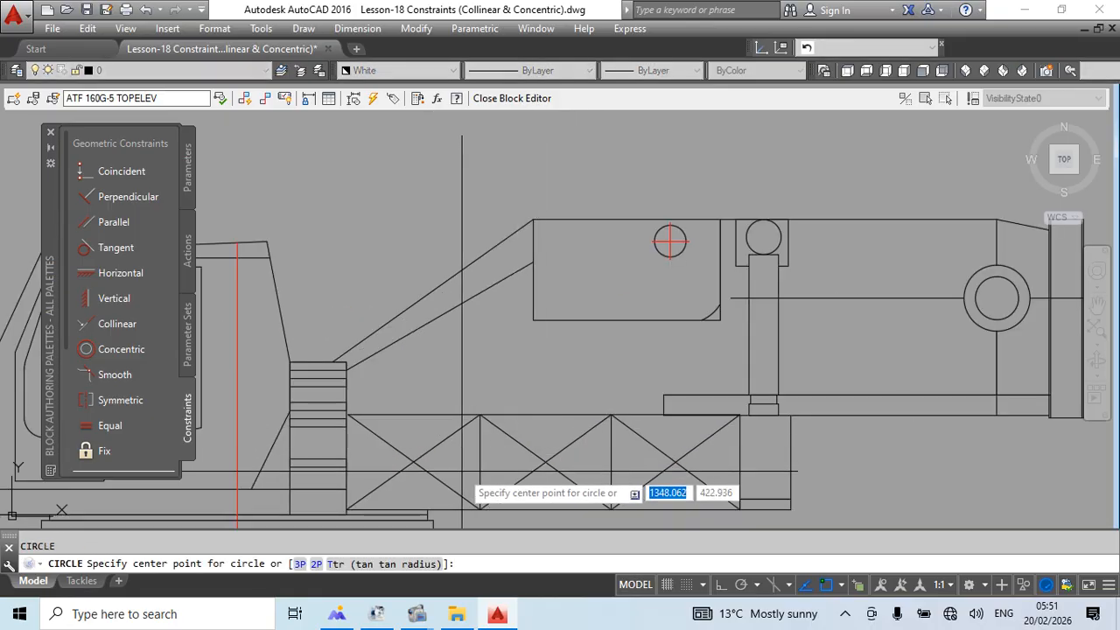
{"action": "scroll", "coordinate": [468, 464], "scroll_direction": "up", "scroll_amount": 2}
{"action": "left_click", "coordinate": [459, 464]}
{"action": "key", "text": "Escape"}
Close the block editor, saving the changes to the ATF 160G-5 TOPELEV block.
{"action": "scroll", "coordinate": [620, 458], "scroll_direction": "down", "scroll_amount": 8}
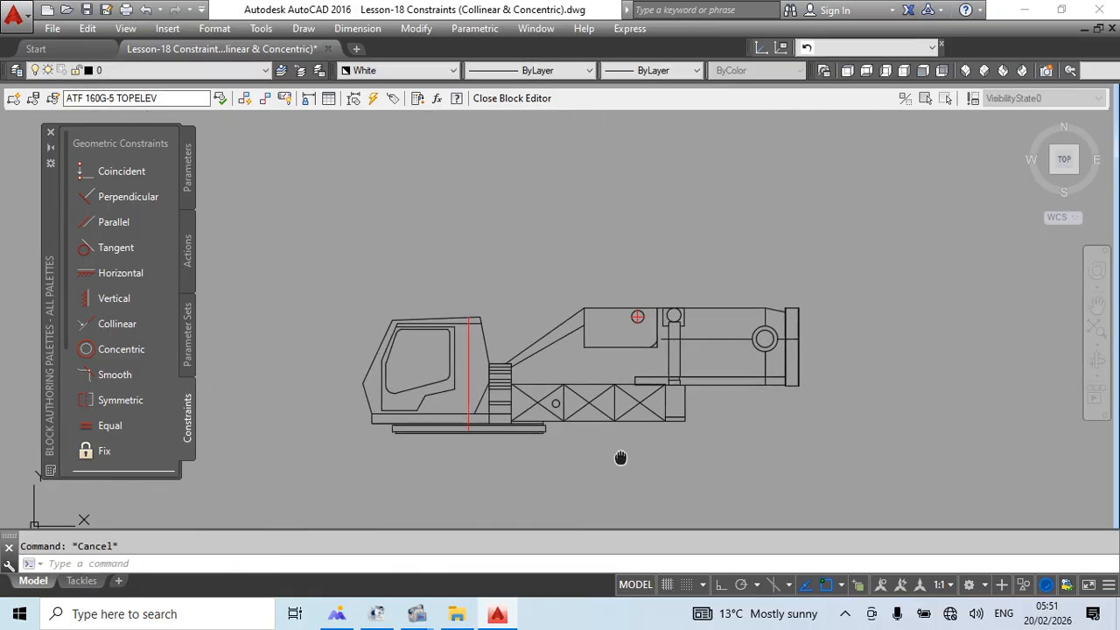
{"action": "type", "text": "bc"}
{"action": "key", "text": "Return"}
{"action": "key", "text": "Return"}
{"action": "scroll", "coordinate": [401, 381], "scroll_direction": "up", "scroll_amount": 2}
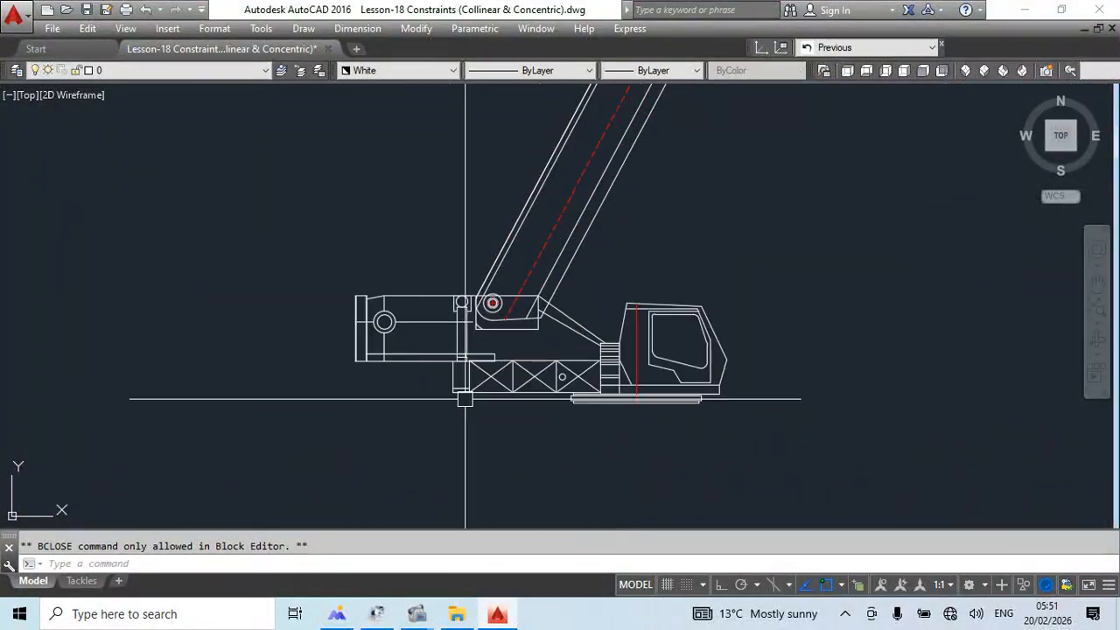
{"action": "scroll", "coordinate": [472, 399], "scroll_direction": "down", "scroll_amount": 4}
{"action": "mouse_move", "coordinate": [527, 392]}
{"action": "middle_mouse_down"}
{"action": "mouse_move", "coordinate": [537, 390]}
{"action": "mouse_move", "coordinate": [532, 400]}
{"action": "middle_mouse_up"}
{"action": "key", "text": "Escape"}
Define a block named CarbodyA from the crane's boom and carbody, with its base point at the bottom of the slewing ring.
{"action": "left_click", "coordinate": [574, 301]}
{"action": "left_click", "coordinate": [408, 417]}
{"action": "middle_click_drag", "start_coordinate": [445, 437], "coordinate": [572, 429]}
{"action": "type", "text": "b"}
{"action": "key", "text": "Return"}
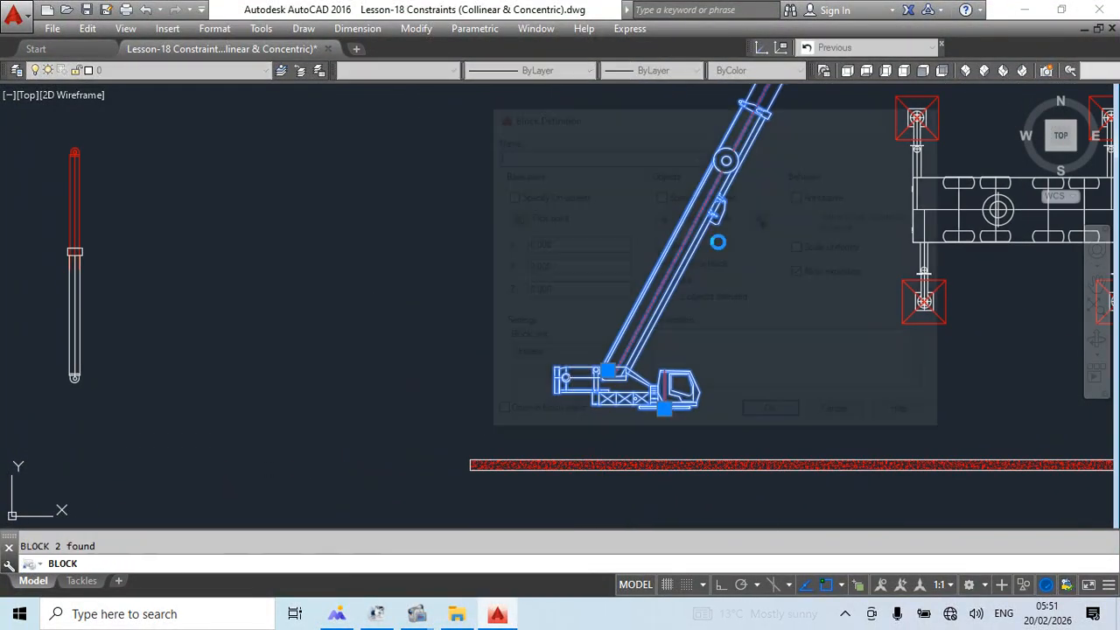
{"action": "left_click", "coordinate": [511, 220]}
{"action": "scroll", "coordinate": [700, 411], "scroll_direction": "up", "scroll_amount": 8}
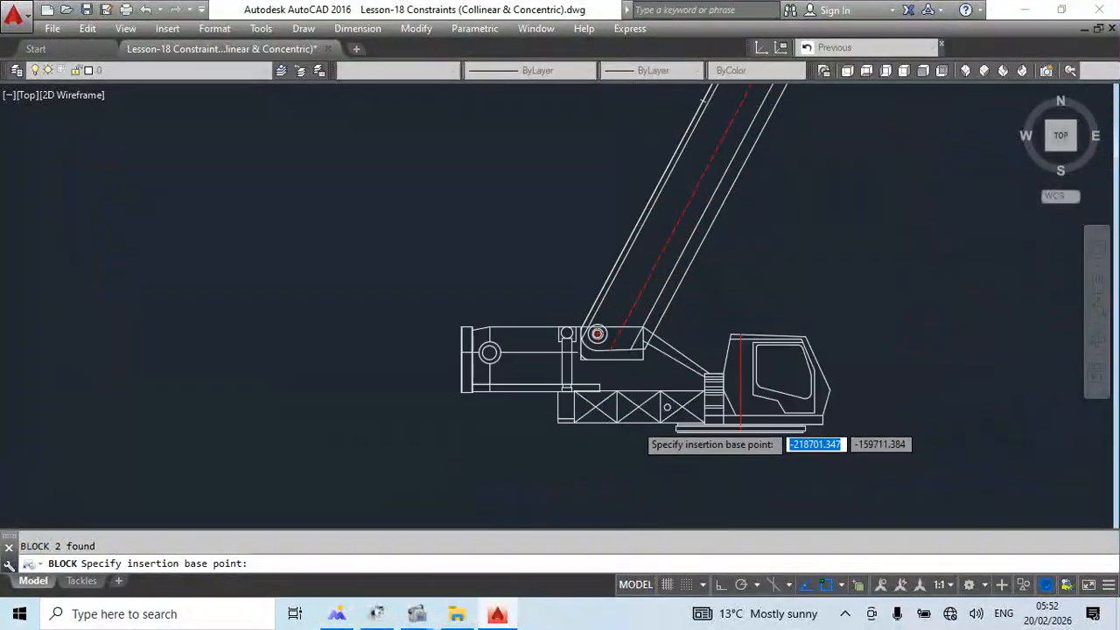
{"action": "left_click", "coordinate": [876, 411]}
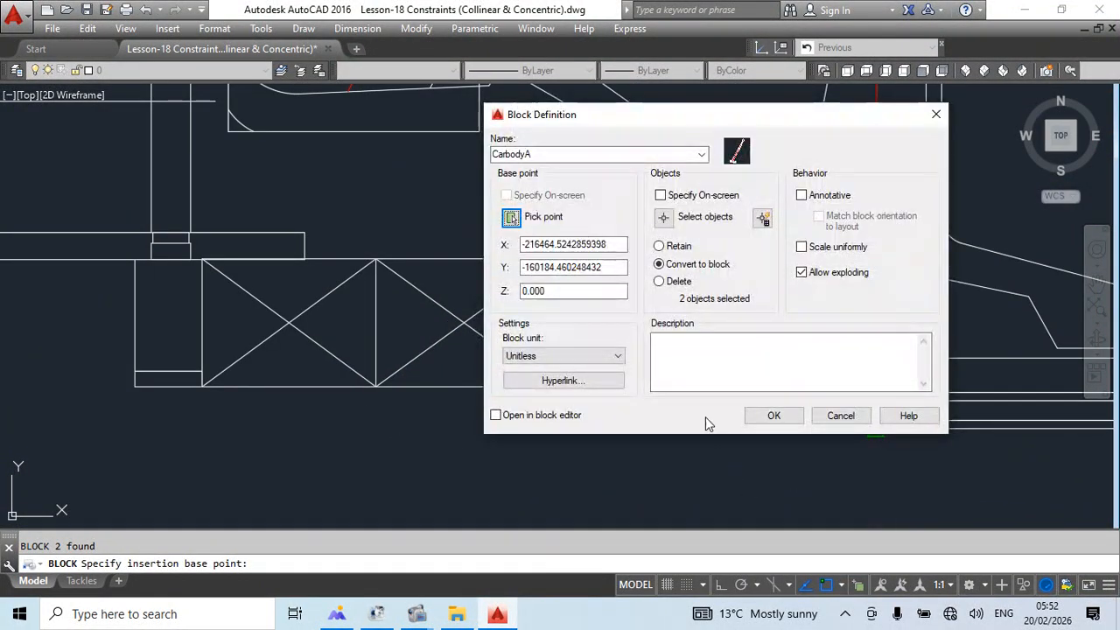
{"action": "left_click", "coordinate": [774, 416]}
Explode the Hydraulic Jack block into its rod and cylinder blocks.
{"action": "scroll", "coordinate": [540, 320], "scroll_direction": "down", "scroll_amount": 6}
{"action": "scroll", "coordinate": [385, 298], "scroll_direction": "up", "scroll_amount": 2}
{"action": "middle_click_drag", "start_coordinate": [497, 329], "coordinate": [466, 357]}
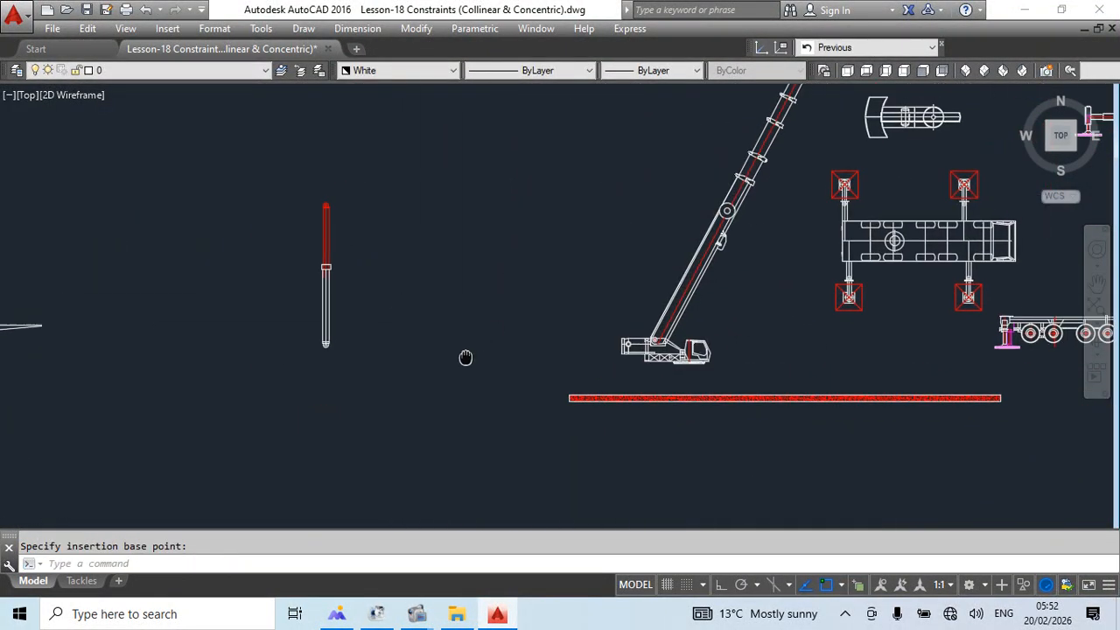
{"action": "middle_click_drag", "start_coordinate": [353, 281], "coordinate": [392, 297]}
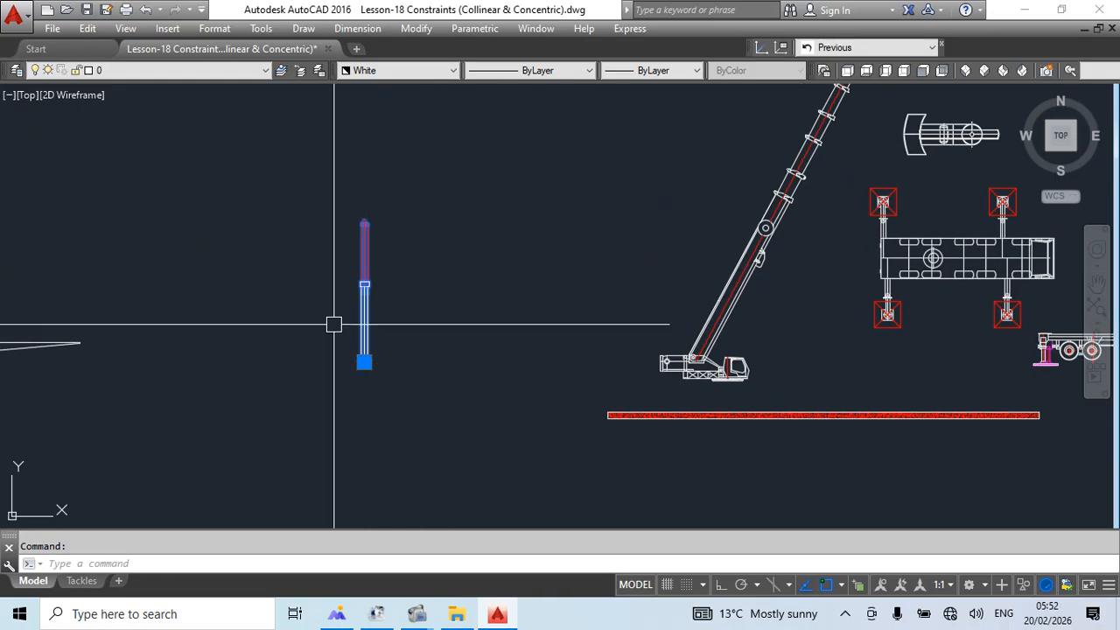
{"action": "scroll", "coordinate": [447, 306], "scroll_direction": "up", "scroll_amount": 2}
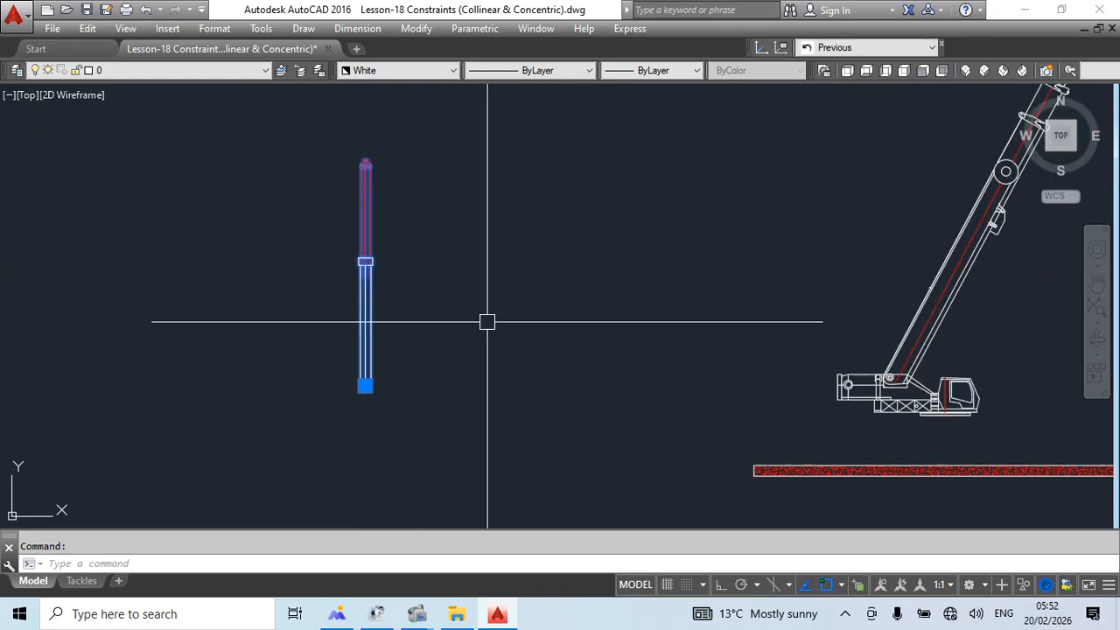
{"action": "middle_click_drag", "start_coordinate": [462, 377], "coordinate": [458, 368]}
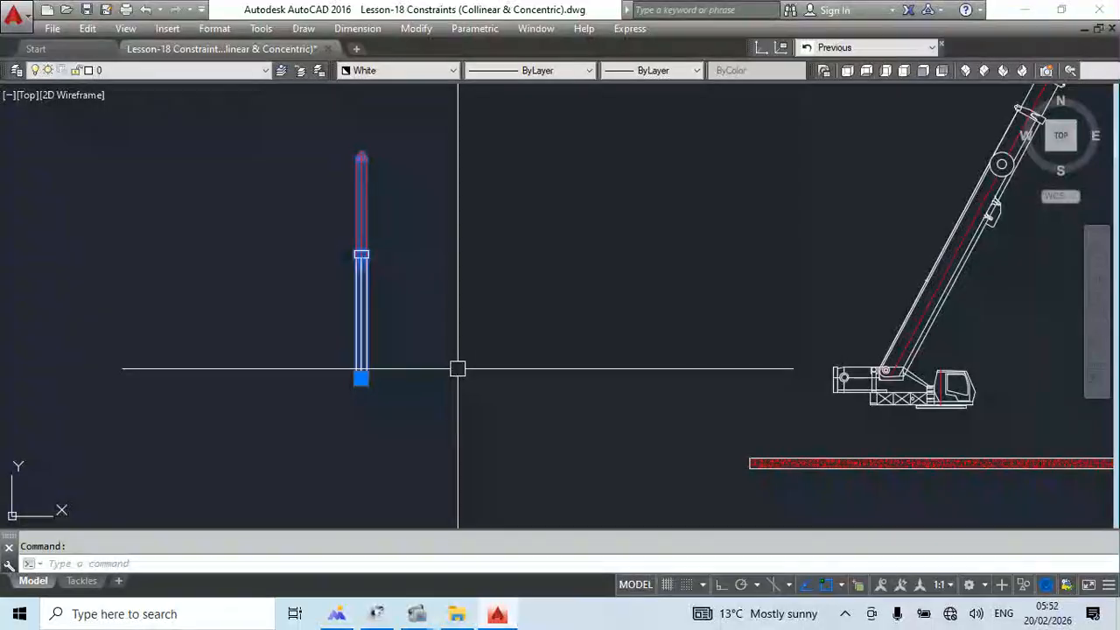
{"action": "type", "text": "x"}
{"action": "key", "text": "Return"}
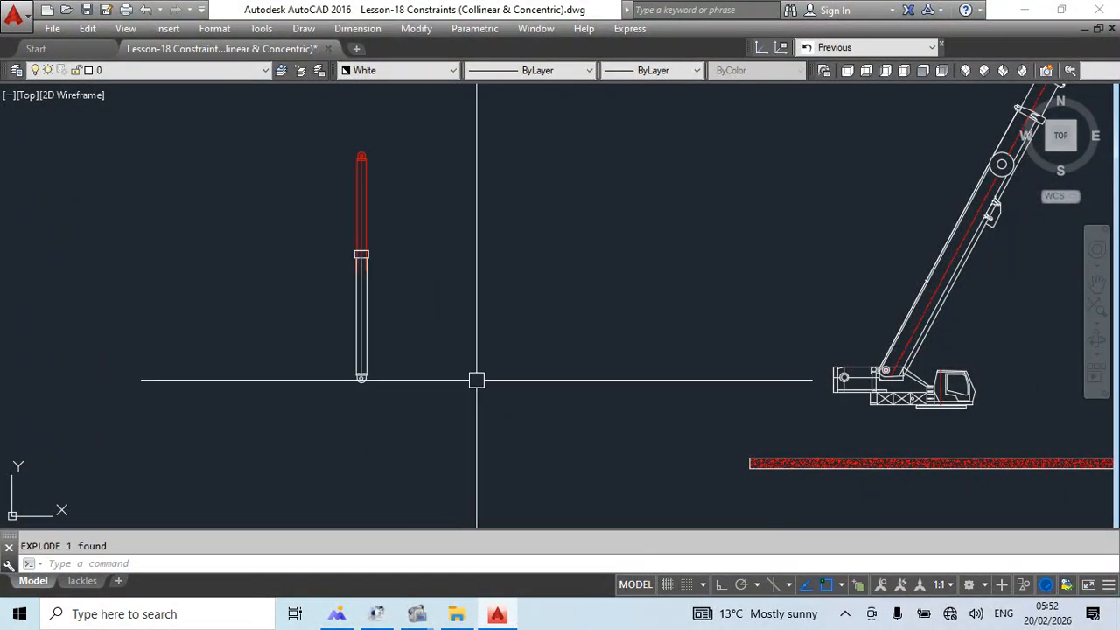
Delete the collinear constraint between the jack's red rod and its cylinder.
{"action": "left_click", "coordinate": [371, 295]}
{"action": "key", "text": "Escape"}
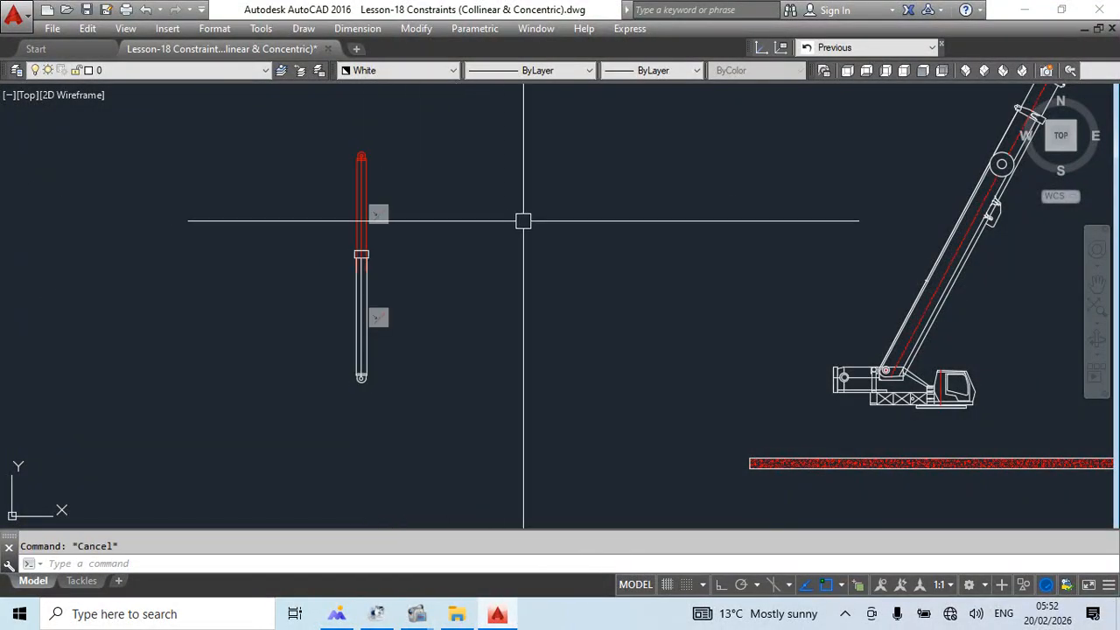
{"action": "left_click", "coordinate": [523, 221]}
{"action": "left_click", "coordinate": [258, 356]}
{"action": "left_click", "coordinate": [465, 32]}
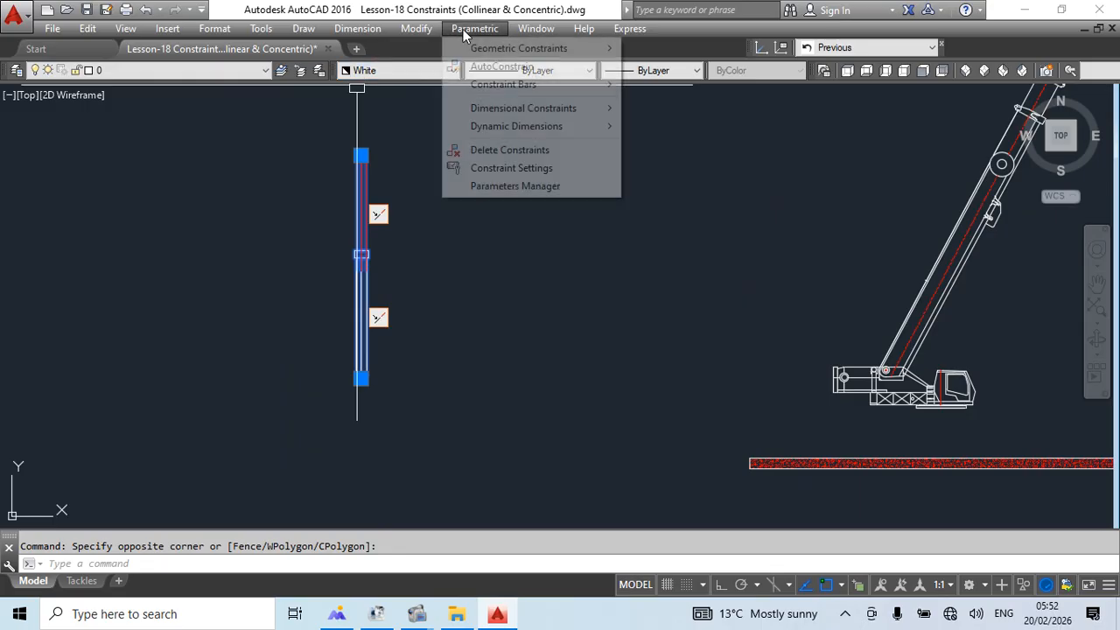
{"action": "left_click", "coordinate": [513, 149]}
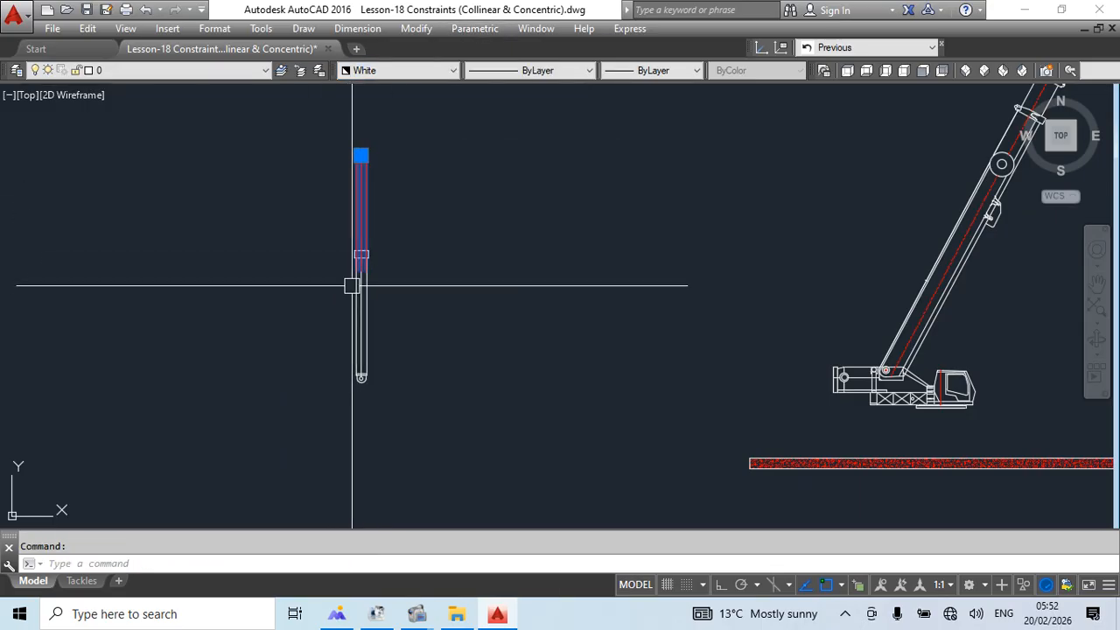
{"action": "key", "text": "Escape"}
Copy the jack's rod and cylinder blocks to the clipboard.
{"action": "left_click", "coordinate": [460, 213]}
{"action": "left_click", "coordinate": [238, 276]}
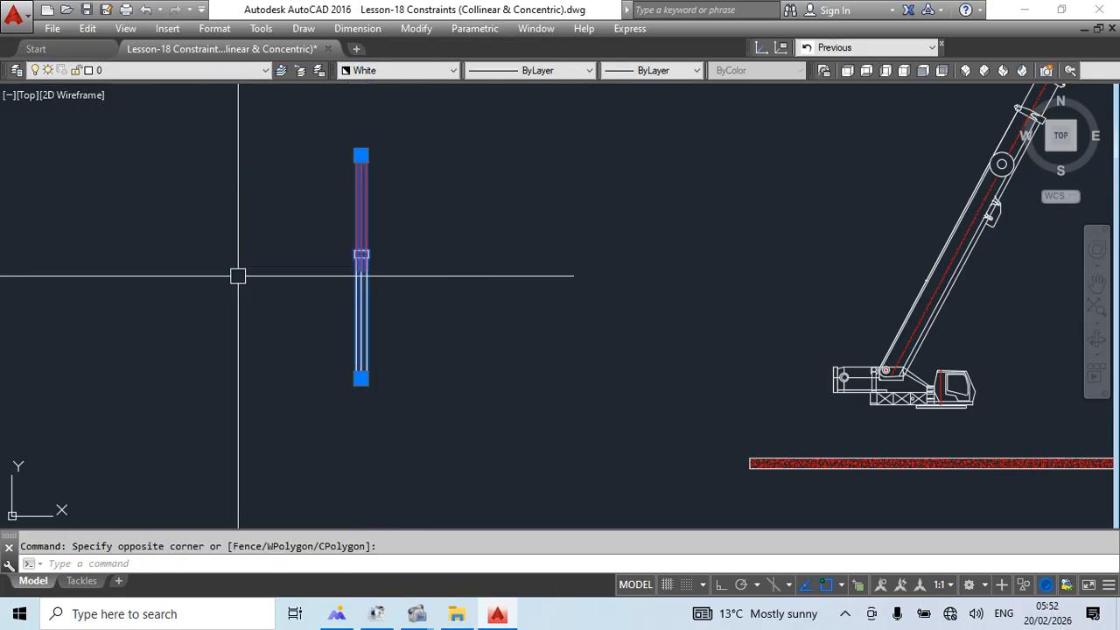
{"action": "middle_click_drag", "start_coordinate": [486, 337], "coordinate": [413, 335]}
{"action": "key", "text": "Escape"}
Open the CarbodyA block for editing and paste the jack's rod and cylinder beside the crane, hiding the authoring palettes.
{"action": "middle_click_drag", "start_coordinate": [719, 410], "coordinate": [412, 388]}
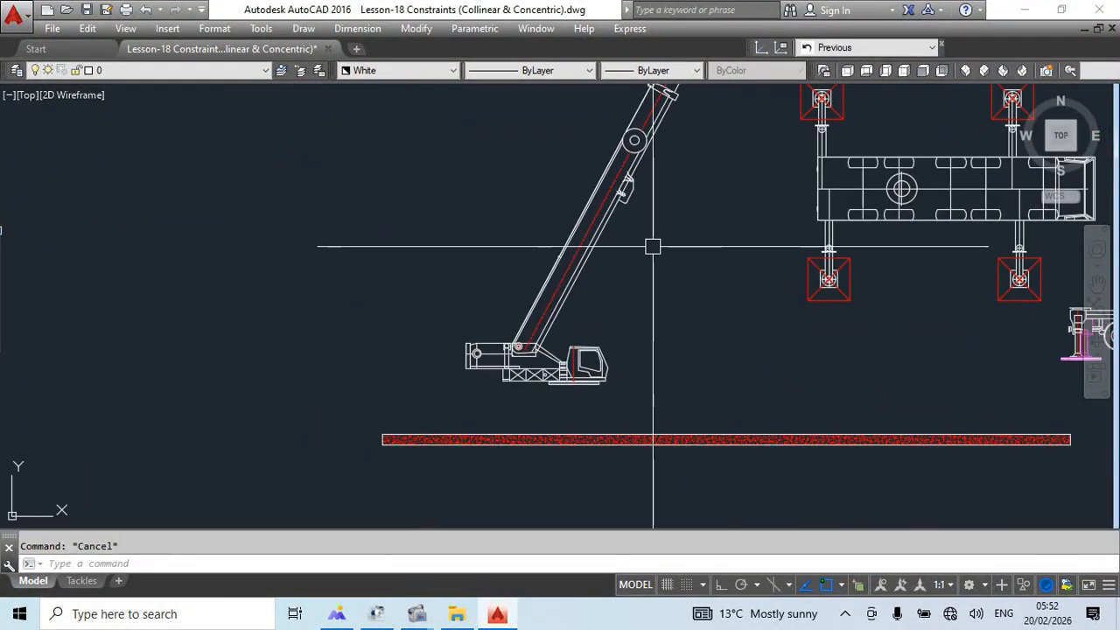
{"action": "double_click", "coordinate": [583, 243]}
{"action": "left_click", "coordinate": [548, 417]}
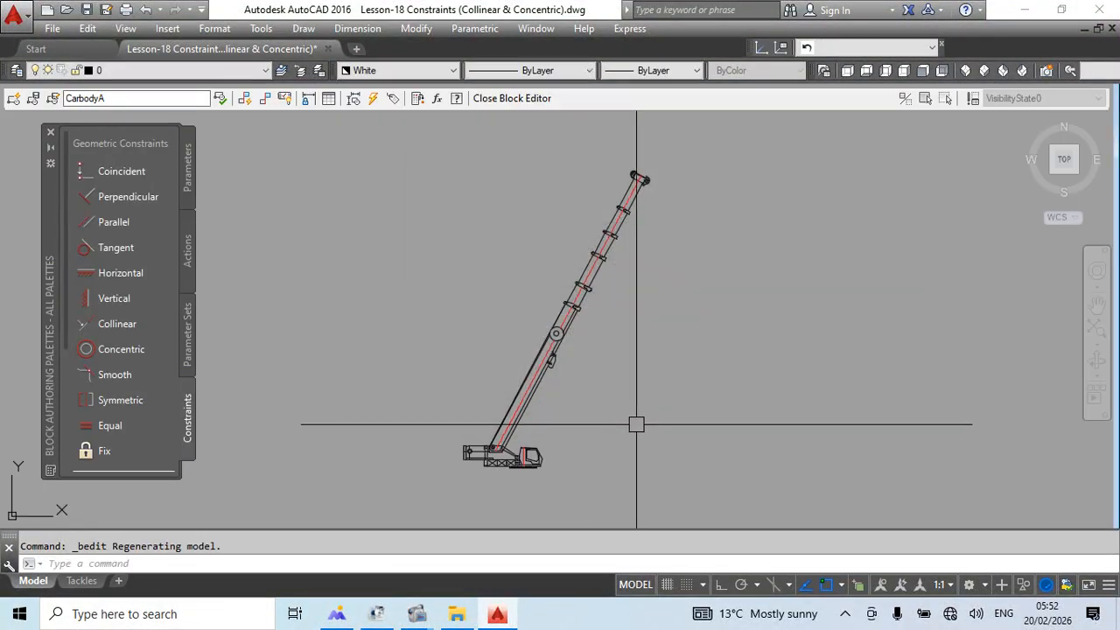
{"action": "middle_click_drag", "start_coordinate": [637, 420], "coordinate": [625, 338]}
{"action": "key", "text": "ctrl+v"}
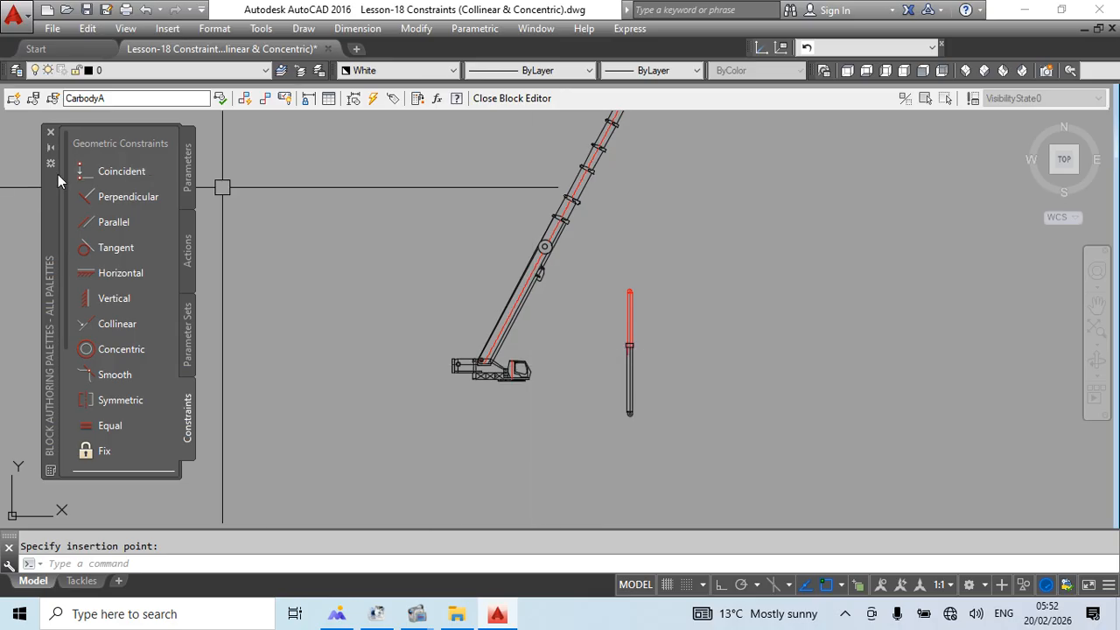
{"action": "left_click", "coordinate": [50, 134]}
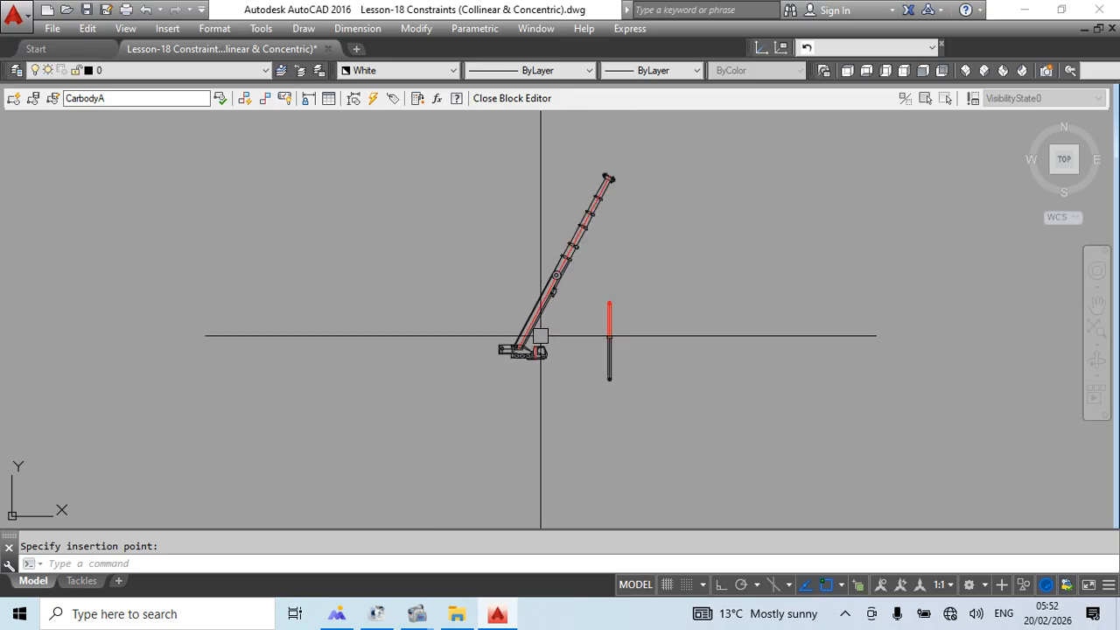
Try rotating the boom down toward the pasted jack, then undo the rotation.
{"action": "scroll", "coordinate": [540, 335], "scroll_direction": "up", "scroll_amount": 2}
{"action": "middle_click_drag", "start_coordinate": [560, 293], "coordinate": [538, 354]}
{"action": "left_click", "coordinate": [631, 137]}
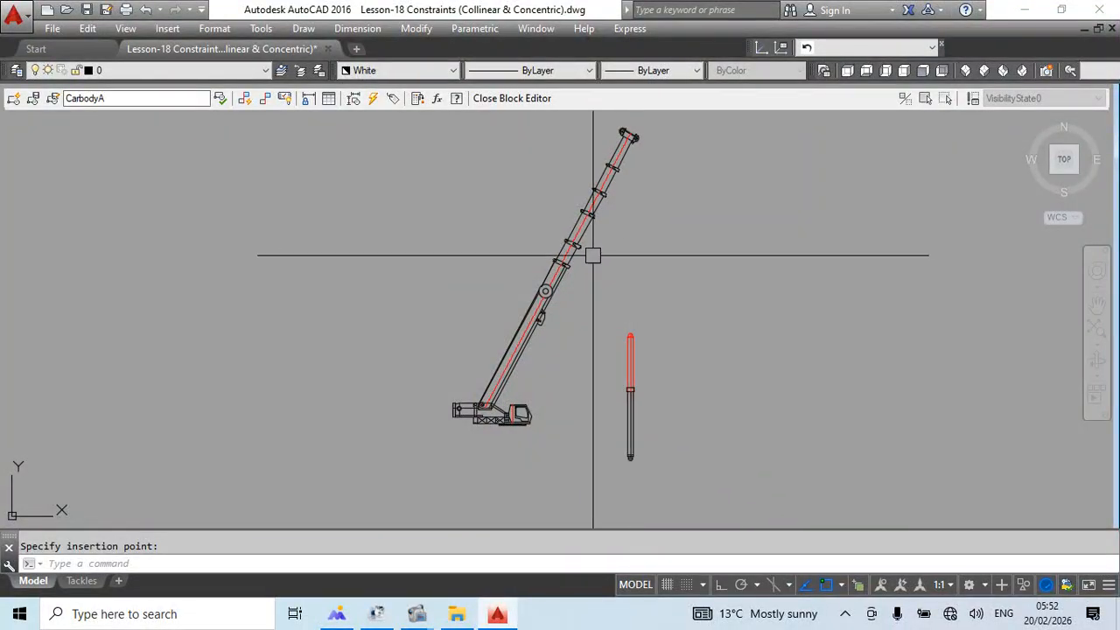
{"action": "double_click", "coordinate": [595, 218]}
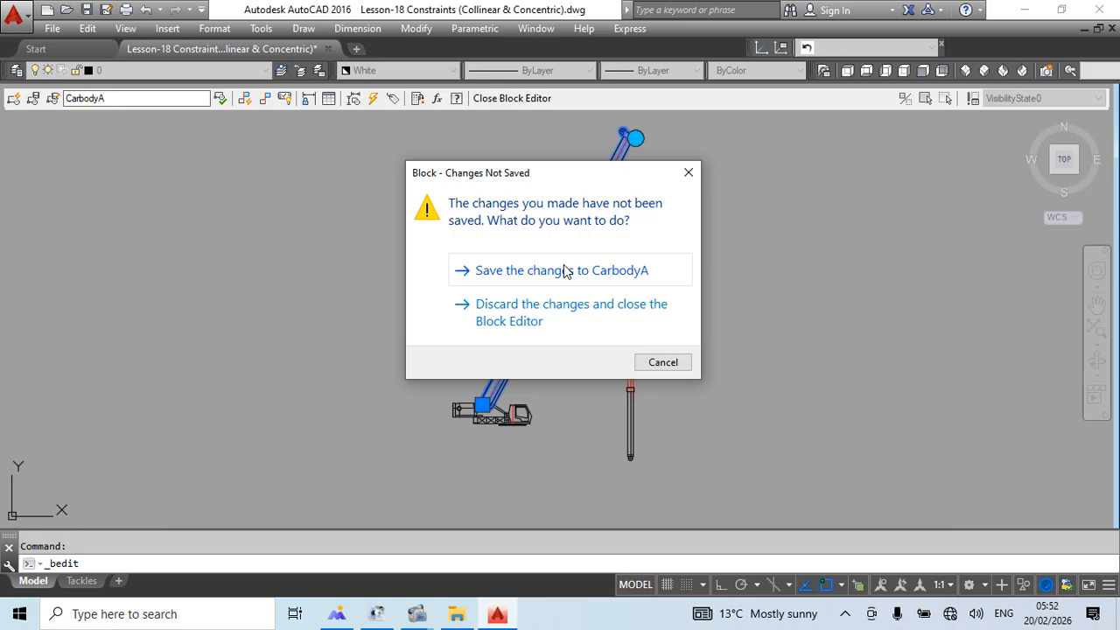
{"action": "left_click", "coordinate": [573, 285]}
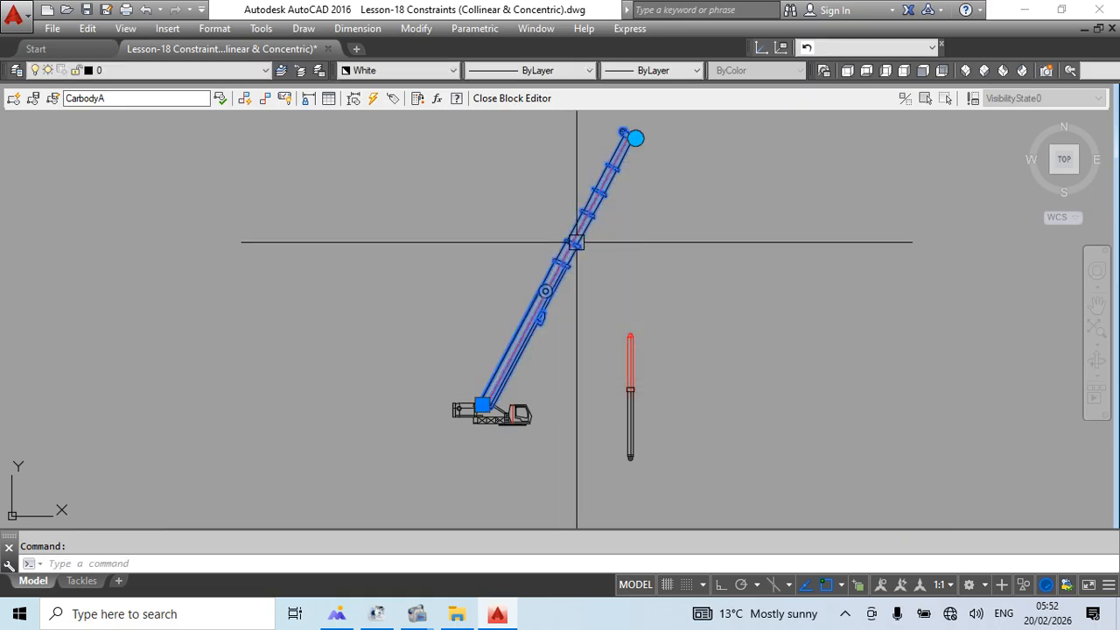
{"action": "left_click", "coordinate": [635, 137]}
{"action": "left_click", "coordinate": [761, 278]}
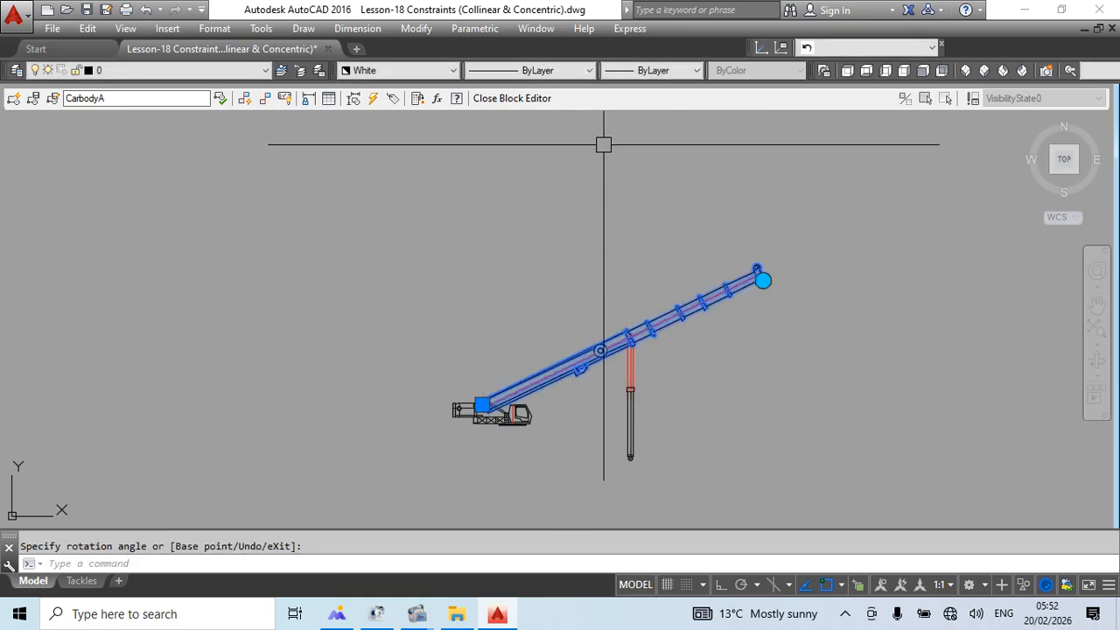
{"action": "key", "text": "ctrl+z"}
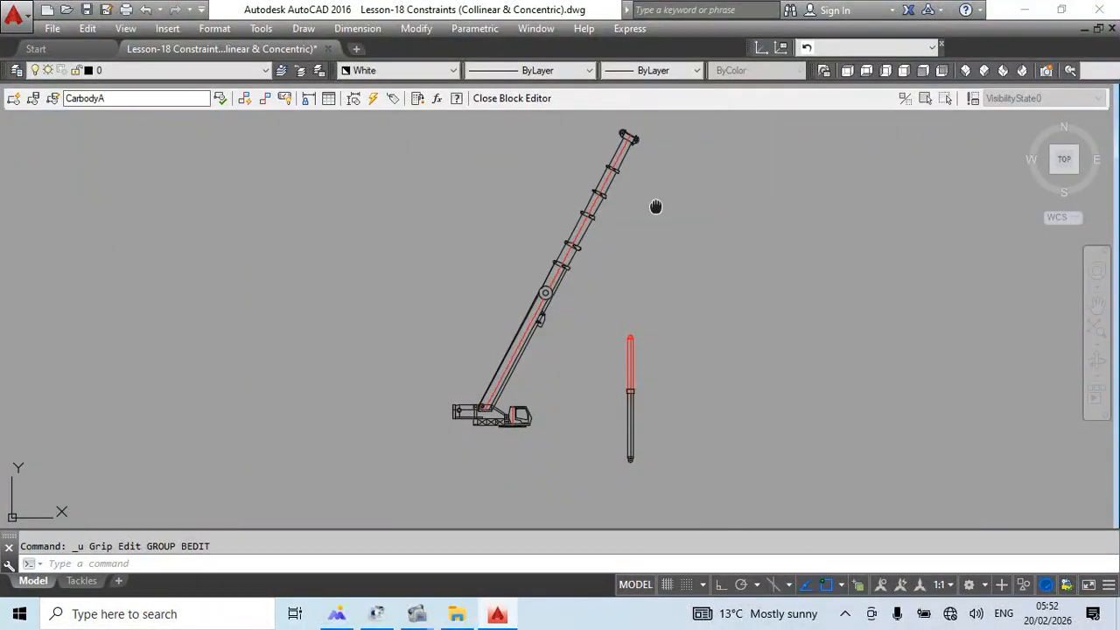
Close the block editor, saving the changes to the CarbodyA block.
{"action": "left_click", "coordinate": [633, 143]}
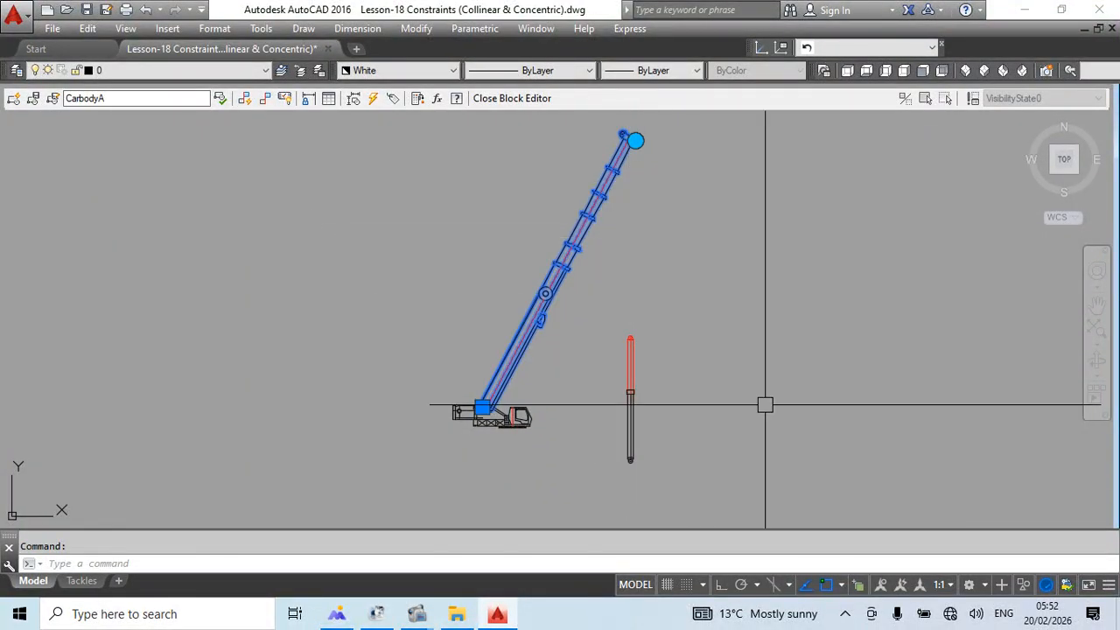
{"action": "key", "text": "Escape"}
{"action": "type", "text": "bc"}
{"action": "key", "text": "Return"}
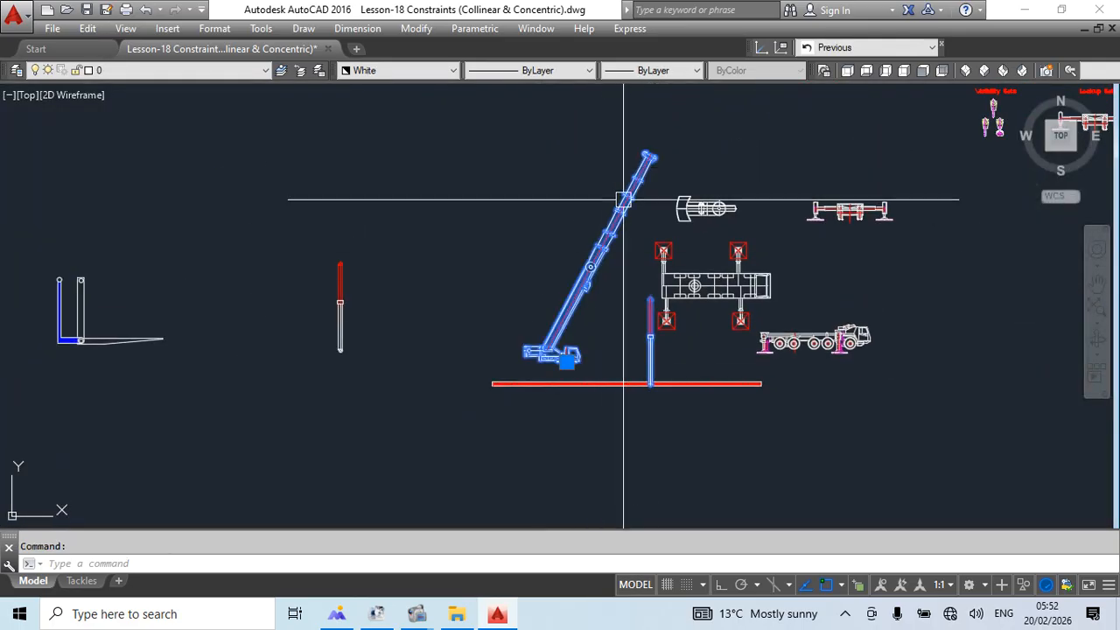
Open the BoomBoom block nested inside CarbodyA in the block editor.
{"action": "double_click", "coordinate": [612, 255]}
{"action": "key", "text": "Return"}
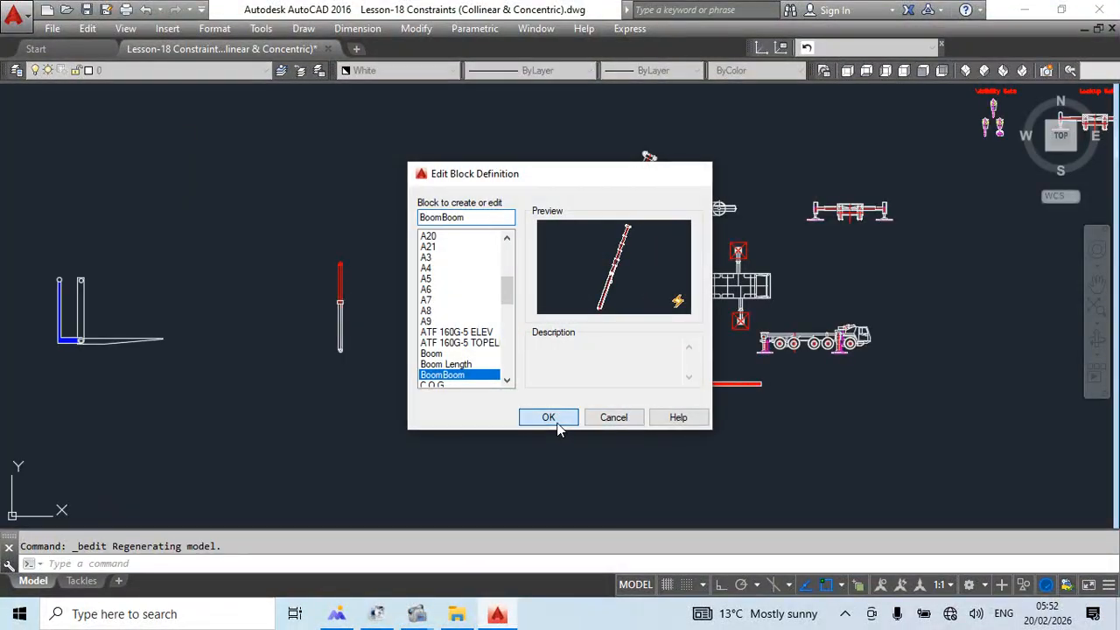
{"action": "left_click", "coordinate": [546, 419]}
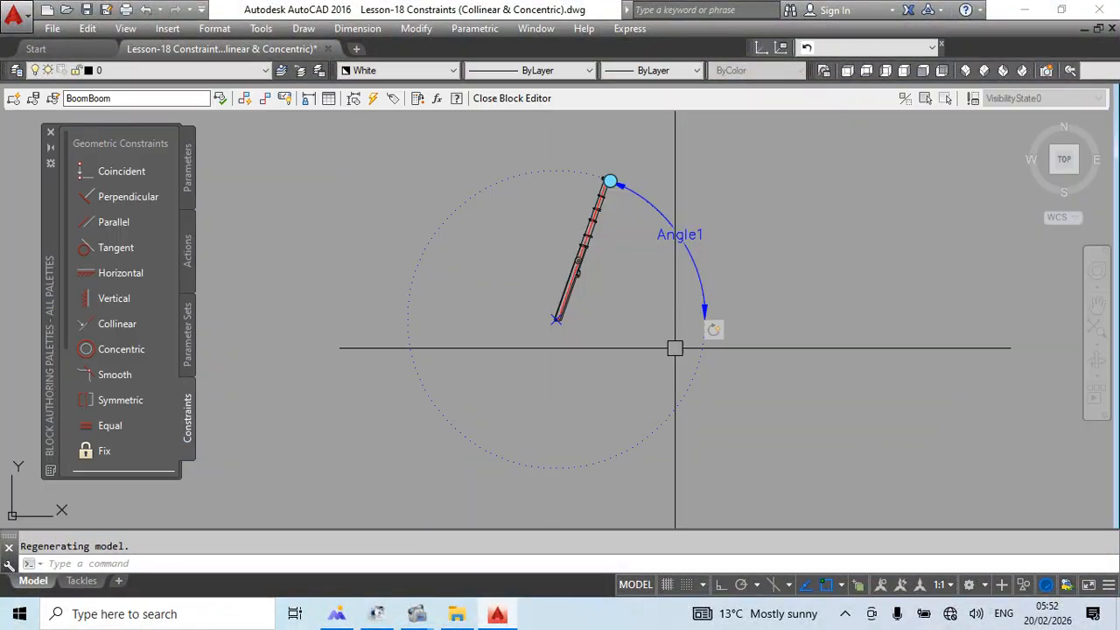
Delete the Angle1 rotation parameter from the BoomBoom block and close the block editor, saving the changes.
{"action": "key", "text": "Delete"}
{"action": "type", "text": "bc"}
{"action": "key", "text": "Return"}
{"action": "key", "text": "Return"}
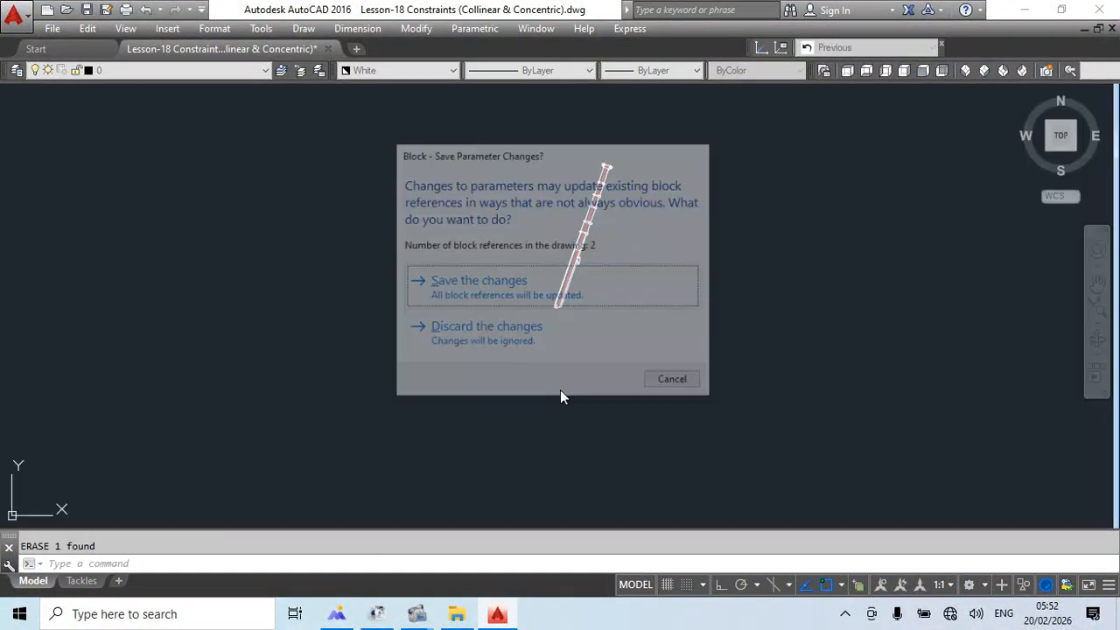
{"action": "key", "text": "Return"}
Open the CarbodyA block in the block editor and check the jack by selecting it, then clear the selection.
{"action": "double_click", "coordinate": [579, 360]}
{"action": "left_click", "coordinate": [575, 420]}
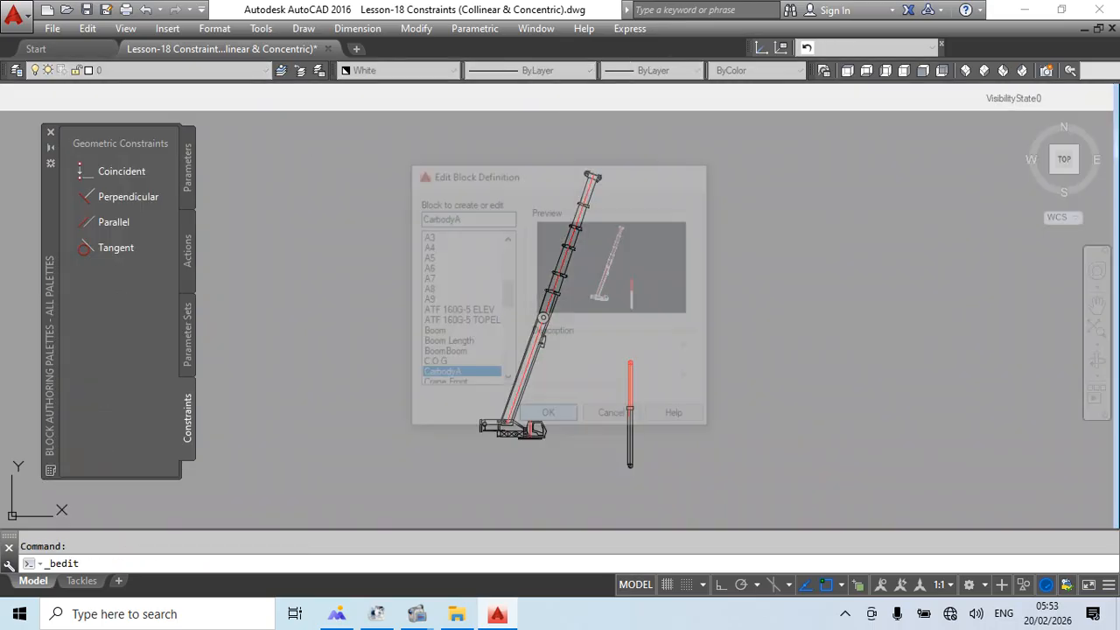
{"action": "middle_click_drag", "start_coordinate": [496, 294], "coordinate": [483, 300]}
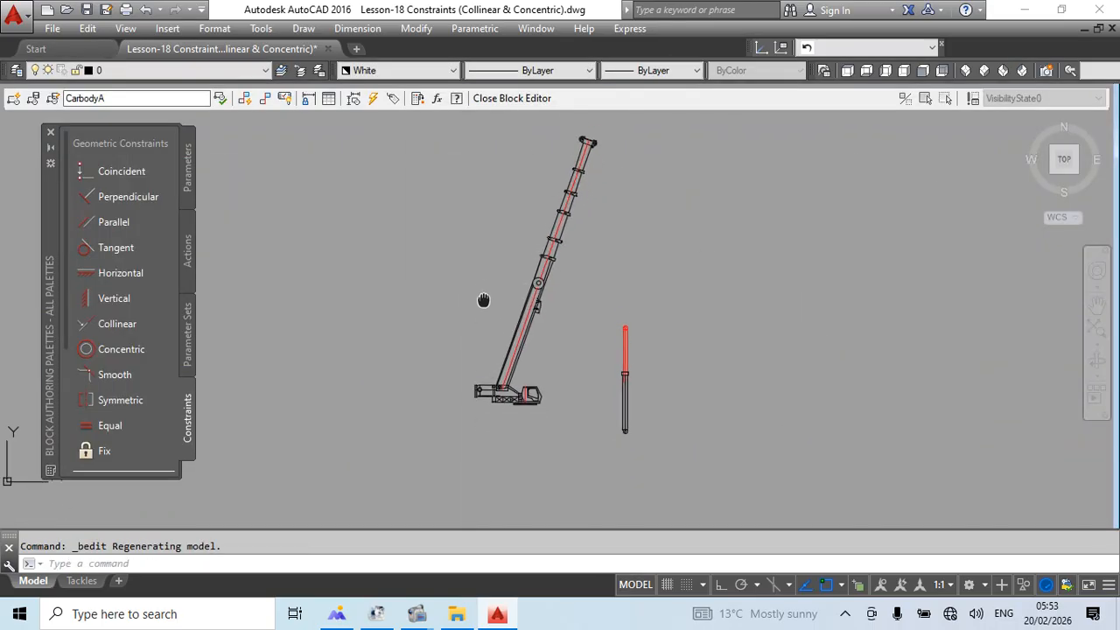
{"action": "scroll", "coordinate": [636, 332], "scroll_direction": "up", "scroll_amount": 5}
{"action": "left_click", "coordinate": [669, 319]}
{"action": "left_click", "coordinate": [562, 410]}
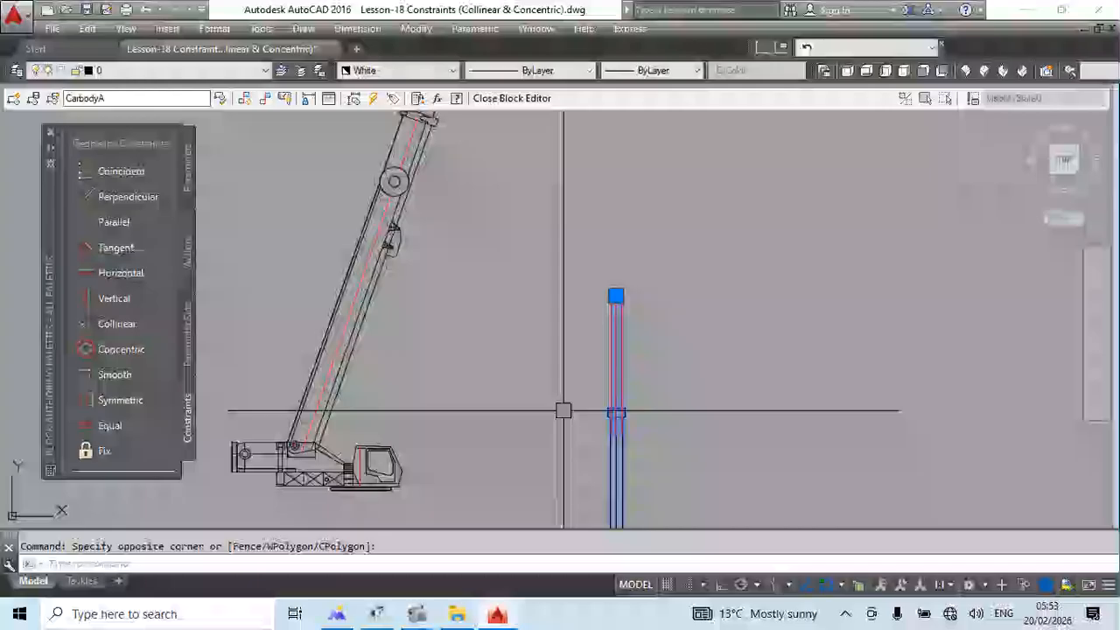
{"action": "middle_click_drag", "start_coordinate": [619, 419], "coordinate": [613, 348]}
{"action": "key", "text": "Escape"}
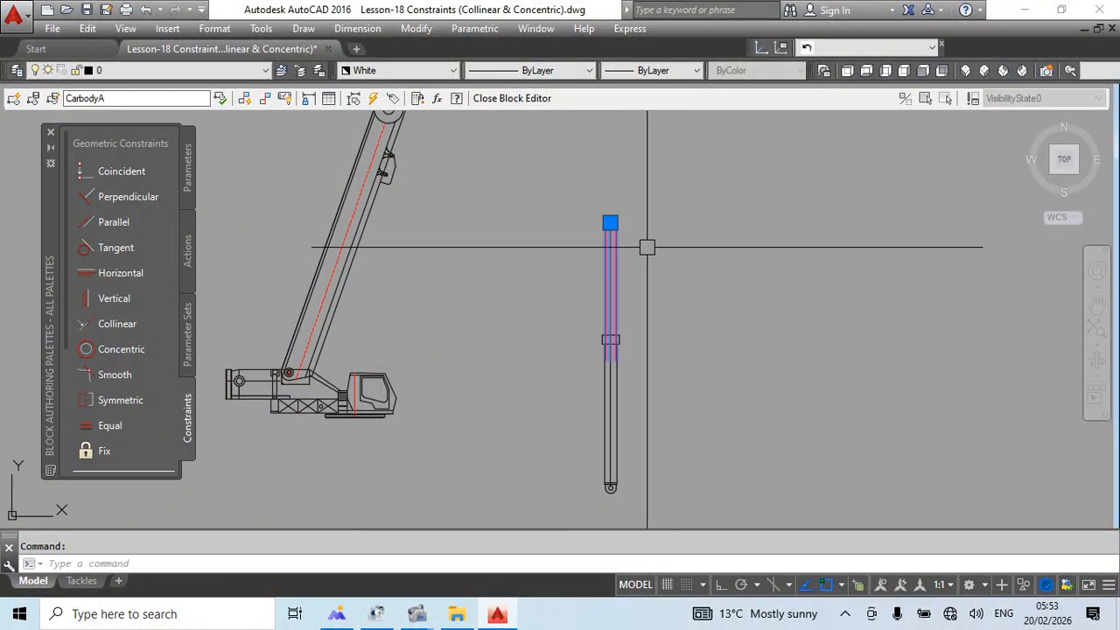
Open the BoomBoom block nested inside CarbodyA in the block editor.
{"action": "middle_click_drag", "start_coordinate": [436, 200], "coordinate": [466, 203]}
{"action": "scroll", "coordinate": [395, 435], "scroll_direction": "up", "scroll_amount": 5}
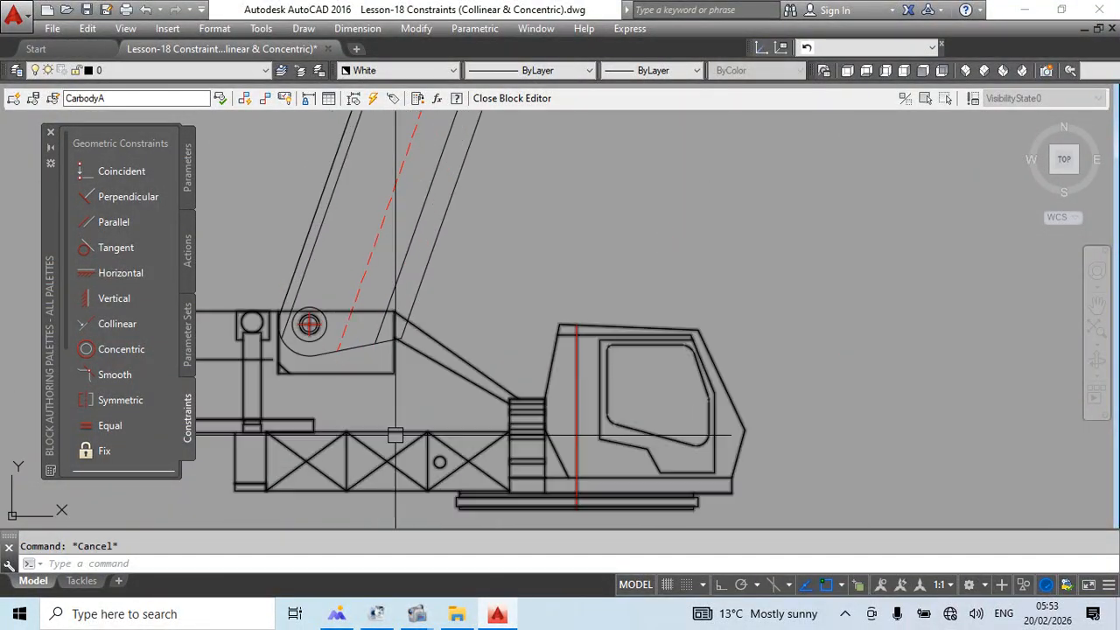
{"action": "scroll", "coordinate": [446, 459], "scroll_direction": "down", "scroll_amount": 4}
{"action": "scroll", "coordinate": [499, 230], "scroll_direction": "up", "scroll_amount": 7}
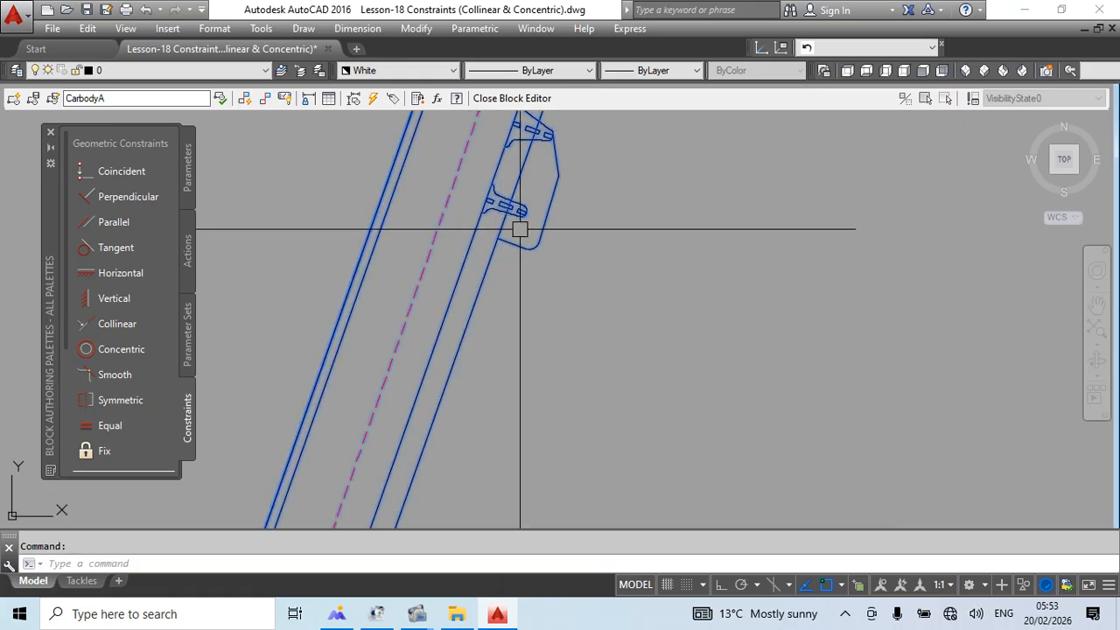
{"action": "double_click", "coordinate": [506, 219]}
{"action": "left_click", "coordinate": [529, 271]}
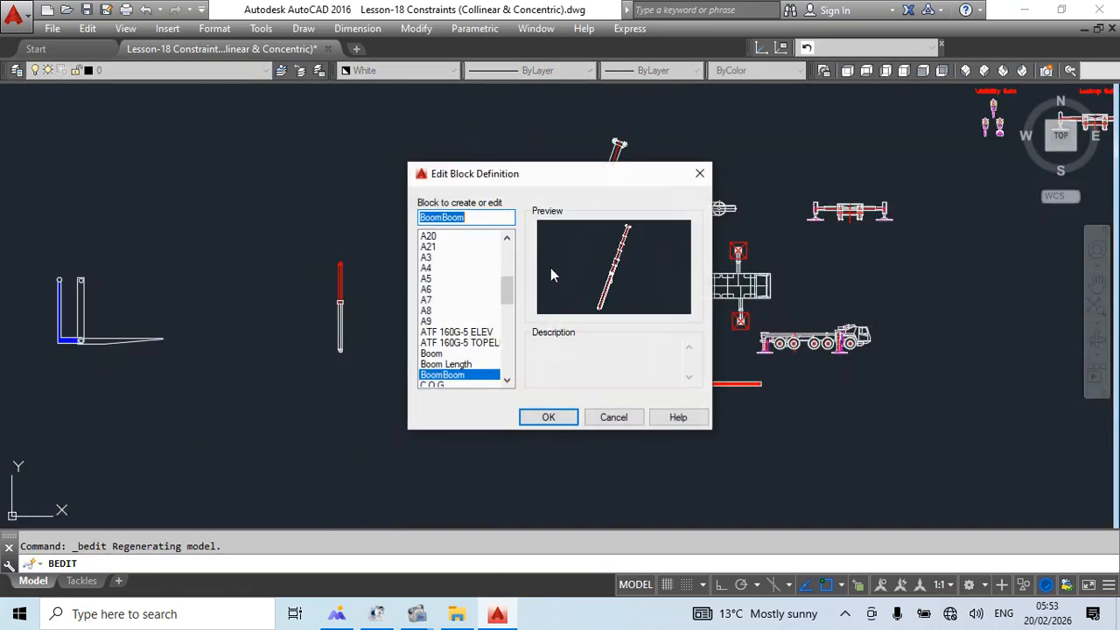
{"action": "left_click", "coordinate": [548, 418]}
Draw a small pin-hole circle inside the rounded lower corner of the jack bracket on the boom's underside.
{"action": "scroll", "coordinate": [560, 368], "scroll_direction": "up", "scroll_amount": 6}
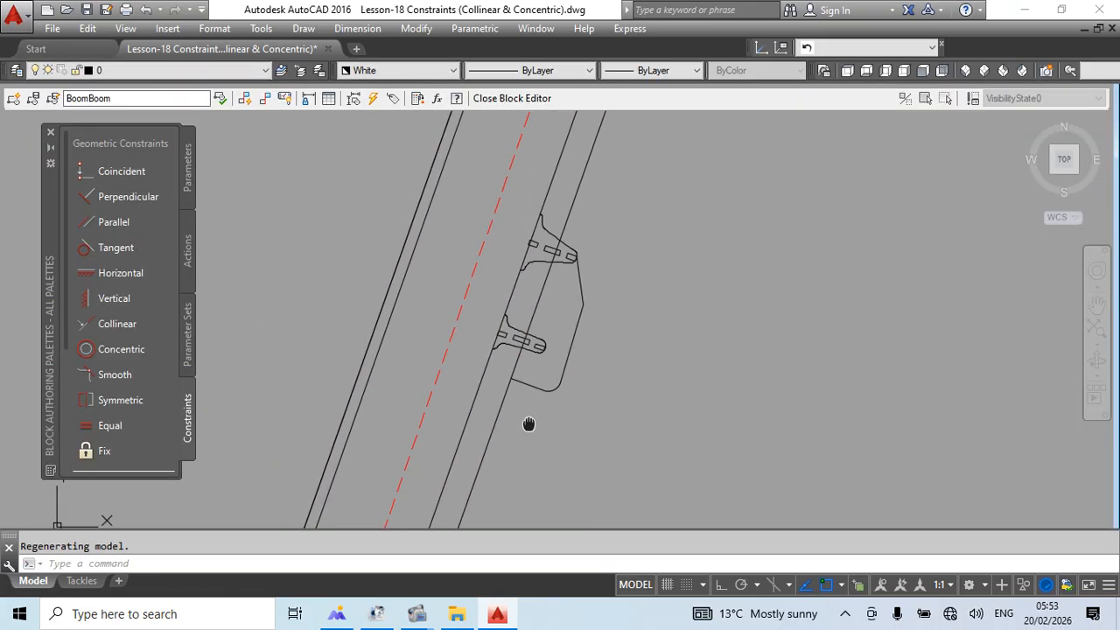
{"action": "type", "text": "c"}
{"action": "key", "text": "Return"}
{"action": "left_click", "coordinate": [594, 347]}
{"action": "scroll", "coordinate": [606, 353], "scroll_direction": "up", "scroll_amount": 4}
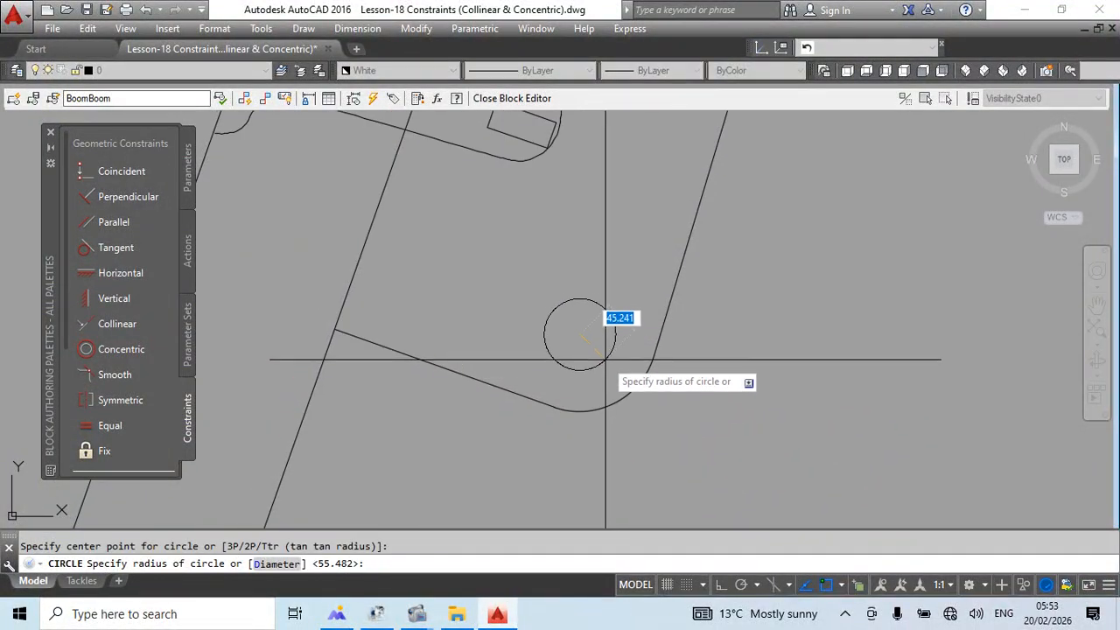
{"action": "left_click", "coordinate": [609, 364]}
{"action": "scroll", "coordinate": [604, 281], "scroll_direction": "down", "scroll_amount": 4}
{"action": "key", "text": "Escape"}
Close the block editor, saving the new circle in the BoomBoom block.
{"action": "scroll", "coordinate": [590, 281], "scroll_direction": "down", "scroll_amount": 2}
{"action": "type", "text": "bc"}
{"action": "key", "text": "Return"}
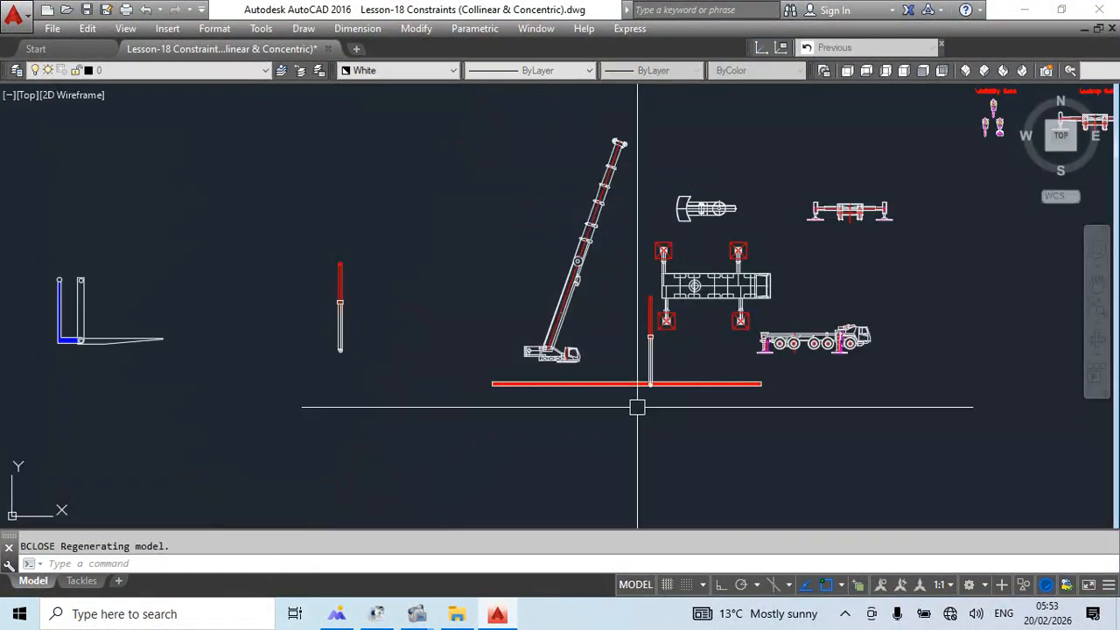
{"action": "key", "text": "Return"}
Reopen the CarbodyA block in the block editor with the crane and the separate jack in view.
{"action": "scroll", "coordinate": [566, 282], "scroll_direction": "up", "scroll_amount": 4}
{"action": "double_click", "coordinate": [567, 295]}
{"action": "left_click", "coordinate": [548, 416]}
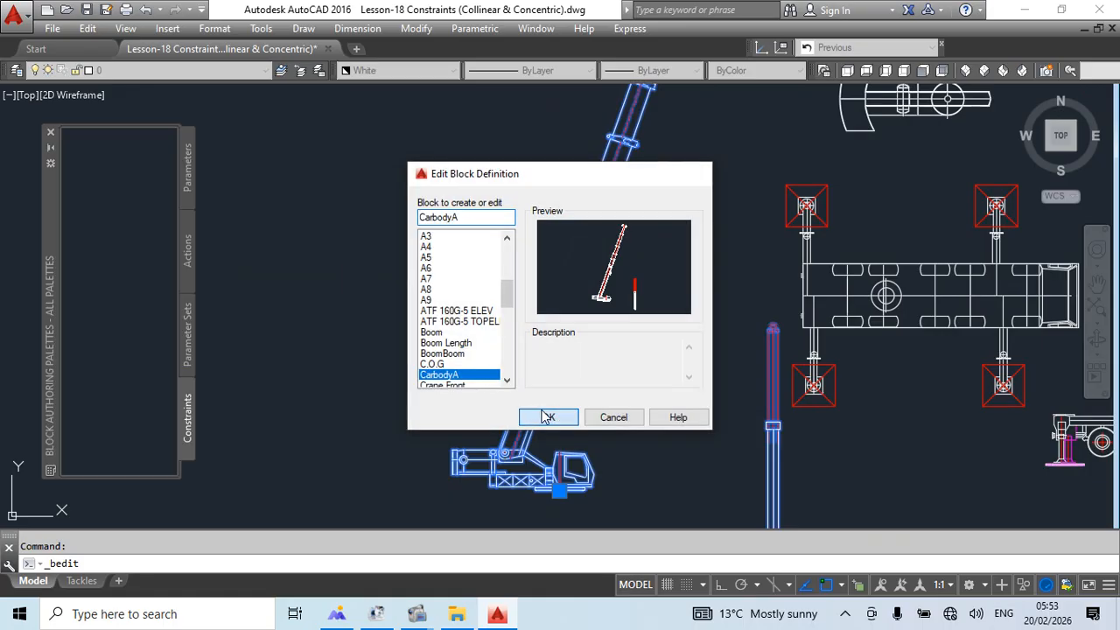
{"action": "scroll", "coordinate": [578, 417], "scroll_direction": "up", "scroll_amount": 3}
{"action": "key", "text": "Escape"}
{"action": "scroll", "coordinate": [734, 272], "scroll_direction": "down", "scroll_amount": 2}
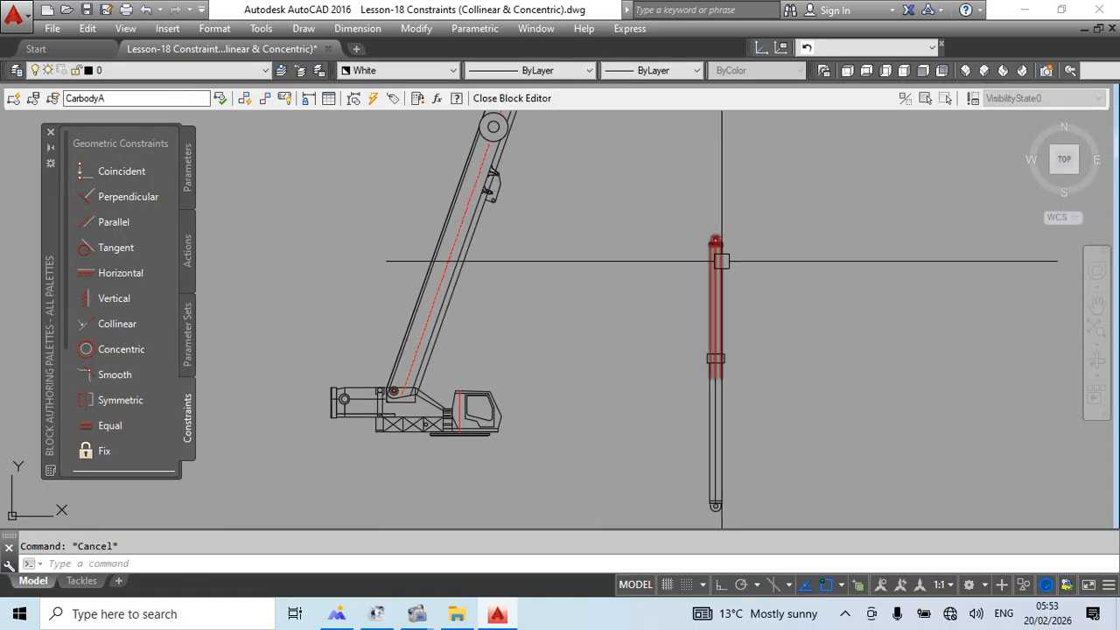
Apply a Concentric constraint between the boom bracket's circle and the hole in the jack rod's eye.
{"action": "left_click", "coordinate": [118, 350]}
{"action": "scroll", "coordinate": [700, 332], "scroll_direction": "up", "scroll_amount": 5}
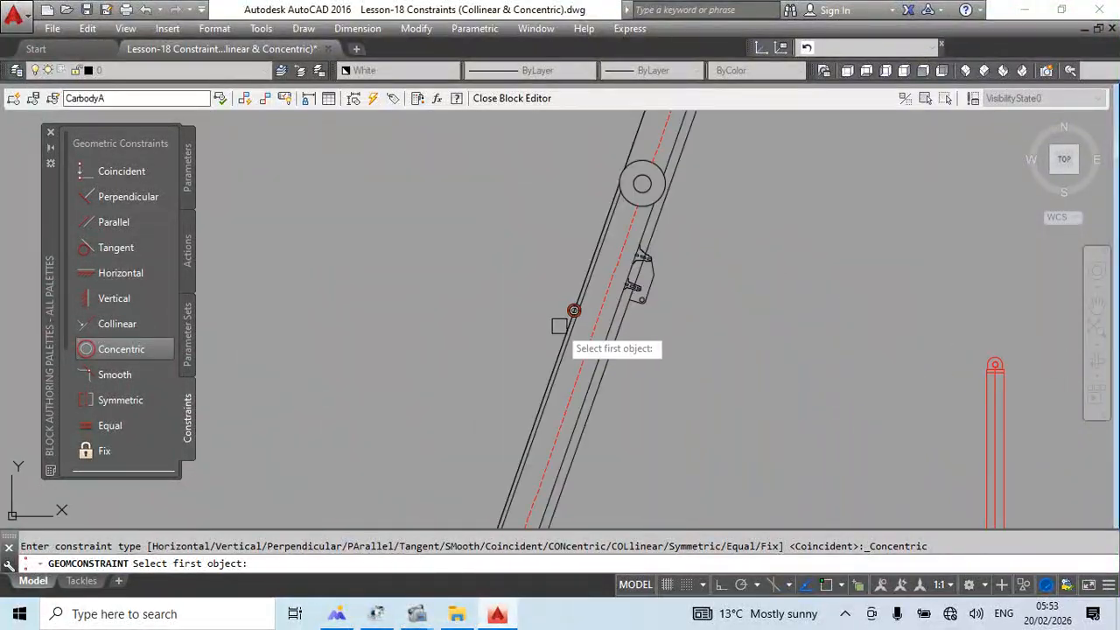
{"action": "scroll", "coordinate": [622, 273], "scroll_direction": "up", "scroll_amount": 6}
{"action": "left_click", "coordinate": [775, 328]}
{"action": "scroll", "coordinate": [833, 299], "scroll_direction": "down", "scroll_amount": 5}
{"action": "middle_click_drag", "start_coordinate": [956, 394], "coordinate": [275, 339]}
{"action": "scroll", "coordinate": [676, 374], "scroll_direction": "up", "scroll_amount": 7}
{"action": "left_click", "coordinate": [696, 300]}
{"action": "scroll", "coordinate": [653, 273], "scroll_direction": "down", "scroll_amount": 5}
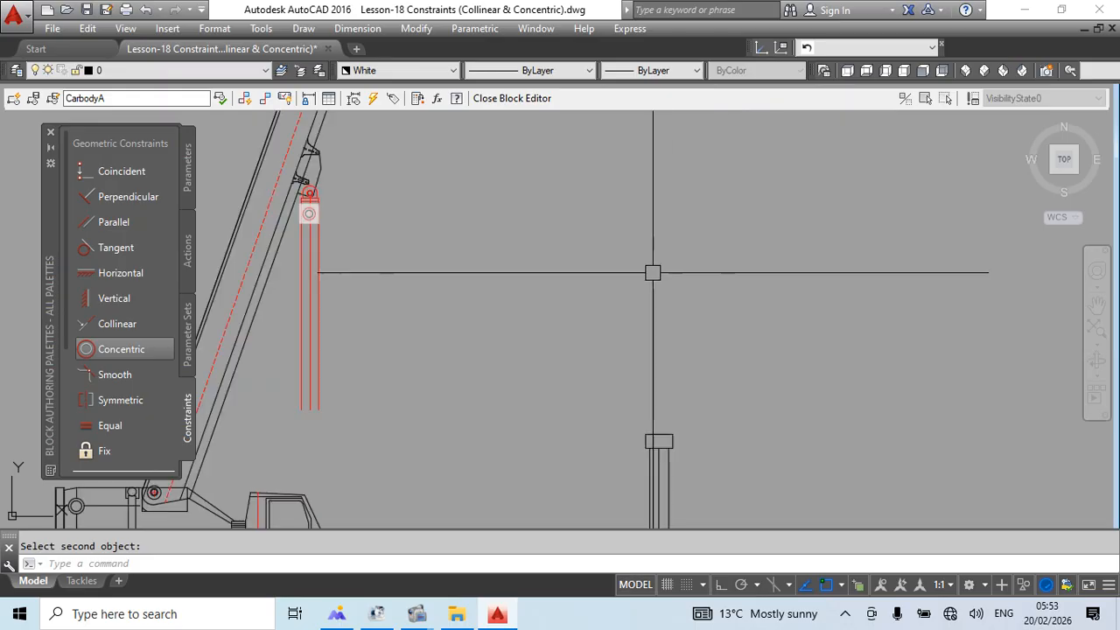
{"action": "scroll", "coordinate": [314, 190], "scroll_direction": "up", "scroll_amount": 7}
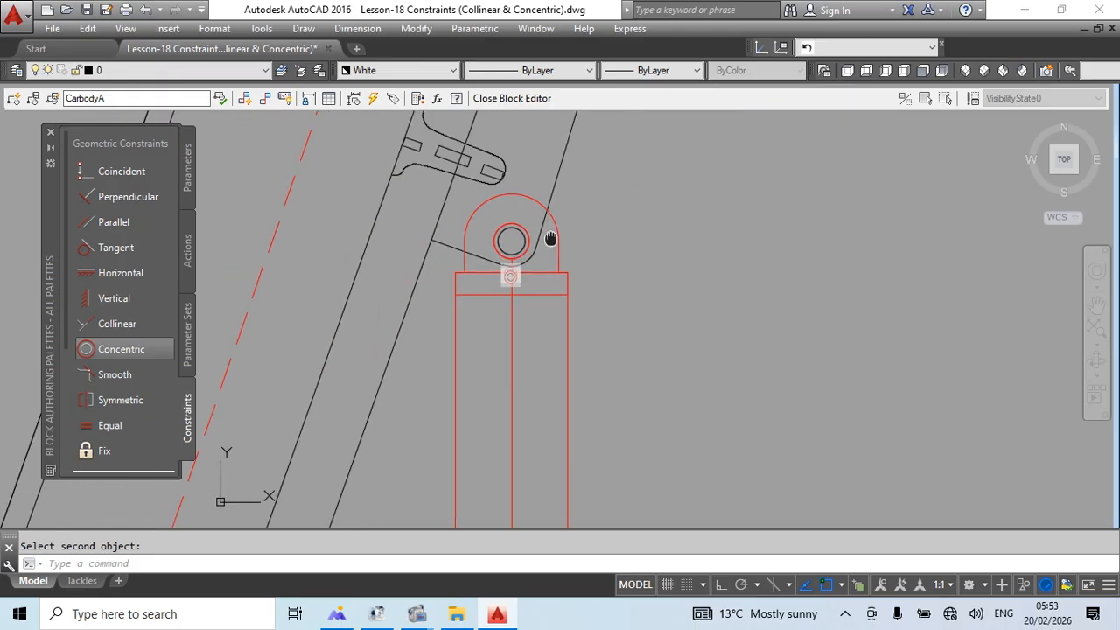
{"action": "scroll", "coordinate": [525, 289], "scroll_direction": "down", "scroll_amount": 5}
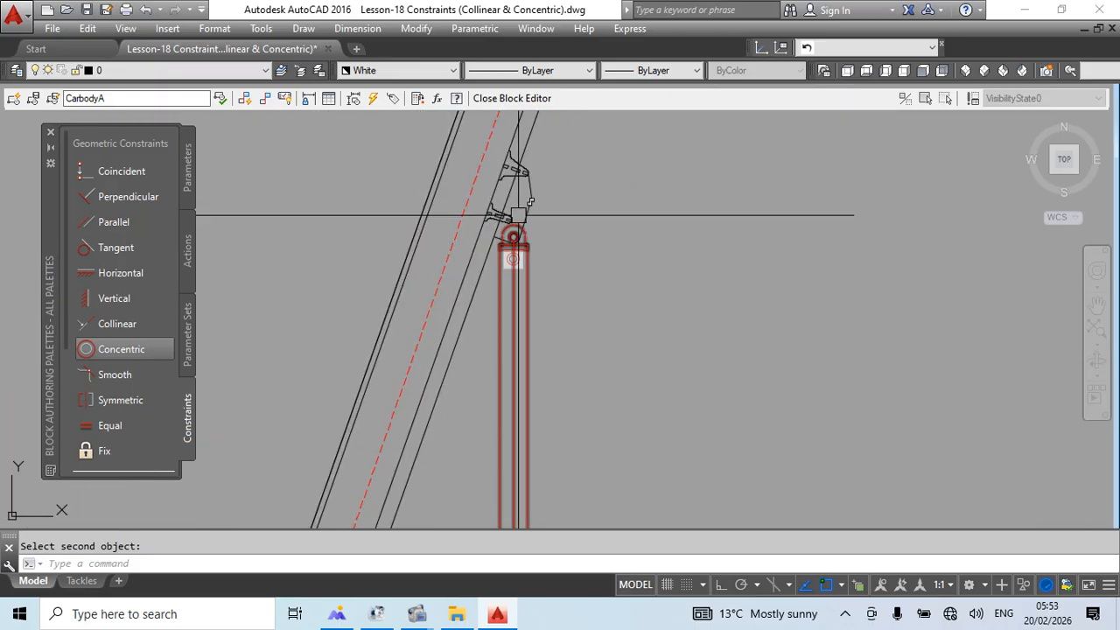
Apply a Concentric constraint between the small circle on the carbody's lower frame and the hole in the jack cylinder's eye.
{"action": "scroll", "coordinate": [514, 233], "scroll_direction": "down", "scroll_amount": 4}
{"action": "scroll", "coordinate": [512, 300], "scroll_direction": "up", "scroll_amount": 2}
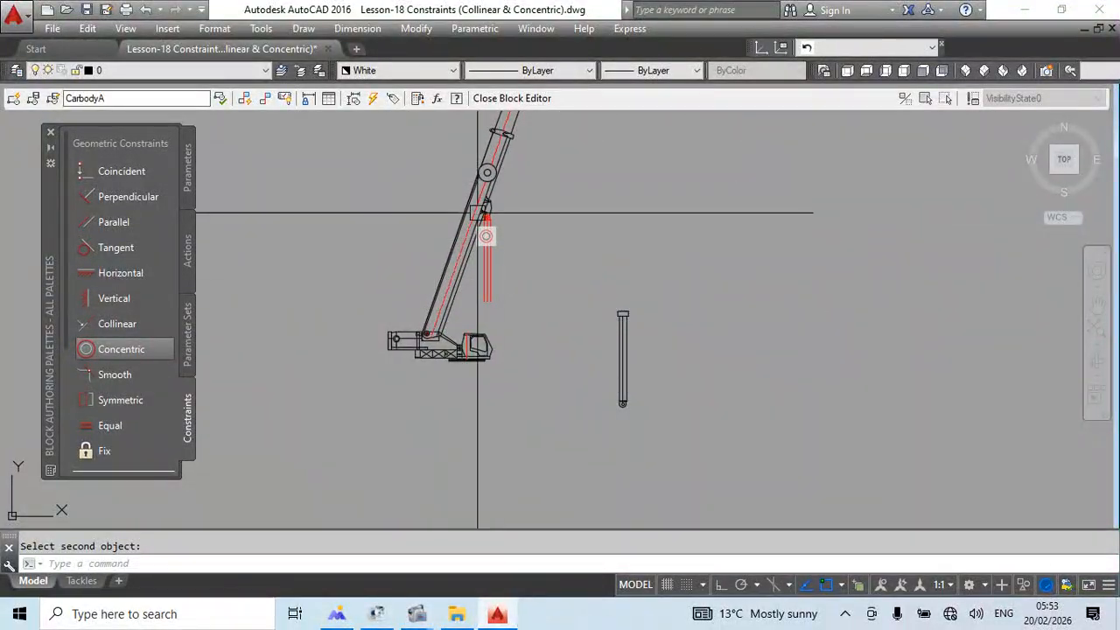
{"action": "scroll", "coordinate": [507, 120], "scroll_direction": "up", "scroll_amount": 2}
{"action": "scroll", "coordinate": [503, 181], "scroll_direction": "down", "scroll_amount": 3}
{"action": "scroll", "coordinate": [605, 412], "scroll_direction": "up", "scroll_amount": 2}
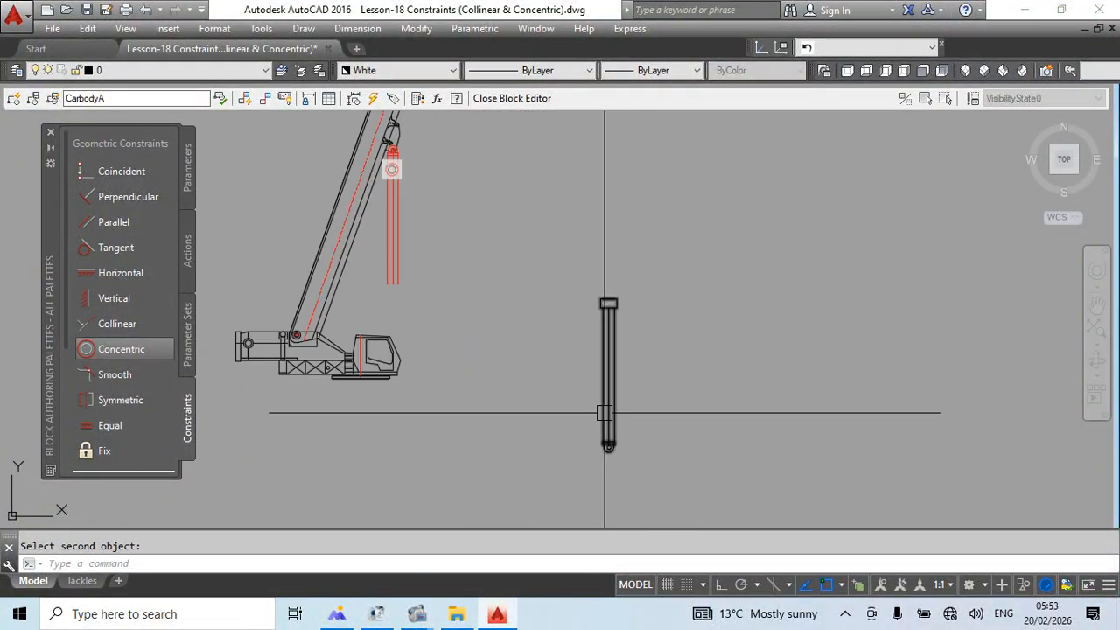
{"action": "left_click", "coordinate": [130, 347]}
{"action": "scroll", "coordinate": [324, 378], "scroll_direction": "up", "scroll_amount": 5}
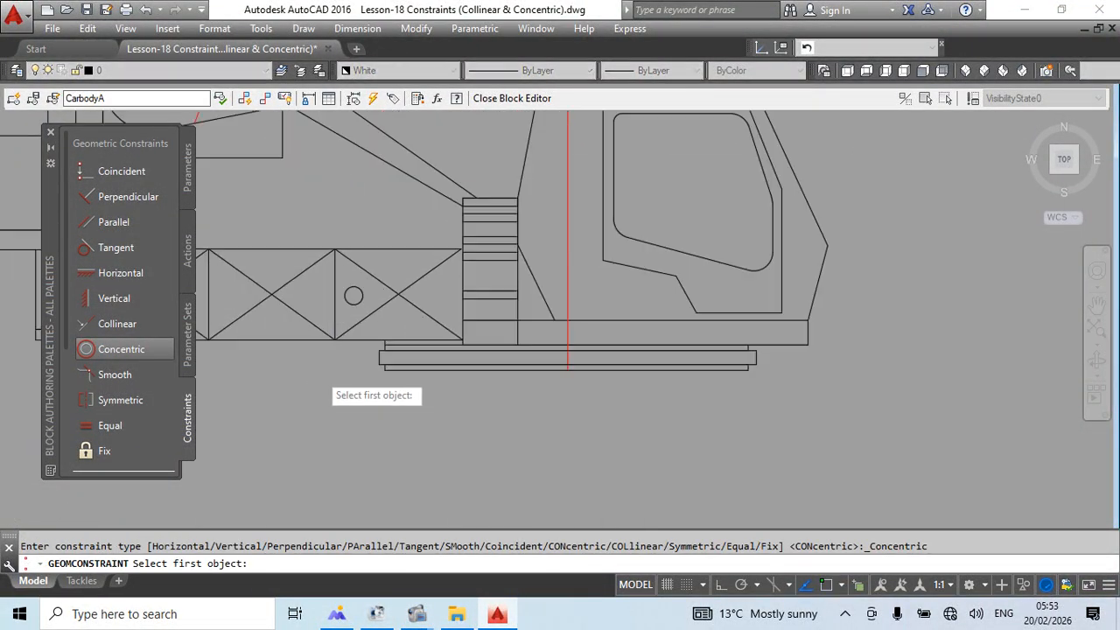
{"action": "left_click", "coordinate": [385, 256]}
{"action": "scroll", "coordinate": [393, 255], "scroll_direction": "down", "scroll_amount": 6}
{"action": "scroll", "coordinate": [865, 393], "scroll_direction": "up", "scroll_amount": 4}
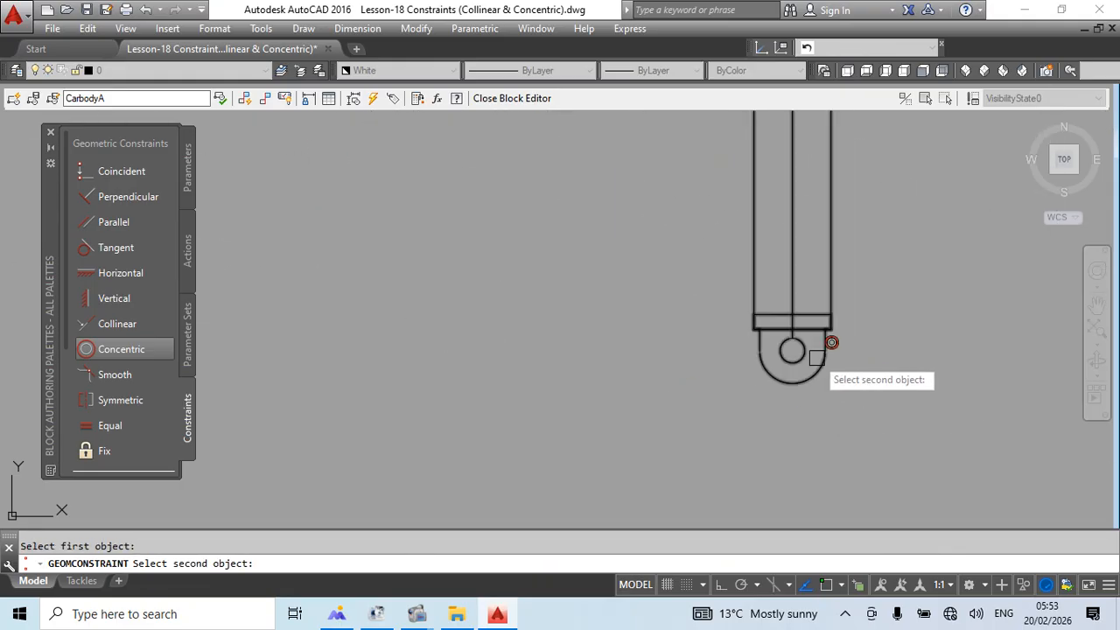
{"action": "left_click", "coordinate": [802, 348]}
{"action": "scroll", "coordinate": [842, 425], "scroll_direction": "down", "scroll_amount": 5}
{"action": "key", "text": "Escape"}
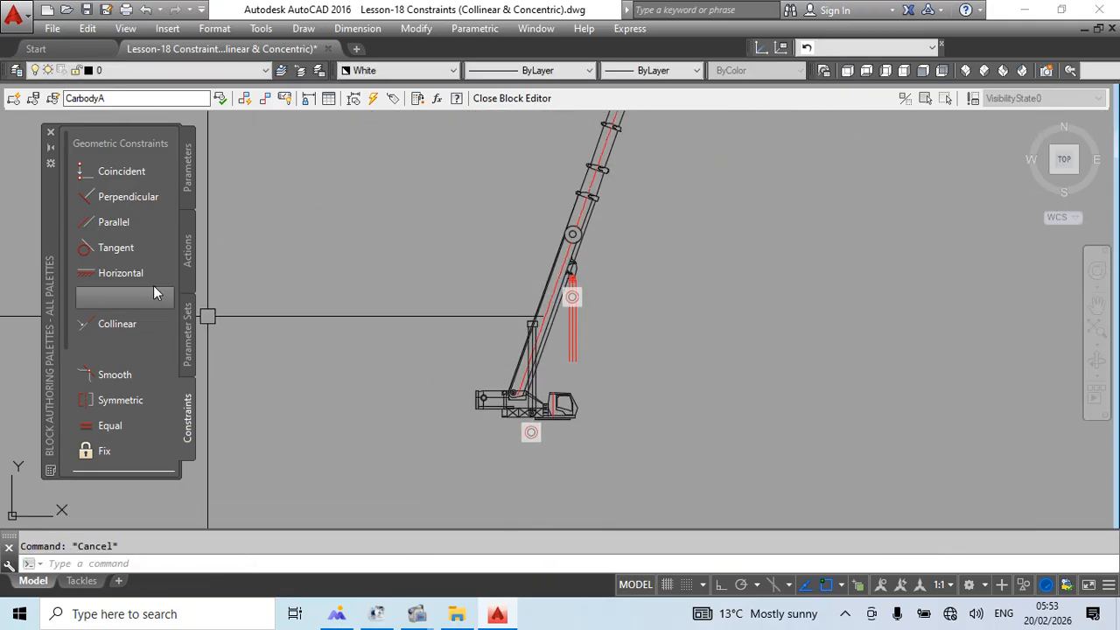
Apply a Collinear constraint between the centre lines of the jack's red rod and its cylinder.
{"action": "left_click", "coordinate": [118, 324]}
{"action": "scroll", "coordinate": [573, 337], "scroll_direction": "up", "scroll_amount": 5}
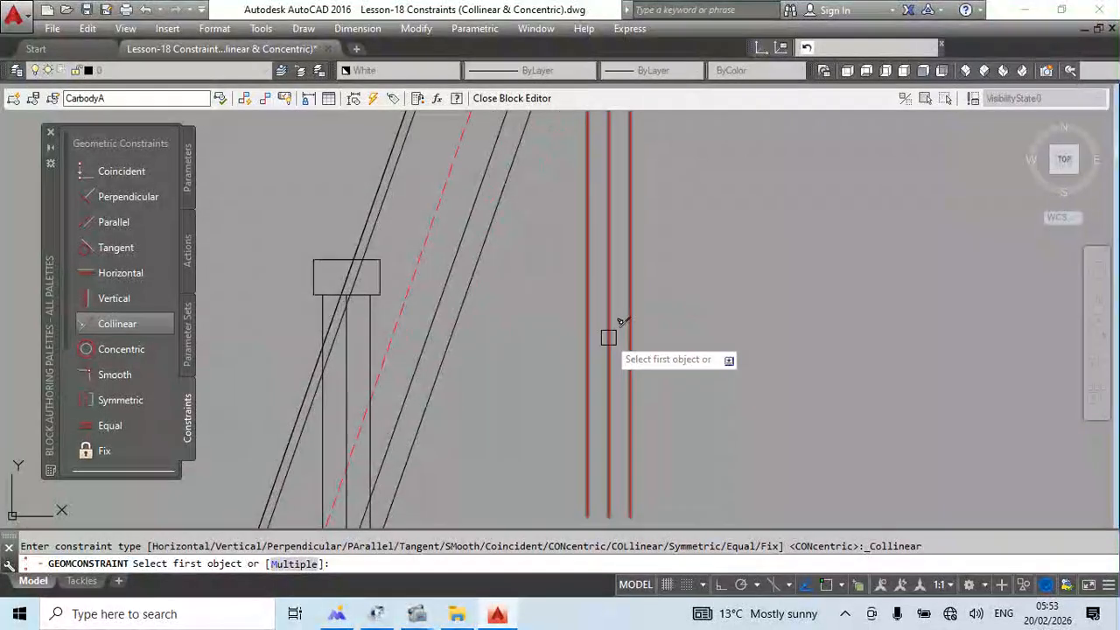
{"action": "left_click", "coordinate": [608, 332]}
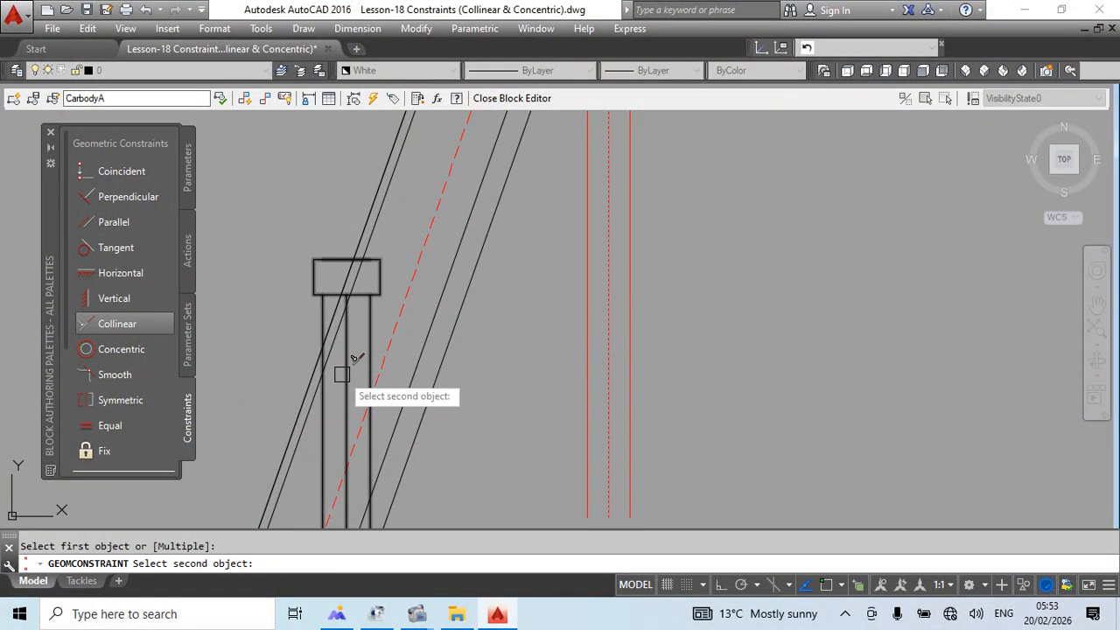
{"action": "scroll", "coordinate": [341, 375], "scroll_direction": "down", "scroll_amount": 4}
{"action": "scroll", "coordinate": [412, 329], "scroll_direction": "up", "scroll_amount": 5}
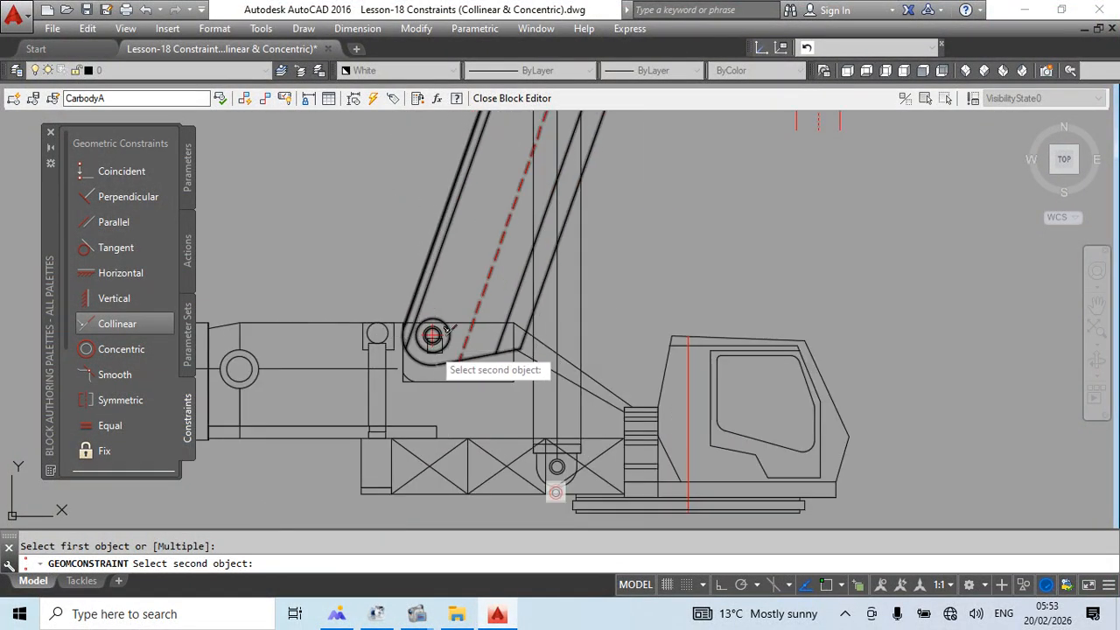
{"action": "scroll", "coordinate": [452, 320], "scroll_direction": "down", "scroll_amount": 4}
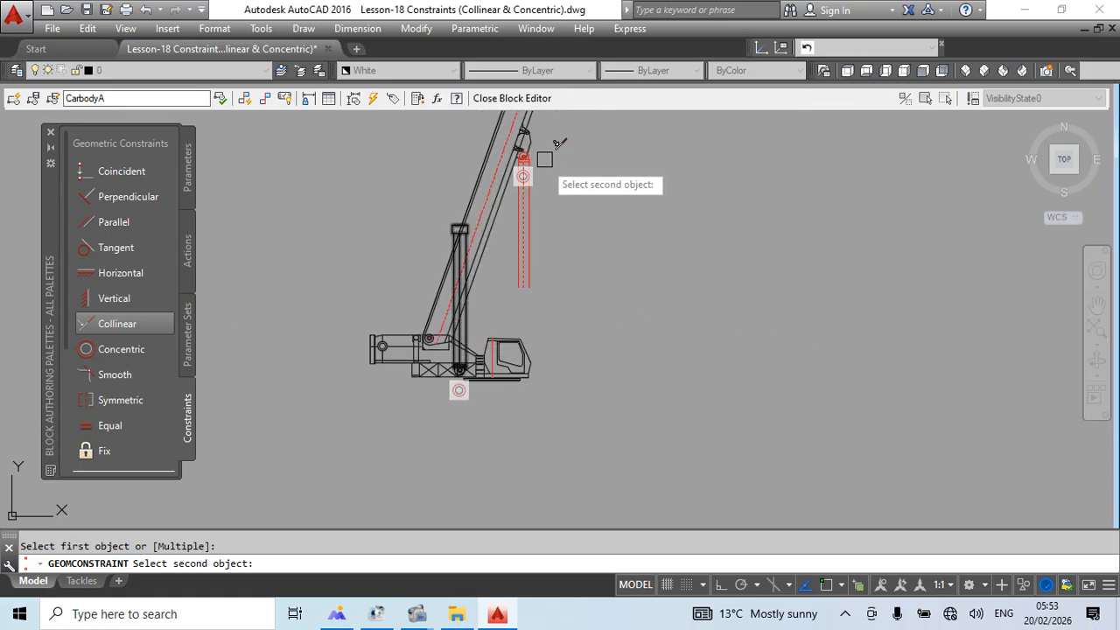
{"action": "scroll", "coordinate": [488, 273], "scroll_direction": "up", "scroll_amount": 5}
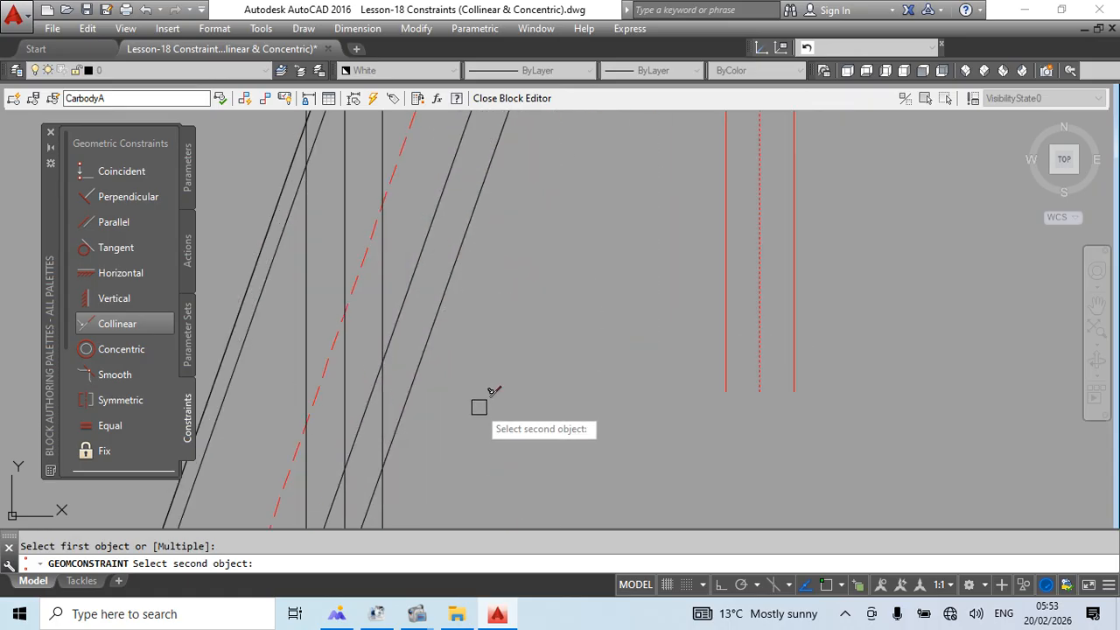
{"action": "left_click", "coordinate": [354, 381]}
{"action": "scroll", "coordinate": [693, 319], "scroll_direction": "down", "scroll_amount": 5}
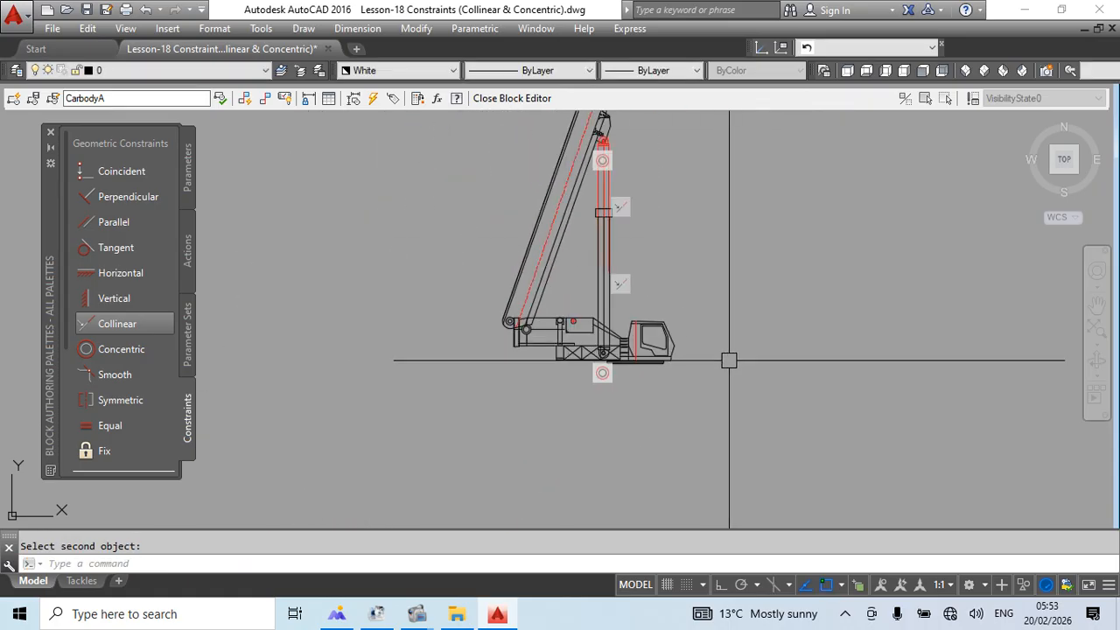
{"action": "key", "text": "Escape"}
Apply a Concentric constraint between the carbody's boom pivot circle and the circle at the boom's foot.
{"action": "scroll", "coordinate": [512, 328], "scroll_direction": "up", "scroll_amount": 5}
{"action": "scroll", "coordinate": [511, 293], "scroll_direction": "down", "scroll_amount": 5}
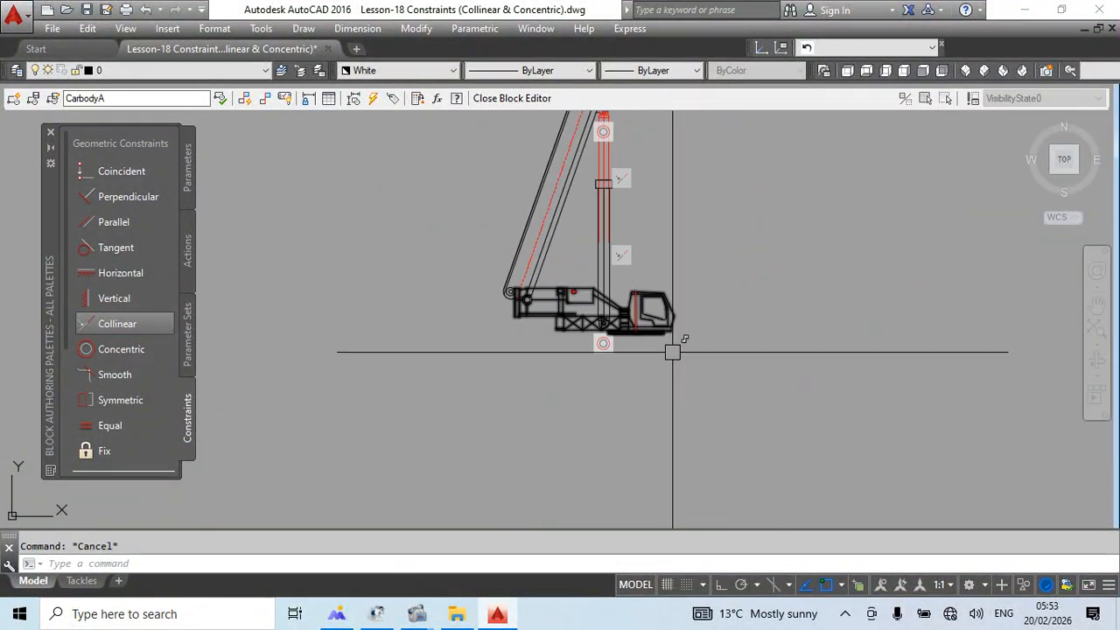
{"action": "middle_click_drag", "start_coordinate": [672, 352], "coordinate": [658, 403]}
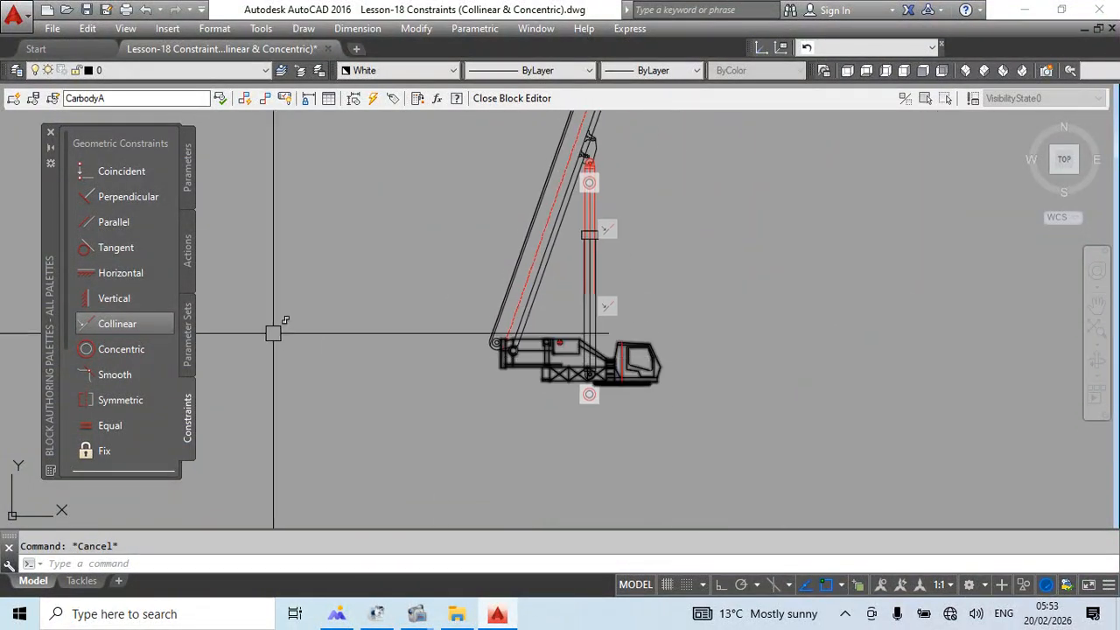
{"action": "left_click", "coordinate": [114, 349]}
{"action": "scroll", "coordinate": [508, 394], "scroll_direction": "up", "scroll_amount": 5}
{"action": "left_click", "coordinate": [542, 308]}
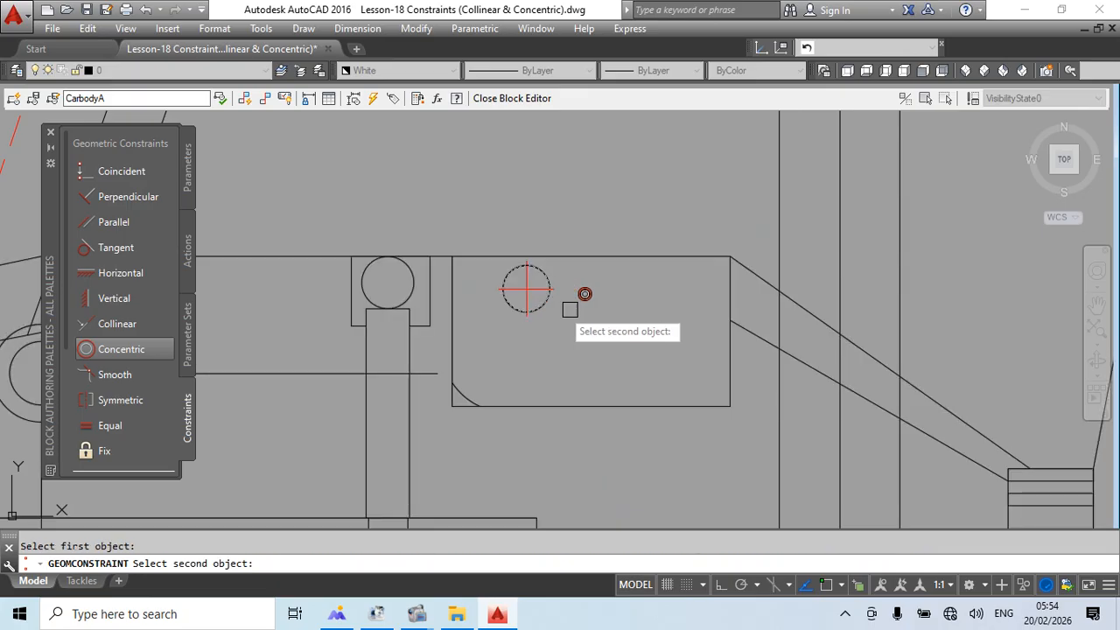
{"action": "scroll", "coordinate": [601, 302], "scroll_direction": "down", "scroll_amount": 5}
{"action": "scroll", "coordinate": [428, 305], "scroll_direction": "up", "scroll_amount": 5}
{"action": "scroll", "coordinate": [637, 355], "scroll_direction": "down", "scroll_amount": 5}
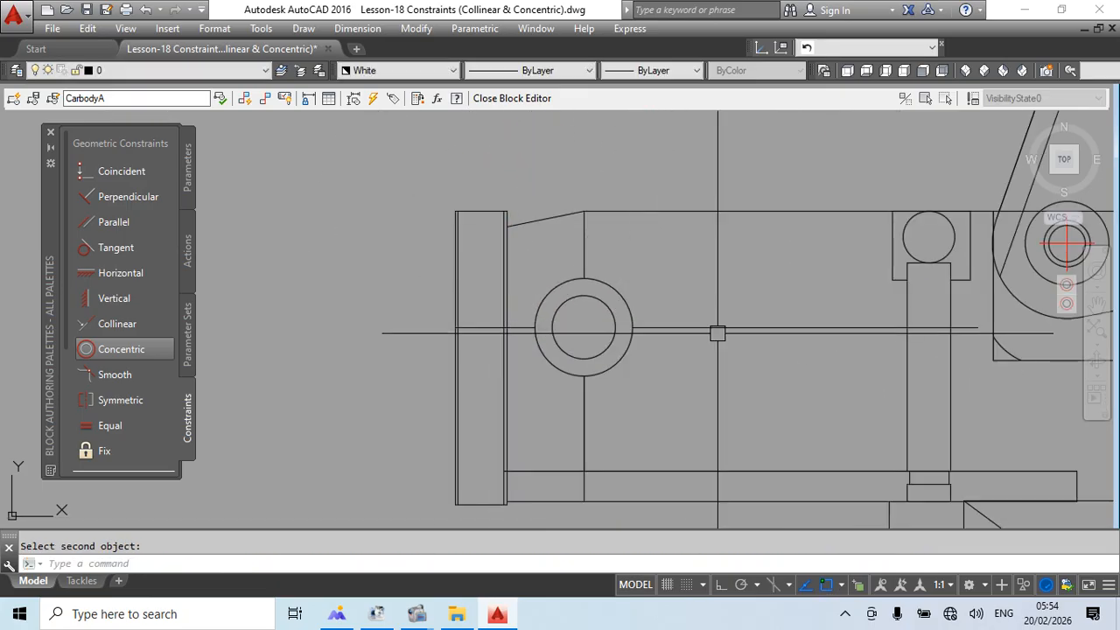
{"action": "key", "text": "Escape"}
Add a Rotation Set centred on the boom's pivot circle, with its radius and default angle picked at the boom head's circle centre.
{"action": "scroll", "coordinate": [748, 231], "scroll_direction": "down", "scroll_amount": 2}
{"action": "middle_click_drag", "start_coordinate": [757, 235], "coordinate": [639, 385]}
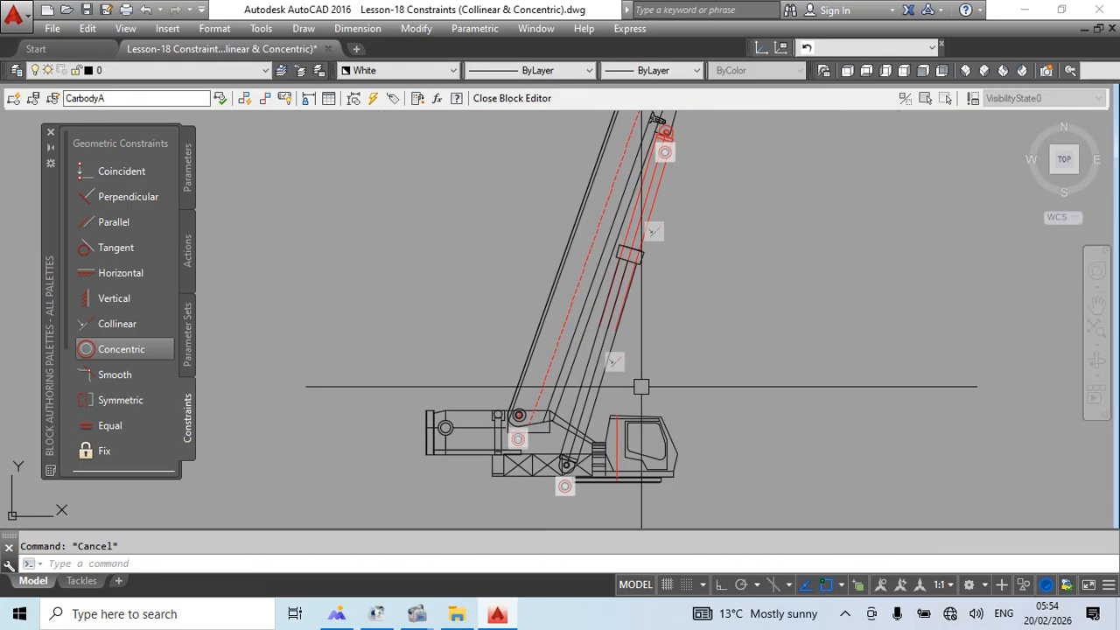
{"action": "scroll", "coordinate": [758, 258], "scroll_direction": "down", "scroll_amount": 2}
{"action": "middle_click_drag", "start_coordinate": [759, 260], "coordinate": [627, 413]}
{"action": "scroll", "coordinate": [630, 409], "scroll_direction": "down", "scroll_amount": 2}
{"action": "scroll", "coordinate": [553, 432], "scroll_direction": "down", "scroll_amount": 2}
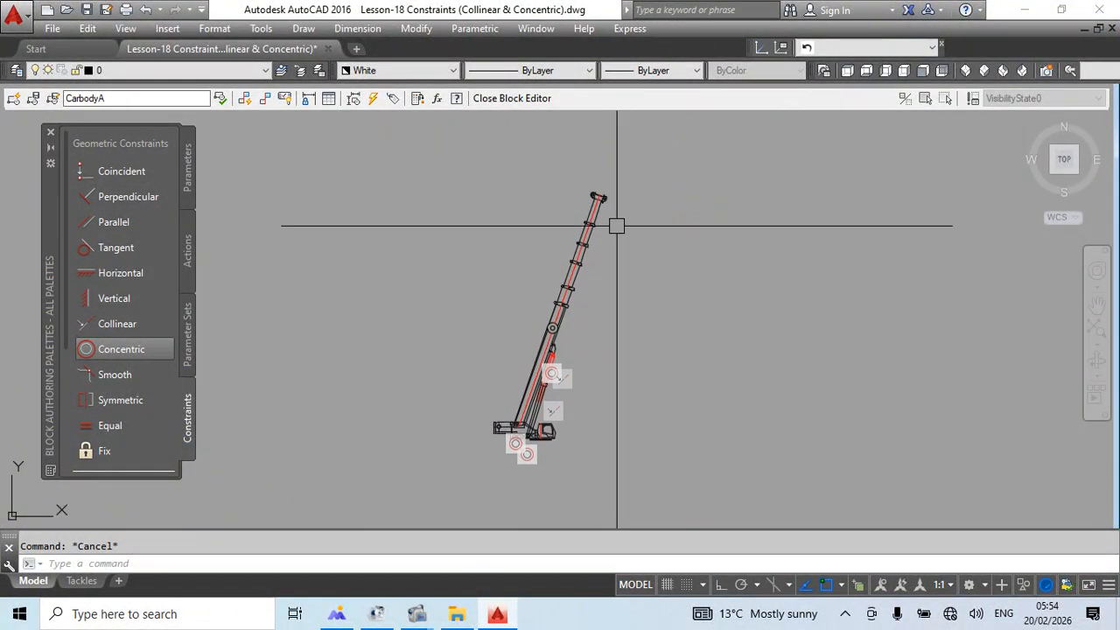
{"action": "left_click", "coordinate": [188, 319]}
{"action": "right_click", "coordinate": [122, 148]}
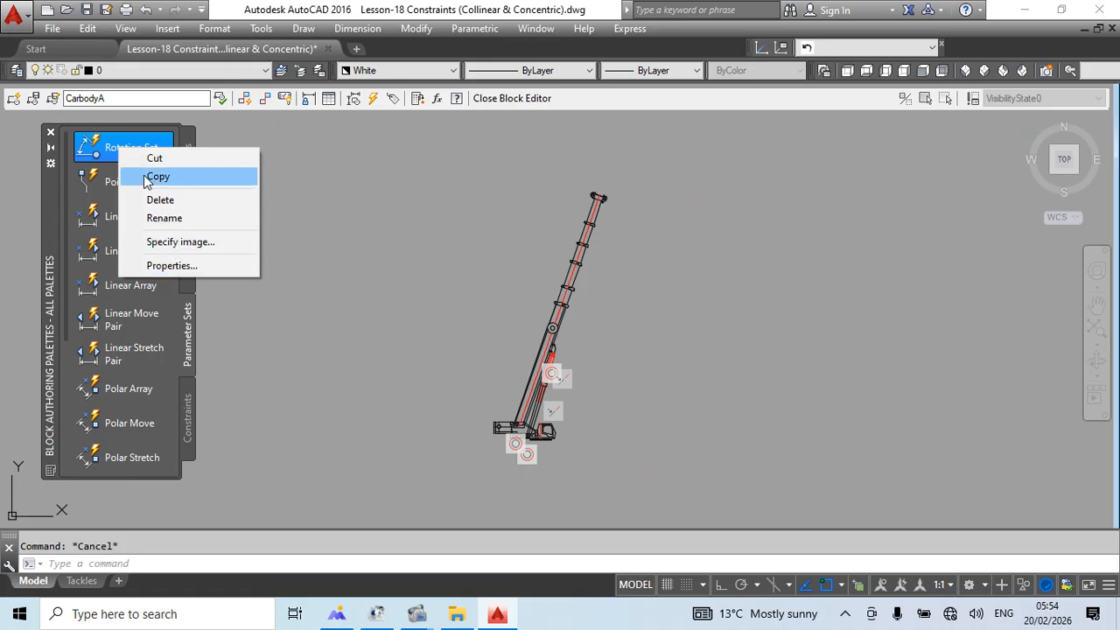
{"action": "left_click", "coordinate": [110, 149]}
{"action": "scroll", "coordinate": [507, 411], "scroll_direction": "up", "scroll_amount": 6}
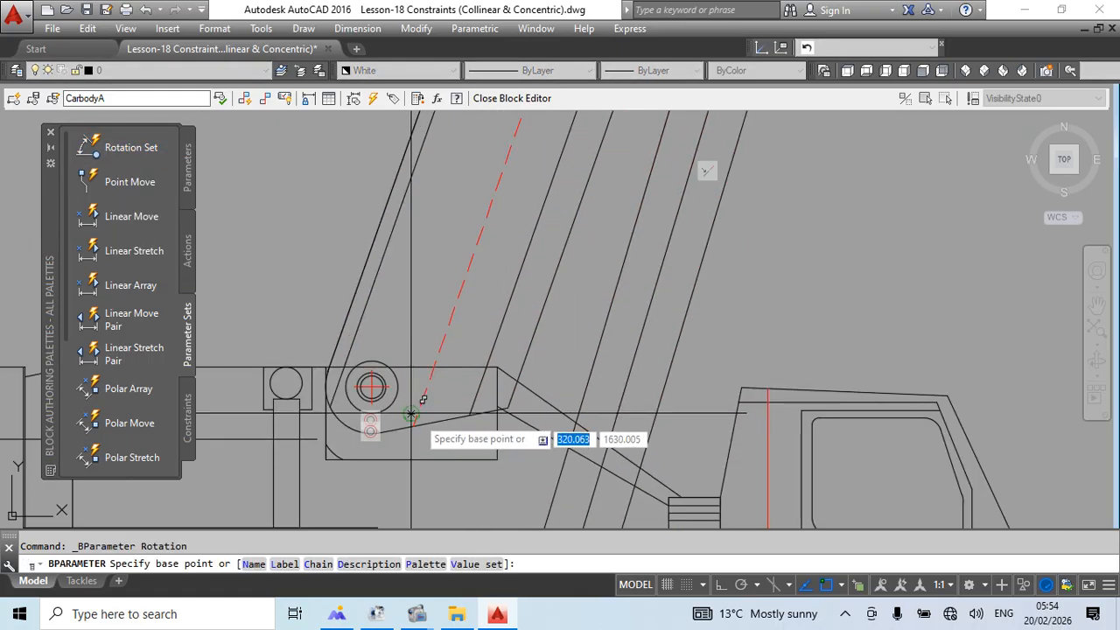
{"action": "left_click", "coordinate": [372, 385]}
{"action": "scroll", "coordinate": [655, 250], "scroll_direction": "down", "scroll_amount": 3}
{"action": "scroll", "coordinate": [658, 250], "scroll_direction": "up", "scroll_amount": 5}
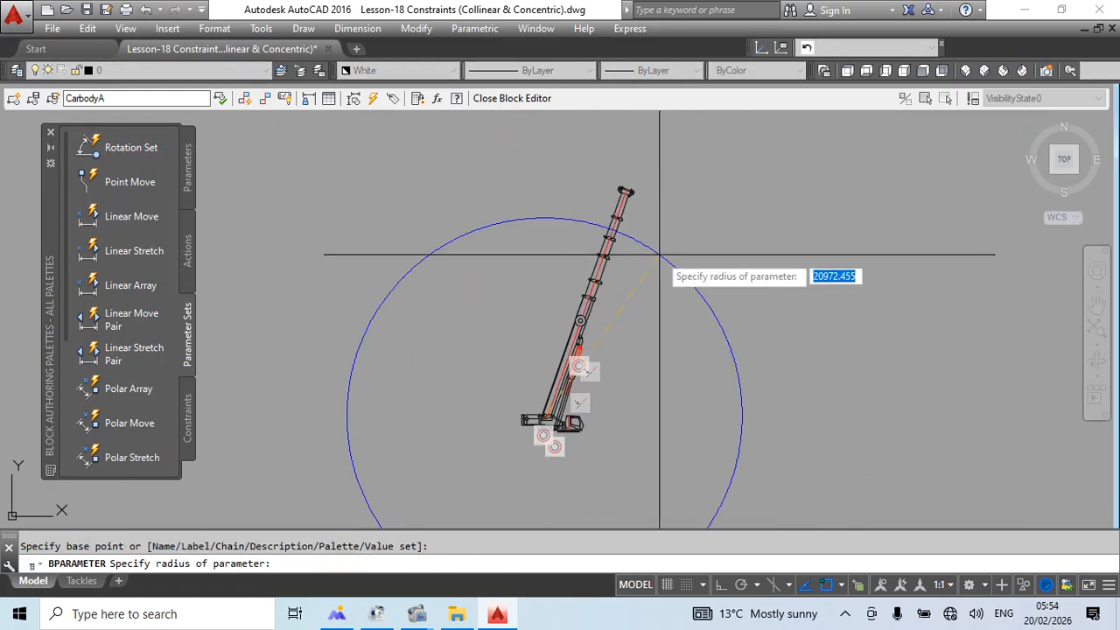
{"action": "scroll", "coordinate": [688, 205], "scroll_direction": "up", "scroll_amount": 3}
{"action": "left_click", "coordinate": [689, 208]}
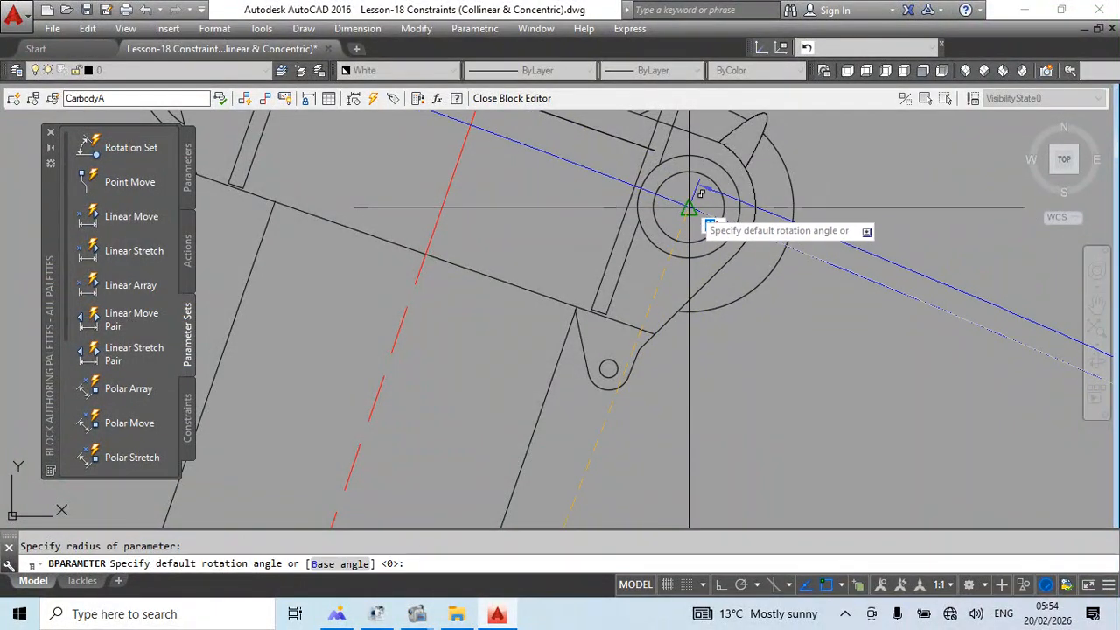
{"action": "left_click", "coordinate": [688, 208]}
{"action": "scroll", "coordinate": [592, 233], "scroll_direction": "down", "scroll_amount": 6}
{"action": "scroll", "coordinate": [592, 220], "scroll_direction": "up", "scroll_amount": 6}
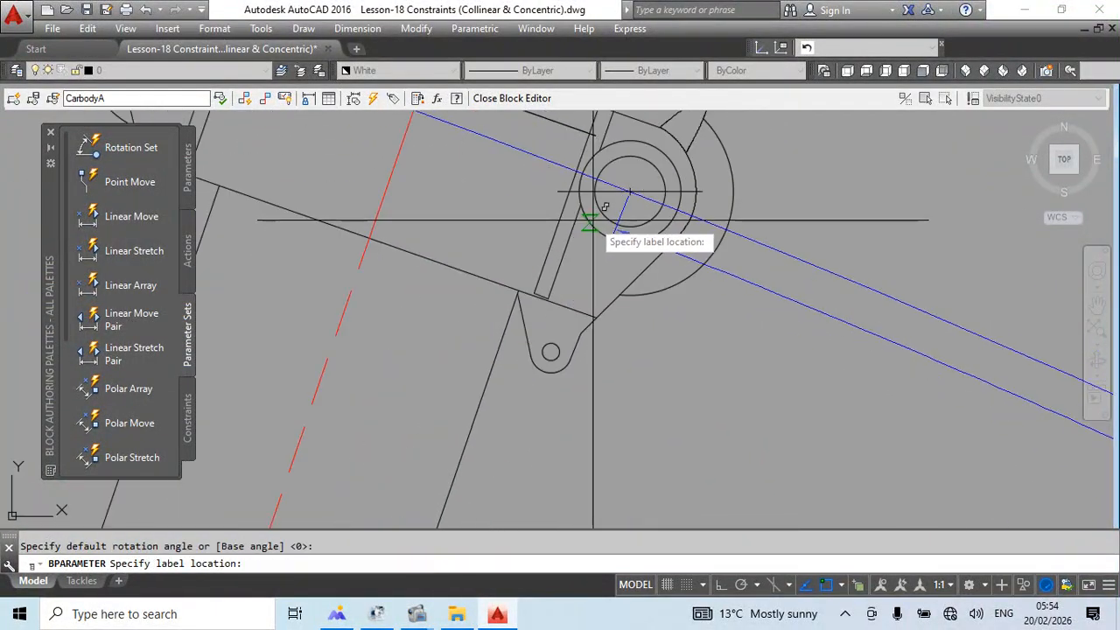
{"action": "left_click", "coordinate": [630, 190]}
{"action": "scroll", "coordinate": [558, 207], "scroll_direction": "down", "scroll_amount": 3}
{"action": "scroll", "coordinate": [575, 204], "scroll_direction": "down", "scroll_amount": 5}
Modify the rotation action's selection set to include the boom, and close the block editor.
{"action": "right_click", "coordinate": [687, 375]}
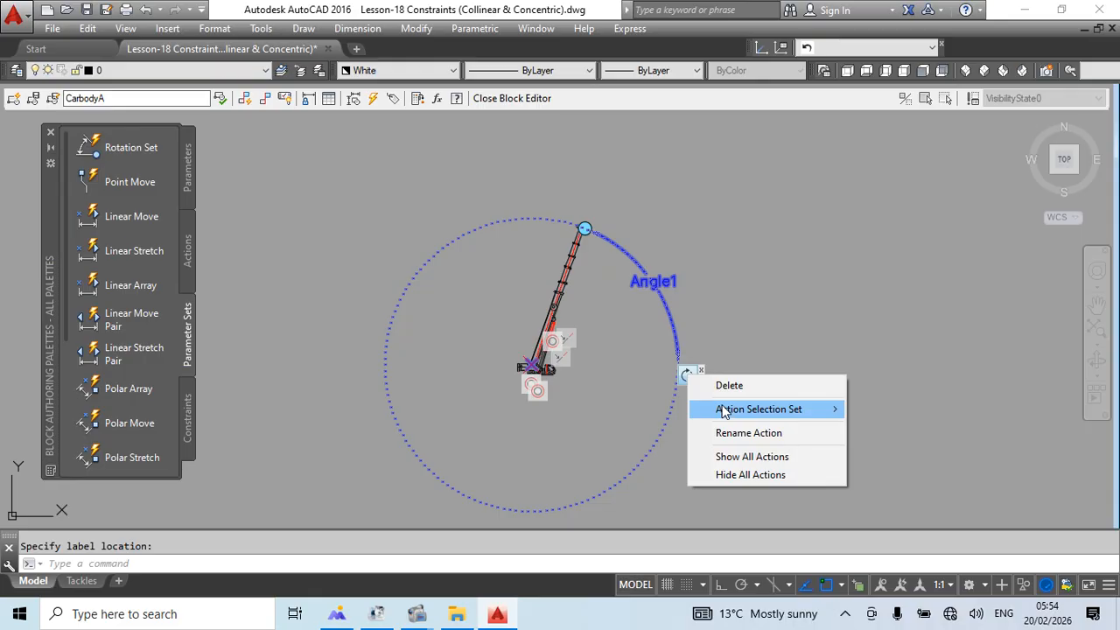
{"action": "left_click", "coordinate": [875, 427]}
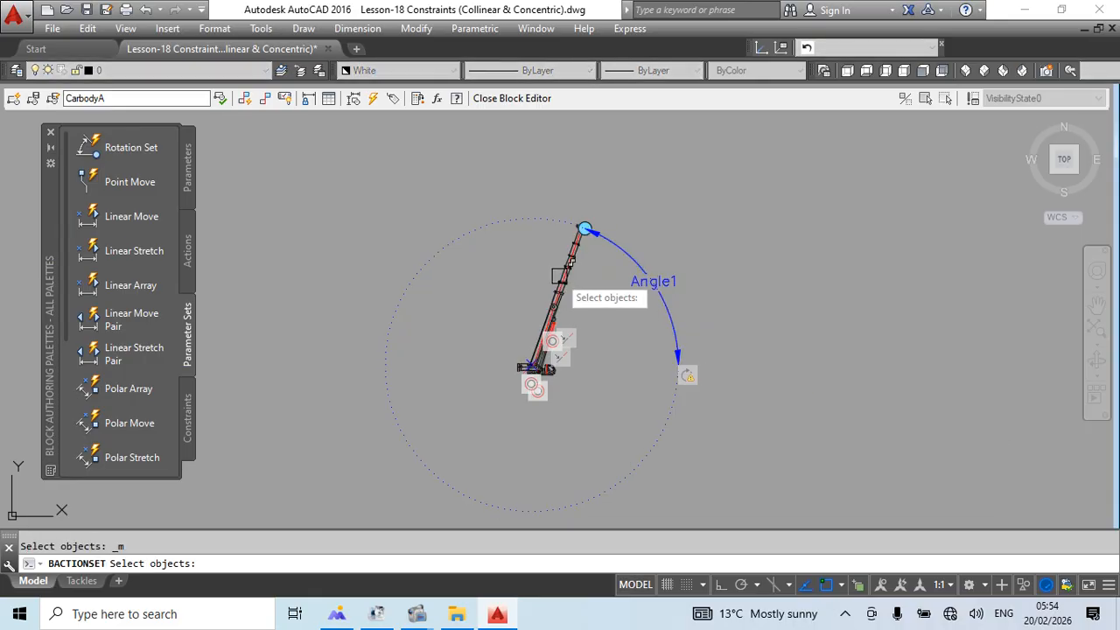
{"action": "key", "text": "Return"}
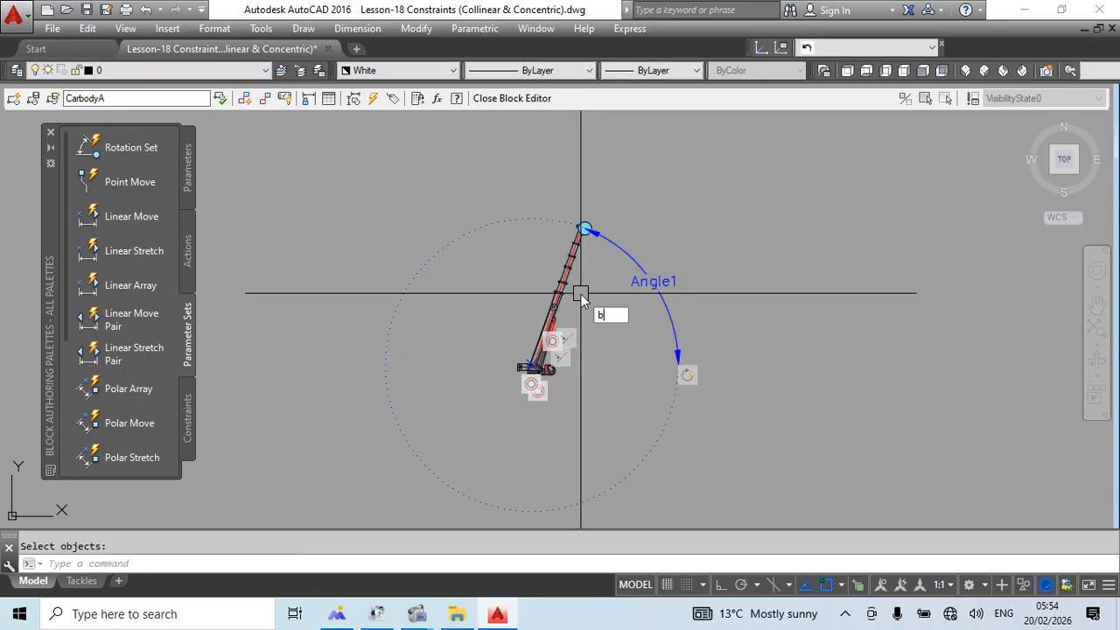
{"action": "type", "text": "bc"}
{"action": "key", "text": "Return"}
Move the crane block from above the red bar to an empty area of the drawing.
{"action": "scroll", "coordinate": [607, 333], "scroll_direction": "down", "scroll_amount": 3}
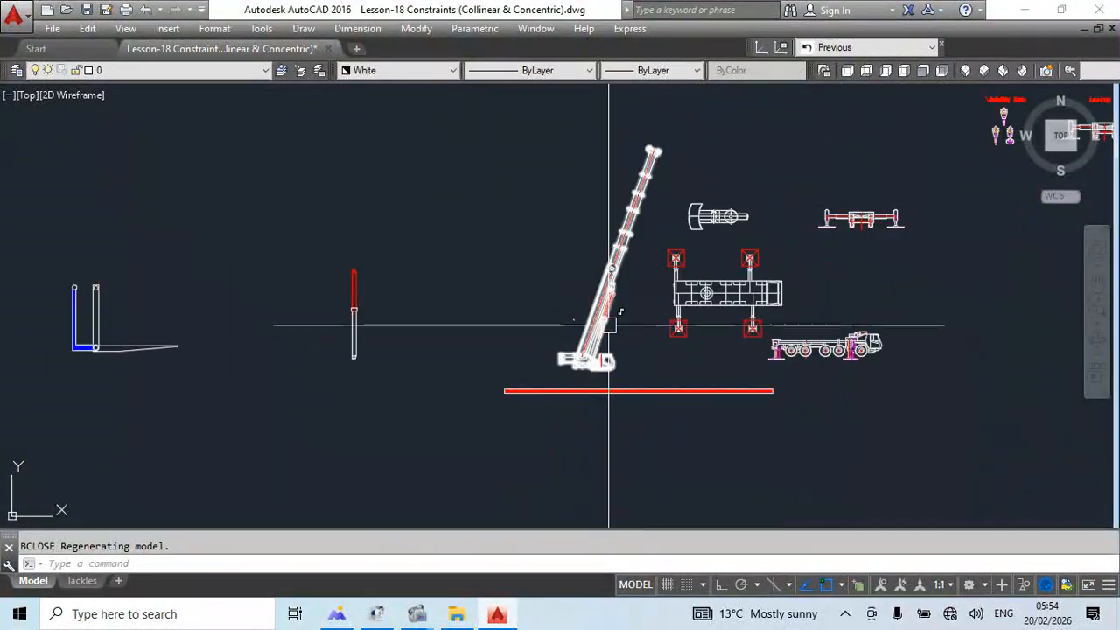
{"action": "scroll", "coordinate": [643, 256], "scroll_direction": "up", "scroll_amount": 6}
{"action": "scroll", "coordinate": [644, 256], "scroll_direction": "down", "scroll_amount": 6}
{"action": "left_click", "coordinate": [632, 245]}
{"action": "middle_click_drag", "start_coordinate": [510, 425], "coordinate": [670, 385]}
{"action": "type", "text": "m"}
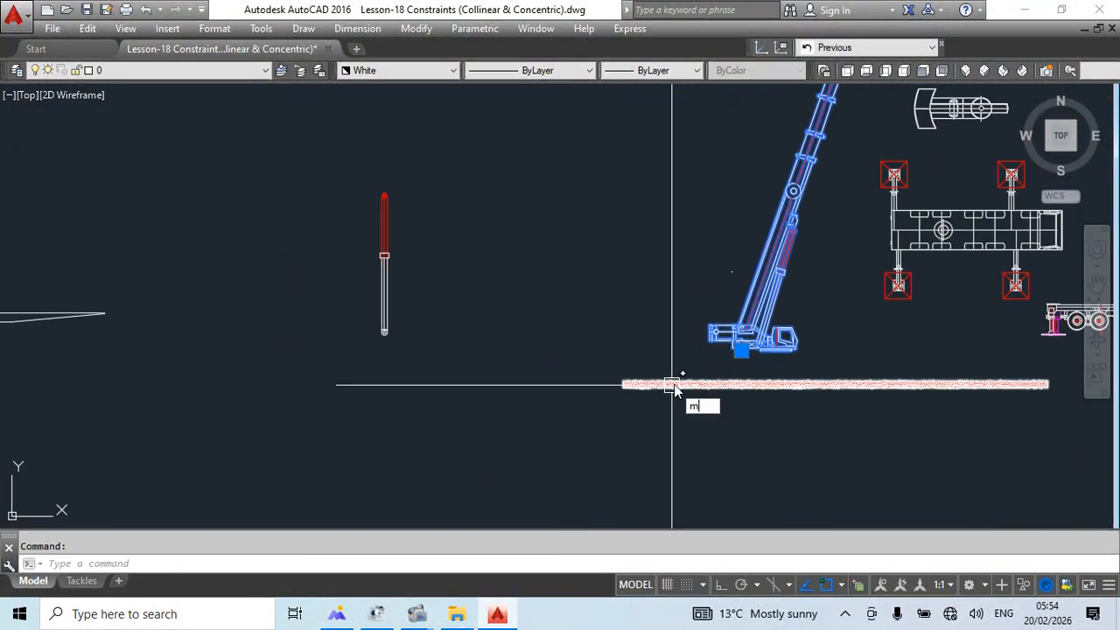
{"action": "key", "text": "Return"}
{"action": "left_click", "coordinate": [737, 347]}
{"action": "scroll", "coordinate": [621, 284], "scroll_direction": "down", "scroll_amount": 2}
{"action": "middle_click_drag", "start_coordinate": [459, 153], "coordinate": [470, 377]}
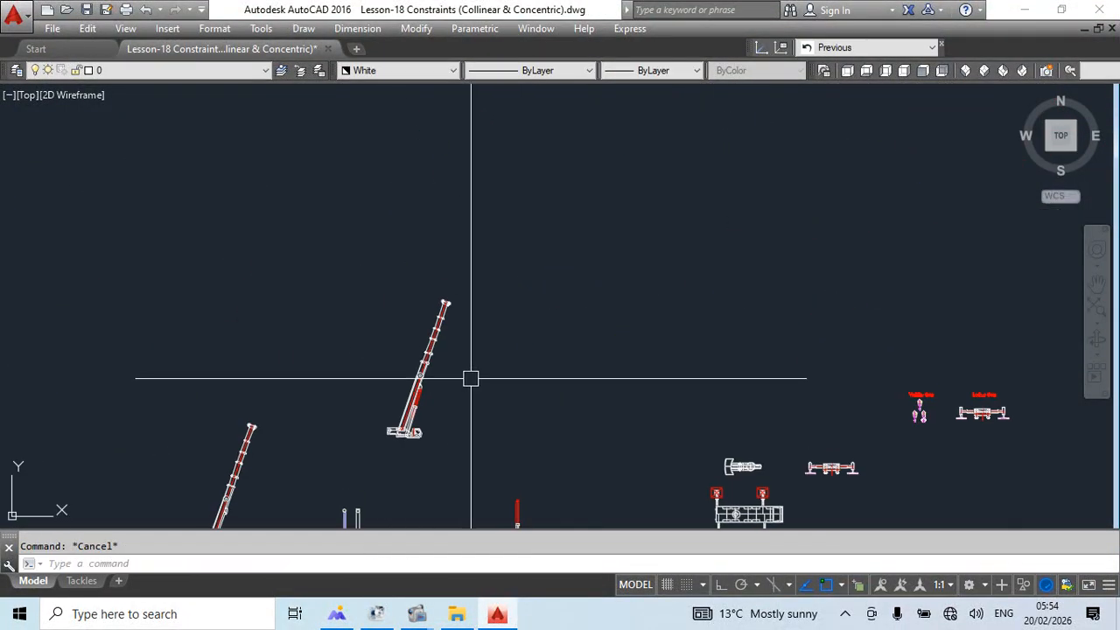
Test the rotation grip by lowering the boom to a shallow angle and inspect the extended jack.
{"action": "scroll", "coordinate": [470, 377], "scroll_direction": "up", "scroll_amount": 5}
{"action": "left_click", "coordinate": [510, 128]}
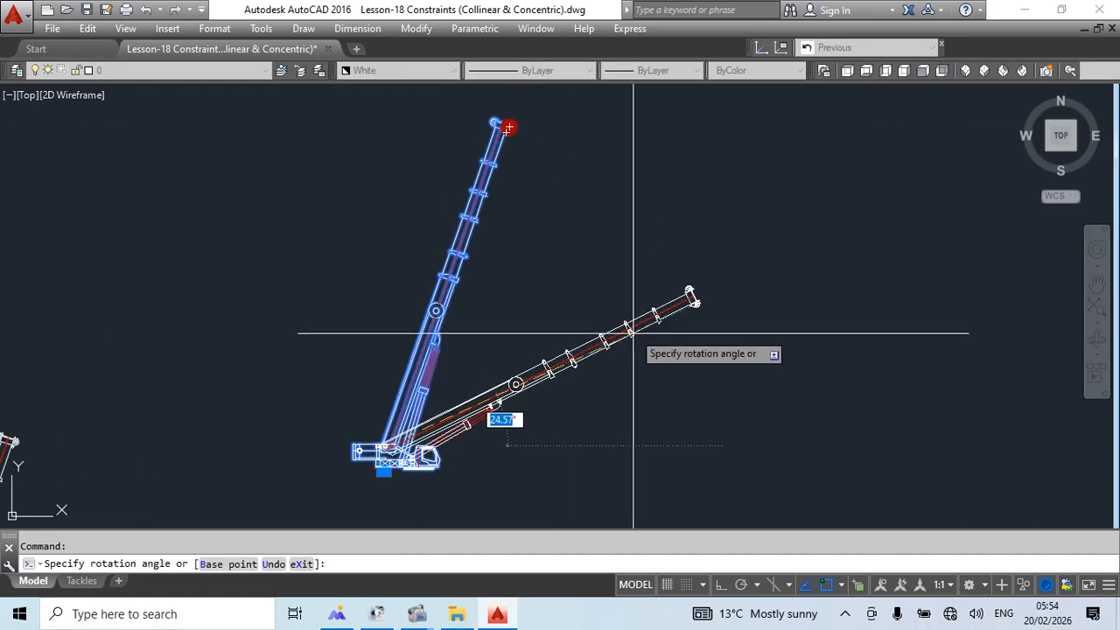
{"action": "left_click", "coordinate": [639, 380]}
{"action": "scroll", "coordinate": [487, 458], "scroll_direction": "up", "scroll_amount": 5}
{"action": "key", "text": "Escape"}
{"action": "scroll", "coordinate": [536, 362], "scroll_direction": "down", "scroll_amount": 2}
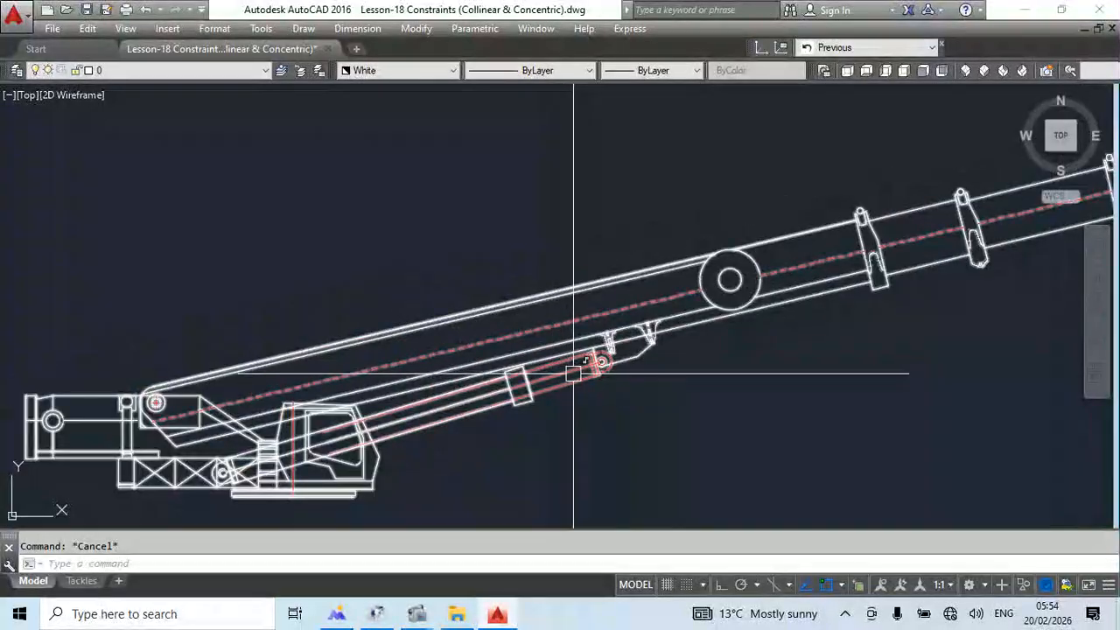
{"action": "scroll", "coordinate": [438, 427], "scroll_direction": "up", "scroll_amount": 5}
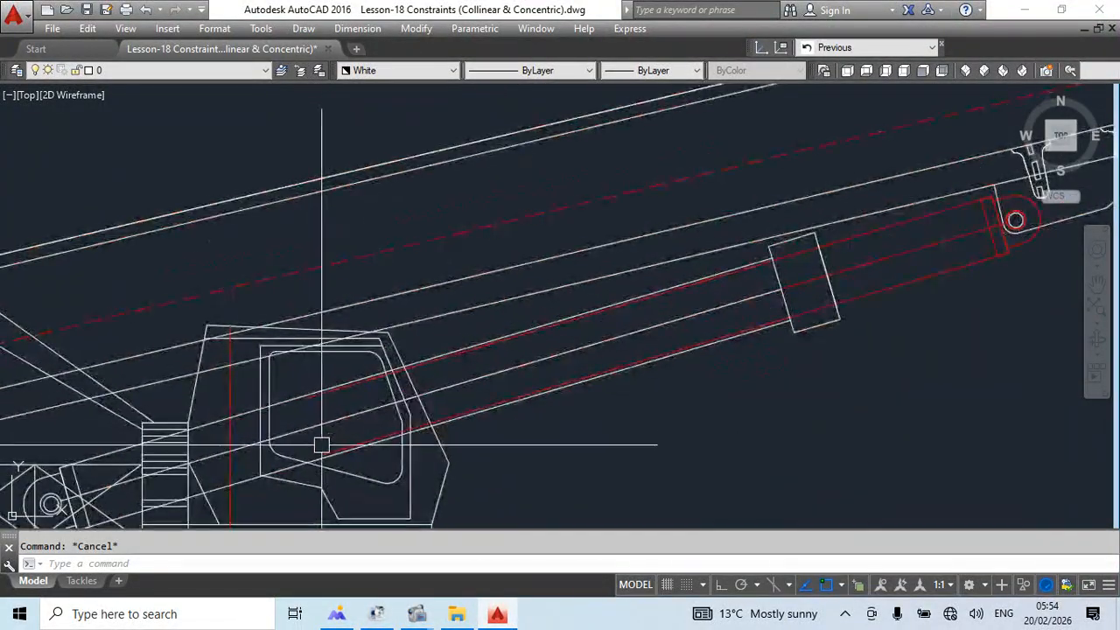
Rotate the boom upward until it stands just past vertical and inspect the jack.
{"action": "scroll", "coordinate": [355, 402], "scroll_direction": "down", "scroll_amount": 5}
{"action": "left_click", "coordinate": [821, 281]}
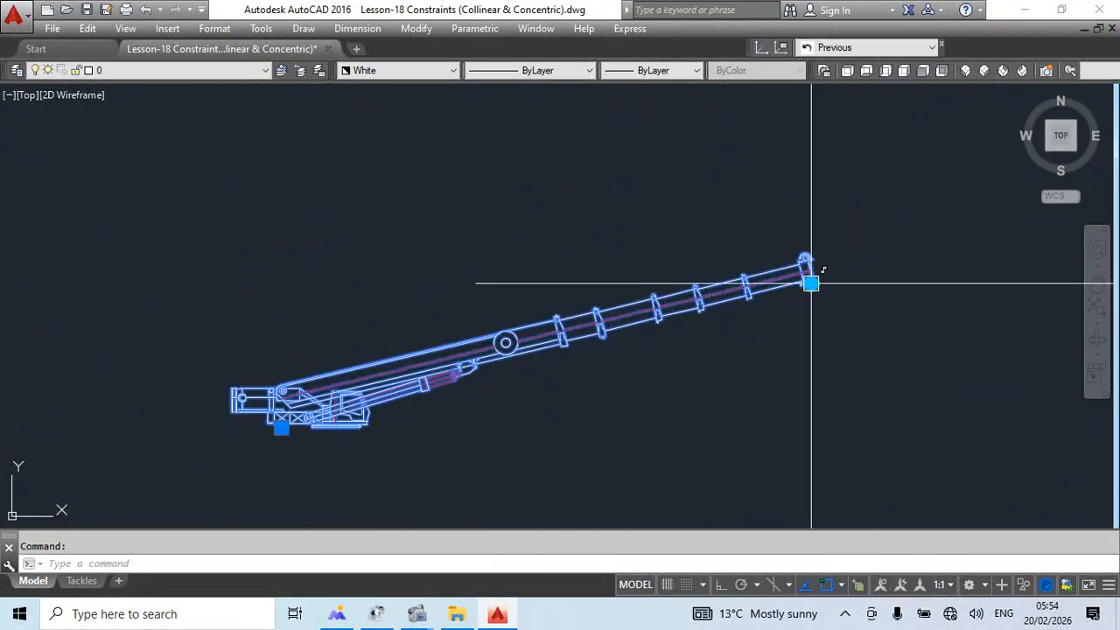
{"action": "left_click", "coordinate": [811, 283]}
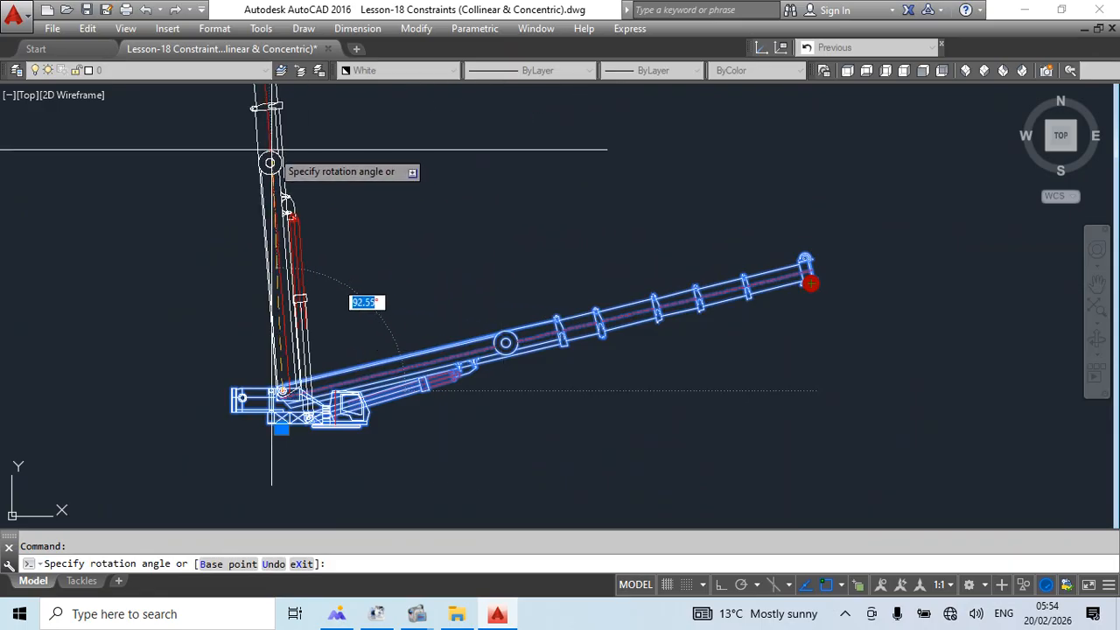
{"action": "left_click", "coordinate": [277, 153]}
{"action": "scroll", "coordinate": [383, 345], "scroll_direction": "up", "scroll_amount": 5}
{"action": "key", "text": "Escape"}
{"action": "scroll", "coordinate": [420, 368], "scroll_direction": "down", "scroll_amount": 5}
{"action": "scroll", "coordinate": [333, 360], "scroll_direction": "up", "scroll_amount": 6}
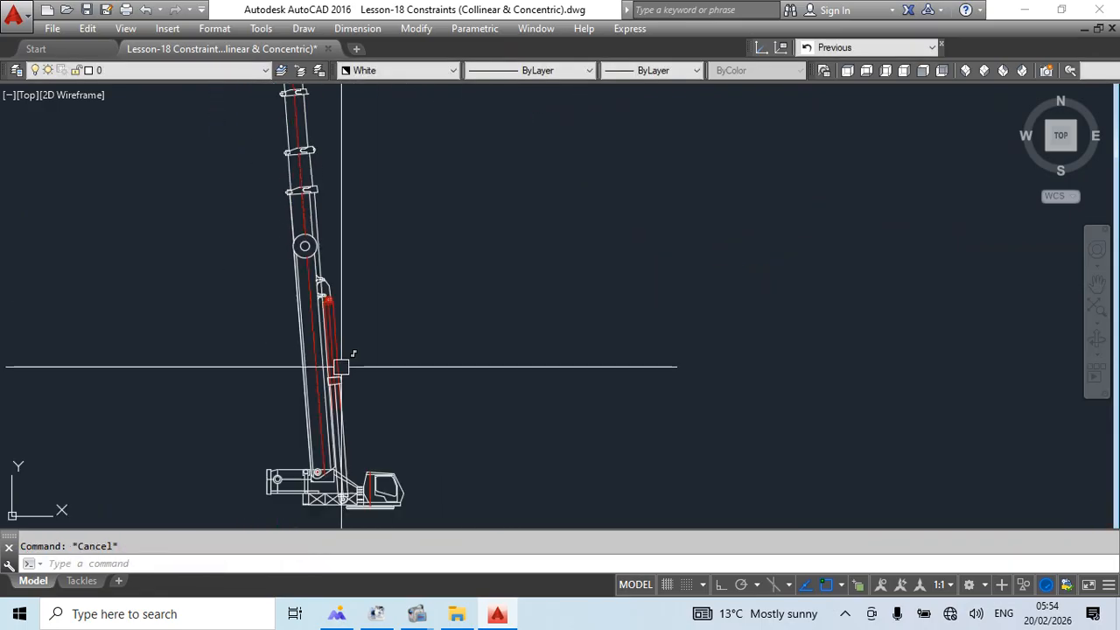
Rotate the boom forward to a steep angle over the cab and inspect the jack's rod and cylinder.
{"action": "scroll", "coordinate": [329, 249], "scroll_direction": "down", "scroll_amount": 5}
{"action": "left_click", "coordinate": [320, 227]}
{"action": "scroll", "coordinate": [320, 228], "scroll_direction": "up", "scroll_amount": 4}
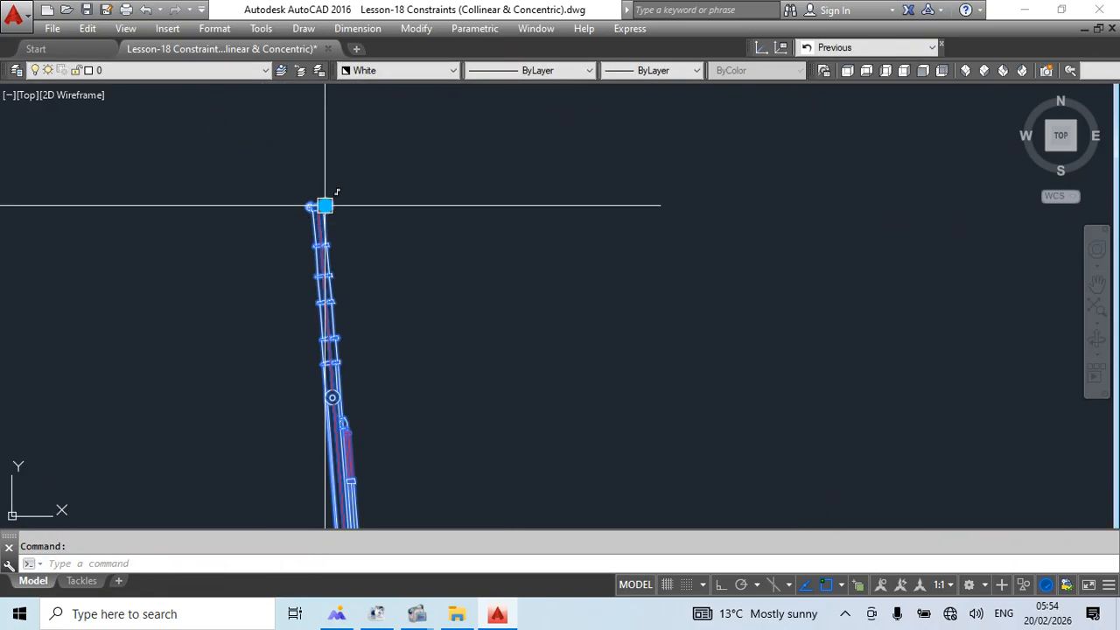
{"action": "left_click", "coordinate": [324, 205]}
{"action": "left_click", "coordinate": [417, 213]}
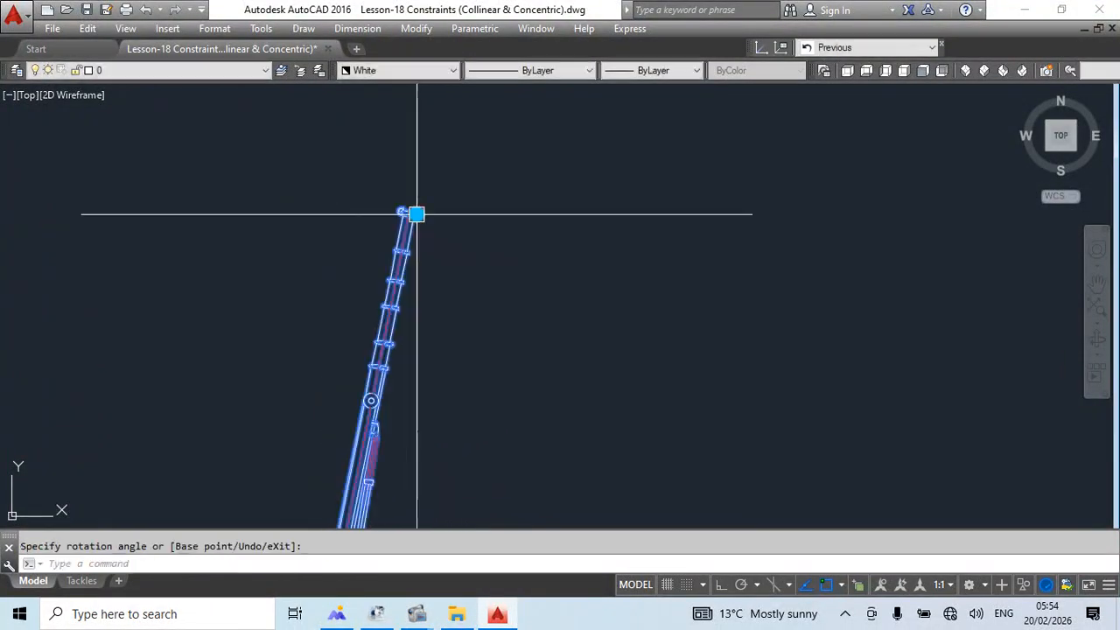
{"action": "key", "text": "Escape"}
{"action": "scroll", "coordinate": [497, 378], "scroll_direction": "up", "scroll_amount": 4}
{"action": "scroll", "coordinate": [470, 277], "scroll_direction": "down", "scroll_amount": 3}
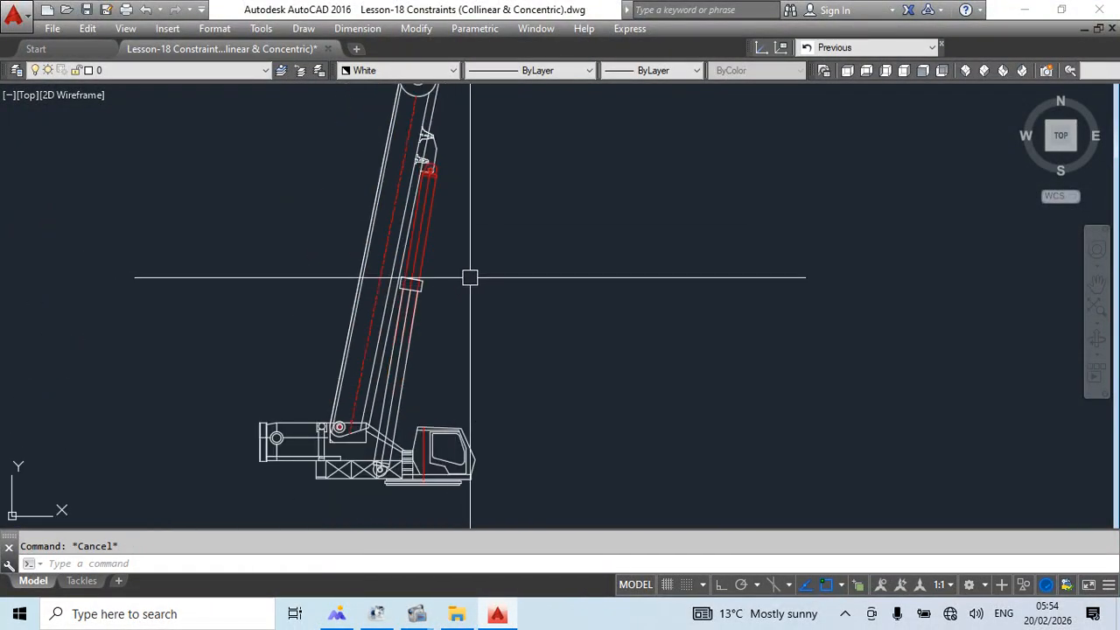
{"action": "scroll", "coordinate": [464, 293], "scroll_direction": "down", "scroll_amount": 3}
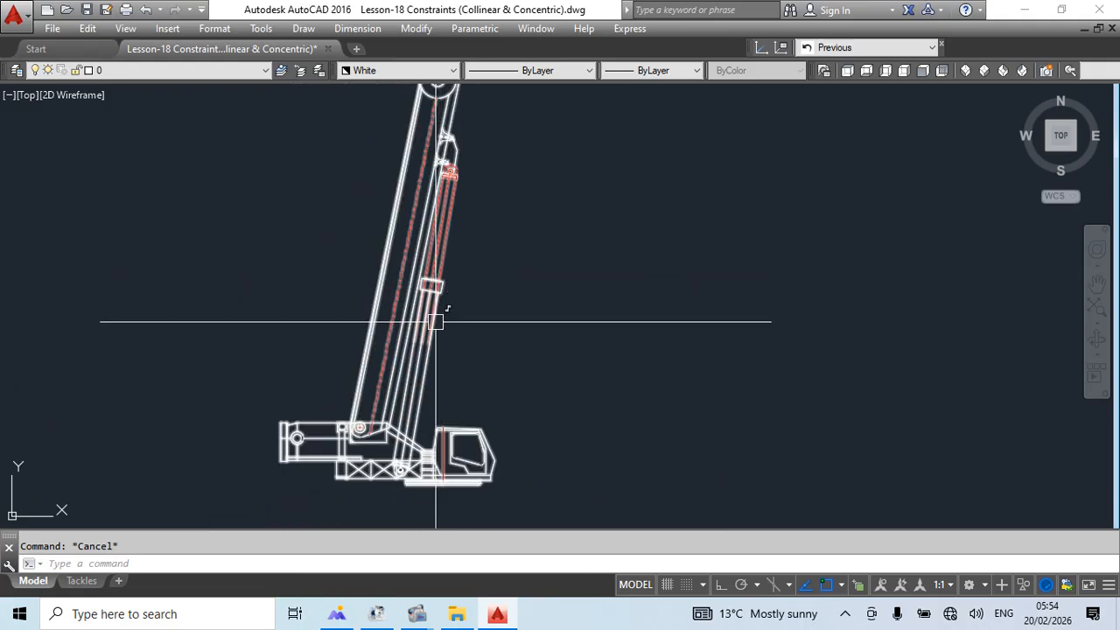
{"action": "scroll", "coordinate": [469, 253], "scroll_direction": "down", "scroll_amount": 2}
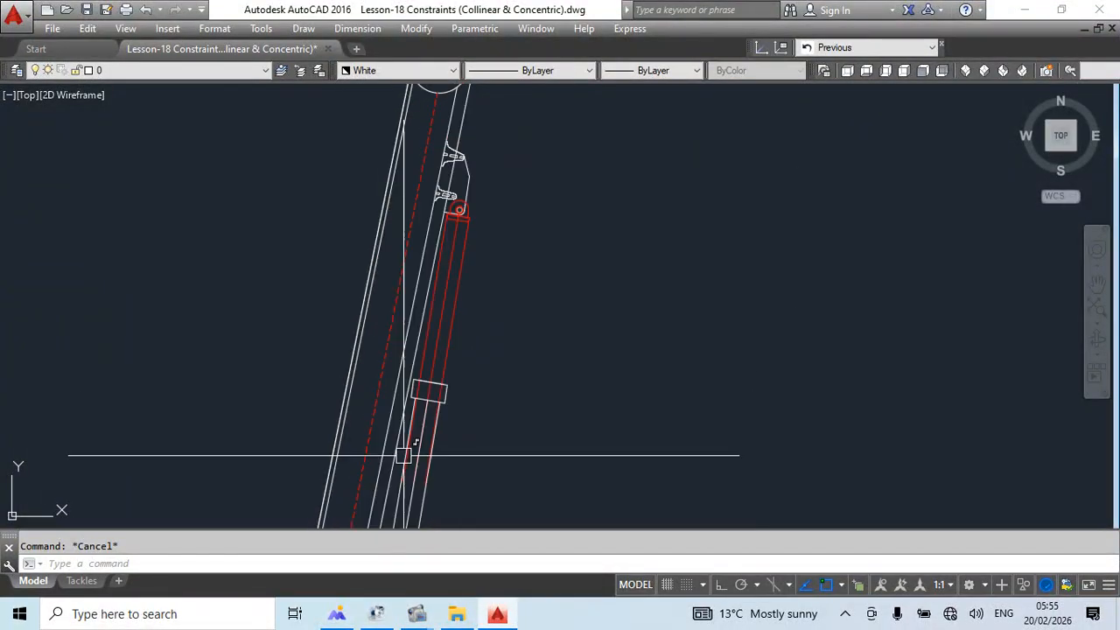
Rotate the boom down until it is almost horizontal.
{"action": "scroll", "coordinate": [427, 248], "scroll_direction": "down", "scroll_amount": 4}
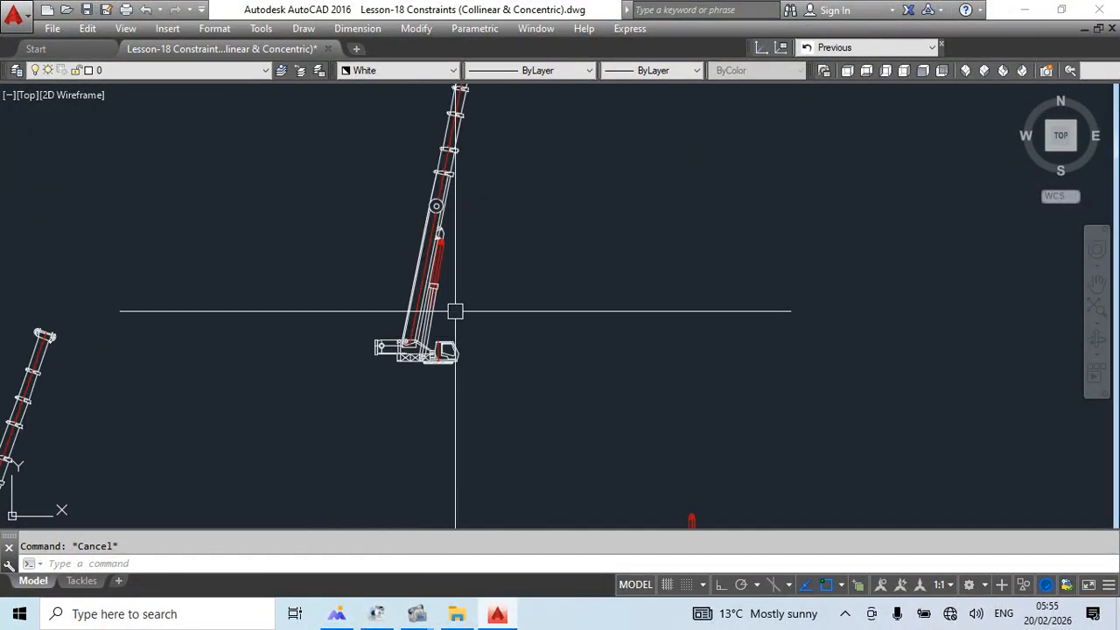
{"action": "scroll", "coordinate": [429, 221], "scroll_direction": "down", "scroll_amount": 4}
{"action": "middle_click_drag", "start_coordinate": [456, 186], "coordinate": [452, 243]}
{"action": "scroll", "coordinate": [451, 234], "scroll_direction": "up", "scroll_amount": 2}
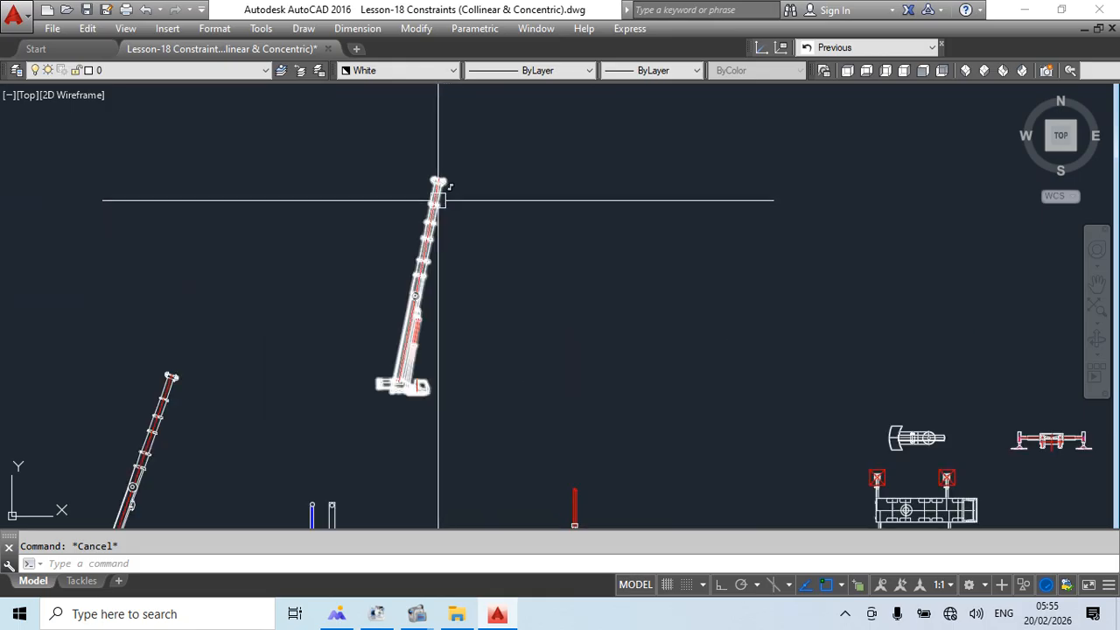
{"action": "left_click", "coordinate": [443, 181]}
{"action": "key", "text": "space"}
{"action": "key", "text": "space"}
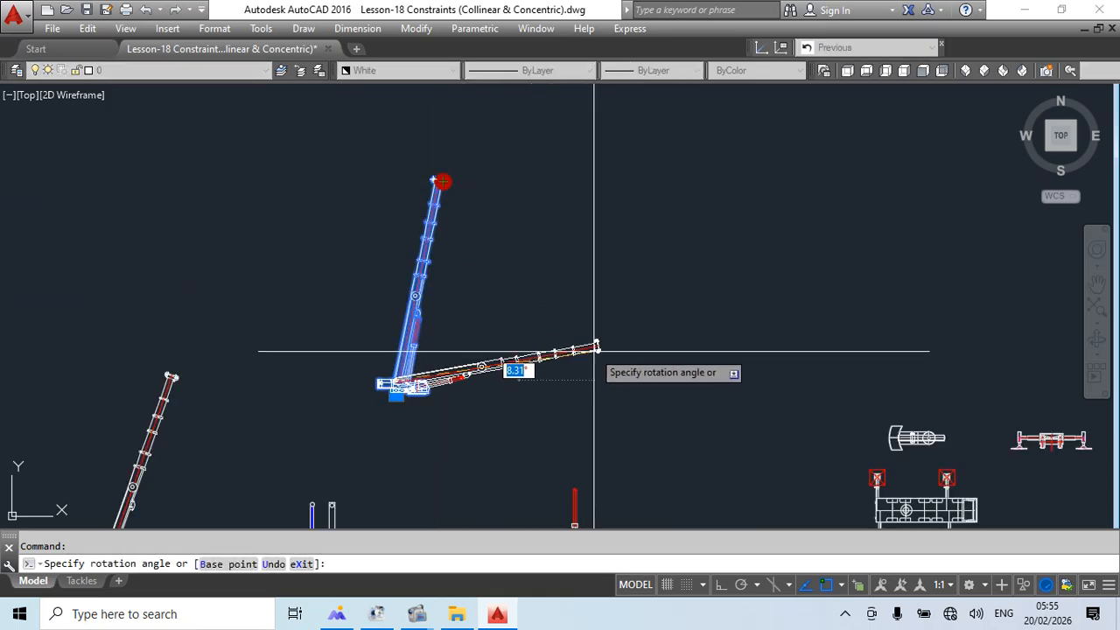
{"action": "left_click", "coordinate": [421, 377]}
{"action": "scroll", "coordinate": [421, 377], "scroll_direction": "up", "scroll_amount": 3}
{"action": "middle_click_drag", "start_coordinate": [695, 443], "coordinate": [370, 341]}
{"action": "scroll", "coordinate": [370, 339], "scroll_direction": "down", "scroll_amount": 1}
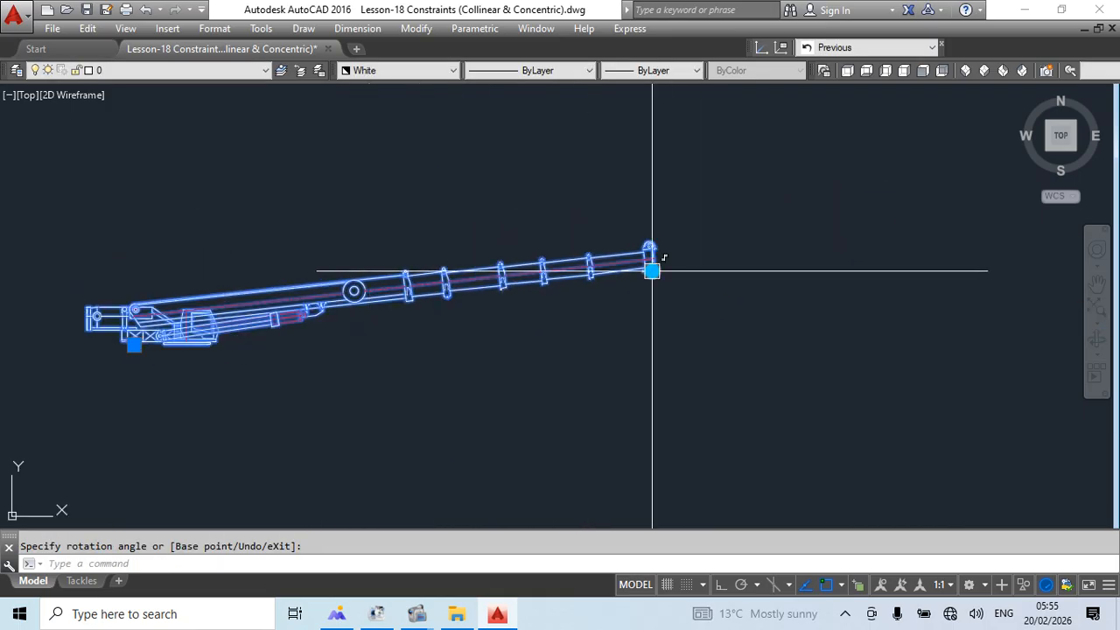
Raise the boom with its rotation grip to a moderate slope between horizontal and vertical.
{"action": "left_click", "coordinate": [652, 271]}
{"action": "left_click", "coordinate": [361, 151]}
{"action": "key", "text": "Escape"}
{"action": "scroll", "coordinate": [302, 218], "scroll_direction": "up", "scroll_amount": 2}
{"action": "middle_click_drag", "start_coordinate": [224, 293], "coordinate": [520, 272]}
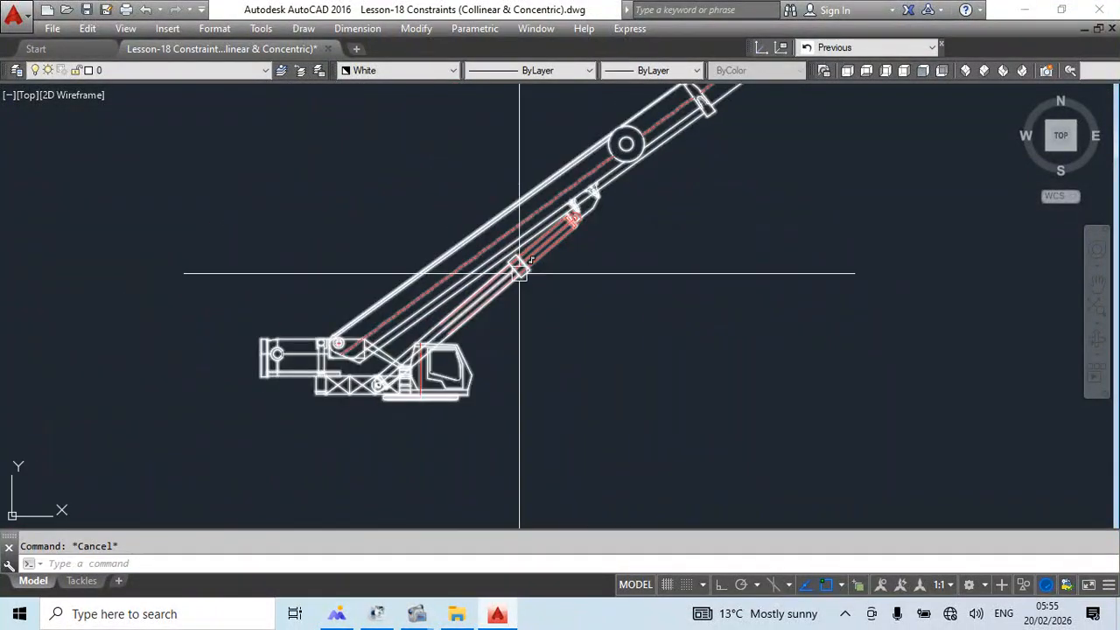
Examine the alignment of the jack's rod and cylinder and their connections to the boom bracket and the carbody.
{"action": "scroll", "coordinate": [544, 256], "scroll_direction": "up", "scroll_amount": 4}
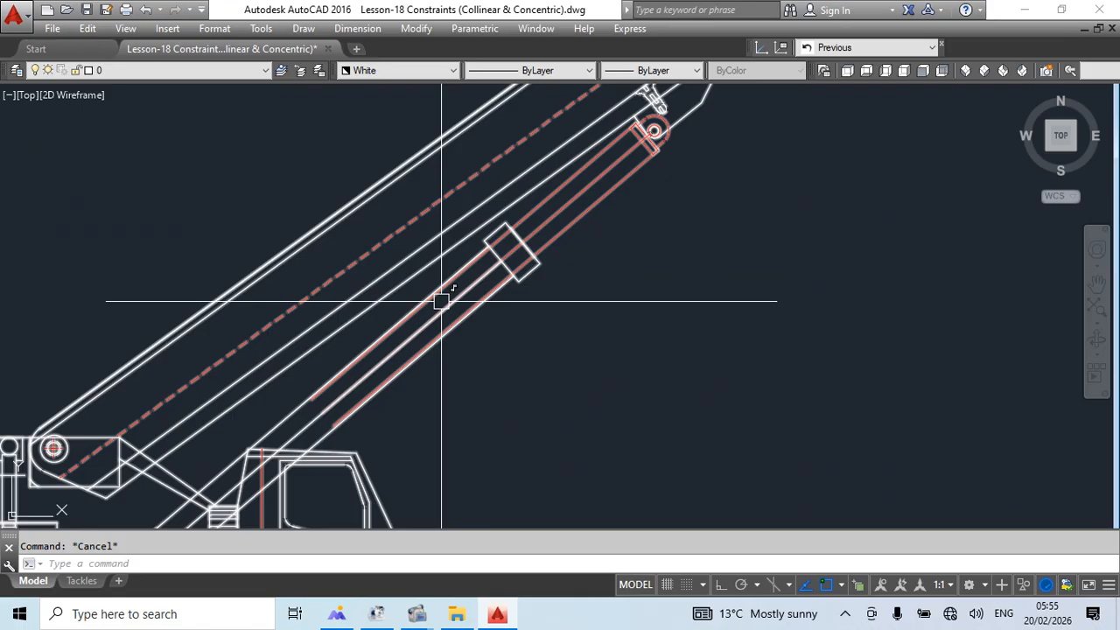
{"action": "middle_click_drag", "start_coordinate": [714, 116], "coordinate": [635, 266]}
{"action": "scroll", "coordinate": [578, 291], "scroll_direction": "up", "scroll_amount": 4}
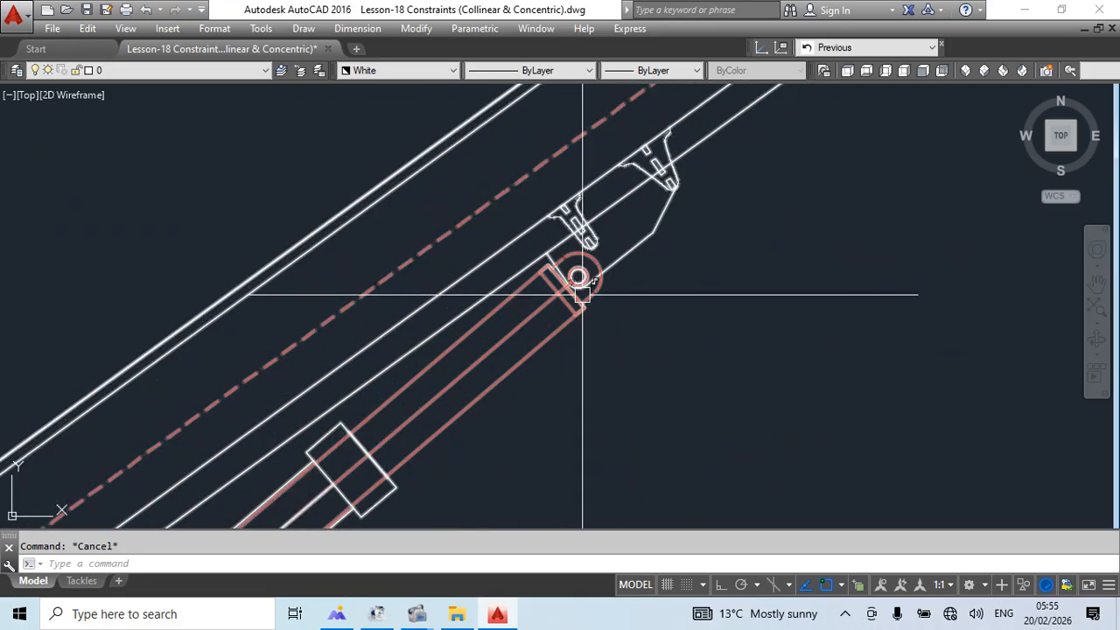
{"action": "scroll", "coordinate": [564, 267], "scroll_direction": "down", "scroll_amount": 6}
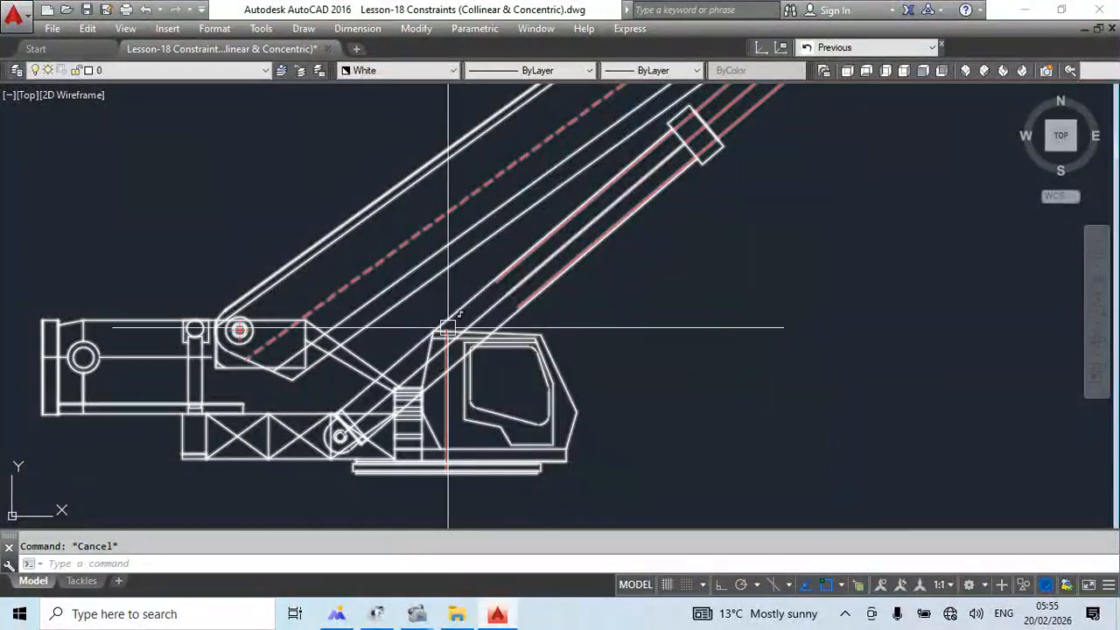
{"action": "scroll", "coordinate": [476, 320], "scroll_direction": "down", "scroll_amount": 4}
{"action": "scroll", "coordinate": [501, 302], "scroll_direction": "up", "scroll_amount": 4}
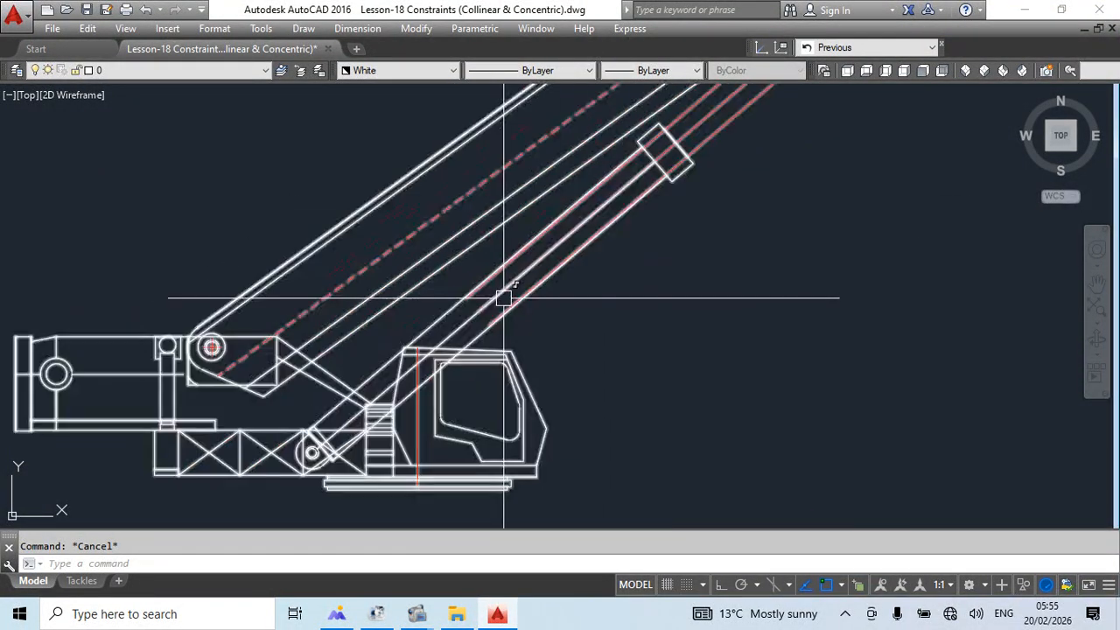
{"action": "scroll", "coordinate": [582, 270], "scroll_direction": "down", "scroll_amount": 4}
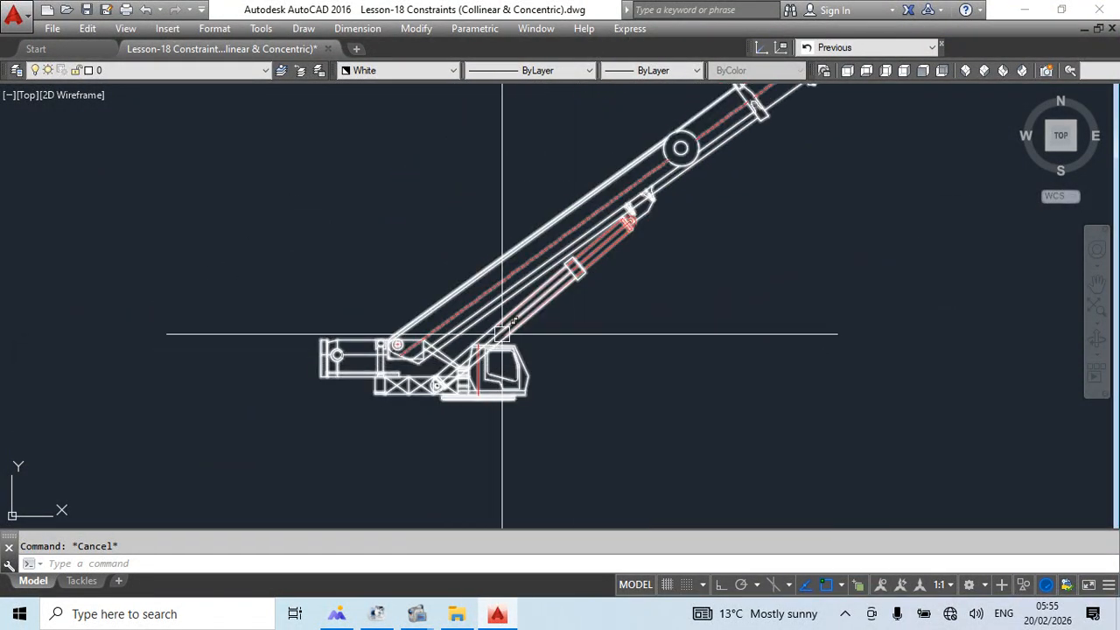
{"action": "scroll", "coordinate": [575, 294], "scroll_direction": "up", "scroll_amount": 4}
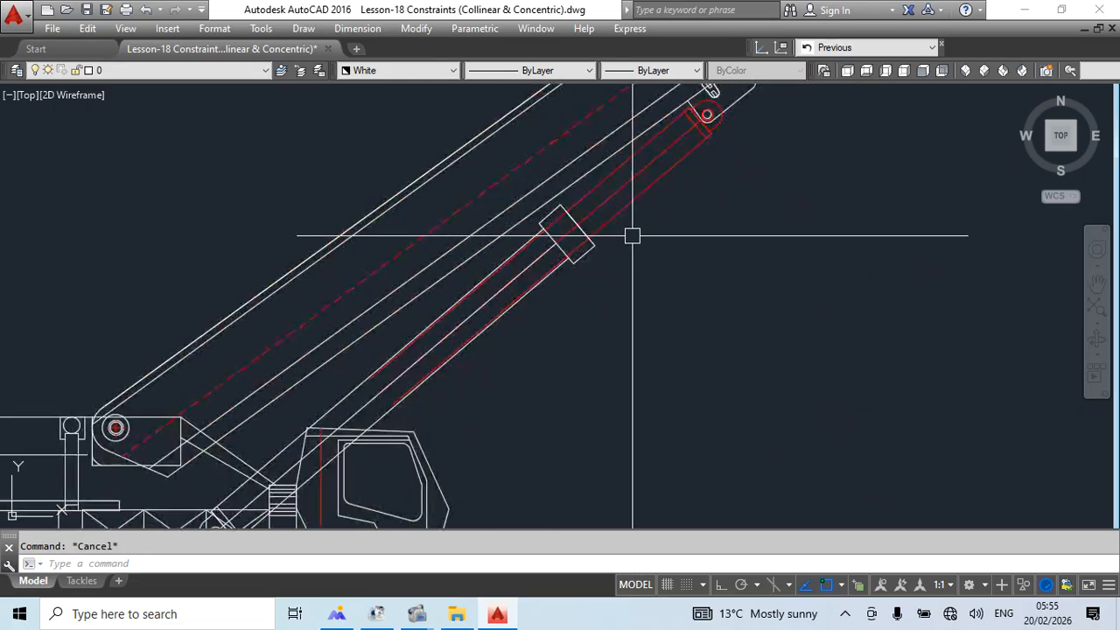
Rotate the crane boom up to a steep angle with its rotation grip and inspect how the jack follows.
{"action": "scroll", "coordinate": [350, 429], "scroll_direction": "down", "scroll_amount": 5}
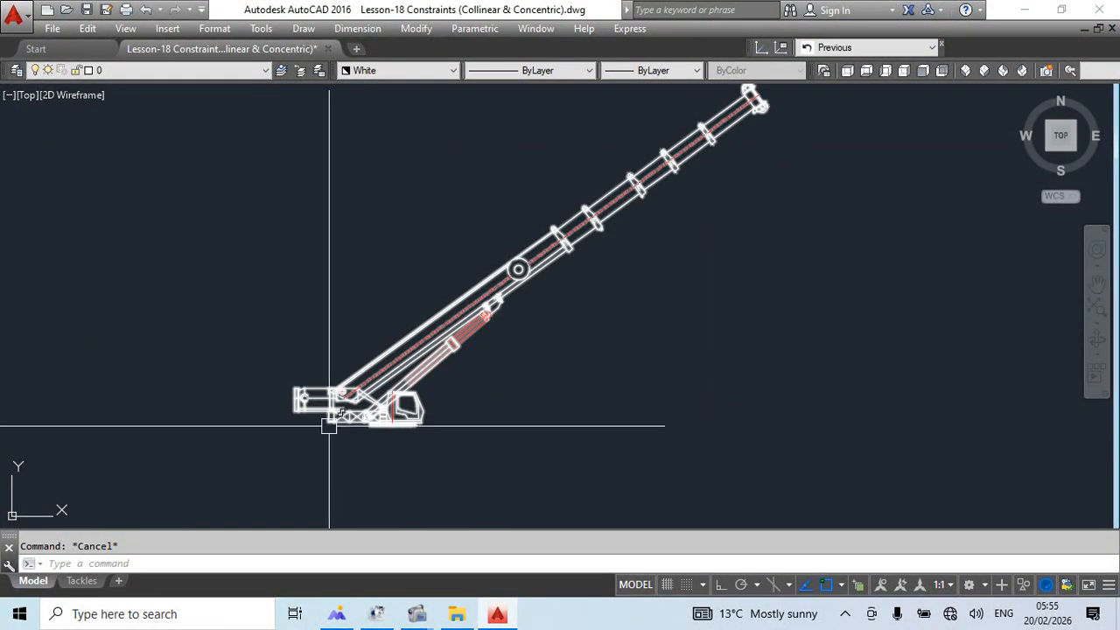
{"action": "scroll", "coordinate": [333, 412], "scroll_direction": "up", "scroll_amount": 4}
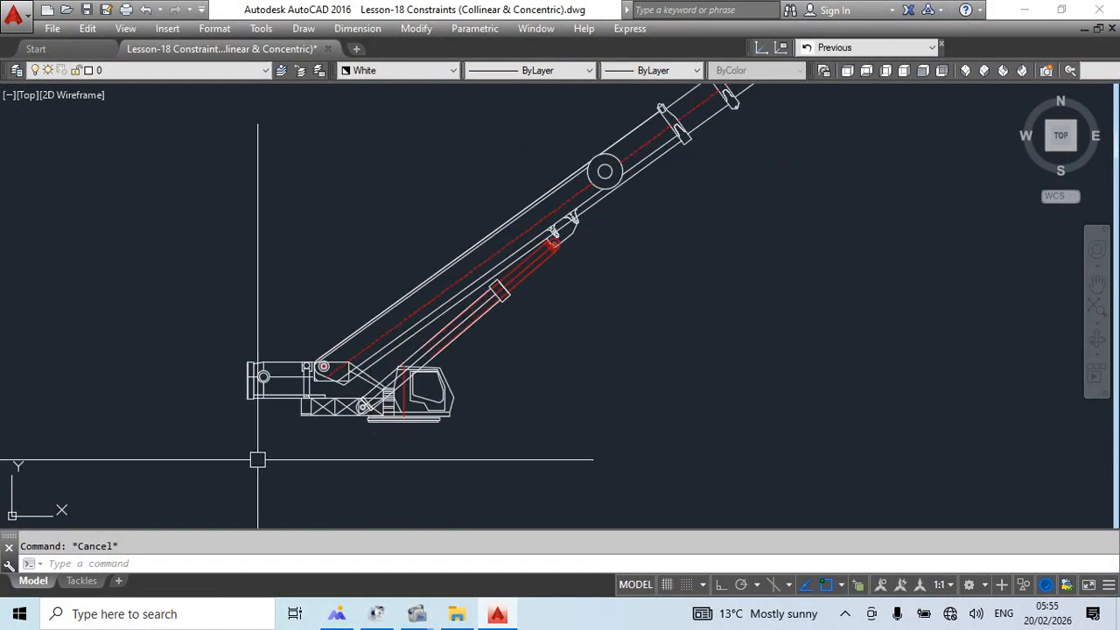
{"action": "scroll", "coordinate": [520, 366], "scroll_direction": "down", "scroll_amount": 5}
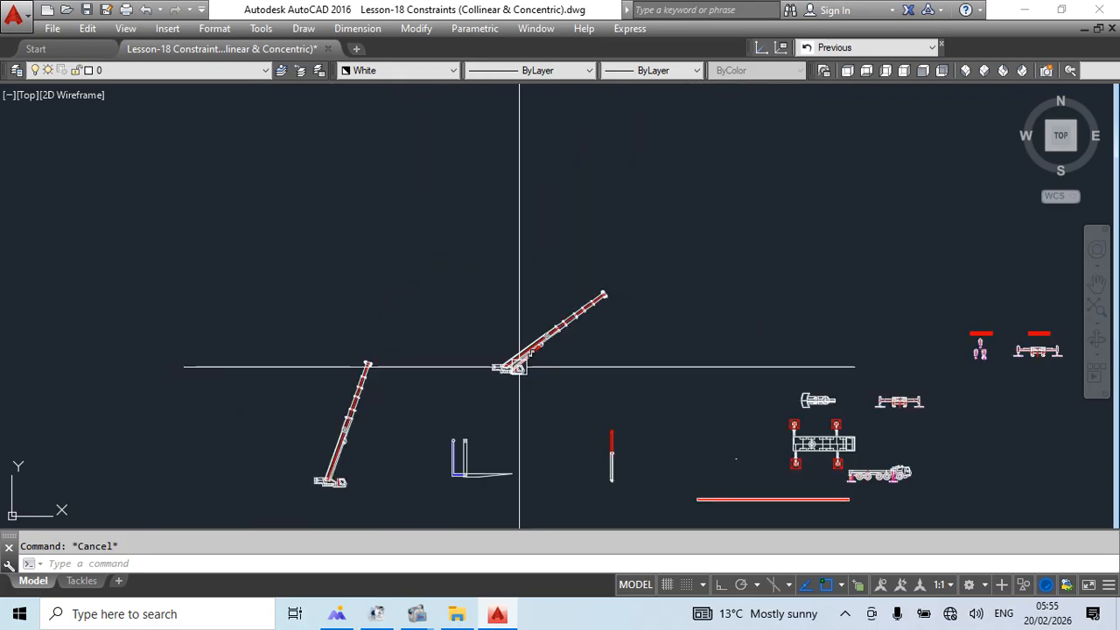
{"action": "left_click", "coordinate": [589, 307]}
{"action": "scroll", "coordinate": [612, 293], "scroll_direction": "up", "scroll_amount": 3}
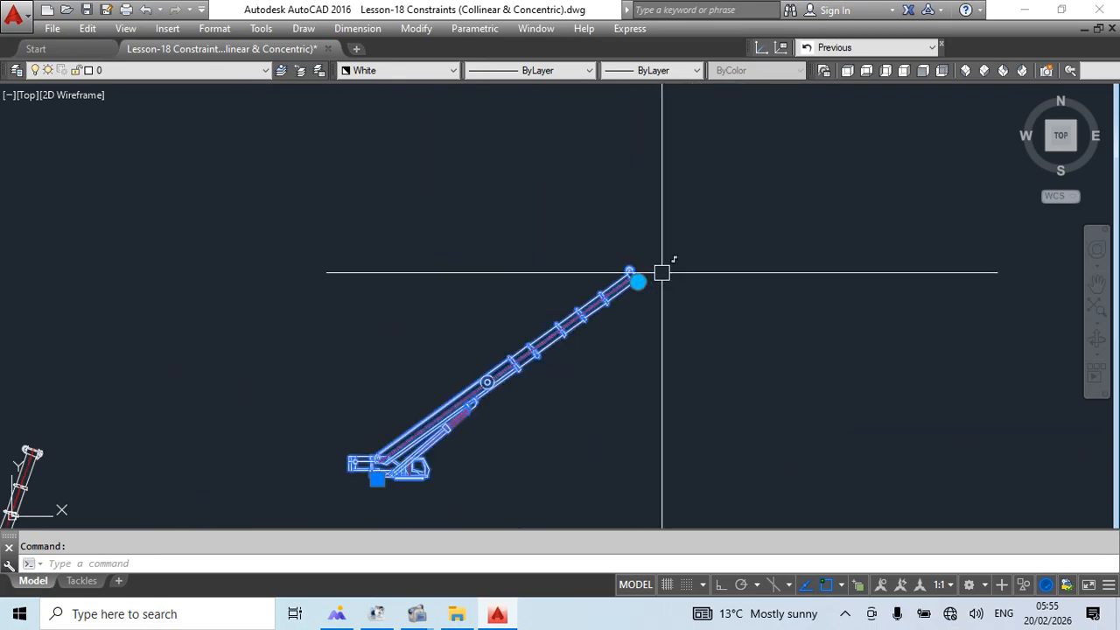
{"action": "left_click", "coordinate": [513, 215]}
{"action": "key", "text": "Escape"}
{"action": "scroll", "coordinate": [418, 416], "scroll_direction": "up", "scroll_amount": 5}
{"action": "middle_click_drag", "start_coordinate": [418, 418], "coordinate": [621, 292]}
{"action": "scroll", "coordinate": [697, 217], "scroll_direction": "down", "scroll_amount": 5}
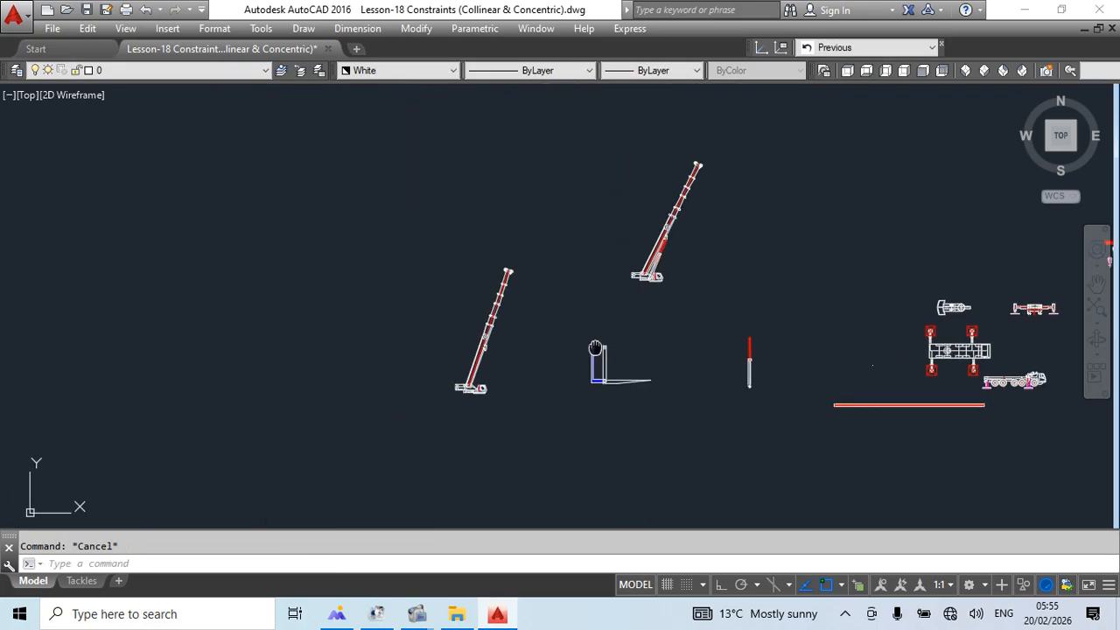
{"action": "scroll", "coordinate": [624, 381], "scroll_direction": "up", "scroll_amount": 5}
{"action": "key", "text": "Escape"}
Copy the separate upright hydraulic jack to an empty spot between it and the blue L-shaped arm.
{"action": "scroll", "coordinate": [513, 306], "scroll_direction": "down", "scroll_amount": 5}
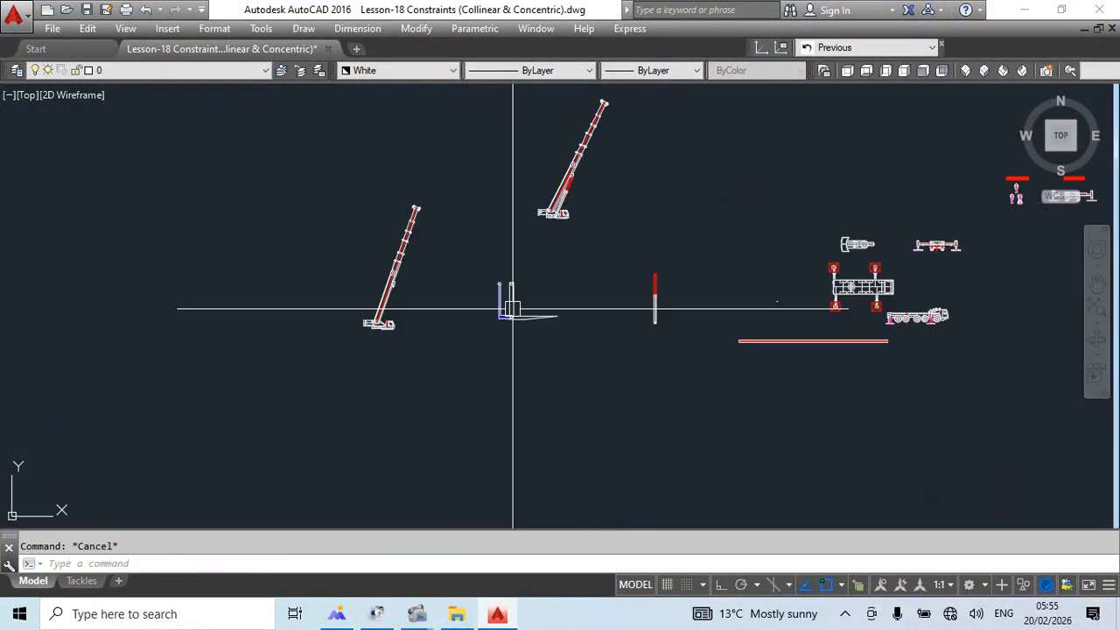
{"action": "scroll", "coordinate": [682, 278], "scroll_direction": "up", "scroll_amount": 3}
{"action": "left_click", "coordinate": [632, 320]}
{"action": "left_click", "coordinate": [520, 395]}
{"action": "middle_click_drag", "start_coordinate": [544, 402], "coordinate": [645, 400]}
{"action": "type", "text": "co"}
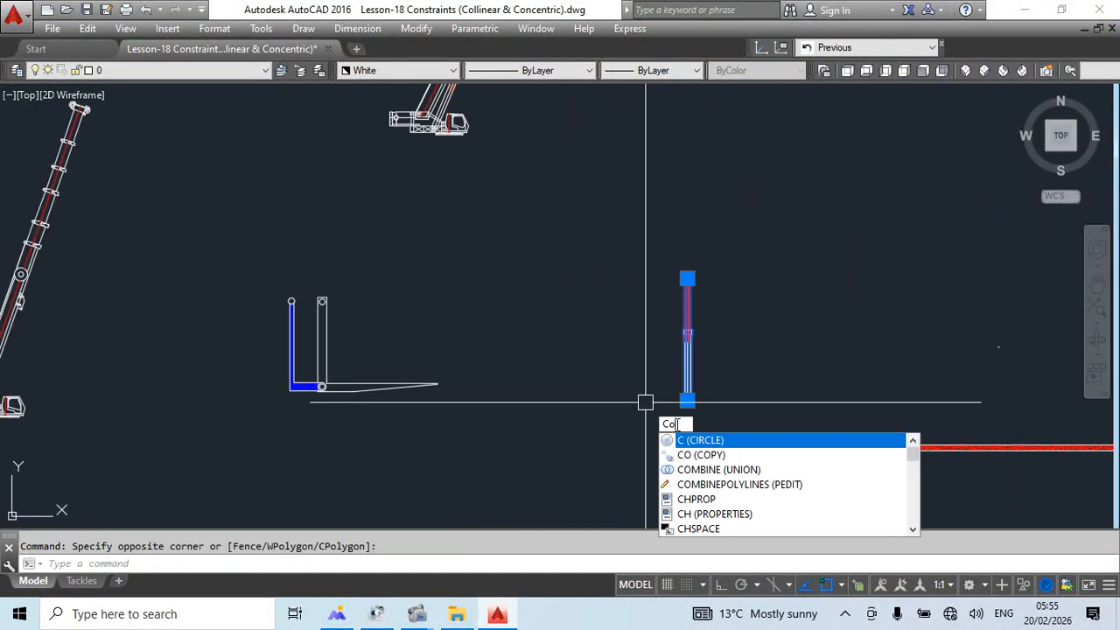
{"action": "key", "text": "space"}
{"action": "left_click", "coordinate": [693, 439]}
{"action": "left_click", "coordinate": [570, 444]}
Move the copied jack's white cylinder down, clear of its red rod.
{"action": "key", "text": "Escape"}
{"action": "key", "text": "space"}
{"action": "left_click", "coordinate": [623, 346]}
{"action": "left_click", "coordinate": [613, 383]}
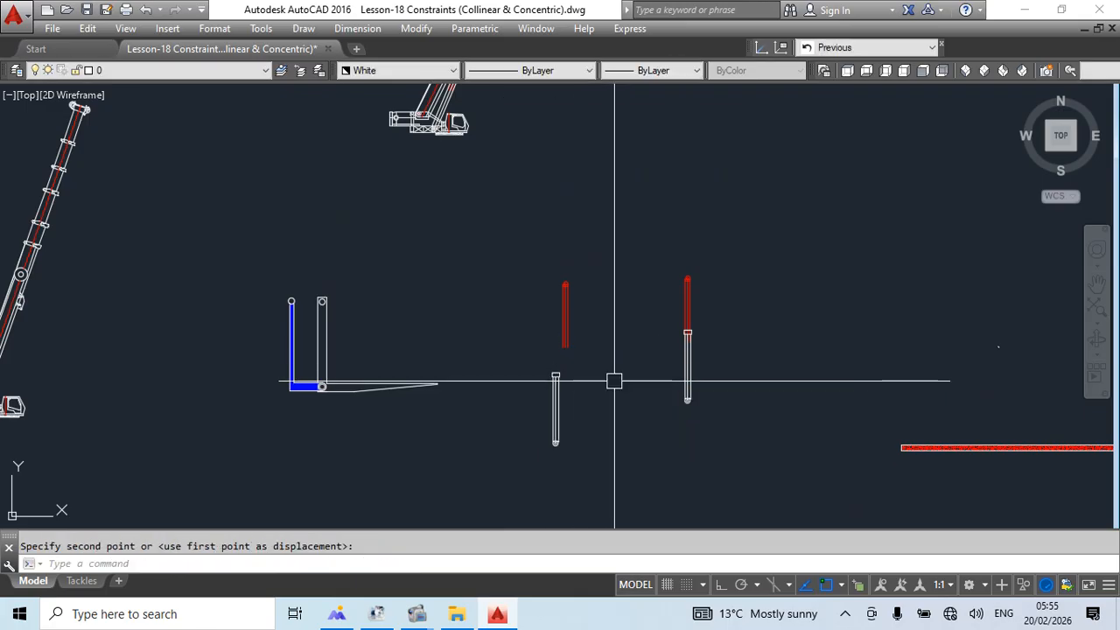
{"action": "key", "text": "Escape"}
Move the copied cylinder by its eye centre onto the circle at the upper end of the blue arm.
{"action": "left_click", "coordinate": [628, 402]}
{"action": "left_click", "coordinate": [448, 499]}
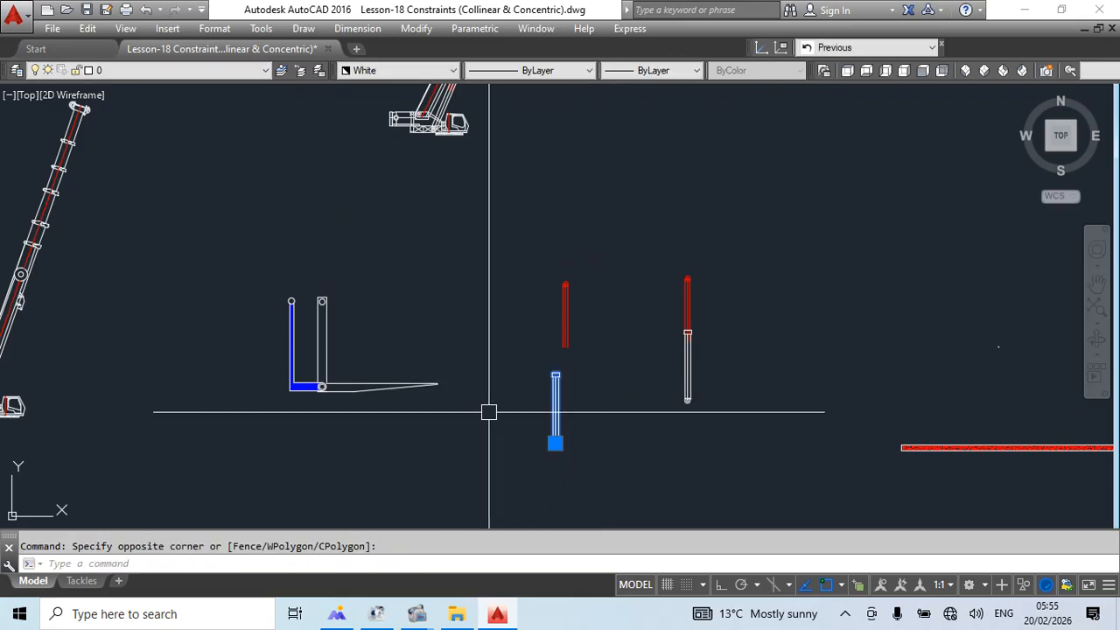
{"action": "left_click", "coordinate": [555, 443]}
{"action": "scroll", "coordinate": [320, 324], "scroll_direction": "up", "scroll_amount": 5}
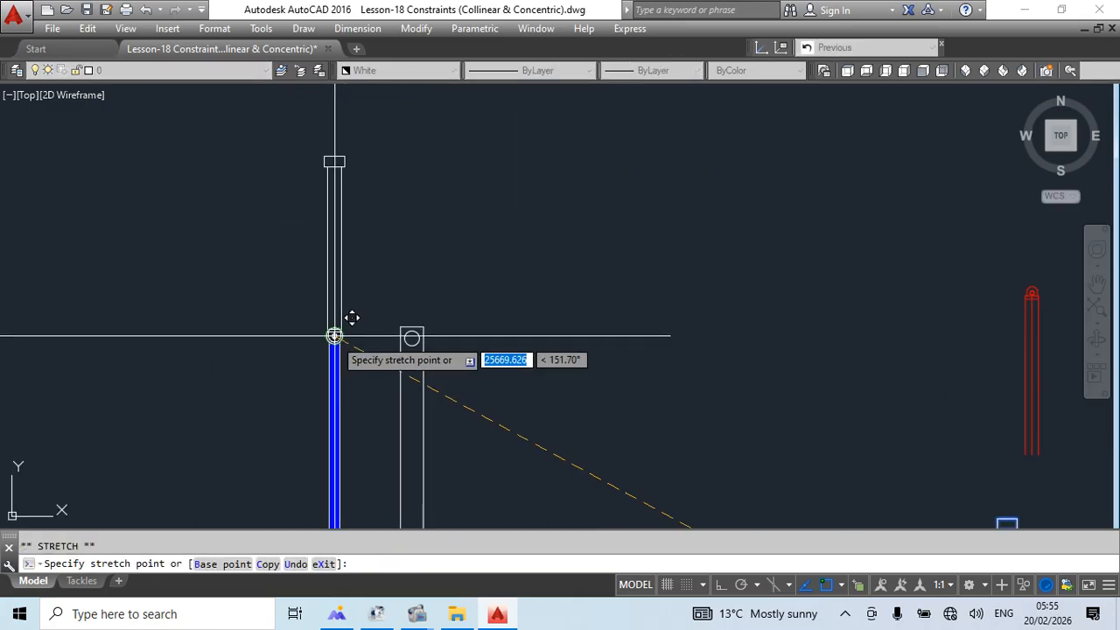
{"action": "key", "text": "Escape"}
Rotate the cylinder about its eye centre with Ortho on until it lies horizontal, pointing toward the white upright bar.
{"action": "type", "text": "ro"}
{"action": "key", "text": "space"}
{"action": "scroll", "coordinate": [329, 317], "scroll_direction": "up", "scroll_amount": 8}
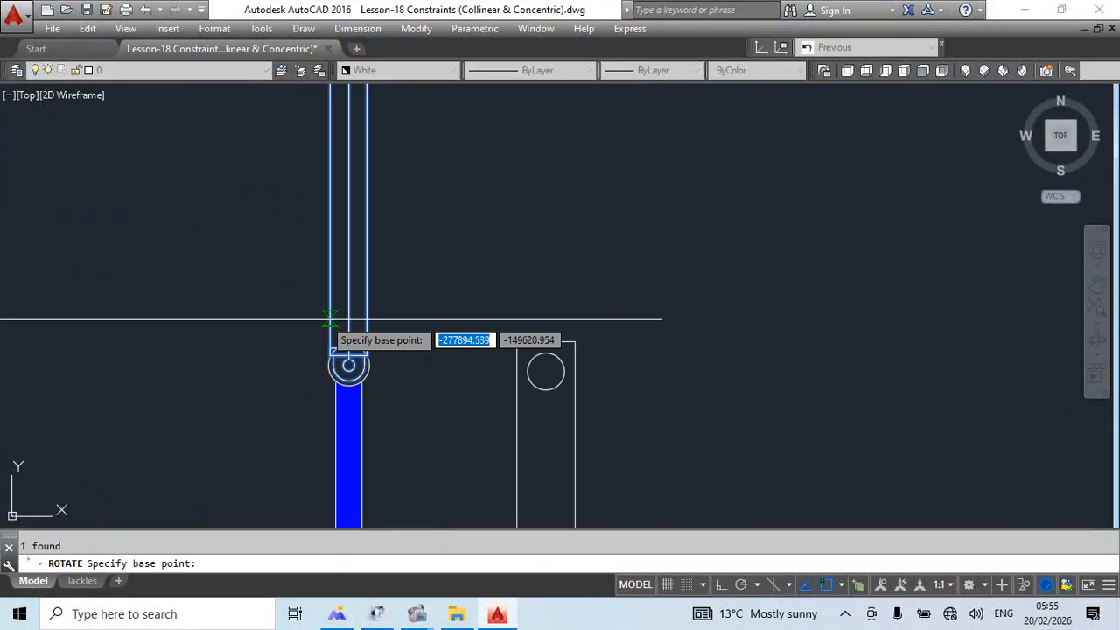
{"action": "left_click", "coordinate": [370, 428]}
{"action": "scroll", "coordinate": [516, 386], "scroll_direction": "down", "scroll_amount": 6}
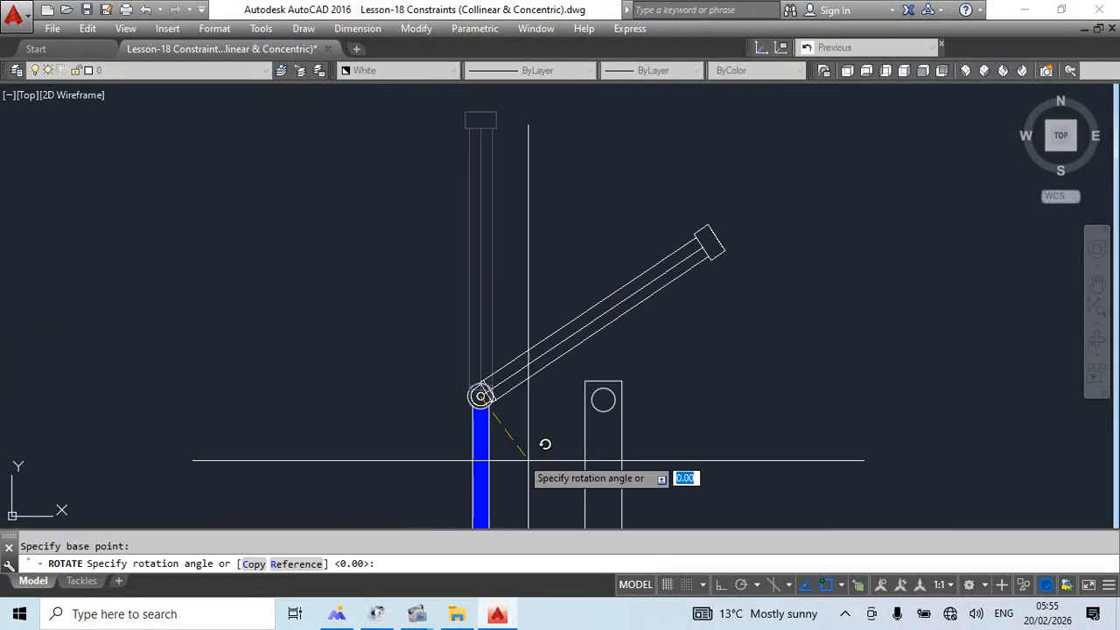
{"action": "left_click", "coordinate": [719, 588]}
{"action": "middle_click_drag", "start_coordinate": [505, 415], "coordinate": [541, 329]}
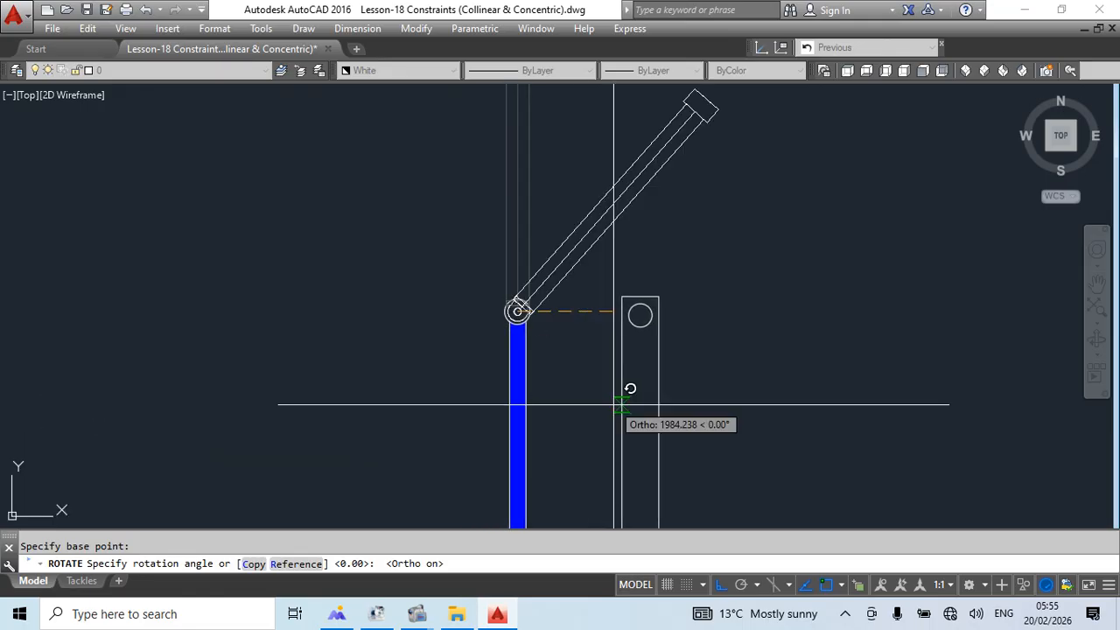
{"action": "left_click", "coordinate": [552, 440]}
{"action": "key", "text": "Escape"}
Move the horizontal cylinder straight up about 1832 units, clear of the blue arm and the white bar.
{"action": "scroll", "coordinate": [591, 291], "scroll_direction": "up", "scroll_amount": 5}
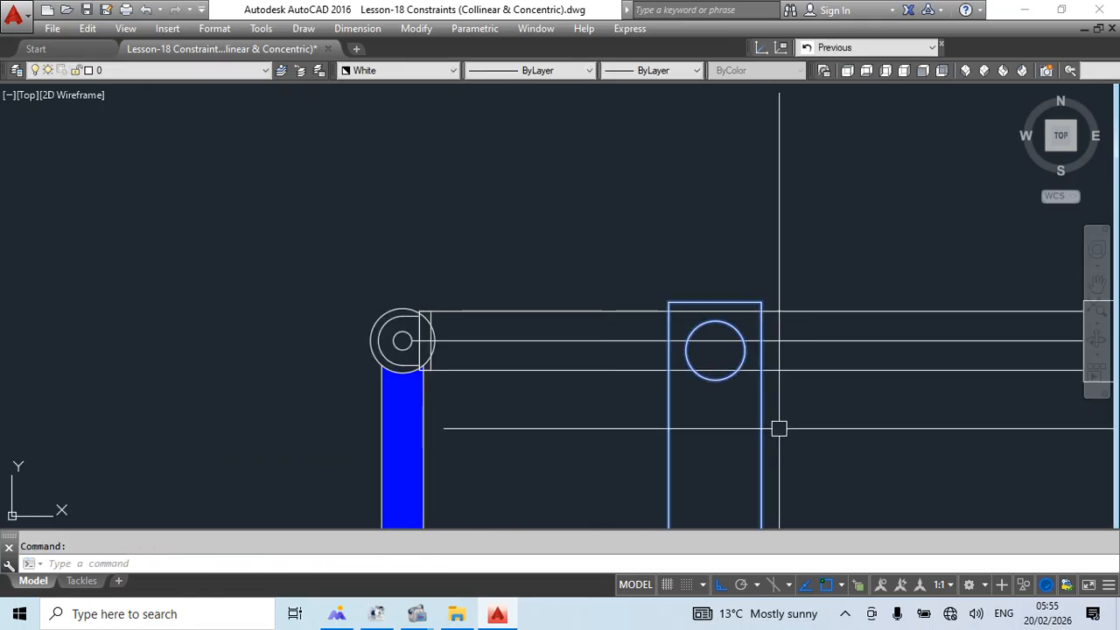
{"action": "scroll", "coordinate": [525, 298], "scroll_direction": "down", "scroll_amount": 2}
{"action": "left_click", "coordinate": [513, 313]}
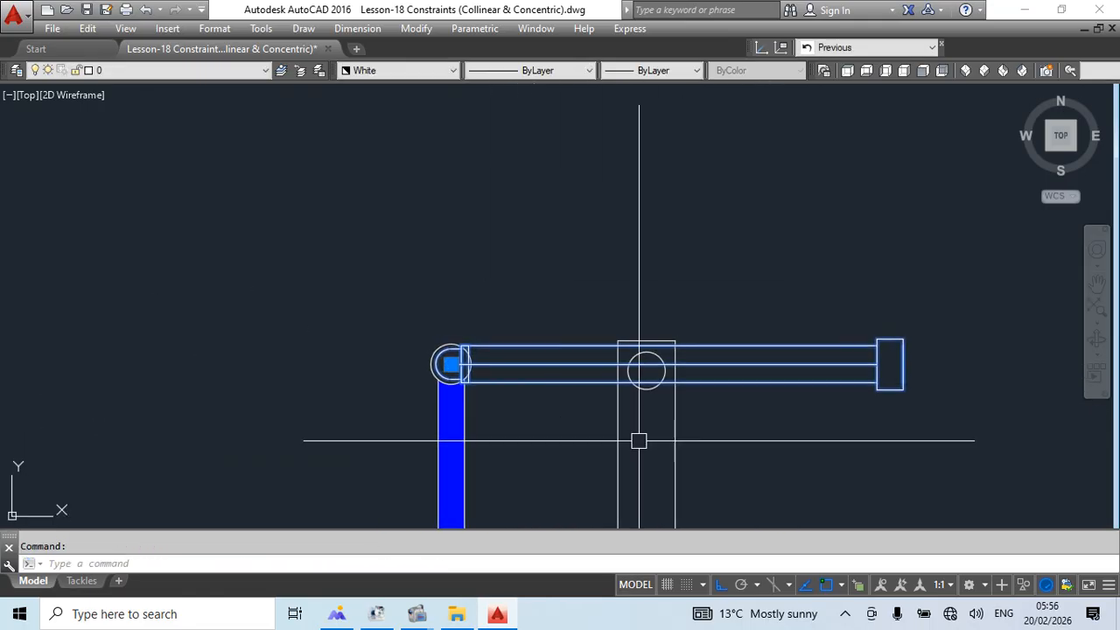
{"action": "middle_click_drag", "start_coordinate": [638, 440], "coordinate": [506, 440]}
{"action": "type", "text": "m"}
{"action": "key", "text": "Return"}
{"action": "left_click", "coordinate": [850, 437]}
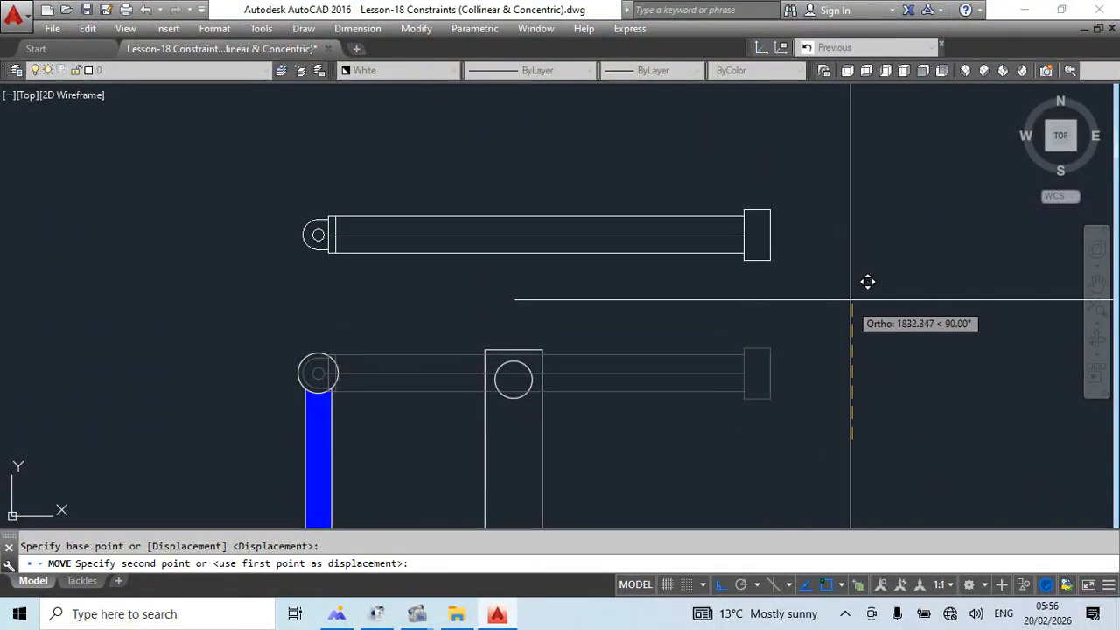
{"action": "left_click", "coordinate": [850, 299]}
{"action": "key", "text": "Escape"}
Explode the horizontal cylinder block into separate objects.
{"action": "left_click", "coordinate": [460, 254]}
{"action": "middle_click_drag", "start_coordinate": [591, 312], "coordinate": [564, 373]}
{"action": "type", "text": "r"}
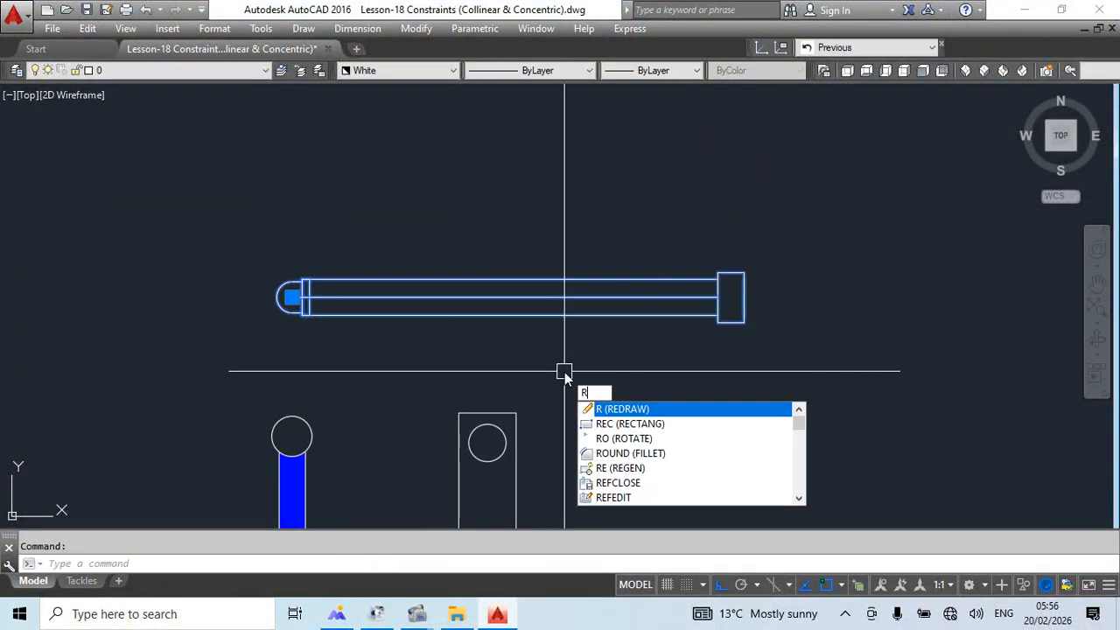
{"action": "key", "text": "Escape"}
{"action": "left_click", "coordinate": [535, 315]}
{"action": "type", "text": "x"}
{"action": "key", "text": "Return"}
{"action": "left_click", "coordinate": [779, 225]}
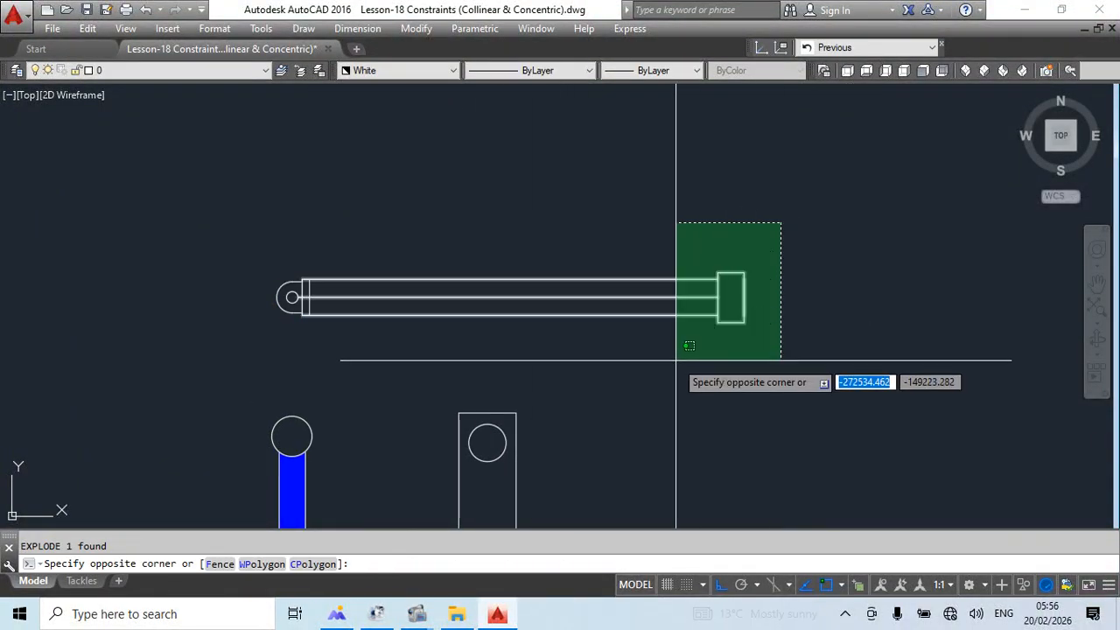
{"action": "key", "text": "Escape"}
Stretch the outer edge of the cylinder's end collar inward to make the collar thinner.
{"action": "left_click", "coordinate": [799, 218]}
{"action": "left_click", "coordinate": [727, 364]}
{"action": "type", "text": "s"}
{"action": "key", "text": "Return"}
{"action": "scroll", "coordinate": [778, 236], "scroll_direction": "up", "scroll_amount": 3}
{"action": "left_click", "coordinate": [851, 206]}
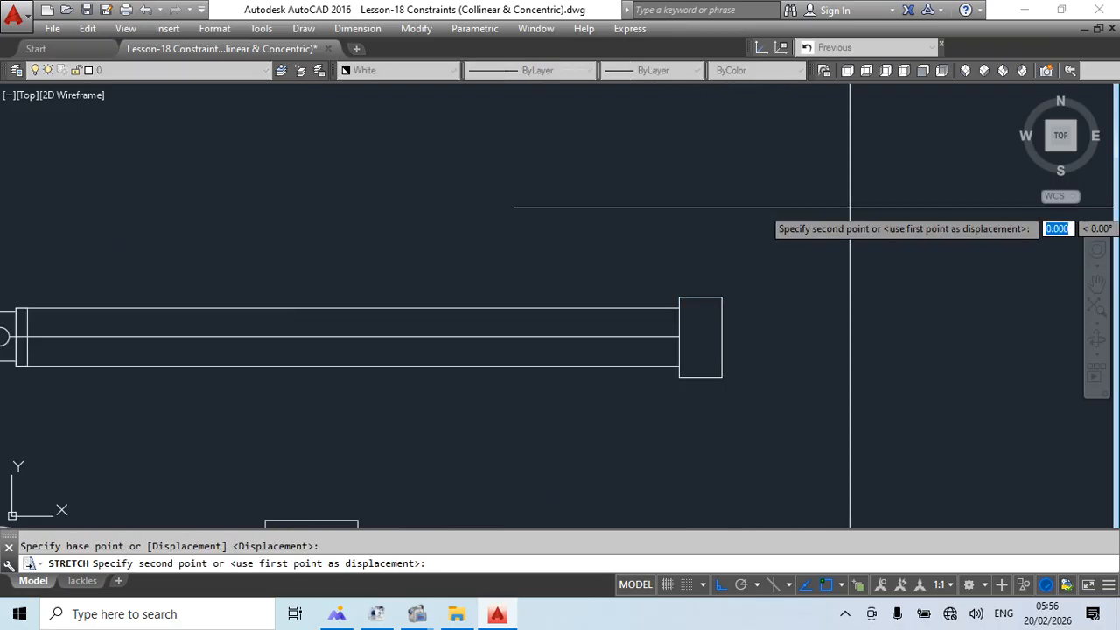
{"action": "left_click", "coordinate": [819, 206]}
Stretch the collar end toward the eye to shorten the cylinder to a small fraction of its length.
{"action": "left_click", "coordinate": [778, 213]}
{"action": "left_click", "coordinate": [607, 441]}
{"action": "type", "text": "s"}
{"action": "key", "text": "Return"}
{"action": "scroll", "coordinate": [779, 219], "scroll_direction": "down", "scroll_amount": 4}
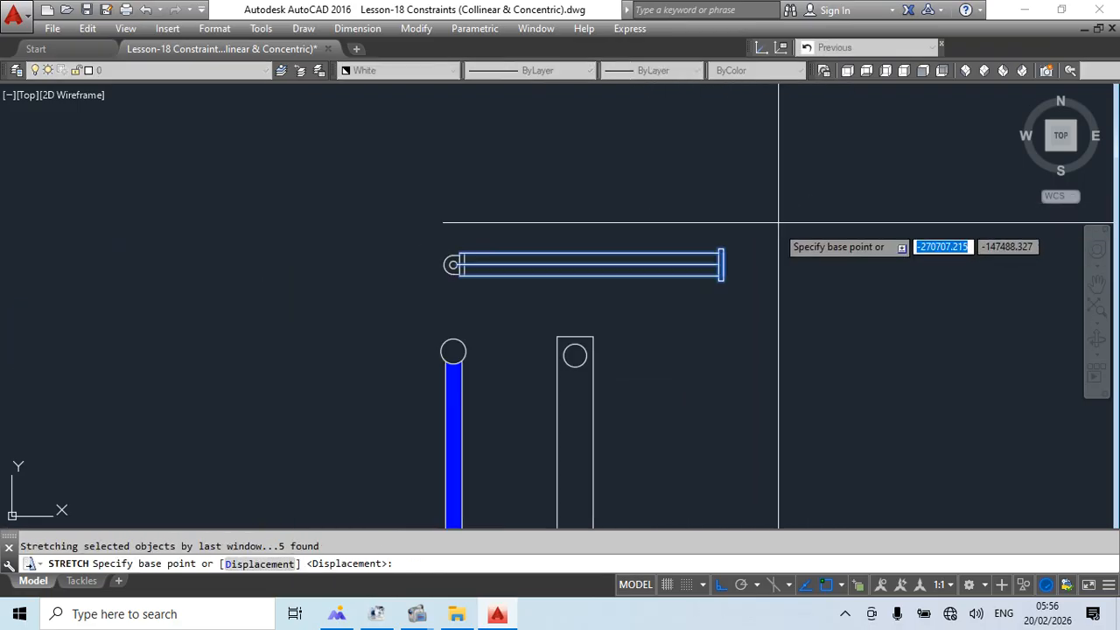
{"action": "left_click", "coordinate": [787, 205]}
{"action": "left_click", "coordinate": [583, 207]}
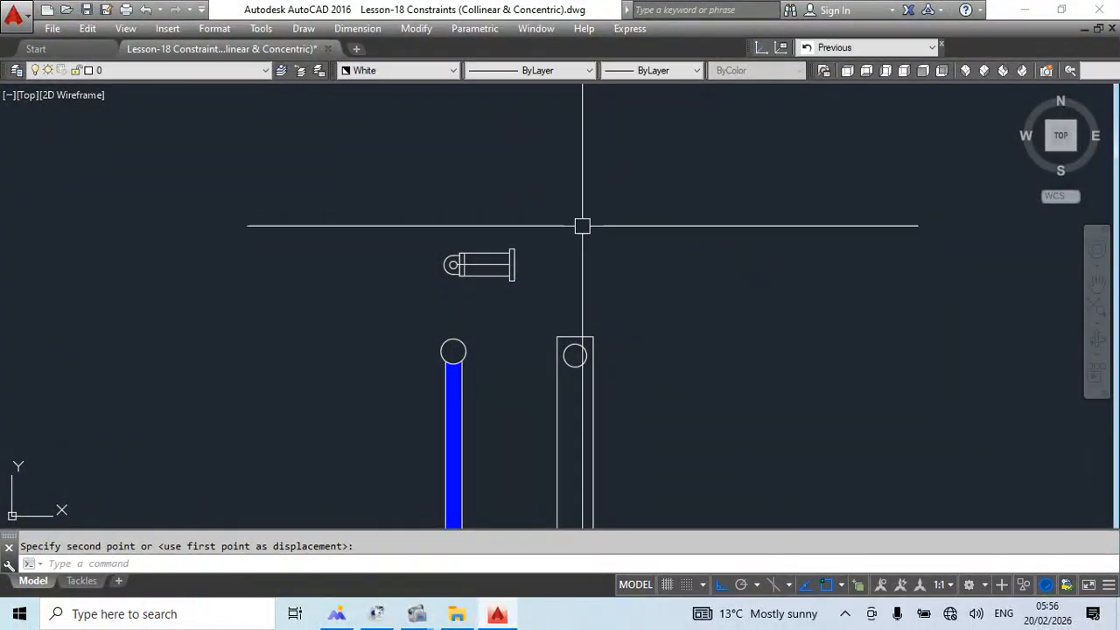
Stretch the rounded eye end of the cylinder slightly outward to lengthen its lug.
{"action": "scroll", "coordinate": [481, 262], "scroll_direction": "up", "scroll_amount": 4}
{"action": "key", "text": "Escape"}
{"action": "left_click", "coordinate": [435, 205]}
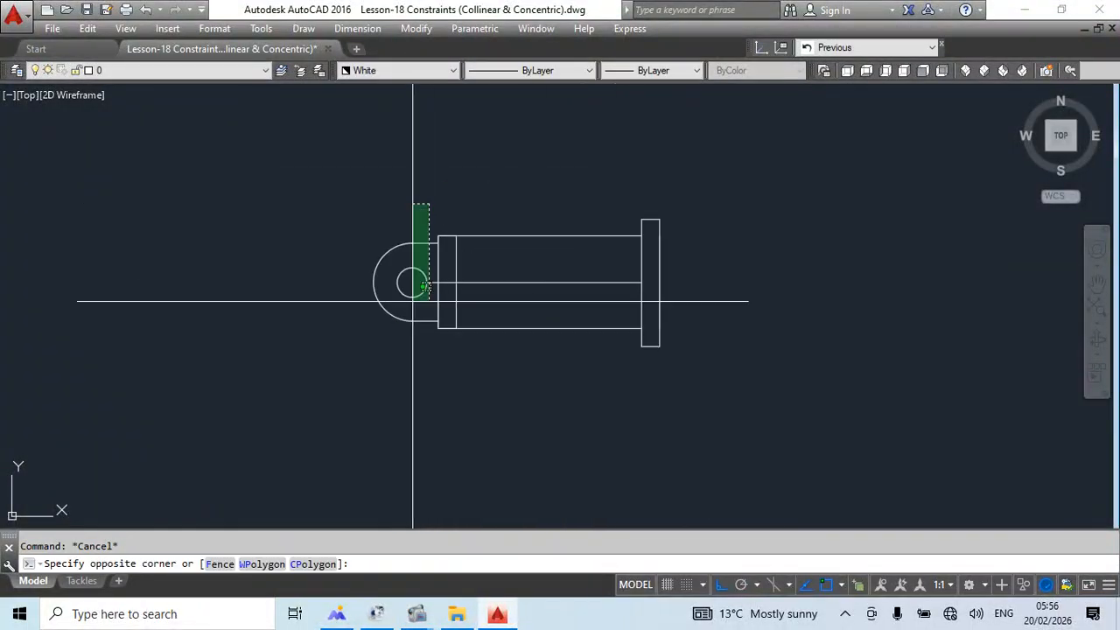
{"action": "left_click", "coordinate": [357, 347]}
{"action": "type", "text": "s"}
{"action": "key", "text": "Return"}
{"action": "left_click", "coordinate": [403, 358]}
{"action": "left_click", "coordinate": [384, 358]}
{"action": "key", "text": "Escape"}
{"action": "scroll", "coordinate": [543, 213], "scroll_direction": "down", "scroll_amount": 4}
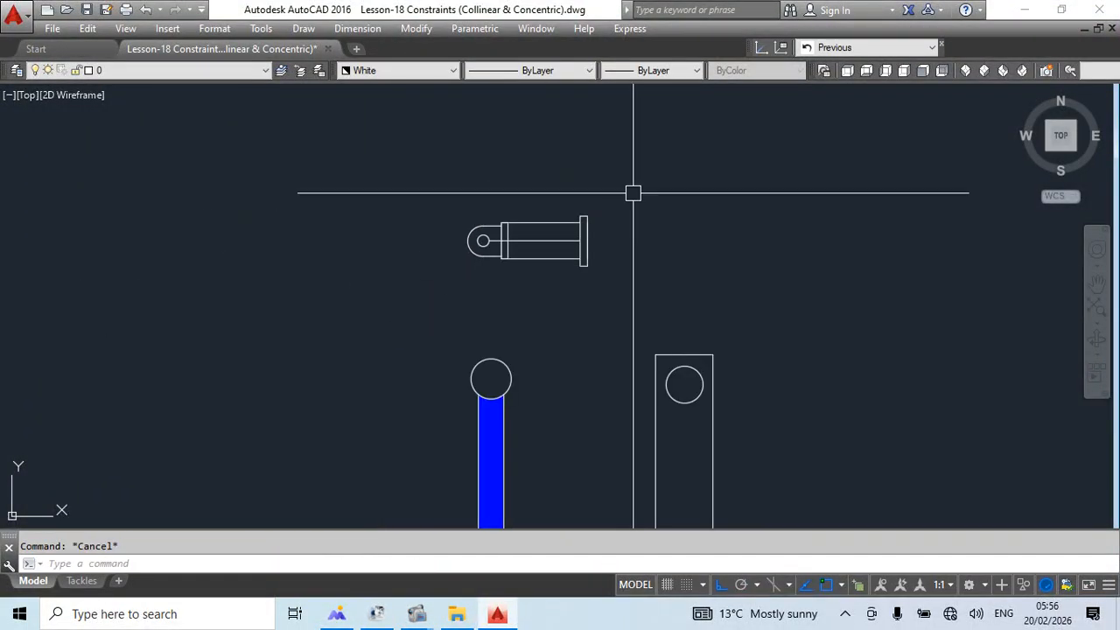
Move the shortened cylinder from its eye centre to the centre of the circle on top of the blue arm.
{"action": "left_click", "coordinate": [633, 193]}
{"action": "left_click", "coordinate": [443, 338]}
{"action": "middle_click_drag", "start_coordinate": [591, 339], "coordinate": [555, 315]}
{"action": "type", "text": "m"}
{"action": "key", "text": "Return"}
{"action": "scroll", "coordinate": [443, 216], "scroll_direction": "up", "scroll_amount": 4}
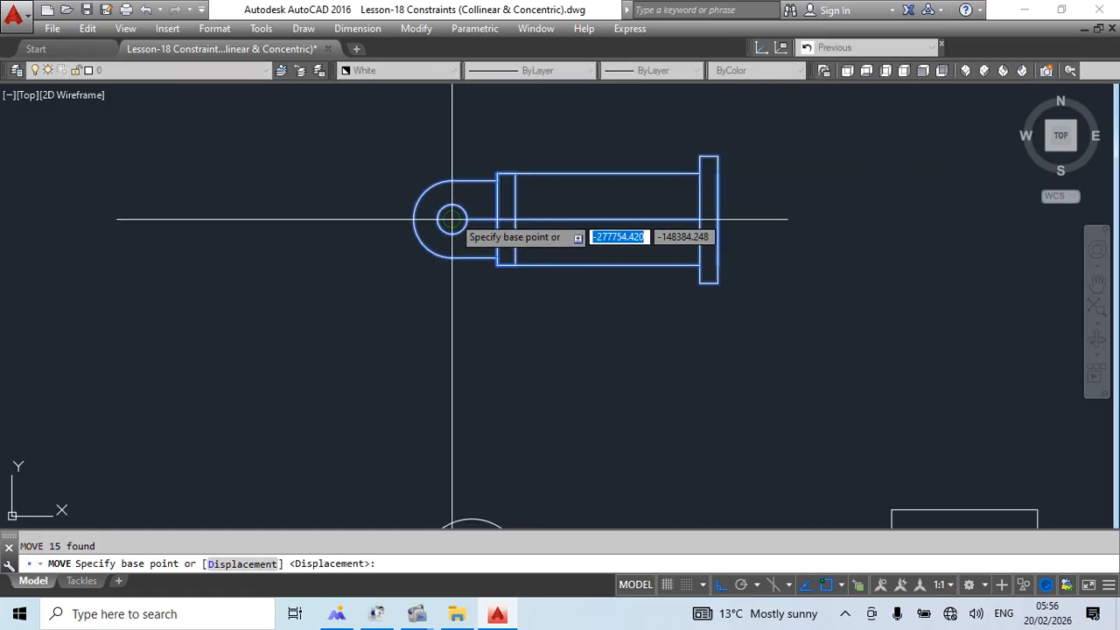
{"action": "left_click", "coordinate": [452, 218]}
{"action": "scroll", "coordinate": [482, 187], "scroll_direction": "down", "scroll_amount": 6}
{"action": "scroll", "coordinate": [479, 274], "scroll_direction": "up", "scroll_amount": 6}
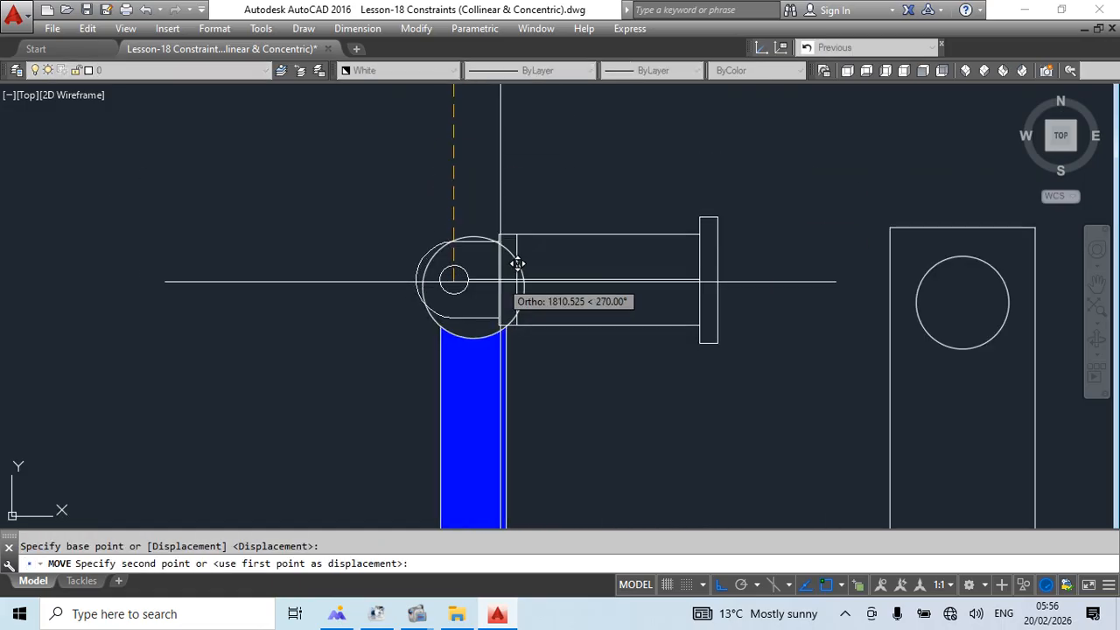
{"action": "left_click", "coordinate": [477, 281]}
{"action": "scroll", "coordinate": [653, 388], "scroll_direction": "down", "scroll_amount": 2}
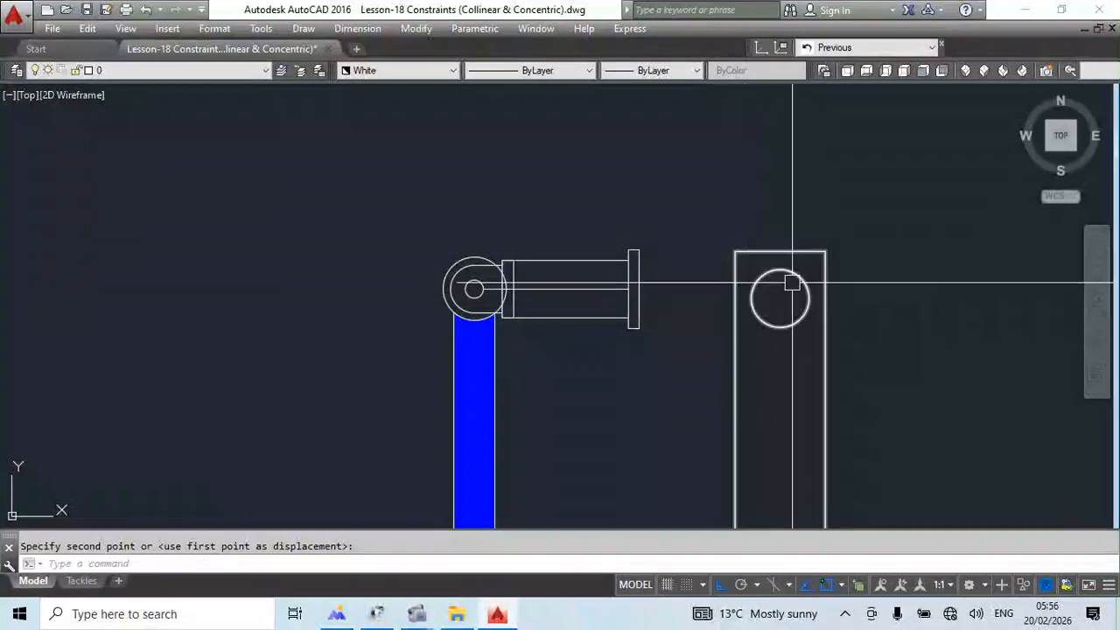
Move the copied red rod by its eye centre onto the circle at the upper end of the white upright bar.
{"action": "scroll", "coordinate": [524, 242], "scroll_direction": "down", "scroll_amount": 8}
{"action": "middle_click_drag", "start_coordinate": [668, 307], "coordinate": [530, 311]}
{"action": "middle_click_drag", "start_coordinate": [921, 349], "coordinate": [741, 370]}
{"action": "left_click", "coordinate": [687, 214]}
{"action": "left_click", "coordinate": [631, 293]}
{"action": "left_click", "coordinate": [643, 257]}
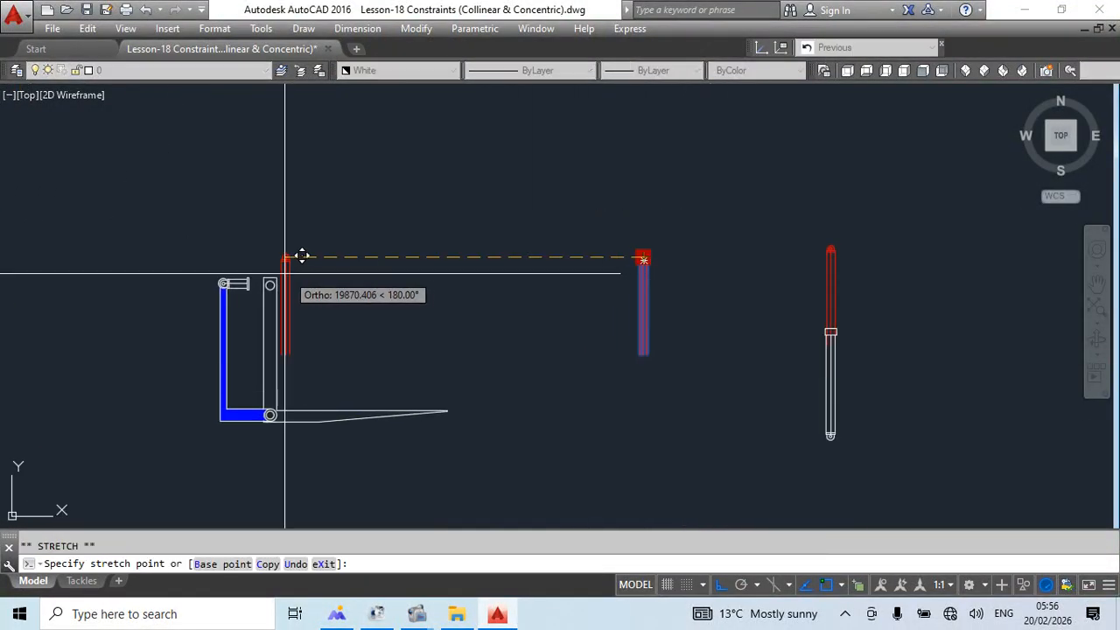
{"action": "scroll", "coordinate": [263, 284], "scroll_direction": "up", "scroll_amount": 5}
{"action": "scroll", "coordinate": [292, 250], "scroll_direction": "down", "scroll_amount": 1}
{"action": "key", "text": "Escape"}
{"action": "middle_click_drag", "start_coordinate": [351, 283], "coordinate": [398, 306]}
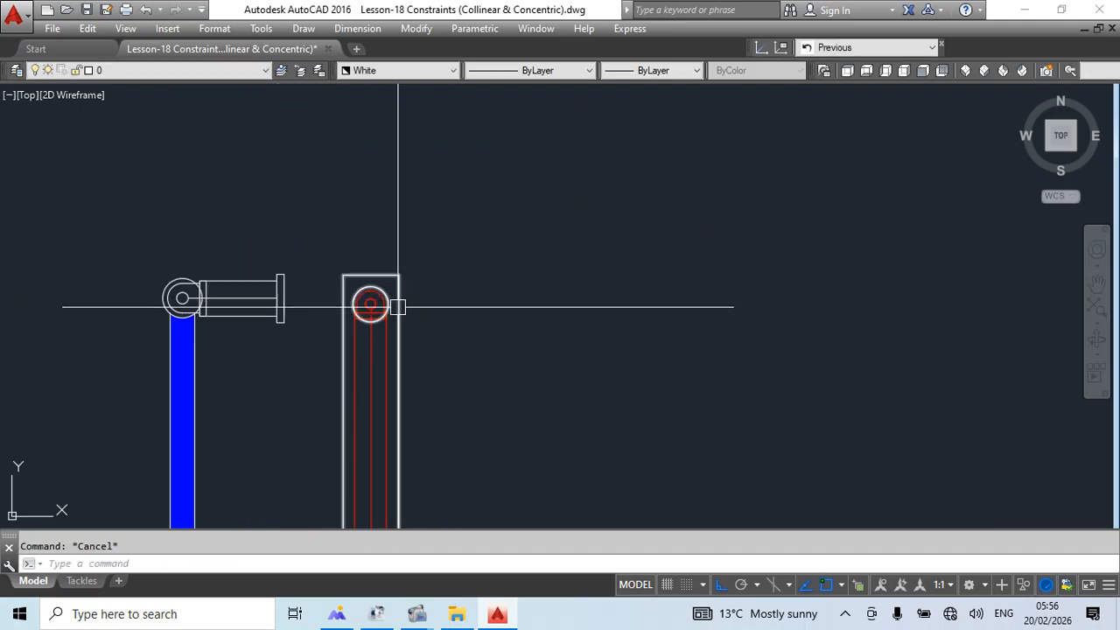
Rotate the red rod about its eye centre until it lies horizontal, pointing back across the cylinder.
{"action": "middle_click_drag", "start_coordinate": [448, 272], "coordinate": [540, 303]}
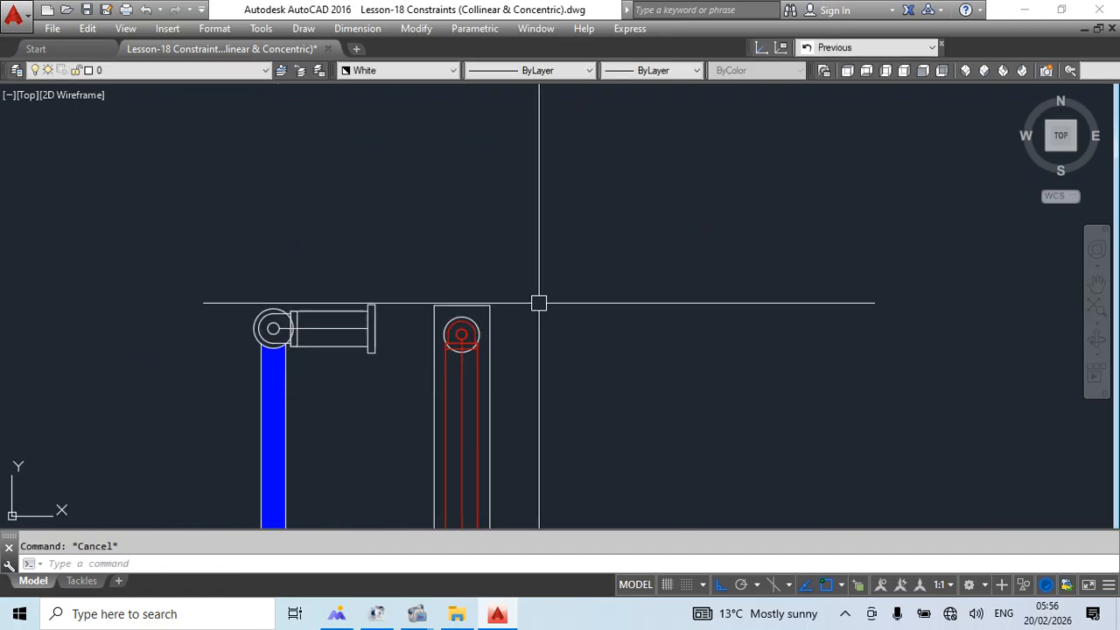
{"action": "left_click", "coordinate": [459, 385]}
{"action": "middle_click_drag", "start_coordinate": [459, 418], "coordinate": [468, 370]}
{"action": "key", "text": "Return"}
{"action": "scroll", "coordinate": [469, 290], "scroll_direction": "up", "scroll_amount": 8}
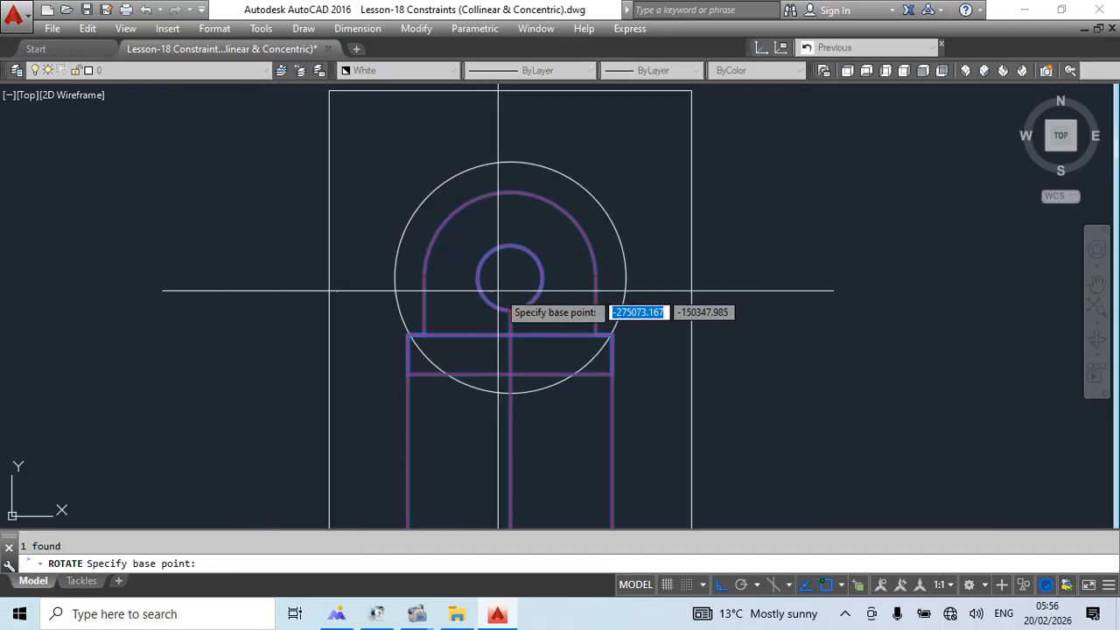
{"action": "left_click", "coordinate": [536, 278]}
{"action": "scroll", "coordinate": [600, 364], "scroll_direction": "down", "scroll_amount": 5}
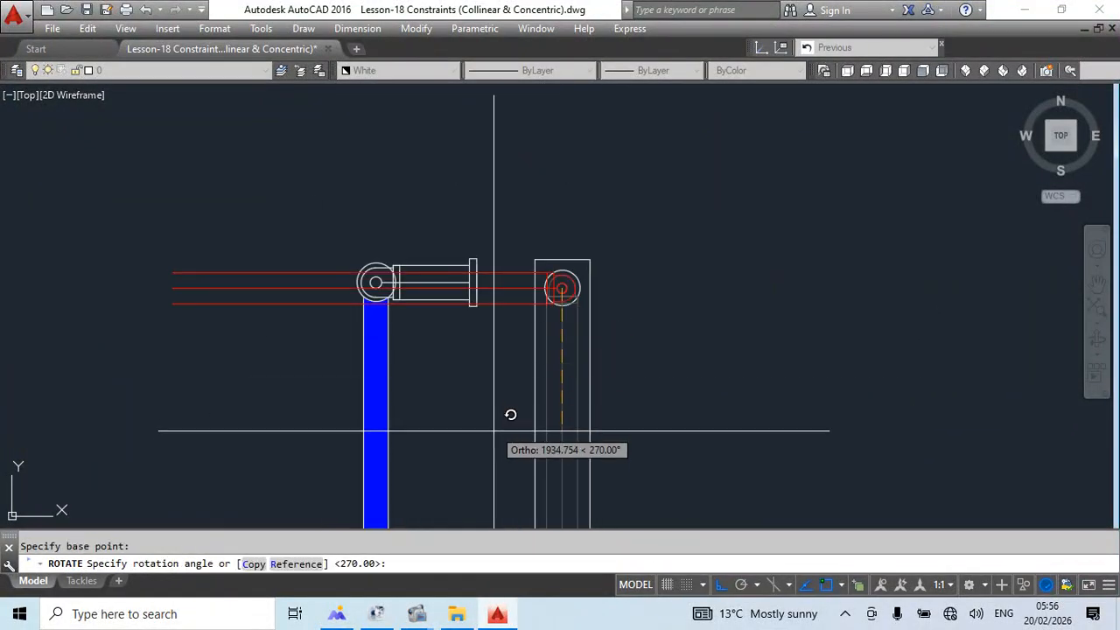
{"action": "scroll", "coordinate": [492, 370], "scroll_direction": "up", "scroll_amount": 6}
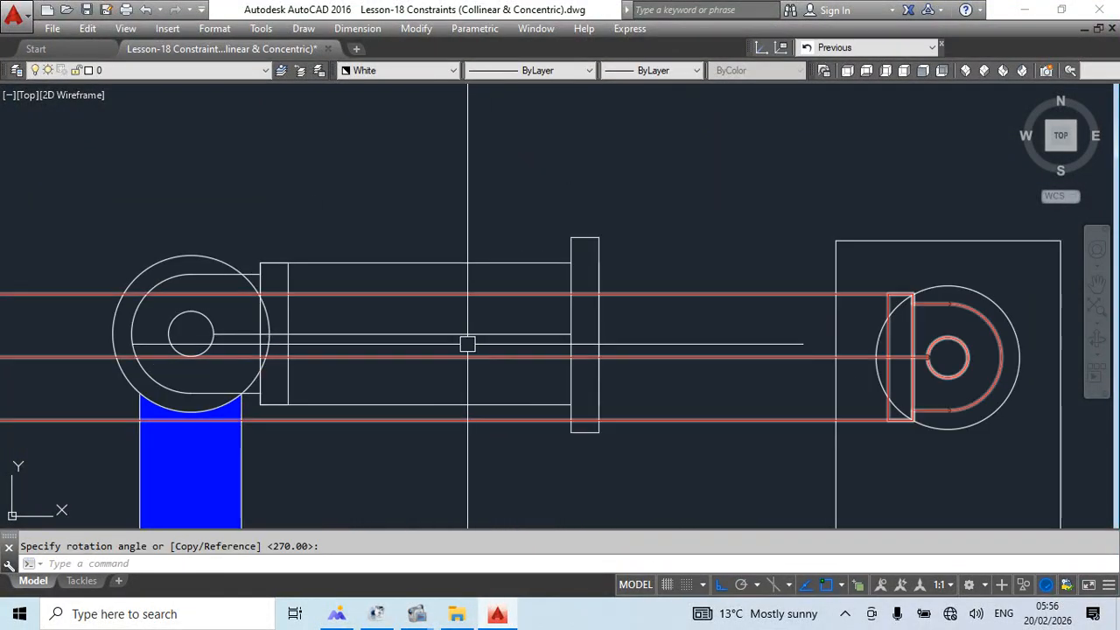
{"action": "left_click", "coordinate": [467, 343]}
Define the white cylinder as a block named JackA with its base point at the centre of its eye.
{"action": "scroll", "coordinate": [412, 263], "scroll_direction": "down", "scroll_amount": 4}
{"action": "left_click", "coordinate": [358, 231]}
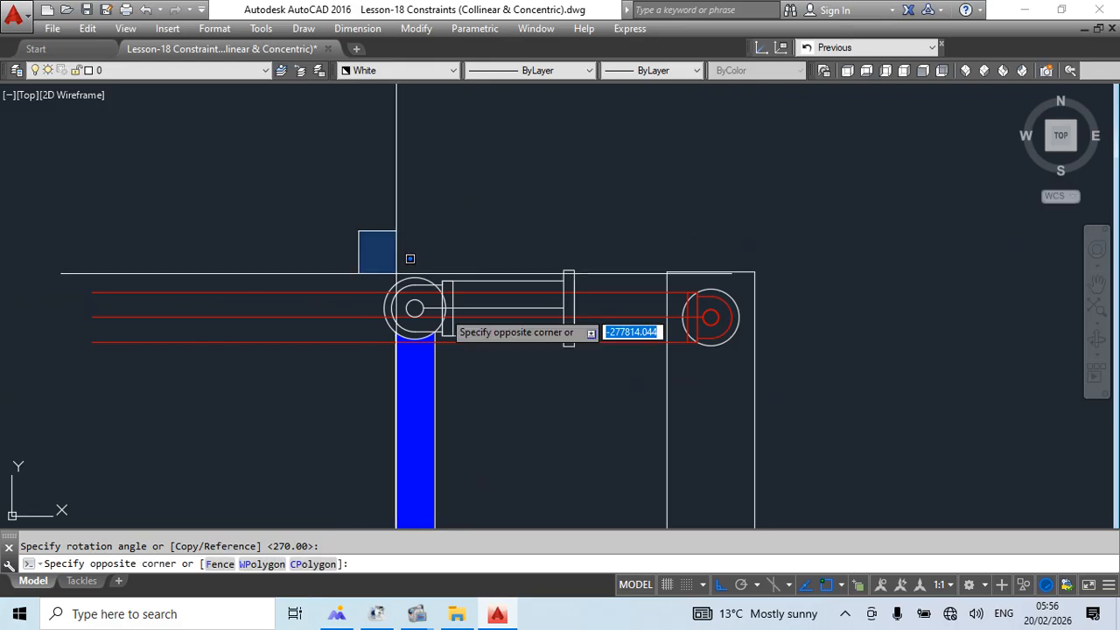
{"action": "left_click", "coordinate": [626, 376]}
{"action": "type", "text": "b"}
{"action": "key", "text": "Return"}
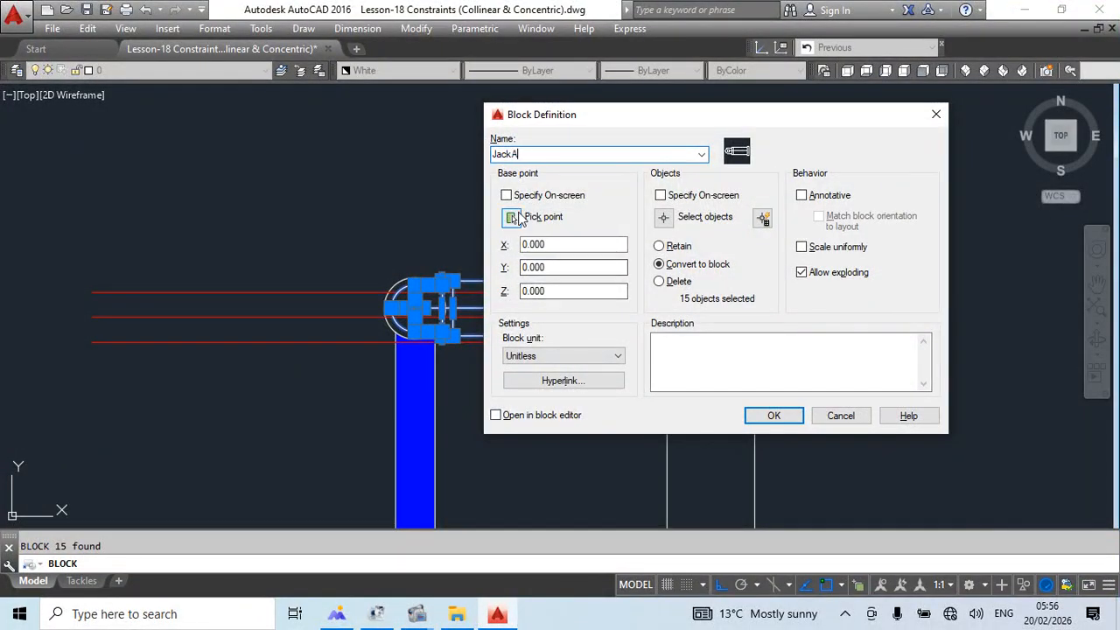
{"action": "left_click", "coordinate": [515, 217]}
{"action": "scroll", "coordinate": [417, 302], "scroll_direction": "up", "scroll_amount": 2}
{"action": "left_click", "coordinate": [415, 301]}
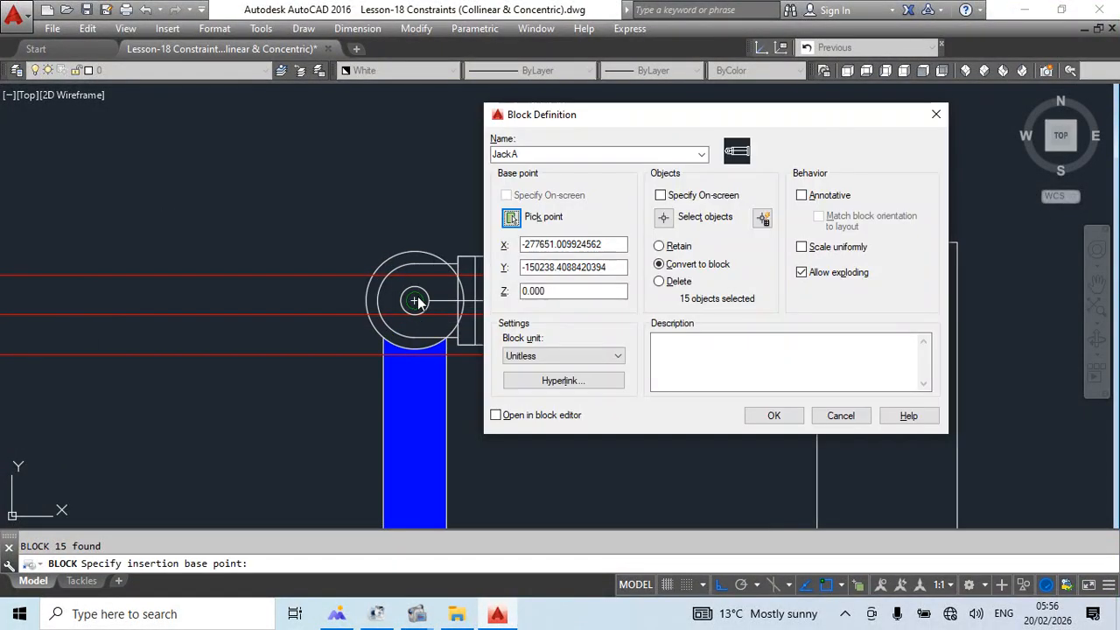
{"action": "left_click", "coordinate": [770, 425]}
{"action": "scroll", "coordinate": [525, 322], "scroll_direction": "down", "scroll_amount": 2}
{"action": "key", "text": "Escape"}
{"action": "scroll", "coordinate": [558, 278], "scroll_direction": "up", "scroll_amount": 2}
{"action": "left_click", "coordinate": [557, 276]}
{"action": "key", "text": "Escape"}
Move the horizontal red rod straight up, clear of the cylinder and the white upright bar.
{"action": "middle_click_drag", "start_coordinate": [696, 377], "coordinate": [569, 378]}
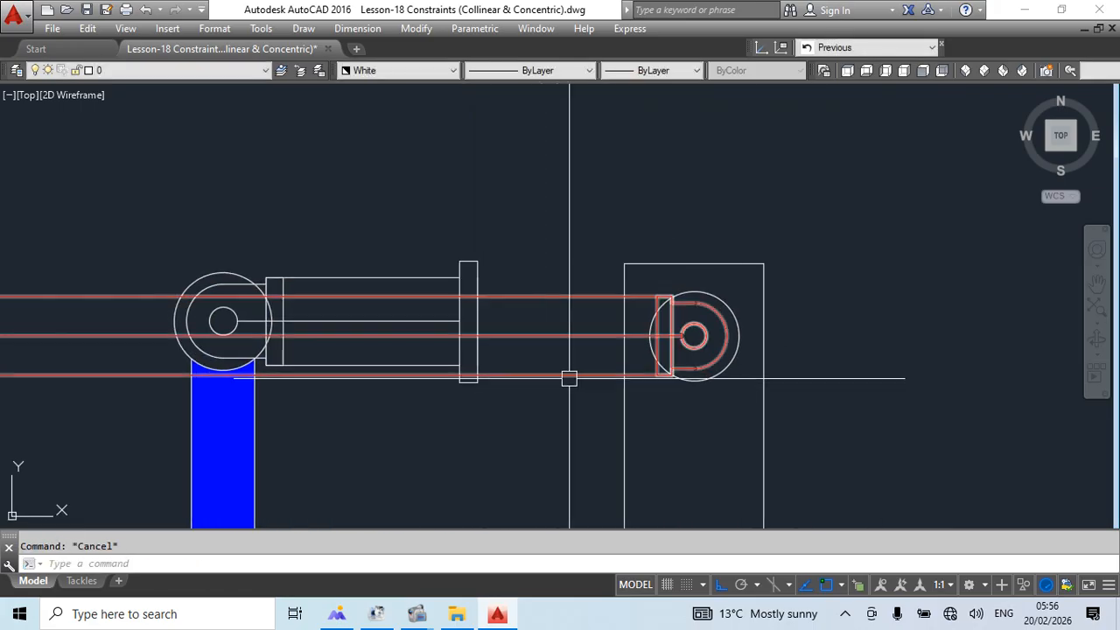
{"action": "scroll", "coordinate": [556, 295], "scroll_direction": "down", "scroll_amount": 2}
{"action": "left_click", "coordinate": [367, 281]}
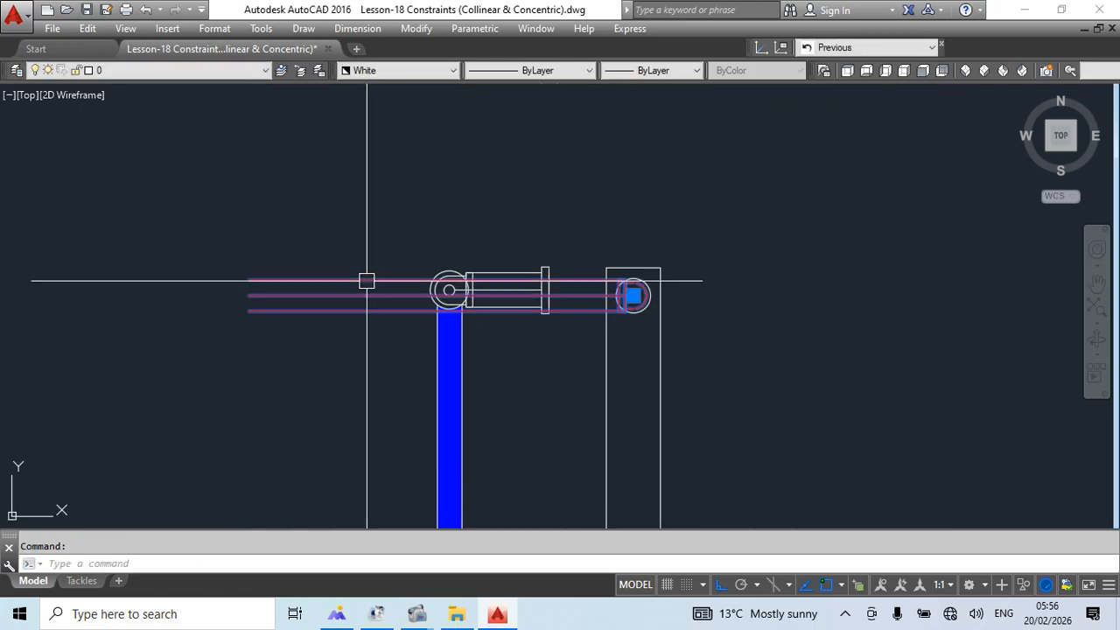
{"action": "middle_click_drag", "start_coordinate": [678, 312], "coordinate": [644, 357]}
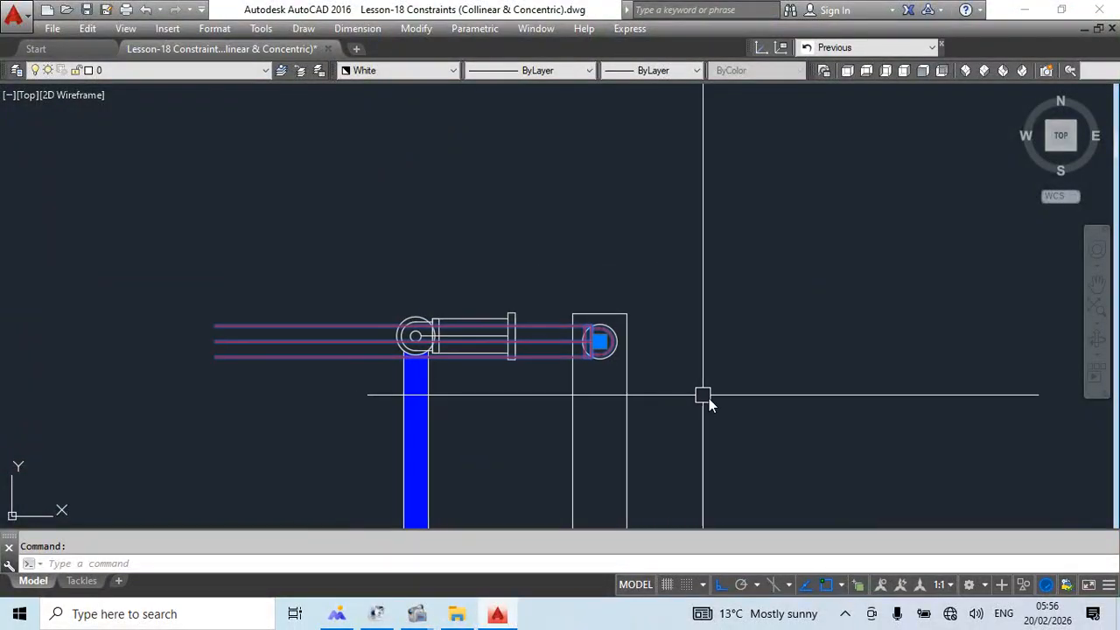
{"action": "type", "text": "m"}
{"action": "key", "text": "Return"}
{"action": "left_click", "coordinate": [716, 411]}
{"action": "left_click", "coordinate": [724, 303]}
{"action": "key", "text": "Escape"}
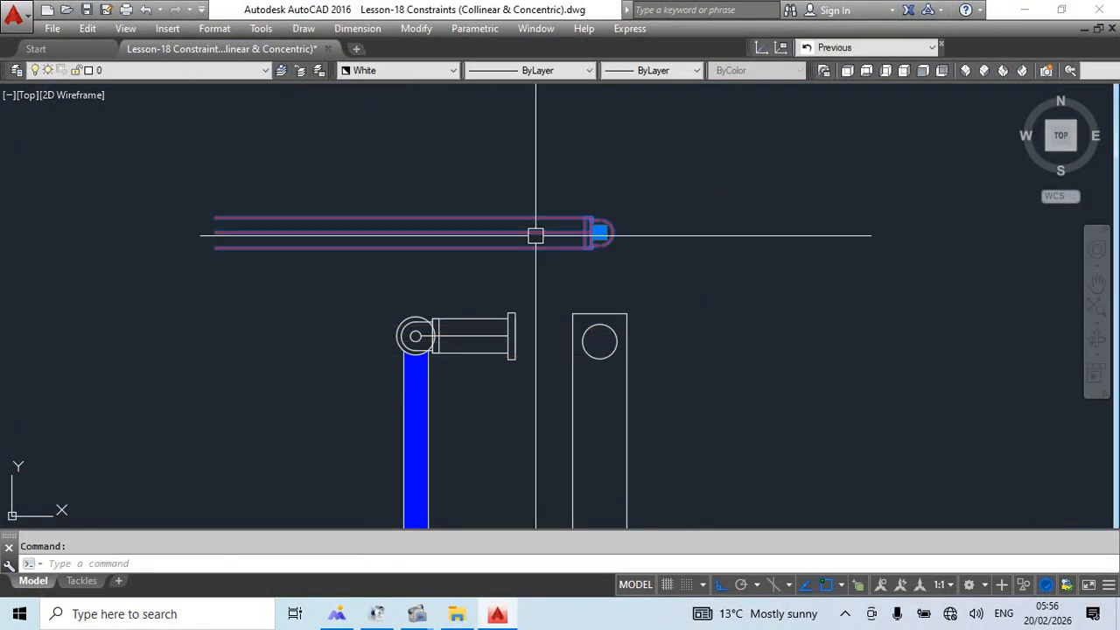
Explode the red rod and stretch its rounded eye end slightly outward to lengthen its lug.
{"action": "scroll", "coordinate": [588, 221], "scroll_direction": "up", "scroll_amount": 4}
{"action": "left_click", "coordinate": [688, 160]}
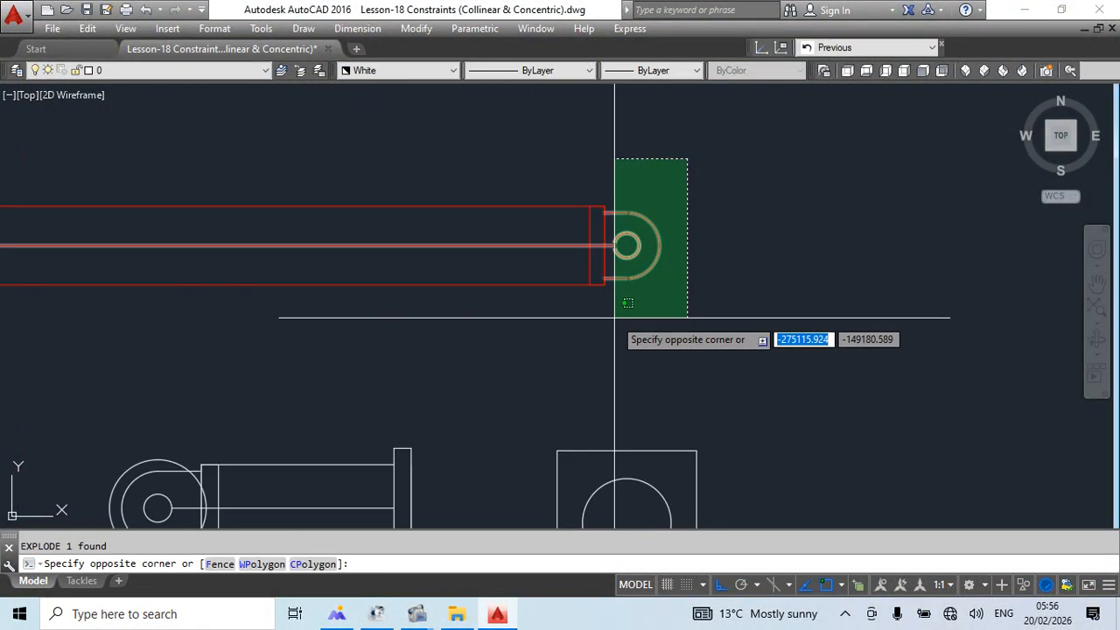
{"action": "left_click", "coordinate": [615, 320]}
{"action": "type", "text": "s"}
{"action": "key", "text": "Return"}
{"action": "left_click", "coordinate": [627, 325]}
{"action": "scroll", "coordinate": [525, 289], "scroll_direction": "down", "scroll_amount": 4}
{"action": "key", "text": "Escape"}
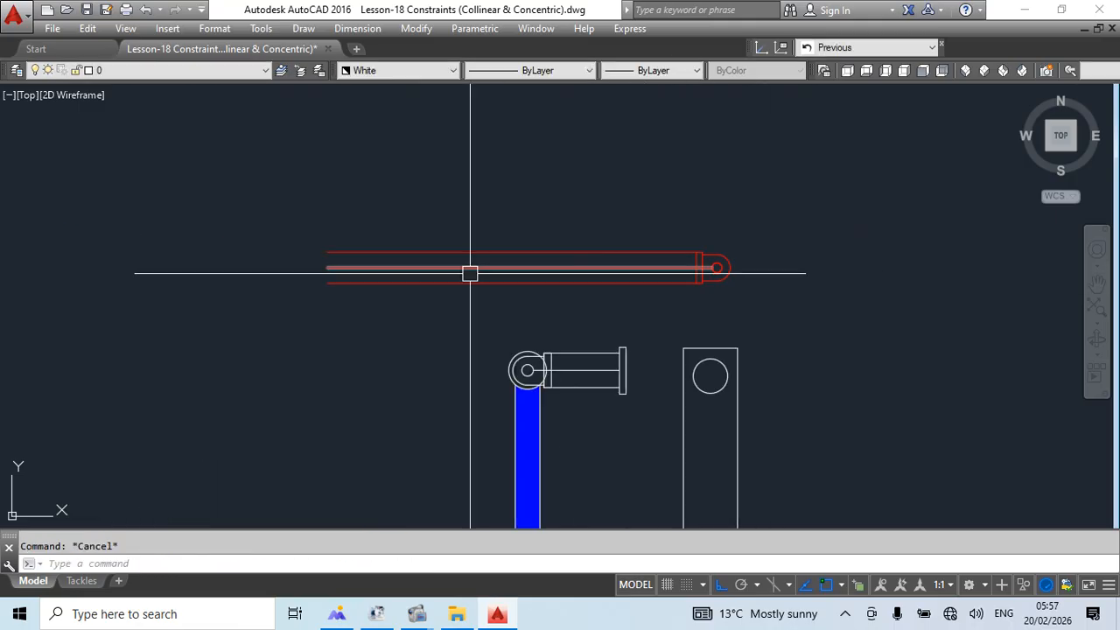
Draw a vertical guide line from the cylinder's centreline, just short of the flange, up past the red rod.
{"action": "scroll", "coordinate": [615, 405], "scroll_direction": "up", "scroll_amount": 2}
{"action": "scroll", "coordinate": [610, 385], "scroll_direction": "up", "scroll_amount": 5}
{"action": "type", "text": "l"}
{"action": "key", "text": "Return"}
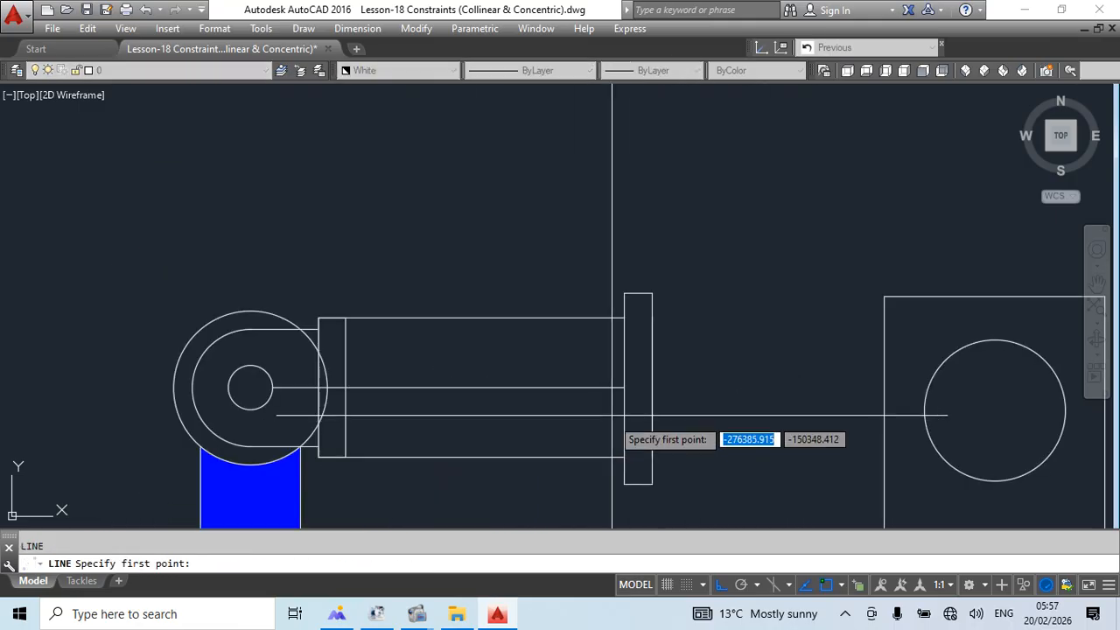
{"action": "left_click", "coordinate": [605, 387]}
{"action": "scroll", "coordinate": [611, 262], "scroll_direction": "down", "scroll_amount": 6}
{"action": "middle_click_drag", "start_coordinate": [668, 225], "coordinate": [638, 435]}
{"action": "left_click", "coordinate": [703, 164]}
{"action": "key", "text": "Escape"}
{"action": "key", "text": "Escape"}
Stretch the open end of the red rod horizontally to the vertical guide line to shorten the rod.
{"action": "left_click", "coordinate": [342, 358]}
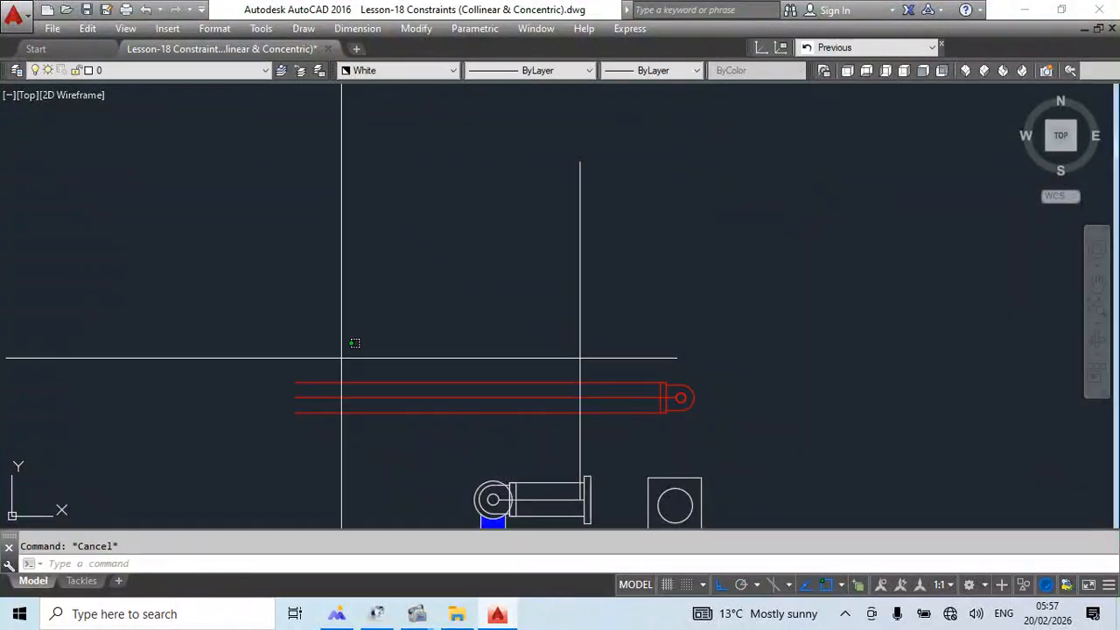
{"action": "left_click", "coordinate": [270, 458]}
{"action": "type", "text": "s"}
{"action": "key", "text": "Return"}
{"action": "left_click", "coordinate": [295, 398]}
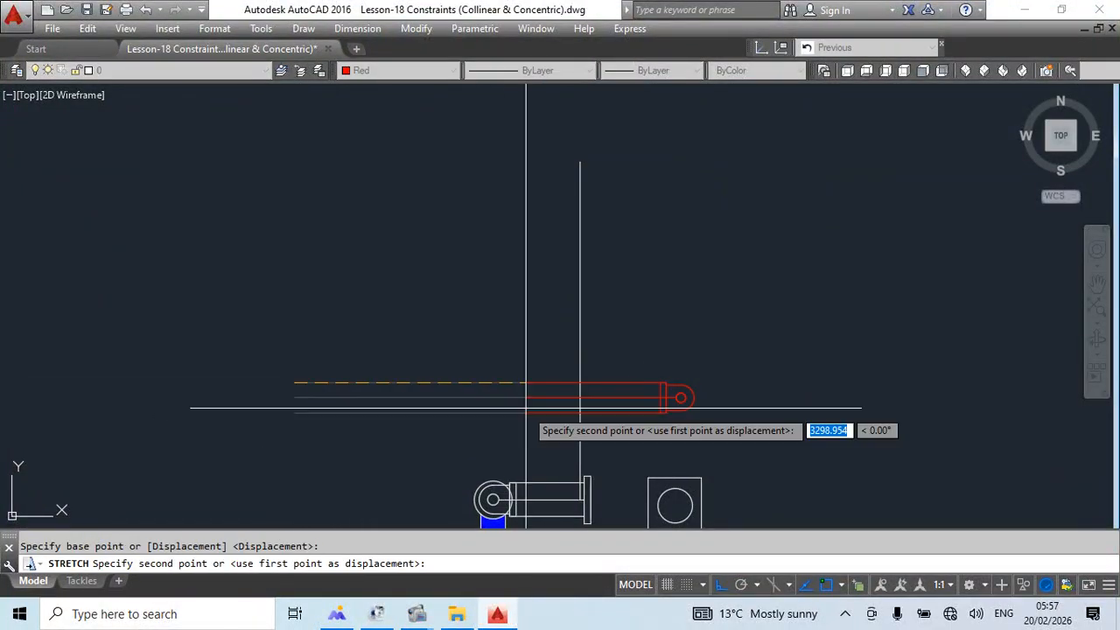
{"action": "left_click", "coordinate": [581, 398]}
{"action": "key", "text": "Escape"}
Erase the vertical guide line that crosses the end of the red rod.
{"action": "middle_click_drag", "start_coordinate": [689, 473], "coordinate": [633, 418]}
{"action": "left_click", "coordinate": [580, 215]}
{"action": "left_click", "coordinate": [458, 277]}
{"action": "type", "text": "e"}
{"action": "key", "text": "Return"}
Define the shortened red rod as a block named JackB with its base point at the centre of its eye.
{"action": "left_click", "coordinate": [679, 278]}
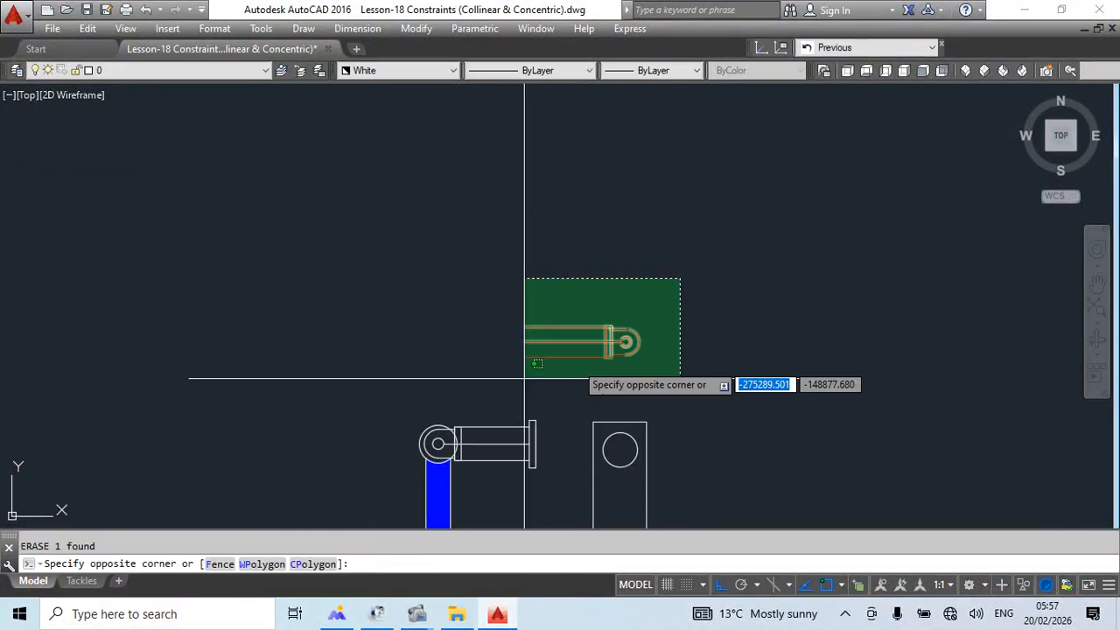
{"action": "left_click", "coordinate": [474, 383]}
{"action": "type", "text": "b"}
{"action": "key", "text": "Return"}
{"action": "type", "text": "sd"}
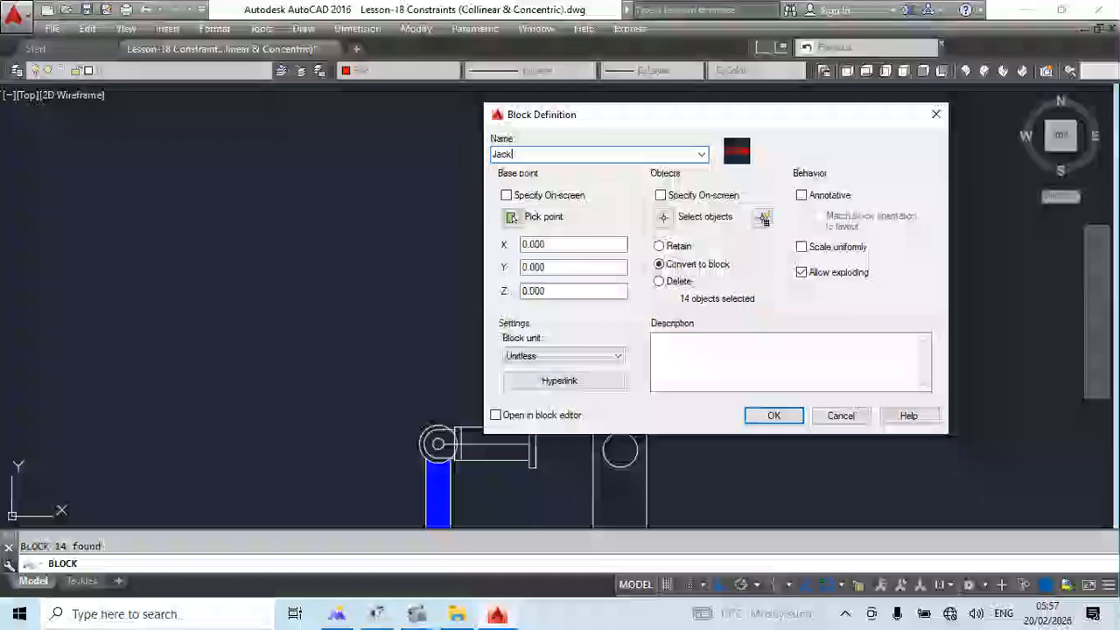
{"action": "left_click", "coordinate": [511, 218]}
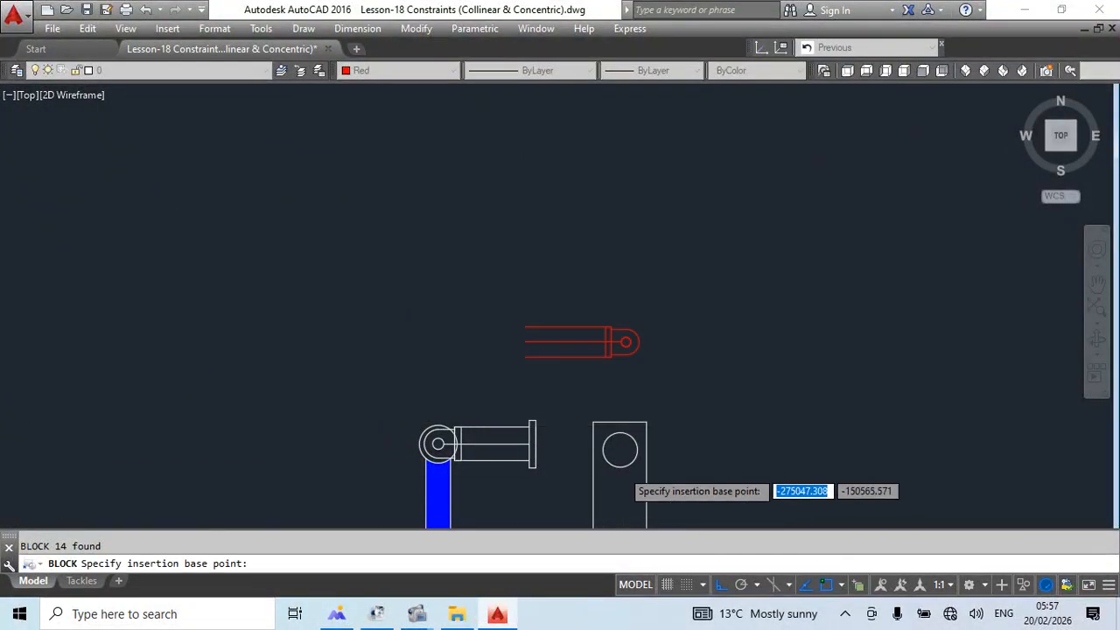
{"action": "scroll", "coordinate": [624, 346], "scroll_direction": "up", "scroll_amount": 6}
{"action": "left_click", "coordinate": [630, 276]}
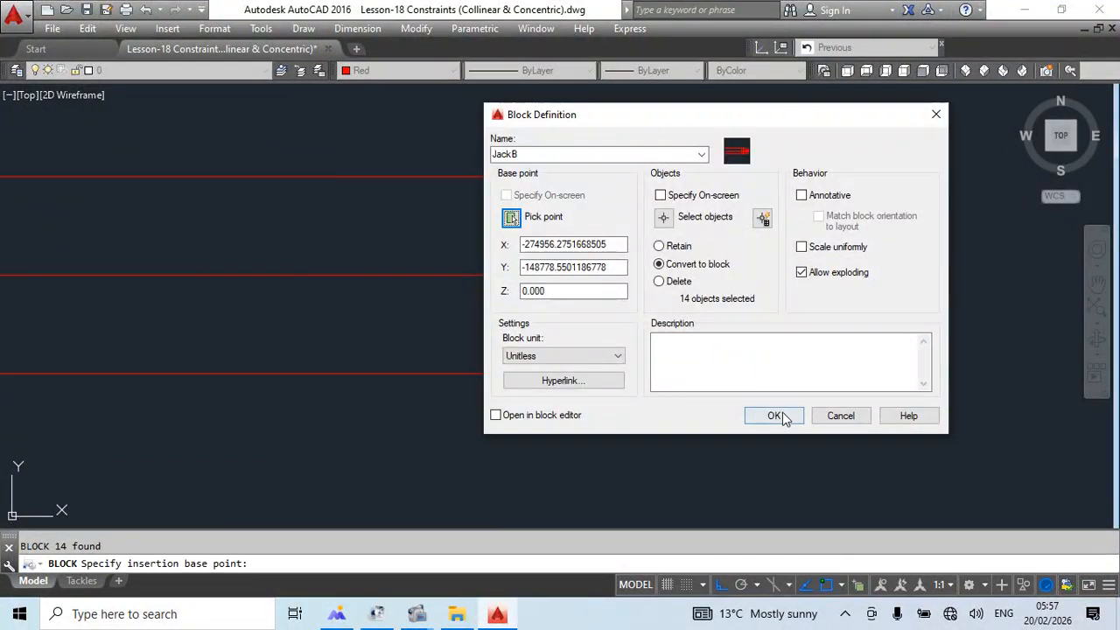
{"action": "left_click", "coordinate": [782, 415]}
Move the JackB block from its eye centre to the centre of the circle on top of the white upright bar.
{"action": "scroll", "coordinate": [597, 249], "scroll_direction": "down", "scroll_amount": 6}
{"action": "left_click", "coordinate": [632, 247]}
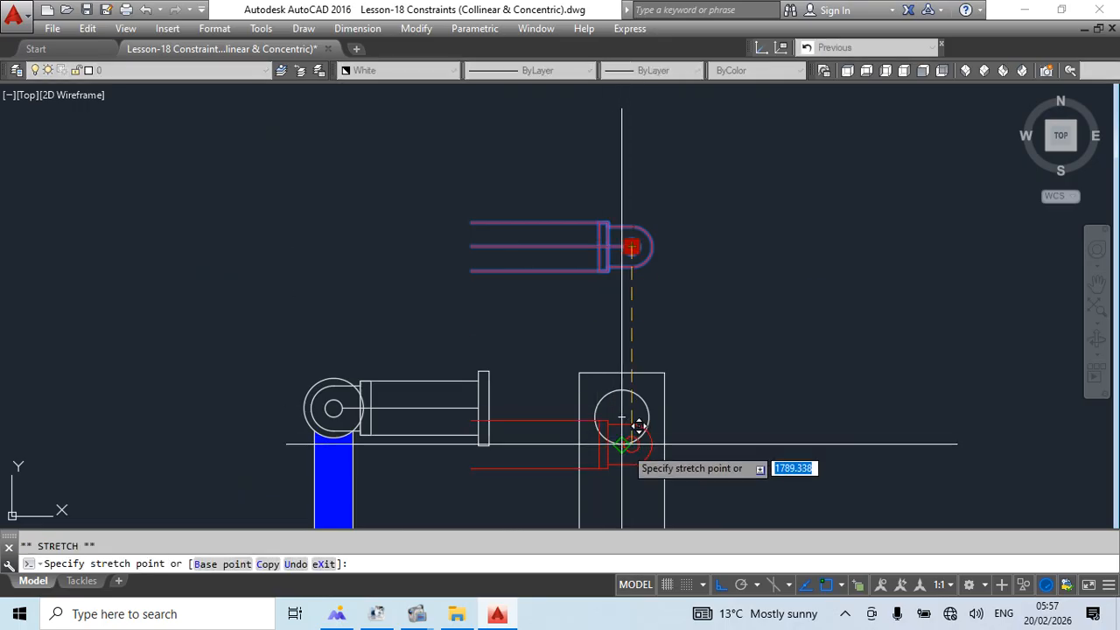
{"action": "left_click", "coordinate": [621, 417]}
{"action": "key", "text": "Escape"}
{"action": "scroll", "coordinate": [570, 415], "scroll_direction": "up", "scroll_amount": 2}
{"action": "middle_click_drag", "start_coordinate": [570, 415], "coordinate": [617, 293]}
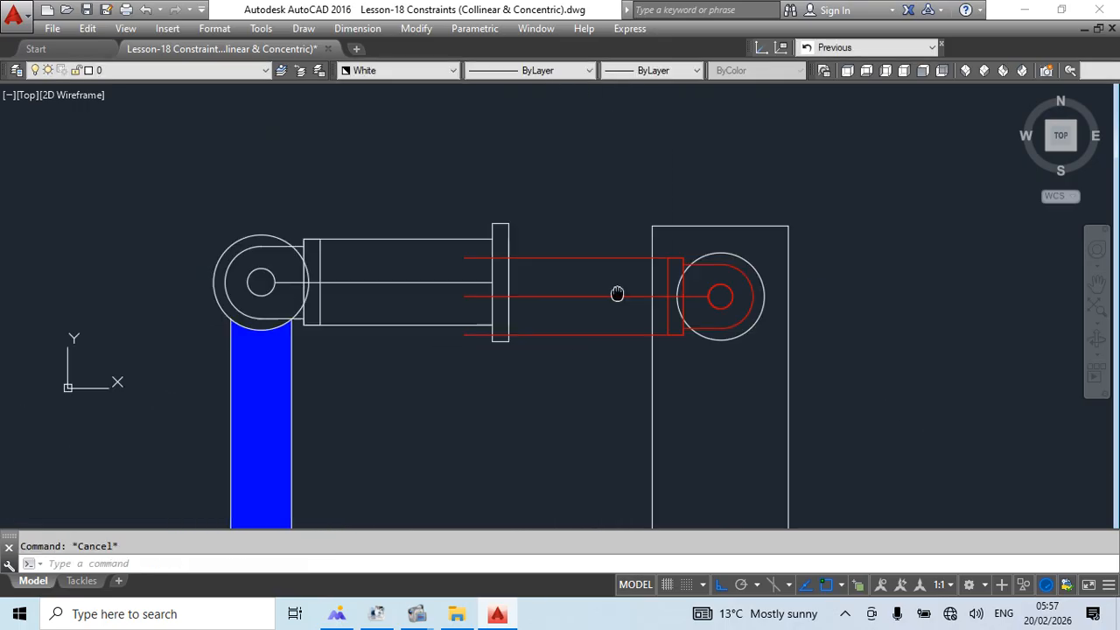
Examine how the two jack blocks sit between the blue arm and the white upright bar, and the whole fork assembly.
{"action": "left_click", "coordinate": [511, 253]}
{"action": "key", "text": "Escape"}
{"action": "scroll", "coordinate": [540, 260], "scroll_direction": "down", "scroll_amount": 4}
{"action": "scroll", "coordinate": [527, 273], "scroll_direction": "up", "scroll_amount": 4}
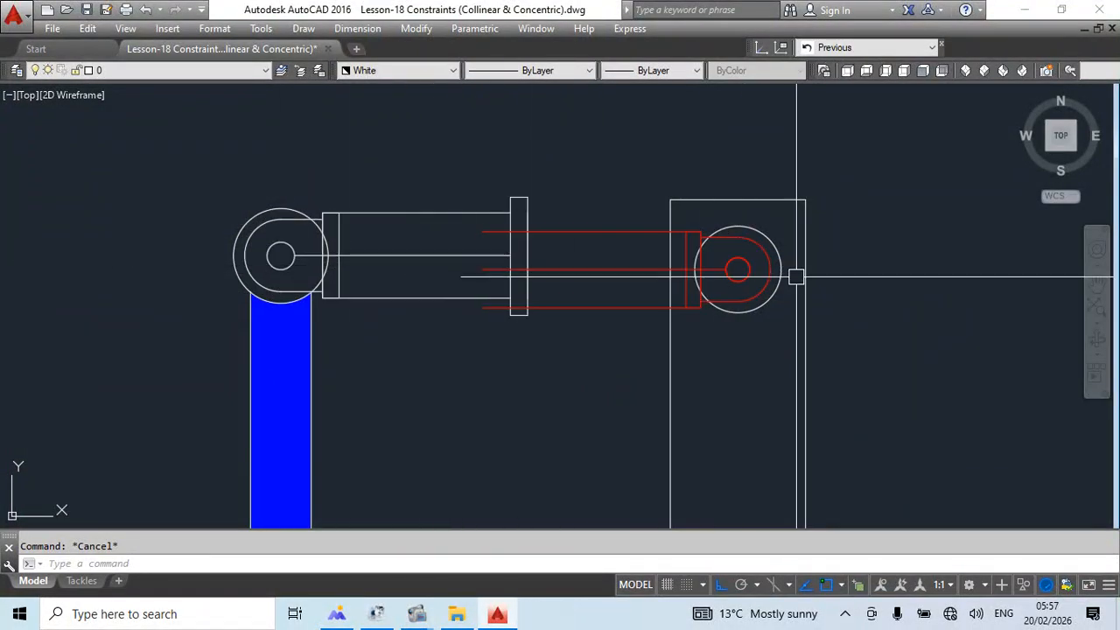
{"action": "scroll", "coordinate": [513, 187], "scroll_direction": "down", "scroll_amount": 6}
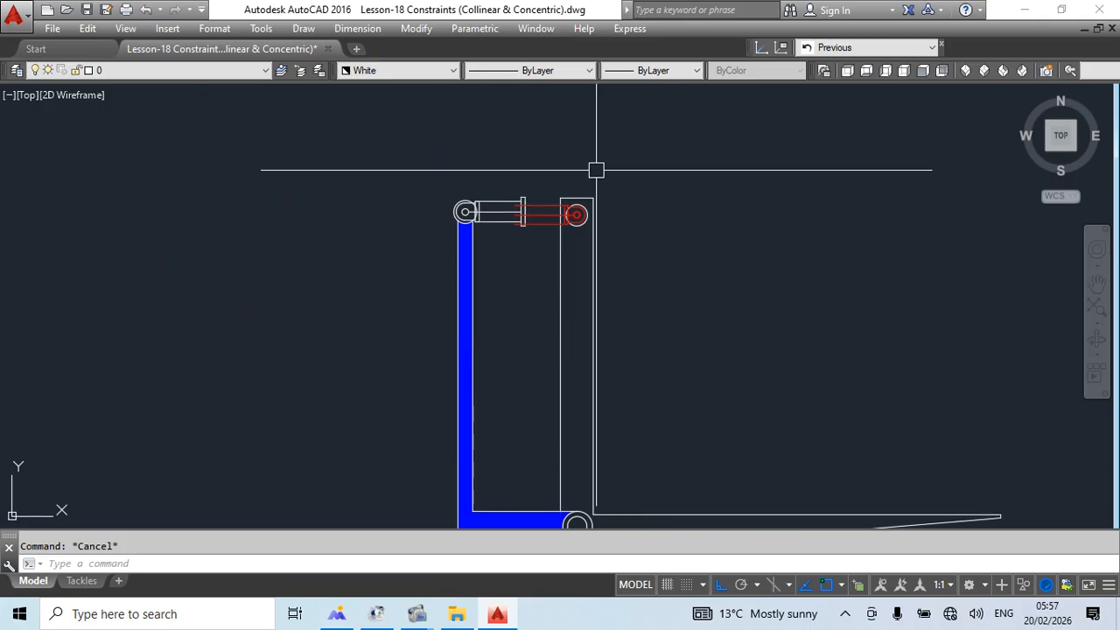
{"action": "middle_click_drag", "start_coordinate": [624, 268], "coordinate": [563, 256]}
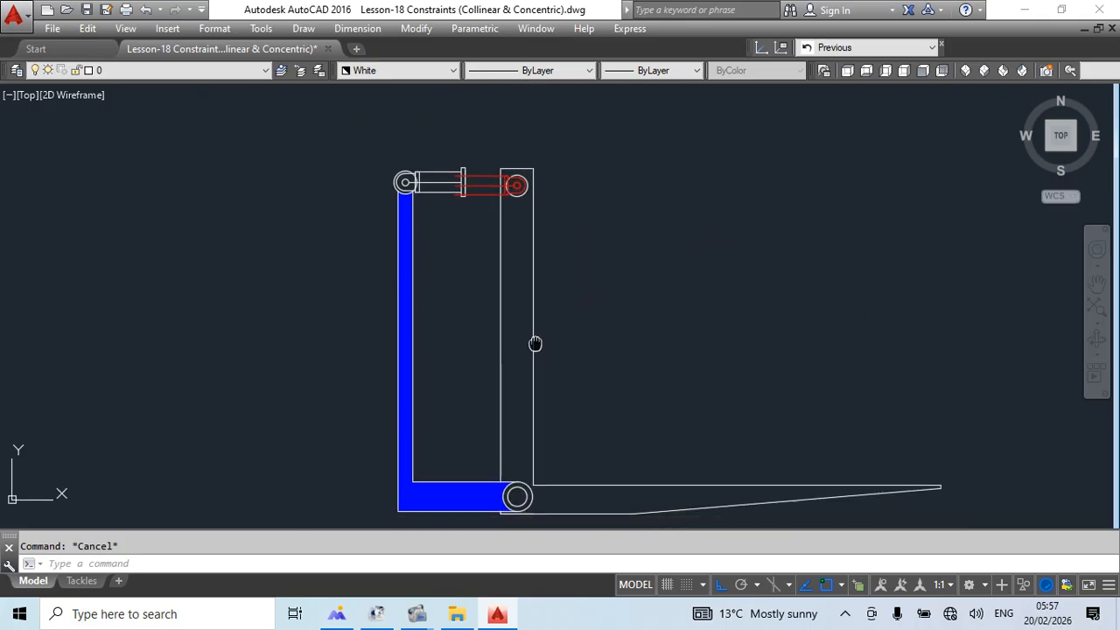
{"action": "scroll", "coordinate": [486, 175], "scroll_direction": "up", "scroll_amount": 4}
{"action": "scroll", "coordinate": [395, 208], "scroll_direction": "down", "scroll_amount": 6}
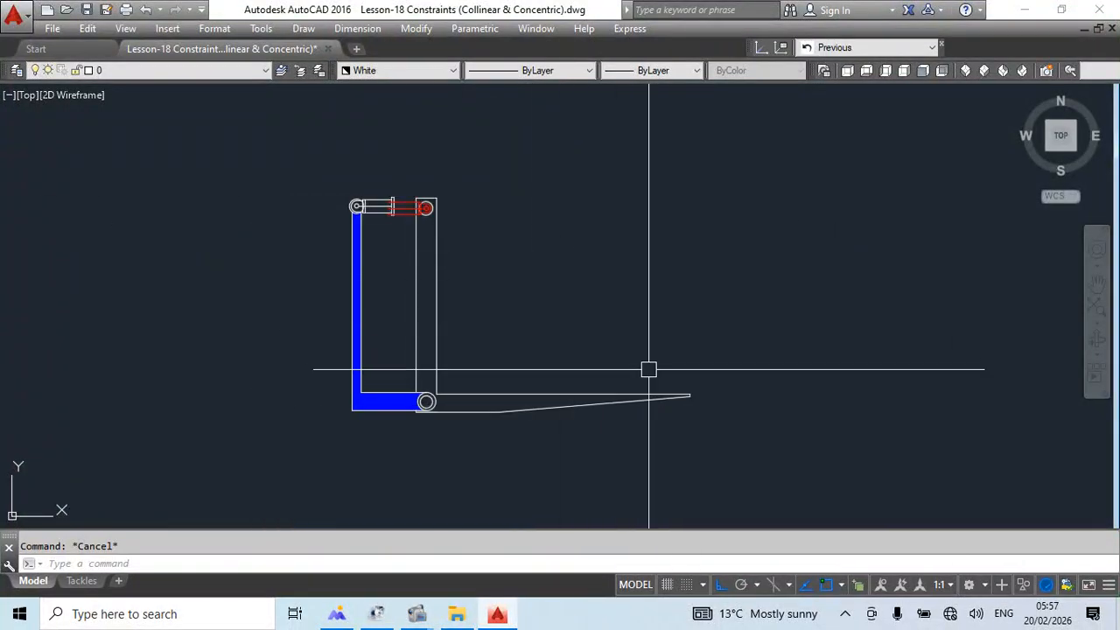
{"action": "scroll", "coordinate": [397, 218], "scroll_direction": "up", "scroll_amount": 4}
{"action": "scroll", "coordinate": [354, 227], "scroll_direction": "down", "scroll_amount": 2}
{"action": "scroll", "coordinate": [354, 227], "scroll_direction": "down", "scroll_amount": 2}
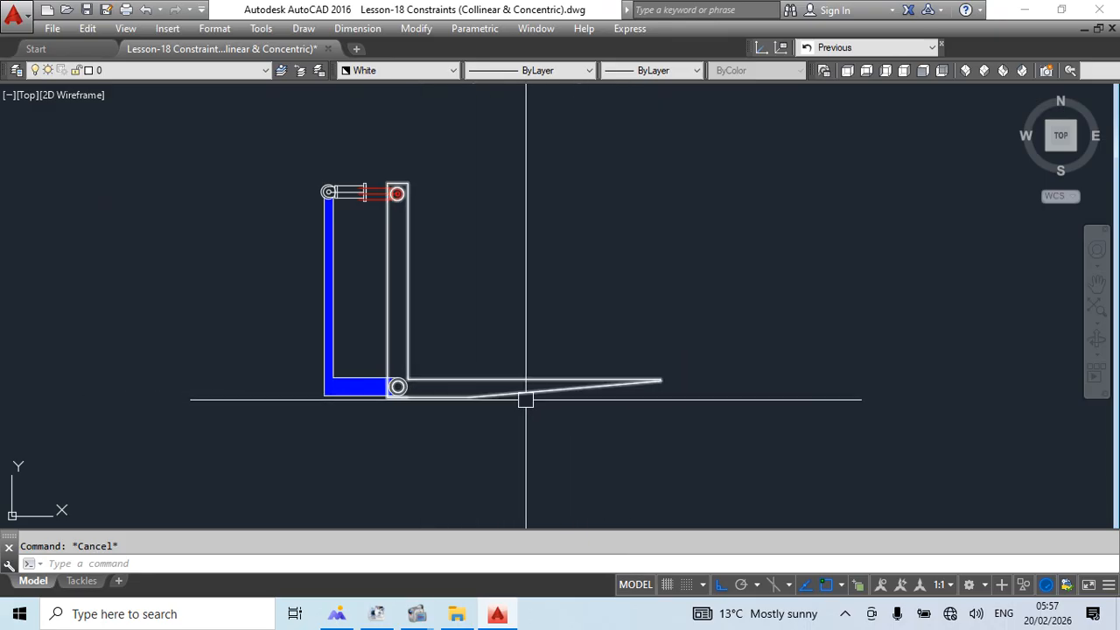
{"action": "scroll", "coordinate": [330, 195], "scroll_direction": "up", "scroll_amount": 2}
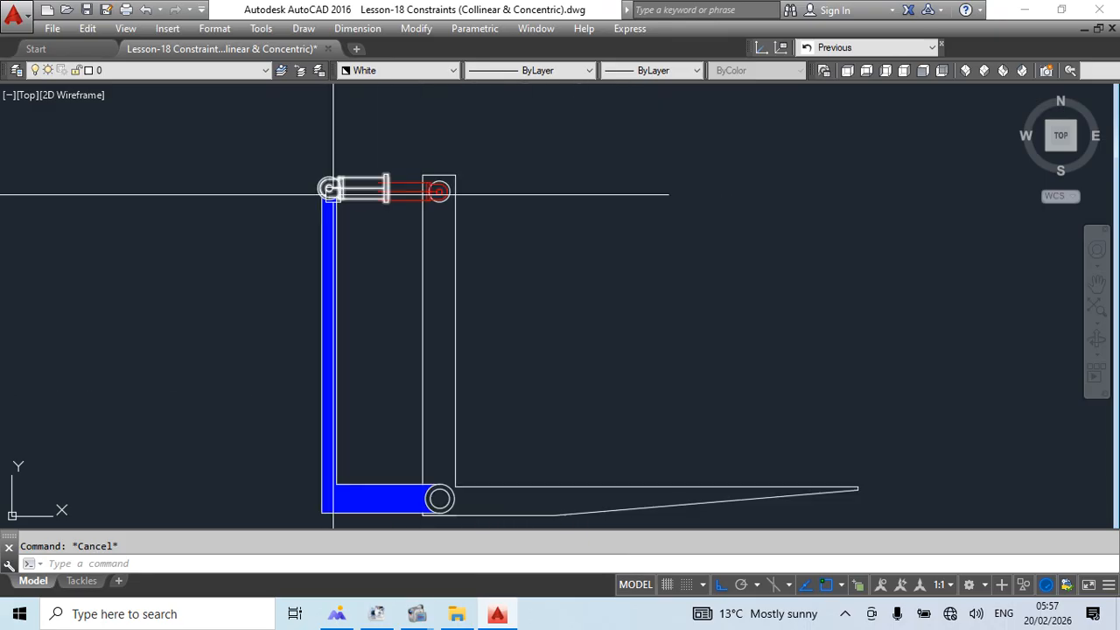
{"action": "scroll", "coordinate": [367, 163], "scroll_direction": "down", "scroll_amount": 2}
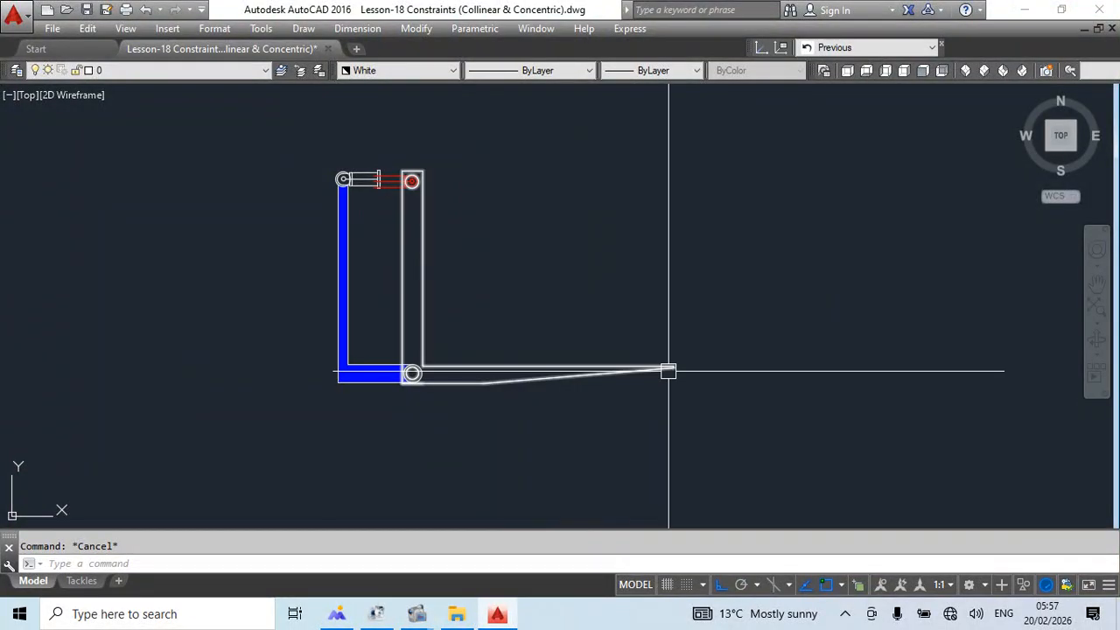
{"action": "scroll", "coordinate": [334, 174], "scroll_direction": "up", "scroll_amount": 4}
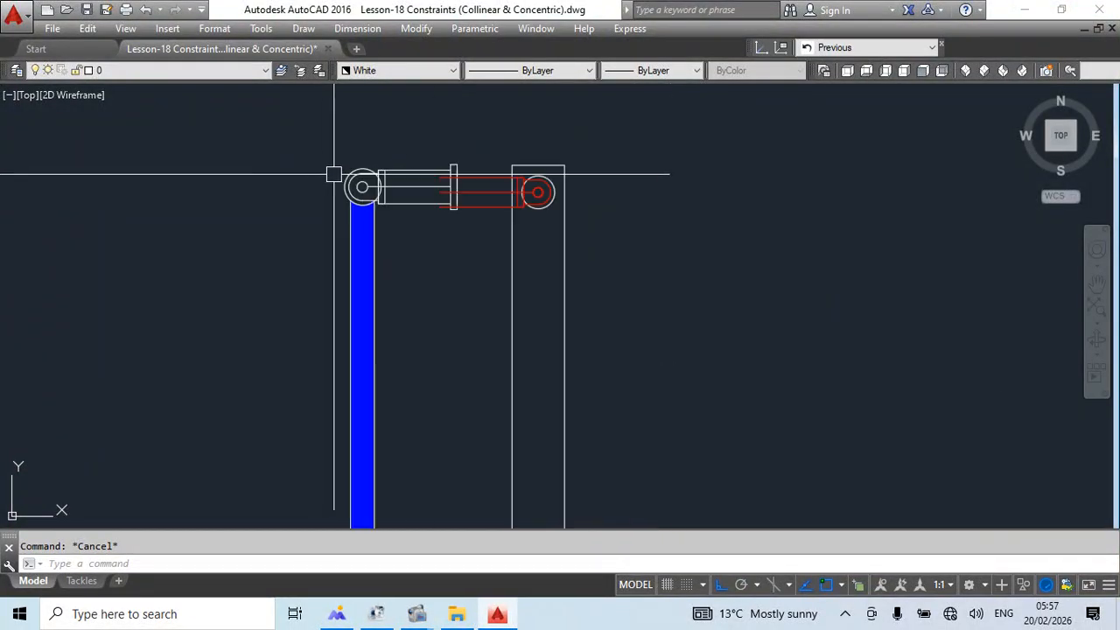
Edit the JackA block in place, stretching its flanged end towards the white bar, and save the reference changes.
{"action": "middle_click_drag", "start_coordinate": [430, 272], "coordinate": [372, 322]}
{"action": "key", "text": "Return"}
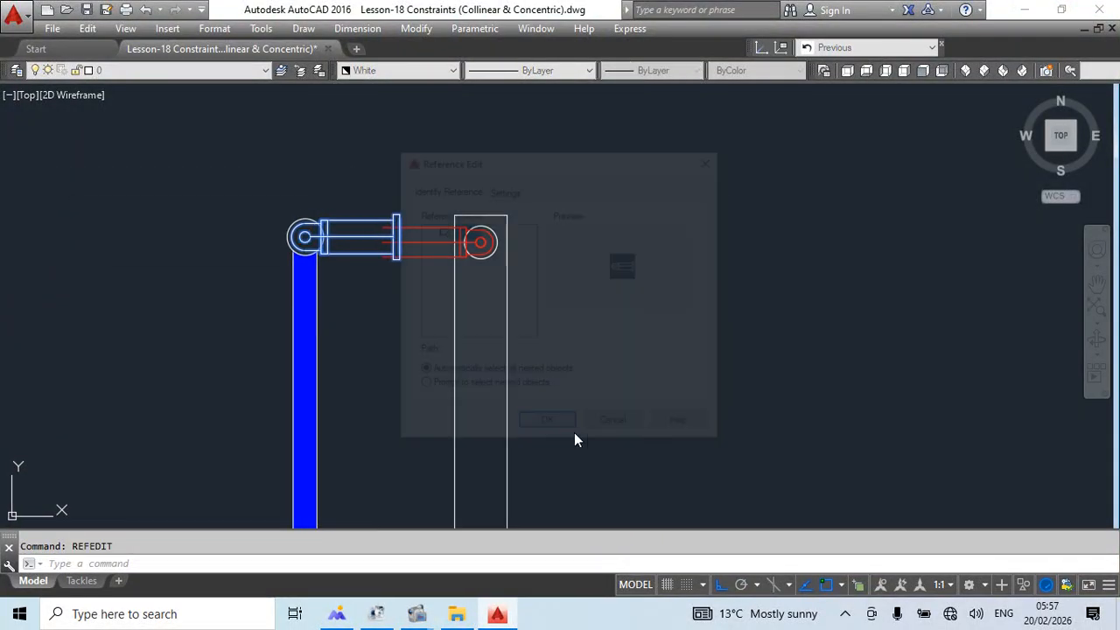
{"action": "left_click", "coordinate": [574, 427]}
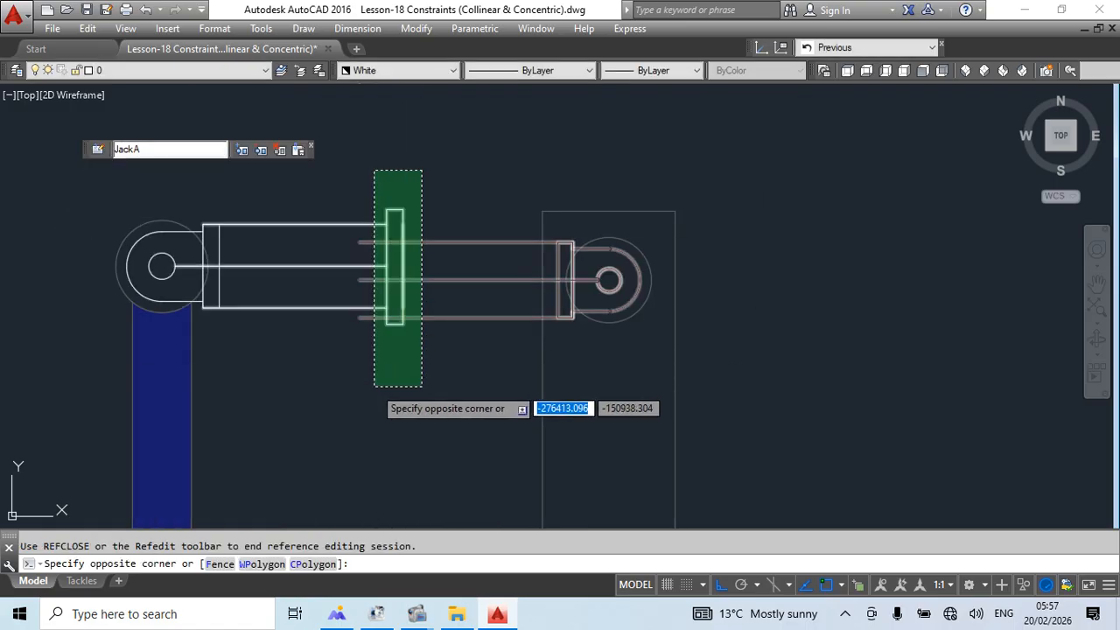
{"action": "left_click", "coordinate": [371, 330]}
{"action": "key", "text": "Return"}
{"action": "left_click", "coordinate": [312, 412]}
{"action": "left_click", "coordinate": [422, 416]}
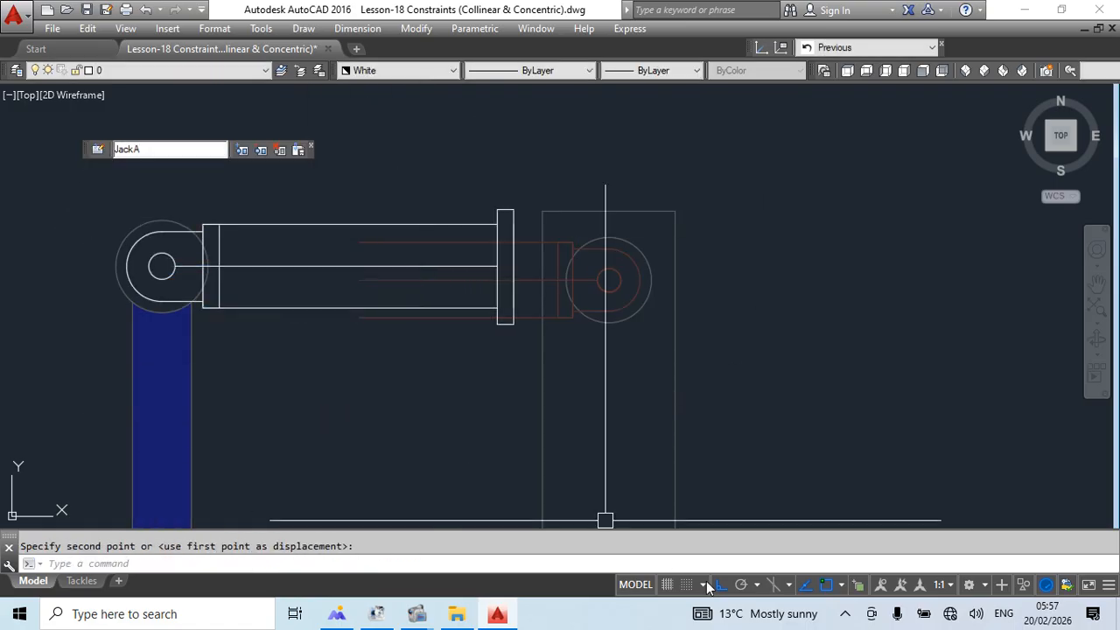
{"action": "type", "text": "close"}
{"action": "key", "text": "Return"}
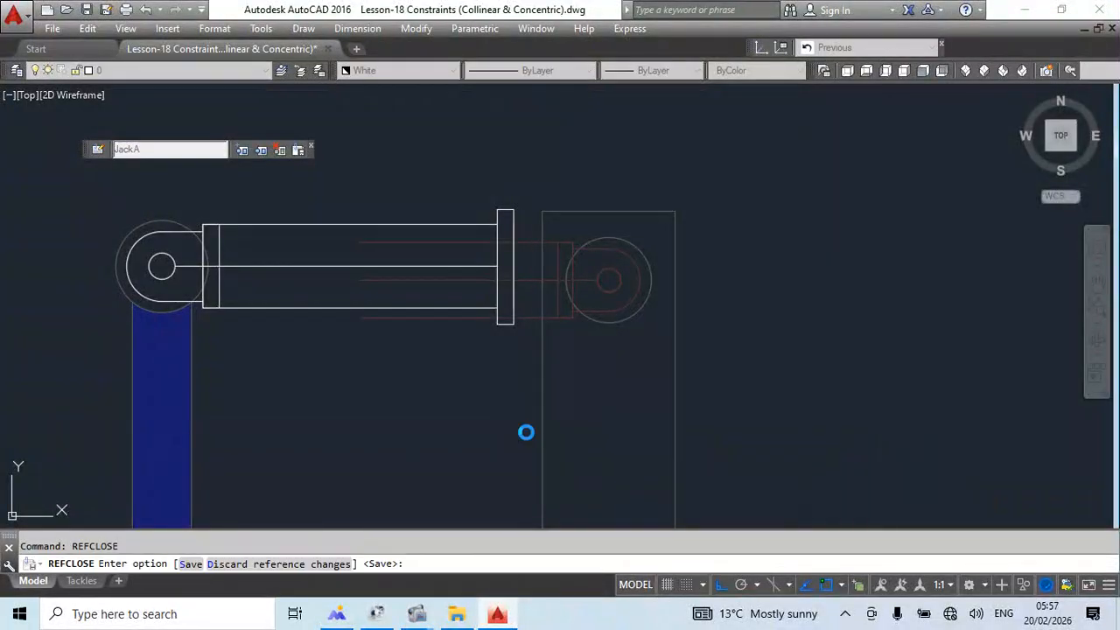
{"action": "key", "text": "Return"}
{"action": "left_click", "coordinate": [379, 197]}
{"action": "left_click", "coordinate": [339, 366]}
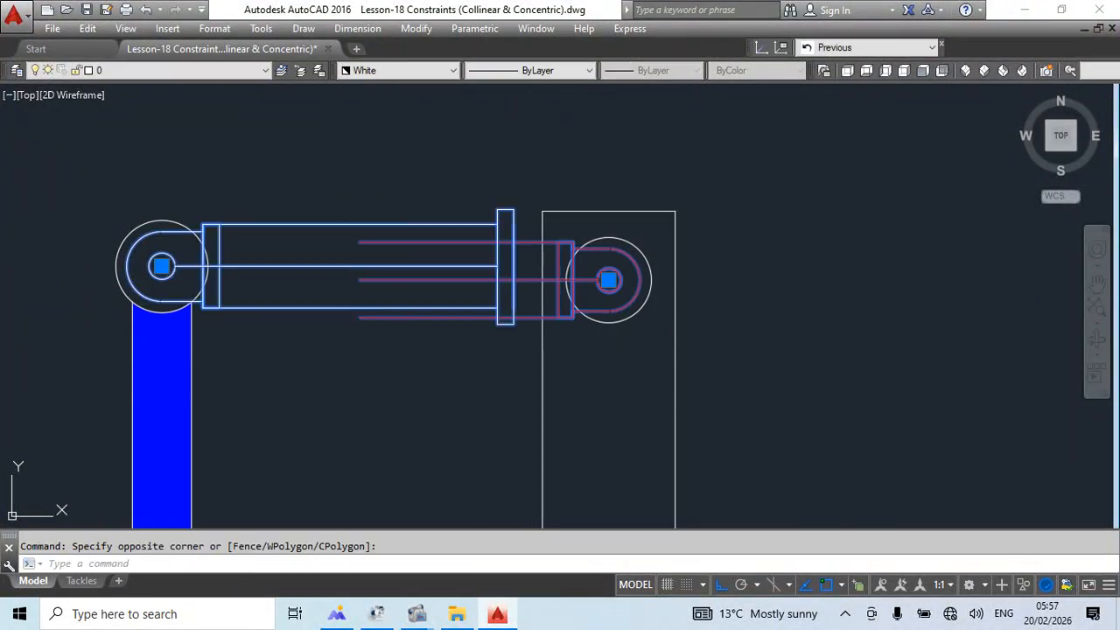
{"action": "type", "text": "m"}
{"action": "key", "text": "Return"}
{"action": "key", "text": "Escape"}
Open the JackB block for in-place editing and stretch the rod's open end further into the cylinder.
{"action": "type", "text": "refe"}
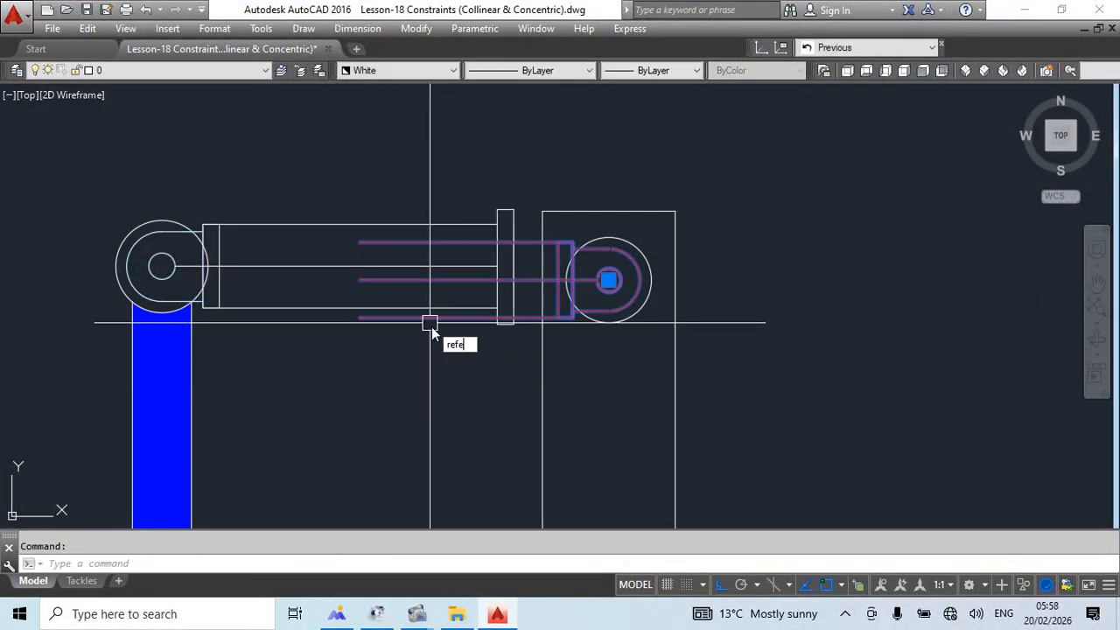
{"action": "type", "text": "dit"}
{"action": "key", "text": "Return"}
{"action": "left_click", "coordinate": [535, 427]}
{"action": "left_click", "coordinate": [400, 196]}
{"action": "left_click", "coordinate": [350, 349]}
{"action": "type", "text": "s"}
{"action": "key", "text": "Return"}
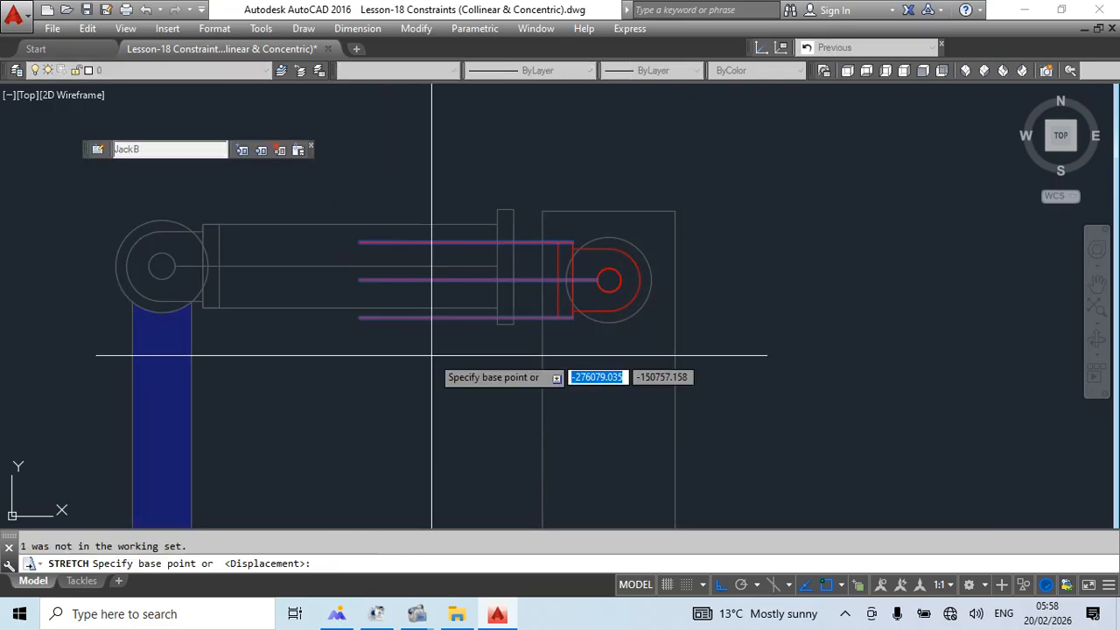
{"action": "left_click", "coordinate": [431, 355]}
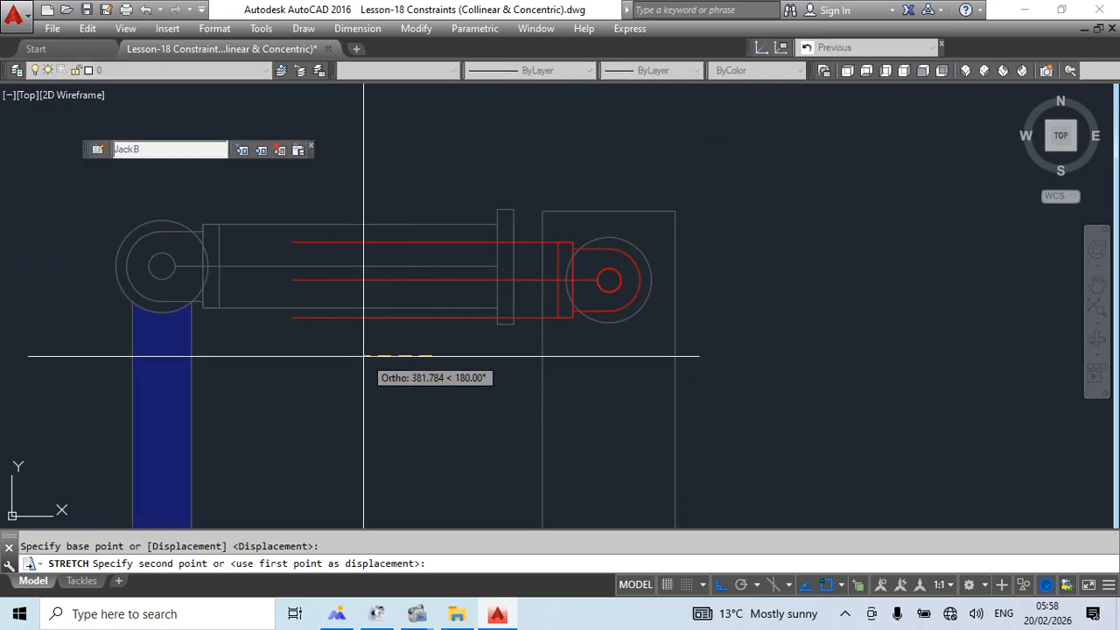
{"action": "left_click", "coordinate": [315, 364]}
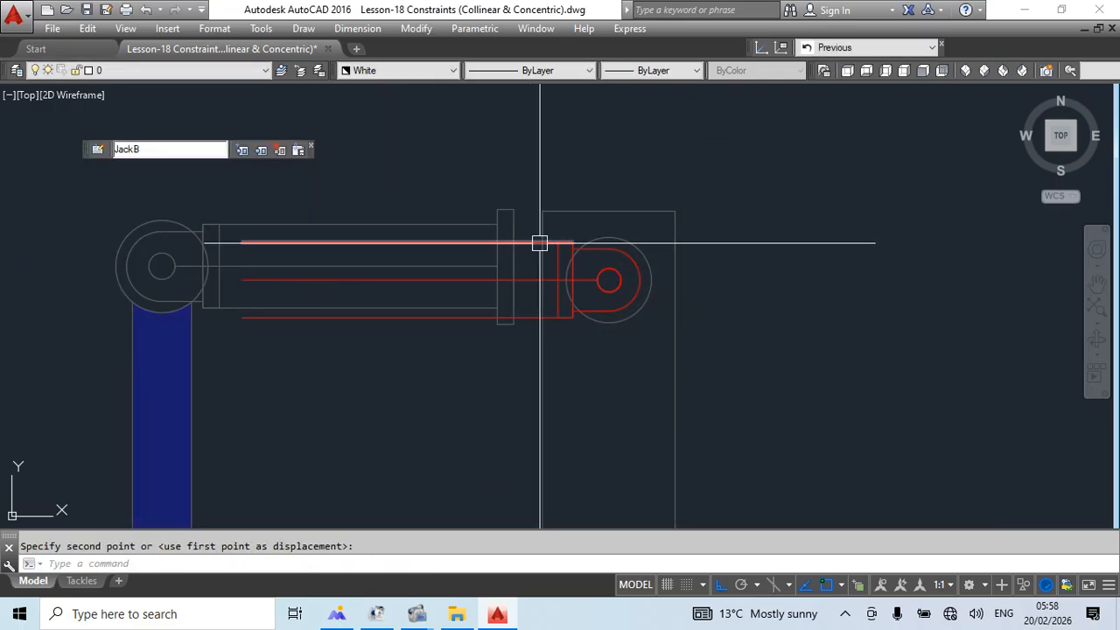
Stretch the open end of the JackB rod slightly further towards the blue arm and save the reference changes.
{"action": "left_click", "coordinate": [276, 237]}
{"action": "key", "text": "Escape"}
{"action": "left_click", "coordinate": [278, 346]}
{"action": "left_click", "coordinate": [244, 212]}
{"action": "type", "text": "s"}
{"action": "key", "text": "Return"}
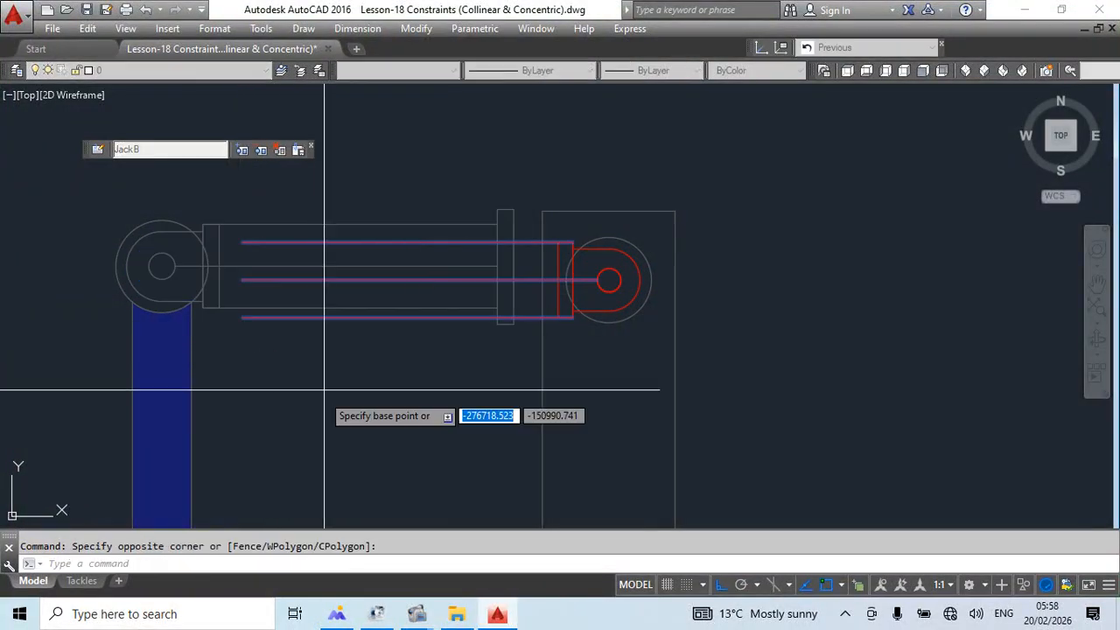
{"action": "left_click", "coordinate": [325, 390]}
{"action": "scroll", "coordinate": [483, 315], "scroll_direction": "down", "scroll_amount": 3}
{"action": "scroll", "coordinate": [477, 300], "scroll_direction": "up", "scroll_amount": 2}
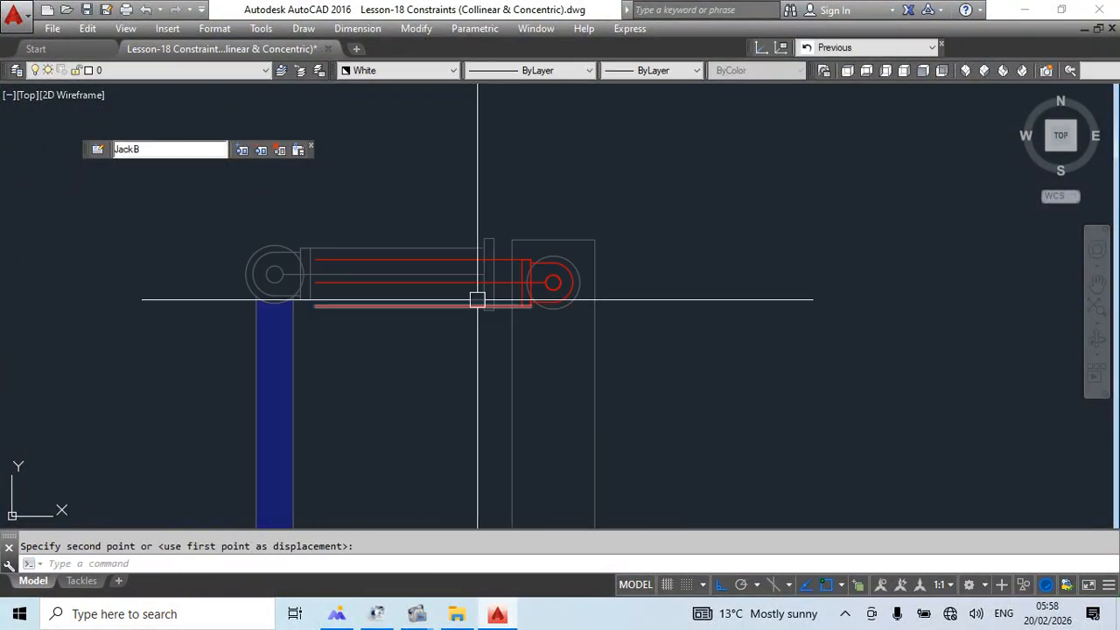
{"action": "scroll", "coordinate": [477, 300], "scroll_direction": "up", "scroll_amount": 2}
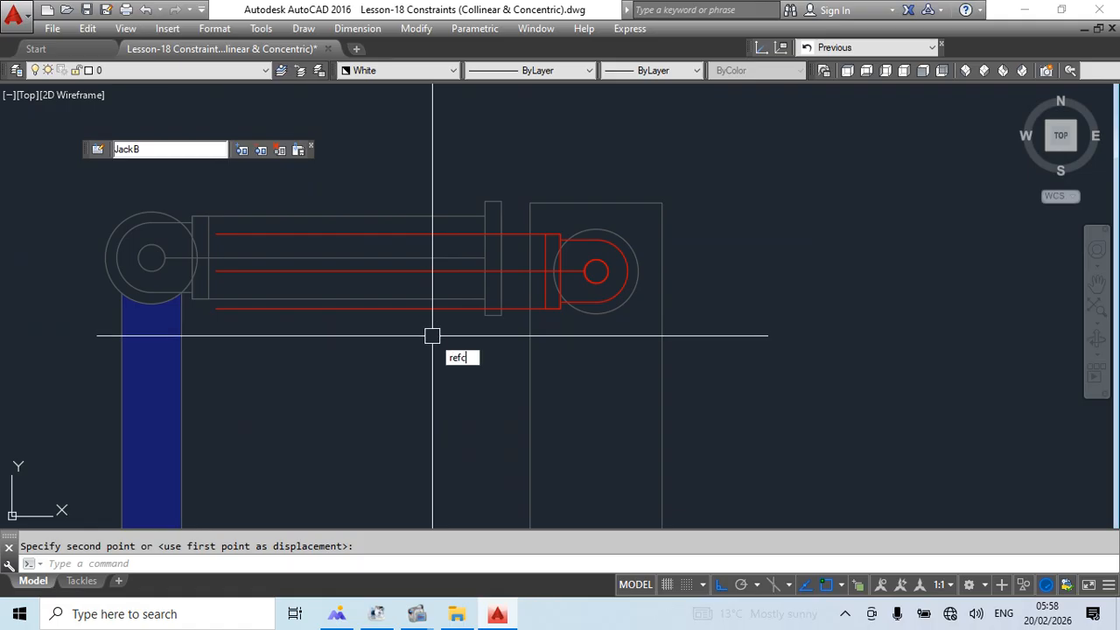
{"action": "key", "text": "Return"}
Reopen the JackB block for in-place editing with all nested objects selected automatically.
{"action": "scroll", "coordinate": [433, 332], "scroll_direction": "down", "scroll_amount": 3}
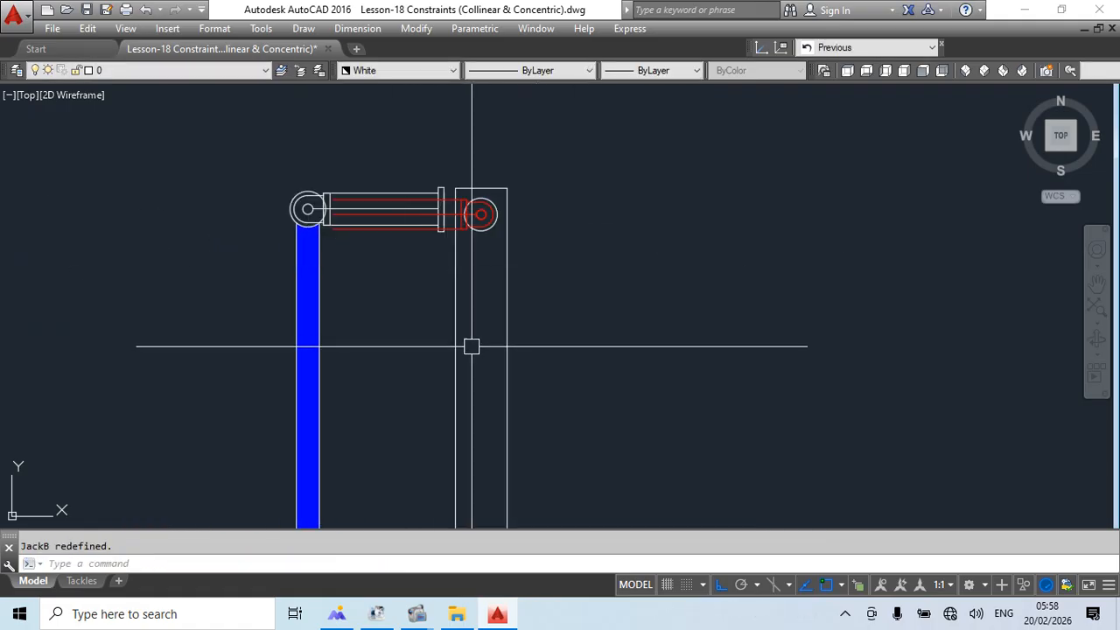
{"action": "scroll", "coordinate": [323, 214], "scroll_direction": "down", "scroll_amount": 2}
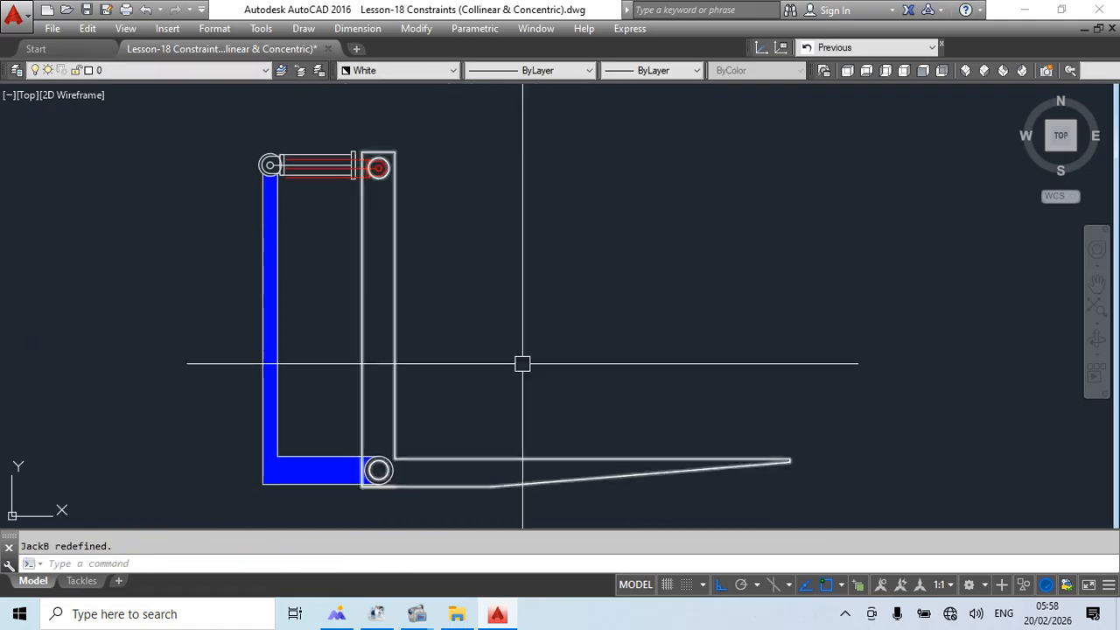
{"action": "scroll", "coordinate": [376, 166], "scroll_direction": "up", "scroll_amount": 4}
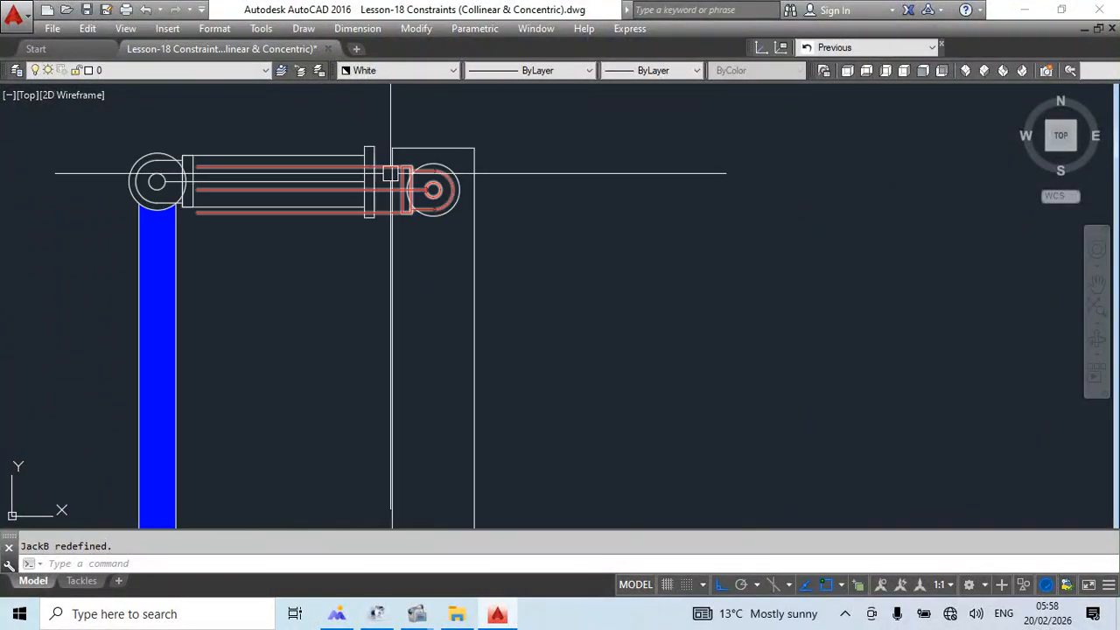
{"action": "scroll", "coordinate": [262, 170], "scroll_direction": "up", "scroll_amount": 3}
{"action": "left_click", "coordinate": [237, 166]}
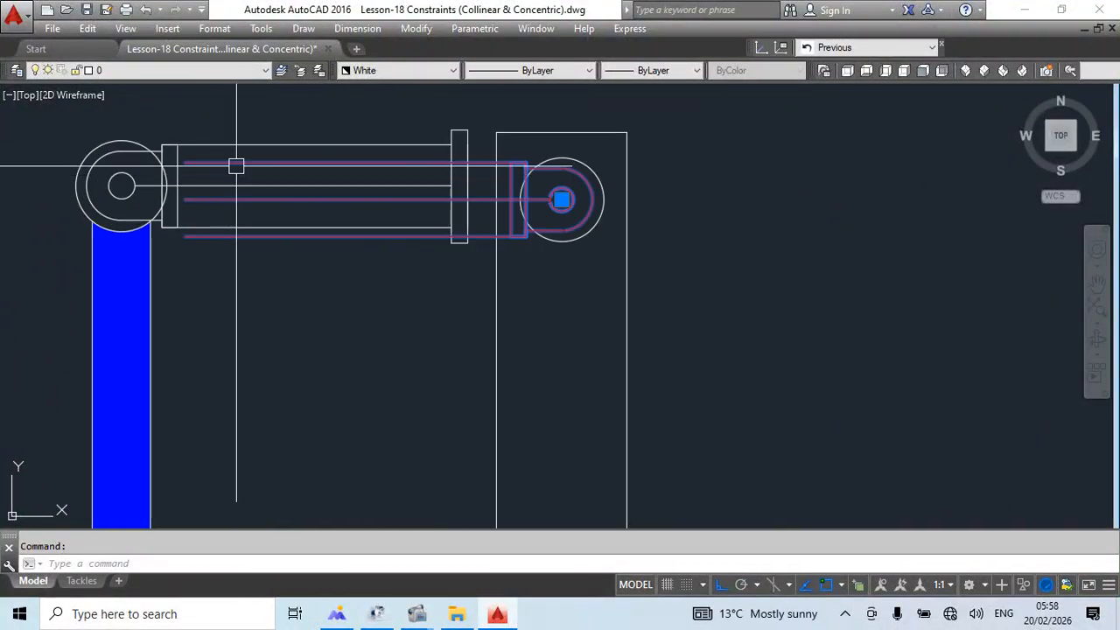
{"action": "type", "text": "refe"}
{"action": "key", "text": "Return"}
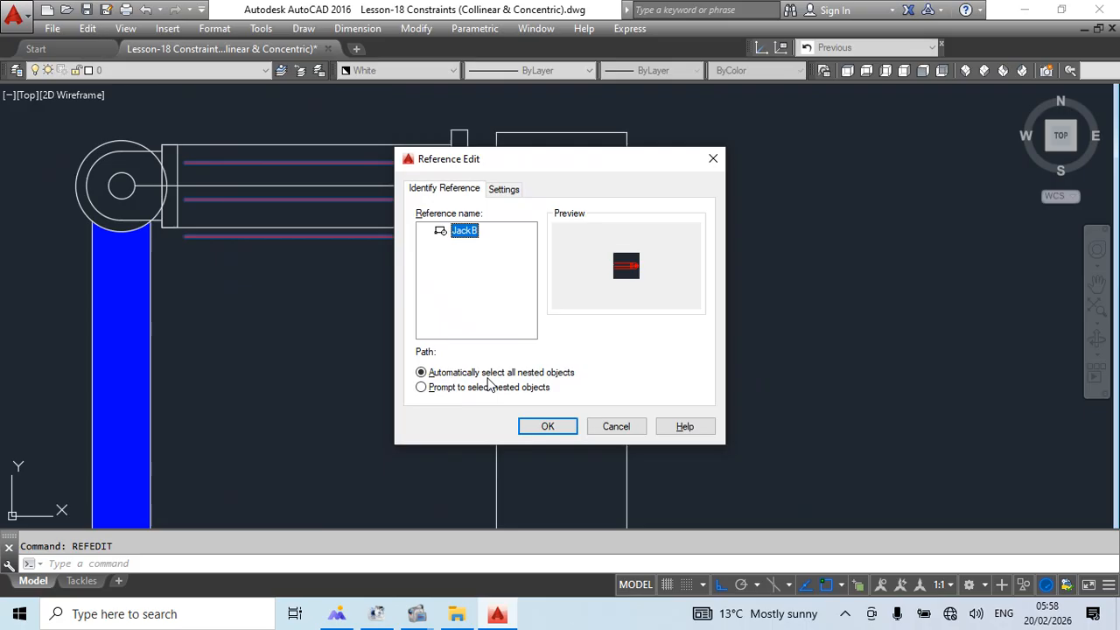
{"action": "left_click", "coordinate": [554, 429]}
Shorten the JackB rod by stretching its open end about 460 units towards its eye, and save the reference changes.
{"action": "left_click", "coordinate": [224, 116]}
{"action": "left_click", "coordinate": [180, 271]}
{"action": "middle_click_drag", "start_coordinate": [292, 310], "coordinate": [309, 389]}
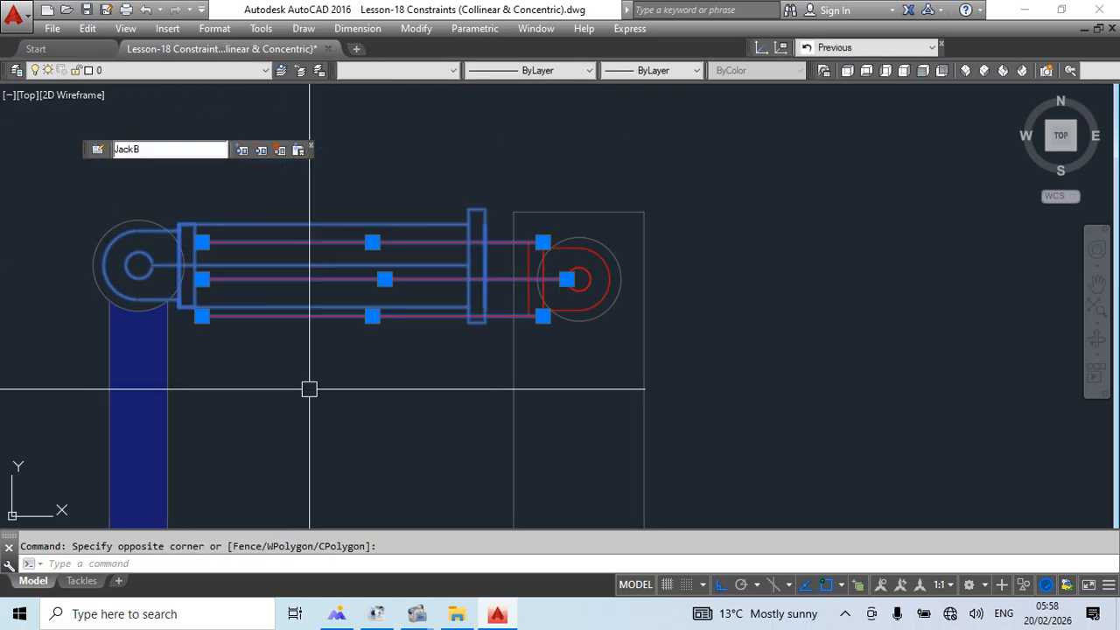
{"action": "type", "text": "s"}
{"action": "key", "text": "Return"}
{"action": "left_click", "coordinate": [263, 404]}
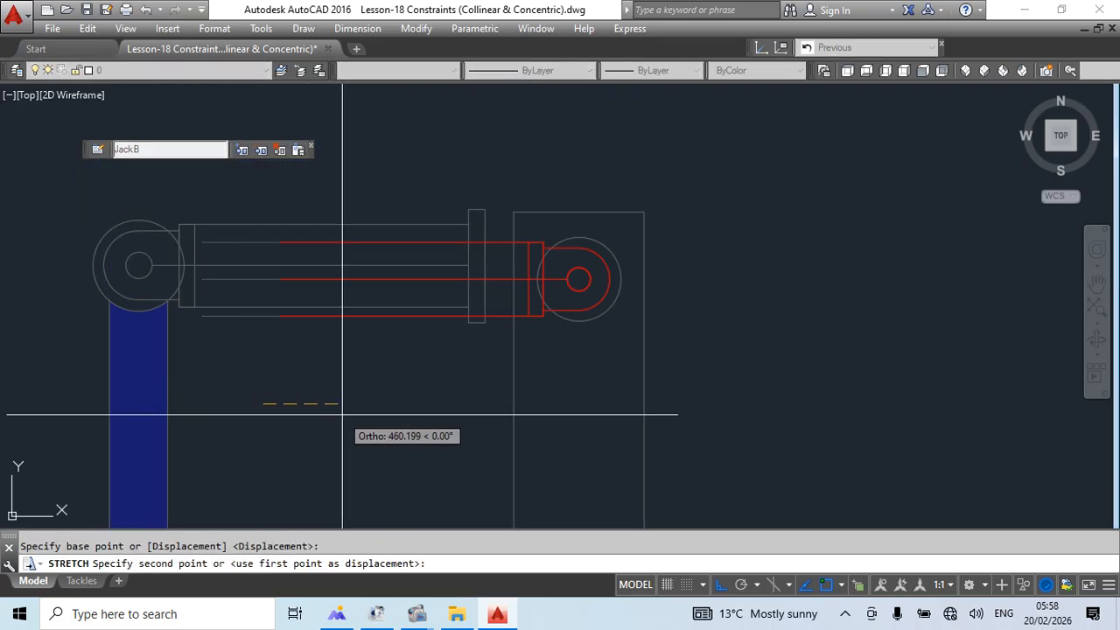
{"action": "key", "text": "Escape"}
{"action": "left_click", "coordinate": [580, 349]}
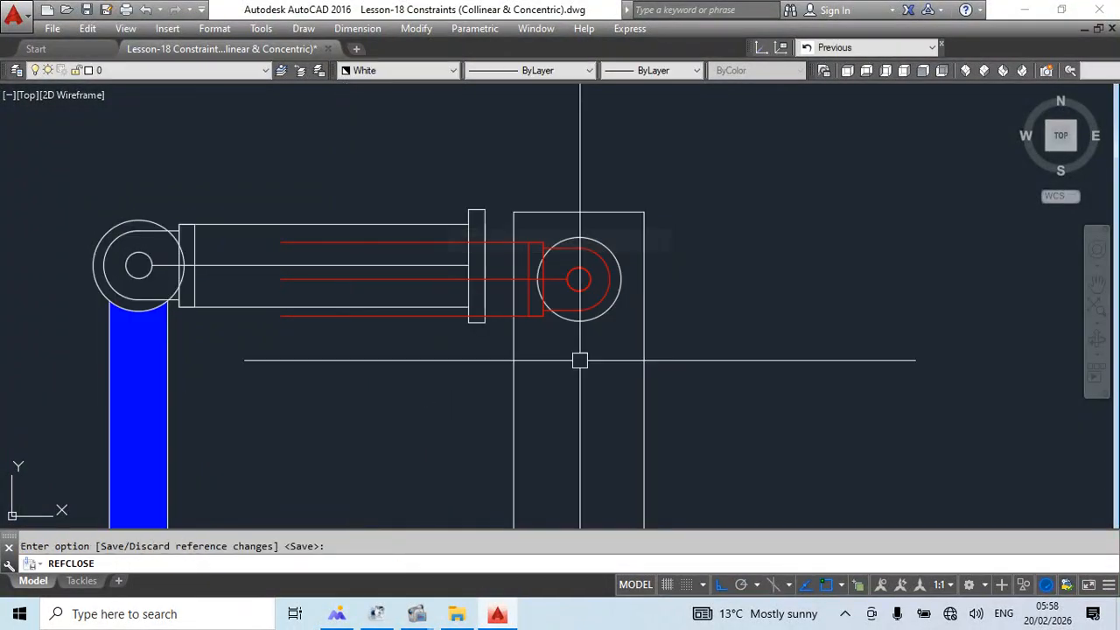
Open the JackA cylinder block for in-place editing.
{"action": "scroll", "coordinate": [577, 348], "scroll_direction": "down", "scroll_amount": 8}
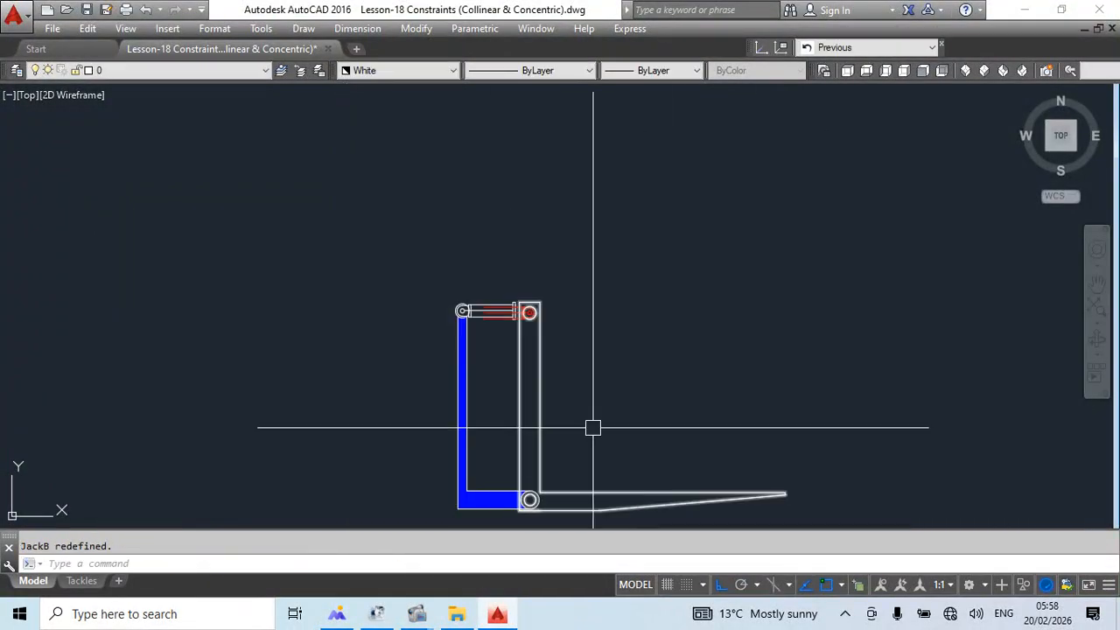
{"action": "scroll", "coordinate": [500, 300], "scroll_direction": "up", "scroll_amount": 5}
{"action": "type", "text": "ref"}
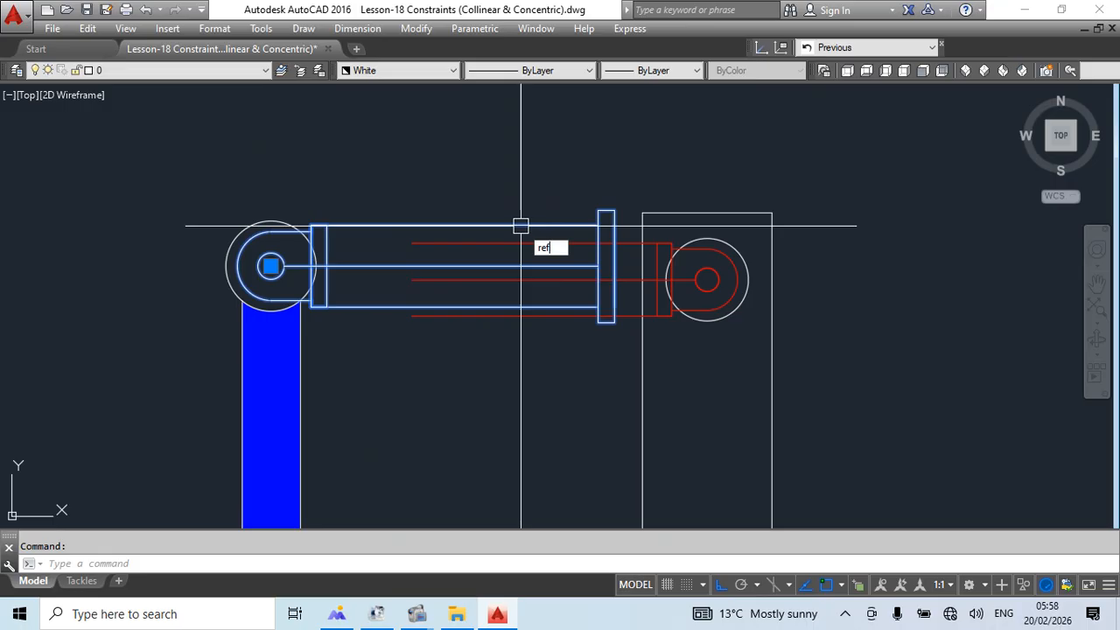
{"action": "type", "text": "edit"}
{"action": "key", "text": "Return"}
{"action": "left_click", "coordinate": [547, 425]}
Stretch the flanged end of the JackA cylinder a short distance back towards the blue arm.
{"action": "left_click", "coordinate": [636, 163]}
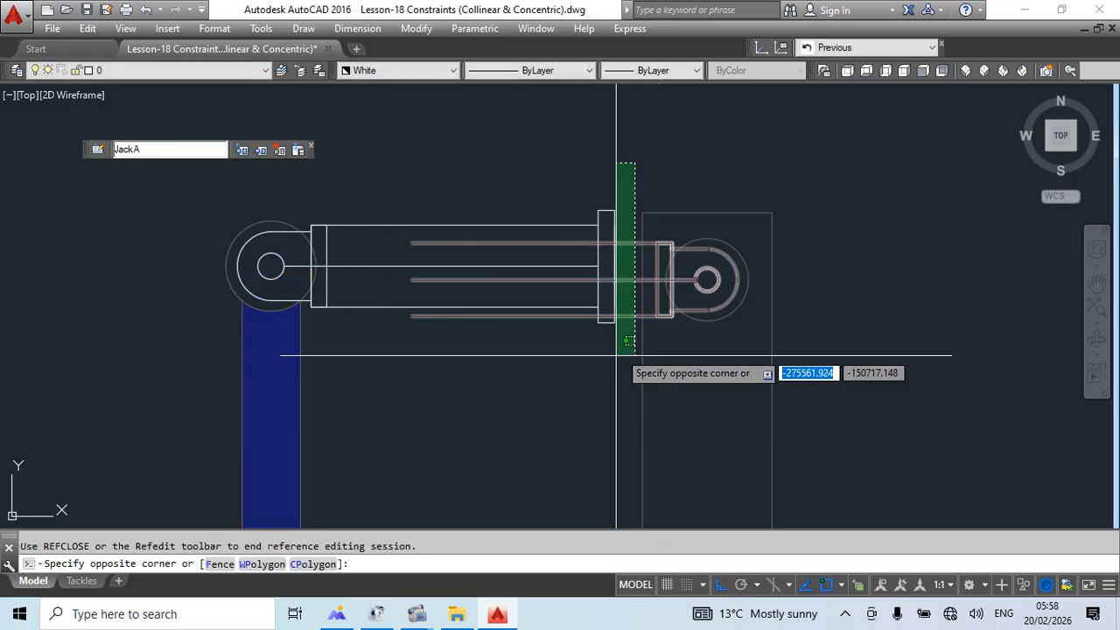
{"action": "left_click", "coordinate": [581, 376]}
{"action": "type", "text": "s"}
{"action": "key", "text": "Return"}
{"action": "left_click", "coordinate": [579, 383]}
{"action": "left_click", "coordinate": [553, 384]}
{"action": "key", "text": "Escape"}
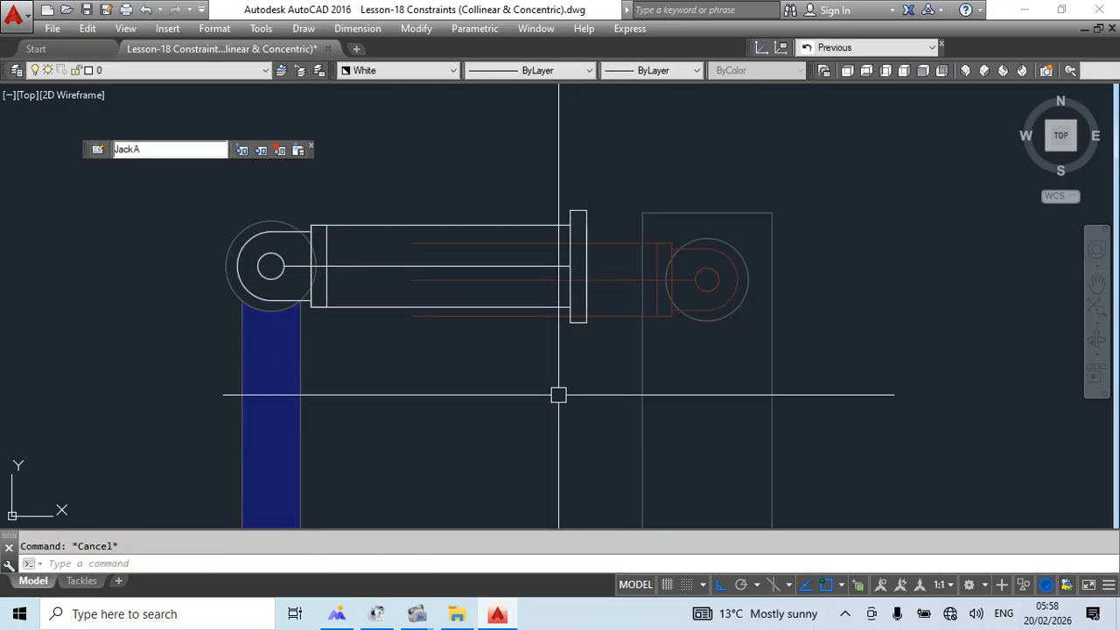
Close the in-place edit of JackA, saving the reference changes.
{"action": "type", "text": "re"}
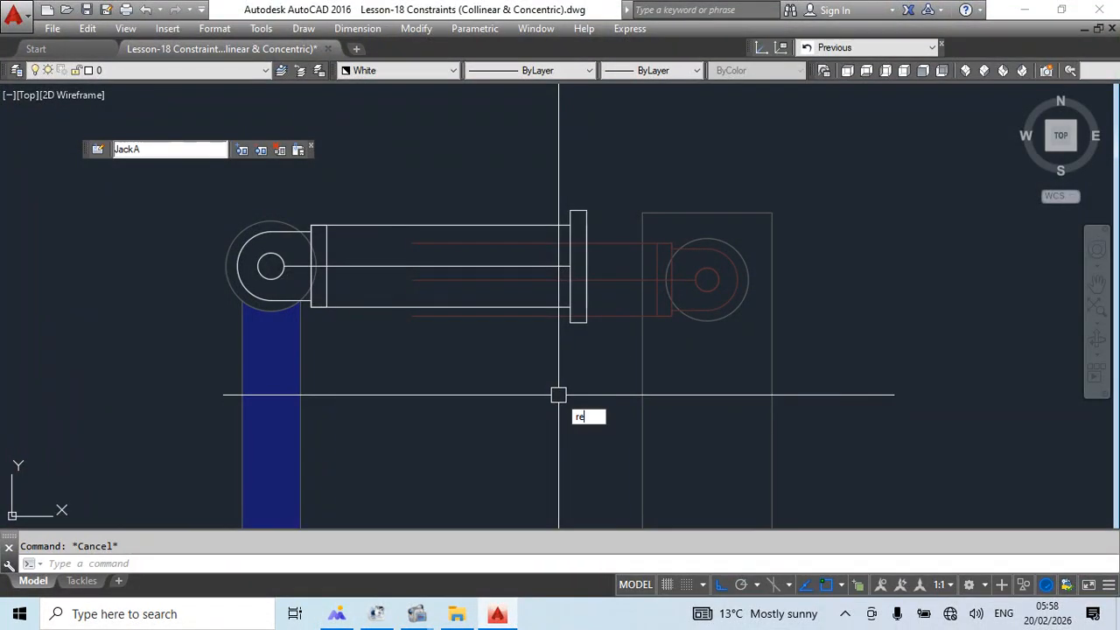
{"action": "type", "text": "fclose"}
{"action": "key", "text": "Return"}
{"action": "key", "text": "Return"}
{"action": "key", "text": "Return"}
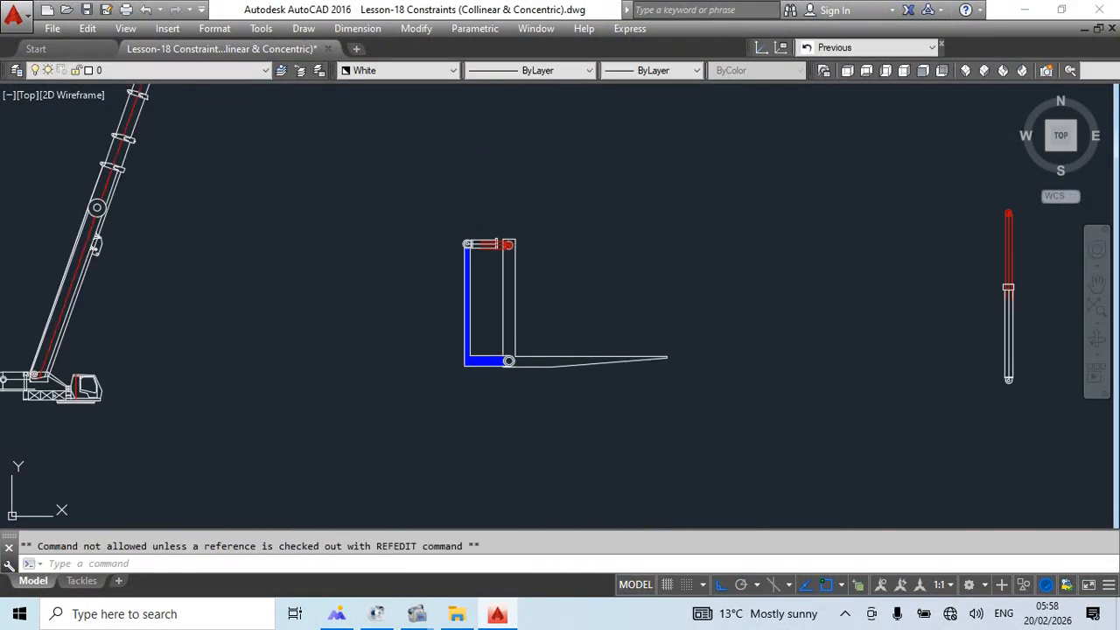
{"action": "key", "text": "Escape"}
{"action": "left_click", "coordinate": [595, 333]}
{"action": "key", "text": "Escape"}
Move the blue arm horizontally about 7330 units away from the white fork.
{"action": "scroll", "coordinate": [534, 267], "scroll_direction": "up", "scroll_amount": 6}
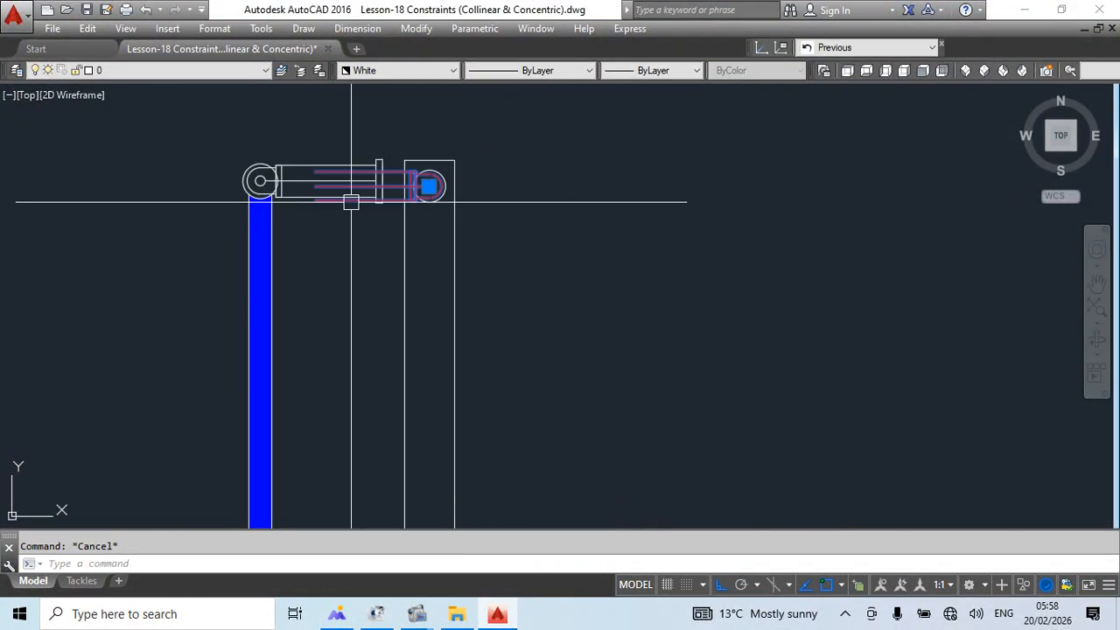
{"action": "scroll", "coordinate": [351, 202], "scroll_direction": "down", "scroll_amount": 5}
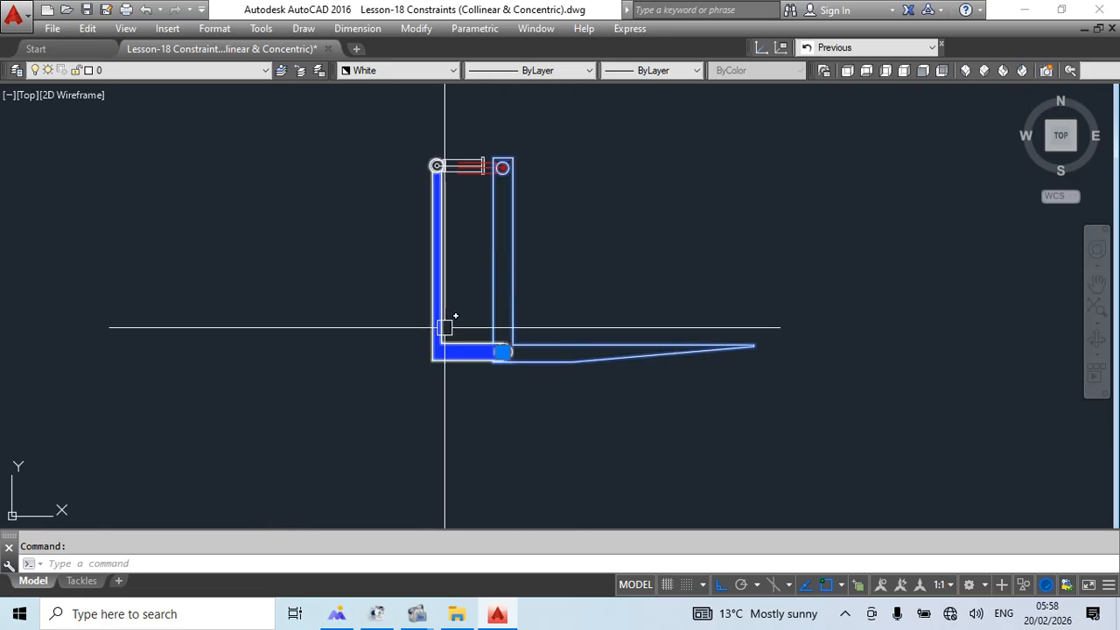
{"action": "key", "text": "Escape"}
{"action": "left_click", "coordinate": [445, 231]}
{"action": "type", "text": "m"}
{"action": "key", "text": "Return"}
{"action": "left_click", "coordinate": [591, 420]}
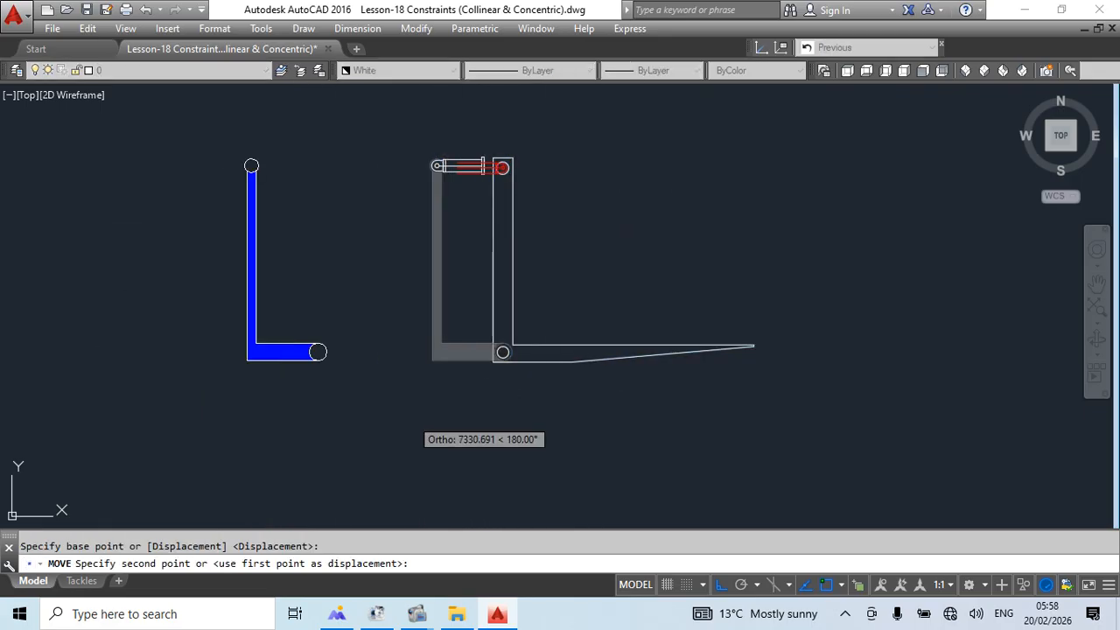
{"action": "left_click", "coordinate": [405, 419]}
Move the JackA cylinder horizontally clear of the JackB rod, into the gap between the blue arm and white fork.
{"action": "key", "text": "Return"}
{"action": "left_click", "coordinate": [422, 259]}
{"action": "left_click", "coordinate": [381, 260]}
{"action": "key", "text": "Escape"}
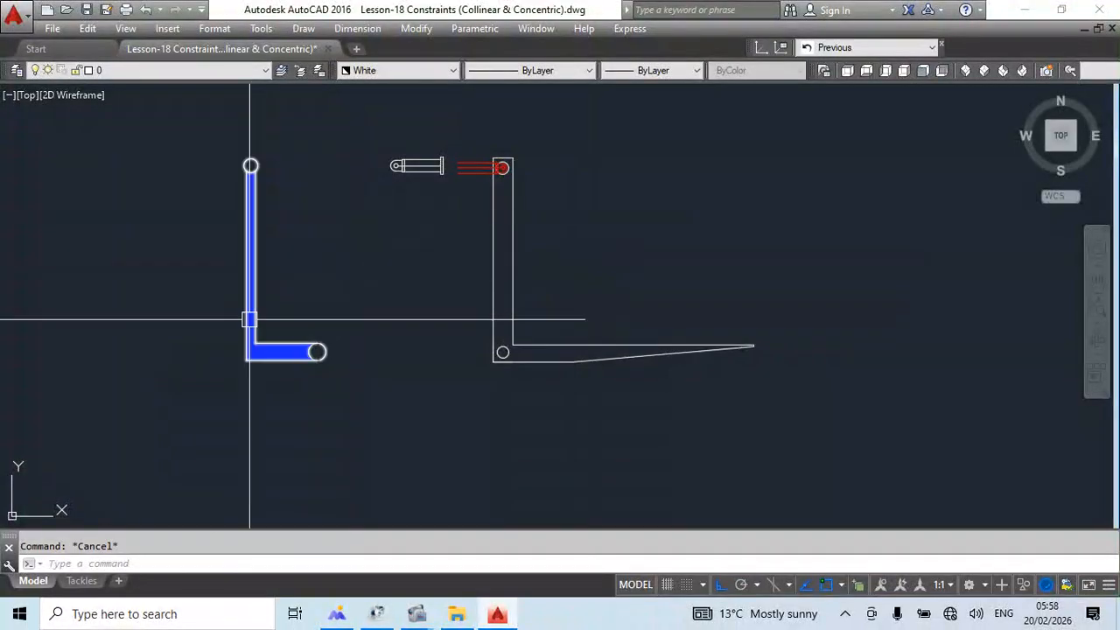
{"action": "left_click", "coordinate": [492, 161]}
{"action": "left_click", "coordinate": [404, 177]}
{"action": "key", "text": "Escape"}
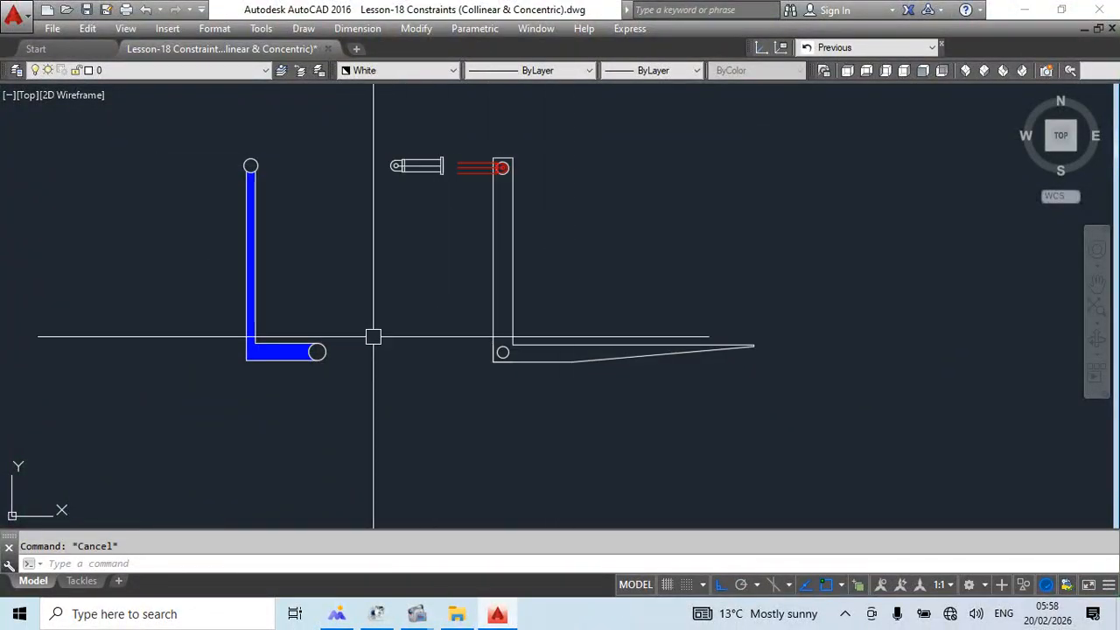
Create a block named CCC from the blue arm, both jacks and the white fork, with its base point at the arm's lower outer corner.
{"action": "left_click", "coordinate": [643, 147]}
{"action": "left_click", "coordinate": [175, 402]}
{"action": "middle_click_drag", "start_coordinate": [290, 341], "coordinate": [484, 373]}
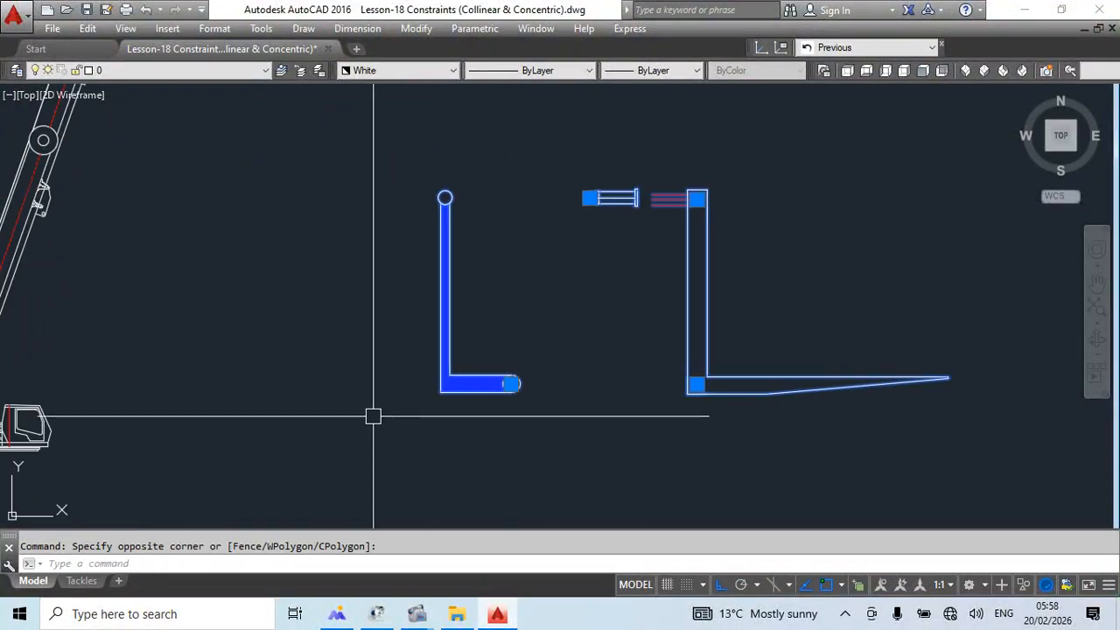
{"action": "type", "text": "b"}
{"action": "key", "text": "Return"}
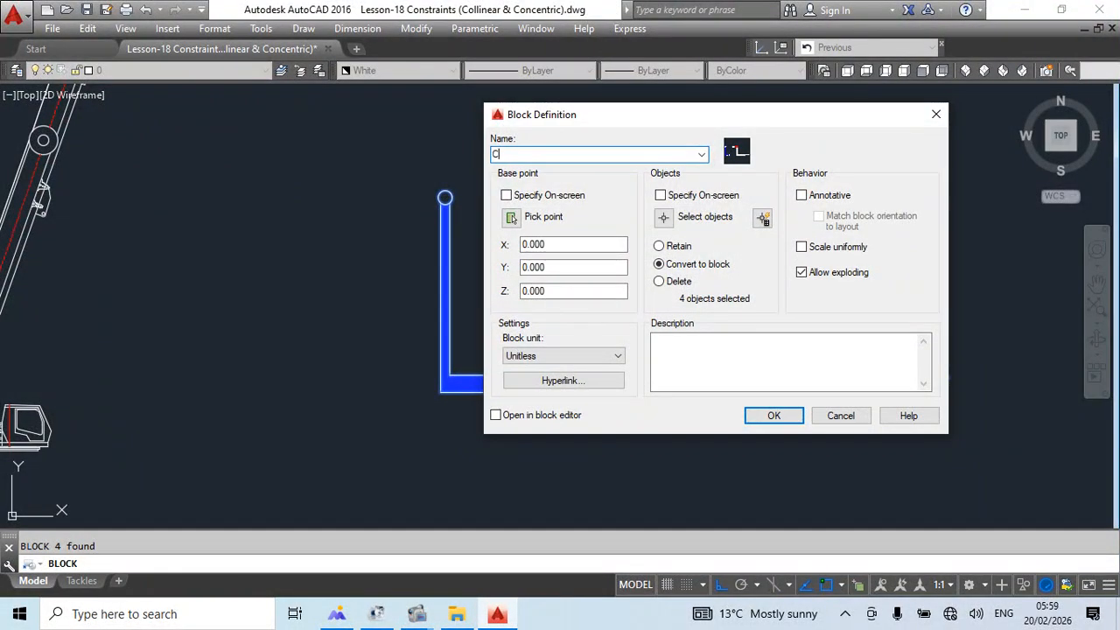
{"action": "left_click", "coordinate": [512, 217]}
{"action": "scroll", "coordinate": [455, 393], "scroll_direction": "up", "scroll_amount": 2}
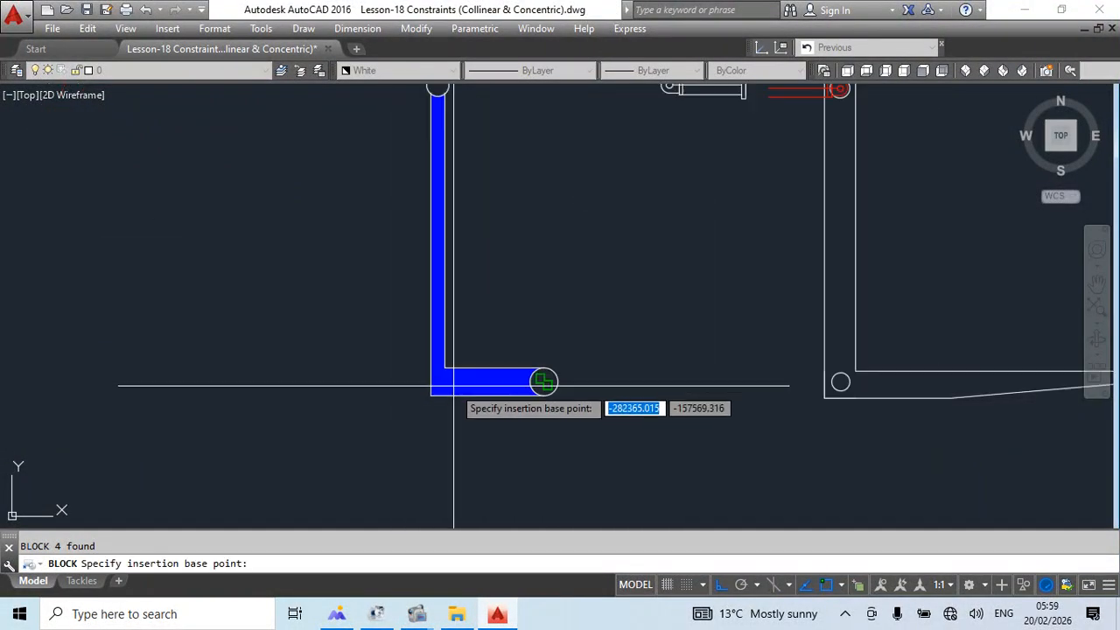
{"action": "left_click", "coordinate": [430, 395]}
{"action": "left_click", "coordinate": [789, 423]}
Open the CCC block in the Block Editor.
{"action": "scroll", "coordinate": [604, 284], "scroll_direction": "down", "scroll_amount": 5}
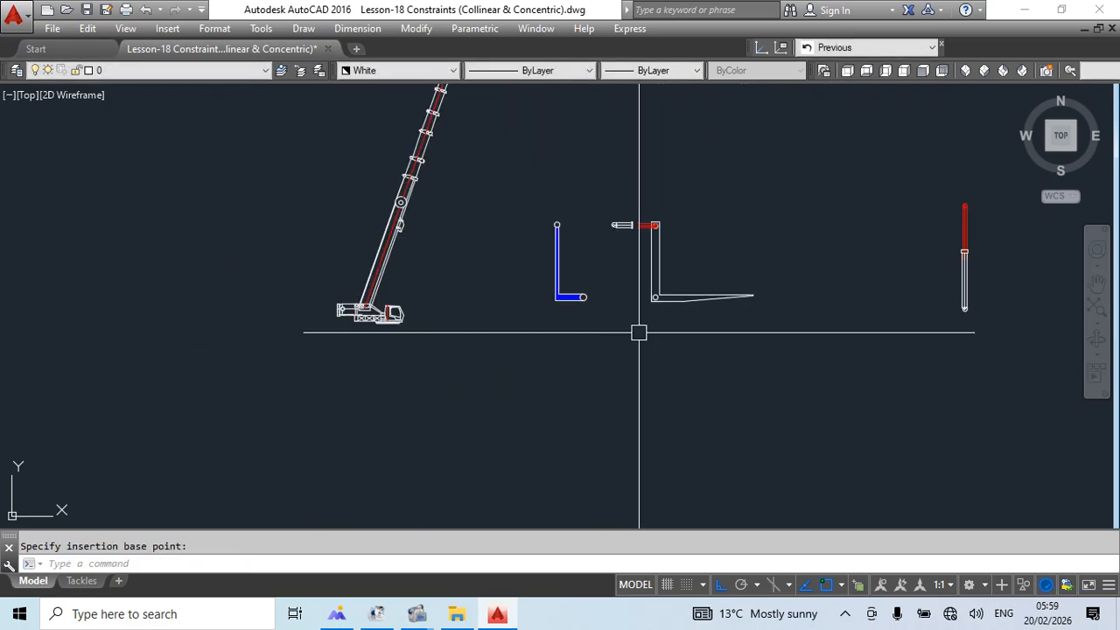
{"action": "double_click", "coordinate": [656, 238]}
{"action": "left_click", "coordinate": [548, 416]}
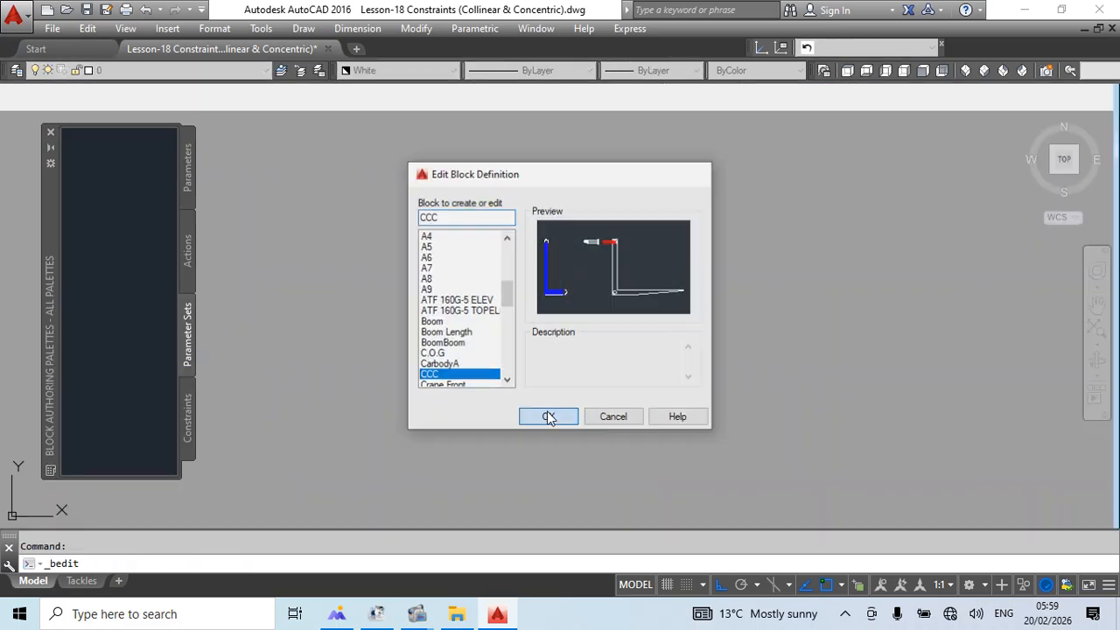
Apply a concentric constraint between the blue arm's lower circle and the white fork's lower pivot circle.
{"action": "left_click", "coordinate": [188, 415]}
{"action": "left_click", "coordinate": [122, 349]}
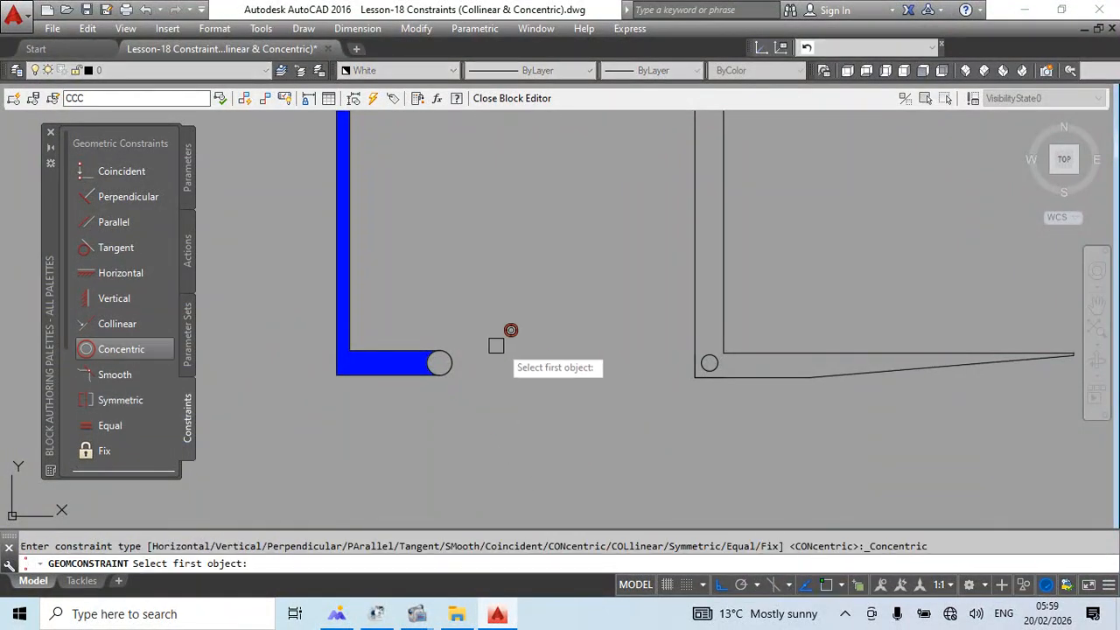
{"action": "left_click", "coordinate": [451, 362]}
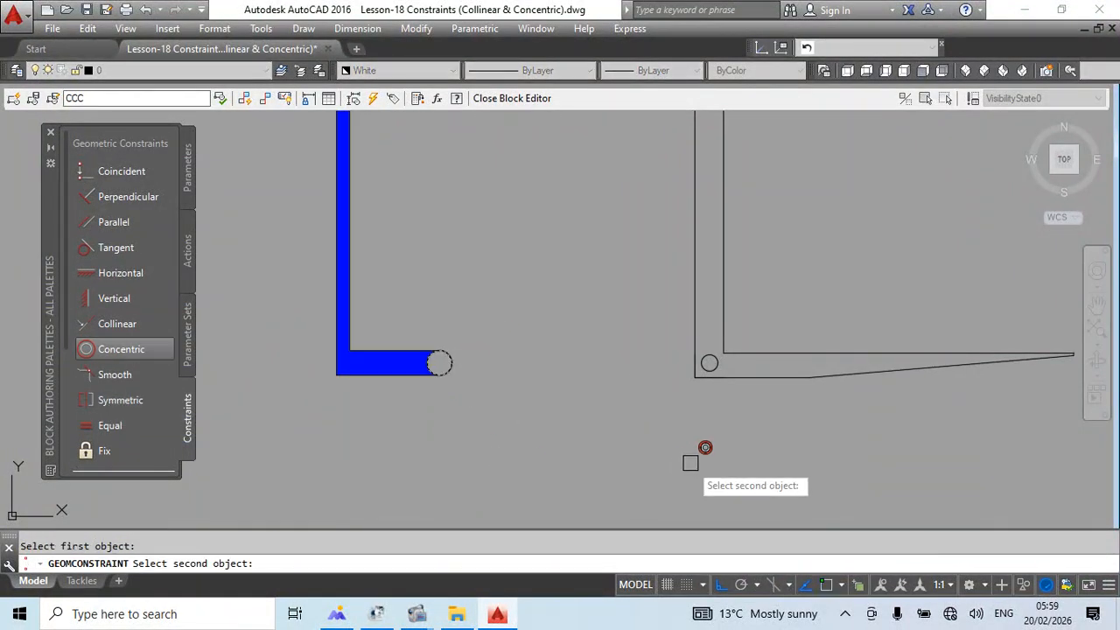
{"action": "left_click", "coordinate": [720, 363]}
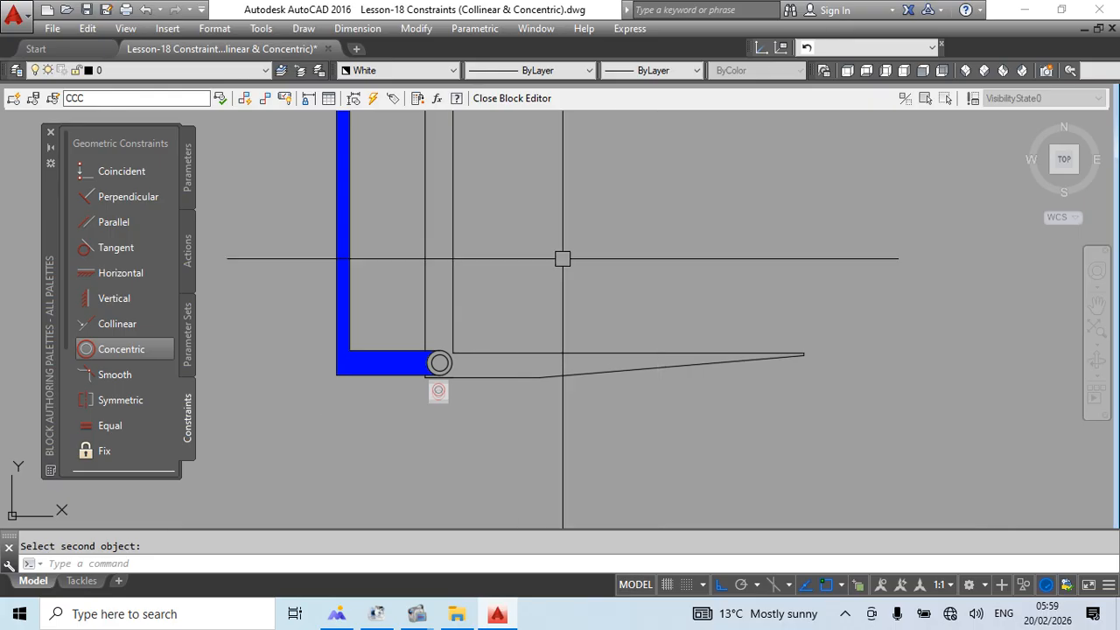
Apply a concentric constraint between the circle on top of the blue arm and the JackA cylinder's eye.
{"action": "scroll", "coordinate": [562, 236], "scroll_direction": "down", "scroll_amount": 4}
{"action": "middle_click_drag", "start_coordinate": [551, 158], "coordinate": [530, 342]}
{"action": "scroll", "coordinate": [465, 354], "scroll_direction": "up", "scroll_amount": 6}
{"action": "middle_click_drag", "start_coordinate": [465, 353], "coordinate": [496, 362]}
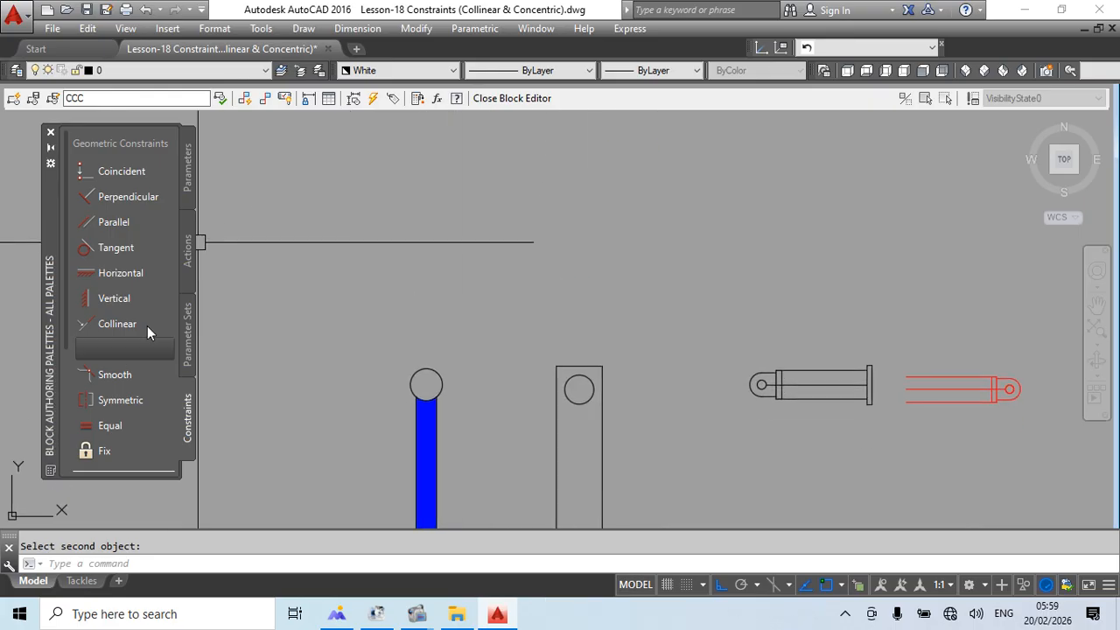
{"action": "left_click", "coordinate": [123, 349]}
{"action": "left_click", "coordinate": [437, 374]}
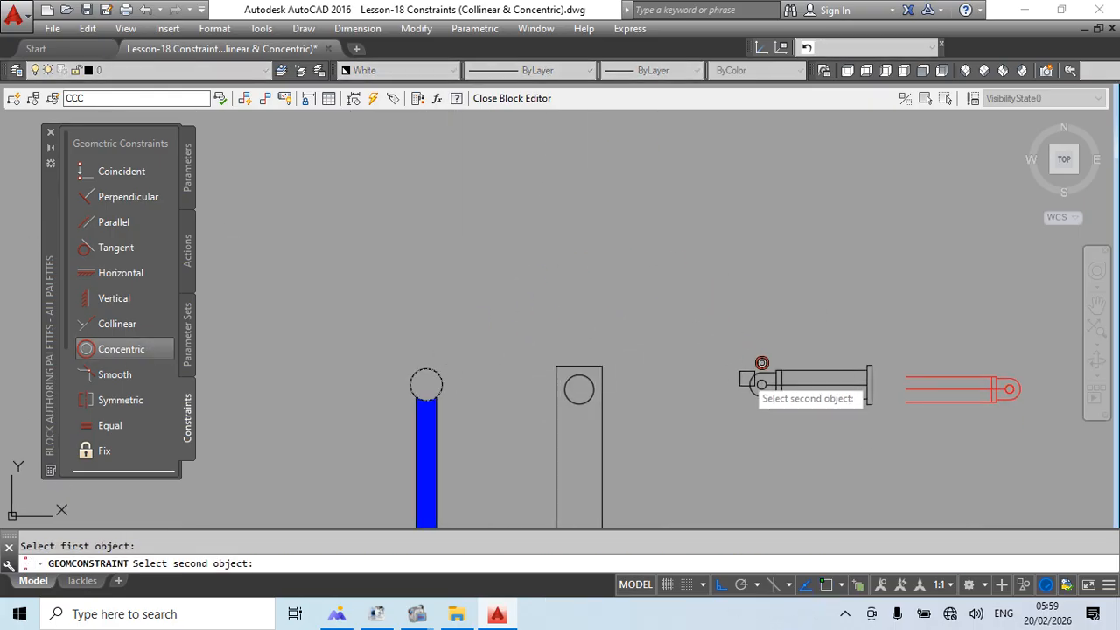
{"action": "scroll", "coordinate": [753, 383], "scroll_direction": "up", "scroll_amount": 5}
{"action": "left_click", "coordinate": [785, 371]}
{"action": "scroll", "coordinate": [646, 262], "scroll_direction": "down", "scroll_amount": 7}
{"action": "scroll", "coordinate": [430, 234], "scroll_direction": "up", "scroll_amount": 4}
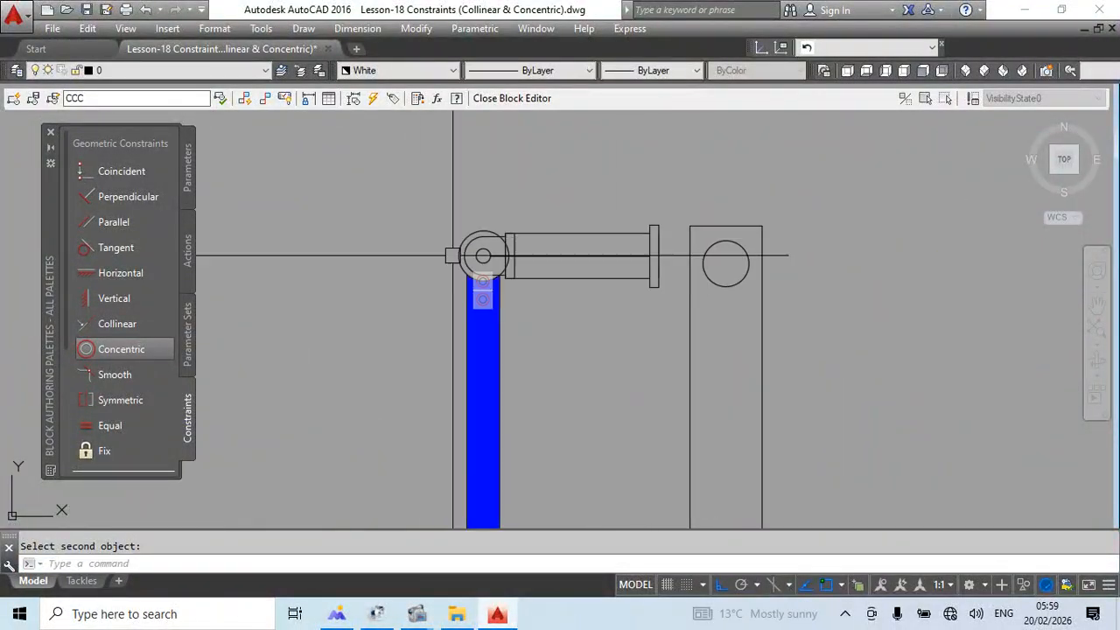
{"action": "middle_click_drag", "start_coordinate": [453, 255], "coordinate": [303, 294]}
{"action": "left_click", "coordinate": [117, 348]}
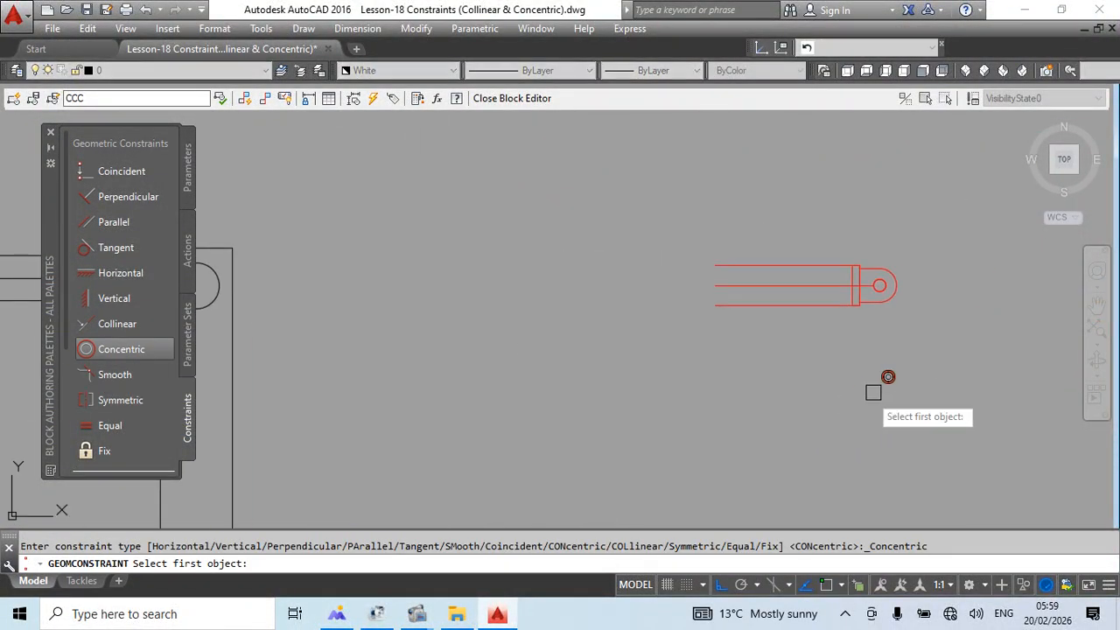
{"action": "scroll", "coordinate": [872, 390], "scroll_direction": "up", "scroll_amount": 5}
{"action": "left_click", "coordinate": [987, 275]}
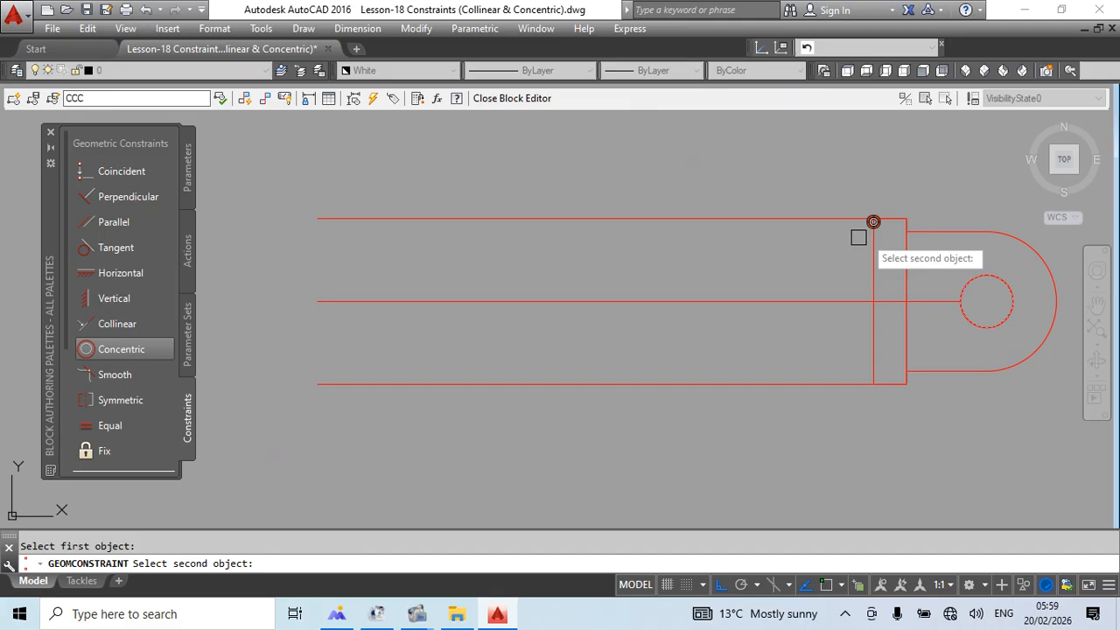
{"action": "scroll", "coordinate": [918, 271], "scroll_direction": "down", "scroll_amount": 6}
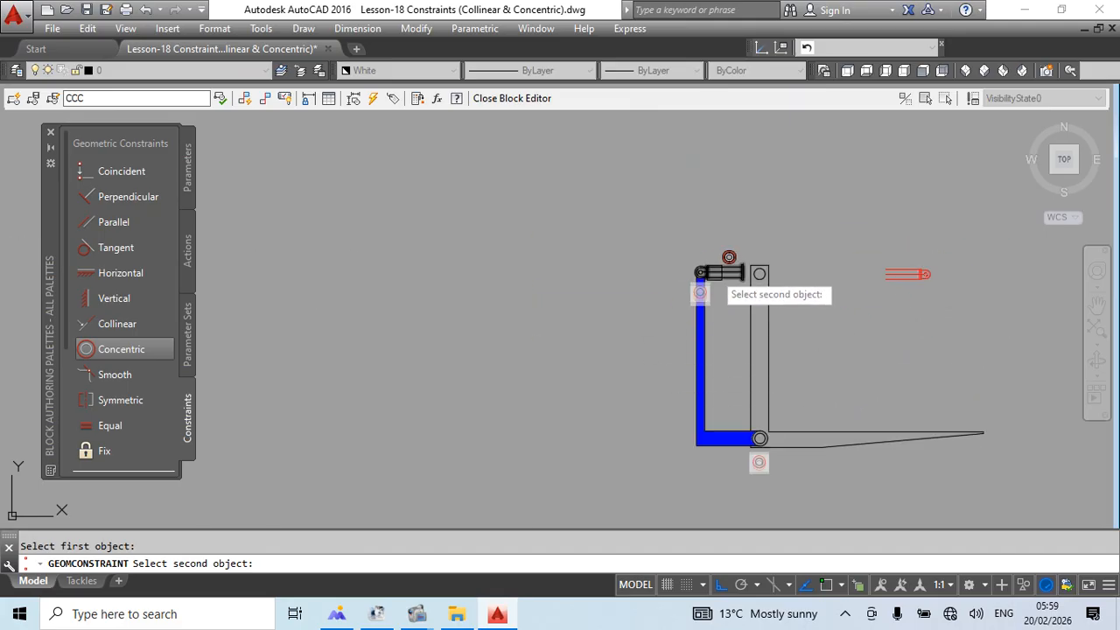
{"action": "key", "text": "Escape"}
Apply a concentric constraint between the circle at the top of the white fork's upright and the red jack part's eye.
{"action": "scroll", "coordinate": [795, 272], "scroll_direction": "up", "scroll_amount": 6}
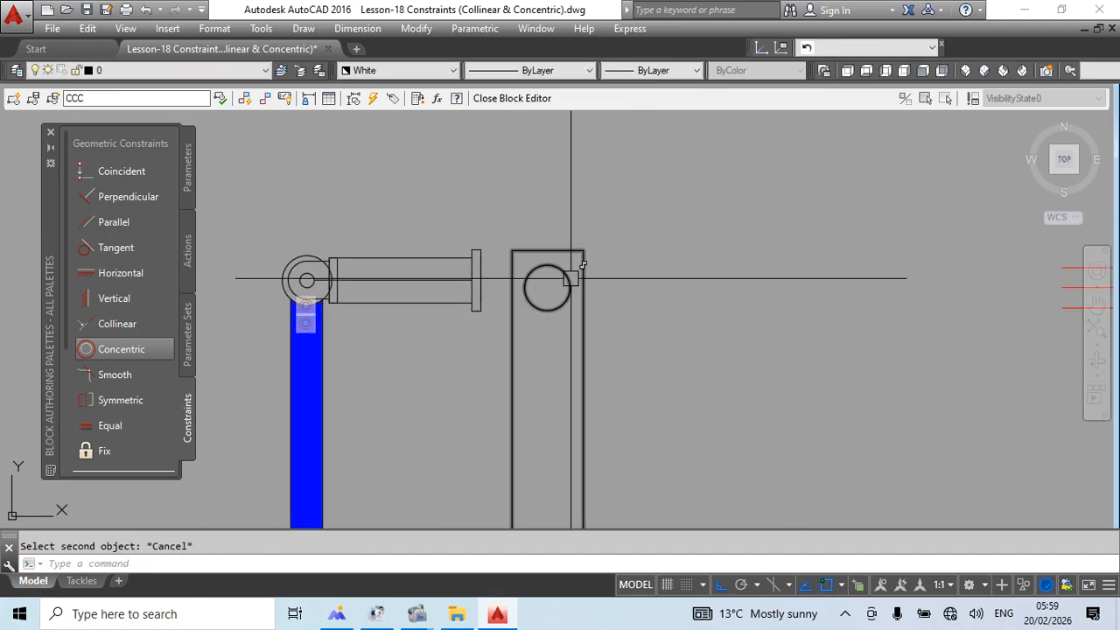
{"action": "left_click", "coordinate": [121, 349]}
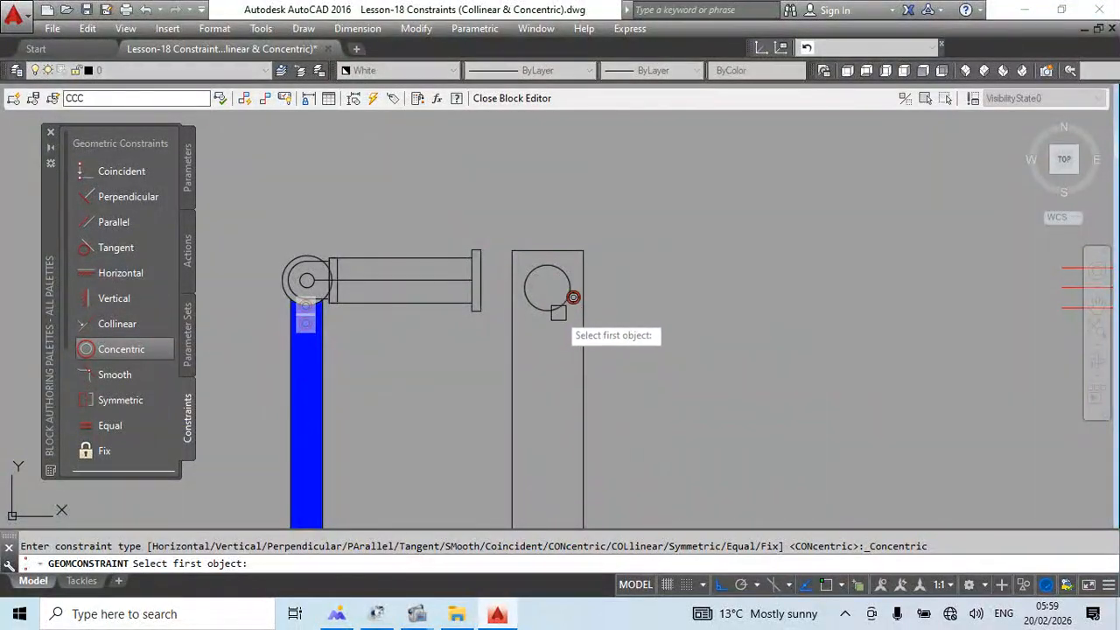
{"action": "left_click", "coordinate": [571, 294]}
{"action": "scroll", "coordinate": [503, 254], "scroll_direction": "down", "scroll_amount": 4}
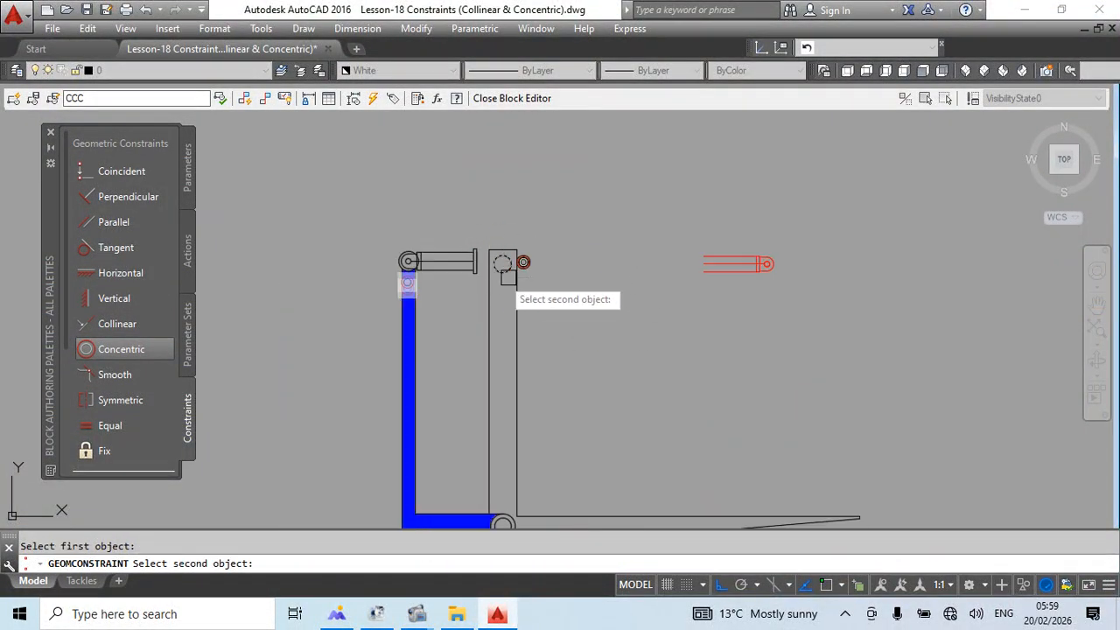
{"action": "scroll", "coordinate": [690, 333], "scroll_direction": "up", "scroll_amount": 6}
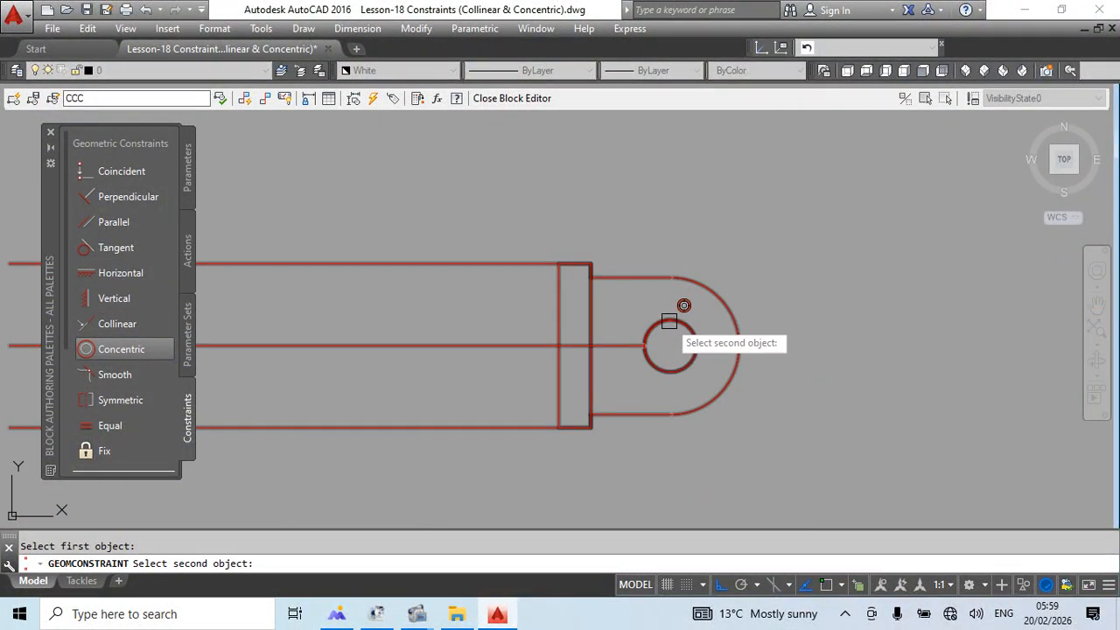
{"action": "left_click", "coordinate": [669, 322]}
{"action": "scroll", "coordinate": [624, 332], "scroll_direction": "down", "scroll_amount": 5}
{"action": "scroll", "coordinate": [616, 334], "scroll_direction": "up", "scroll_amount": 2}
{"action": "middle_click_drag", "start_coordinate": [614, 335], "coordinate": [773, 409]}
{"action": "key", "text": "Escape"}
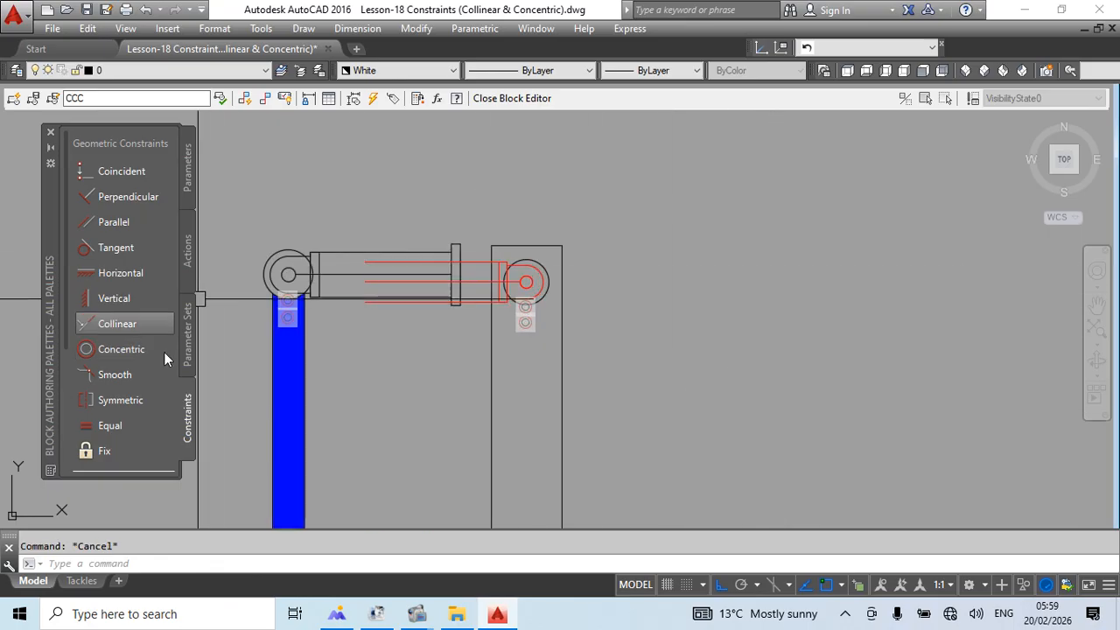
Try to apply a Collinear constraint between the black cylinder's centreline and the red rod's centreline.
{"action": "left_click", "coordinate": [116, 324]}
{"action": "scroll", "coordinate": [367, 293], "scroll_direction": "up", "scroll_amount": 3}
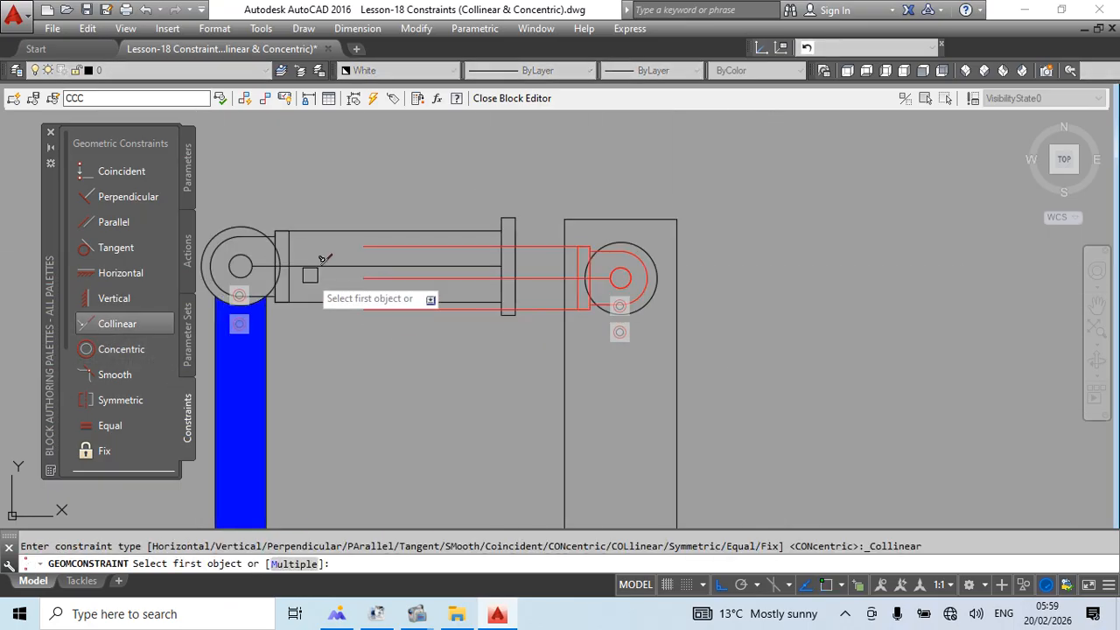
{"action": "left_click", "coordinate": [319, 262]}
{"action": "left_click", "coordinate": [388, 308]}
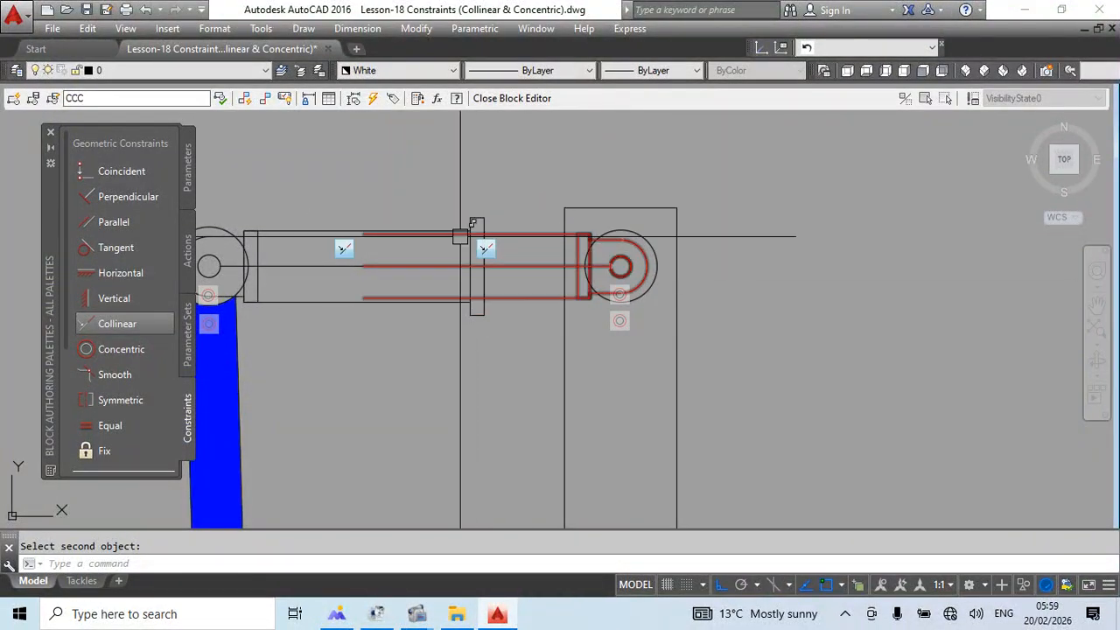
{"action": "scroll", "coordinate": [618, 217], "scroll_direction": "down", "scroll_amount": 5}
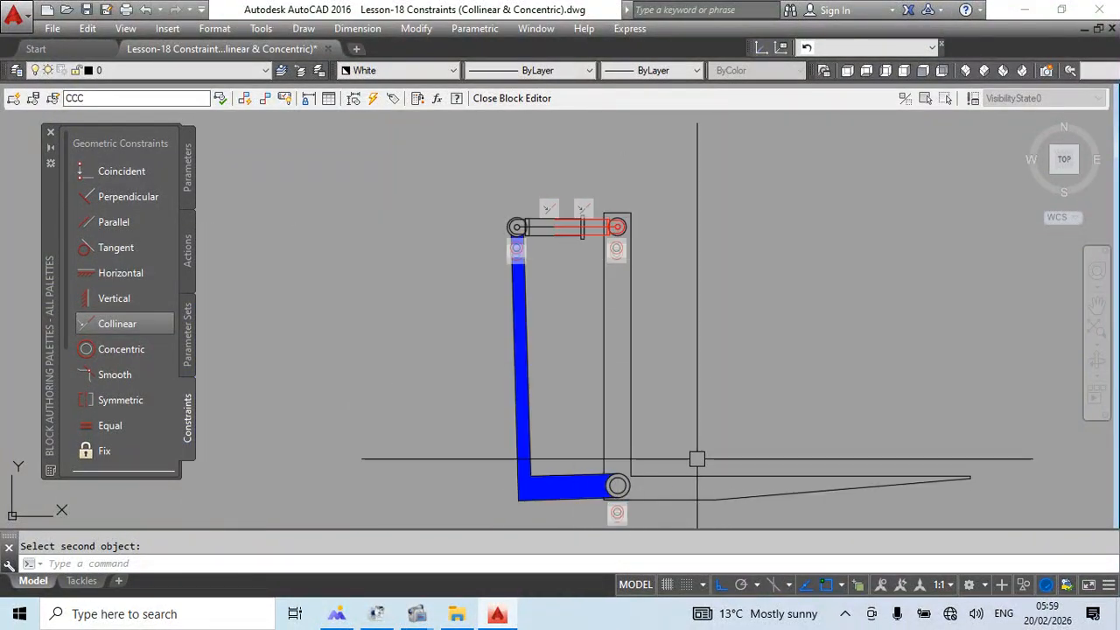
{"action": "middle_click_drag", "start_coordinate": [697, 457], "coordinate": [695, 413]}
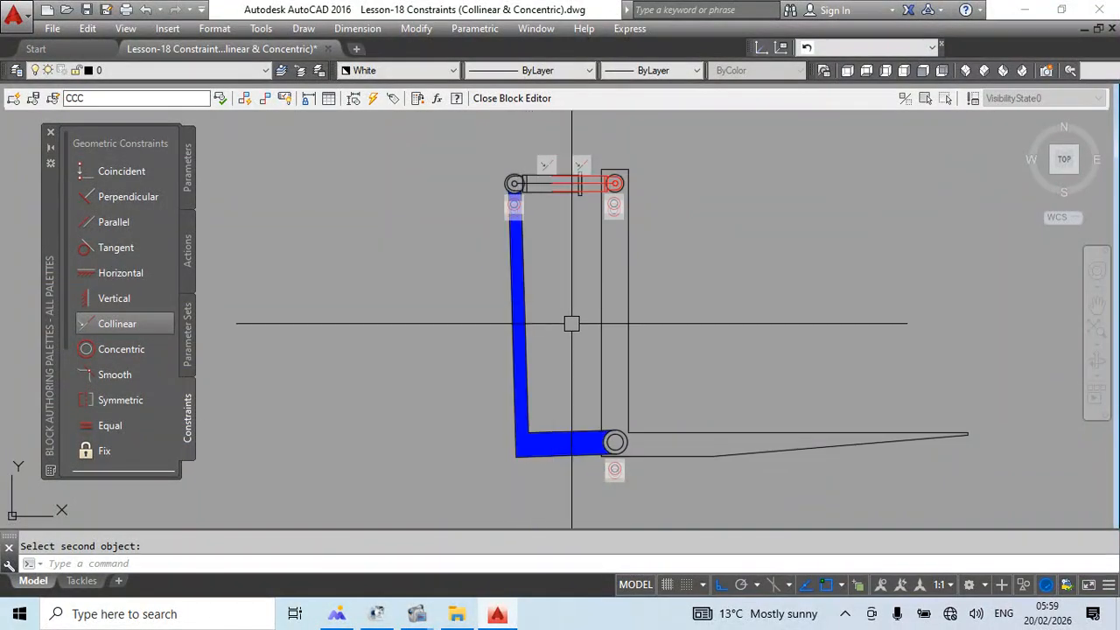
Undo the collinear constraint between the cylinder and the red rod.
{"action": "key", "text": "ctrl+z"}
{"action": "key", "text": "ctrl+z"}
{"action": "scroll", "coordinate": [635, 229], "scroll_direction": "down", "scroll_amount": 2}
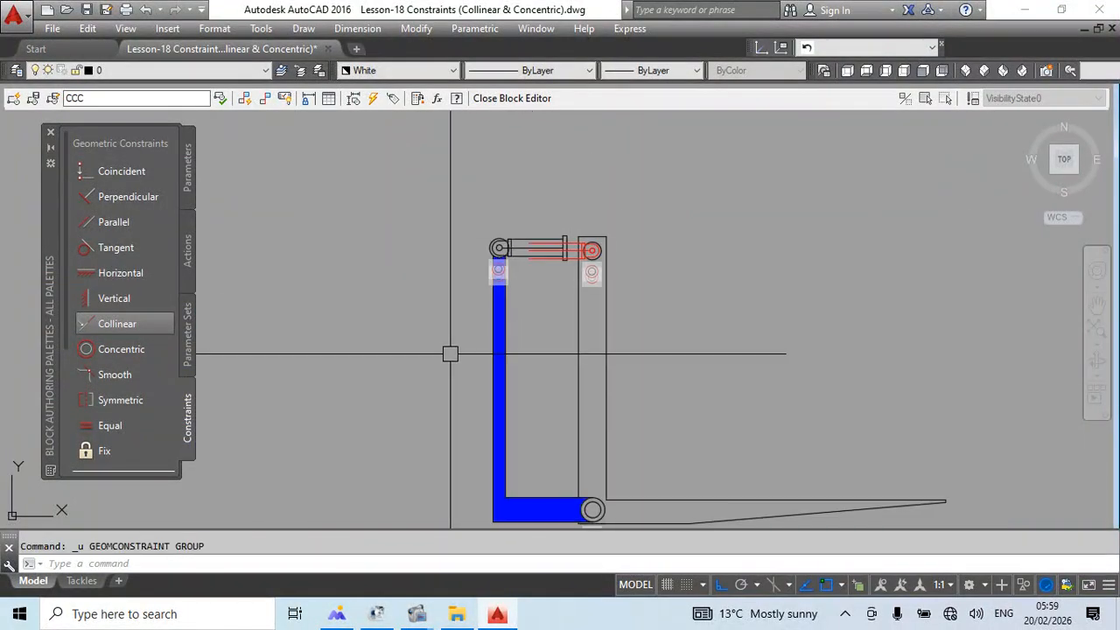
Try to apply a Vertical constraint to the blue L-shaped arm.
{"action": "left_click", "coordinate": [113, 302]}
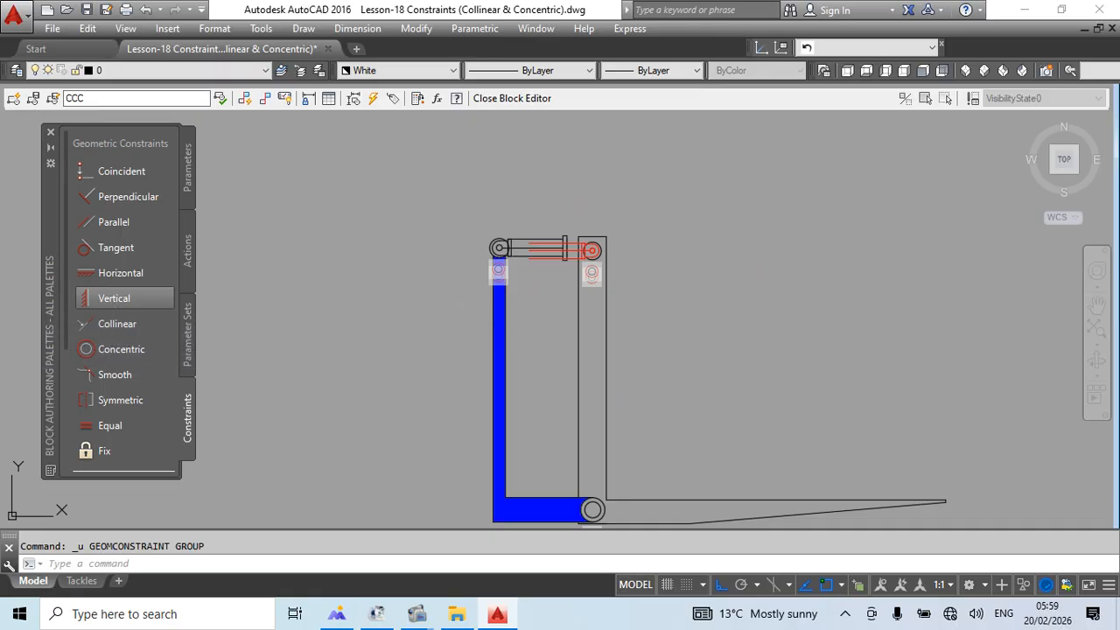
{"action": "left_click", "coordinate": [491, 368]}
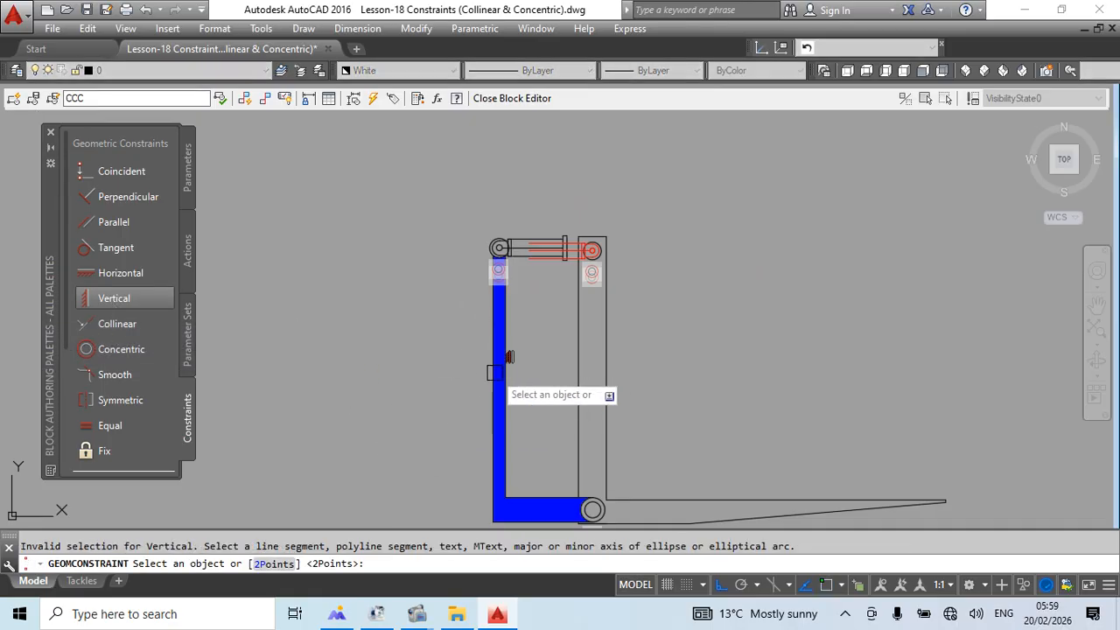
{"action": "key", "text": "Escape"}
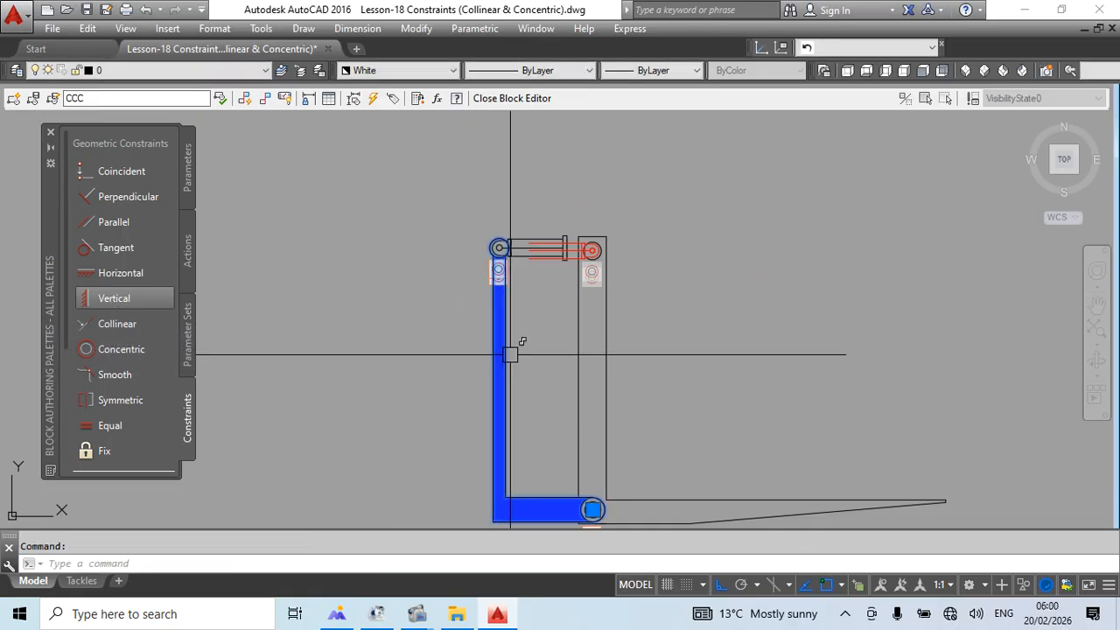
Draw a short vertical helper line beside the outer edge of the blue arm and give it a Vertical constraint.
{"action": "key", "text": "Return"}
{"action": "scroll", "coordinate": [474, 332], "scroll_direction": "up", "scroll_amount": 2}
{"action": "left_click", "coordinate": [469, 333]}
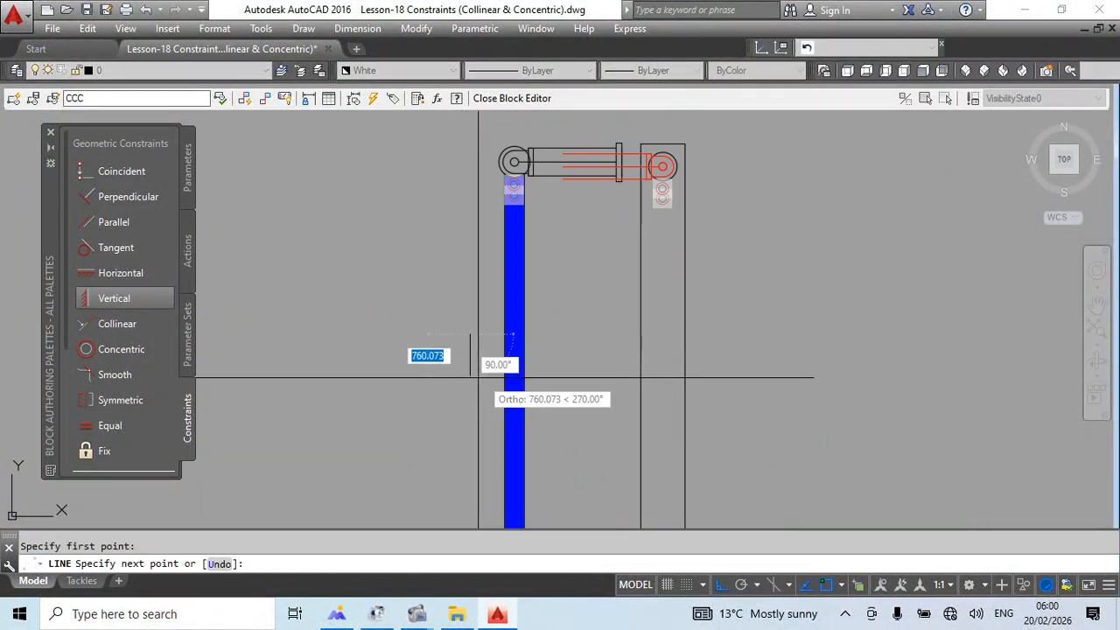
{"action": "left_click", "coordinate": [470, 367]}
{"action": "key", "text": "Escape"}
{"action": "left_click", "coordinate": [114, 300]}
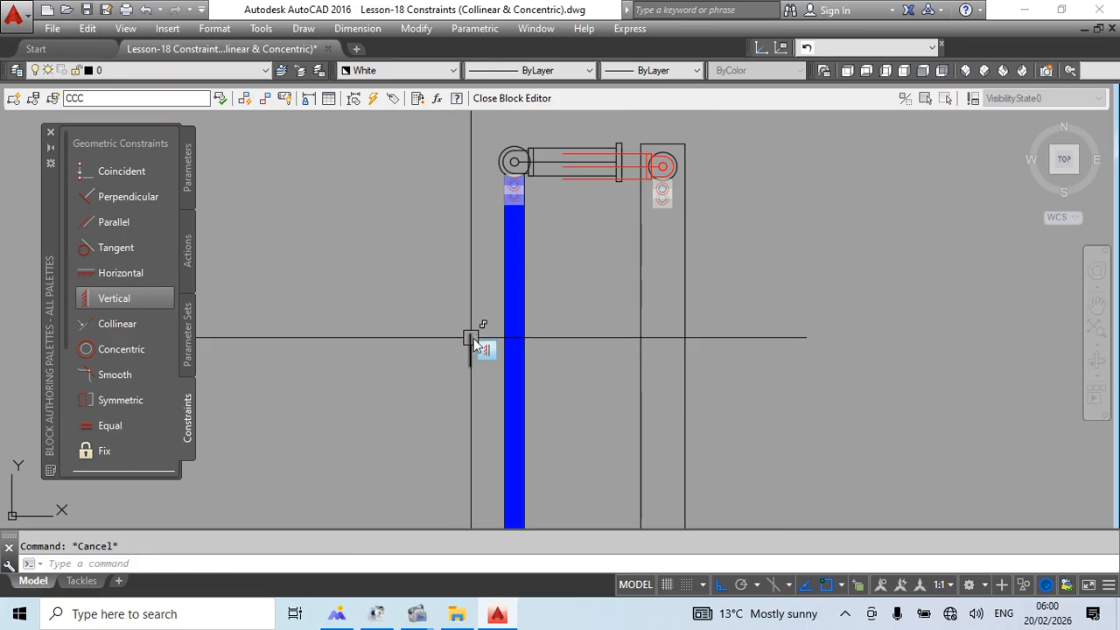
Try to make the blue arm parallel to the short helper line with a Parallel constraint.
{"action": "left_click", "coordinate": [115, 222]}
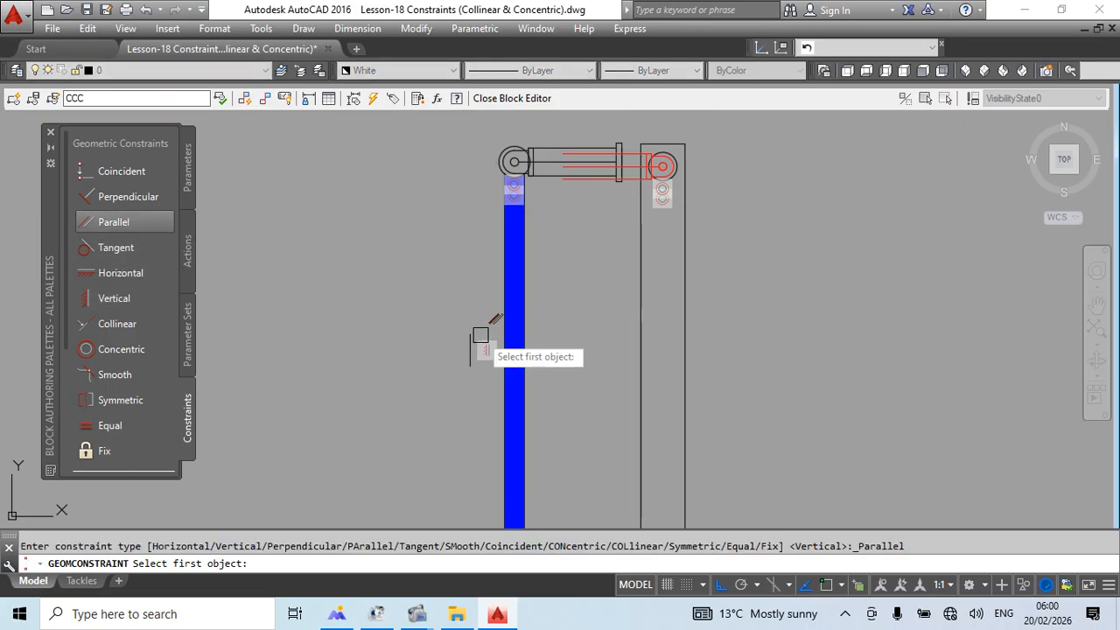
{"action": "left_click", "coordinate": [507, 355]}
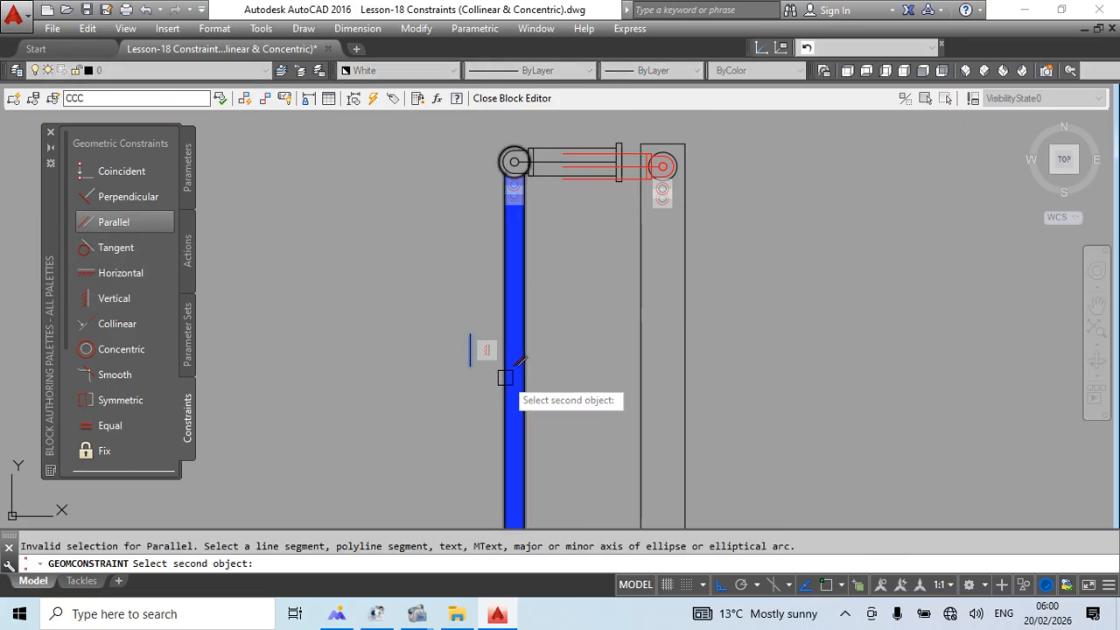
{"action": "scroll", "coordinate": [525, 288], "scroll_direction": "down", "scroll_amount": 4}
{"action": "scroll", "coordinate": [536, 310], "scroll_direction": "up", "scroll_amount": 4}
{"action": "key", "text": "Escape"}
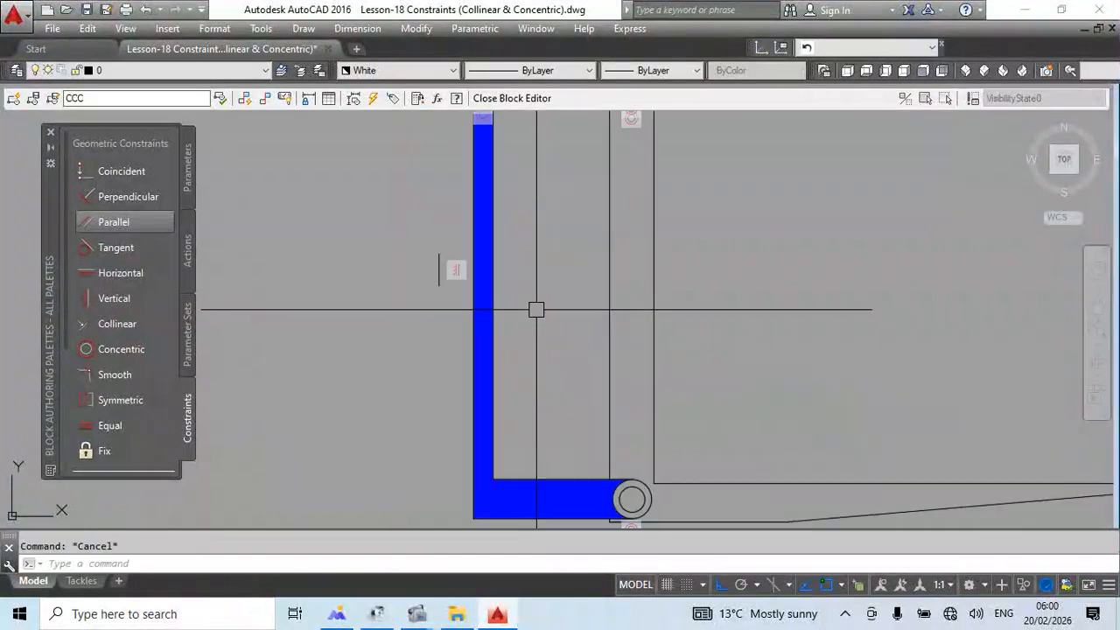
Delete the short vertical helper line beside the blue arm.
{"action": "left_click", "coordinate": [431, 283]}
{"action": "key", "text": "Delete"}
{"action": "key", "text": "Escape"}
{"action": "scroll", "coordinate": [517, 287], "scroll_direction": "down", "scroll_amount": 6}
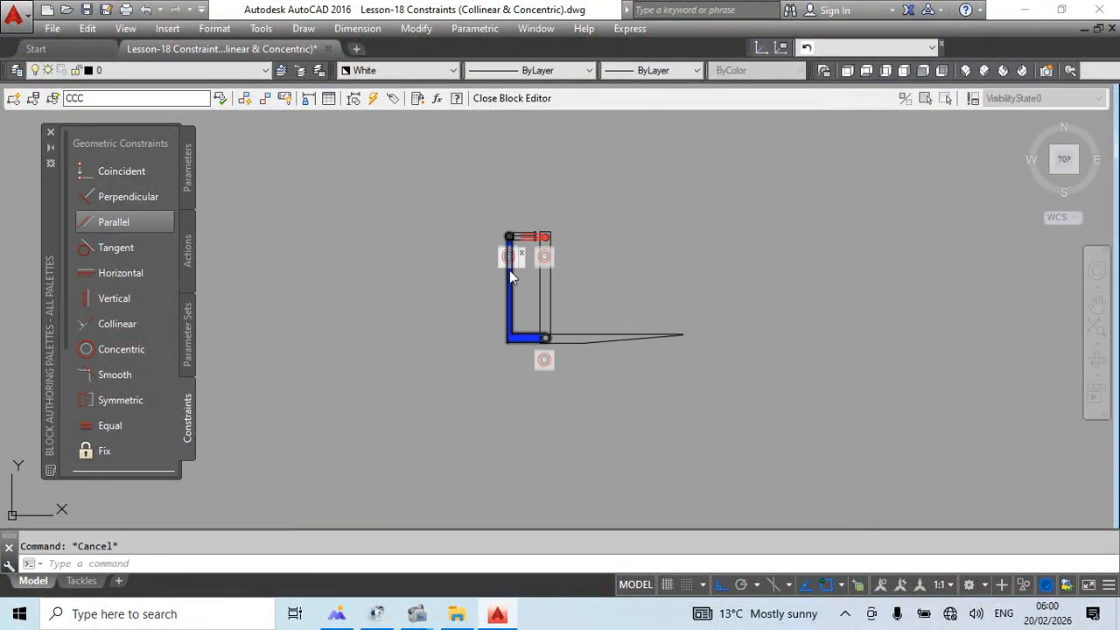
{"action": "scroll", "coordinate": [510, 274], "scroll_direction": "up", "scroll_amount": 4}
{"action": "left_click", "coordinate": [514, 289]}
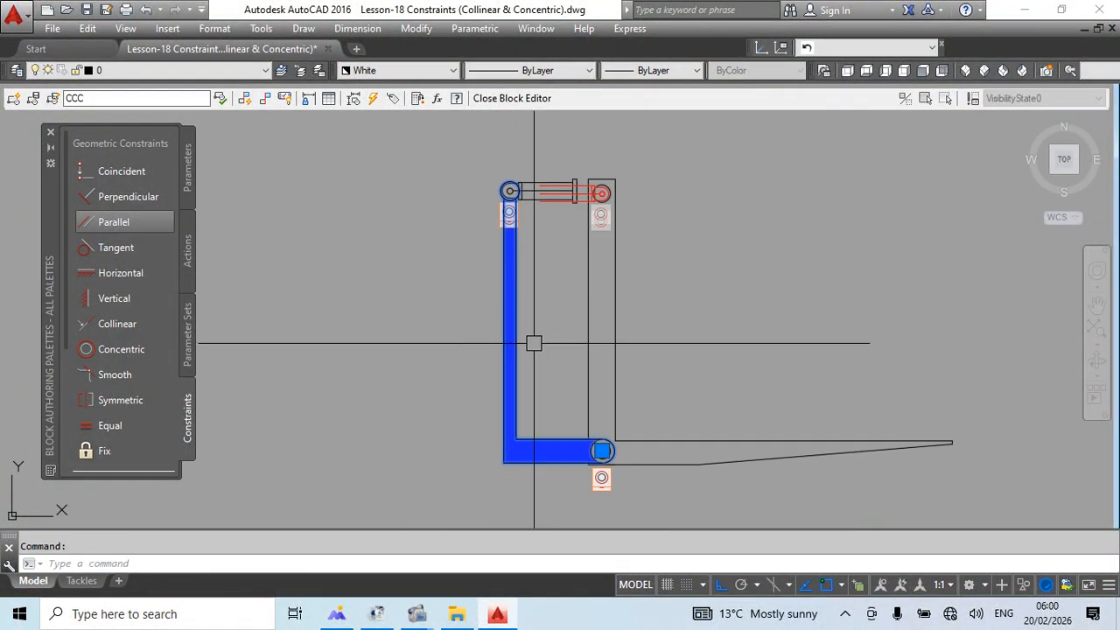
{"action": "key", "text": "Escape"}
{"action": "middle_click_drag", "start_coordinate": [508, 472], "coordinate": [496, 458]}
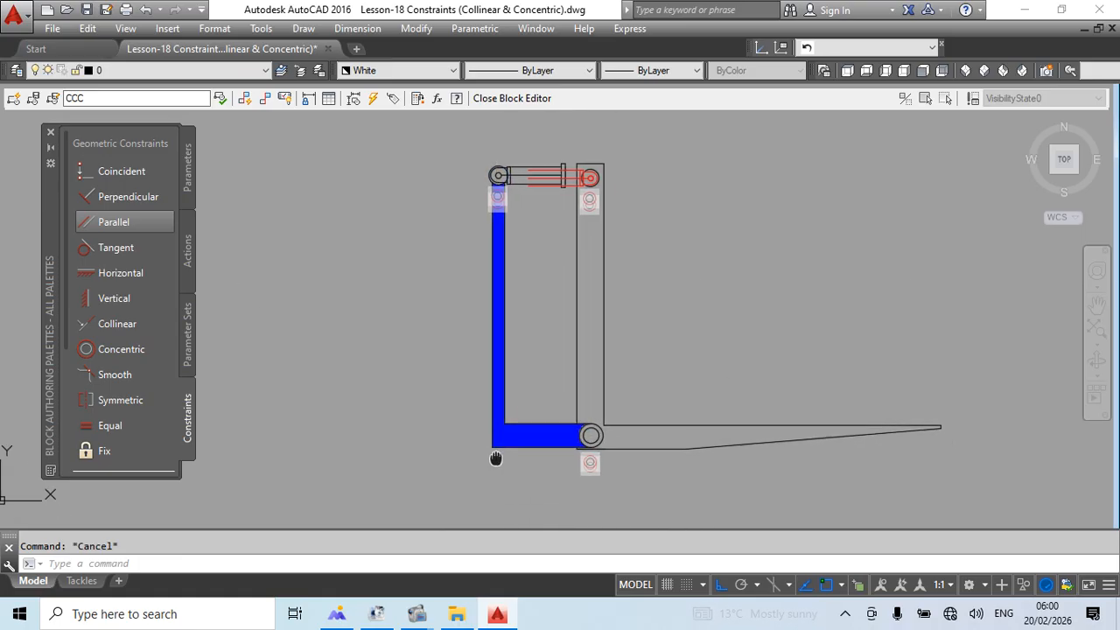
{"action": "type", "text": "l"}
{"action": "key", "text": "Return"}
{"action": "left_click", "coordinate": [493, 449]}
{"action": "key", "text": "Escape"}
Rotate the black cylinder by reference about its pivot on the blue arm so its centreline points at the red rod's pivot centre.
{"action": "scroll", "coordinate": [543, 162], "scroll_direction": "up", "scroll_amount": 4}
{"action": "middle_click_drag", "start_coordinate": [543, 162], "coordinate": [530, 292]}
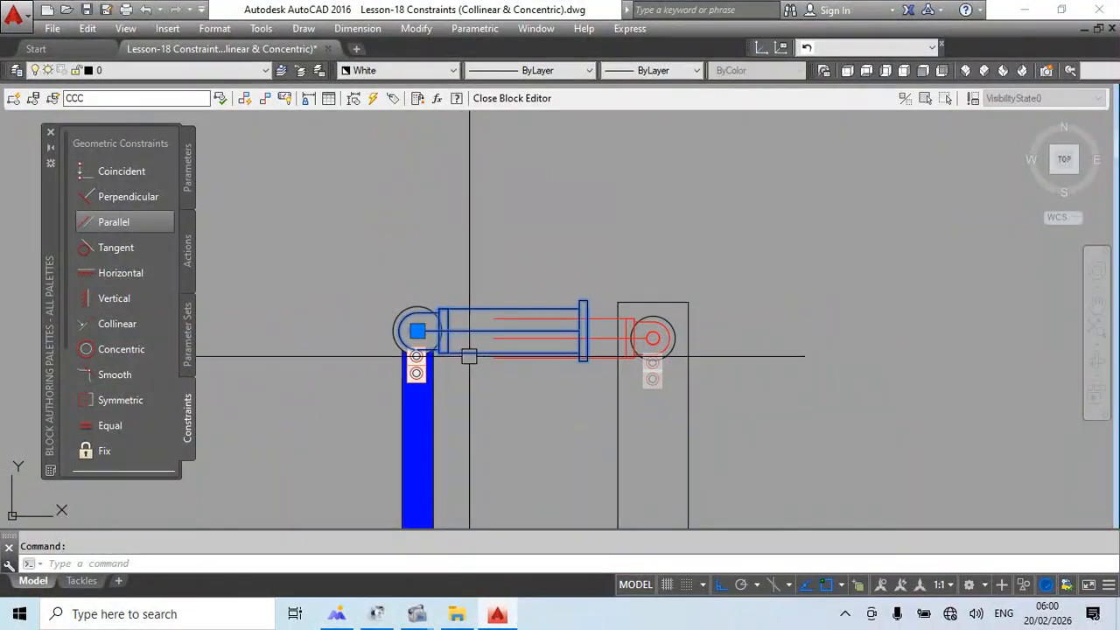
{"action": "type", "text": "ro"}
{"action": "key", "text": "Return"}
{"action": "scroll", "coordinate": [411, 328], "scroll_direction": "up", "scroll_amount": 4}
{"action": "left_click", "coordinate": [427, 332]}
{"action": "type", "text": "r"}
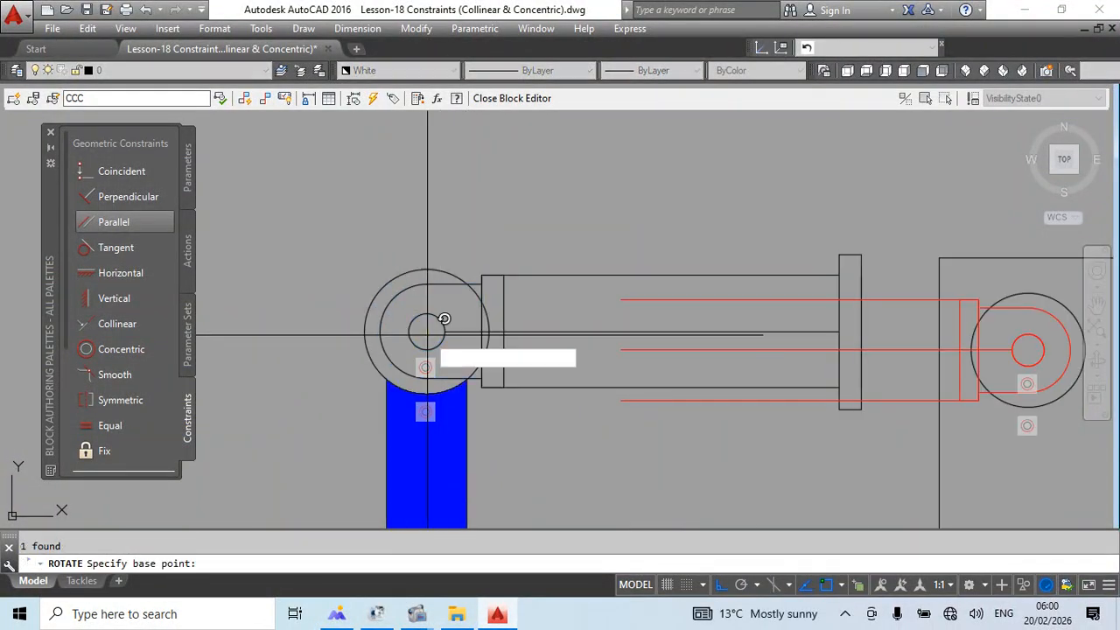
{"action": "key", "text": "Return"}
{"action": "left_click", "coordinate": [847, 333]}
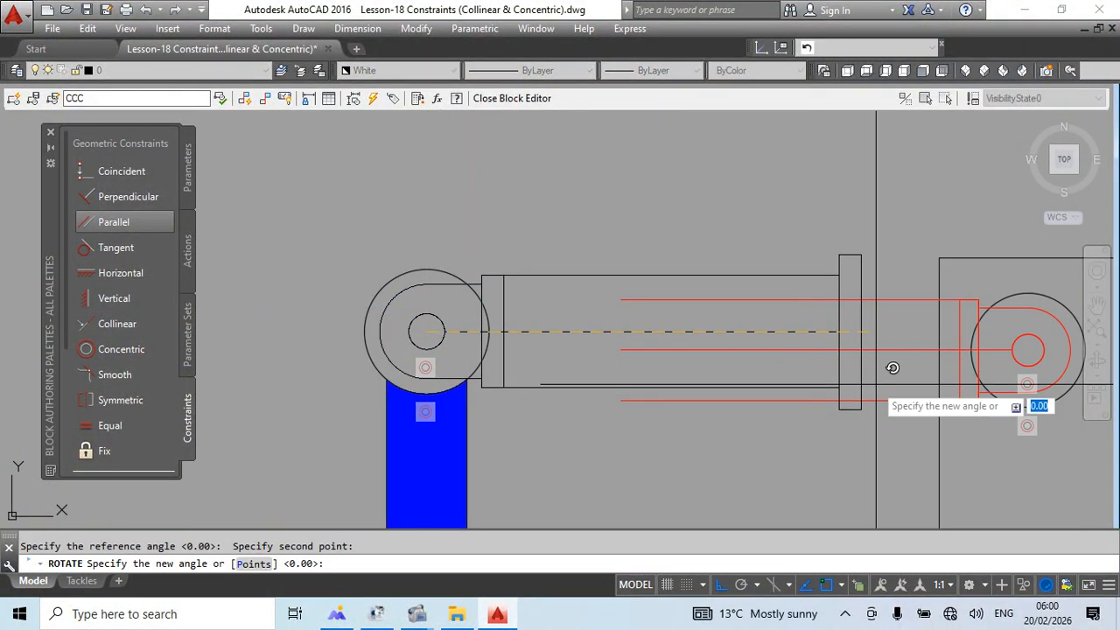
{"action": "middle_click_drag", "start_coordinate": [1064, 380], "coordinate": [879, 420]}
{"action": "left_click", "coordinate": [843, 390]}
{"action": "key", "text": "Escape"}
Rotate the red rod by reference about its own pivot centre so it lines up with the cylinder's centreline.
{"action": "left_click", "coordinate": [725, 393]}
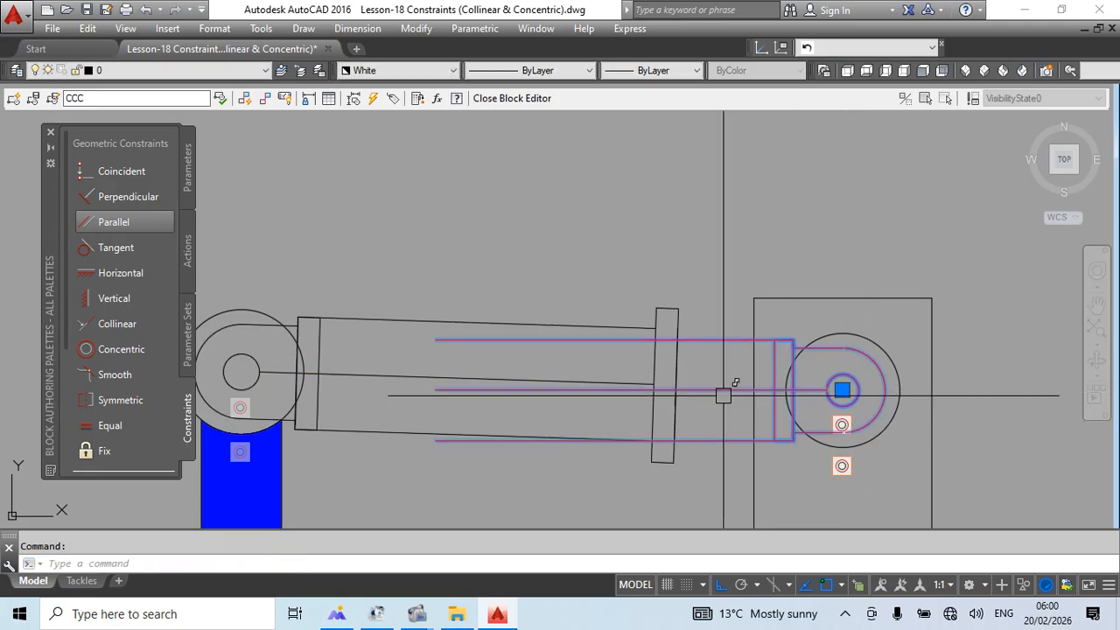
{"action": "middle_click_drag", "start_coordinate": [725, 394], "coordinate": [722, 384]}
{"action": "type", "text": "ro"}
{"action": "key", "text": "Return"}
{"action": "left_click", "coordinate": [840, 377]}
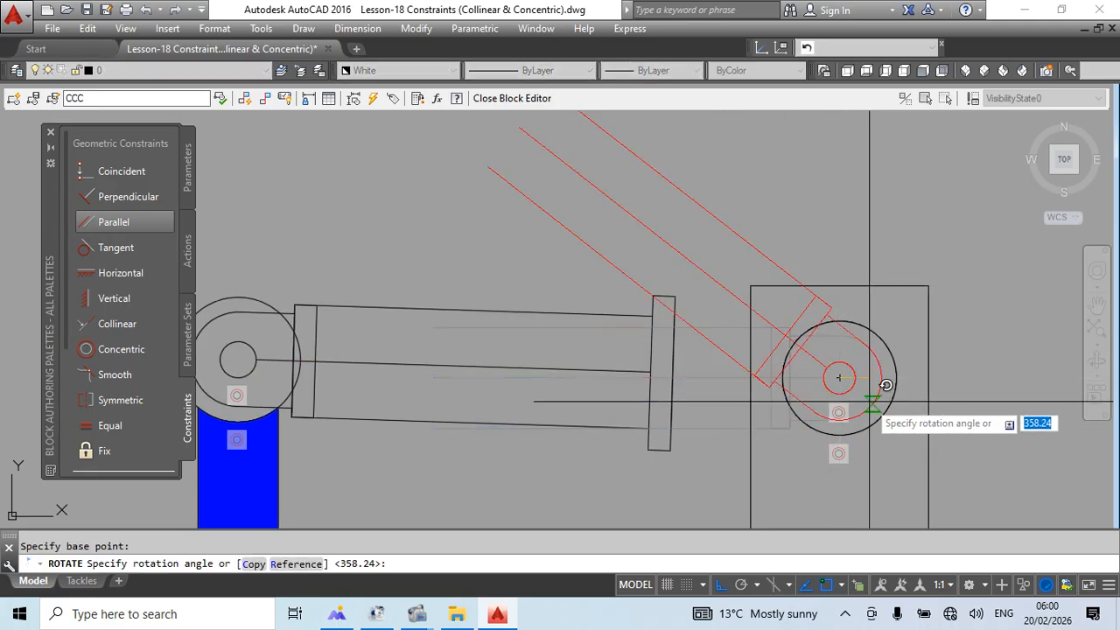
{"action": "type", "text": "r"}
{"action": "key", "text": "Return"}
{"action": "left_click", "coordinate": [840, 377]}
{"action": "left_click", "coordinate": [442, 383]}
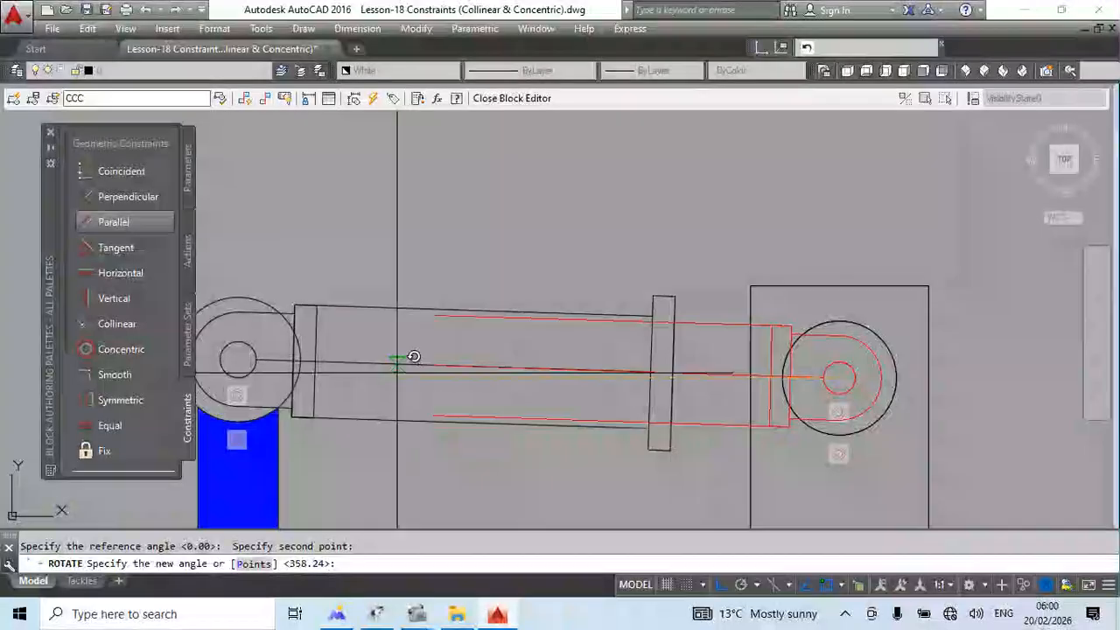
{"action": "left_click", "coordinate": [391, 366]}
{"action": "key", "text": "Escape"}
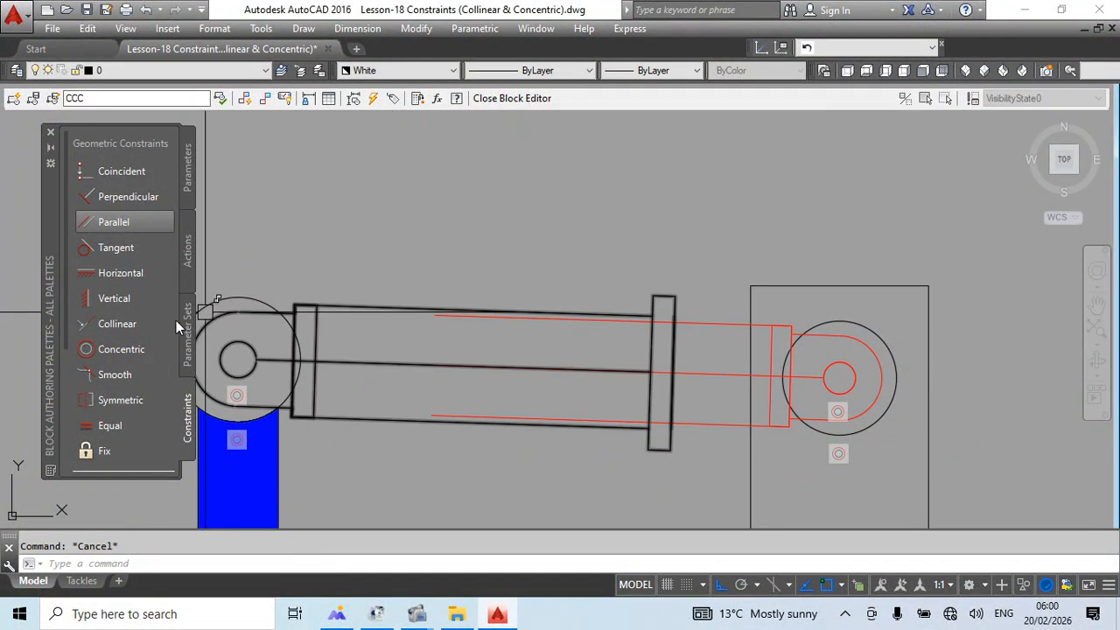
Apply a Collinear constraint between the cylinder's centreline and the red rod's centreline.
{"action": "left_click", "coordinate": [117, 324]}
{"action": "left_click", "coordinate": [451, 362]}
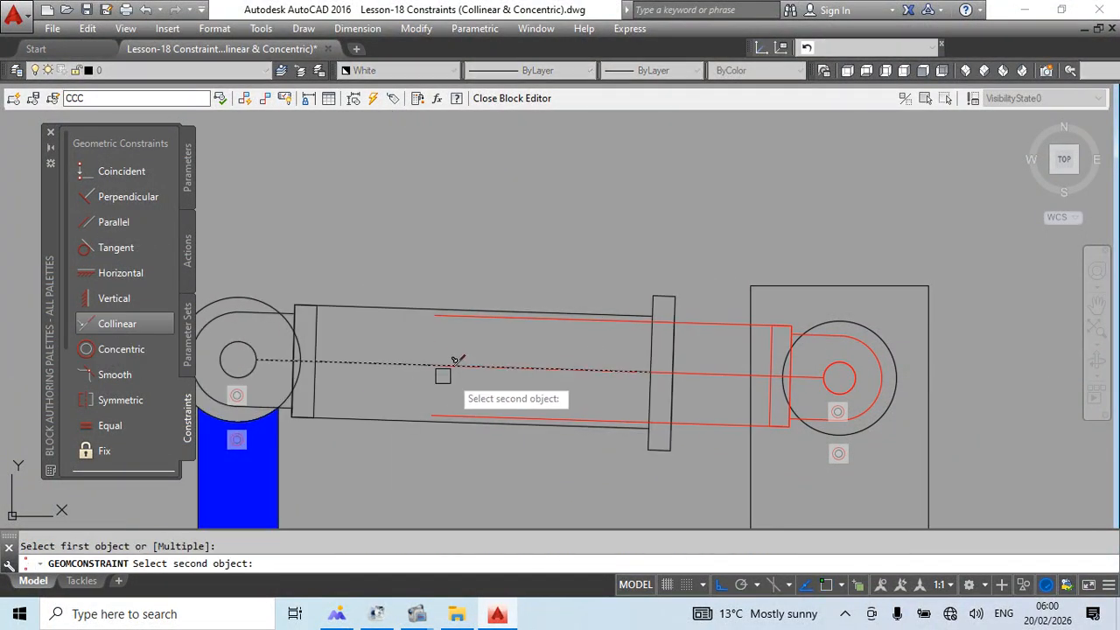
{"action": "left_click", "coordinate": [692, 381]}
{"action": "scroll", "coordinate": [675, 385], "scroll_direction": "down", "scroll_amount": 5}
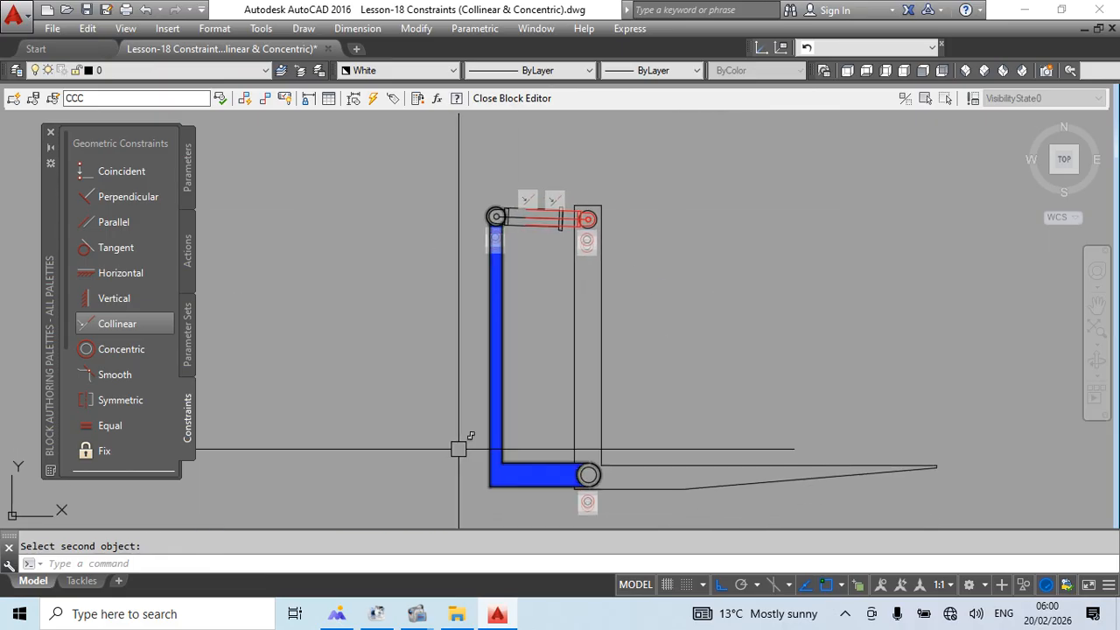
Examine the alignment of the cylinder, red rod and blue arm, both close up and in the whole linkage.
{"action": "scroll", "coordinate": [525, 219], "scroll_direction": "up", "scroll_amount": 4}
{"action": "key", "text": "Escape"}
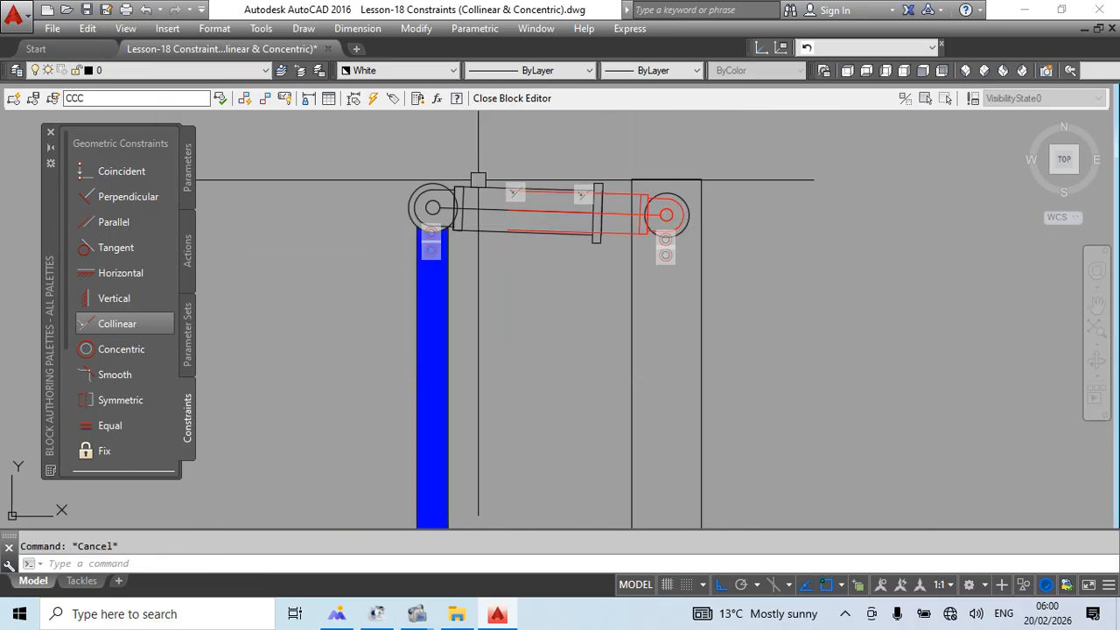
{"action": "scroll", "coordinate": [651, 208], "scroll_direction": "down", "scroll_amount": 4}
{"action": "middle_click_drag", "start_coordinate": [665, 304], "coordinate": [641, 339]}
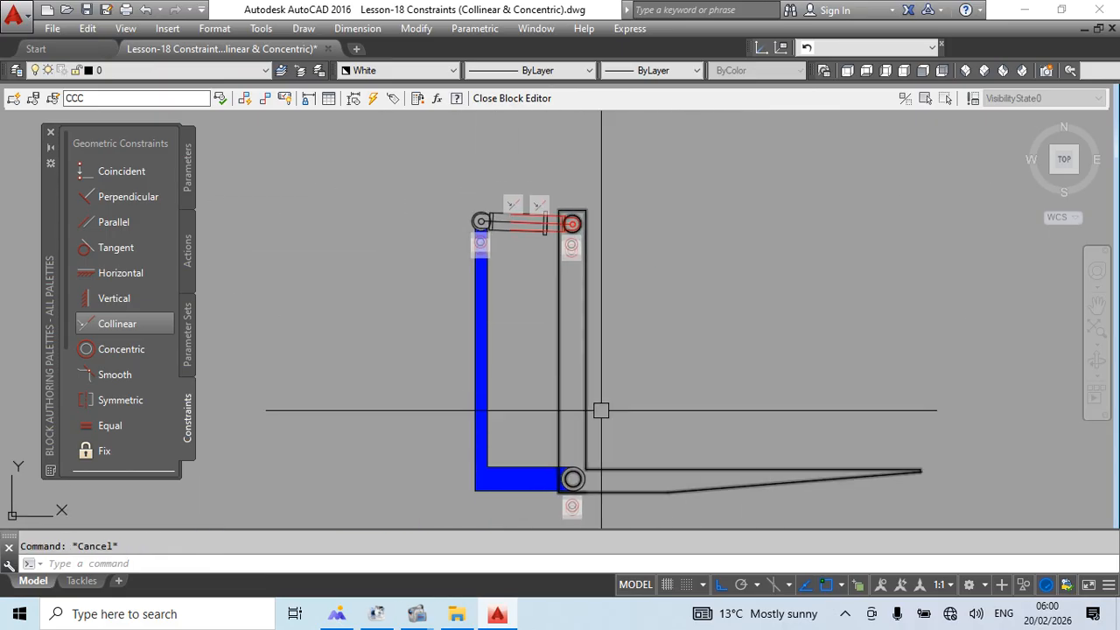
{"action": "middle_click_drag", "start_coordinate": [601, 410], "coordinate": [552, 364]}
{"action": "middle_click_drag", "start_coordinate": [454, 181], "coordinate": [461, 246]}
{"action": "scroll", "coordinate": [487, 250], "scroll_direction": "up", "scroll_amount": 5}
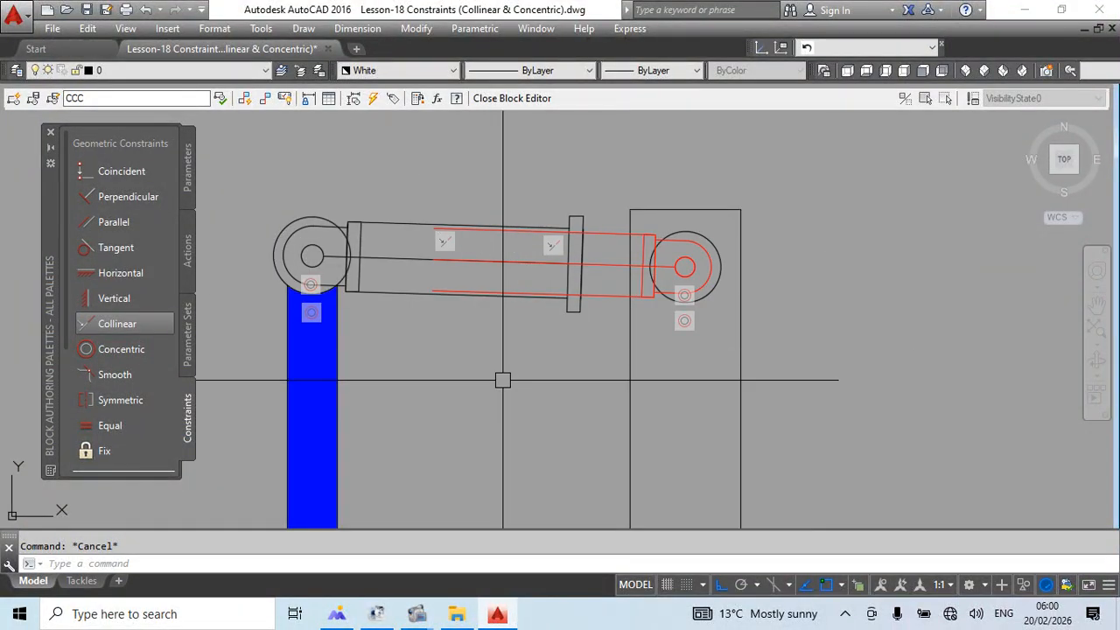
{"action": "middle_click_drag", "start_coordinate": [504, 379], "coordinate": [540, 361]}
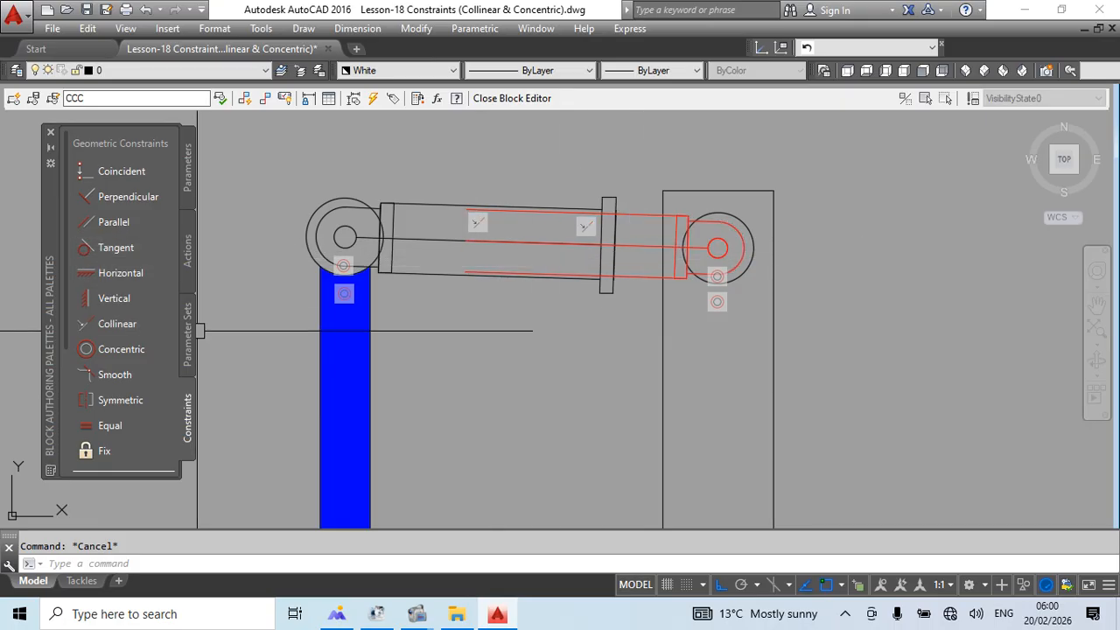
Show the parameter sets for block authoring and inspect the constrained cylinder and linkage.
{"action": "left_click", "coordinate": [188, 337]}
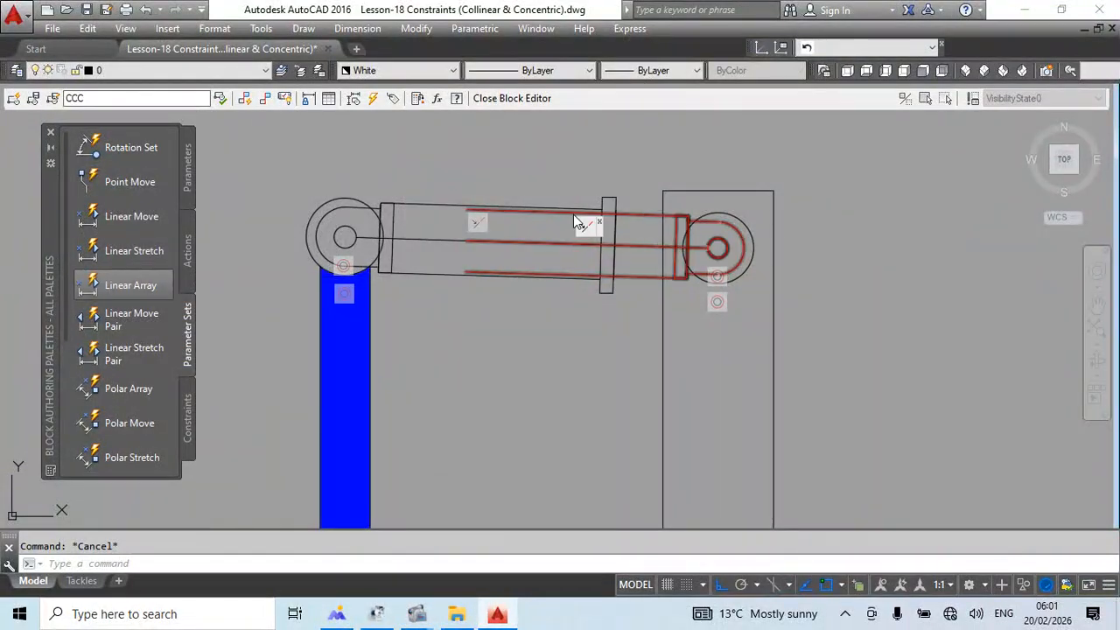
{"action": "scroll", "coordinate": [573, 214], "scroll_direction": "down", "scroll_amount": 2}
{"action": "scroll", "coordinate": [569, 200], "scroll_direction": "down", "scroll_amount": 5}
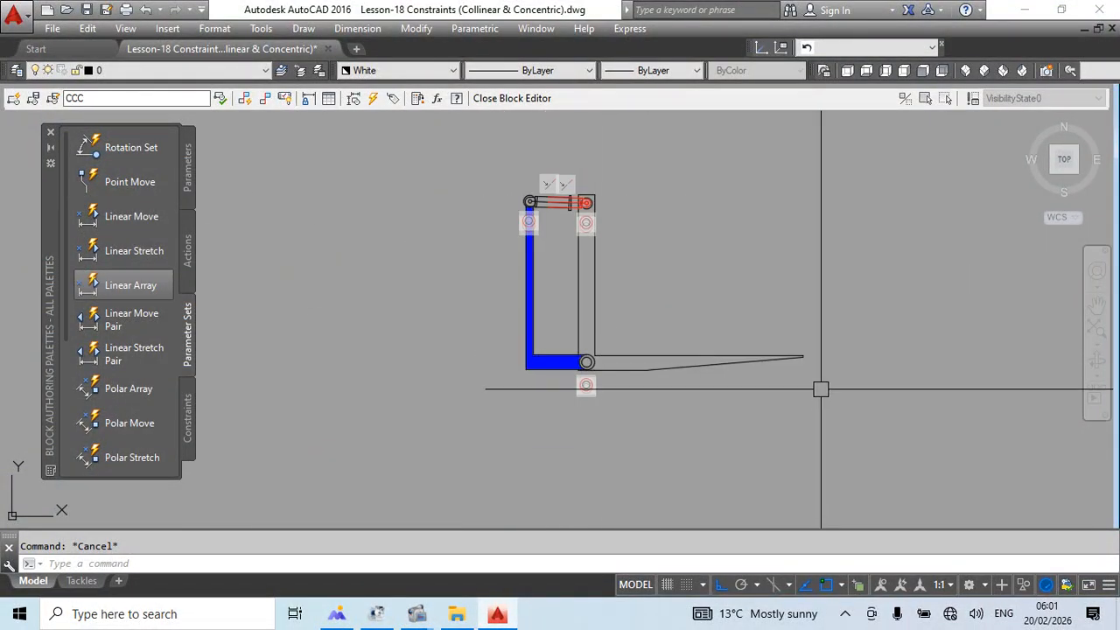
{"action": "scroll", "coordinate": [578, 217], "scroll_direction": "up", "scroll_amount": 6}
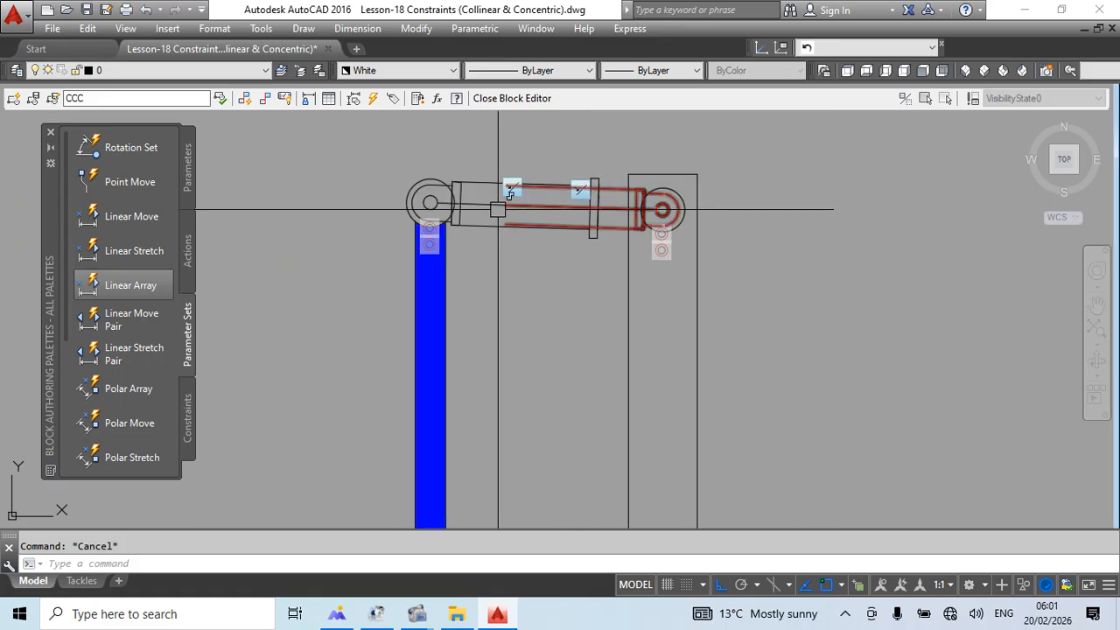
{"action": "scroll", "coordinate": [497, 210], "scroll_direction": "down", "scroll_amount": 6}
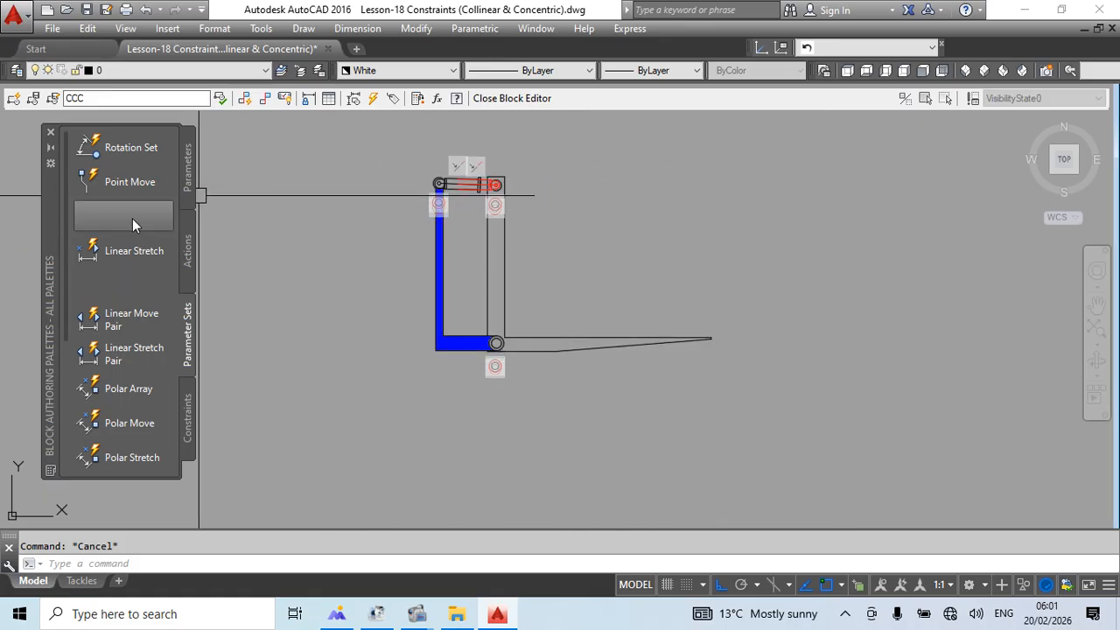
{"action": "middle_click_drag", "start_coordinate": [380, 284], "coordinate": [379, 325]}
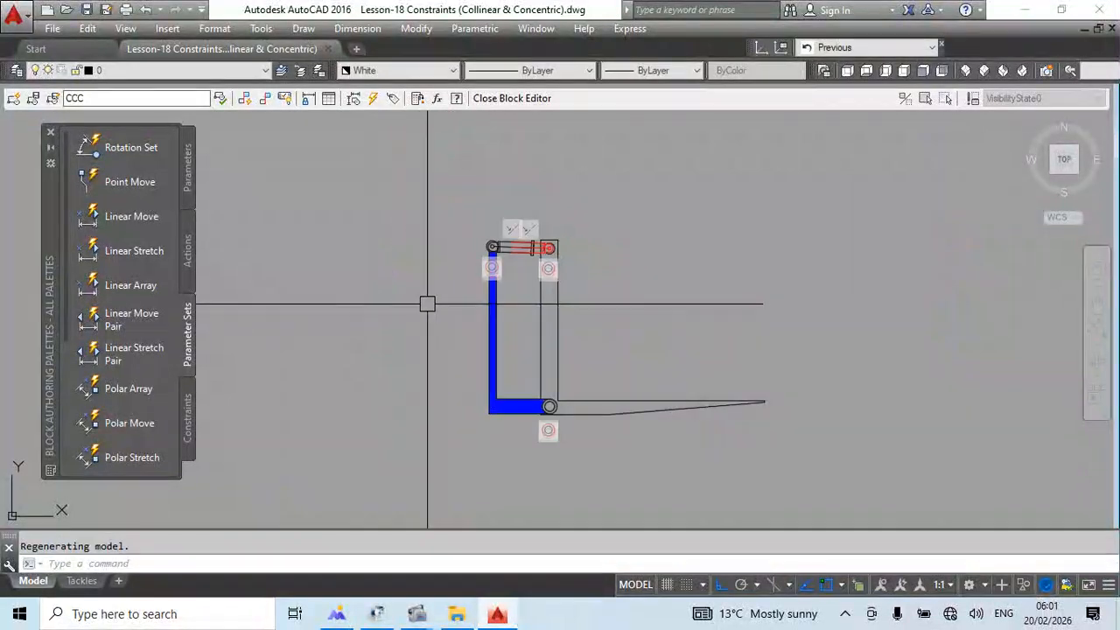
{"action": "scroll", "coordinate": [512, 257], "scroll_direction": "up", "scroll_amount": 4}
{"action": "middle_click_drag", "start_coordinate": [512, 257], "coordinate": [532, 356]}
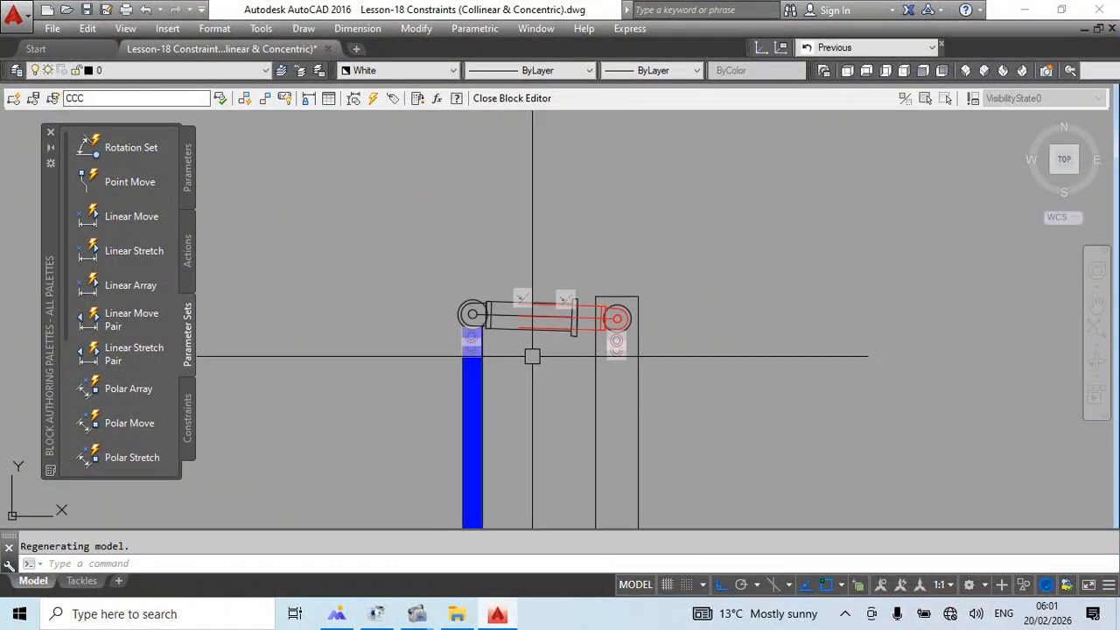
Add a Linear Move parameter set from the cylinder's pivot centre to the red rod's pivot centre, with its label above the cylinder.
{"action": "left_click", "coordinate": [127, 214]}
{"action": "scroll", "coordinate": [468, 316], "scroll_direction": "up", "scroll_amount": 4}
{"action": "scroll", "coordinate": [584, 357], "scroll_direction": "up", "scroll_amount": 2}
{"action": "middle_click_drag", "start_coordinate": [585, 357], "coordinate": [412, 422]}
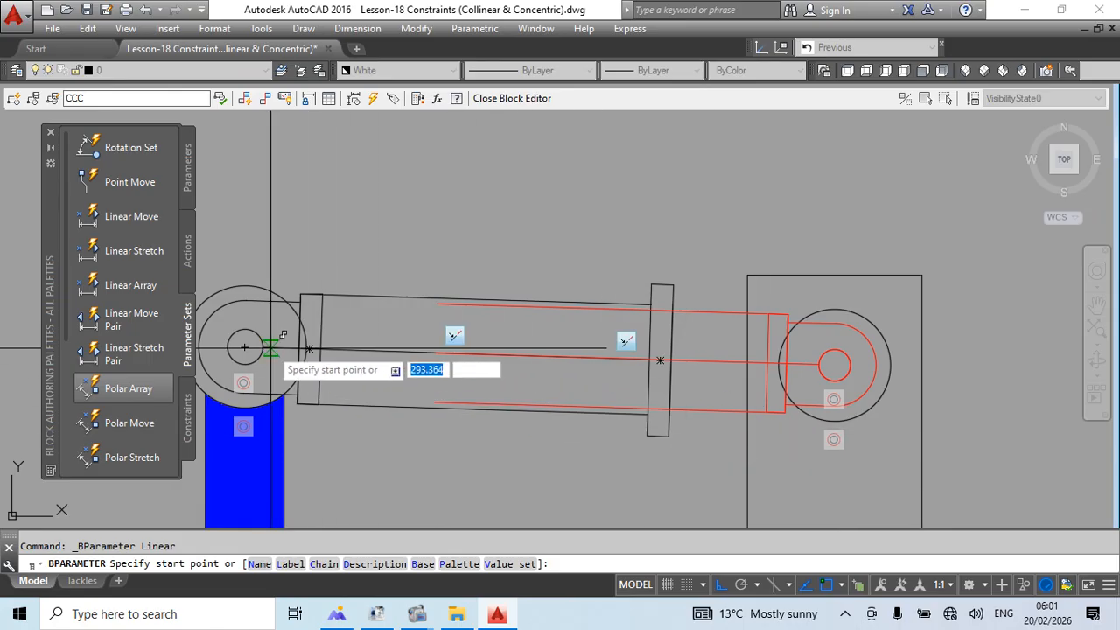
{"action": "left_click", "coordinate": [248, 348]}
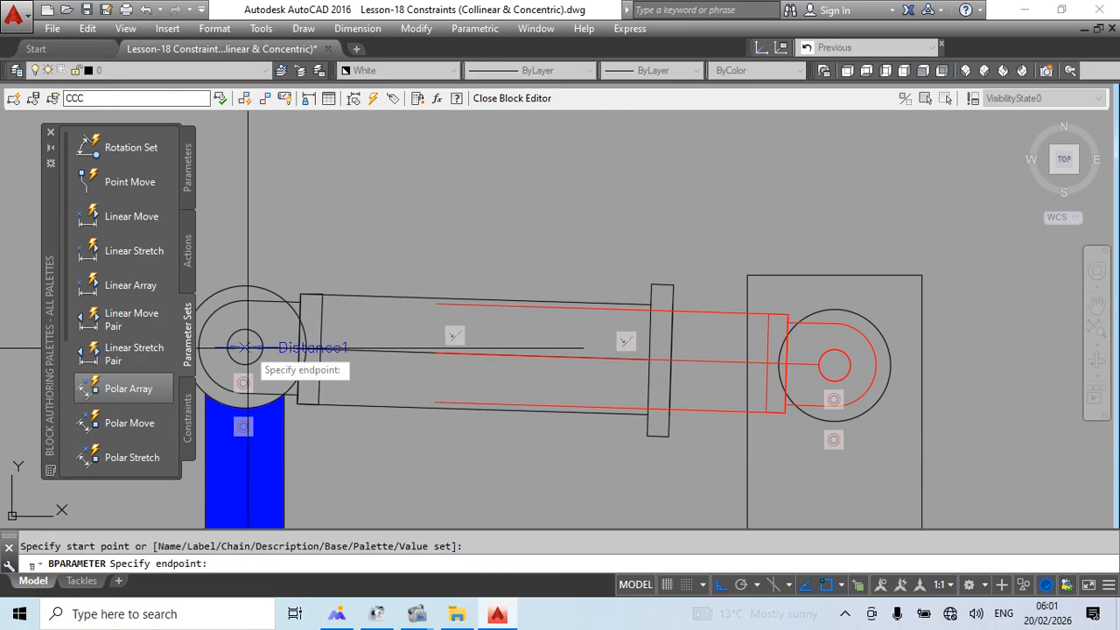
{"action": "left_click", "coordinate": [834, 365]}
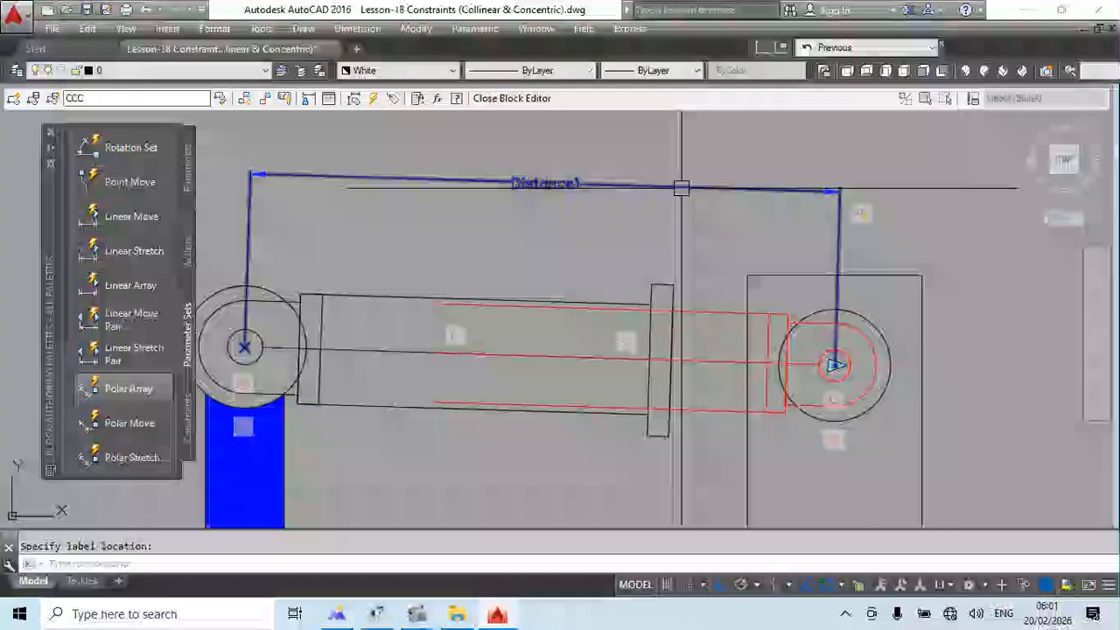
Add the red rod to the selection set of the linear parameter's move action and exit the Block Editor.
{"action": "right_click", "coordinate": [862, 217]}
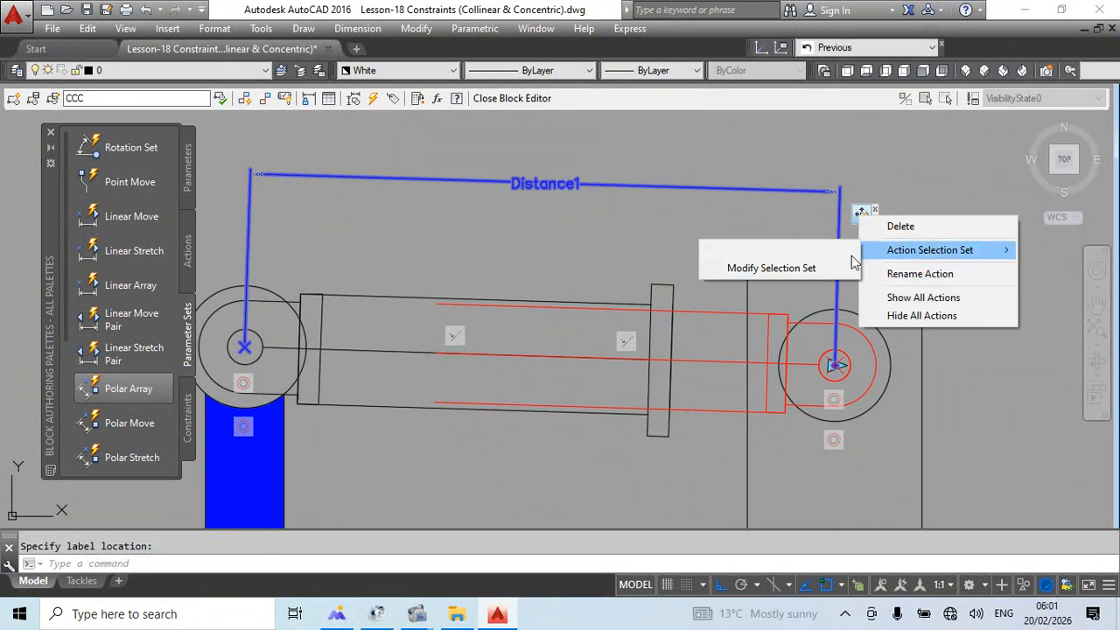
{"action": "left_click", "coordinate": [770, 267]}
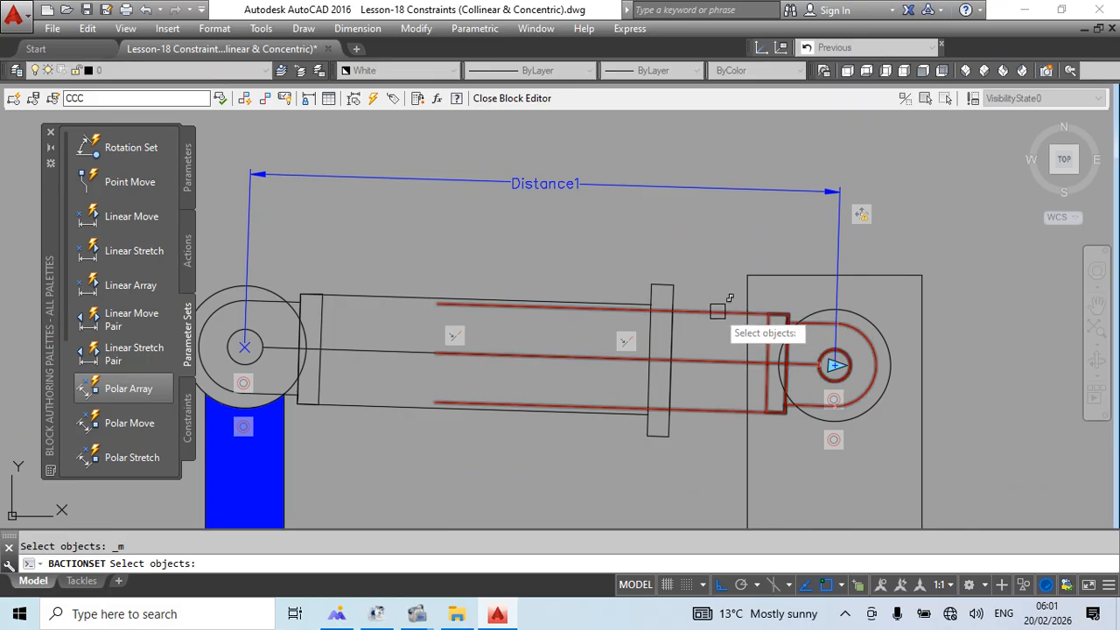
{"action": "key", "text": "Return"}
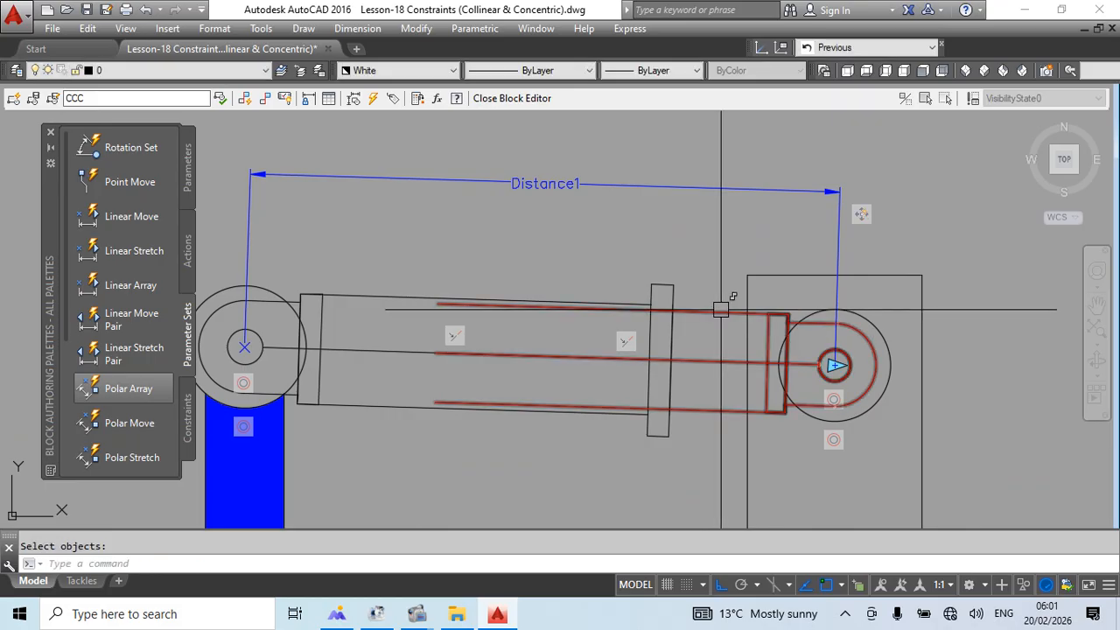
{"action": "type", "text": "bc"}
{"action": "key", "text": "Return"}
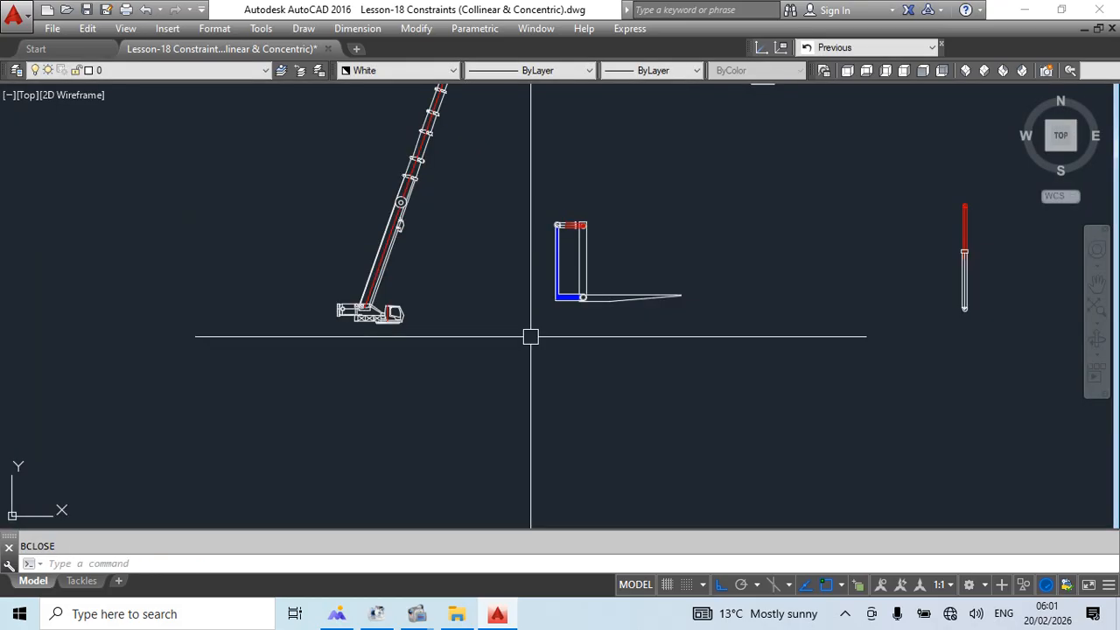
Test the linkage block's linear grip by previewing an extension of the red rod, without committing the move.
{"action": "scroll", "coordinate": [525, 319], "scroll_direction": "down", "scroll_amount": 2}
{"action": "scroll", "coordinate": [500, 250], "scroll_direction": "up", "scroll_amount": 8}
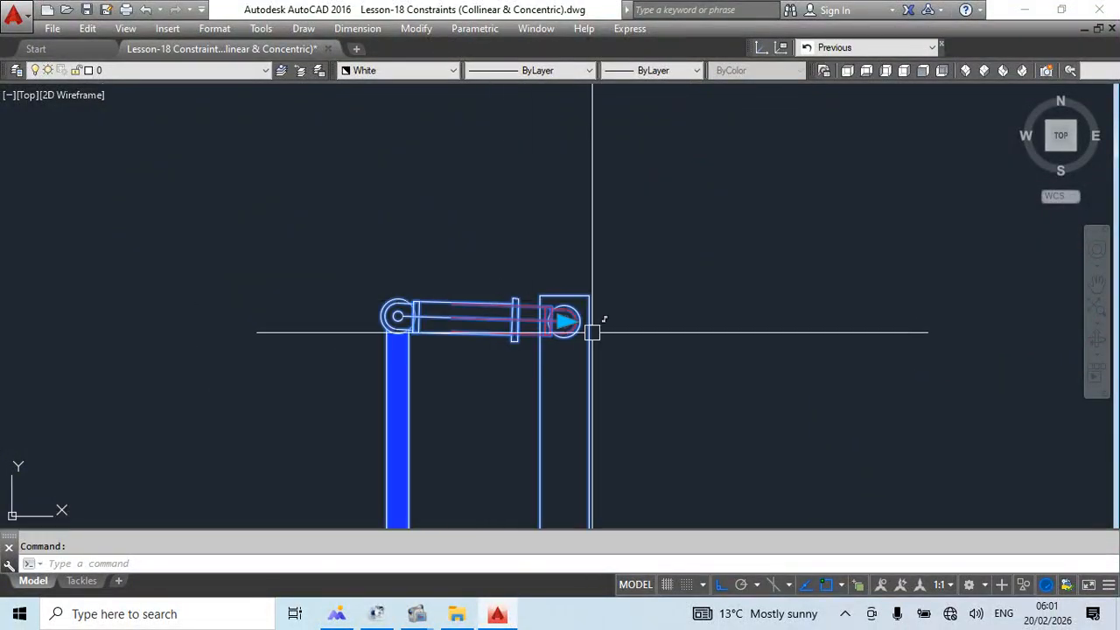
{"action": "middle_click_drag", "start_coordinate": [592, 332], "coordinate": [543, 253]}
{"action": "scroll", "coordinate": [575, 240], "scroll_direction": "down", "scroll_amount": 2}
{"action": "left_click", "coordinate": [524, 200]}
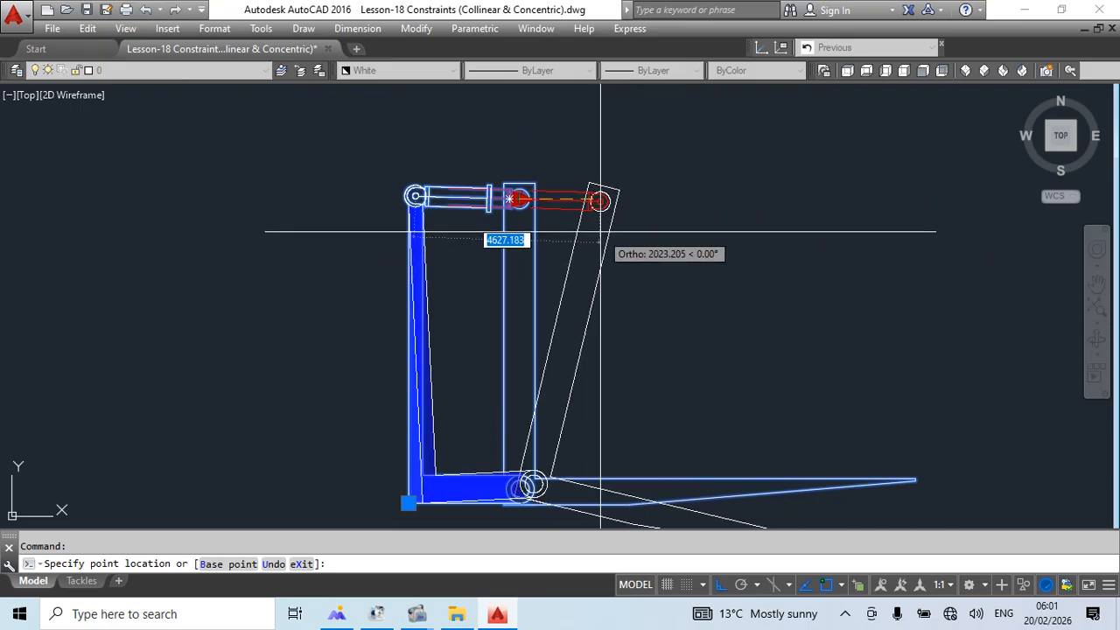
{"action": "middle_click_drag", "start_coordinate": [843, 352], "coordinate": [809, 230]}
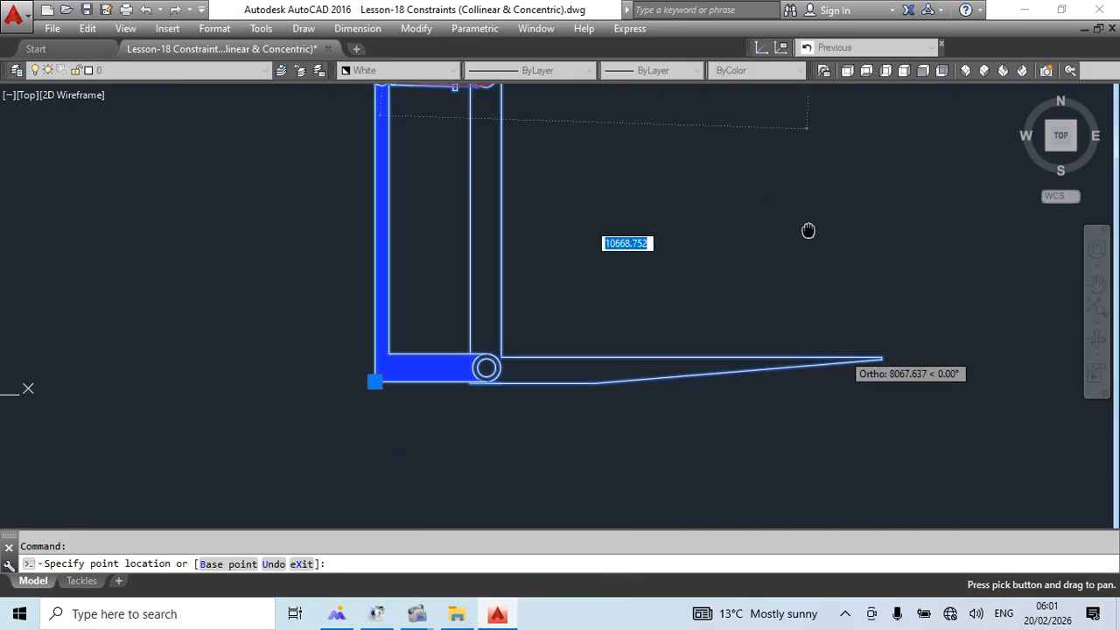
{"action": "scroll", "coordinate": [513, 325], "scroll_direction": "down", "scroll_amount": 2}
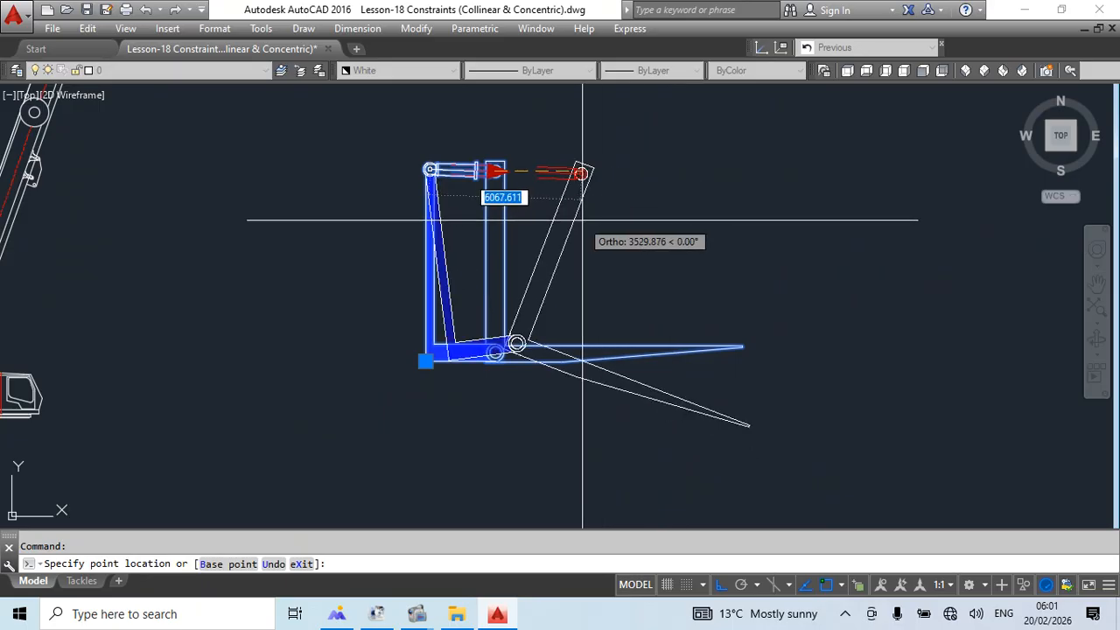
{"action": "key", "text": "Escape"}
{"action": "key", "text": "Escape"}
Reopen block CCC for editing and apply a Fix constraint to the circle at the linkage's lower pivot.
{"action": "scroll", "coordinate": [488, 234], "scroll_direction": "up", "scroll_amount": 2}
{"action": "double_click", "coordinate": [508, 268]}
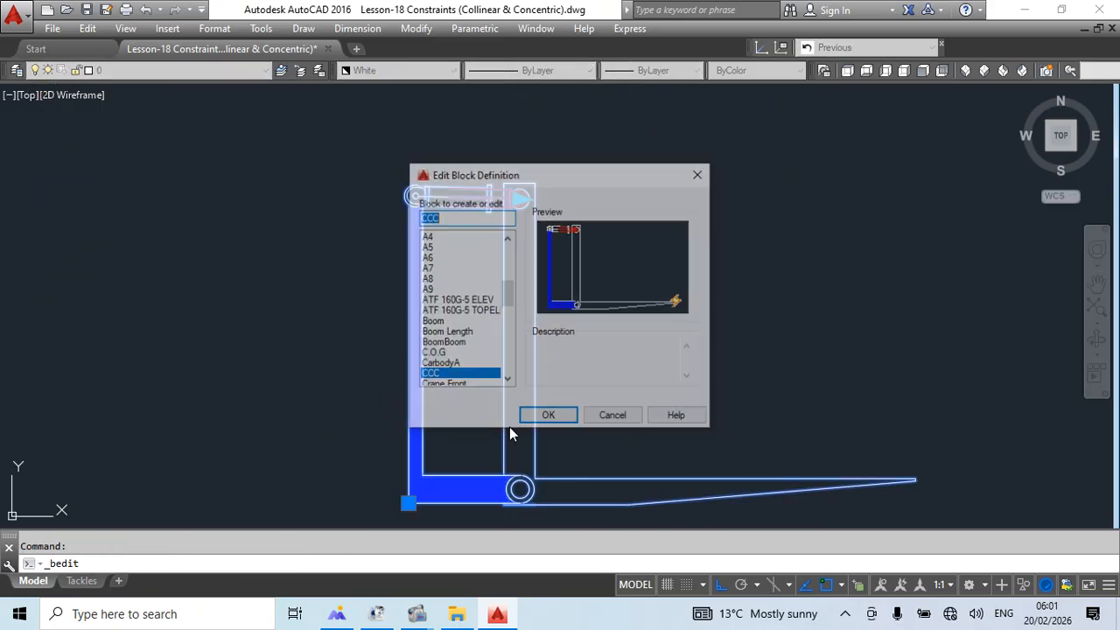
{"action": "left_click", "coordinate": [560, 416]}
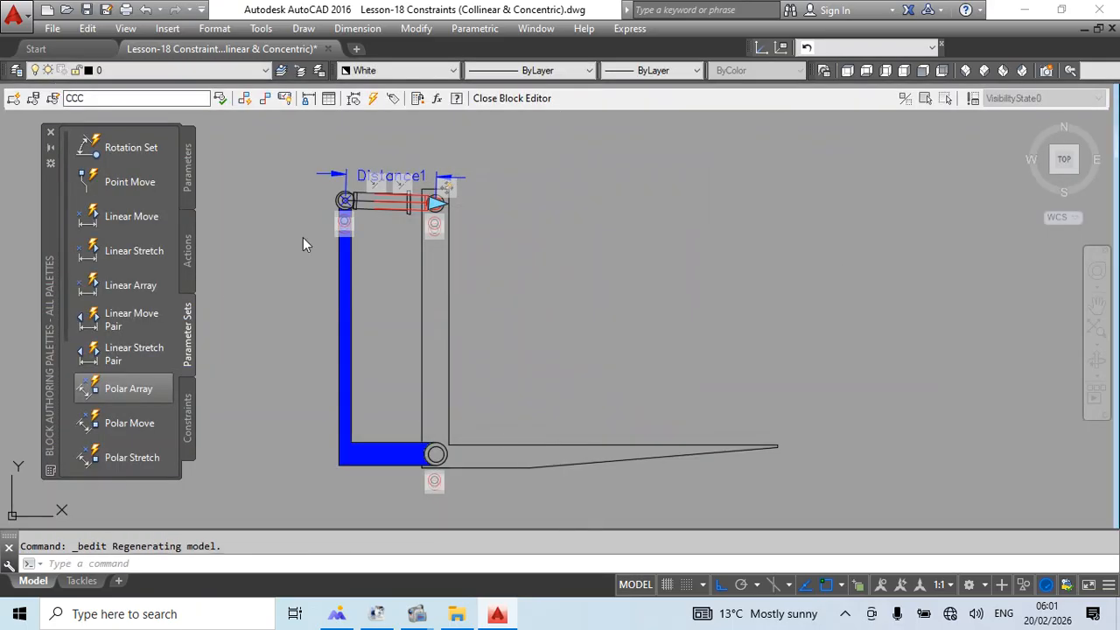
{"action": "left_click", "coordinate": [185, 420]}
{"action": "left_click", "coordinate": [94, 453]}
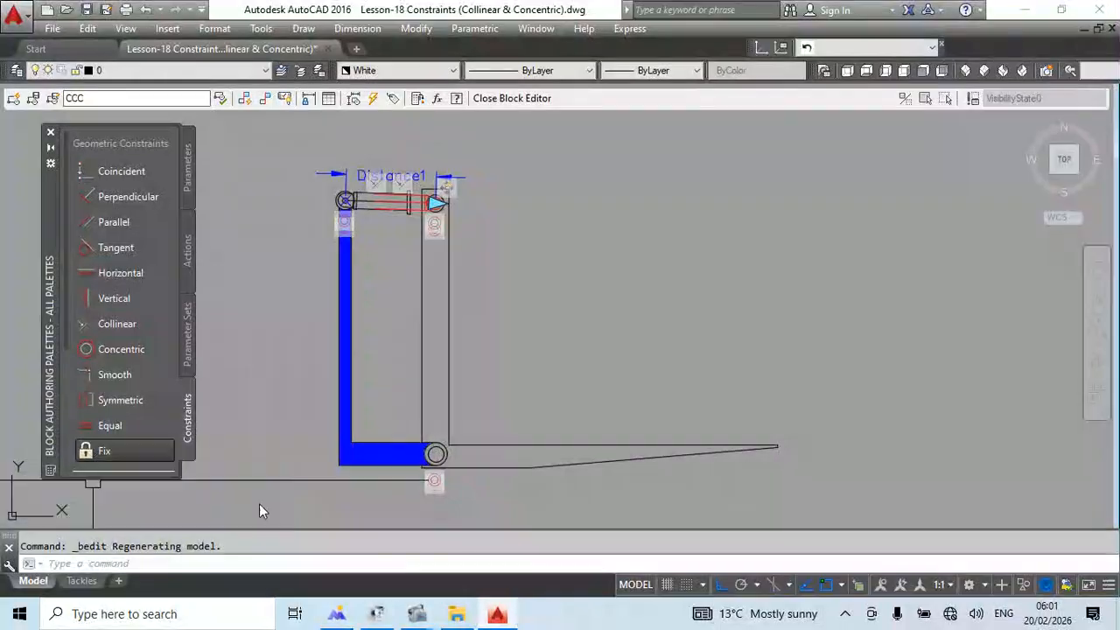
{"action": "left_click", "coordinate": [346, 463]}
{"action": "scroll", "coordinate": [361, 488], "scroll_direction": "up", "scroll_amount": 3}
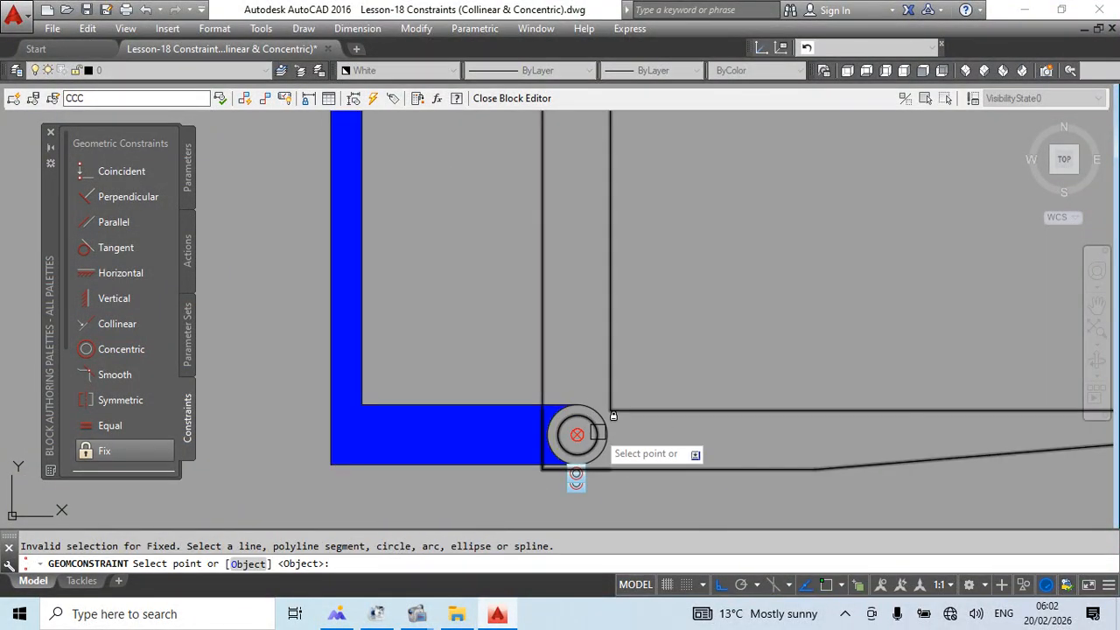
{"action": "left_click", "coordinate": [598, 433]}
{"action": "scroll", "coordinate": [560, 325], "scroll_direction": "down", "scroll_amount": 5}
{"action": "middle_click_drag", "start_coordinate": [464, 184], "coordinate": [481, 317]}
{"action": "scroll", "coordinate": [487, 296], "scroll_direction": "up", "scroll_amount": 5}
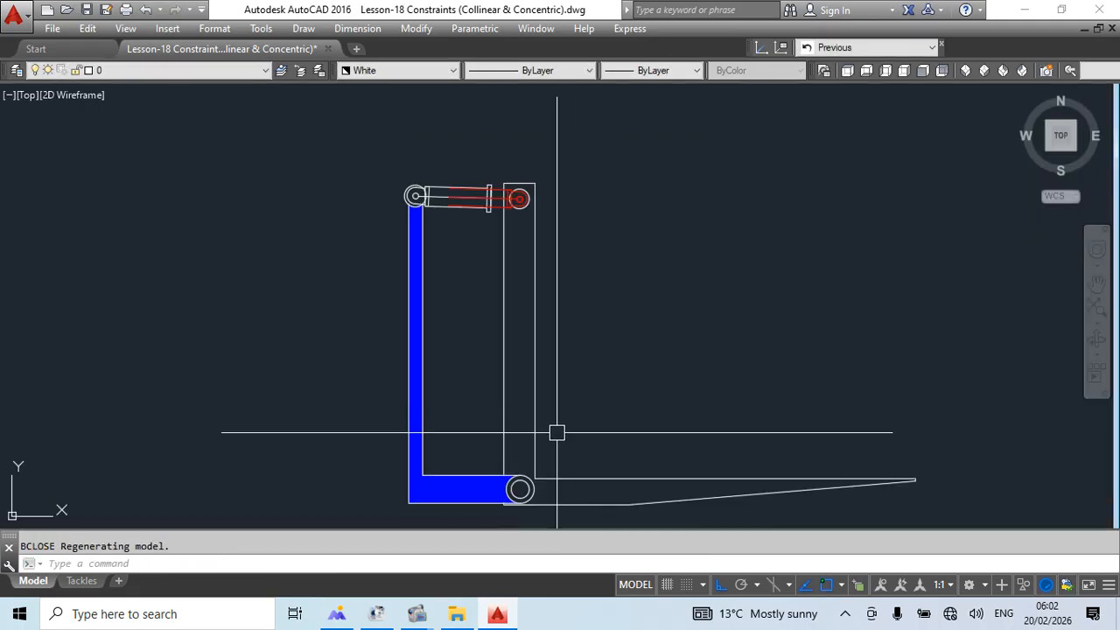
Preview the rod extension with the linear grip to check how the linkage moves around its fixed lower pivot.
{"action": "left_click", "coordinate": [515, 210]}
{"action": "left_click", "coordinate": [520, 199]}
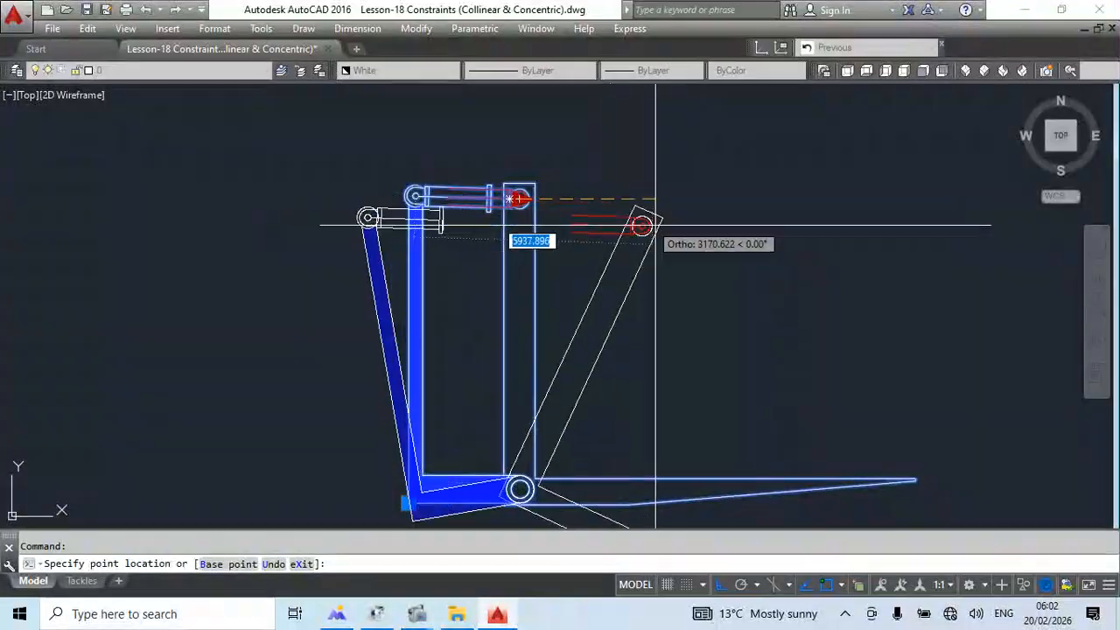
{"action": "key", "text": "Escape"}
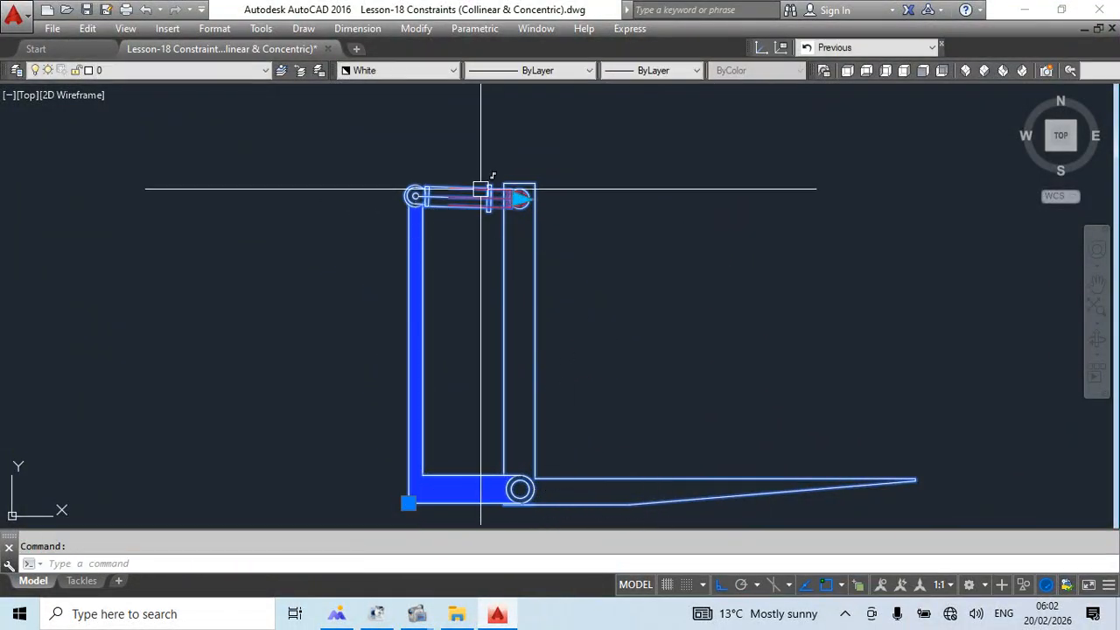
Reopen block CCC and apply a Fix constraint to the cylinder's pivot on the upper end of the blue arm.
{"action": "double_click", "coordinate": [476, 187]}
{"action": "left_click", "coordinate": [547, 420]}
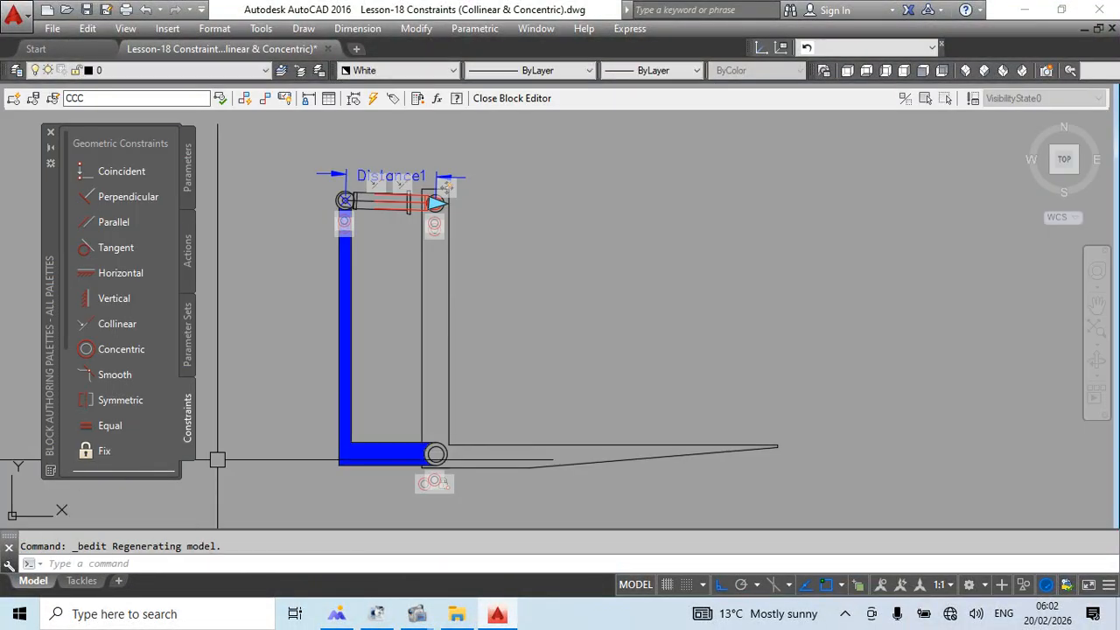
{"action": "left_click", "coordinate": [104, 451]}
{"action": "scroll", "coordinate": [342, 194], "scroll_direction": "up", "scroll_amount": 10}
{"action": "scroll", "coordinate": [325, 288], "scroll_direction": "down", "scroll_amount": 10}
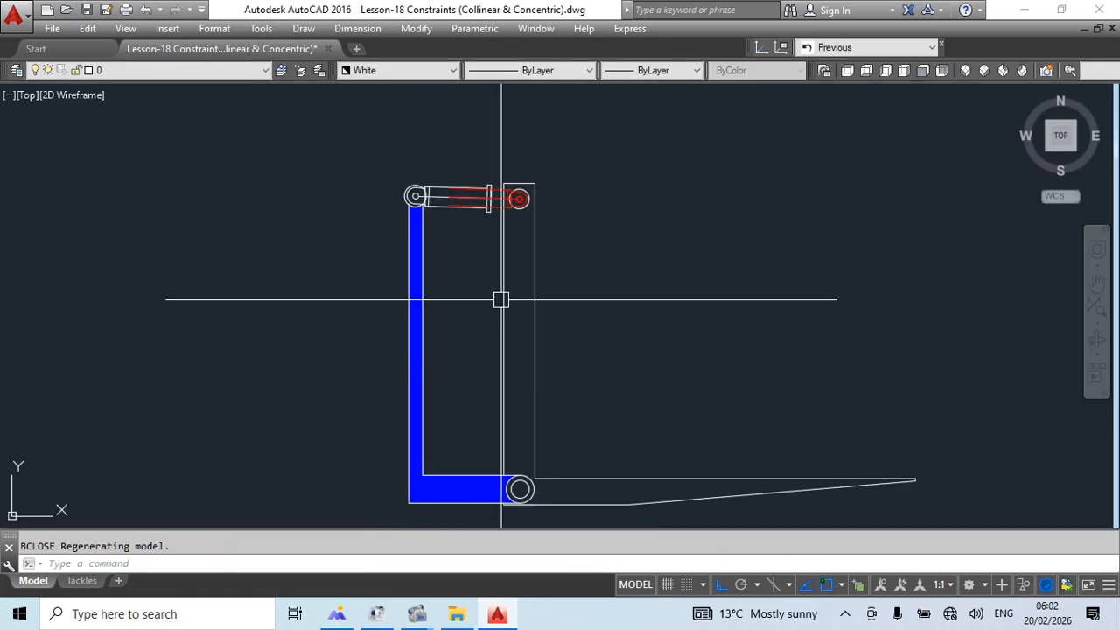
Test the linear grip of the linkage with Ortho off, without committing the move.
{"action": "left_click", "coordinate": [485, 195]}
{"action": "left_click", "coordinate": [531, 199]}
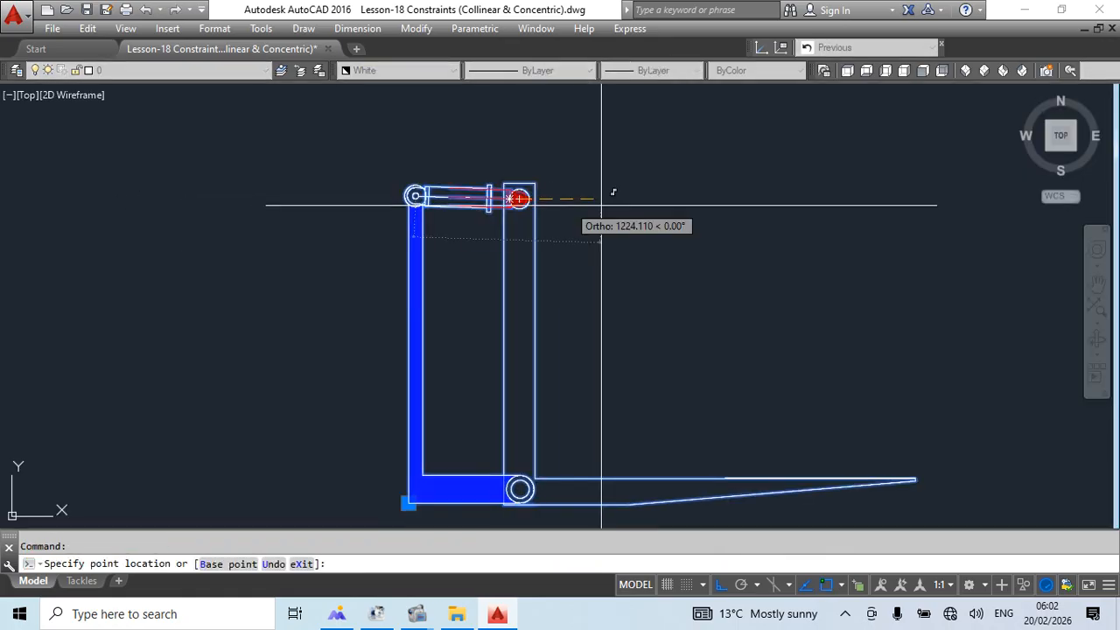
{"action": "left_click", "coordinate": [720, 585]}
{"action": "middle_click_drag", "start_coordinate": [655, 343], "coordinate": [581, 238]}
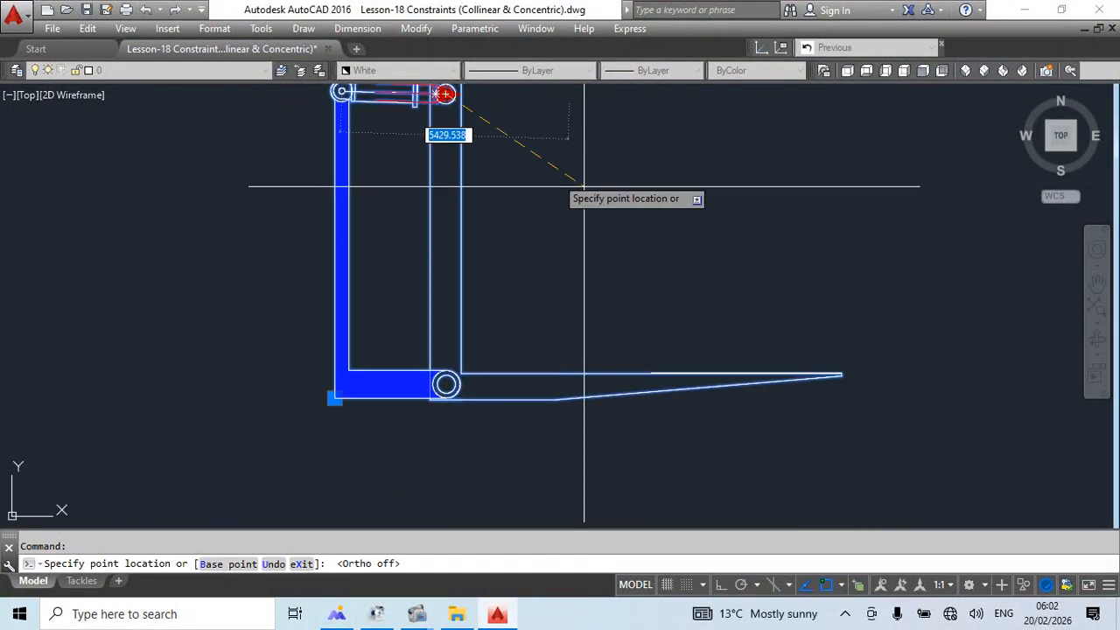
{"action": "middle_click_drag", "start_coordinate": [540, 144], "coordinate": [550, 298]}
{"action": "scroll", "coordinate": [460, 229], "scroll_direction": "up", "scroll_amount": 5}
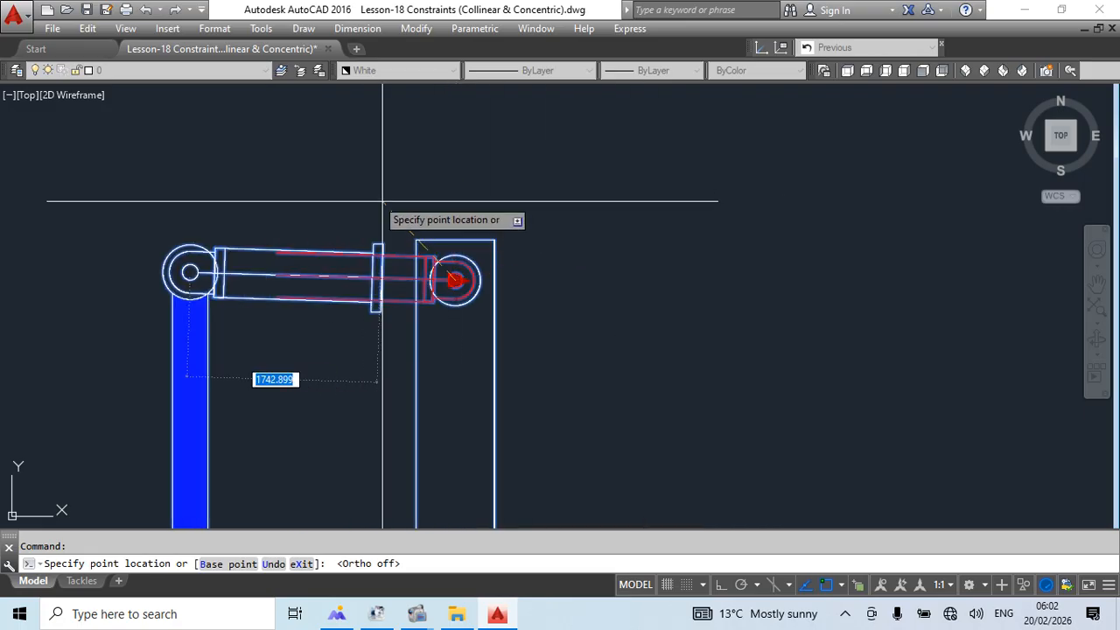
{"action": "scroll", "coordinate": [417, 168], "scroll_direction": "down", "scroll_amount": 5}
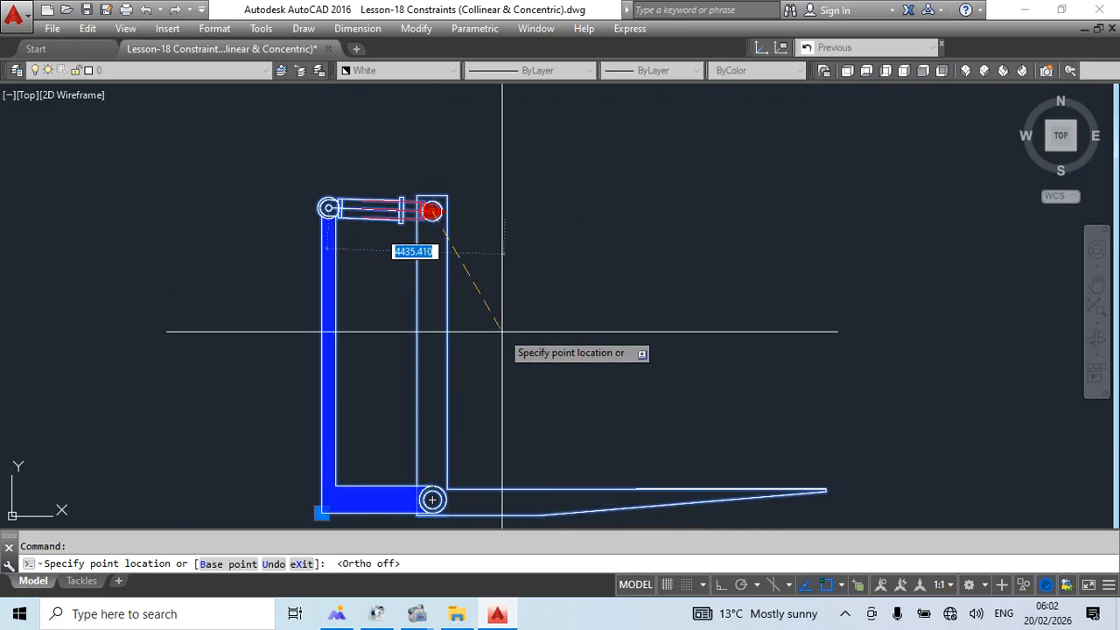
{"action": "key", "text": "Escape"}
Reopen block CCC and delete the Fix constraint at the linkage's lower pivot.
{"action": "middle_click_drag", "start_coordinate": [425, 398], "coordinate": [543, 269]}
{"action": "scroll", "coordinate": [551, 398], "scroll_direction": "up", "scroll_amount": 2}
{"action": "scroll", "coordinate": [530, 380], "scroll_direction": "up", "scroll_amount": 2}
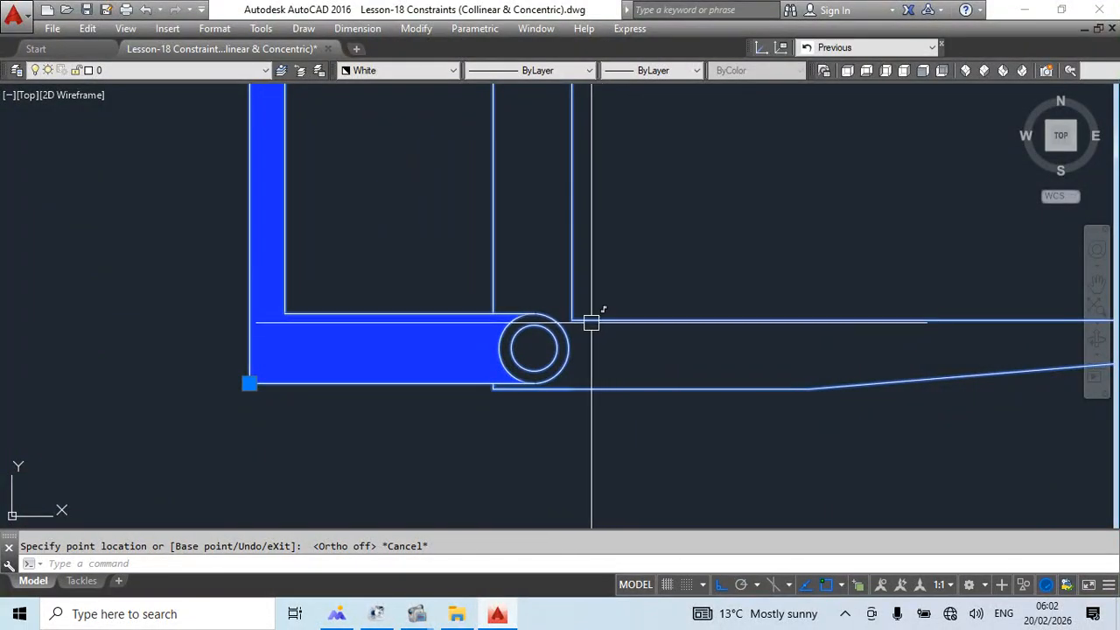
{"action": "key", "text": "Escape"}
{"action": "double_click", "coordinate": [573, 263]}
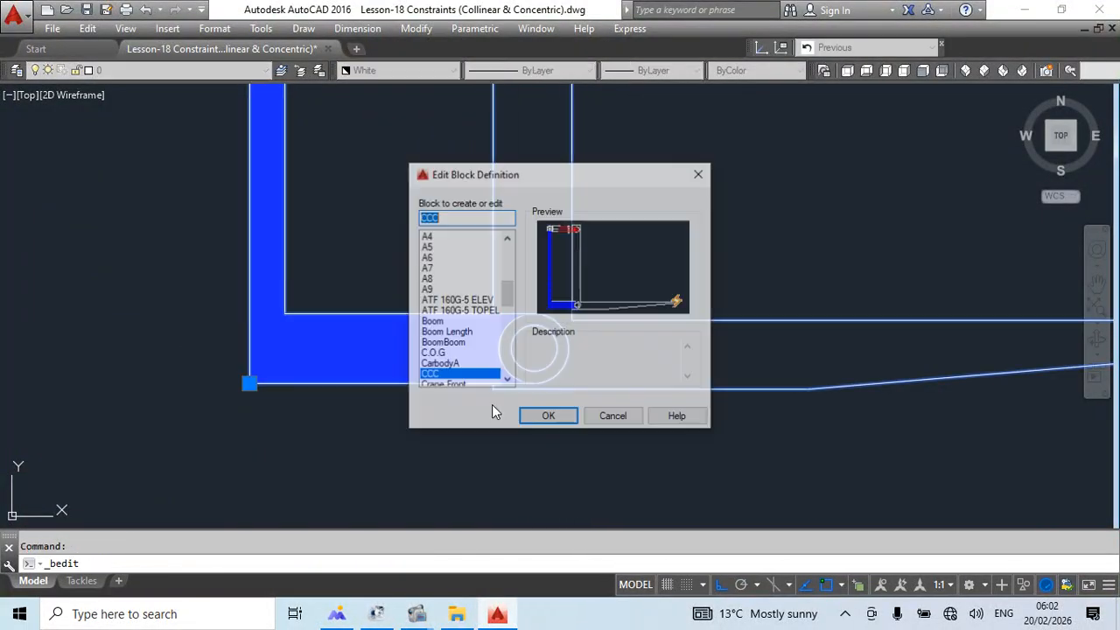
{"action": "left_click", "coordinate": [535, 415]}
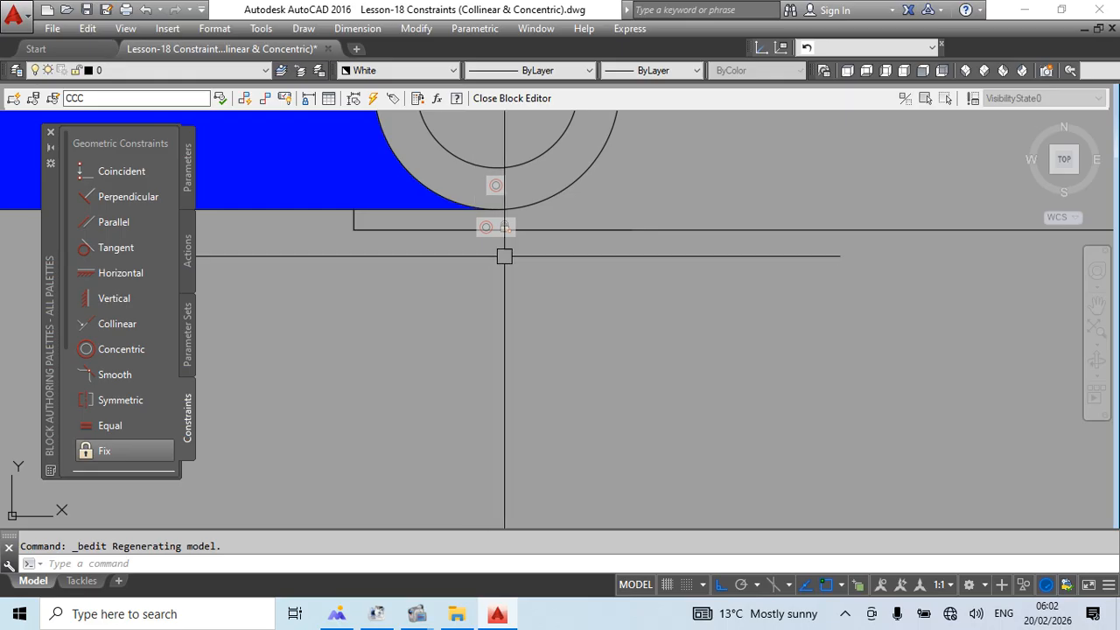
{"action": "right_click", "coordinate": [506, 228]}
{"action": "left_click", "coordinate": [486, 237]}
{"action": "scroll", "coordinate": [497, 280], "scroll_direction": "down", "scroll_amount": 4}
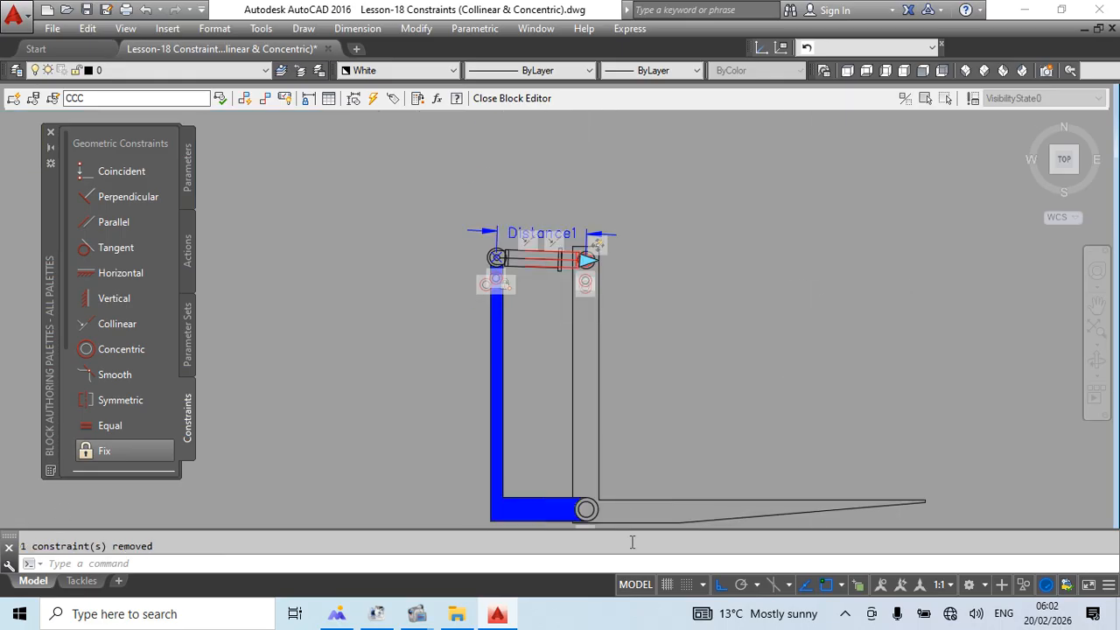
Exit the Block Editor and preview the rod extension with the block's linear grip.
{"action": "scroll", "coordinate": [500, 284], "scroll_direction": "up", "scroll_amount": 2}
{"action": "scroll", "coordinate": [500, 274], "scroll_direction": "down", "scroll_amount": 4}
{"action": "middle_click_drag", "start_coordinate": [567, 386], "coordinate": [530, 362]}
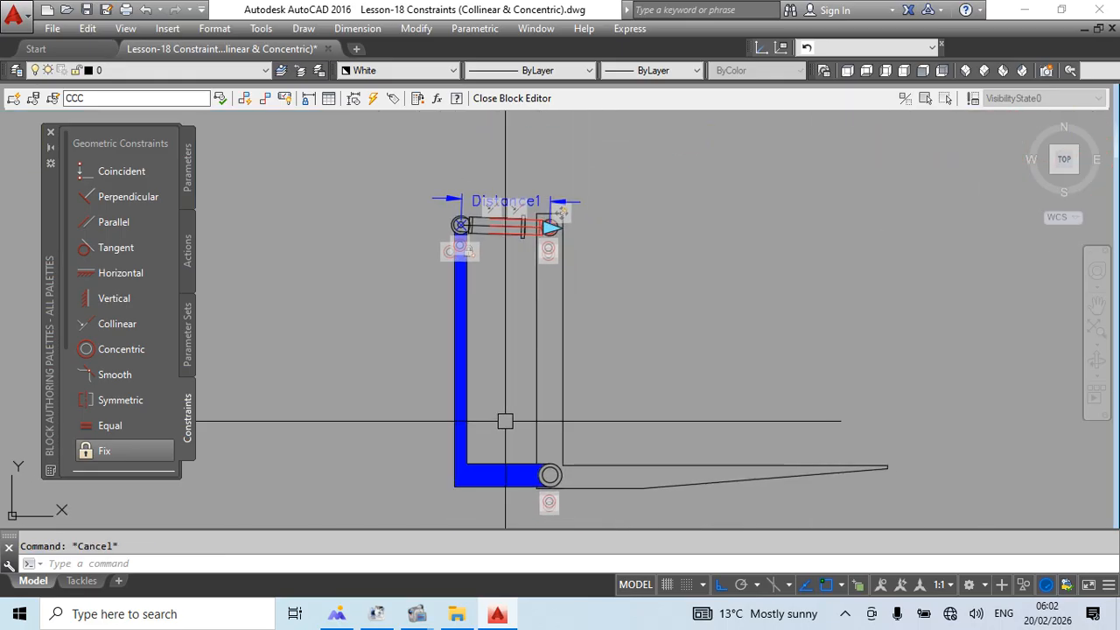
{"action": "type", "text": "lose"}
{"action": "key", "text": "Return"}
{"action": "scroll", "coordinate": [477, 284], "scroll_direction": "down", "scroll_amount": 3}
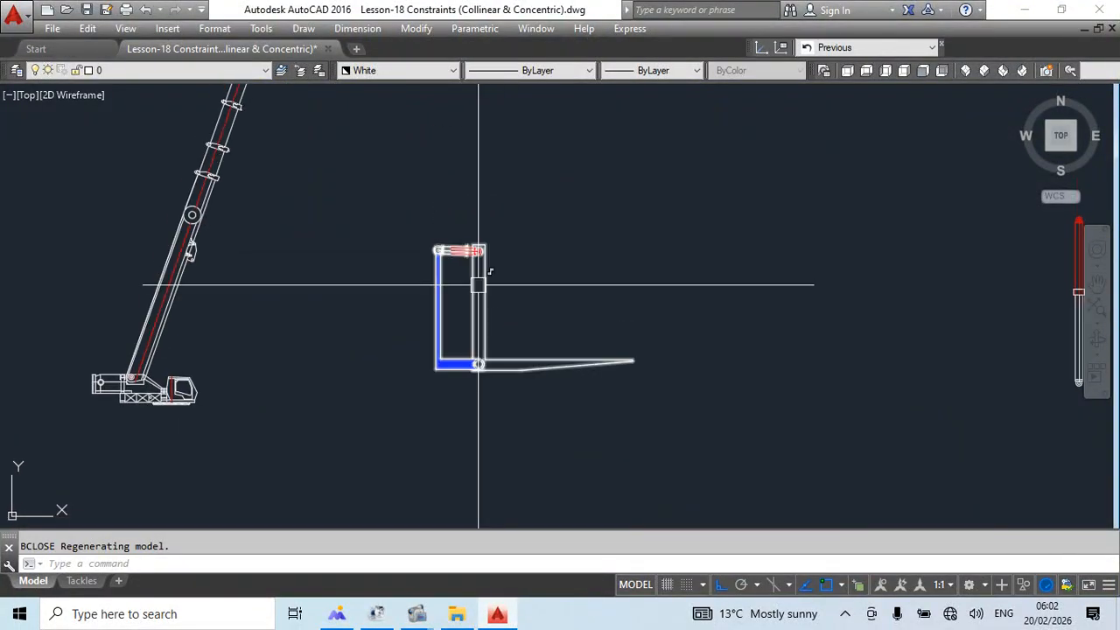
{"action": "left_click", "coordinate": [477, 251]}
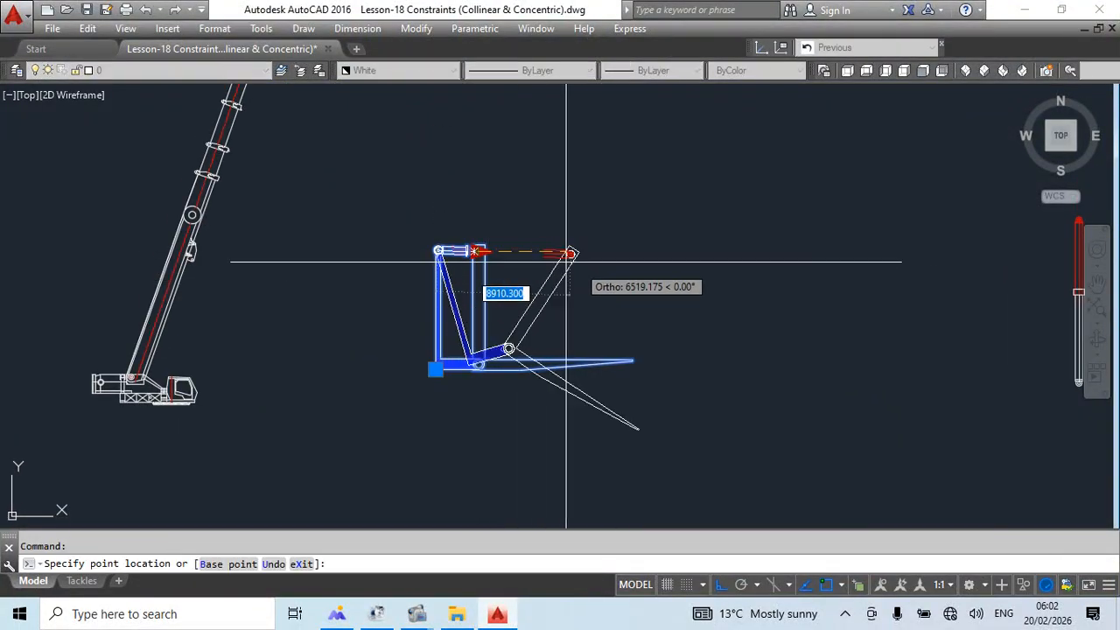
{"action": "key", "text": "Escape"}
Reopen block CCC in the Block Editor.
{"action": "double_click", "coordinate": [484, 261]}
{"action": "left_click", "coordinate": [542, 415]}
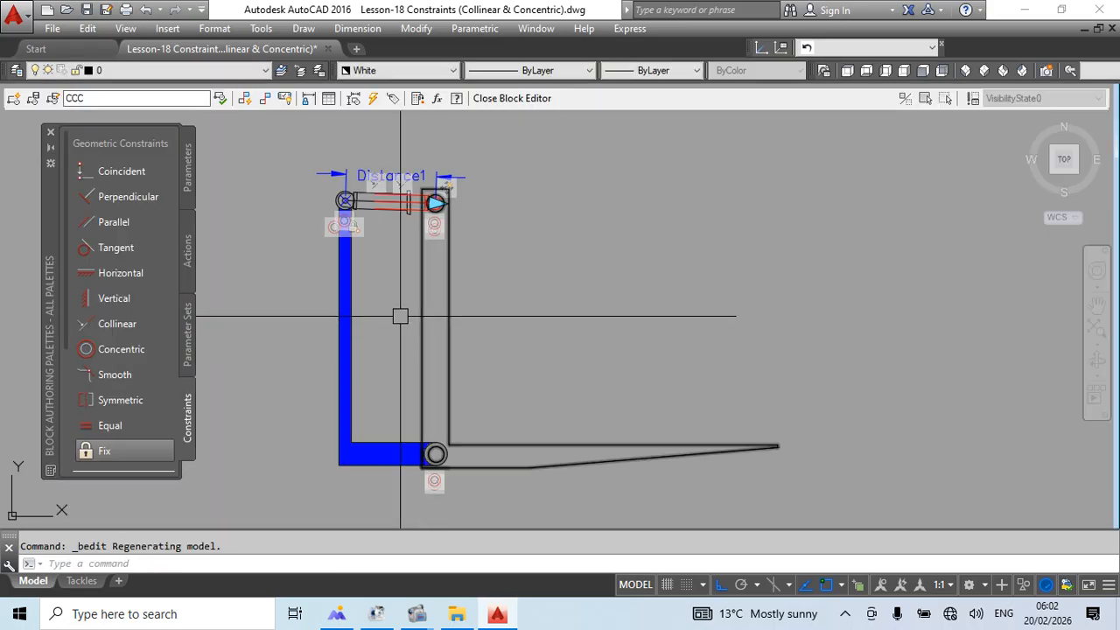
Try to apply a Fix constraint to the nested blue L-shaped arm.
{"action": "left_click", "coordinate": [104, 451]}
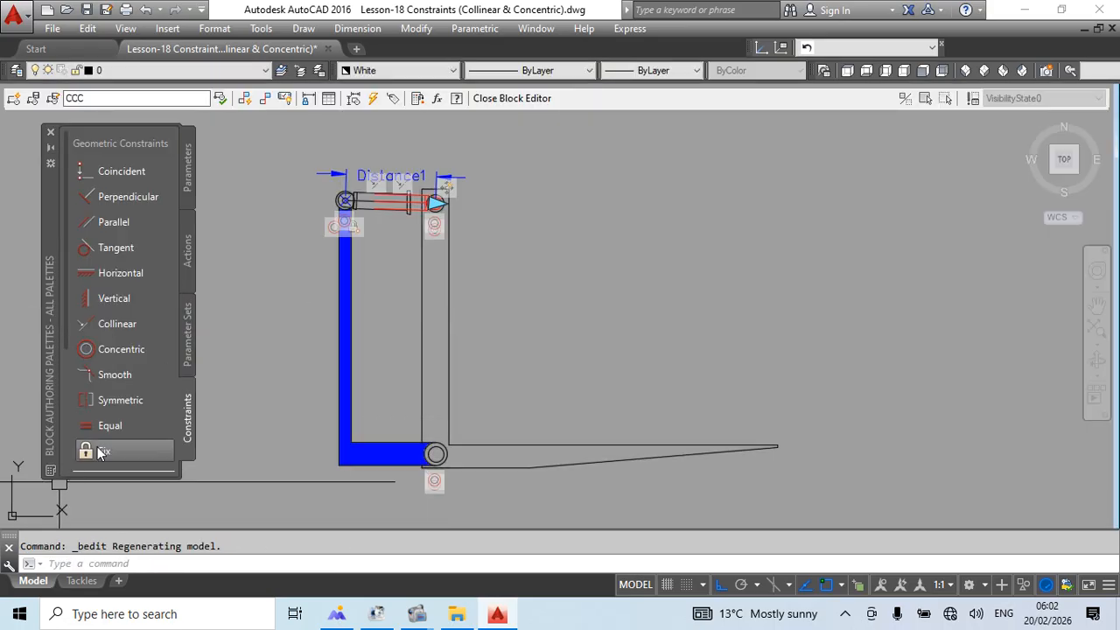
{"action": "left_click", "coordinate": [335, 328]}
{"action": "scroll", "coordinate": [341, 468], "scroll_direction": "up", "scroll_amount": 3}
{"action": "scroll", "coordinate": [376, 398], "scroll_direction": "down", "scroll_amount": 2}
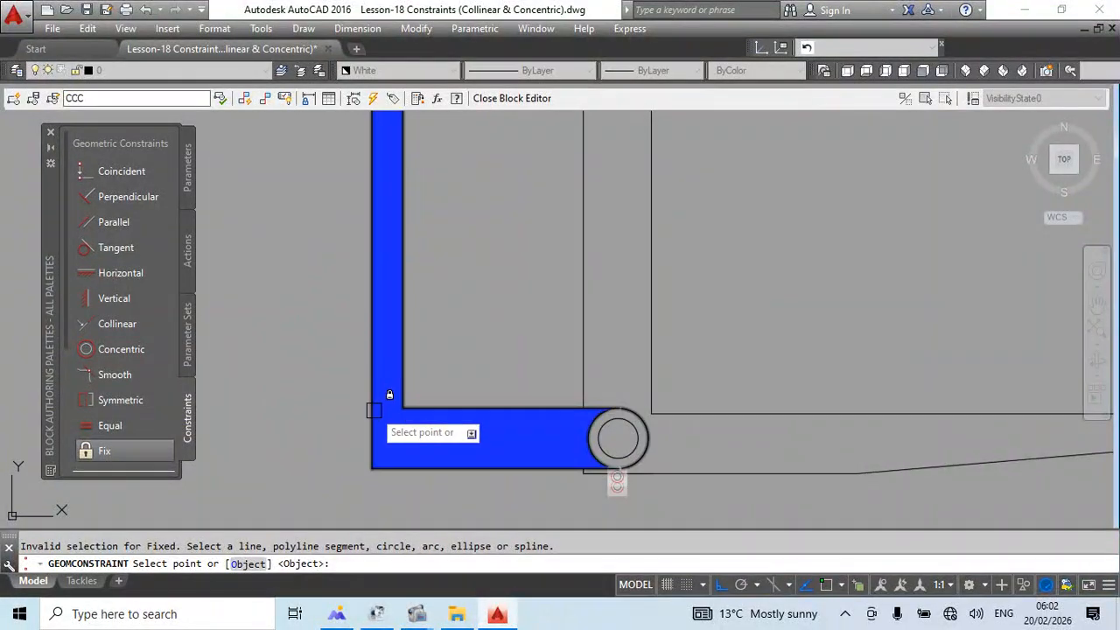
{"action": "key", "text": "Escape"}
{"action": "key", "text": "Escape"}
Save the changes to CCC and open the blue arm's nested block, sdfsdfdsfds, for editing.
{"action": "double_click", "coordinate": [412, 370]}
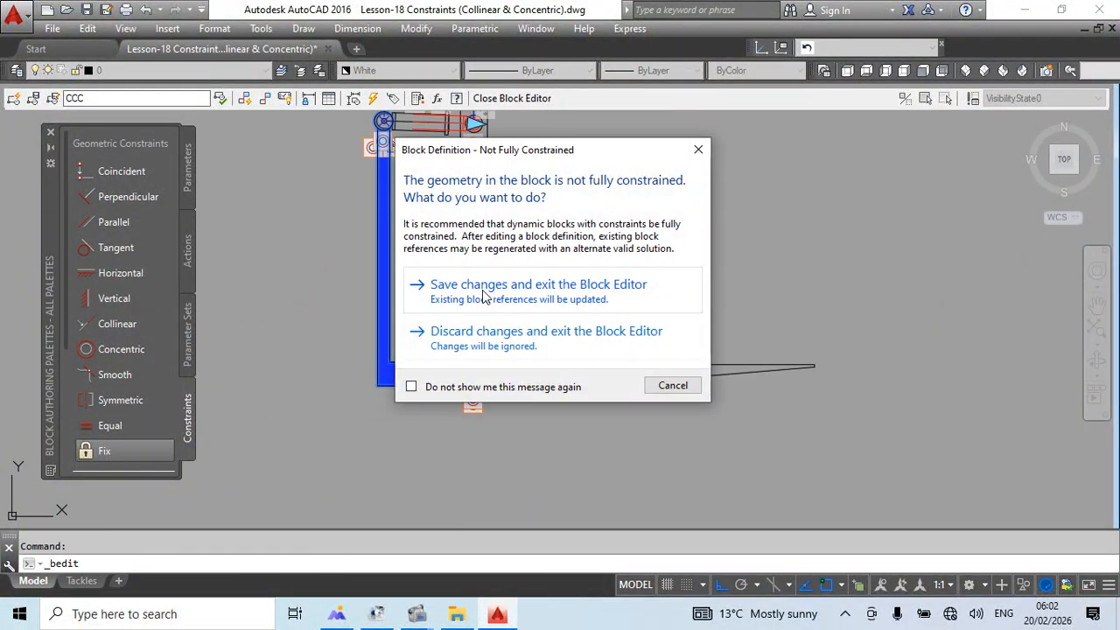
{"action": "left_click", "coordinate": [482, 289]}
{"action": "key", "text": "Return"}
{"action": "left_click", "coordinate": [552, 416]}
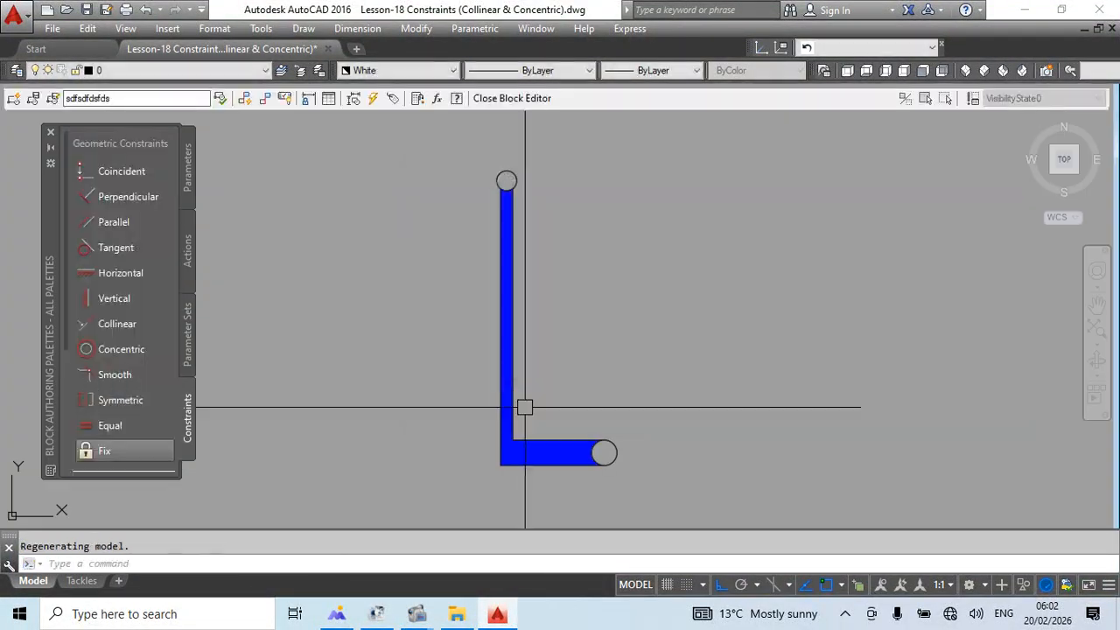
Erase the blue fill from the L-shaped arm, then save and close its block.
{"action": "scroll", "coordinate": [525, 407], "scroll_direction": "up", "scroll_amount": 3}
{"action": "left_click", "coordinate": [520, 383]}
{"action": "type", "text": "e"}
{"action": "key", "text": "Return"}
{"action": "scroll", "coordinate": [525, 363], "scroll_direction": "down", "scroll_amount": 6}
{"action": "key", "text": "Escape"}
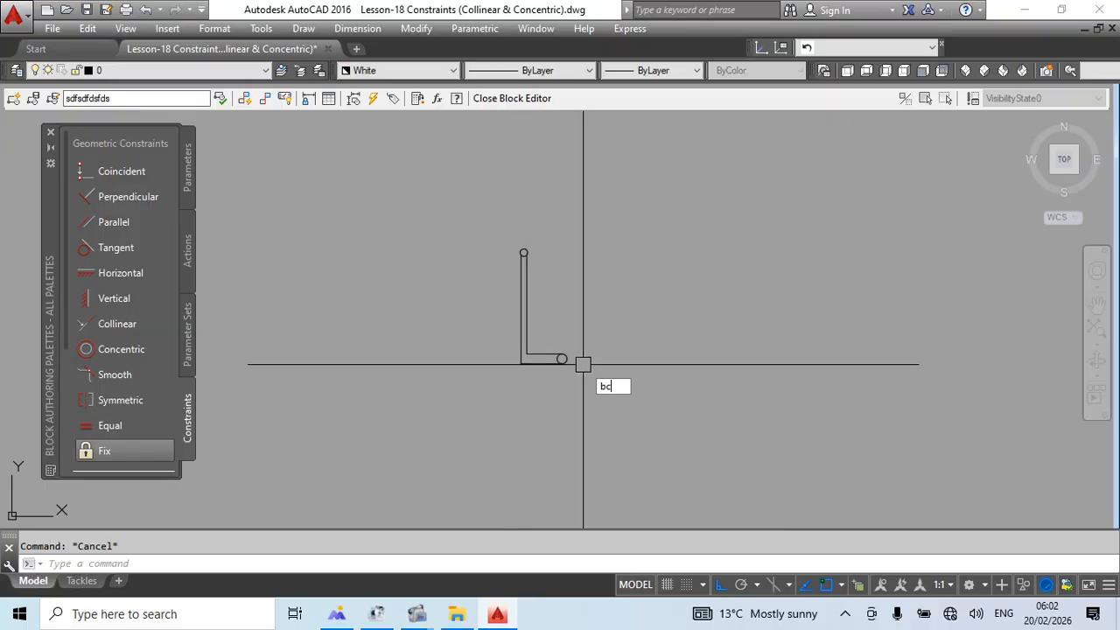
{"action": "key", "text": "Return"}
{"action": "key", "text": "Return"}
Reopen block CCC and apply Fix constraints to the vertical and horizontal legs of the L-shaped support arm.
{"action": "scroll", "coordinate": [442, 304], "scroll_direction": "up", "scroll_amount": 3}
{"action": "double_click", "coordinate": [440, 304]}
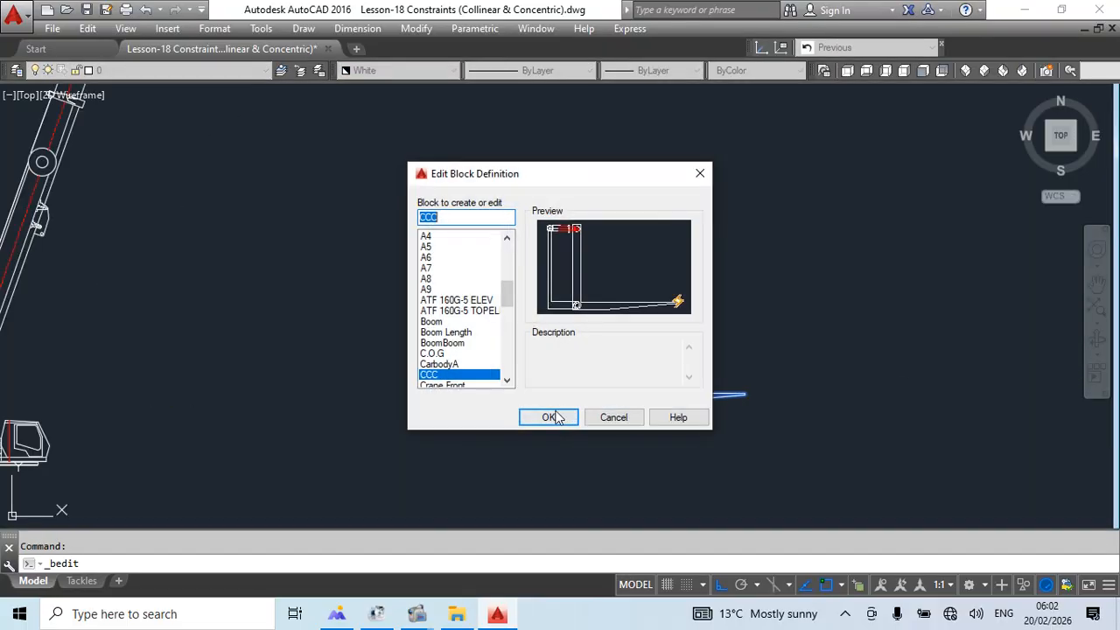
{"action": "left_click", "coordinate": [550, 416]}
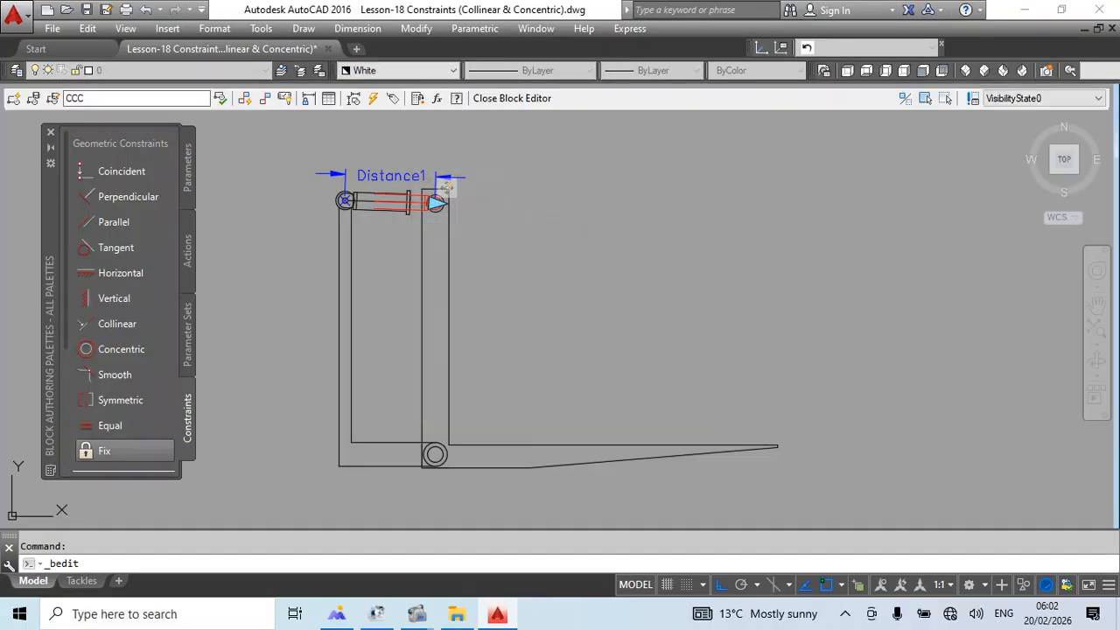
{"action": "left_click", "coordinate": [96, 451]}
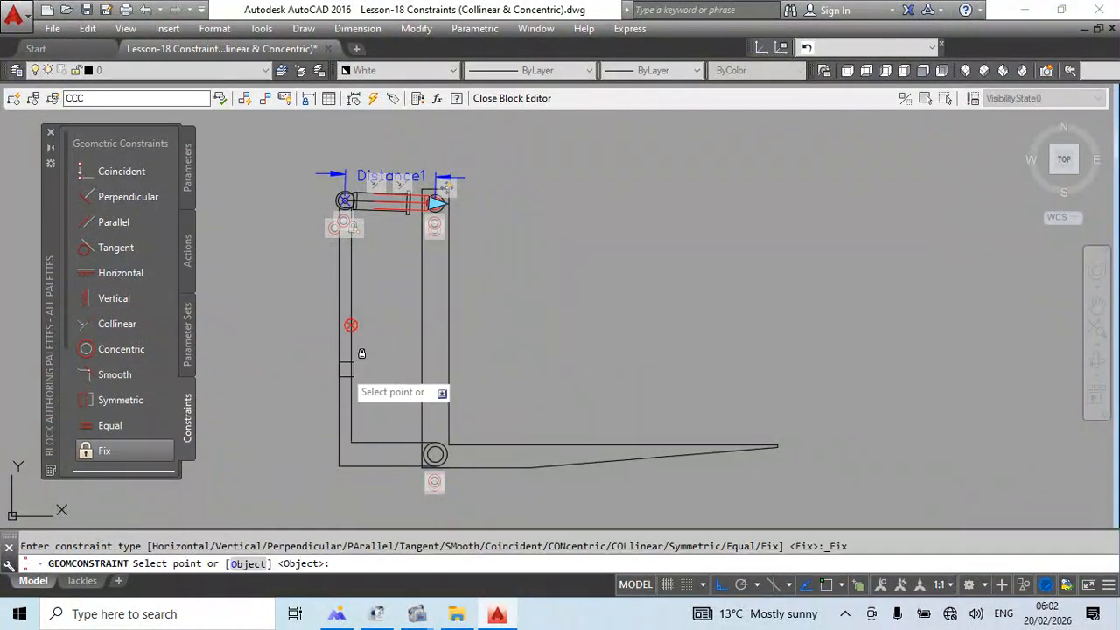
{"action": "left_click", "coordinate": [338, 259]}
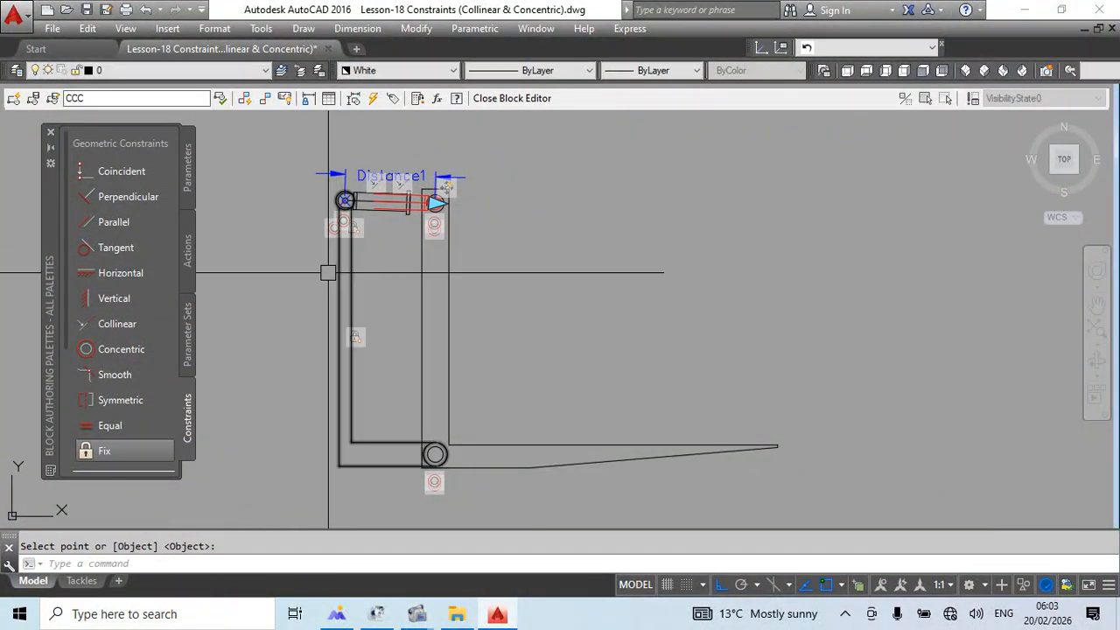
{"action": "left_click", "coordinate": [99, 458]}
{"action": "left_click", "coordinate": [381, 443]}
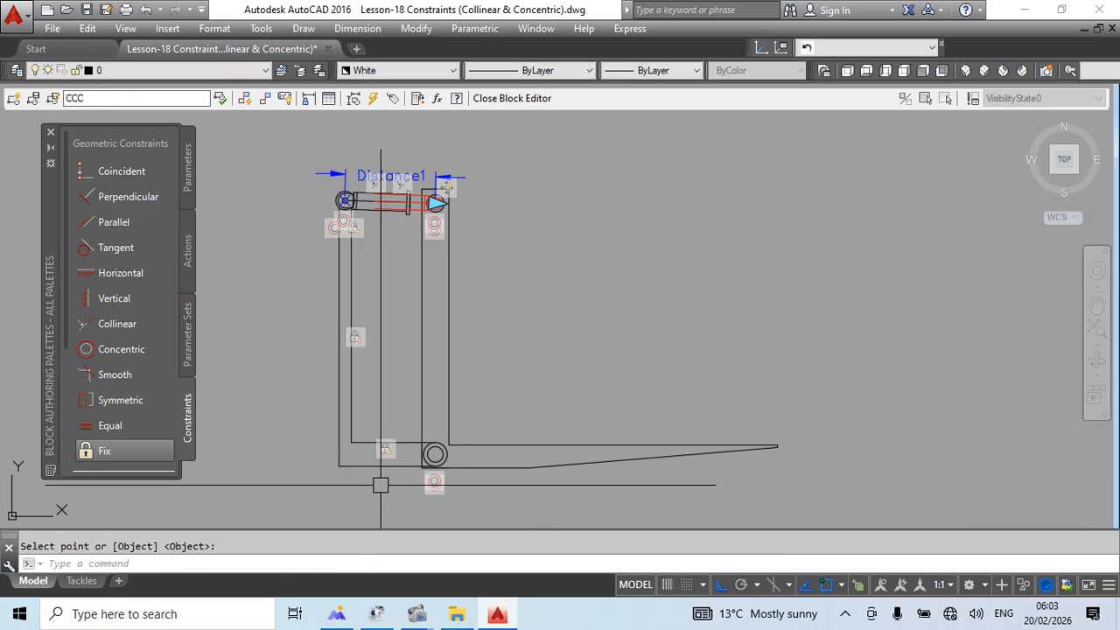
Close the Block Editor and save the changes to block CCC.
{"action": "middle_click_drag", "start_coordinate": [565, 401], "coordinate": [560, 376]}
{"action": "key", "text": "Escape"}
{"action": "key", "text": "Return"}
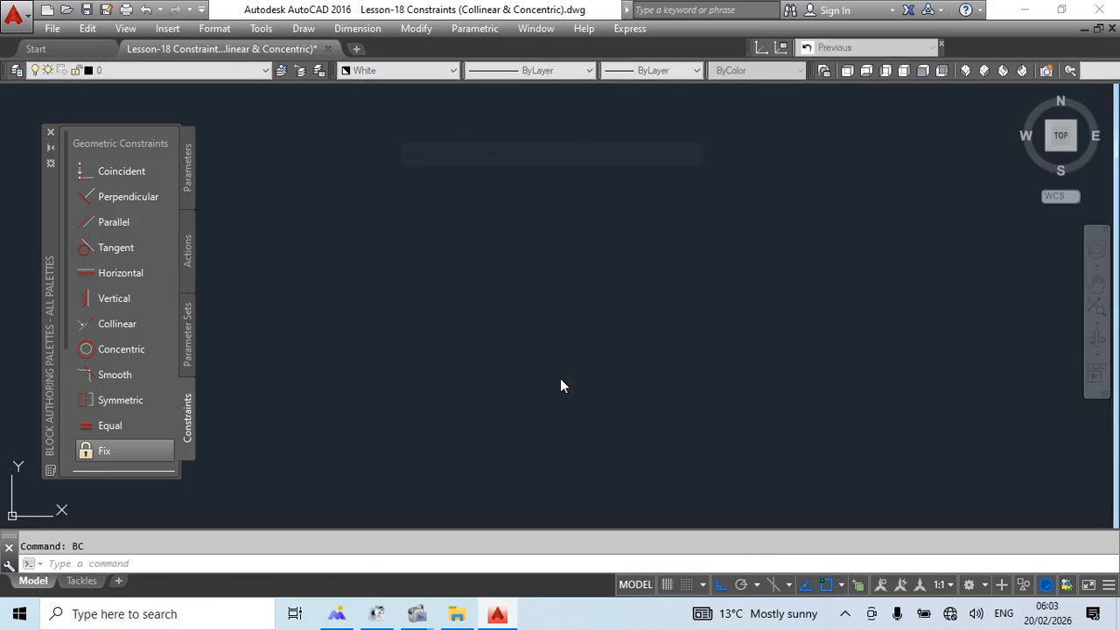
{"action": "key", "text": "Return"}
Test the cylinder's linear grip on the block with Ortho off, without committing the move.
{"action": "left_click", "coordinate": [500, 312]}
{"action": "left_click", "coordinate": [498, 220]}
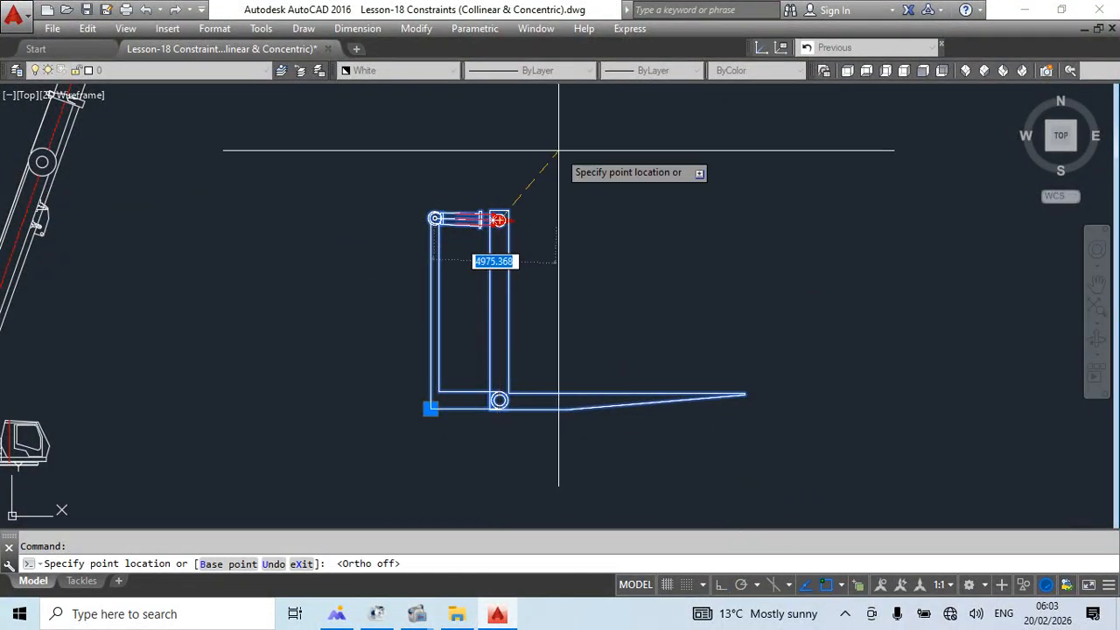
{"action": "scroll", "coordinate": [520, 198], "scroll_direction": "up", "scroll_amount": 3}
{"action": "middle_click_drag", "start_coordinate": [615, 292], "coordinate": [615, 186]}
{"action": "scroll", "coordinate": [406, 189], "scroll_direction": "down", "scroll_amount": 1}
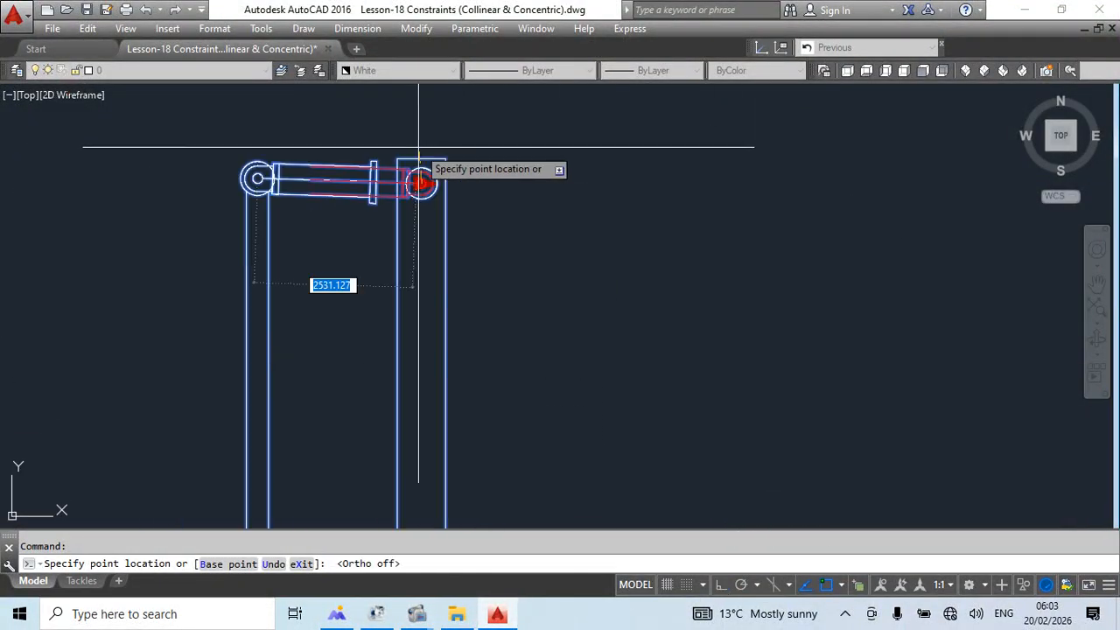
{"action": "scroll", "coordinate": [419, 147], "scroll_direction": "down", "scroll_amount": 4}
{"action": "key", "text": "Escape"}
Reopen block CCC for editing.
{"action": "double_click", "coordinate": [440, 412]}
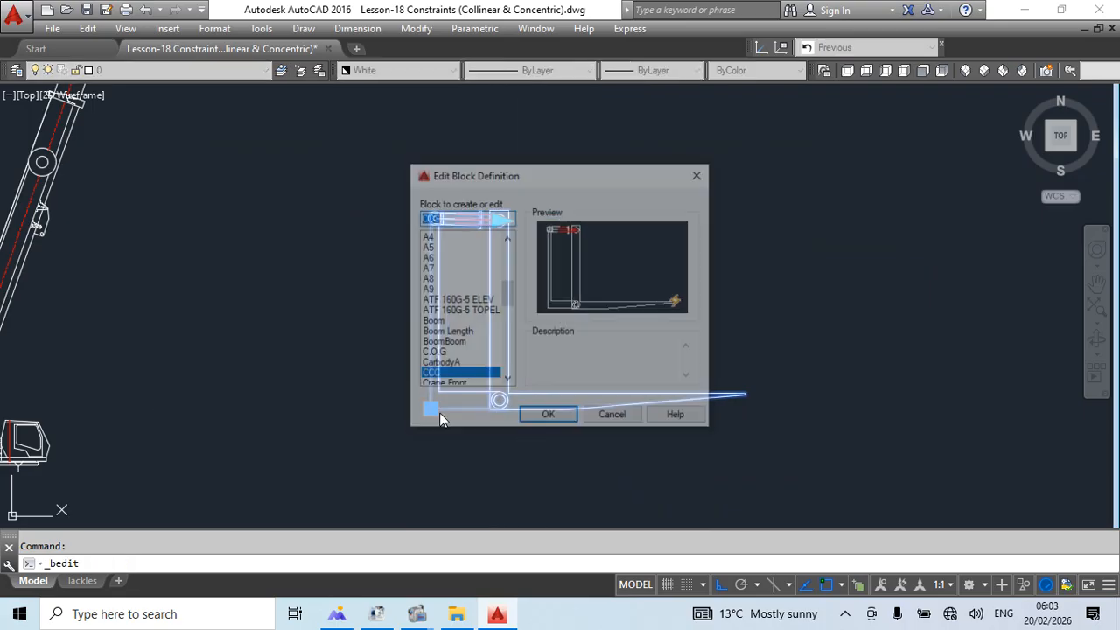
{"action": "left_click", "coordinate": [547, 416]}
Try to move the fork arm freely within the constrained linkage.
{"action": "left_click", "coordinate": [587, 463]}
{"action": "middle_click_drag", "start_coordinate": [587, 482], "coordinate": [543, 361]}
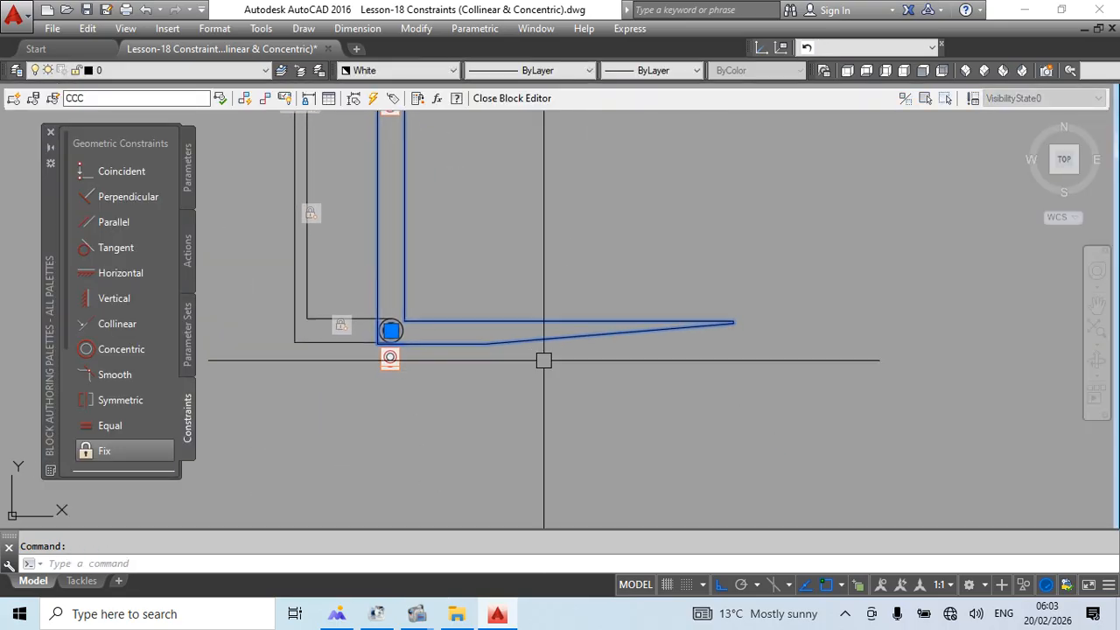
{"action": "type", "text": "m"}
{"action": "key", "text": "space"}
{"action": "scroll", "coordinate": [499, 399], "scroll_direction": "down", "scroll_amount": 2}
{"action": "middle_click_drag", "start_coordinate": [568, 427], "coordinate": [536, 451]}
{"action": "left_click", "coordinate": [518, 447]}
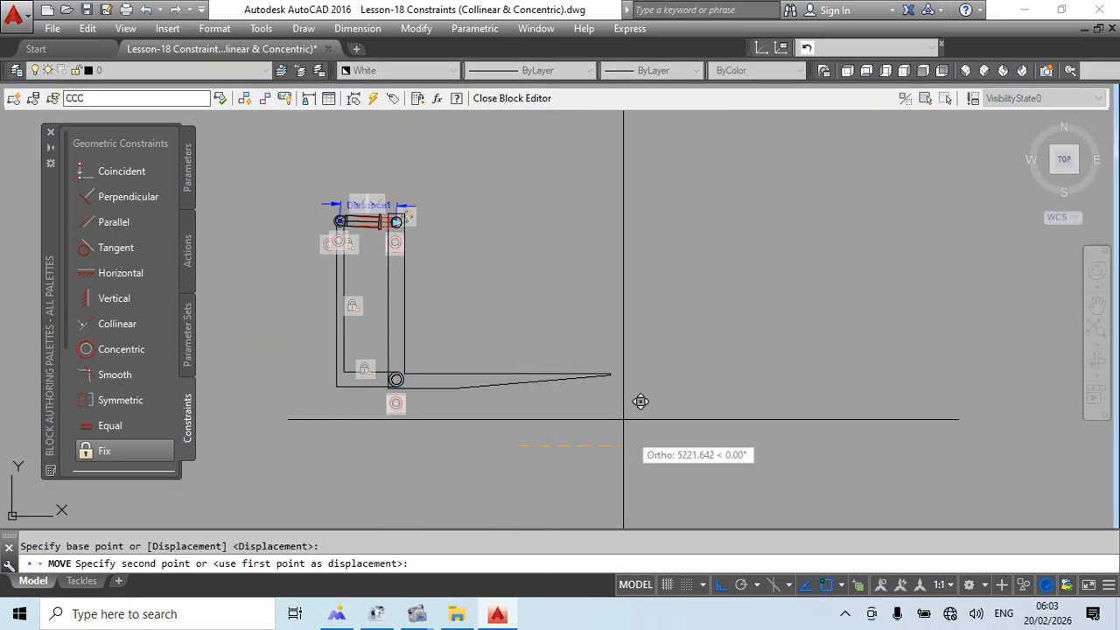
{"action": "key", "text": "Escape"}
Delete the Distance1 linear parameter together with its move action from the cylinder.
{"action": "scroll", "coordinate": [381, 226], "scroll_direction": "up", "scroll_amount": 2}
{"action": "scroll", "coordinate": [406, 213], "scroll_direction": "up", "scroll_amount": 4}
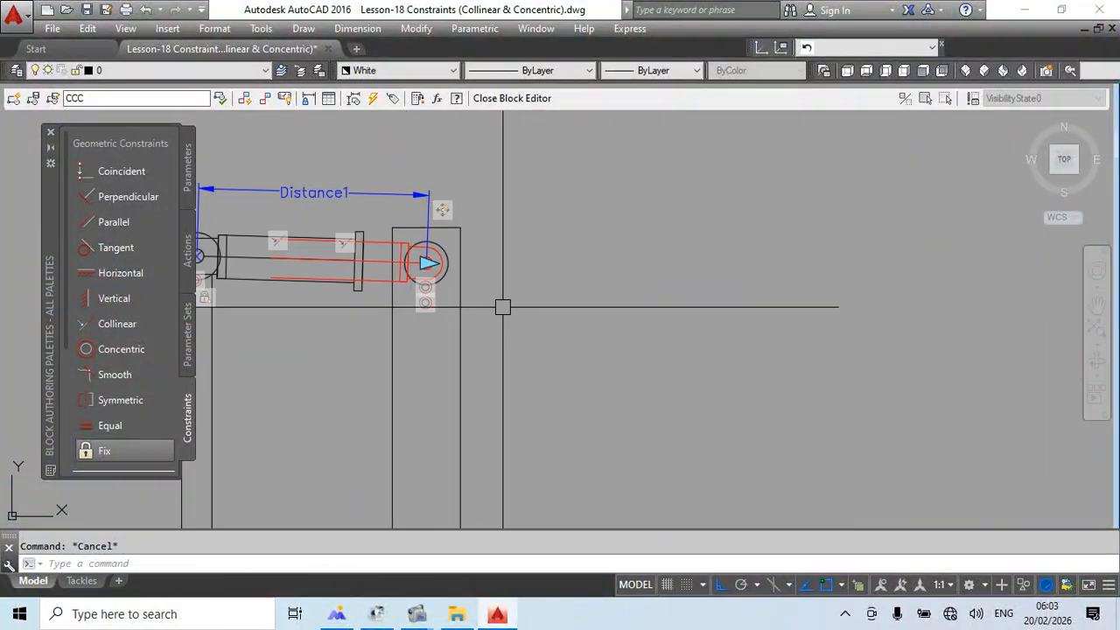
{"action": "middle_click_drag", "start_coordinate": [495, 310], "coordinate": [635, 340]}
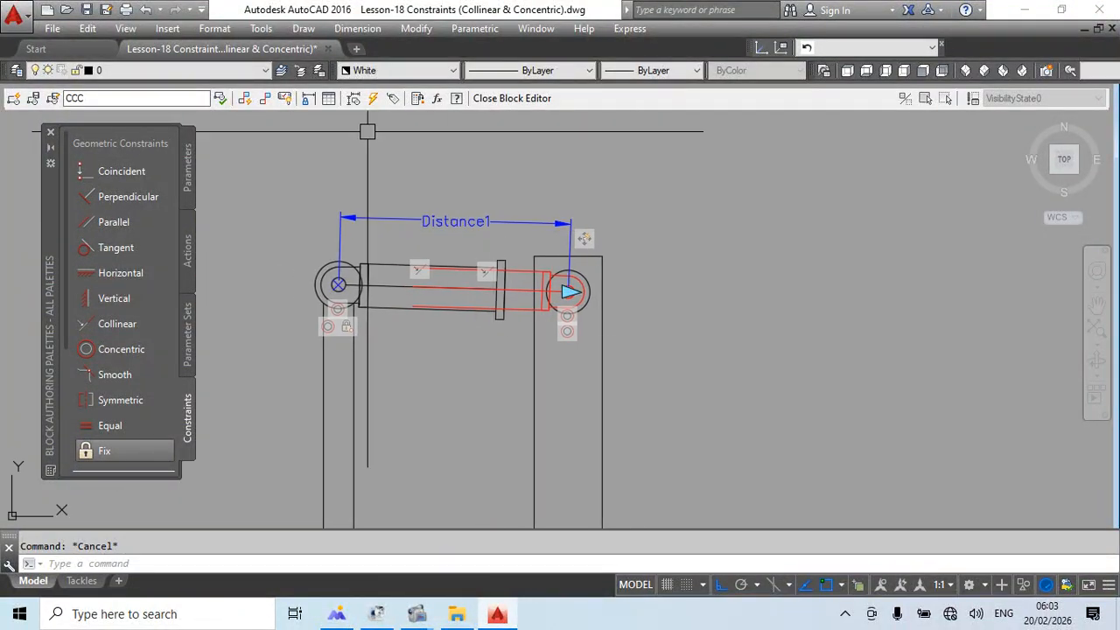
{"action": "scroll", "coordinate": [605, 323], "scroll_direction": "up", "scroll_amount": 5}
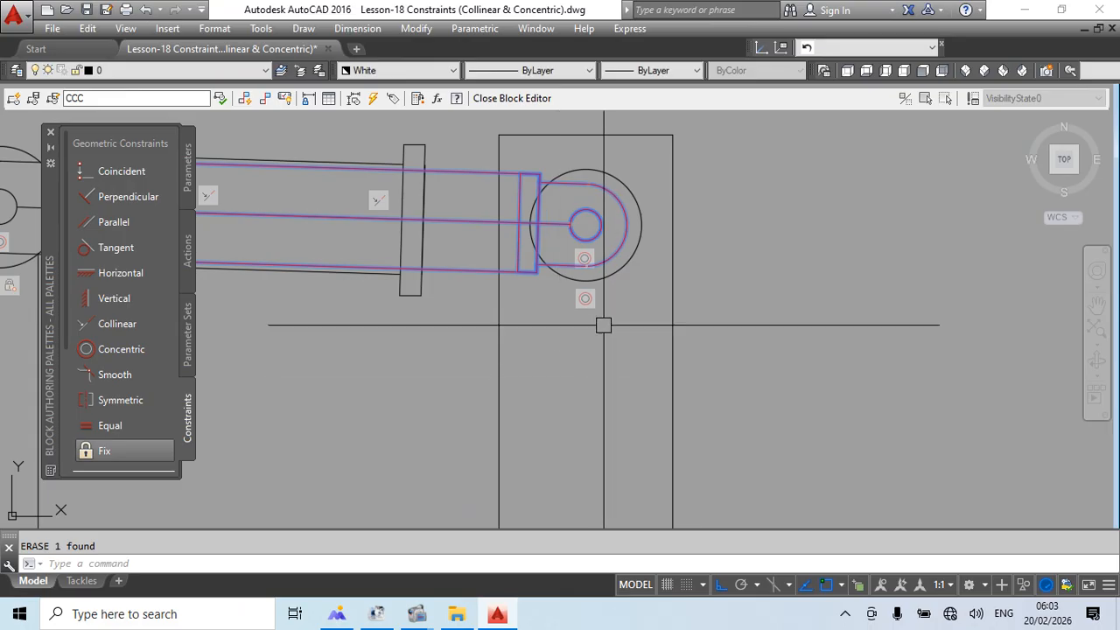
Delete the Fix constraints on the cylinder's base pivot and on both legs of the L-shaped support arm.
{"action": "scroll", "coordinate": [601, 212], "scroll_direction": "down", "scroll_amount": 6}
{"action": "scroll", "coordinate": [424, 273], "scroll_direction": "up", "scroll_amount": 5}
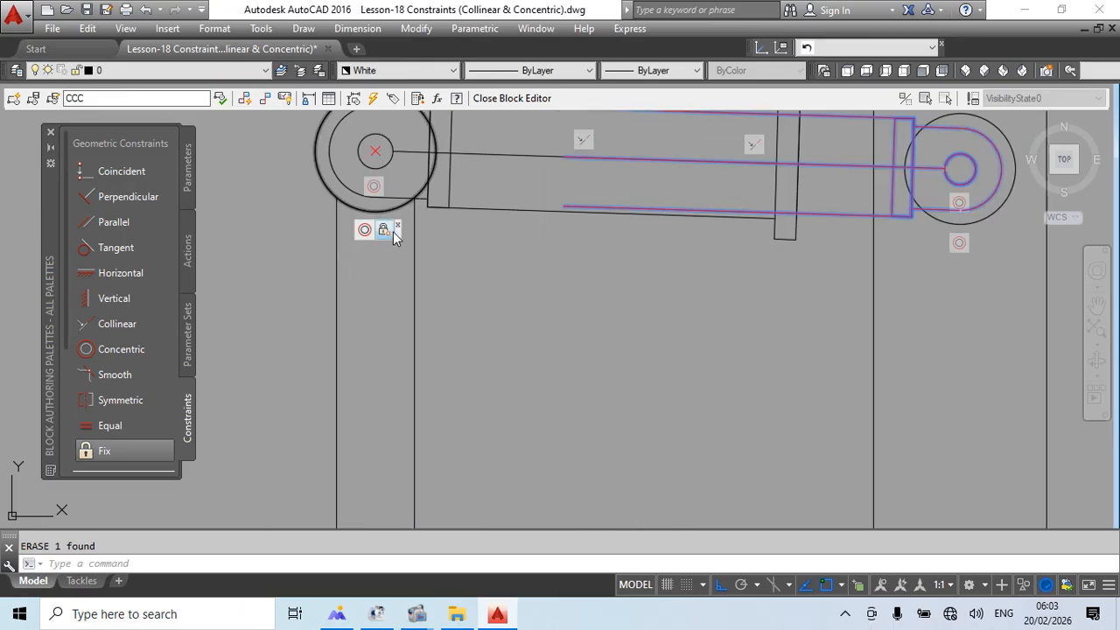
{"action": "scroll", "coordinate": [426, 196], "scroll_direction": "down", "scroll_amount": 8}
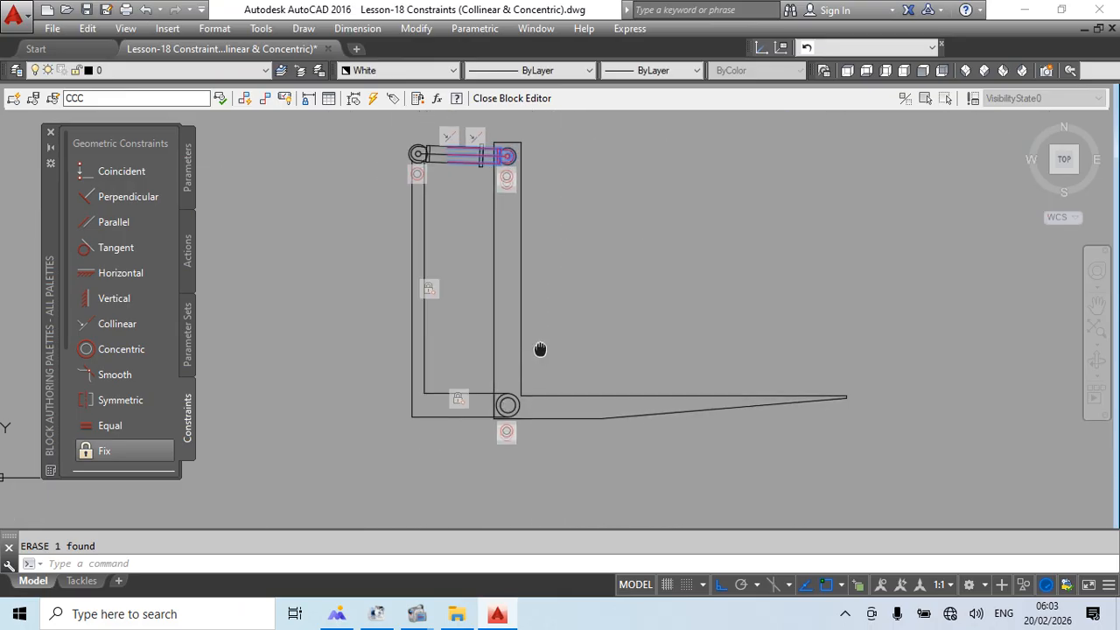
{"action": "scroll", "coordinate": [450, 390], "scroll_direction": "up", "scroll_amount": 4}
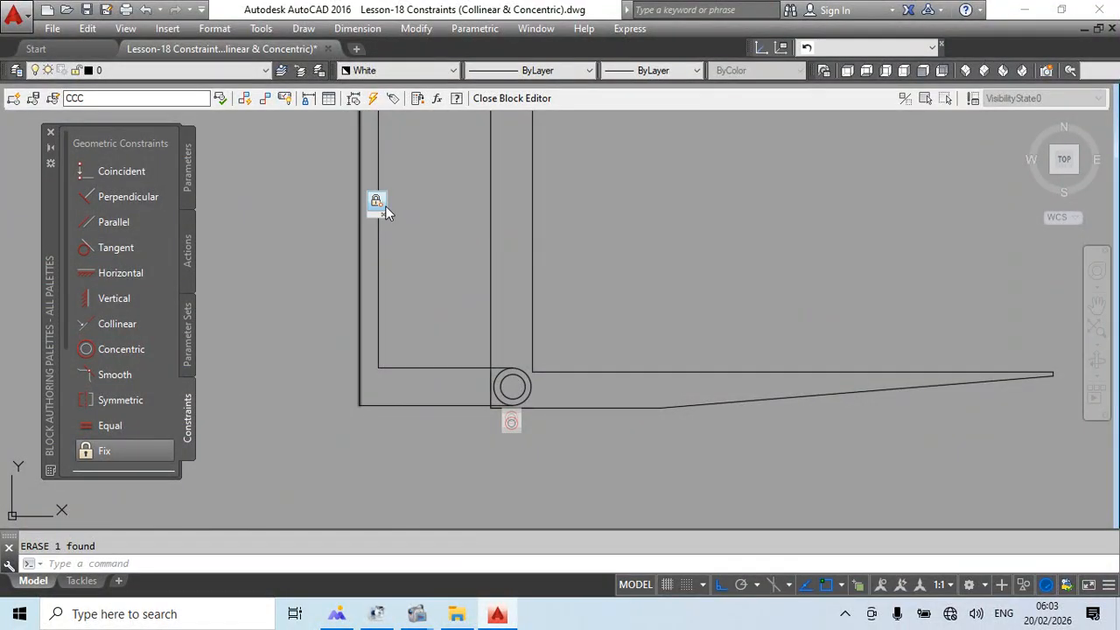
Examine the remaining concentric constraints at the lower pivot and at both ends of the cylinder.
{"action": "scroll", "coordinate": [525, 416], "scroll_direction": "up", "scroll_amount": 4}
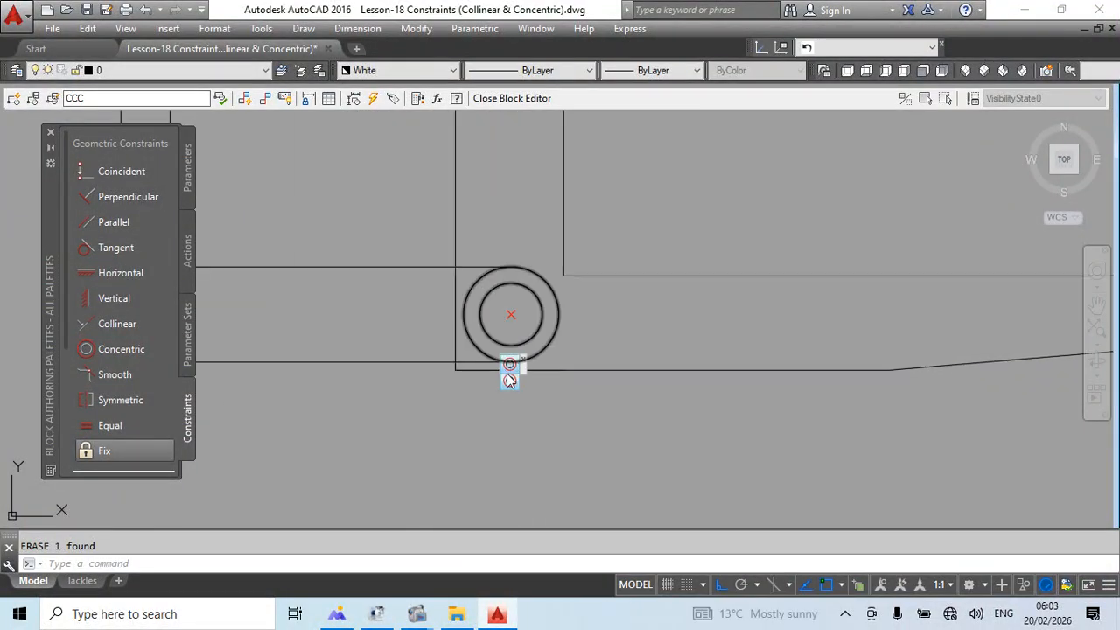
{"action": "scroll", "coordinate": [518, 381], "scroll_direction": "down", "scroll_amount": 7}
{"action": "middle_click_drag", "start_coordinate": [461, 210], "coordinate": [458, 345]}
{"action": "scroll", "coordinate": [457, 350], "scroll_direction": "up", "scroll_amount": 8}
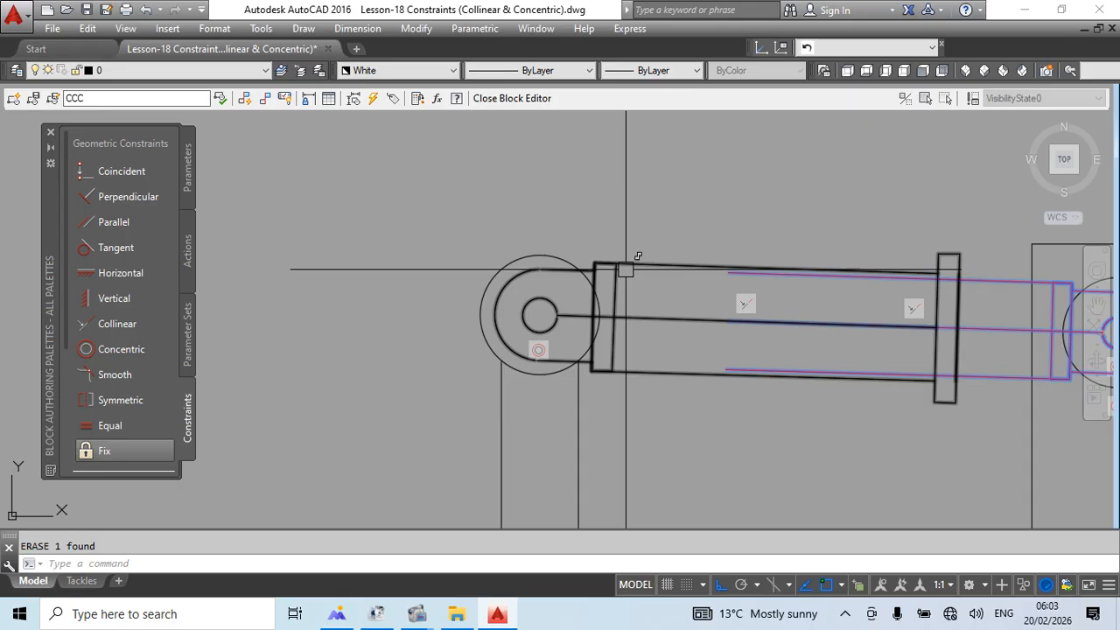
{"action": "scroll", "coordinate": [551, 348], "scroll_direction": "up", "scroll_amount": 8}
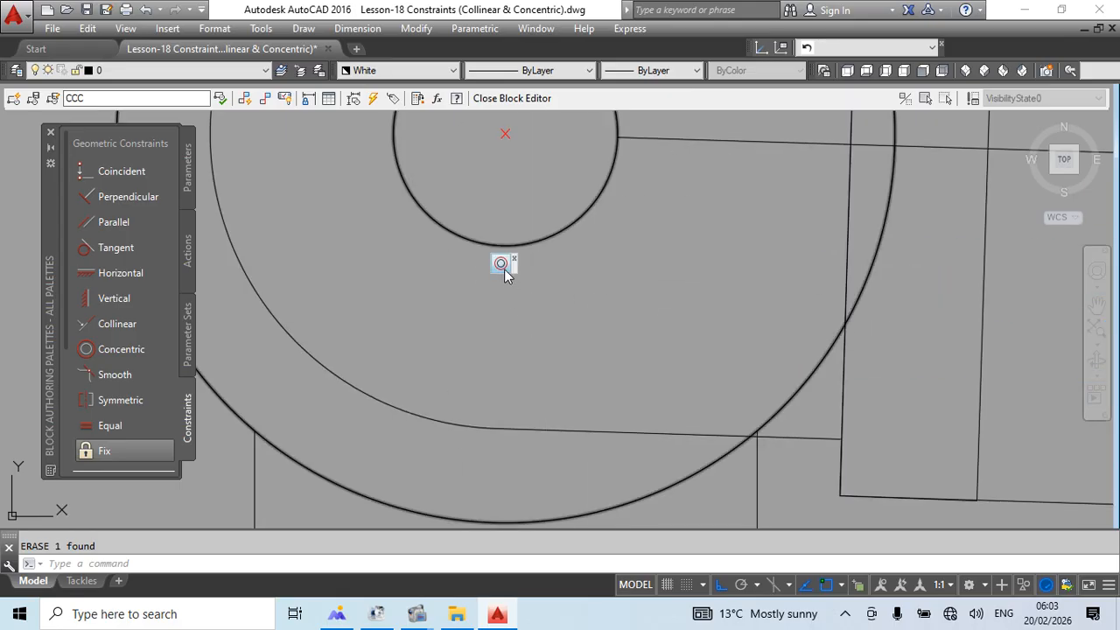
{"action": "scroll", "coordinate": [504, 273], "scroll_direction": "down", "scroll_amount": 8}
{"action": "scroll", "coordinate": [514, 292], "scroll_direction": "down", "scroll_amount": 5}
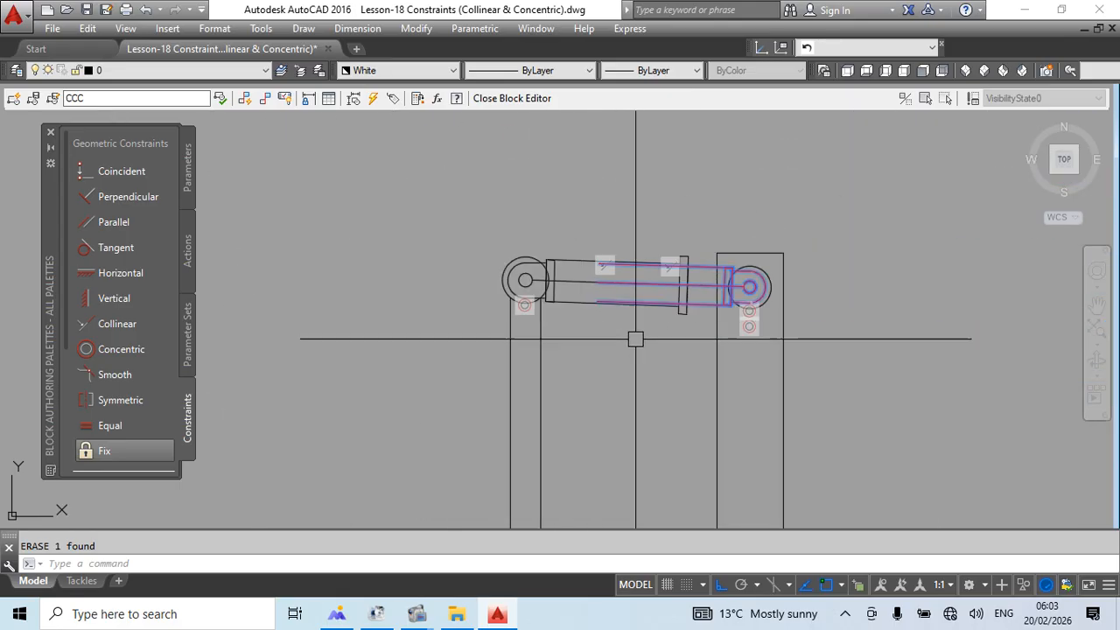
{"action": "middle_click_drag", "start_coordinate": [685, 331], "coordinate": [568, 239]}
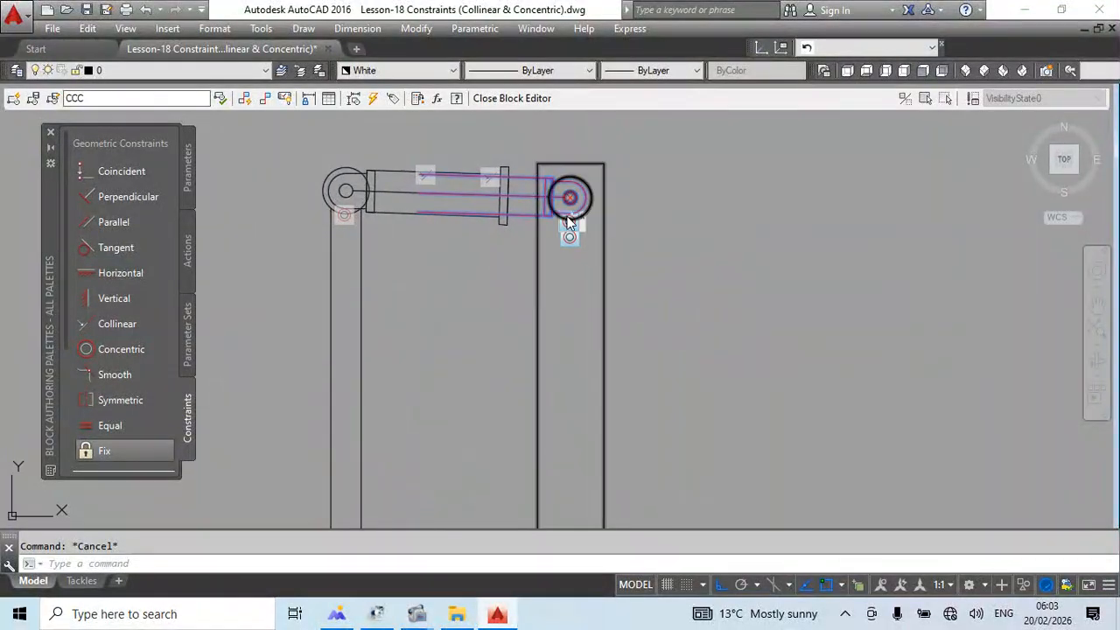
{"action": "scroll", "coordinate": [567, 241], "scroll_direction": "down", "scroll_amount": 5}
Add a Rotation Set centred on the lower pivot, with its radius reaching the fork tip and its label placed there.
{"action": "left_click", "coordinate": [191, 309]}
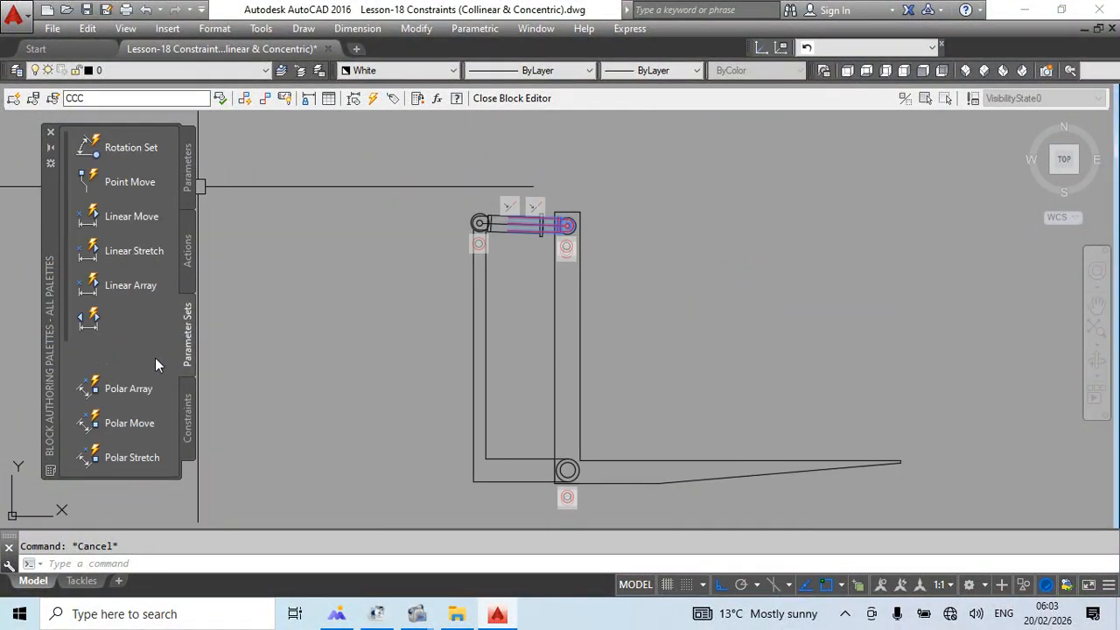
{"action": "left_click", "coordinate": [136, 157]}
{"action": "scroll", "coordinate": [571, 477], "scroll_direction": "up", "scroll_amount": 5}
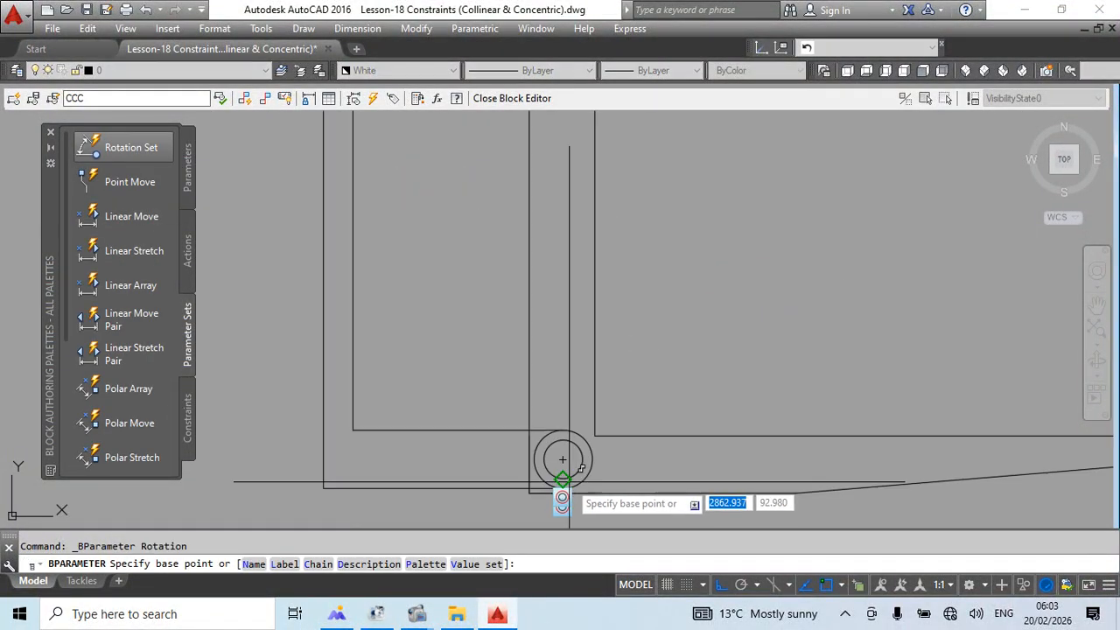
{"action": "left_click", "coordinate": [563, 460]}
{"action": "scroll", "coordinate": [645, 399], "scroll_direction": "down", "scroll_amount": 5}
{"action": "scroll", "coordinate": [831, 420], "scroll_direction": "up", "scroll_amount": 4}
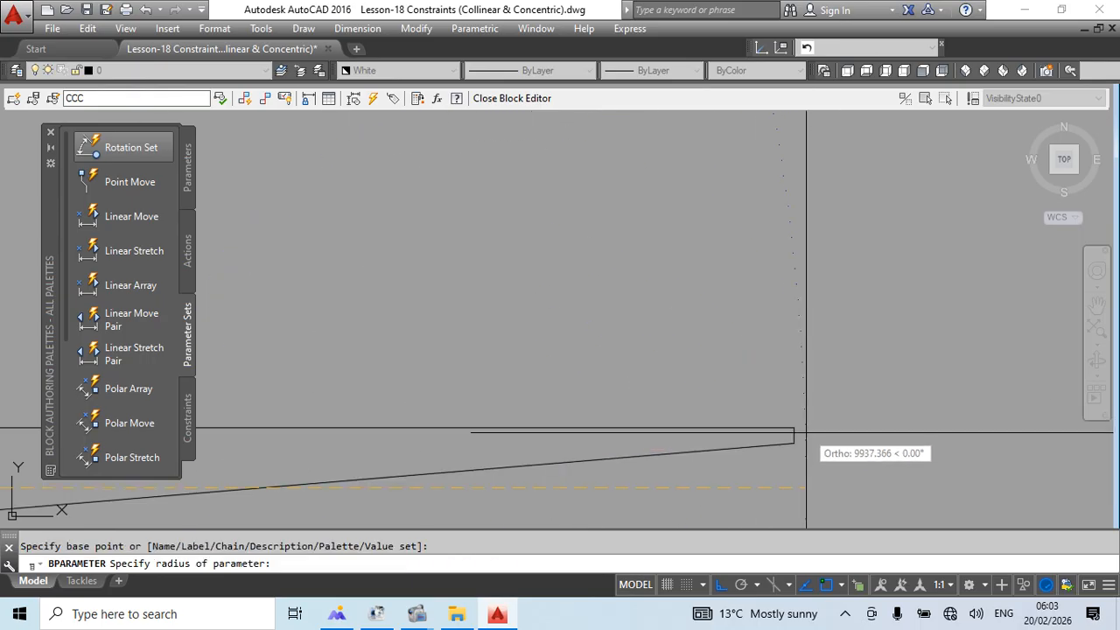
{"action": "left_click", "coordinate": [793, 429]}
{"action": "left_click", "coordinate": [814, 438]}
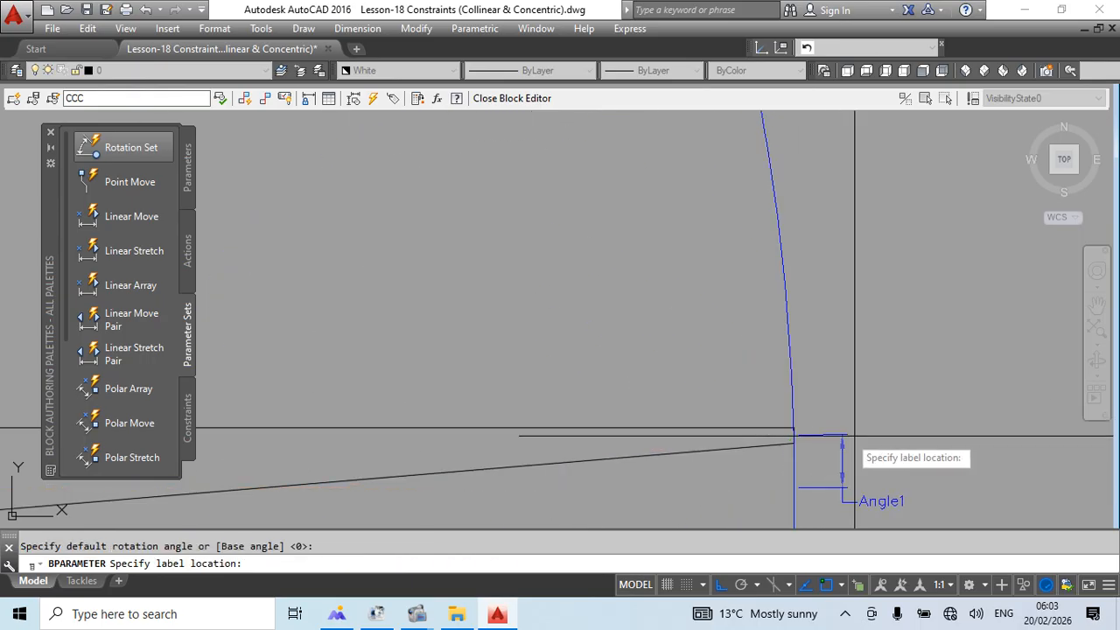
{"action": "left_click", "coordinate": [794, 435]}
{"action": "scroll", "coordinate": [775, 428], "scroll_direction": "down", "scroll_amount": 3}
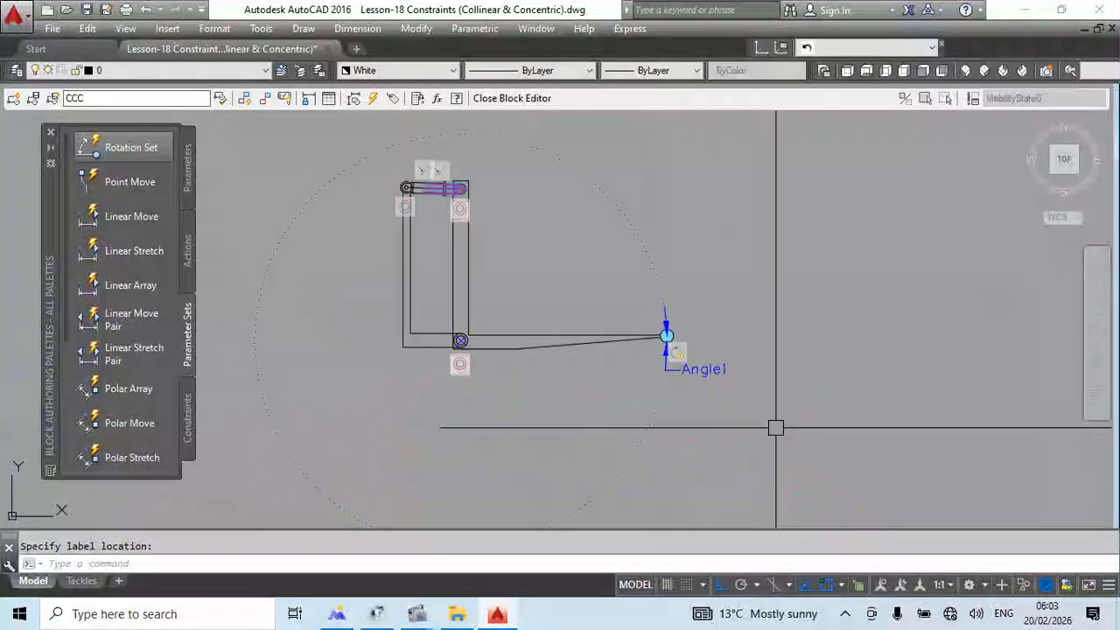
Add the fork with its upright and pivot circles to the Rotate action's selection set and close the saved block.
{"action": "right_click", "coordinate": [676, 353]}
{"action": "mouse_move", "coordinate": [766, 396]}
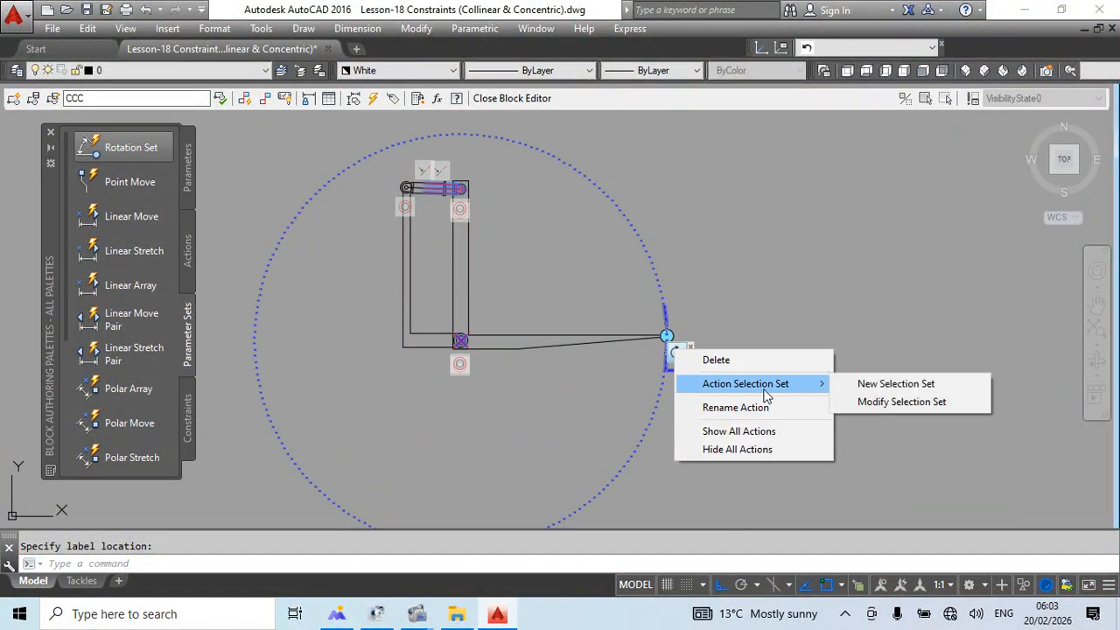
{"action": "left_click", "coordinate": [880, 403]}
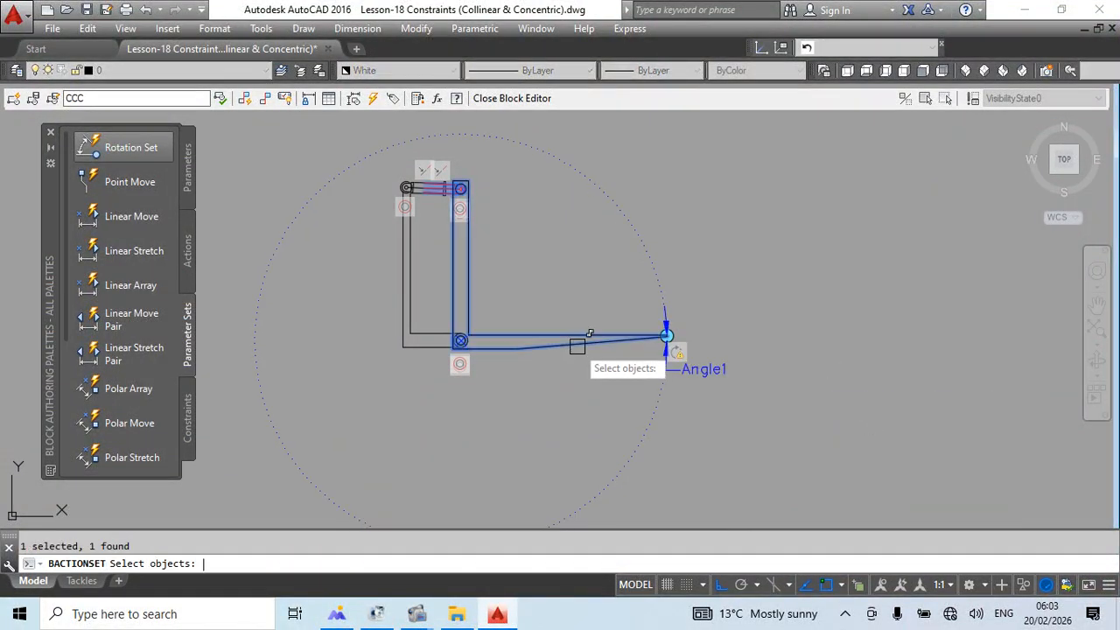
{"action": "key", "text": "Return"}
{"action": "type", "text": "bc"}
{"action": "key", "text": "Return"}
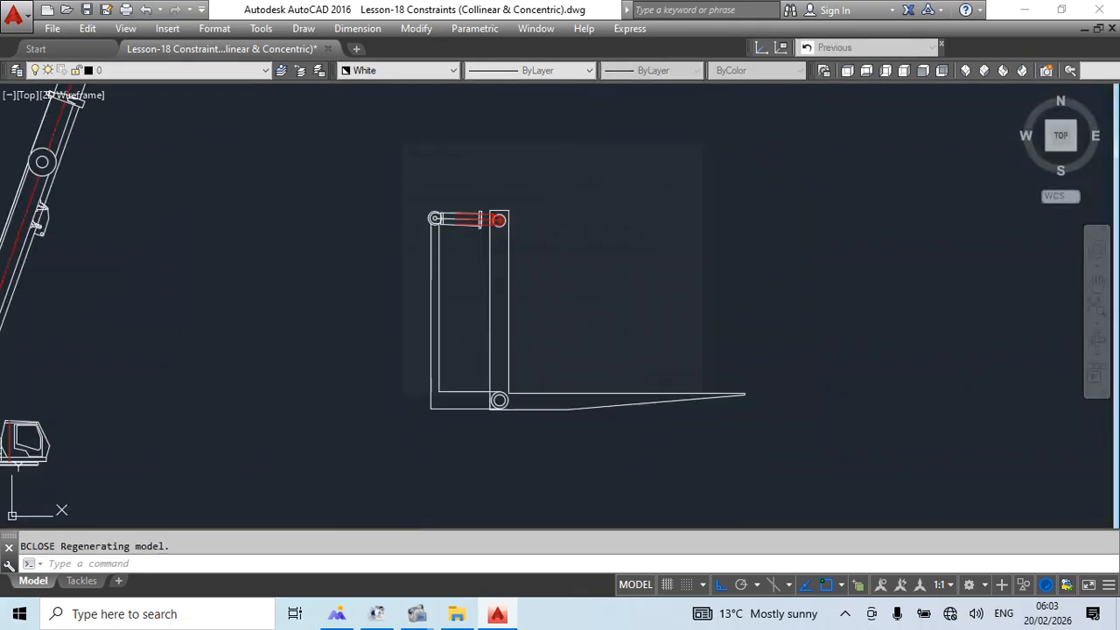
Test swinging the fork up and down with its rotation grip, Ortho off, and cancel without applying an angle.
{"action": "left_click", "coordinate": [608, 396]}
{"action": "left_click", "coordinate": [743, 395]}
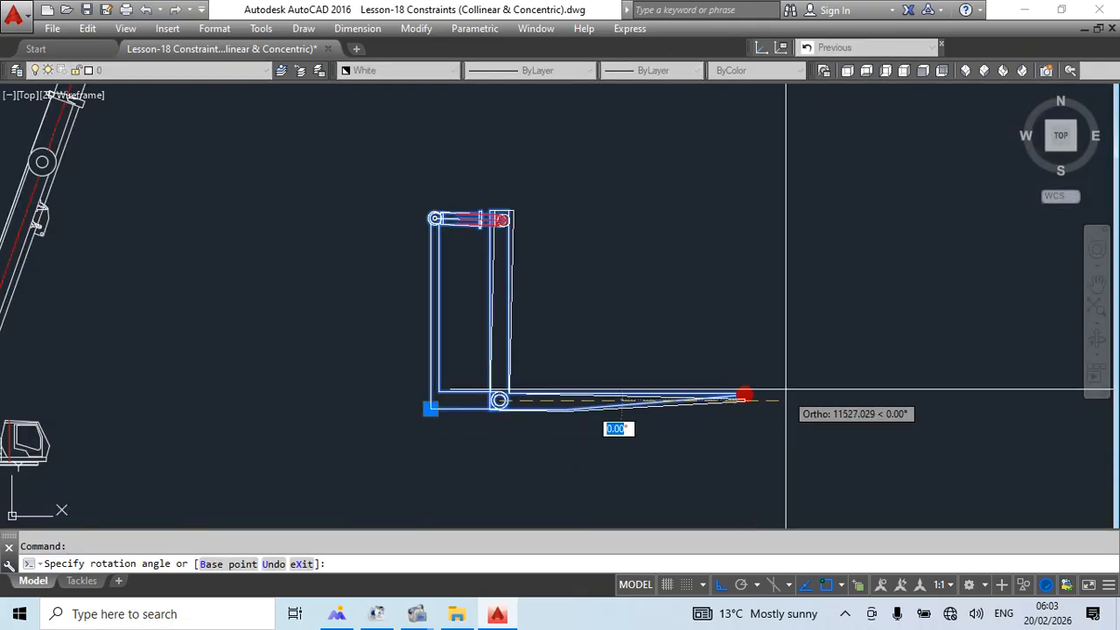
{"action": "left_click", "coordinate": [719, 584]}
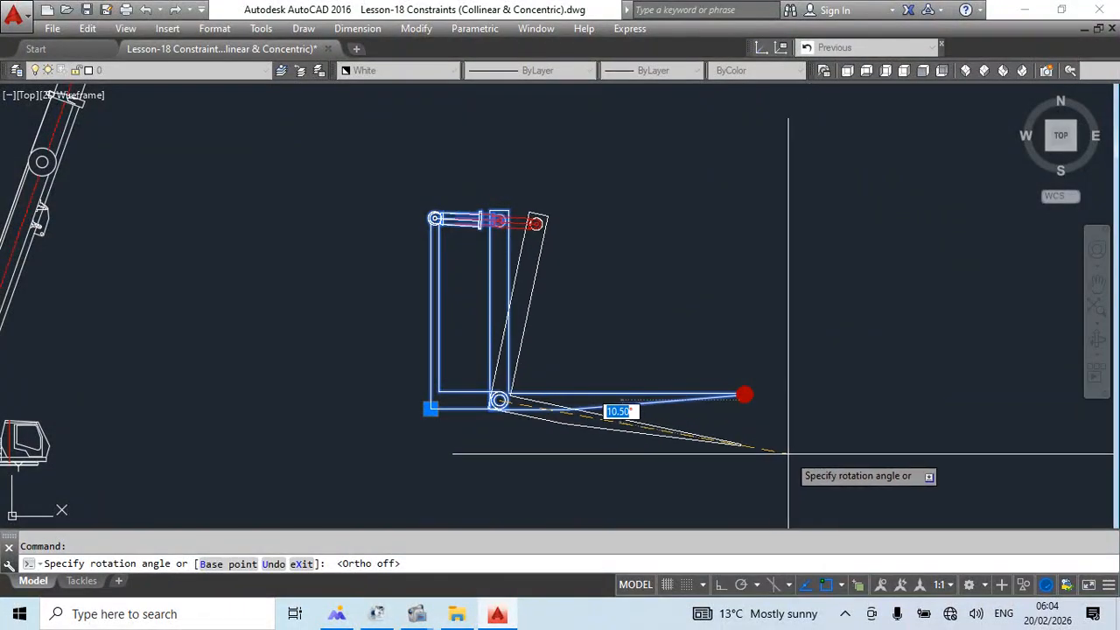
{"action": "scroll", "coordinate": [788, 464], "scroll_direction": "up", "scroll_amount": 2}
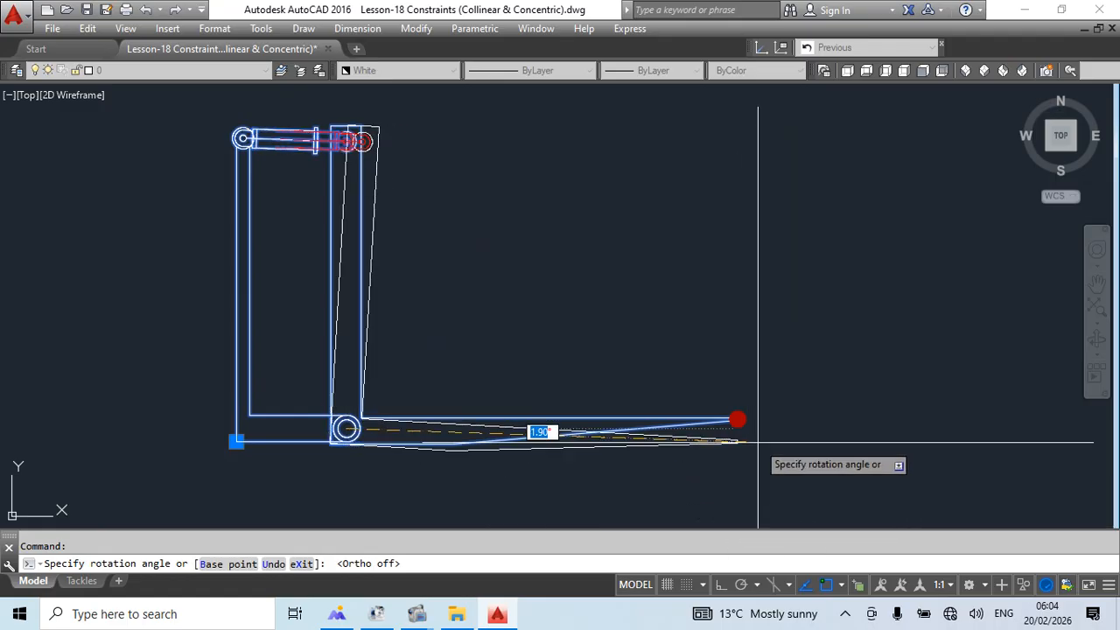
{"action": "scroll", "coordinate": [769, 432], "scroll_direction": "down", "scroll_amount": 4}
{"action": "scroll", "coordinate": [769, 432], "scroll_direction": "up", "scroll_amount": 2}
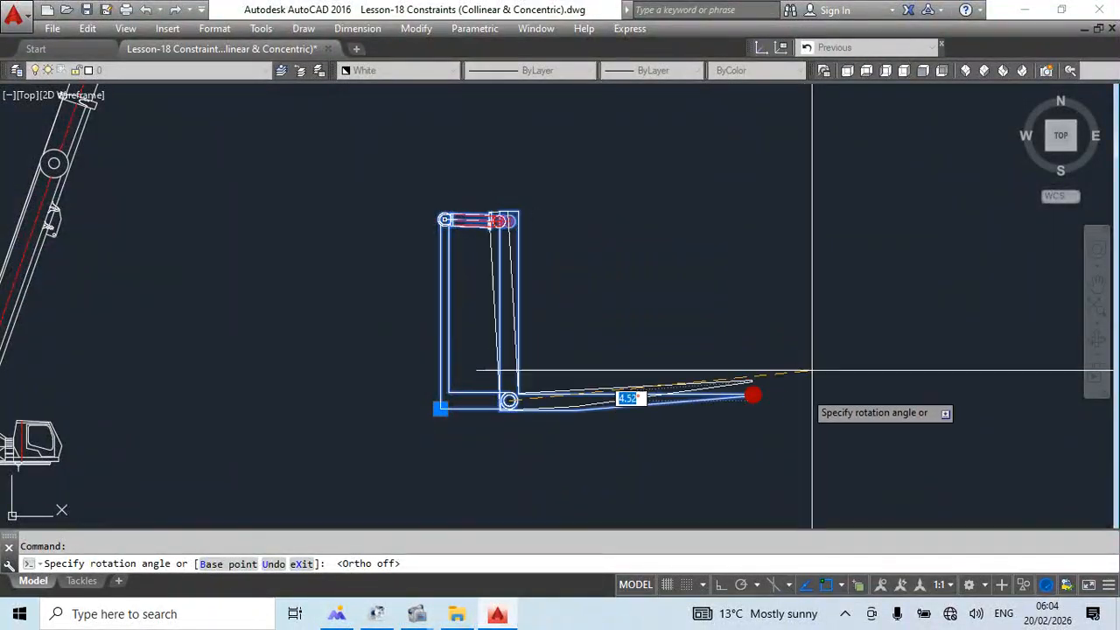
{"action": "key", "text": "Escape"}
Reopen block CCC and add a Linear Move set from the cylinder's base pivot to the rod-end pivot, labelled above the cylinder.
{"action": "double_click", "coordinate": [692, 396]}
{"action": "left_click", "coordinate": [545, 417]}
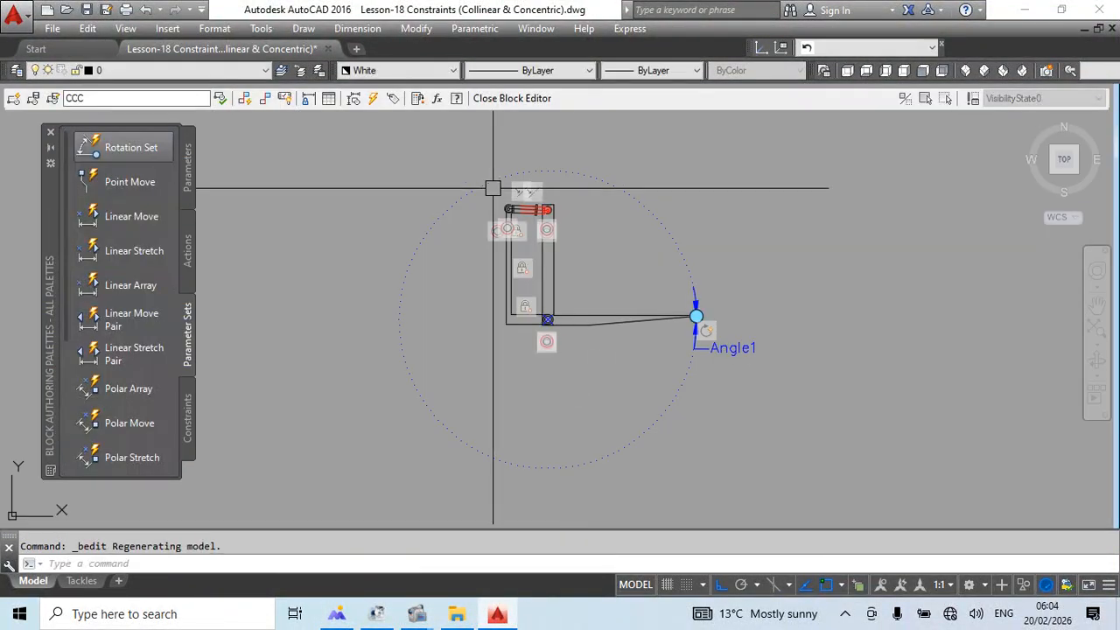
{"action": "scroll", "coordinate": [525, 201], "scroll_direction": "up", "scroll_amount": 8}
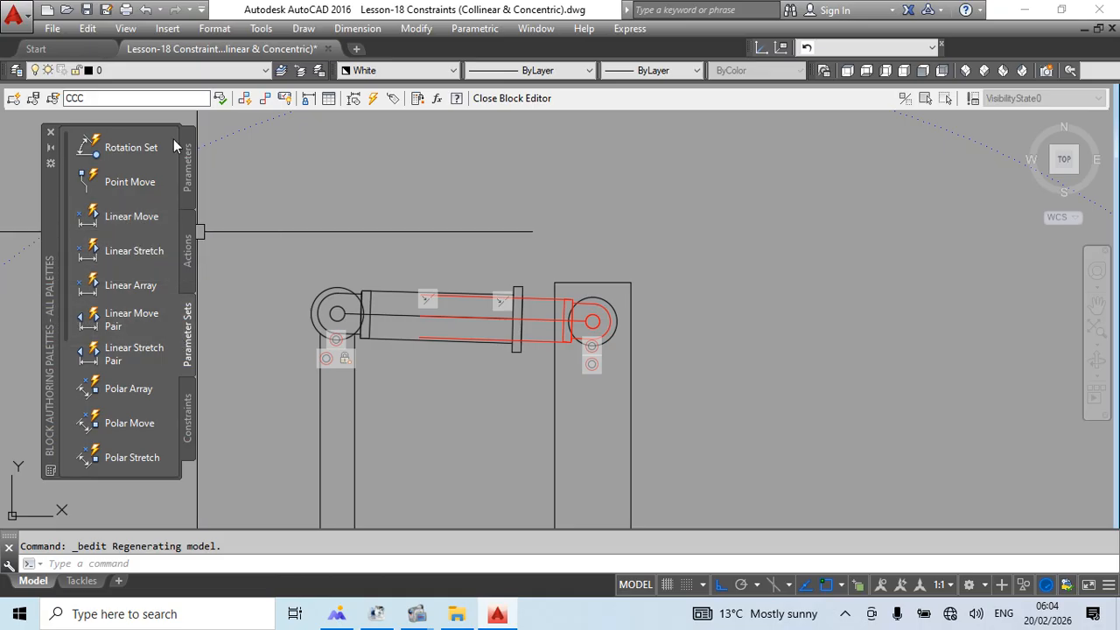
{"action": "left_click", "coordinate": [188, 184]}
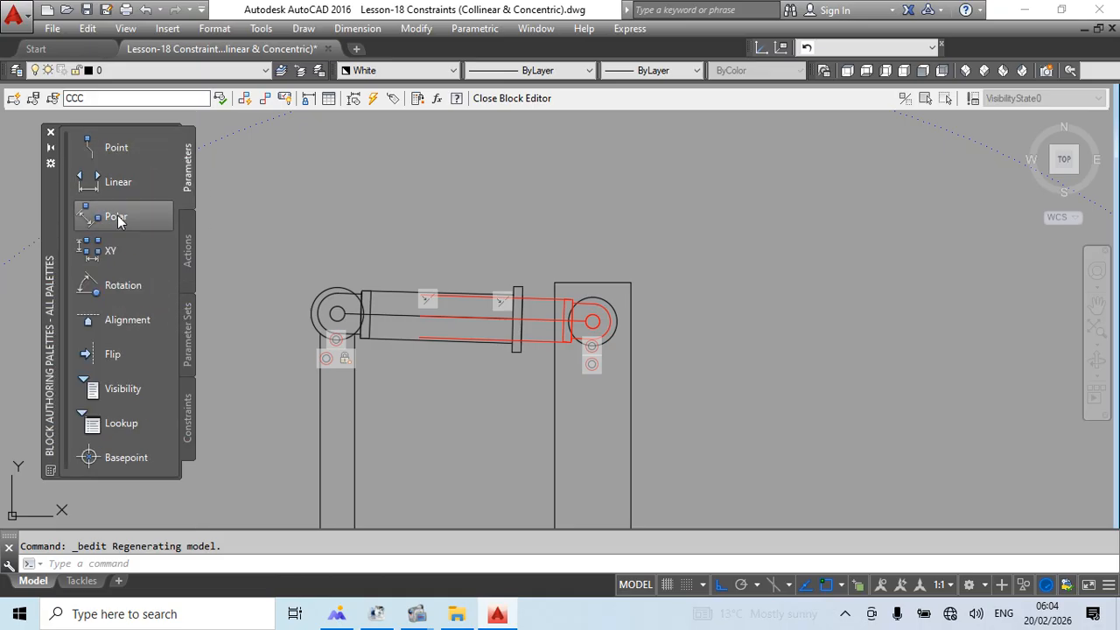
{"action": "left_click", "coordinate": [186, 315]}
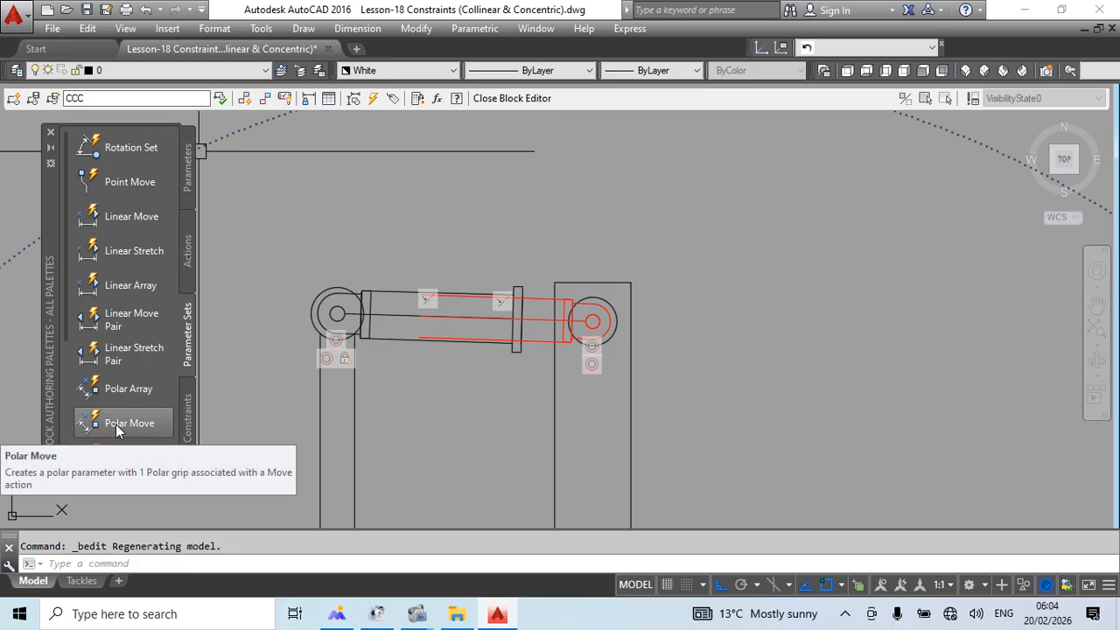
{"action": "left_click", "coordinate": [131, 217]}
{"action": "scroll", "coordinate": [342, 320], "scroll_direction": "up", "scroll_amount": 5}
{"action": "left_click", "coordinate": [322, 291]}
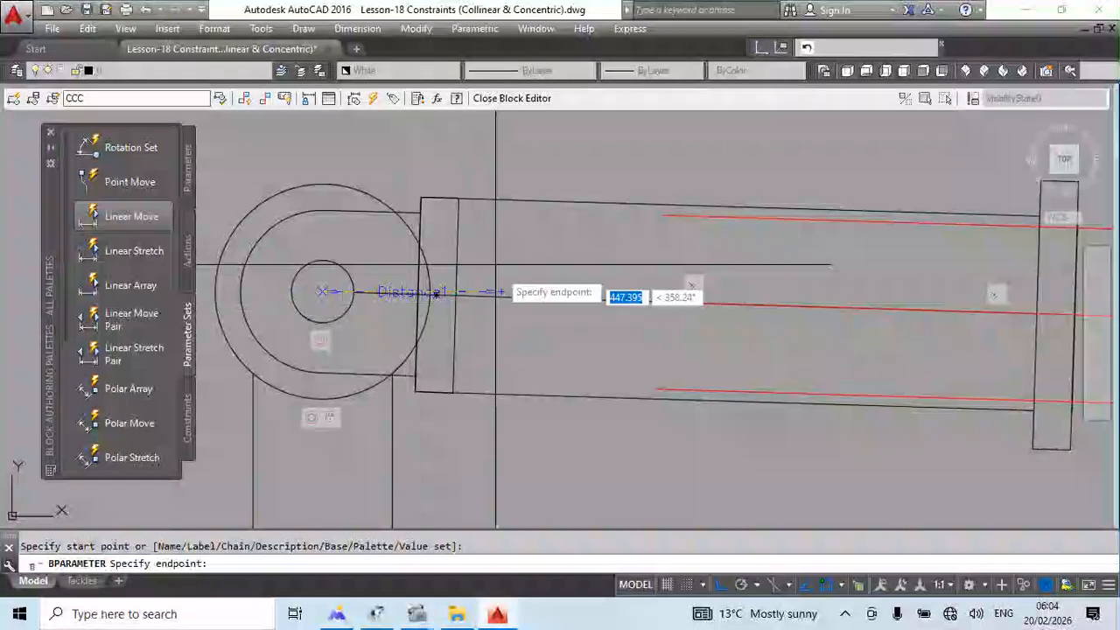
{"action": "scroll", "coordinate": [377, 295], "scroll_direction": "down", "scroll_amount": 3}
{"action": "scroll", "coordinate": [599, 308], "scroll_direction": "up", "scroll_amount": 4}
{"action": "left_click", "coordinate": [596, 308]}
{"action": "scroll", "coordinate": [588, 505], "scroll_direction": "down", "scroll_amount": 4}
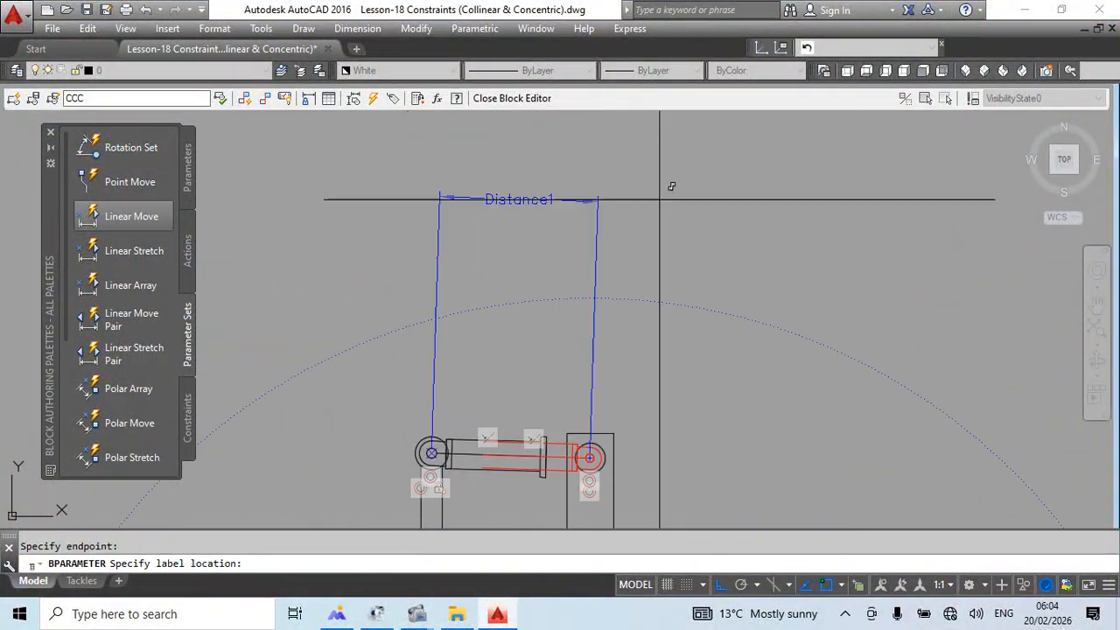
{"action": "left_click", "coordinate": [647, 260]}
Assign the red cylinder rod to the Distance1 move action's selection set and close the block, saving the changes.
{"action": "right_click", "coordinate": [609, 288]}
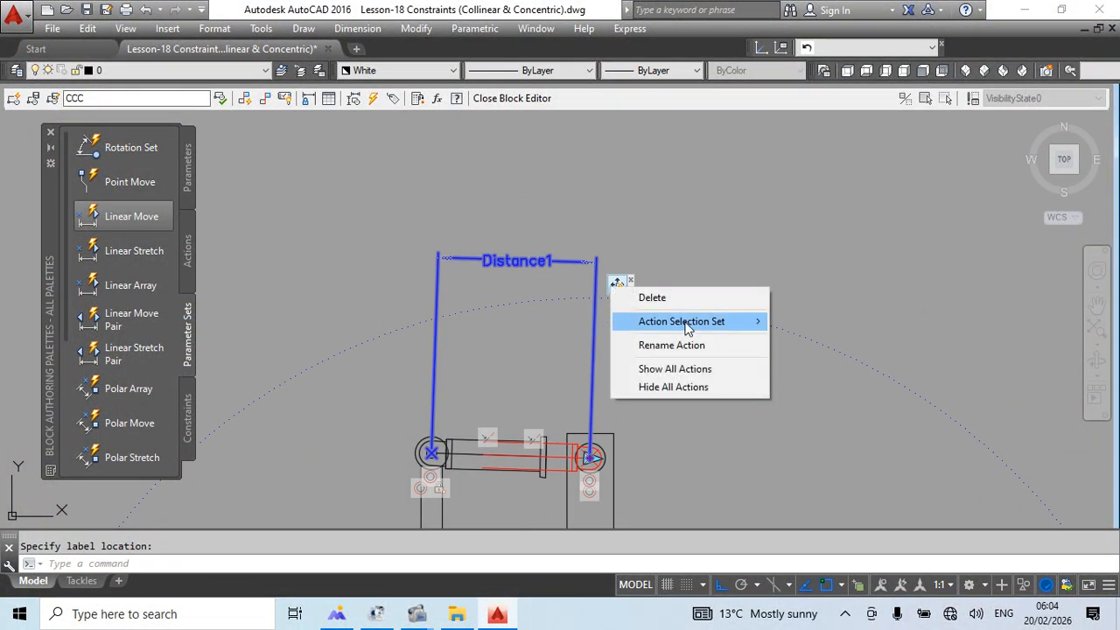
{"action": "left_click", "coordinate": [856, 347]}
{"action": "scroll", "coordinate": [697, 367], "scroll_direction": "up", "scroll_amount": 5}
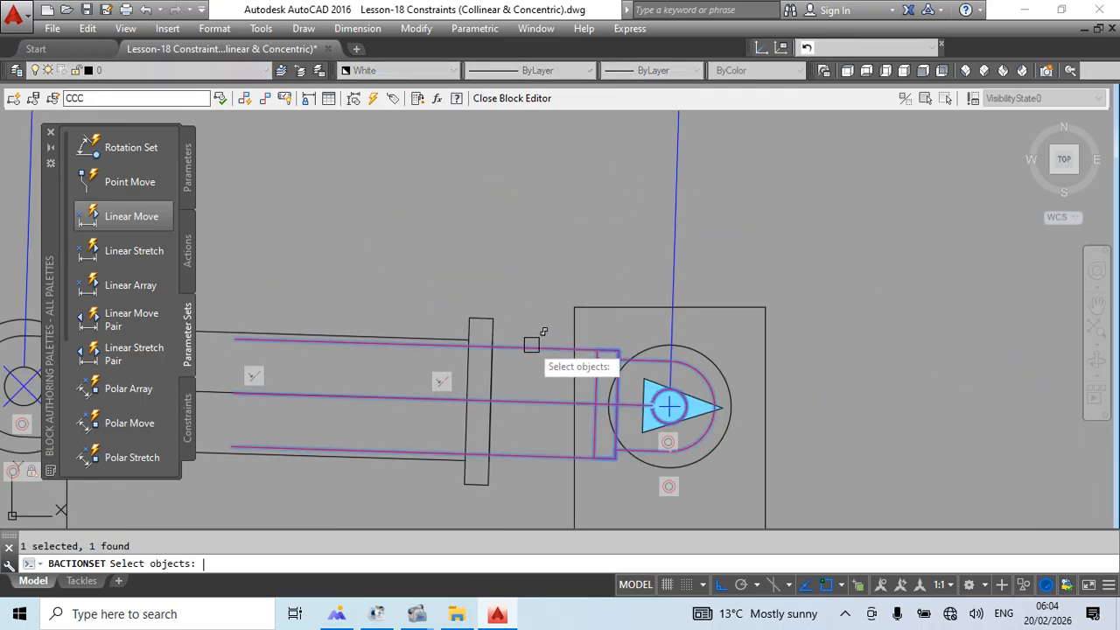
{"action": "key", "text": "Return"}
{"action": "scroll", "coordinate": [684, 344], "scroll_direction": "down", "scroll_amount": 6}
{"action": "middle_click_drag", "start_coordinate": [795, 403], "coordinate": [779, 384]}
{"action": "type", "text": "b"}
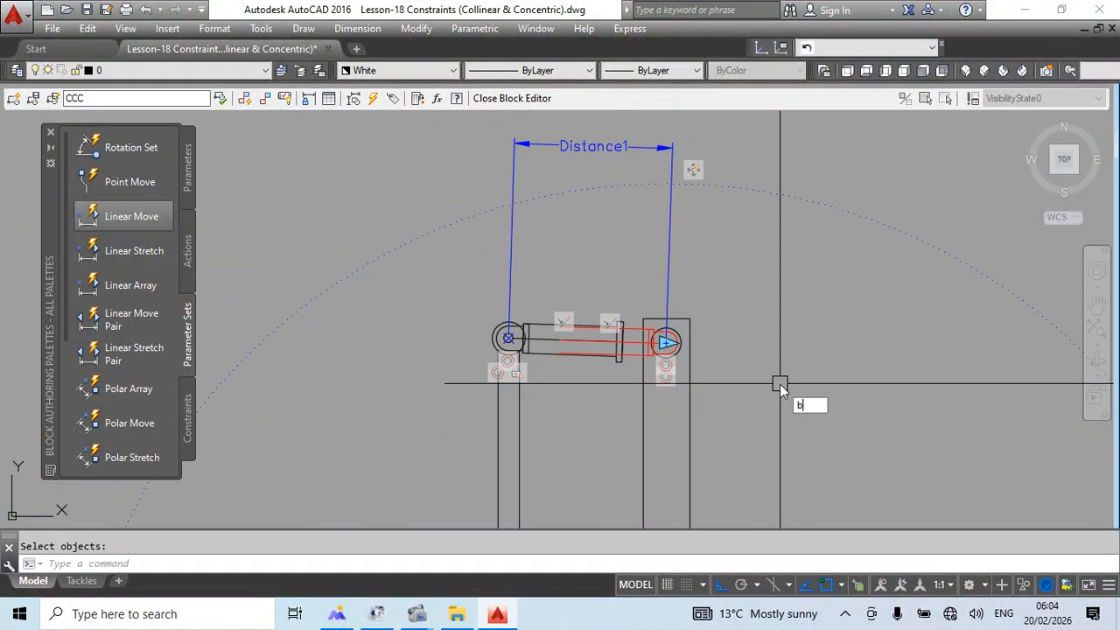
{"action": "type", "text": "c"}
{"action": "key", "text": "Return"}
{"action": "key", "text": "Return"}
{"action": "key", "text": "Return"}
Test moving the cylinder rod with its linear grip on the block, then cancel the move.
{"action": "scroll", "coordinate": [435, 191], "scroll_direction": "up", "scroll_amount": 5}
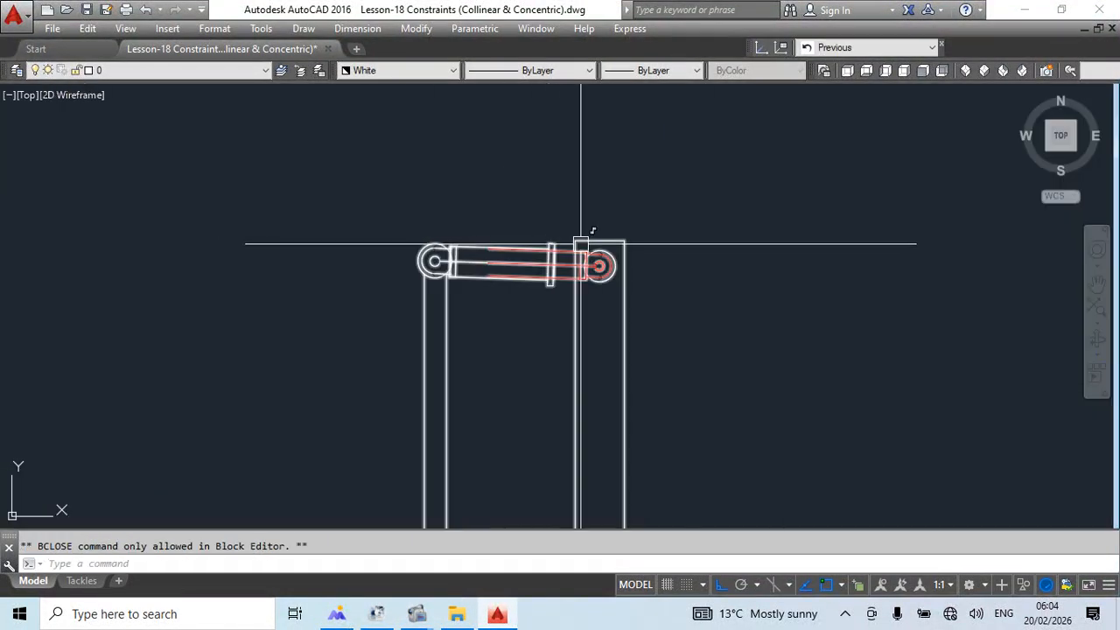
{"action": "left_click", "coordinate": [601, 263]}
{"action": "left_click", "coordinate": [600, 265]}
{"action": "scroll", "coordinate": [600, 255], "scroll_direction": "down", "scroll_amount": 5}
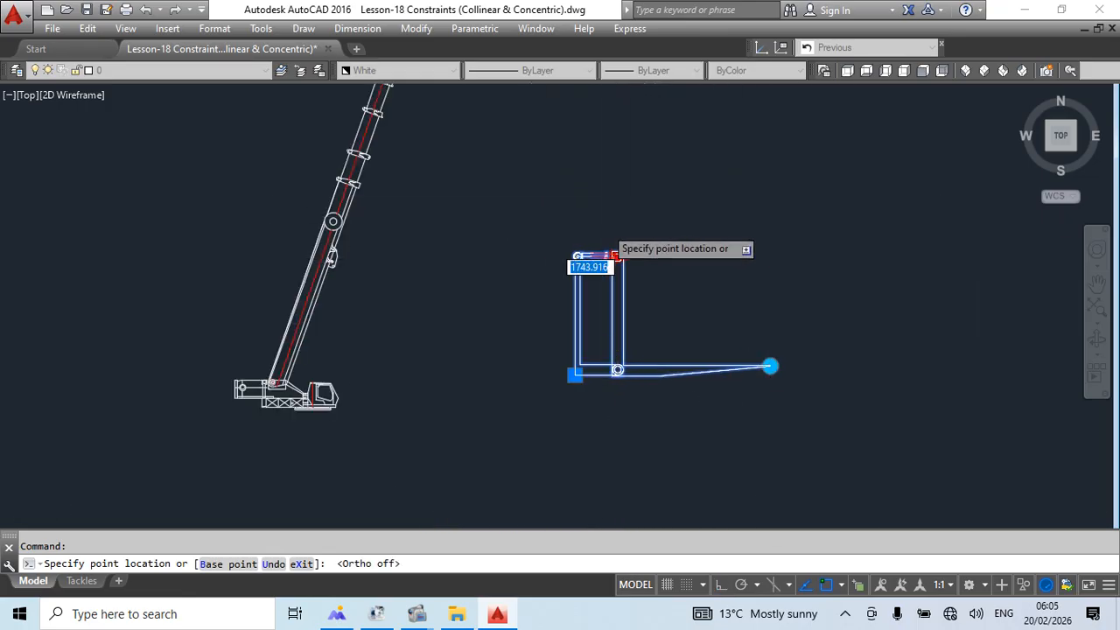
{"action": "scroll", "coordinate": [617, 254], "scroll_direction": "up", "scroll_amount": 6}
{"action": "scroll", "coordinate": [425, 205], "scroll_direction": "down", "scroll_amount": 4}
{"action": "scroll", "coordinate": [451, 207], "scroll_direction": "up", "scroll_amount": 4}
{"action": "scroll", "coordinate": [451, 207], "scroll_direction": "up", "scroll_amount": 6}
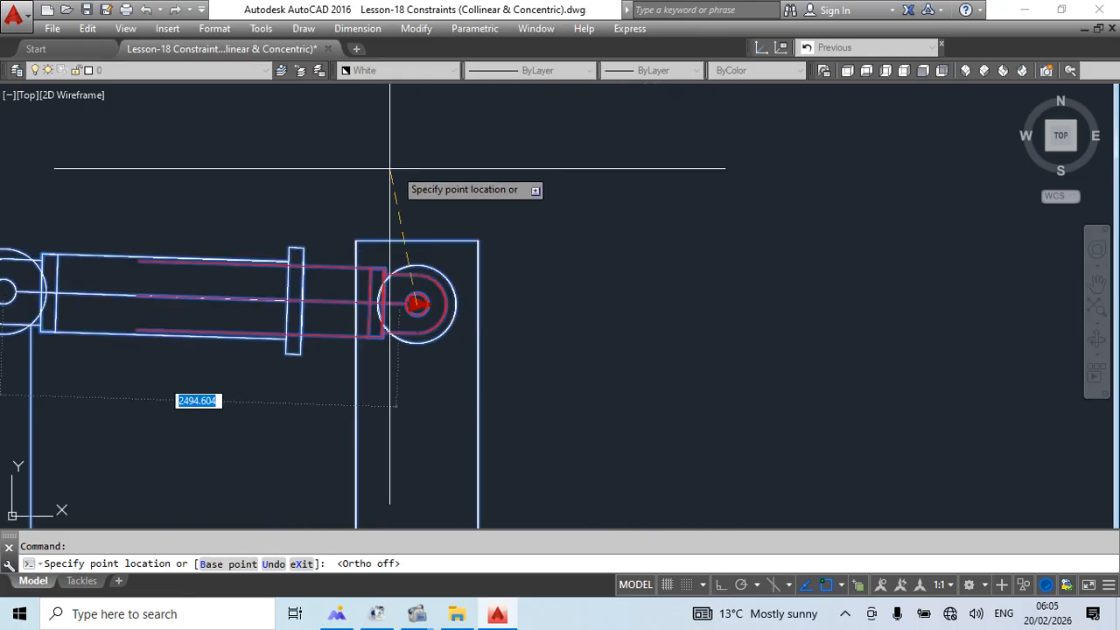
{"action": "scroll", "coordinate": [420, 200], "scroll_direction": "down", "scroll_amount": 4}
{"action": "key", "text": "Escape"}
Delete the Angle1 rotation parameter from block CCC and close the Block Editor, saving the changes.
{"action": "scroll", "coordinate": [705, 295], "scroll_direction": "up", "scroll_amount": 6}
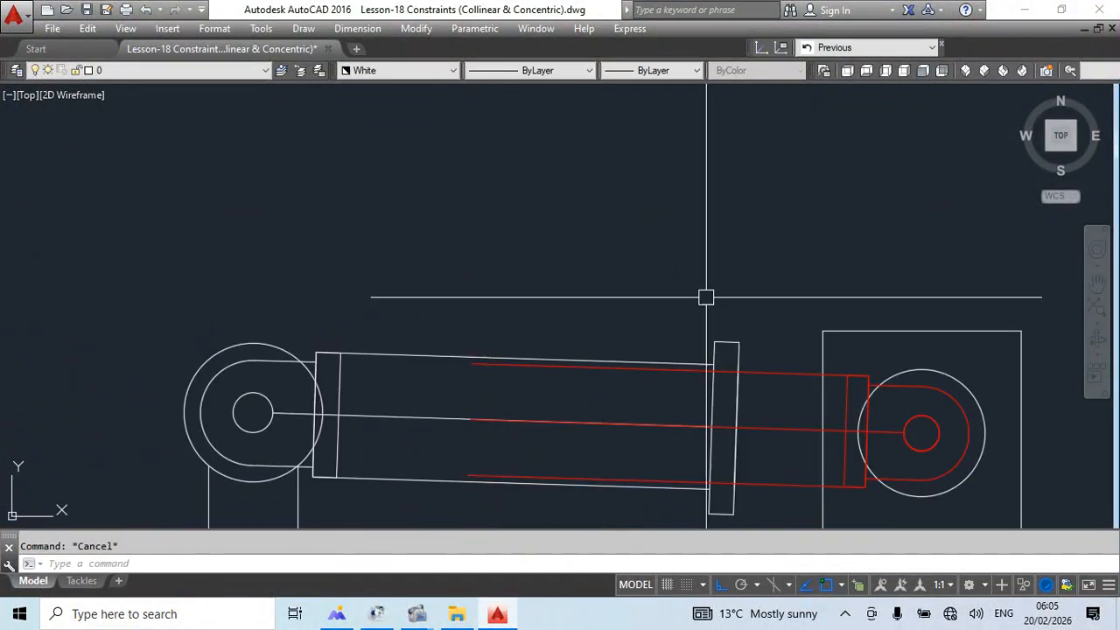
{"action": "scroll", "coordinate": [592, 310], "scroll_direction": "down", "scroll_amount": 6}
{"action": "scroll", "coordinate": [450, 180], "scroll_direction": "down", "scroll_amount": 5}
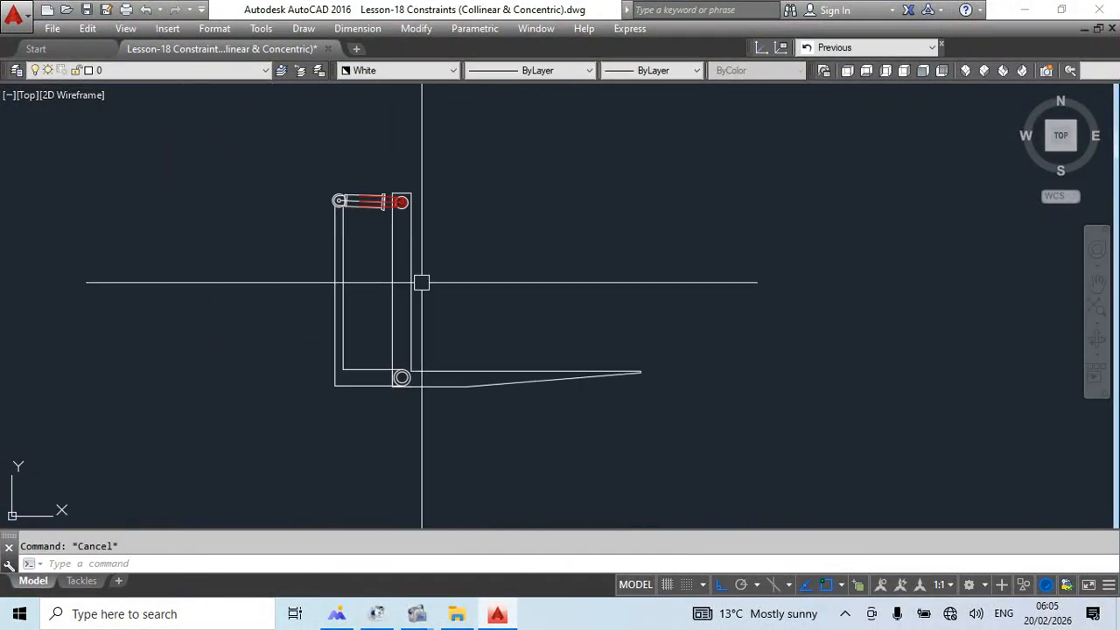
{"action": "double_click", "coordinate": [400, 290]}
{"action": "left_click", "coordinate": [549, 417]}
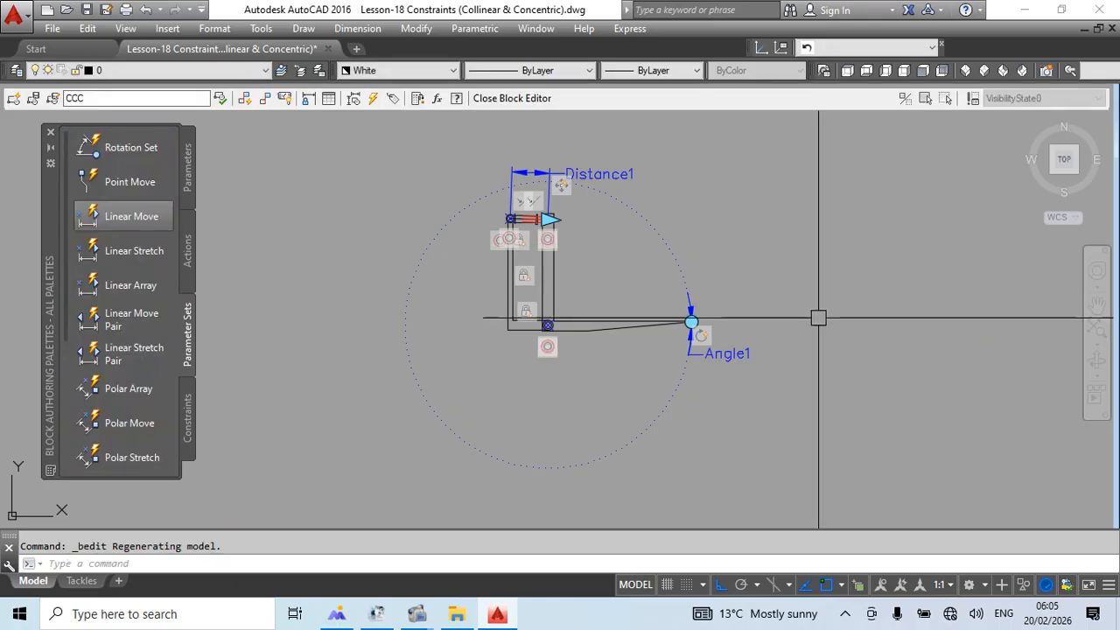
{"action": "scroll", "coordinate": [694, 384], "scroll_direction": "up", "scroll_amount": 3}
{"action": "key", "text": "Delete"}
{"action": "scroll", "coordinate": [753, 306], "scroll_direction": "down", "scroll_amount": 6}
{"action": "middle_click_drag", "start_coordinate": [637, 336], "coordinate": [655, 432]}
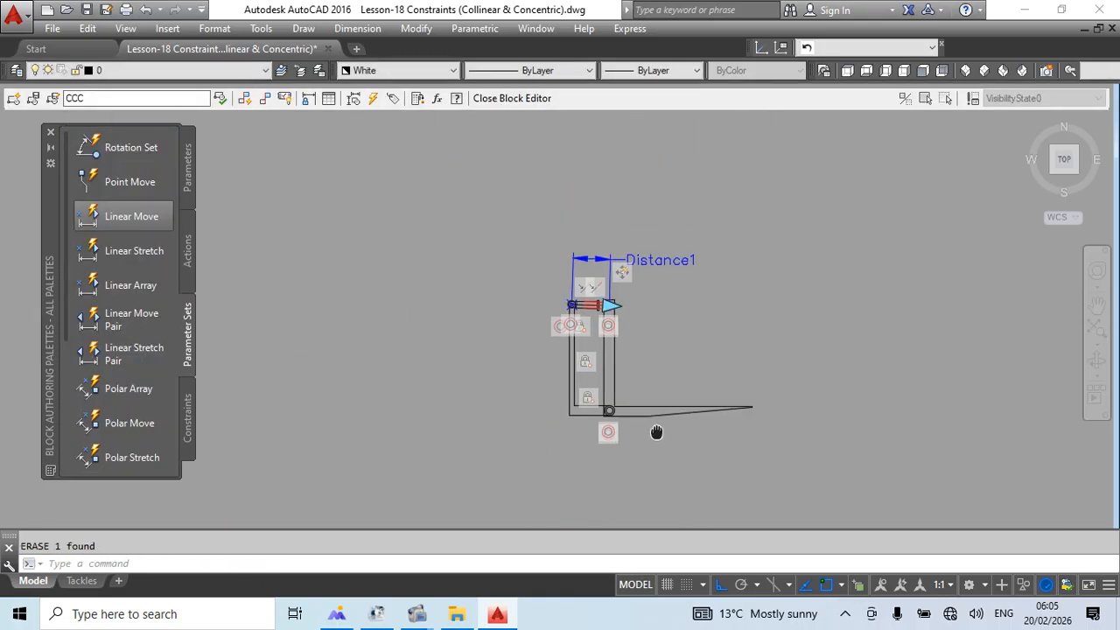
{"action": "scroll", "coordinate": [726, 402], "scroll_direction": "up", "scroll_amount": 4}
{"action": "type", "text": "bc"}
{"action": "key", "text": "Return"}
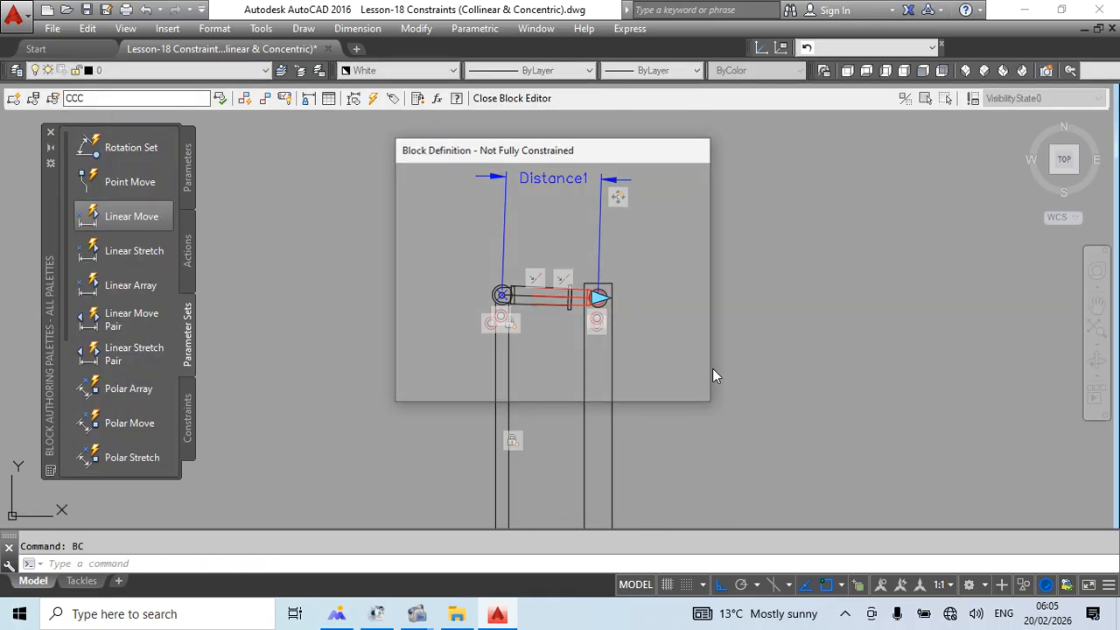
{"action": "key", "text": "Return"}
Test the rod's linear grip on block CCC without the rotation parameter, then cancel the move.
{"action": "scroll", "coordinate": [377, 203], "scroll_direction": "up", "scroll_amount": 5}
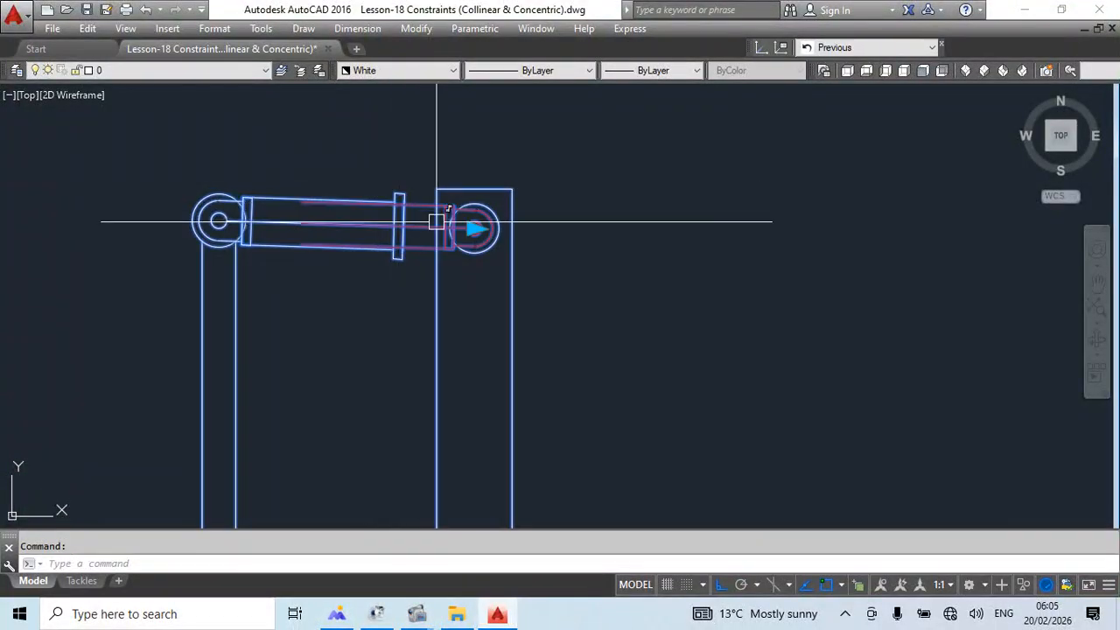
{"action": "left_click", "coordinate": [474, 229]}
{"action": "scroll", "coordinate": [500, 204], "scroll_direction": "down", "scroll_amount": 5}
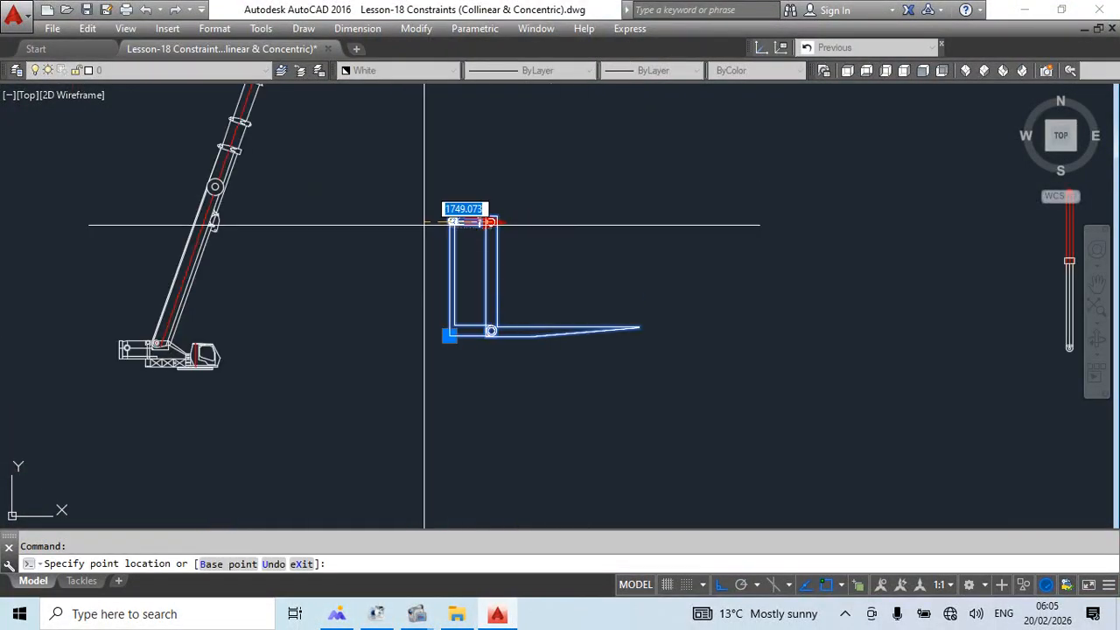
{"action": "scroll", "coordinate": [493, 221], "scroll_direction": "up", "scroll_amount": 5}
{"action": "key", "text": "Escape"}
{"action": "key", "text": "Escape"}
Reopen block CCC and delete all its geometric constraints together with the Distance1 linear parameter.
{"action": "left_click", "coordinate": [598, 213]}
{"action": "double_click", "coordinate": [436, 230]}
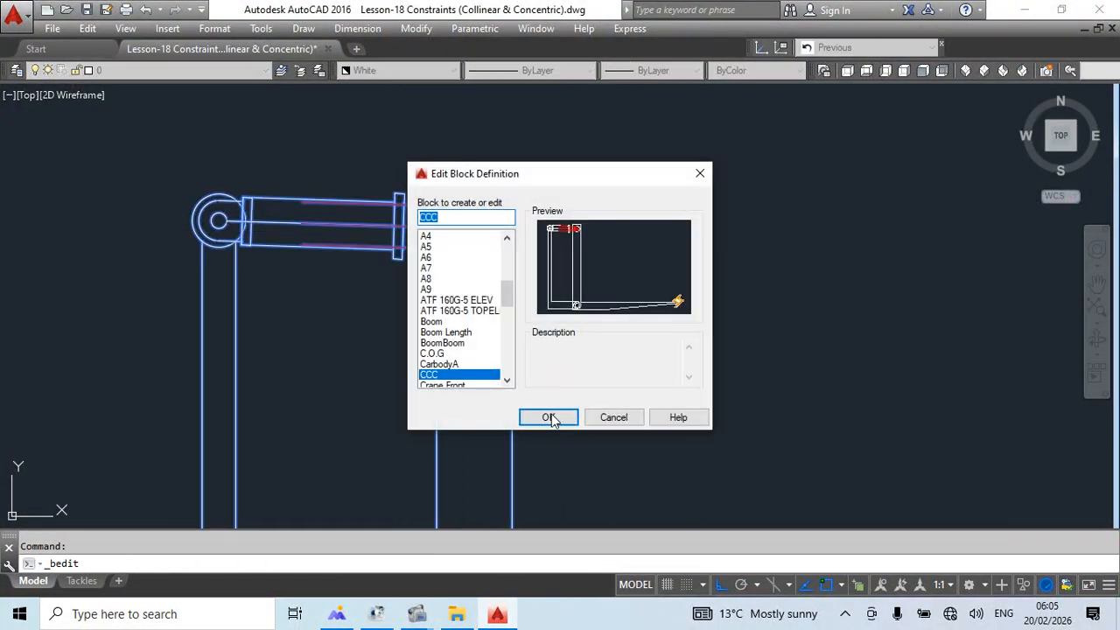
{"action": "left_click", "coordinate": [552, 420]}
{"action": "scroll", "coordinate": [602, 233], "scroll_direction": "down", "scroll_amount": 5}
{"action": "left_click", "coordinate": [770, 210]}
{"action": "left_click", "coordinate": [531, 315]}
{"action": "left_click", "coordinate": [472, 32]}
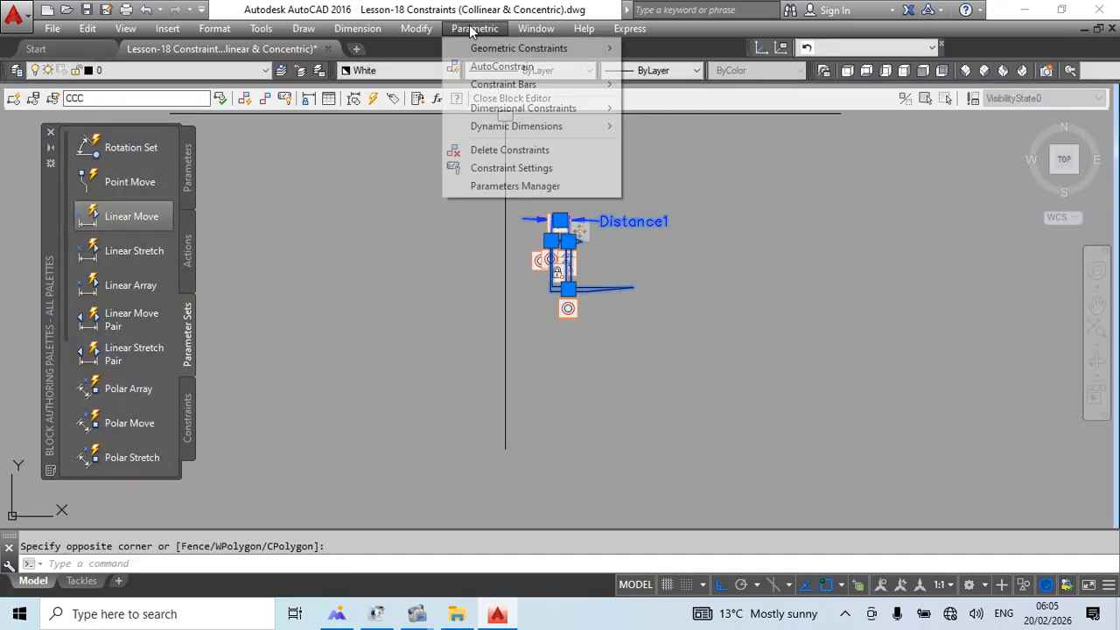
{"action": "left_click", "coordinate": [510, 149]}
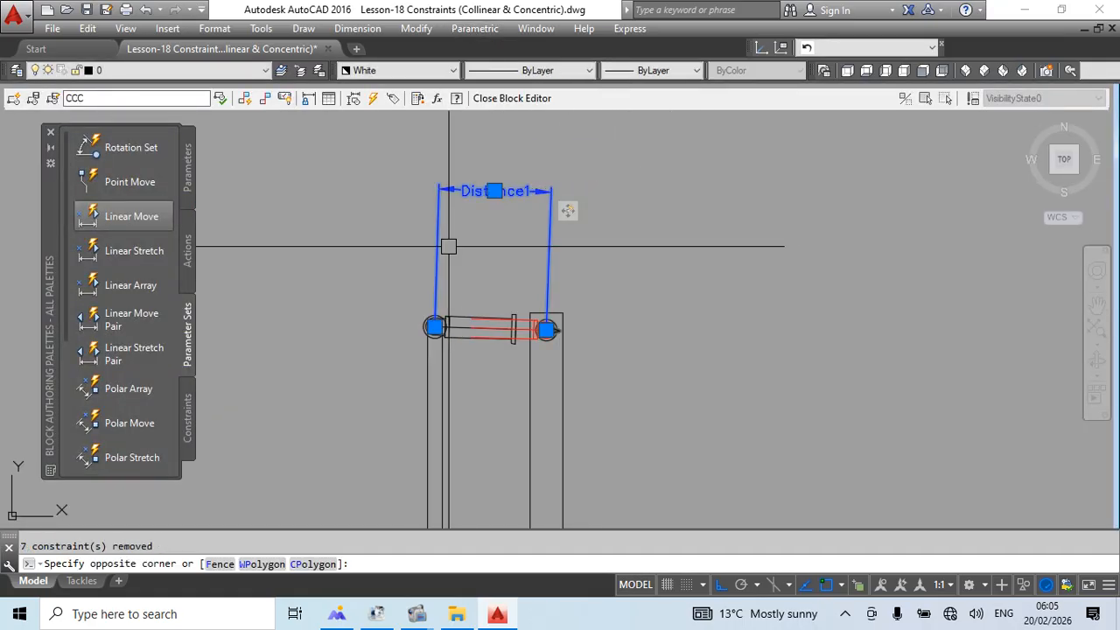
{"action": "key", "text": "Delete"}
{"action": "scroll", "coordinate": [526, 348], "scroll_direction": "up", "scroll_amount": 5}
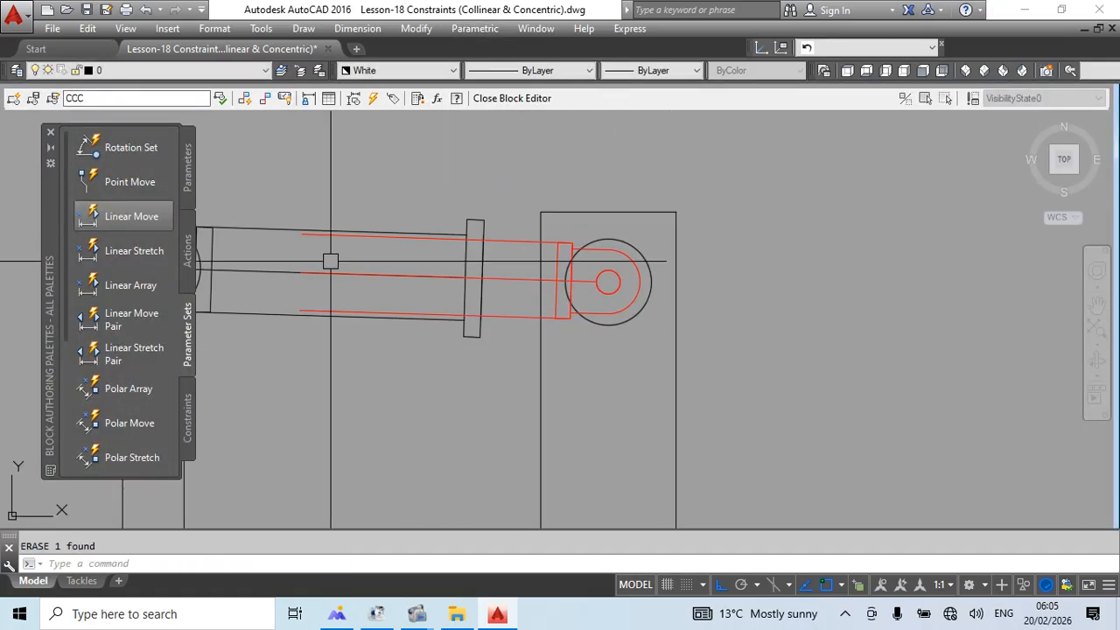
{"action": "left_click", "coordinate": [131, 216]}
{"action": "left_click", "coordinate": [341, 305]}
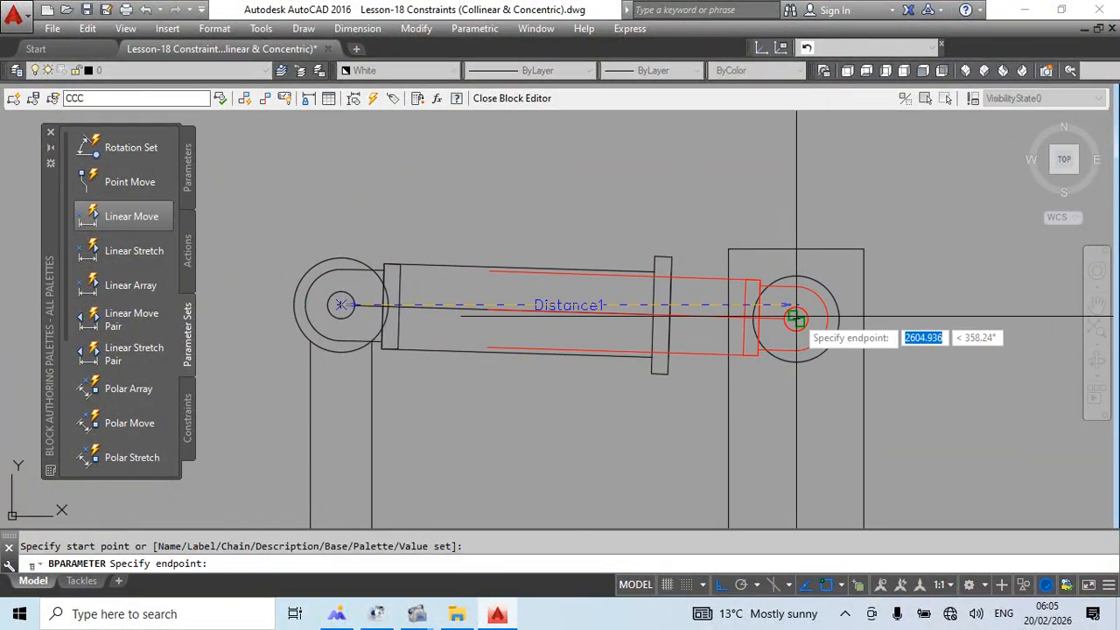
{"action": "key", "text": "Escape"}
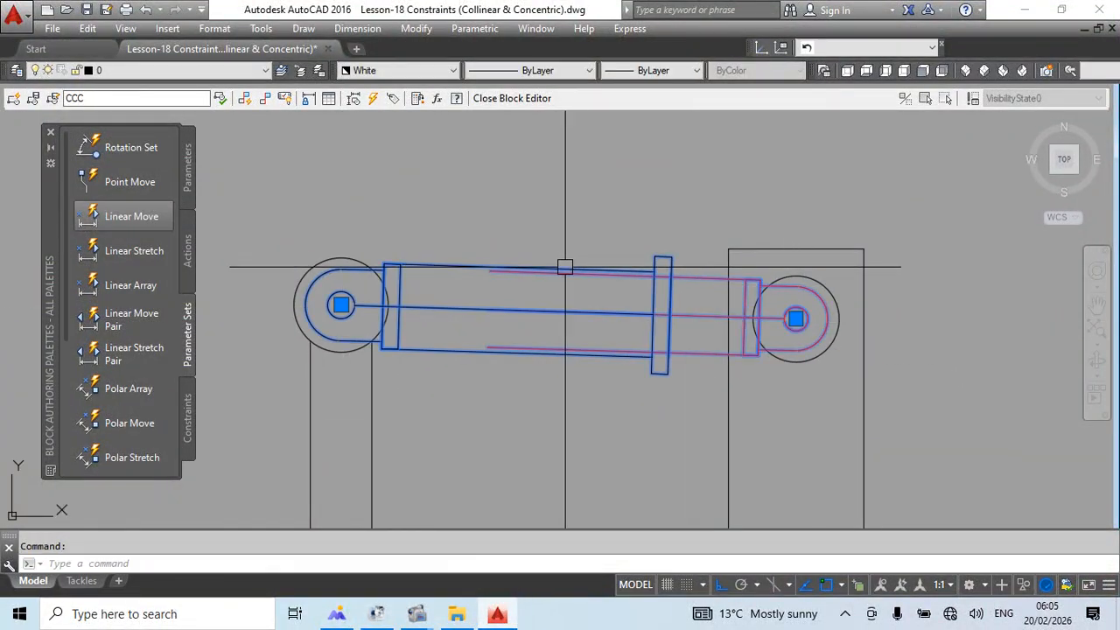
{"action": "key", "text": "Escape"}
Add a Linear Move set from the cylinder's base pivot centre to the rod-end pivot centre, with its label above the cylinder.
{"action": "left_click", "coordinate": [131, 250]}
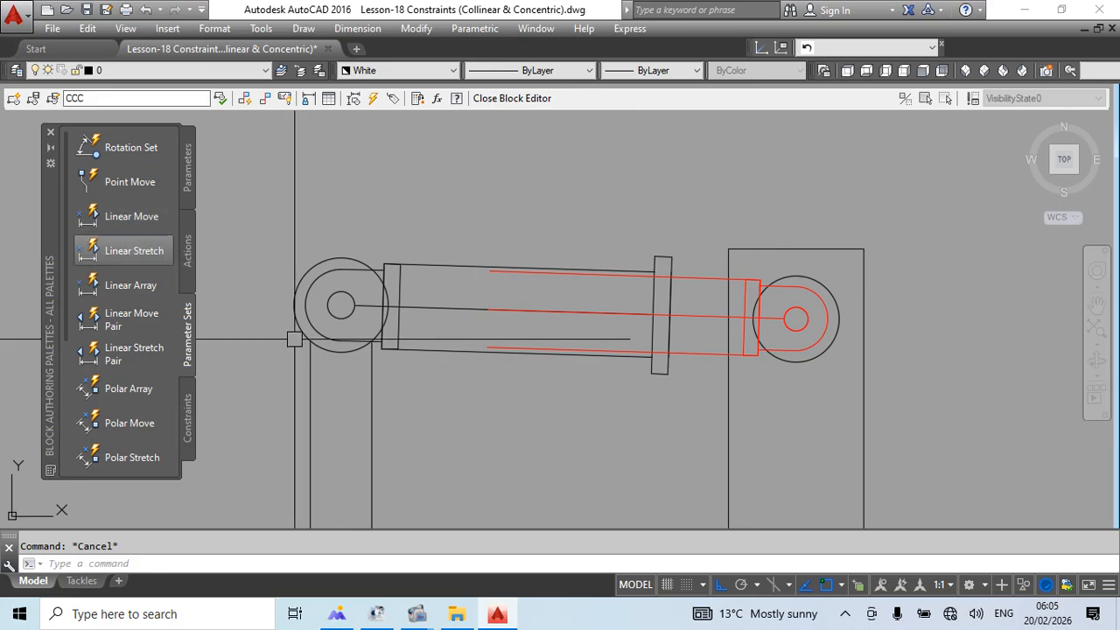
{"action": "left_click", "coordinate": [123, 217]}
{"action": "left_click", "coordinate": [341, 304]}
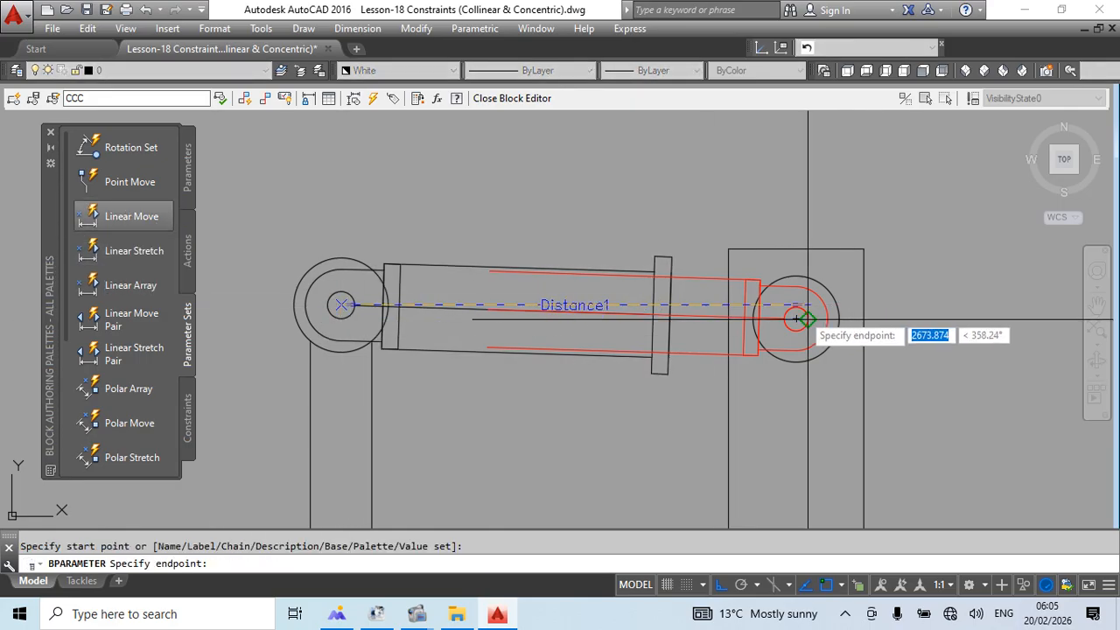
{"action": "left_click", "coordinate": [910, 147]}
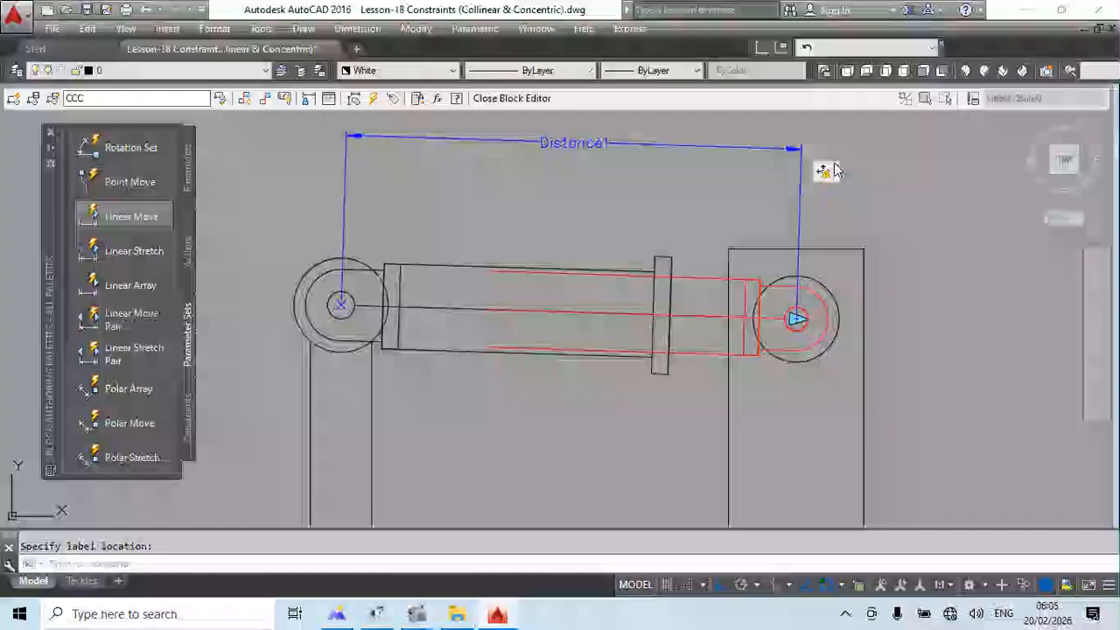
Assign the red rod parts to the Move action's selection set in block CCC and close the Block Editor, saving the changes.
{"action": "right_click", "coordinate": [824, 171]}
{"action": "left_click", "coordinate": [754, 224]}
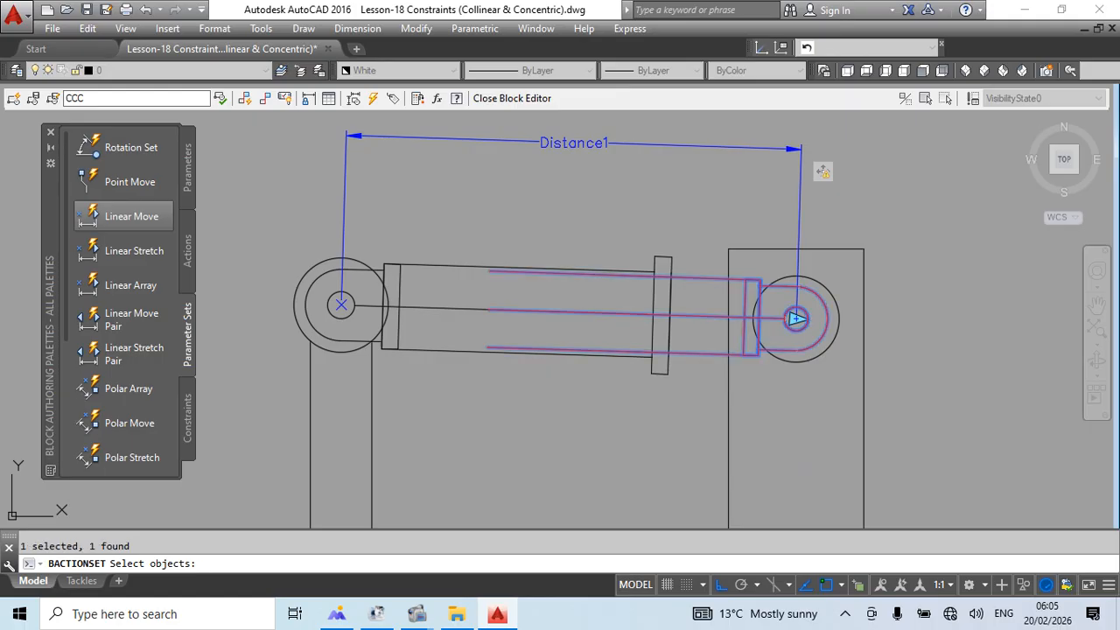
{"action": "key", "text": "Return"}
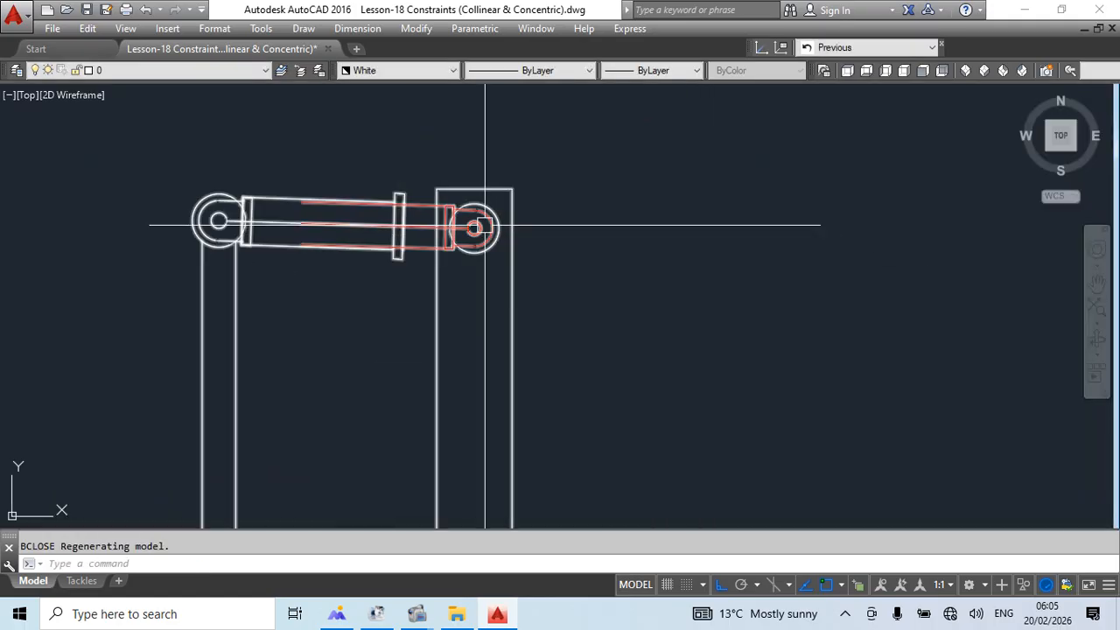
Test the new linear grip on the rod end of block CCC, then undo the grip edit.
{"action": "left_click", "coordinate": [472, 230]}
{"action": "left_click", "coordinate": [473, 229]}
{"action": "left_click", "coordinate": [518, 243]}
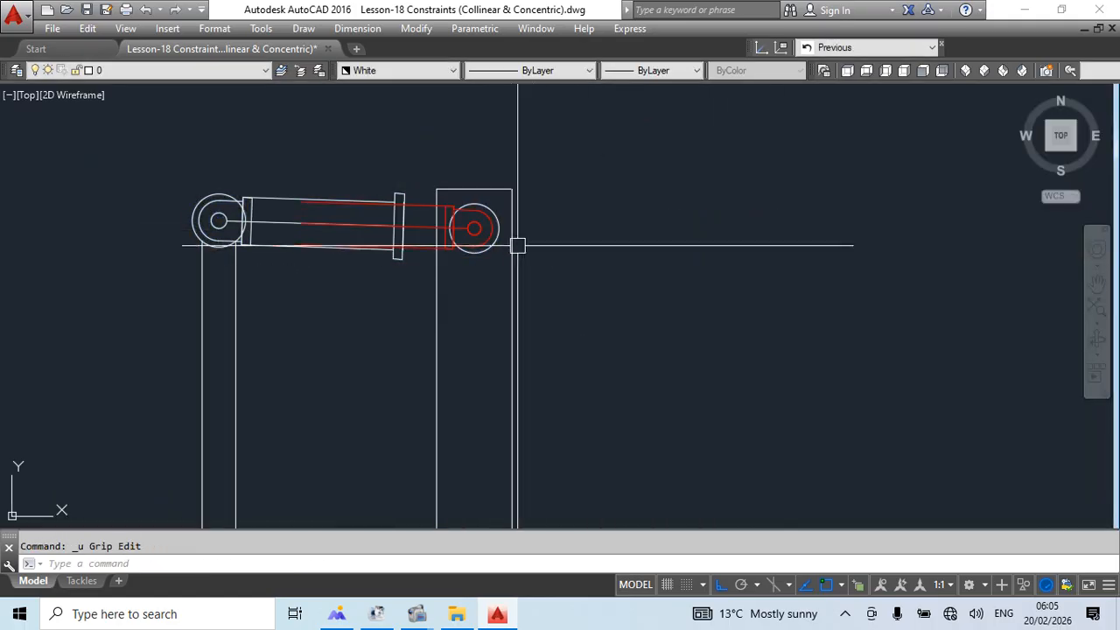
Reopen block CCC and apply a Concentric constraint between the rod-end pivot circle and the fork column's surrounding circle.
{"action": "double_click", "coordinate": [501, 238]}
{"action": "left_click", "coordinate": [547, 421]}
{"action": "scroll", "coordinate": [402, 263], "scroll_direction": "up", "scroll_amount": 8}
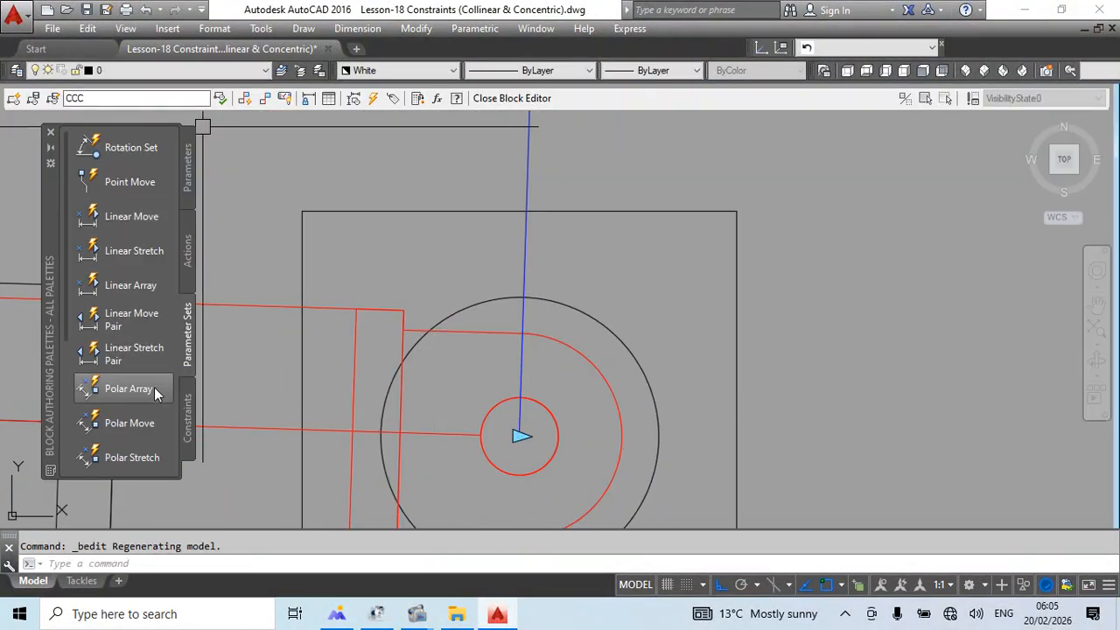
{"action": "left_click", "coordinate": [188, 418]}
{"action": "middle_click_drag", "start_coordinate": [624, 420], "coordinate": [626, 390]}
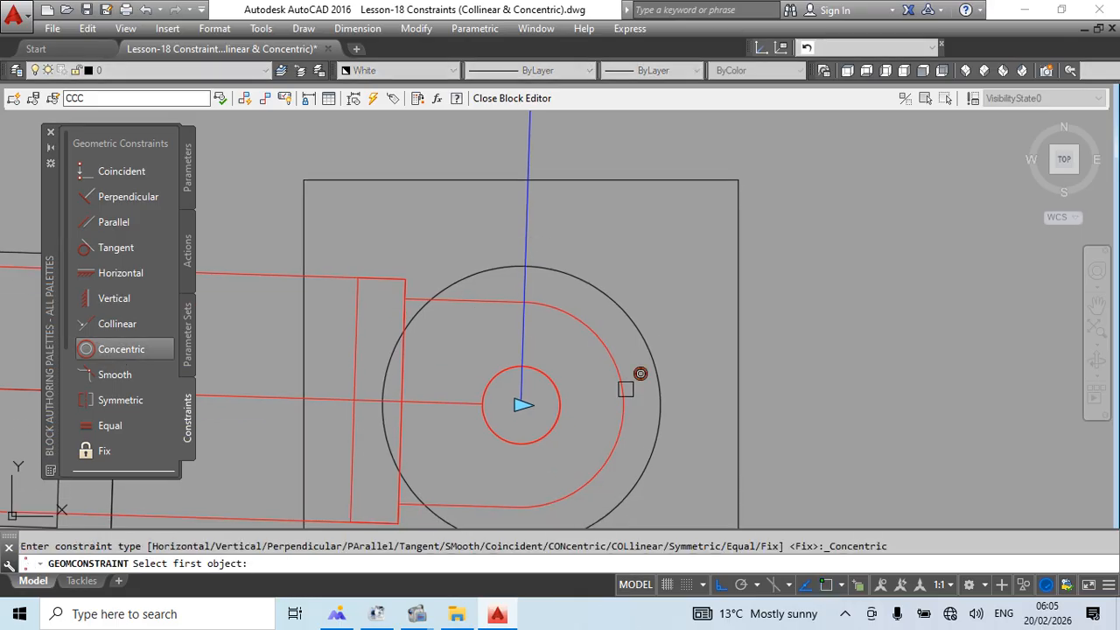
{"action": "left_click", "coordinate": [653, 361]}
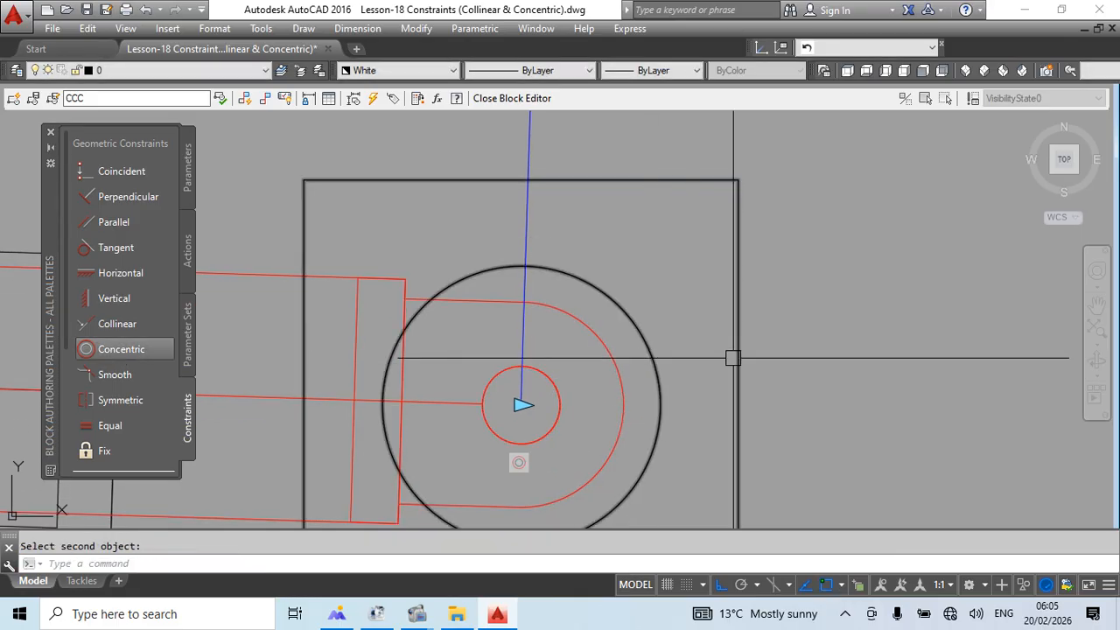
Make the cylinder's base pivot circle and the outer circle of the L-shaped frame concentric.
{"action": "scroll", "coordinate": [712, 302], "scroll_direction": "down", "scroll_amount": 7}
{"action": "scroll", "coordinate": [461, 306], "scroll_direction": "up", "scroll_amount": 6}
{"action": "key", "text": "Return"}
{"action": "left_click", "coordinate": [413, 306]}
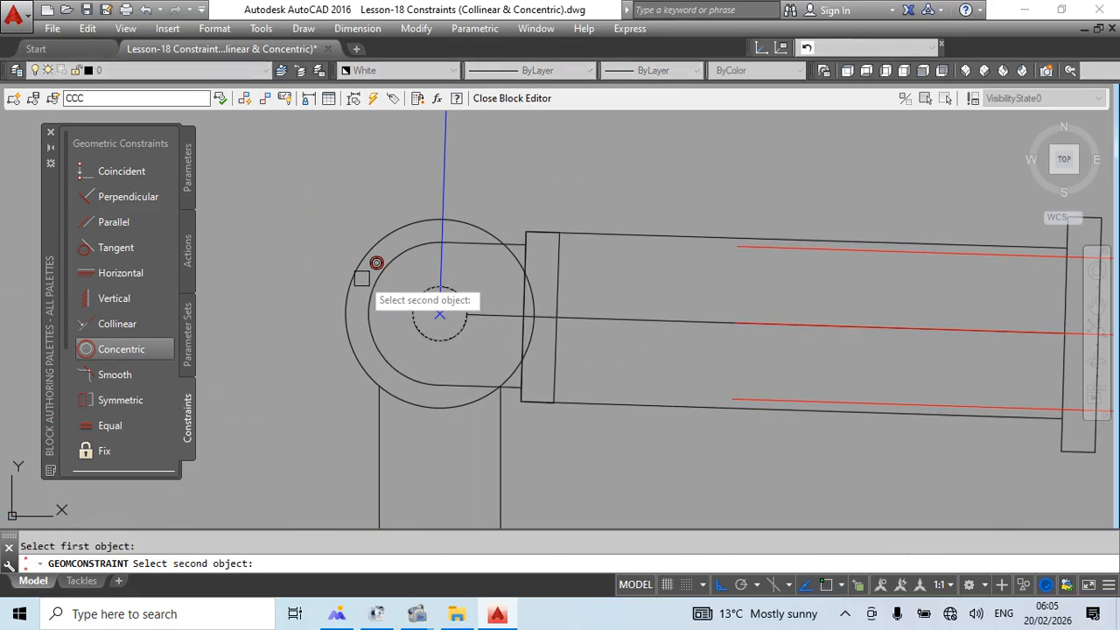
{"action": "left_click", "coordinate": [360, 277]}
Make the inner and outer circles of the fork's lower pivot concentric, then end the constraint command.
{"action": "scroll", "coordinate": [393, 214], "scroll_direction": "down", "scroll_amount": 8}
{"action": "scroll", "coordinate": [496, 462], "scroll_direction": "up", "scroll_amount": 6}
{"action": "key", "text": "Return"}
{"action": "left_click", "coordinate": [512, 402]}
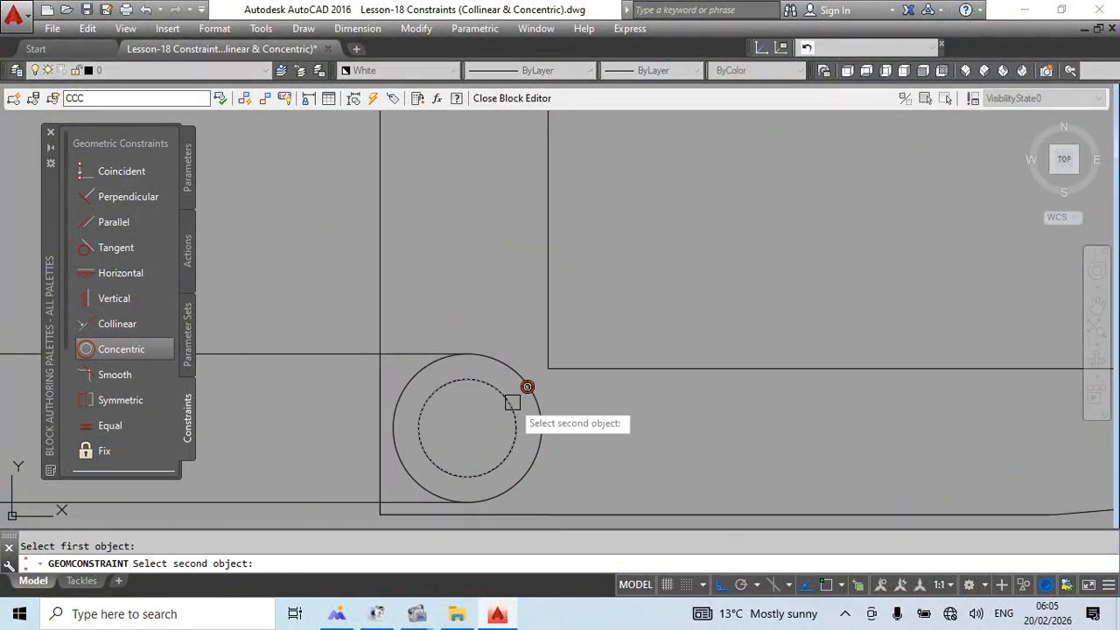
{"action": "left_click", "coordinate": [510, 368]}
{"action": "key", "text": "Return"}
{"action": "scroll", "coordinate": [604, 446], "scroll_direction": "down", "scroll_amount": 6}
{"action": "key", "text": "Escape"}
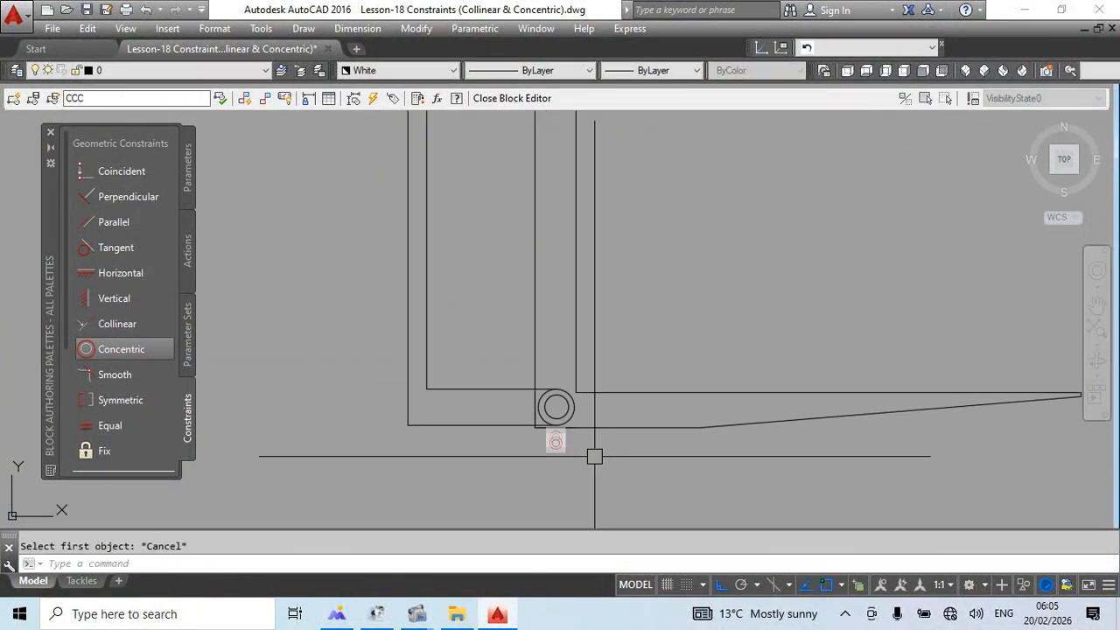
Close the Block Editor, saving the concentric constraints to block CCC.
{"action": "type", "text": "bc"}
{"action": "key", "text": "Return"}
{"action": "key", "text": "Return"}
{"action": "key", "text": "Return"}
{"action": "key", "text": "Return"}
{"action": "scroll", "coordinate": [496, 224], "scroll_direction": "down", "scroll_amount": 6}
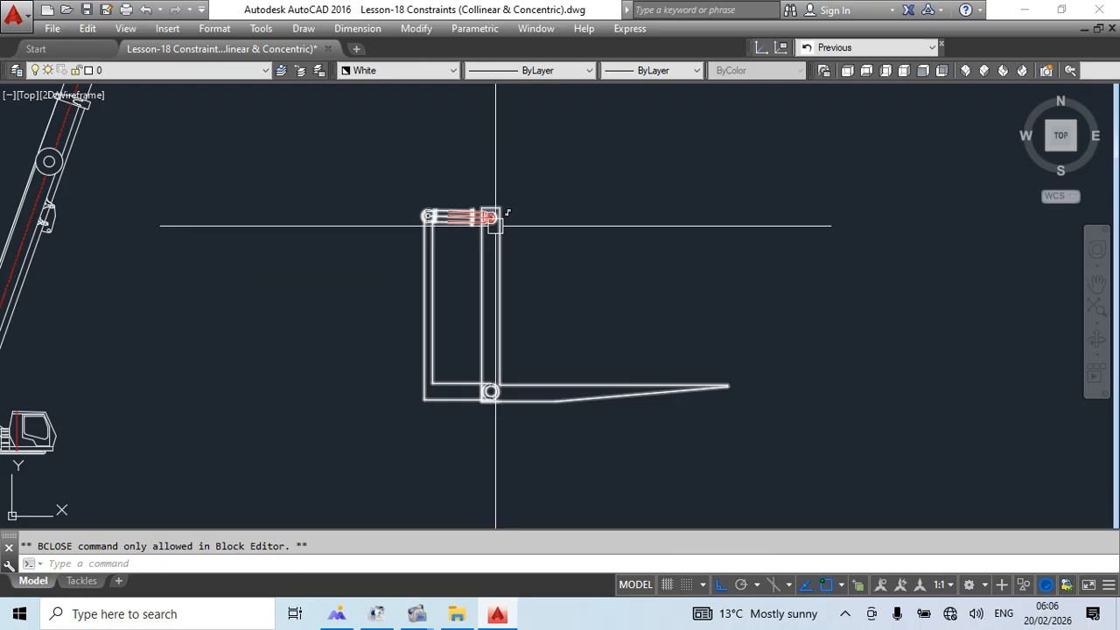
Test how the linkage follows the rod's linear grip with the concentric constraints, then cancel the move.
{"action": "left_click", "coordinate": [494, 222]}
{"action": "scroll", "coordinate": [493, 221], "scroll_direction": "up", "scroll_amount": 4}
{"action": "left_click", "coordinate": [480, 210]}
{"action": "scroll", "coordinate": [525, 210], "scroll_direction": "down", "scroll_amount": 5}
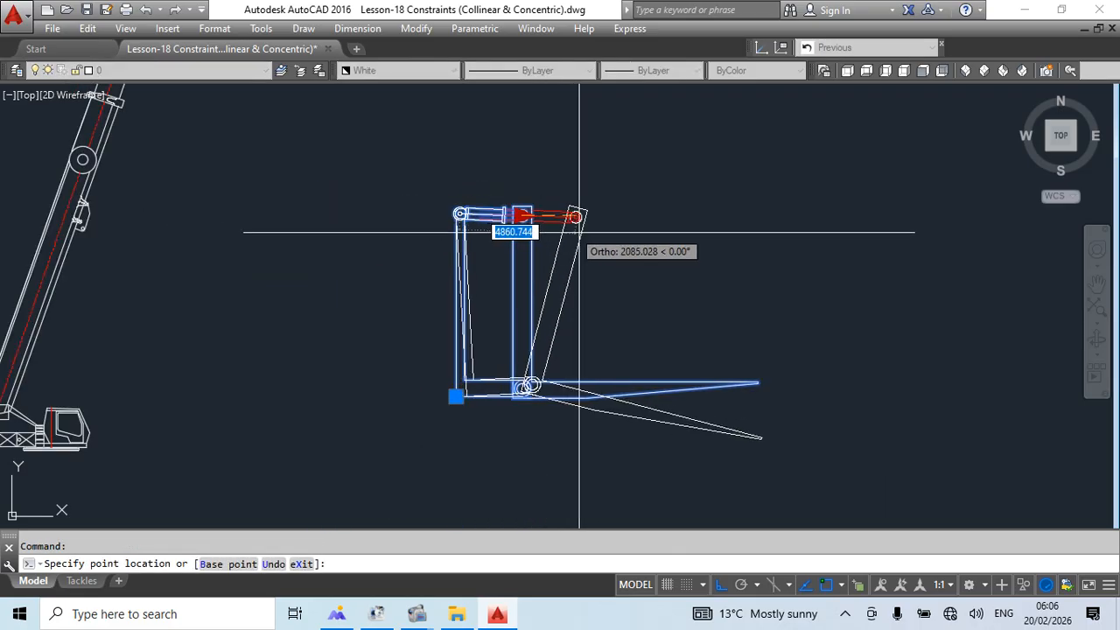
{"action": "scroll", "coordinate": [545, 214], "scroll_direction": "up", "scroll_amount": 4}
{"action": "key", "text": "Escape"}
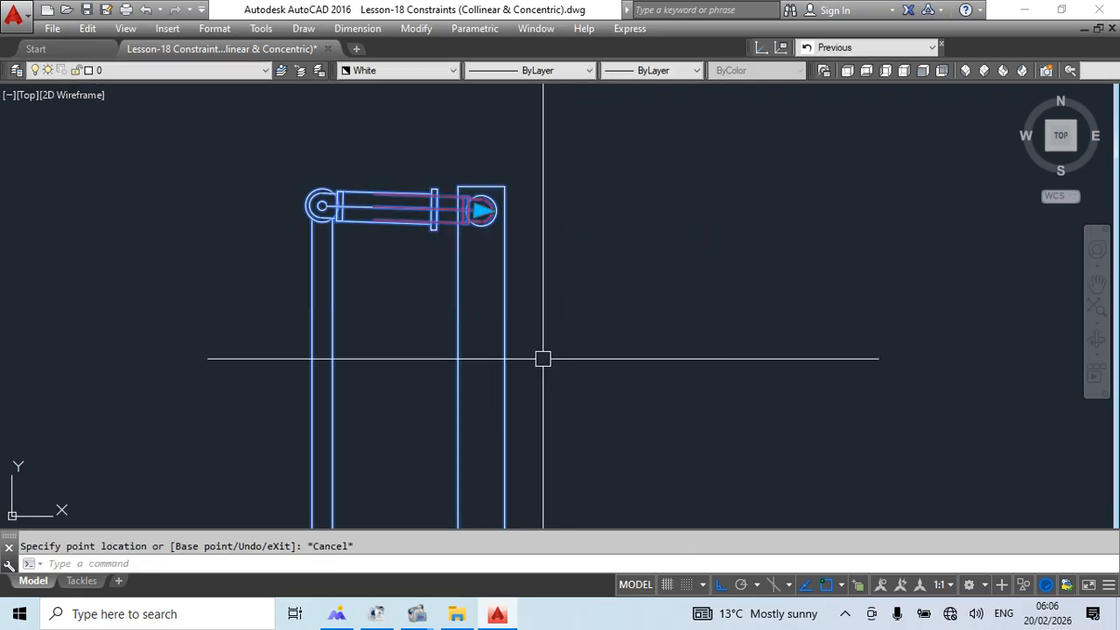
Reopen block CCC, apply a Fix constraint to the L-shaped frame's vertical leg, and save the block.
{"action": "double_click", "coordinate": [337, 281]}
{"action": "left_click", "coordinate": [533, 418]}
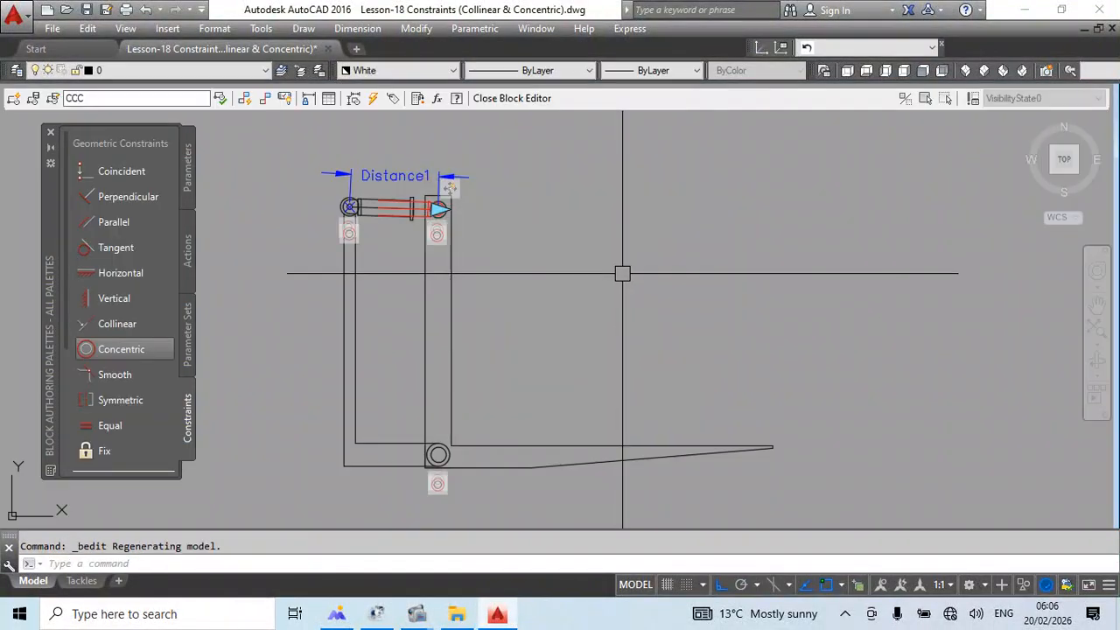
{"action": "left_click", "coordinate": [105, 451]}
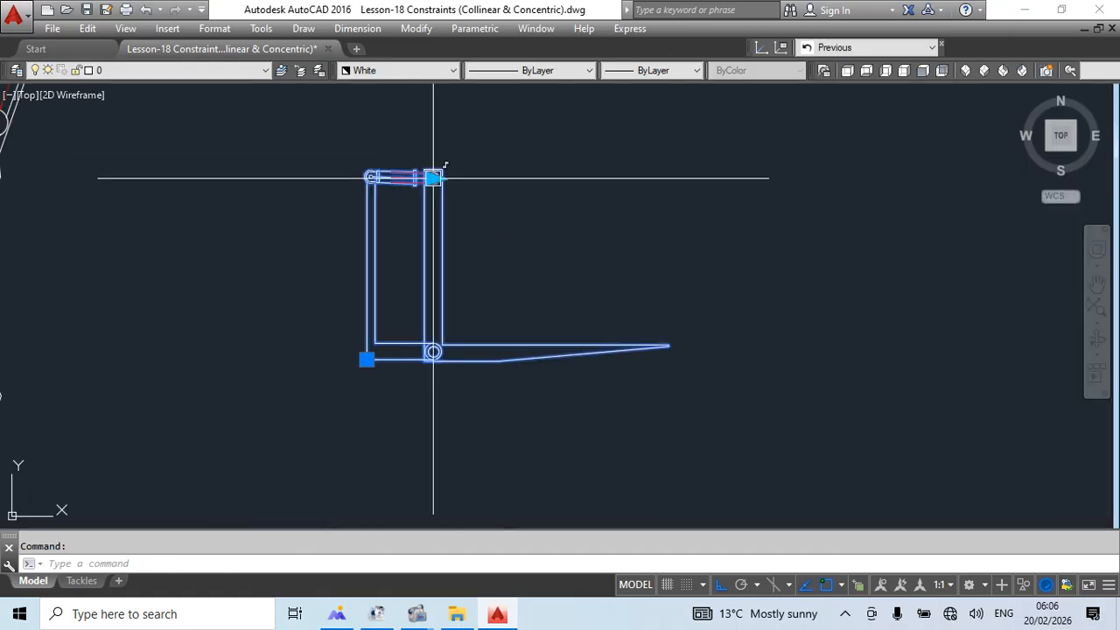
Stretch the rod's linear grip to examine the linkage's motion with one Fix constraint, then cancel the move.
{"action": "left_click", "coordinate": [434, 178]}
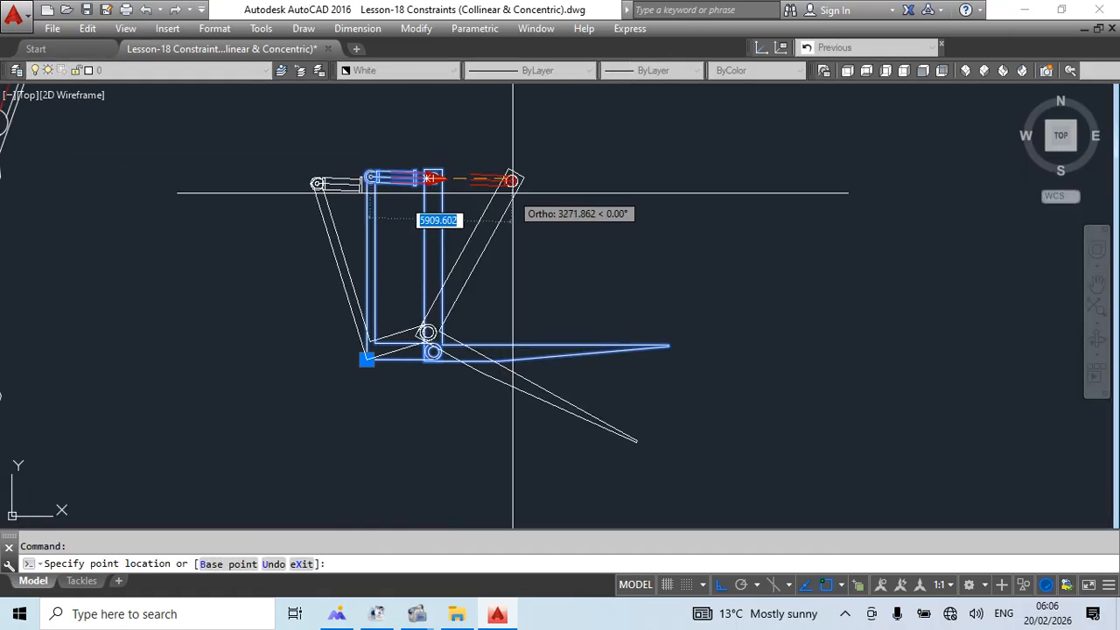
{"action": "scroll", "coordinate": [472, 154], "scroll_direction": "up", "scroll_amount": 3}
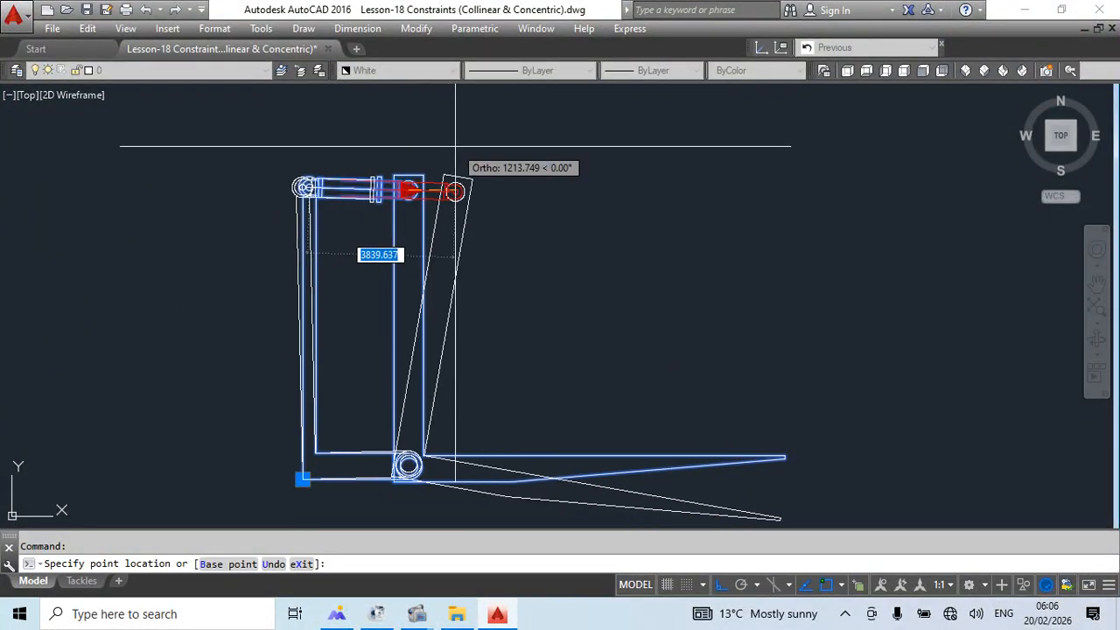
{"action": "scroll", "coordinate": [411, 192], "scroll_direction": "up", "scroll_amount": 4}
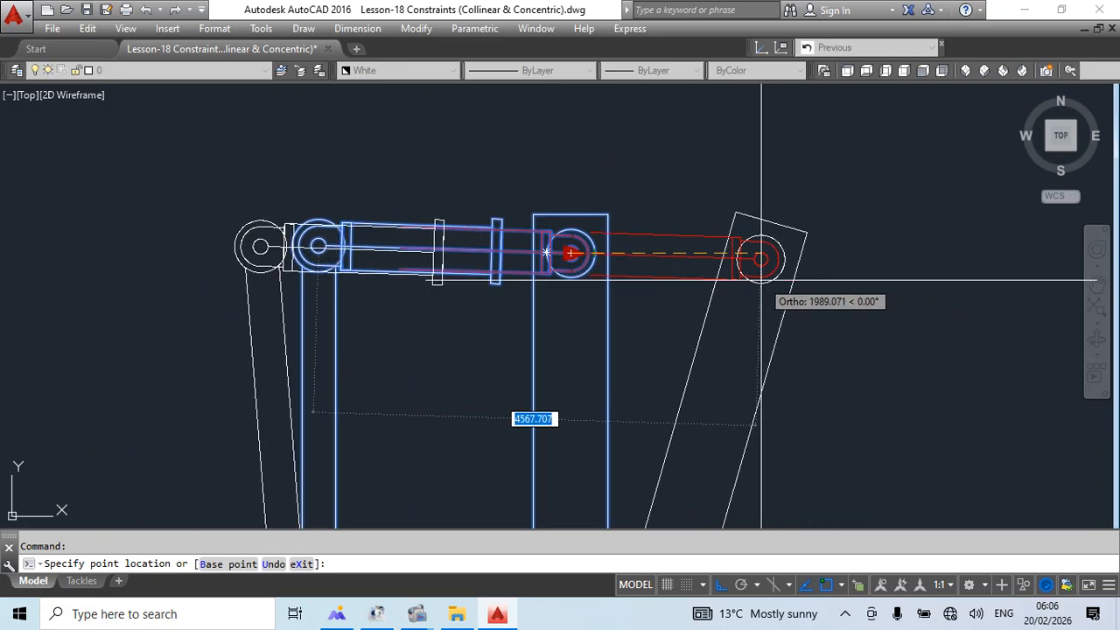
{"action": "scroll", "coordinate": [679, 274], "scroll_direction": "down", "scroll_amount": 5}
{"action": "scroll", "coordinate": [679, 274], "scroll_direction": "down", "scroll_amount": 3}
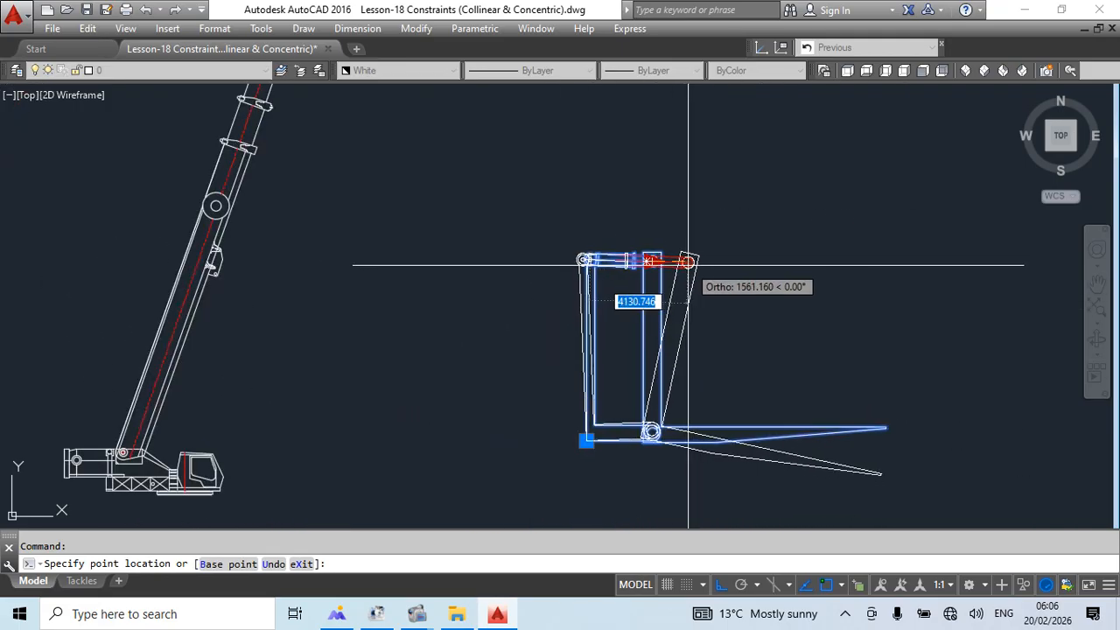
{"action": "scroll", "coordinate": [683, 263], "scroll_direction": "up", "scroll_amount": 3}
{"action": "key", "text": "Escape"}
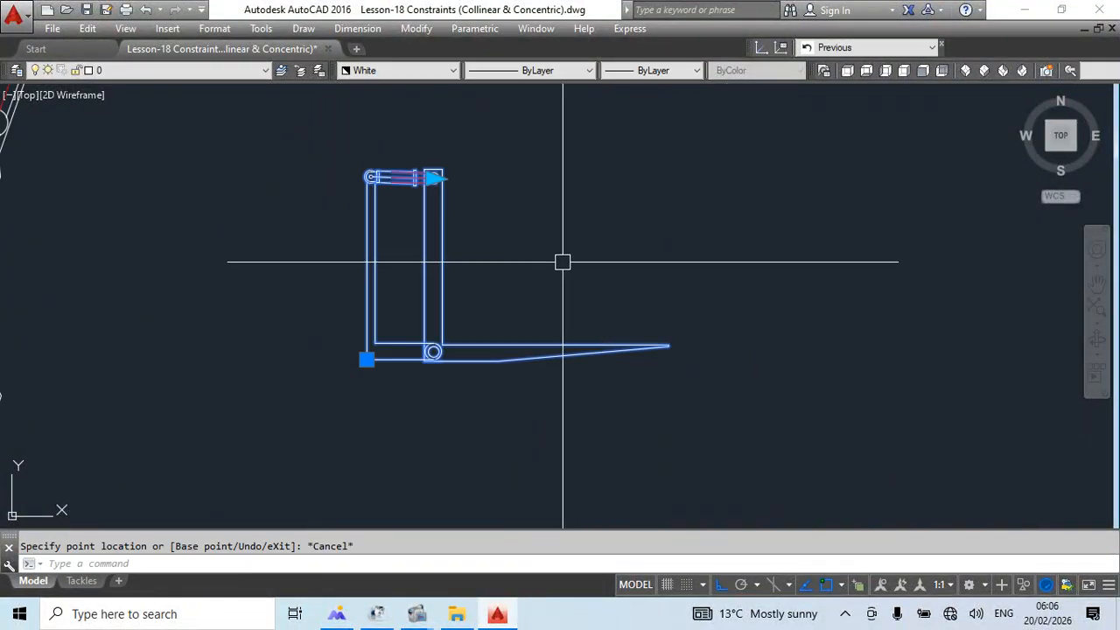
Reopen block CCC, apply a second Fix constraint at the upper end of the L-shaped frame's outer edge, and save the block.
{"action": "double_click", "coordinate": [414, 189]}
{"action": "left_click", "coordinate": [542, 418]}
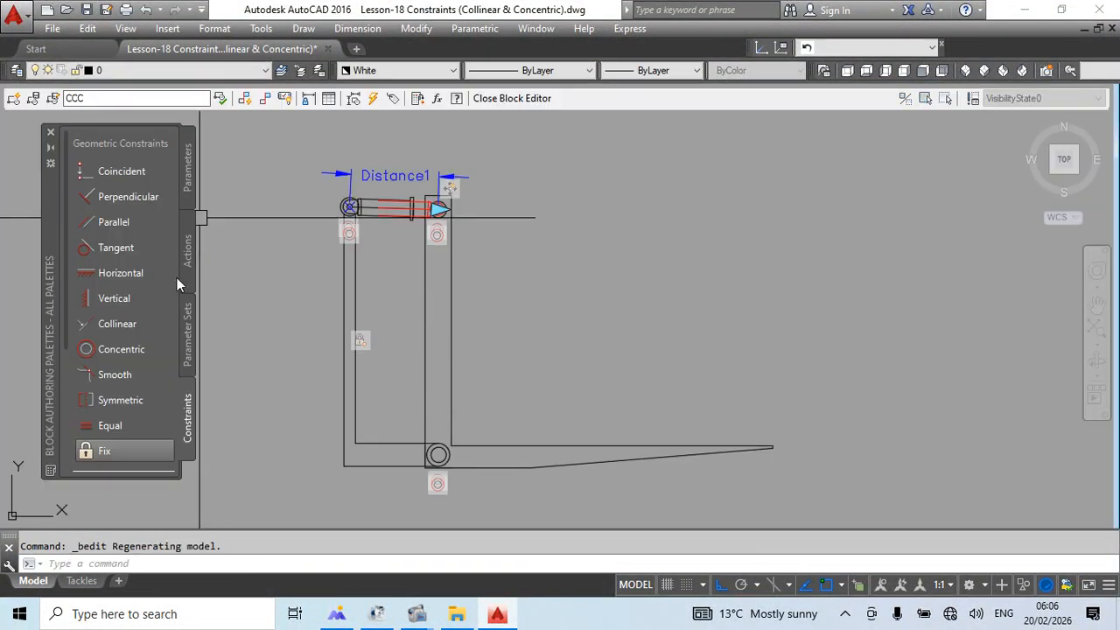
{"action": "left_click", "coordinate": [105, 451]}
{"action": "scroll", "coordinate": [341, 183], "scroll_direction": "up", "scroll_amount": 6}
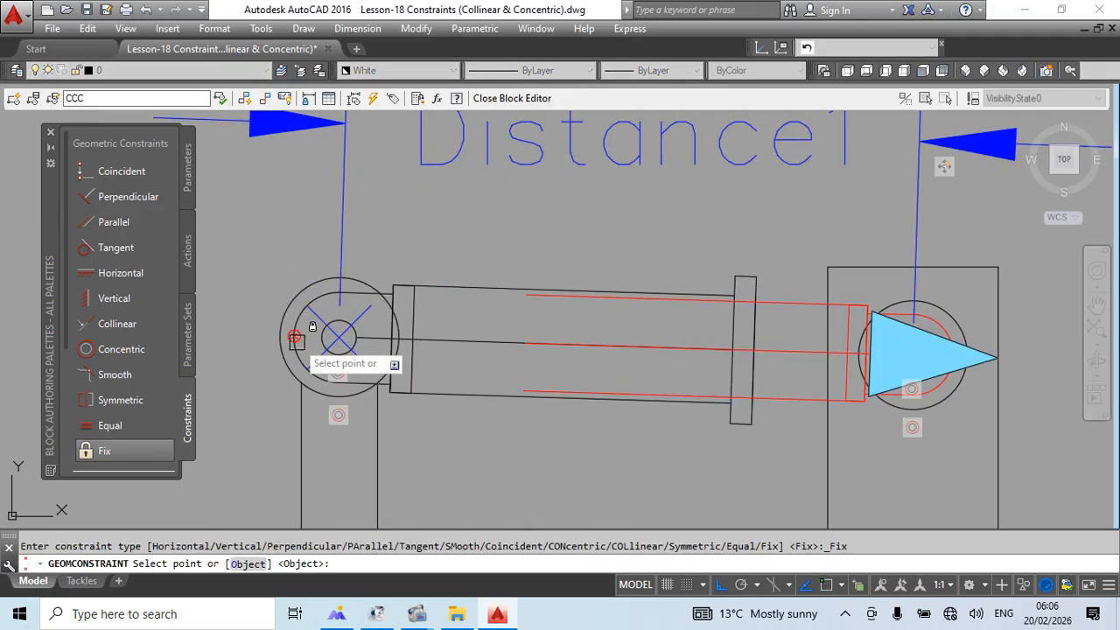
{"action": "left_click", "coordinate": [296, 412]}
{"action": "scroll", "coordinate": [481, 394], "scroll_direction": "down", "scroll_amount": 6}
{"action": "type", "text": "bc"}
{"action": "key", "text": "Return"}
{"action": "key", "text": "Return"}
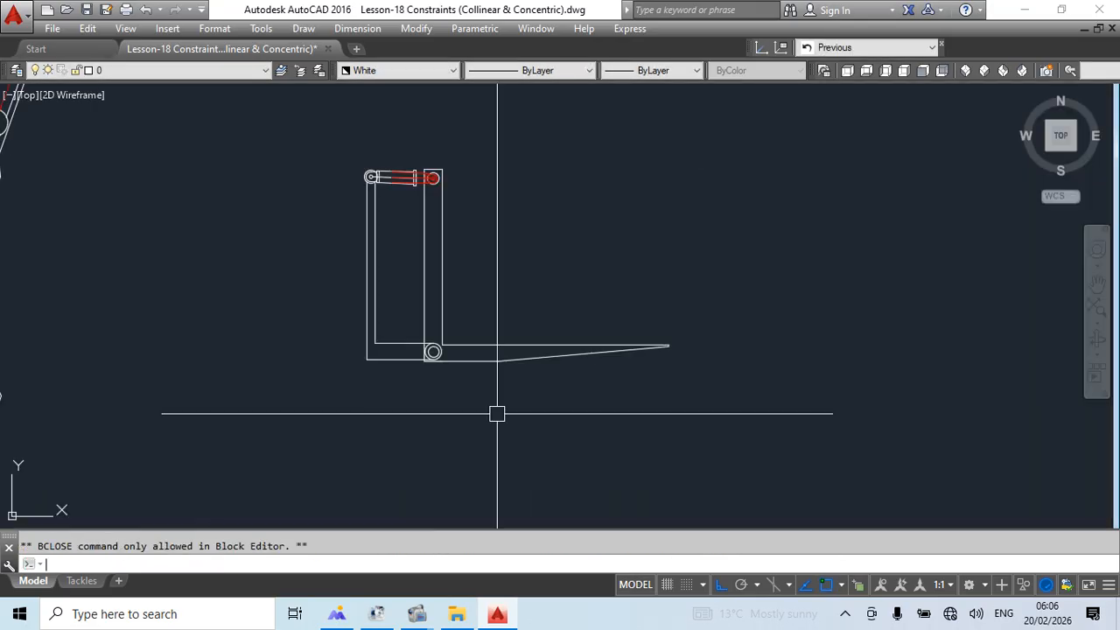
Test the rod's linear grip with both Fix constraints on the frame, then cancel and deselect the block.
{"action": "left_click", "coordinate": [421, 211]}
{"action": "left_click", "coordinate": [433, 179]}
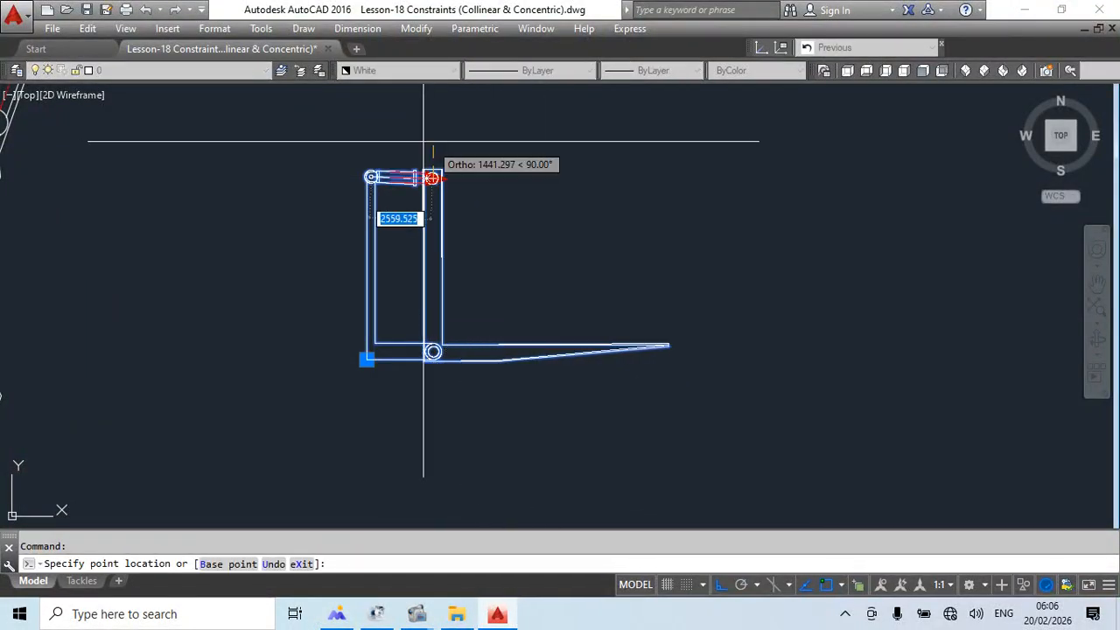
{"action": "scroll", "coordinate": [420, 115], "scroll_direction": "up", "scroll_amount": 2}
{"action": "scroll", "coordinate": [424, 124], "scroll_direction": "up", "scroll_amount": 4}
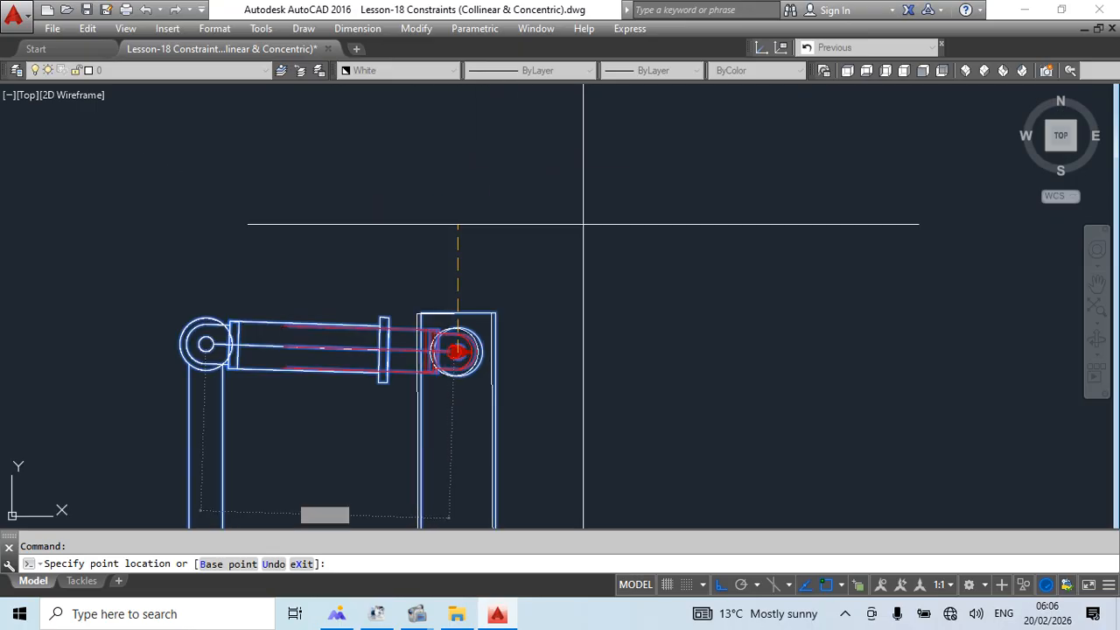
{"action": "key", "text": "Escape"}
{"action": "key", "text": "Escape"}
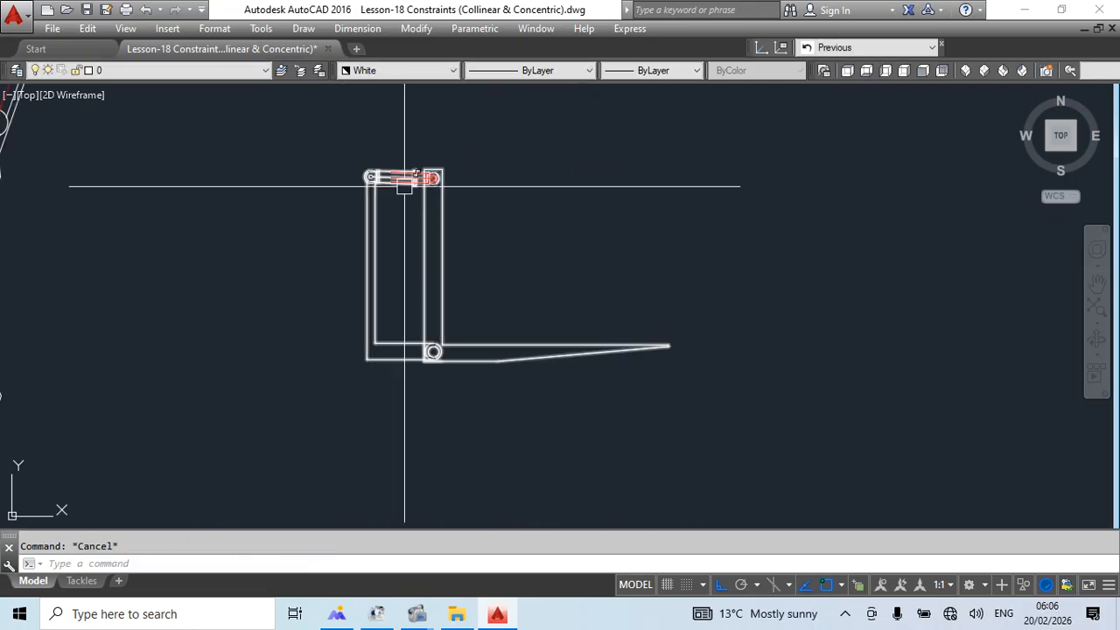
Reopen block CCC in the Block Editor and try a linear dimension from the cylinder's base pivot centre.
{"action": "double_click", "coordinate": [433, 177]}
{"action": "left_click", "coordinate": [550, 414]}
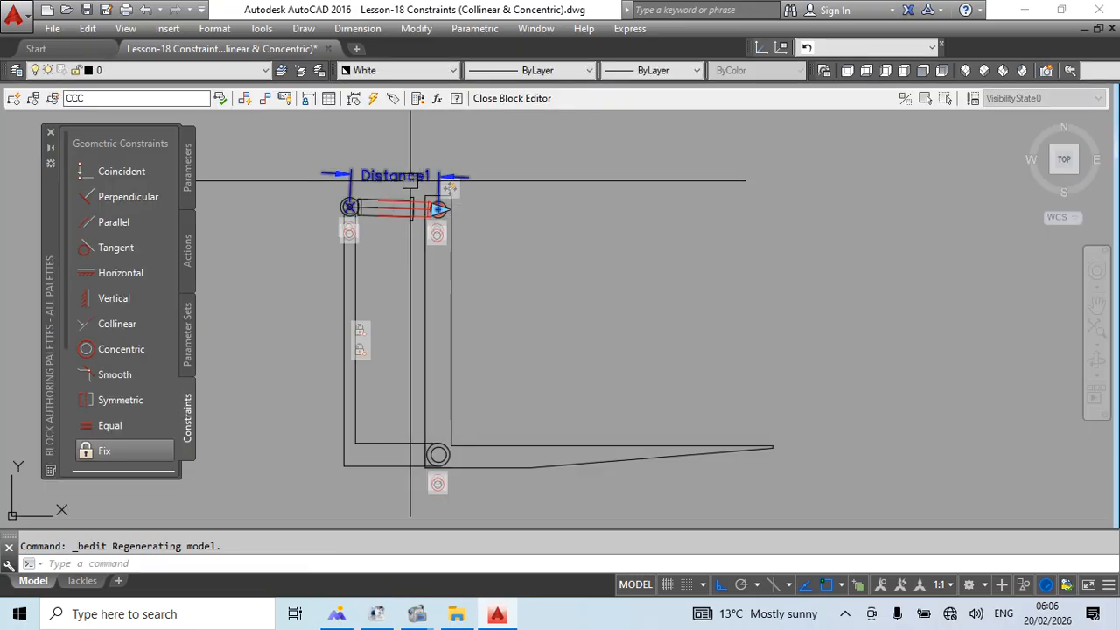
{"action": "type", "text": "d"}
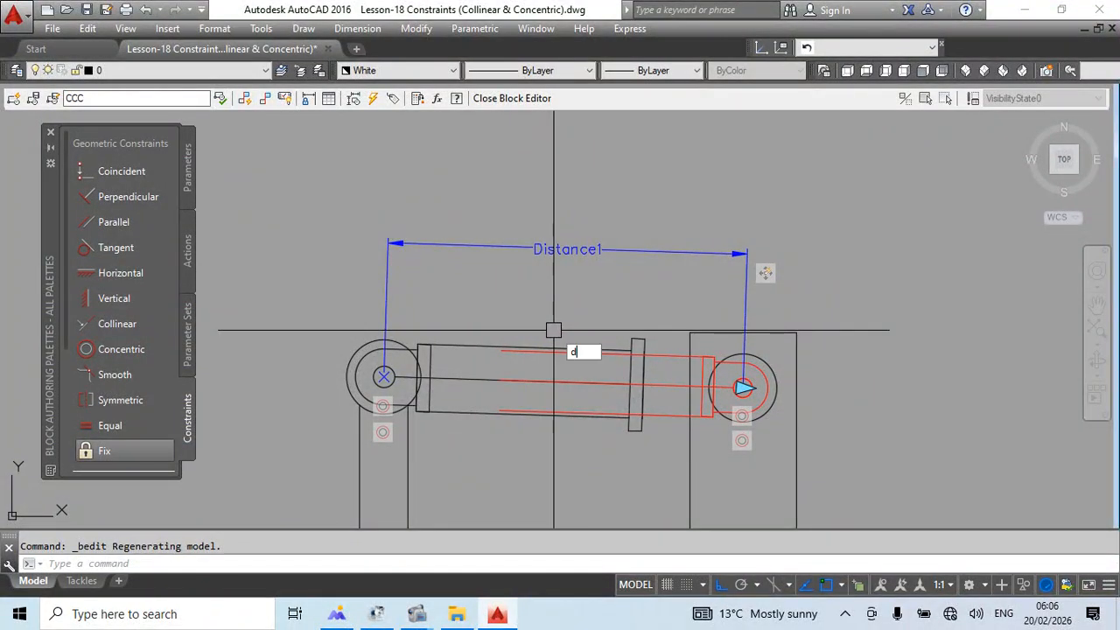
{"action": "type", "text": "li"}
{"action": "key", "text": "Return"}
{"action": "left_click", "coordinate": [383, 376]}
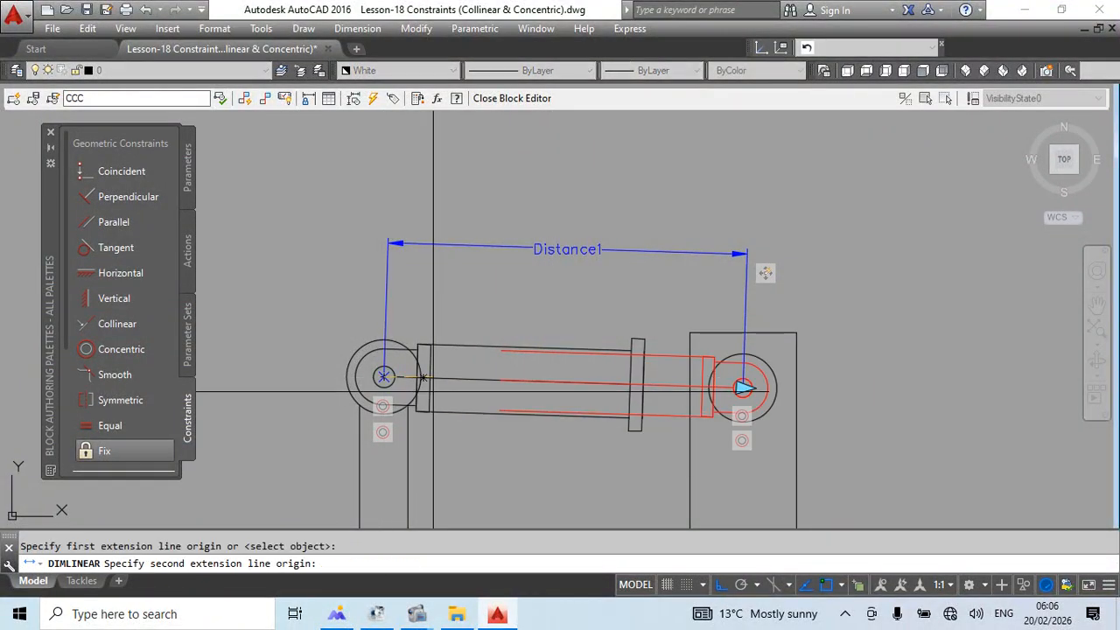
{"action": "key", "text": "Escape"}
Measure the horizontal distance from the rod-end pivot centre to a point on the rod near the cylinder collar, without placing the dimension.
{"action": "type", "text": "dli"}
{"action": "key", "text": "Return"}
{"action": "scroll", "coordinate": [743, 387], "scroll_direction": "up", "scroll_amount": 4}
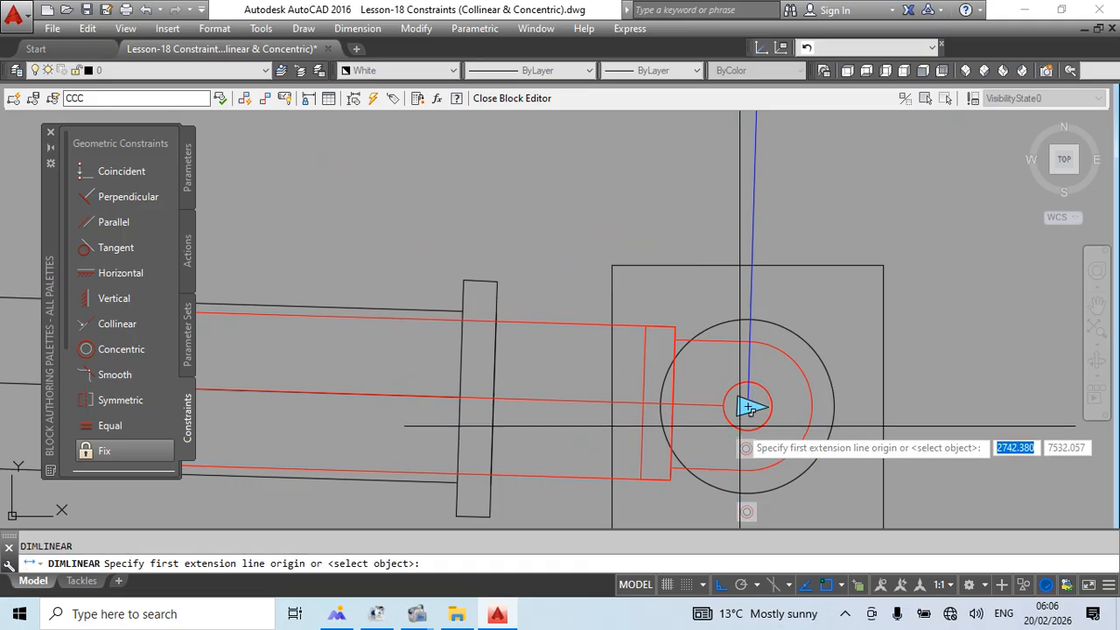
{"action": "left_click", "coordinate": [748, 407]}
{"action": "left_click", "coordinate": [408, 387]}
{"action": "scroll", "coordinate": [403, 325], "scroll_direction": "down", "scroll_amount": 2}
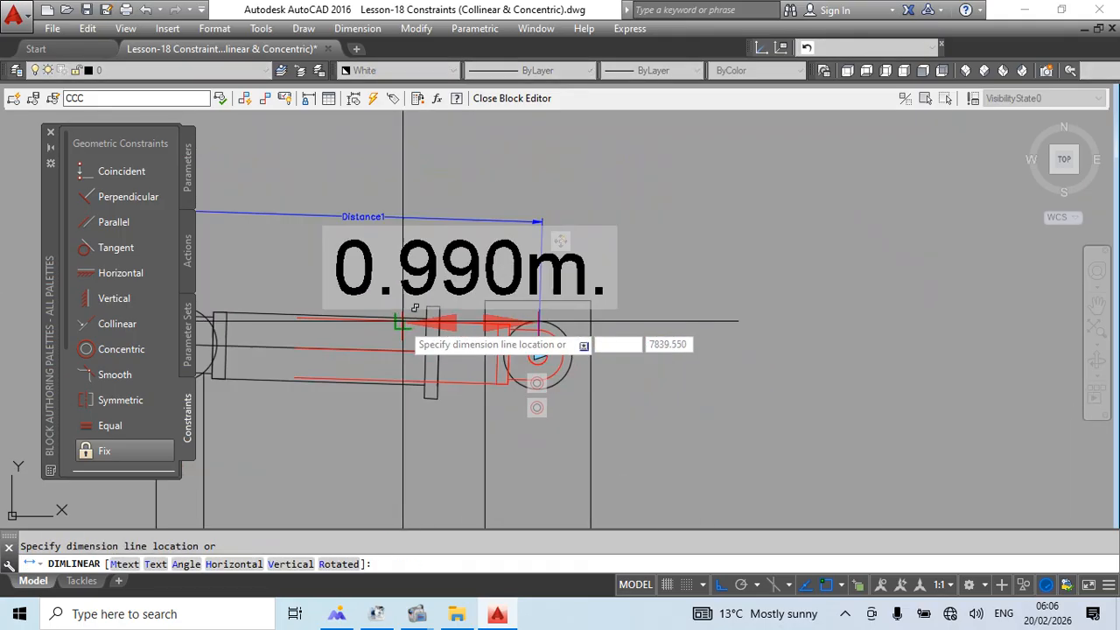
{"action": "scroll", "coordinate": [402, 322], "scroll_direction": "down", "scroll_amount": 2}
{"action": "key", "text": "Escape"}
Measure the aligned distance from the rod-end pivot centre to the centreline's midpoint inside the cylinder, without placing the dimension.
{"action": "type", "text": "dal"}
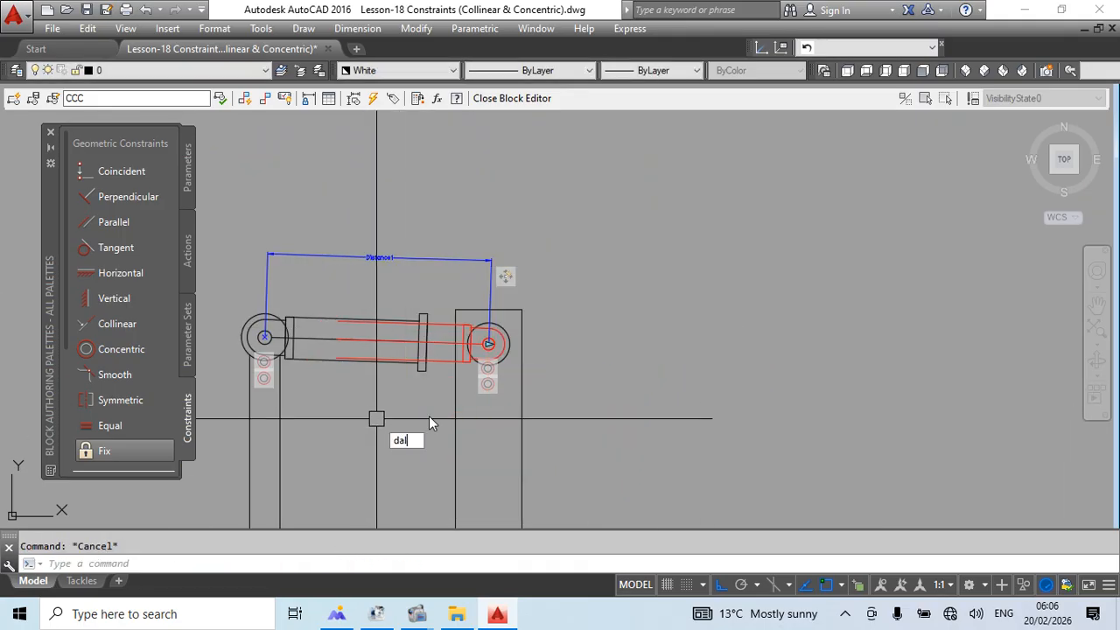
{"action": "key", "text": "Return"}
{"action": "scroll", "coordinate": [477, 348], "scroll_direction": "up", "scroll_amount": 3}
{"action": "left_click", "coordinate": [512, 338]}
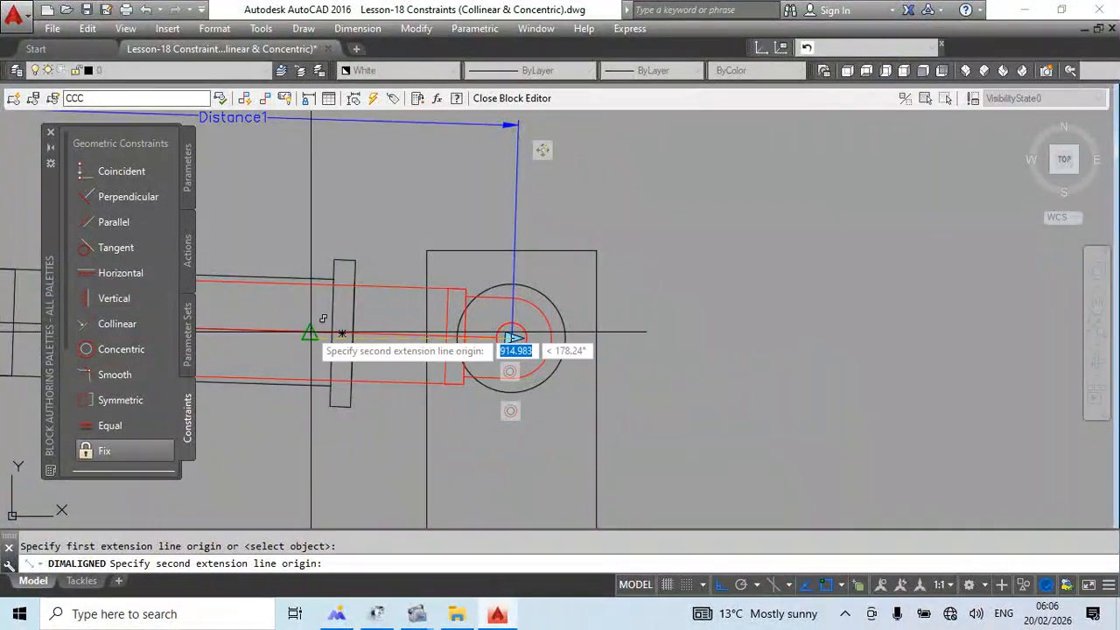
{"action": "left_click", "coordinate": [311, 332]}
{"action": "scroll", "coordinate": [303, 356], "scroll_direction": "down", "scroll_amount": 2}
{"action": "mouse_move", "coordinate": [288, 392]}
{"action": "middle_mouse_down"}
{"action": "mouse_move", "coordinate": [361, 256]}
{"action": "mouse_move", "coordinate": [382, 330]}
{"action": "middle_mouse_up"}
{"action": "scroll", "coordinate": [378, 273], "scroll_direction": "down", "scroll_amount": 2}
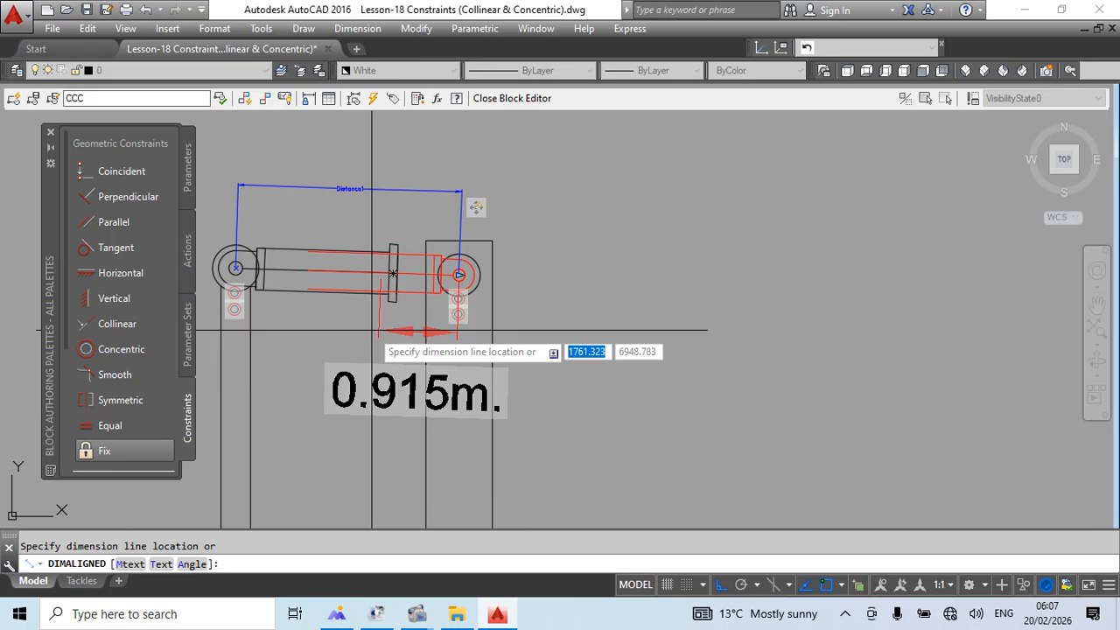
{"action": "key", "text": "Escape"}
Measure the horizontal distance from the cylinder's base pivot centre to the inner end of the rod's centreline, without placing the dimension.
{"action": "middle_click_drag", "start_coordinate": [301, 321], "coordinate": [402, 354]}
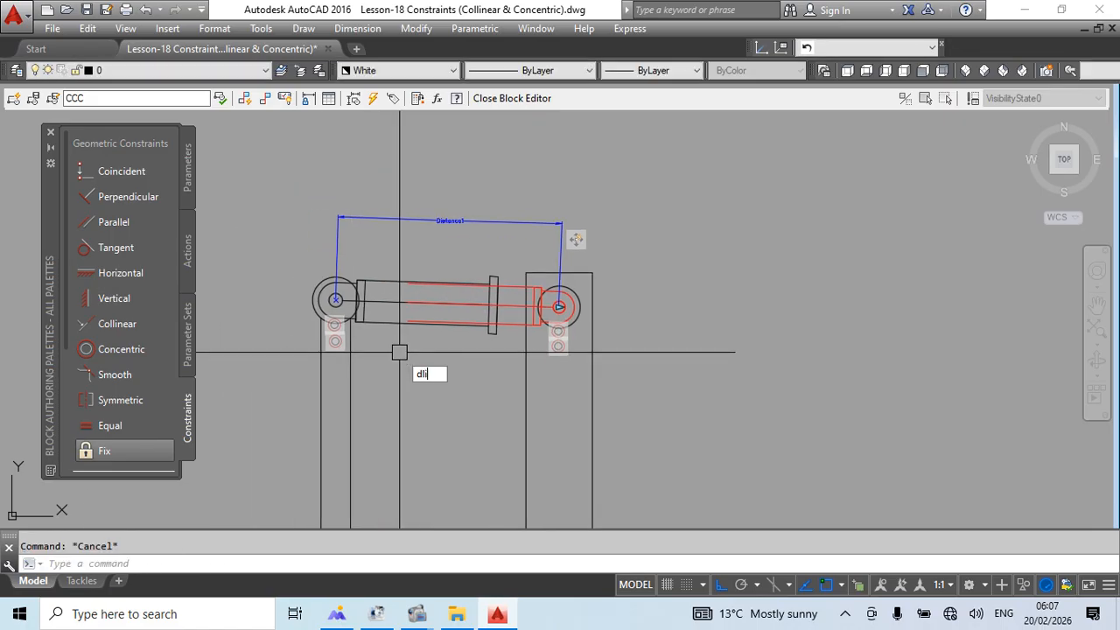
{"action": "key", "text": "Return"}
{"action": "scroll", "coordinate": [381, 303], "scroll_direction": "up", "scroll_amount": 2}
{"action": "left_click", "coordinate": [264, 295]}
{"action": "left_click", "coordinate": [447, 301]}
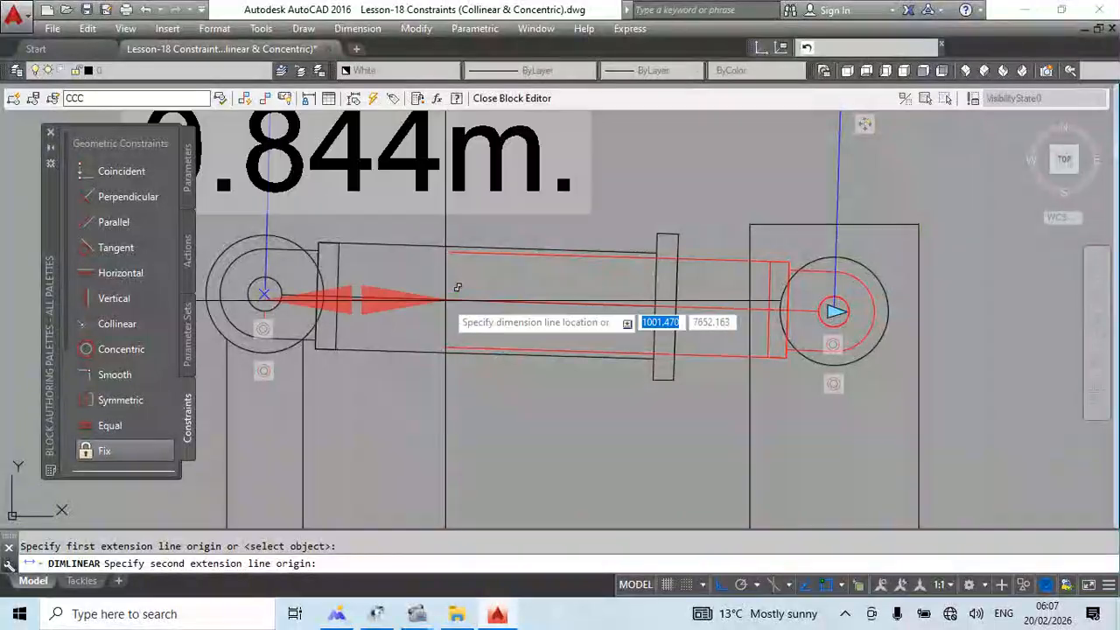
{"action": "key", "text": "Escape"}
Measure the aligned distance from the base pivot centre to the rod centreline's inner end, without placing the dimension.
{"action": "type", "text": "dal"}
{"action": "key", "text": "Return"}
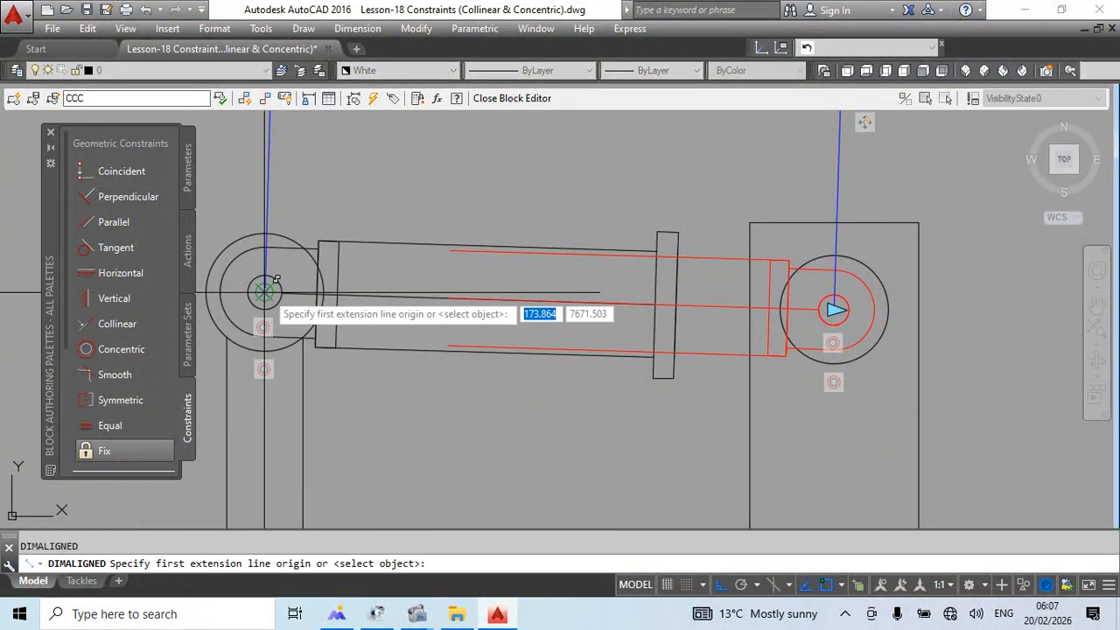
{"action": "left_click", "coordinate": [264, 291]}
{"action": "left_click", "coordinate": [446, 297]}
{"action": "middle_click_drag", "start_coordinate": [445, 411], "coordinate": [475, 314]}
{"action": "scroll", "coordinate": [477, 263], "scroll_direction": "down", "scroll_amount": 2}
{"action": "scroll", "coordinate": [476, 280], "scroll_direction": "down", "scroll_amount": 4}
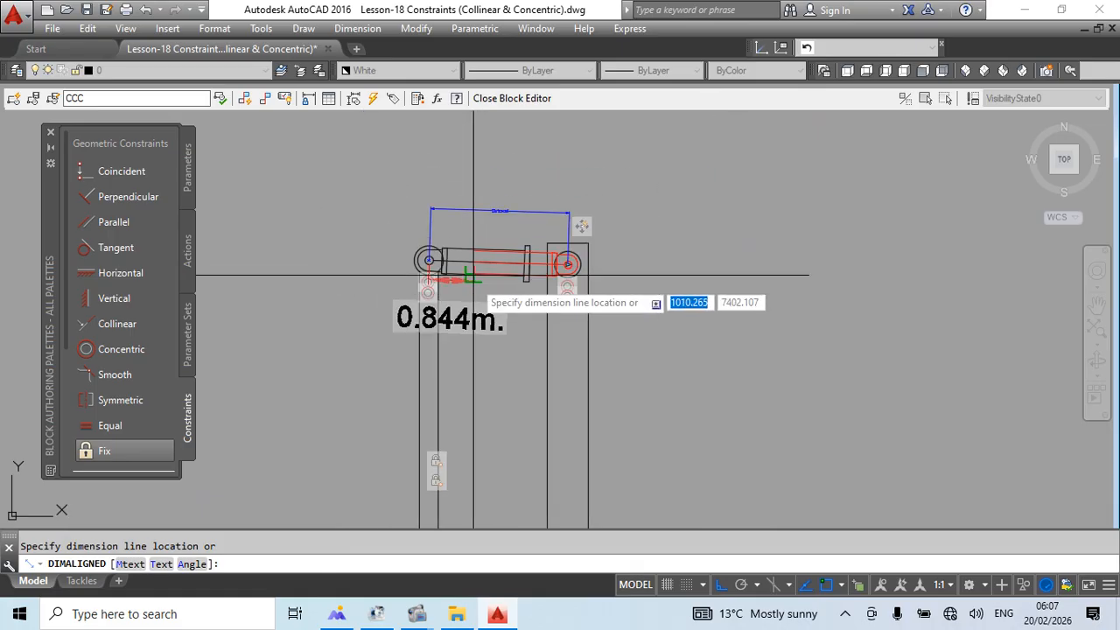
{"action": "scroll", "coordinate": [473, 281], "scroll_direction": "up", "scroll_amount": 4}
{"action": "middle_click_drag", "start_coordinate": [479, 273], "coordinate": [460, 325]}
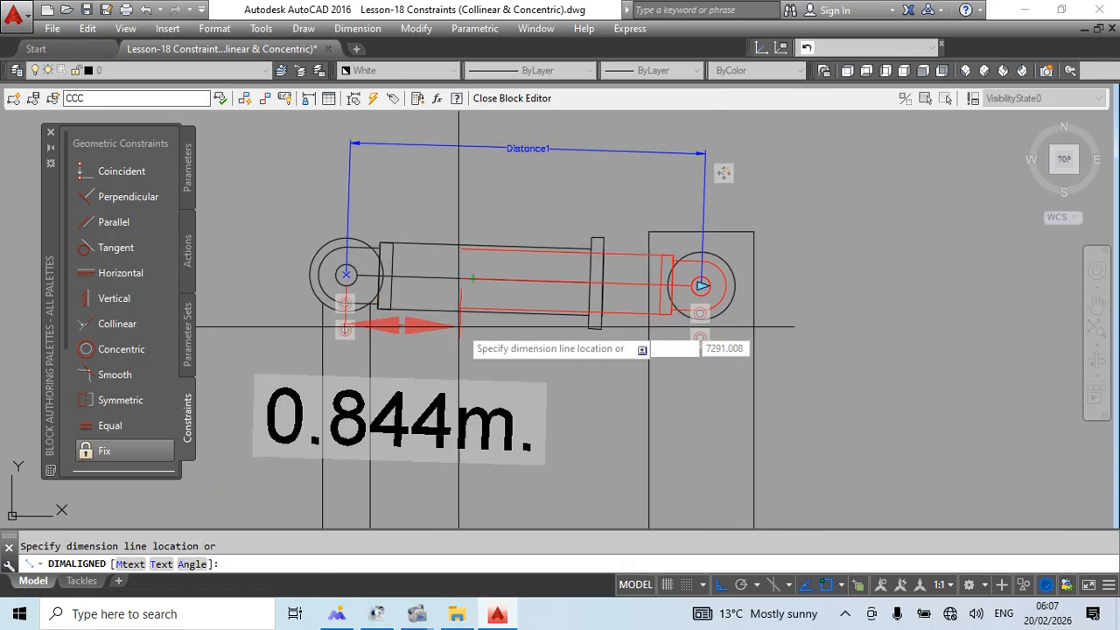
{"action": "key", "text": "Escape"}
{"action": "key", "text": "Escape"}
Try a linear dimension from the base pivot centre to the rod-end pivot centre and cancel it.
{"action": "type", "text": "dli"}
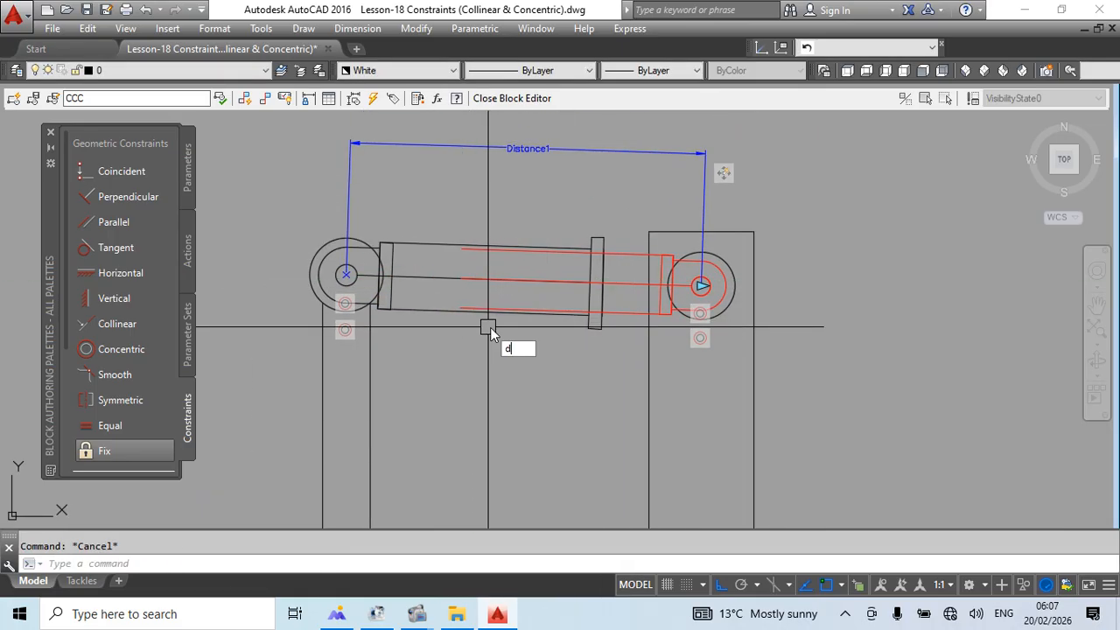
{"action": "key", "text": "Return"}
{"action": "left_click", "coordinate": [346, 274]}
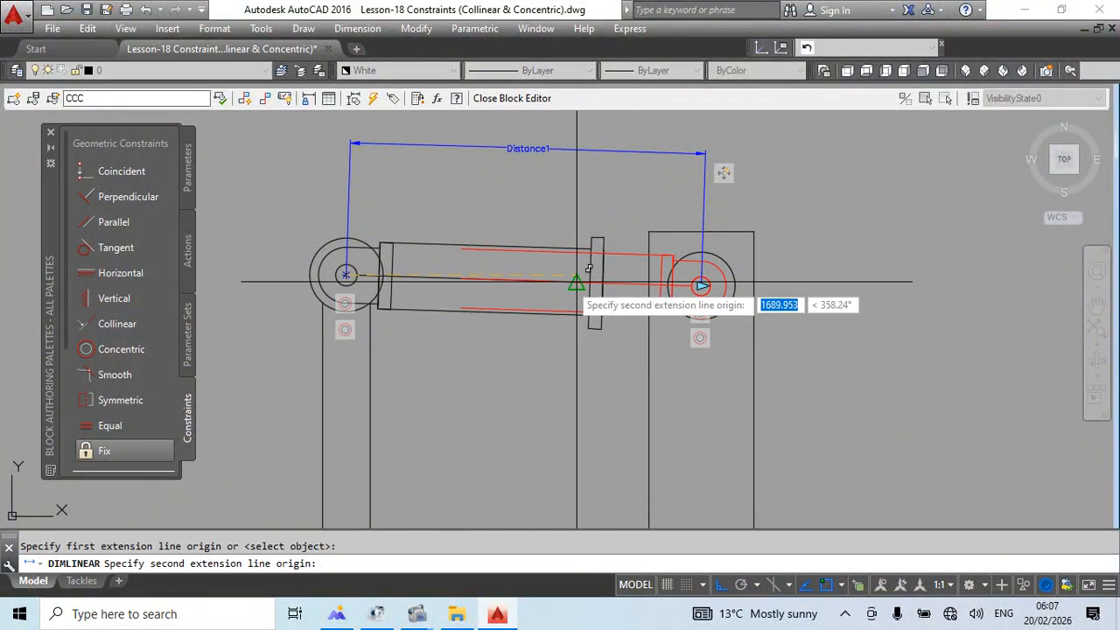
{"action": "left_click", "coordinate": [702, 285]}
{"action": "key", "text": "Escape"}
Measure the aligned distance from the base pivot centre to the rod centreline's midpoint, without placing the dimension.
{"action": "type", "text": "d"}
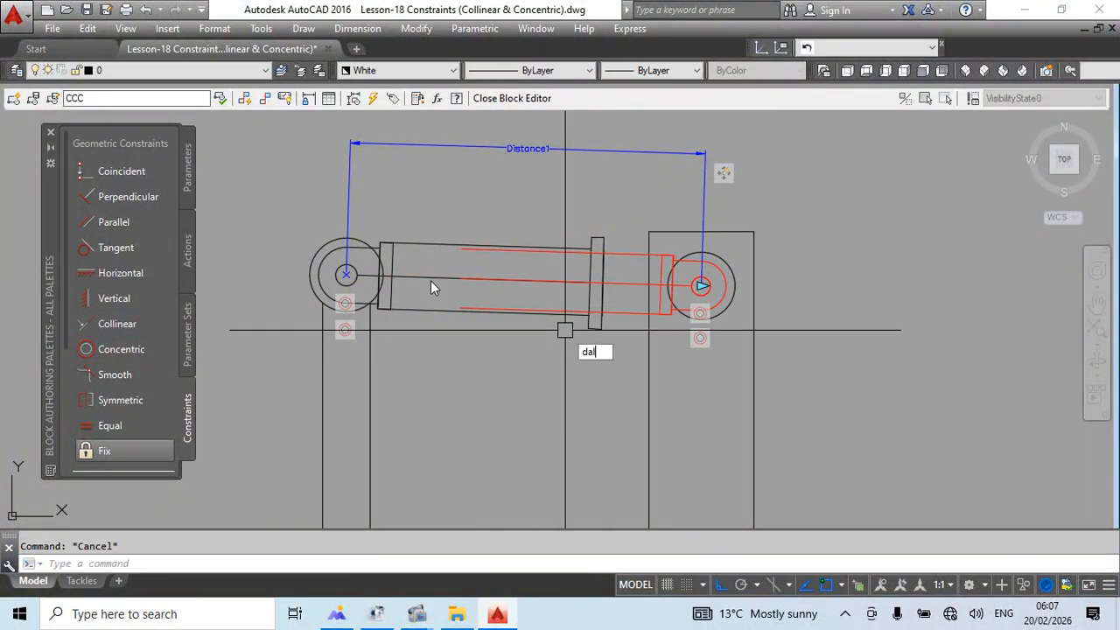
{"action": "type", "text": "al"}
{"action": "key", "text": "Return"}
{"action": "left_click", "coordinate": [347, 275]}
{"action": "left_click", "coordinate": [574, 292]}
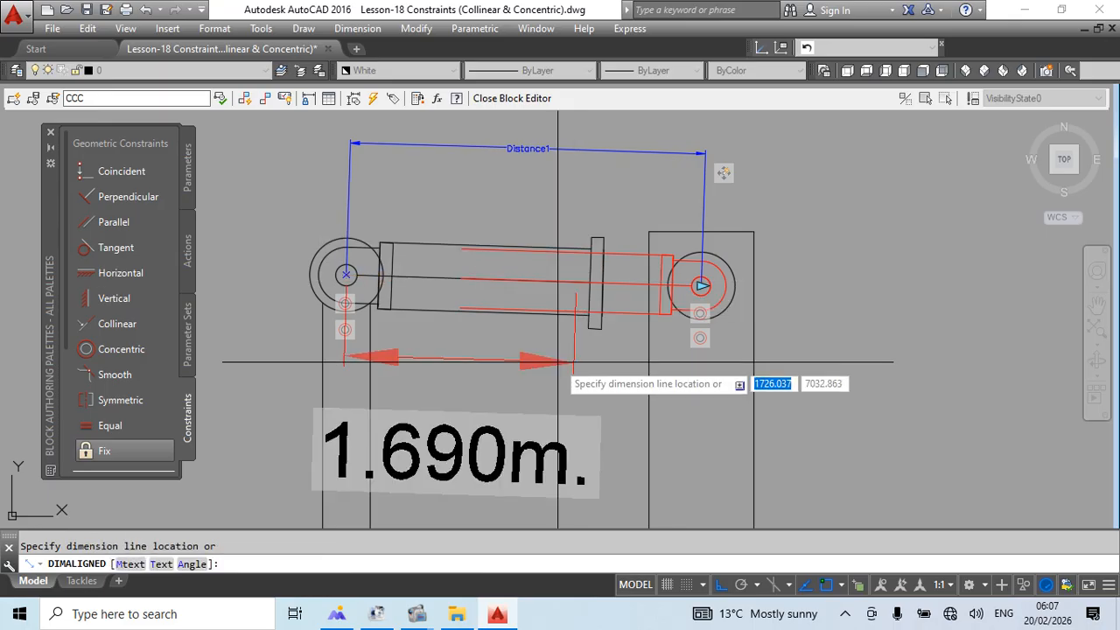
{"action": "key", "text": "Escape"}
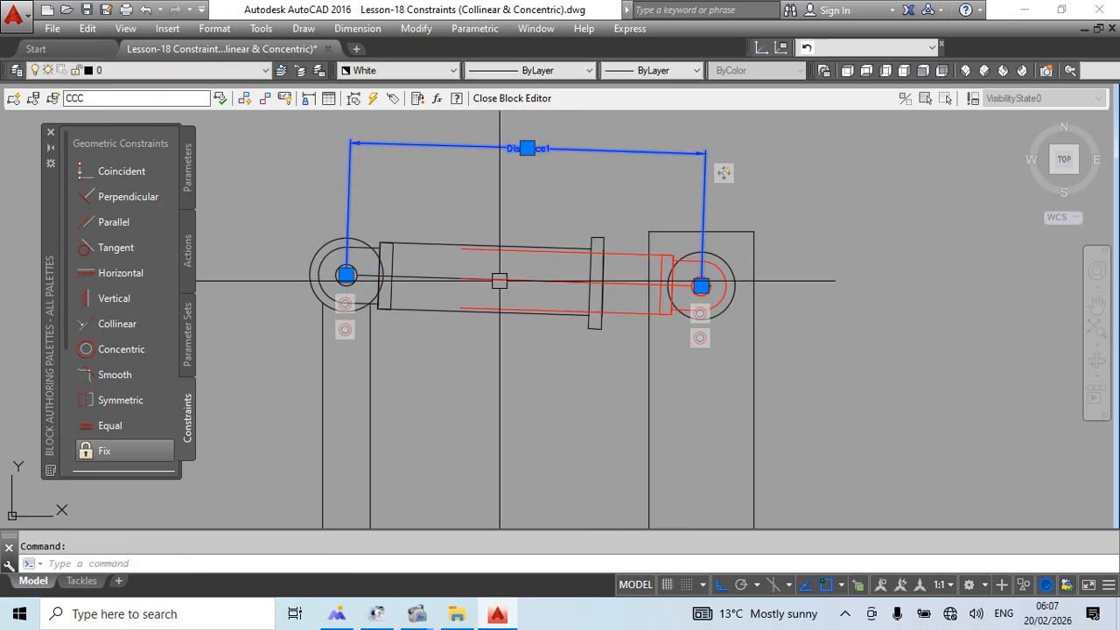
Review the properties of the Distance1 linear parameter, then close them and deselect the parameter.
{"action": "key", "text": "ctrl+1"}
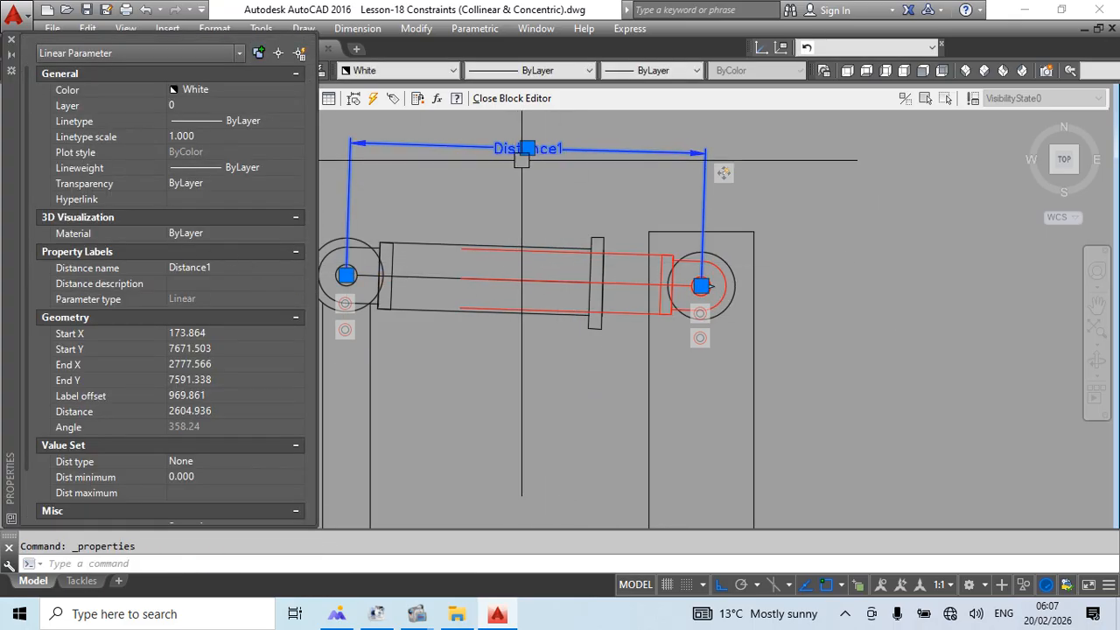
{"action": "left_click", "coordinate": [11, 40]}
{"action": "key", "text": "Escape"}
{"action": "scroll", "coordinate": [537, 205], "scroll_direction": "down", "scroll_amount": 4}
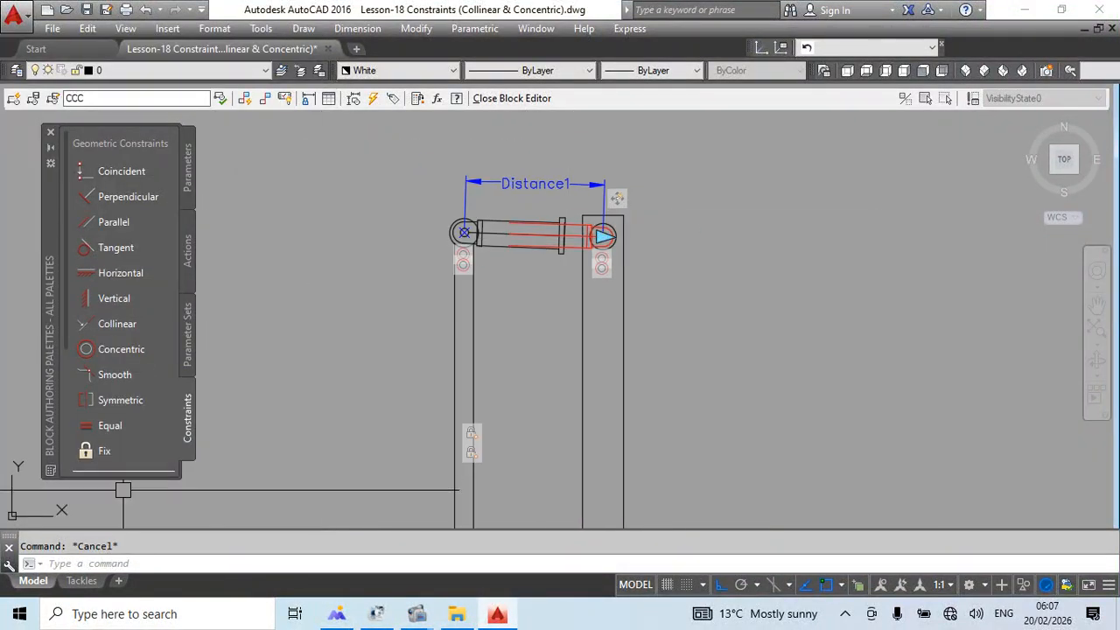
Add a Lookup Set to the block, placing it just below the middle of the cylinder.
{"action": "left_click", "coordinate": [187, 361]}
{"action": "scroll", "coordinate": [187, 410], "scroll_direction": "down", "scroll_amount": 3}
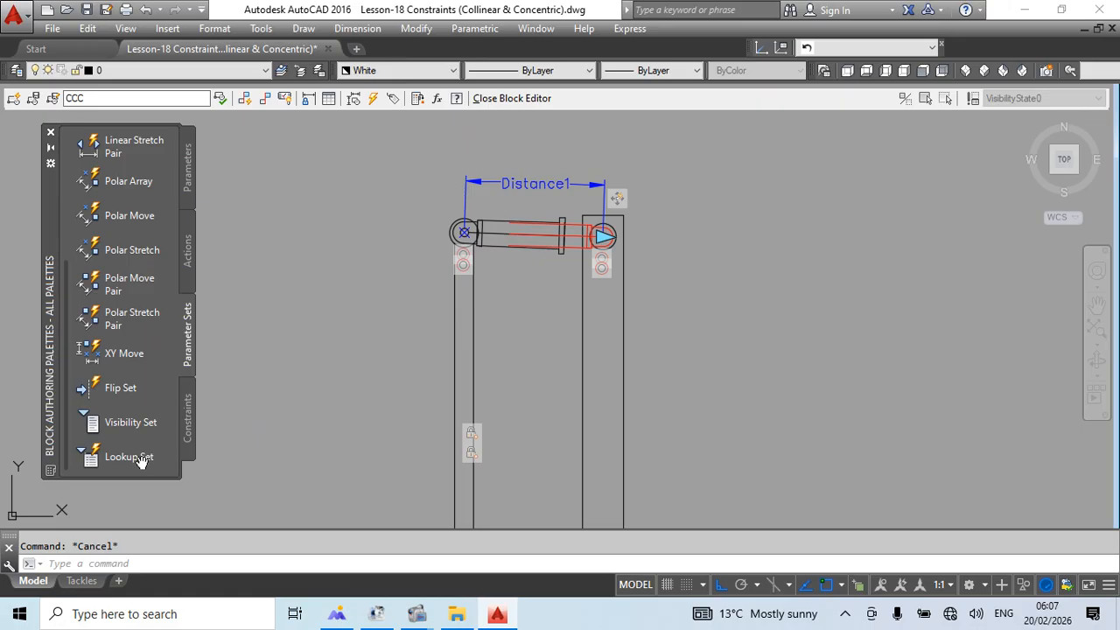
{"action": "left_click", "coordinate": [120, 457]}
{"action": "scroll", "coordinate": [510, 190], "scroll_direction": "up", "scroll_amount": 4}
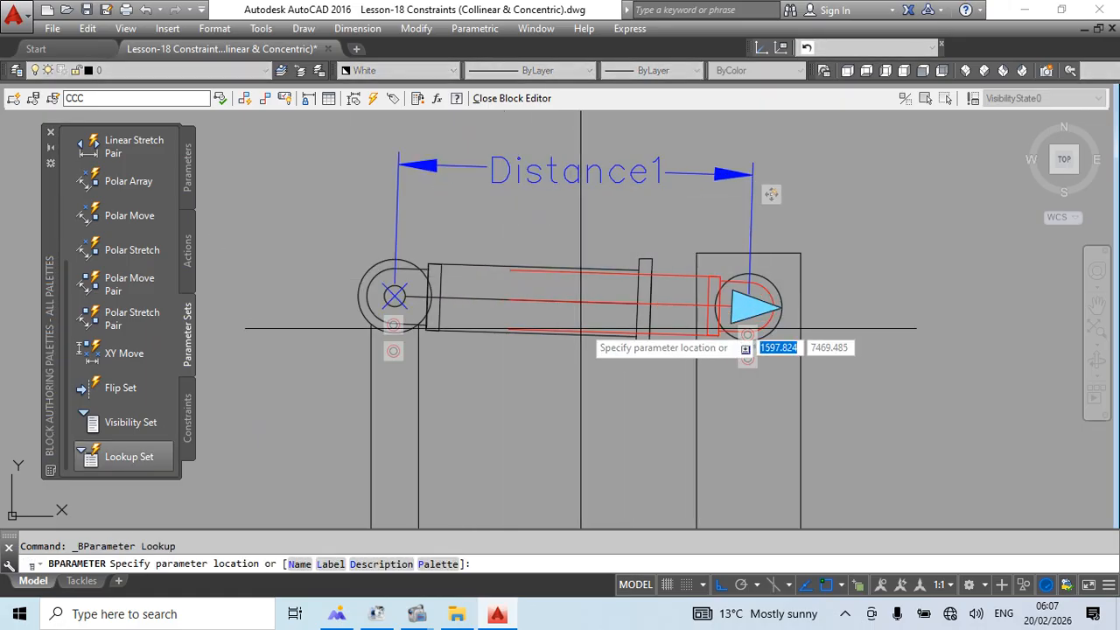
{"action": "left_click", "coordinate": [555, 371]}
Open the lookup action's property table and add Distance1 as an input property.
{"action": "right_click", "coordinate": [585, 398]}
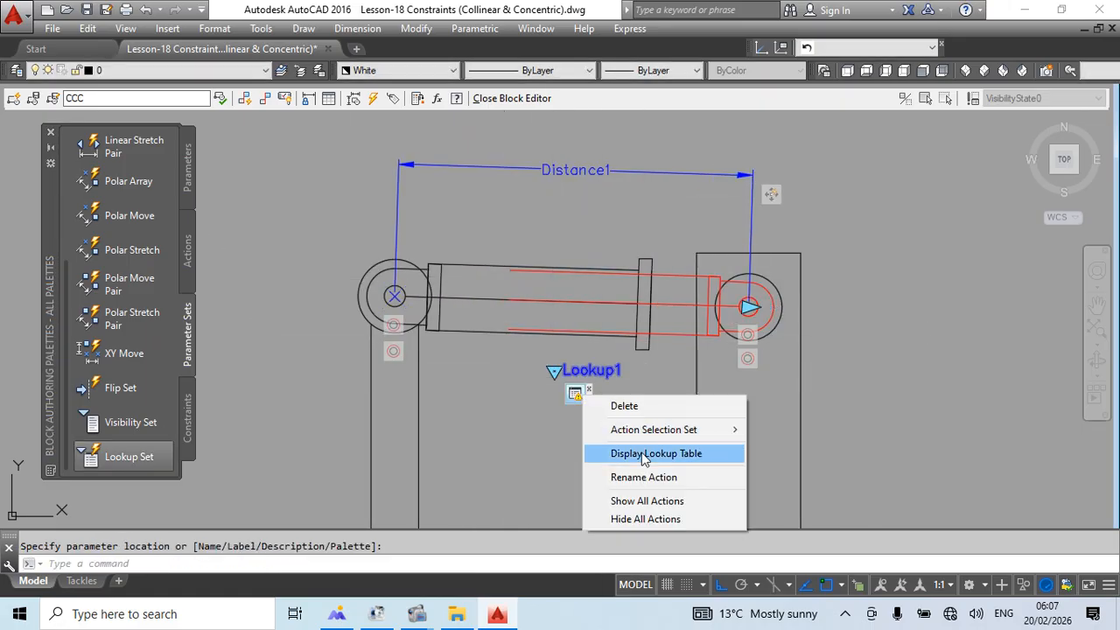
{"action": "left_click", "coordinate": [644, 455]}
{"action": "left_click", "coordinate": [757, 277]}
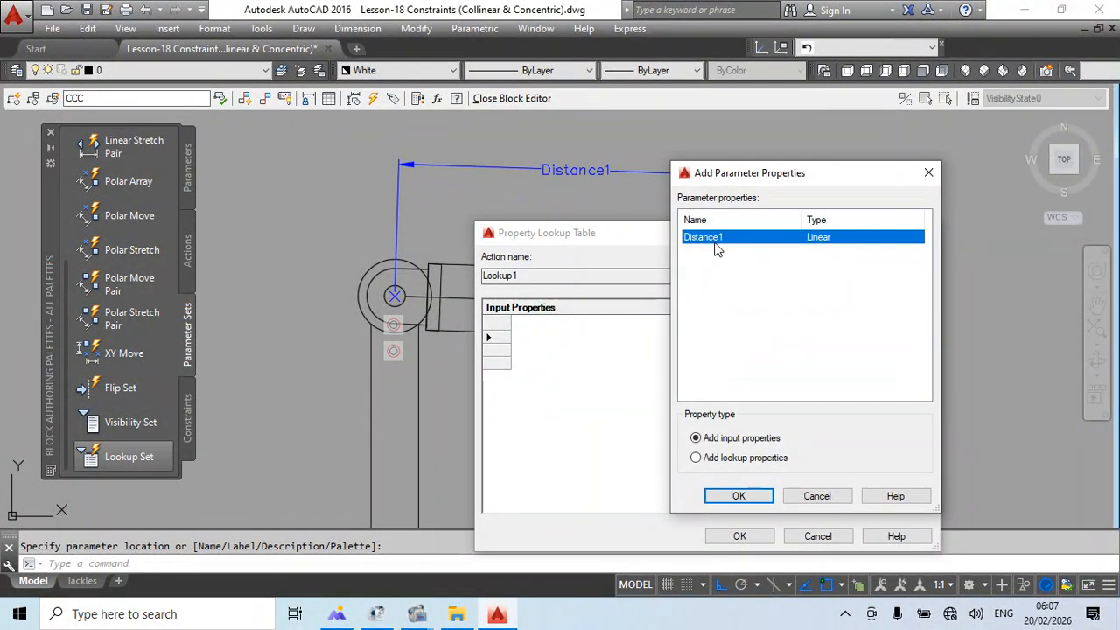
{"action": "left_click", "coordinate": [738, 496]}
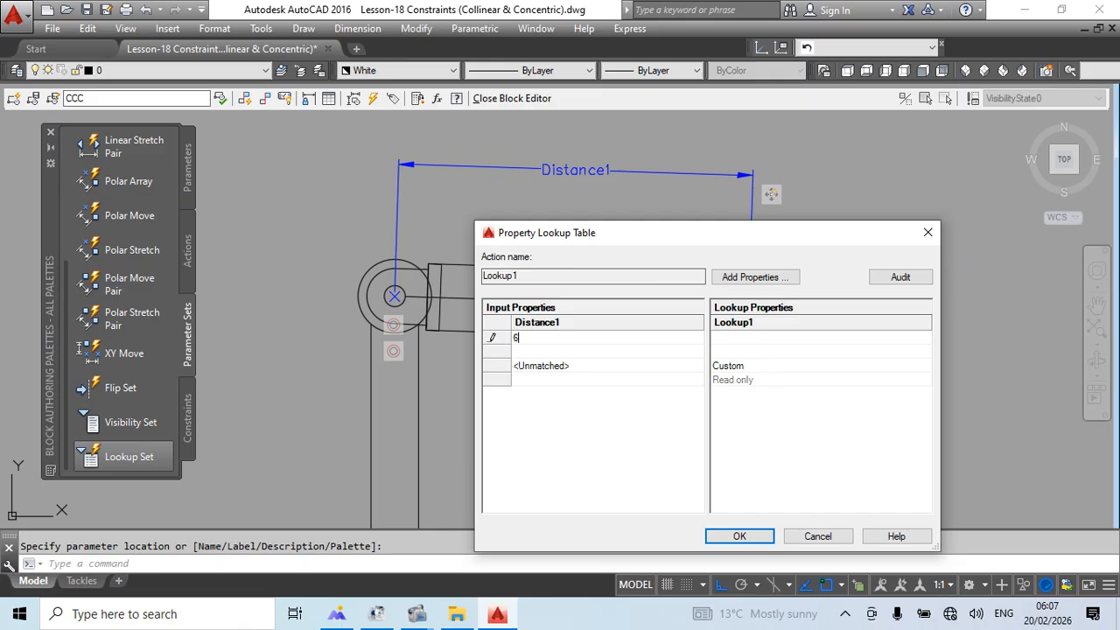
Fill the Distance1 inputs with 500 to 1000 in steps of 100, followed by 11000 to 16000 in steps of 1000.
{"action": "type", "text": "7"}
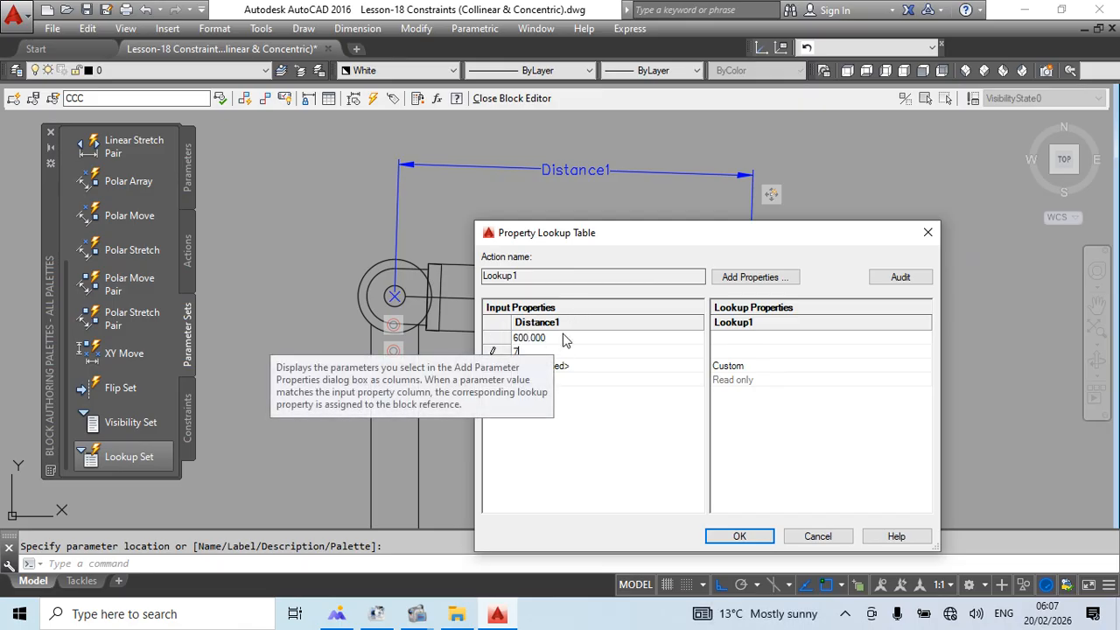
{"action": "key", "text": "Return"}
{"action": "left_click", "coordinate": [565, 336]}
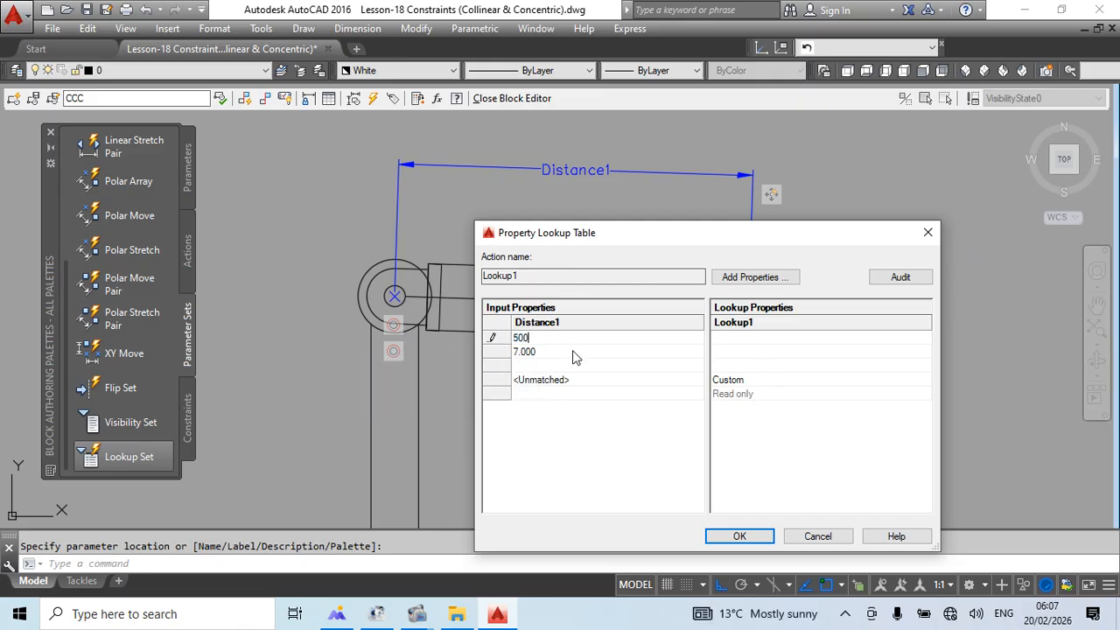
{"action": "type", "text": "600"}
{"action": "key", "text": "Return"}
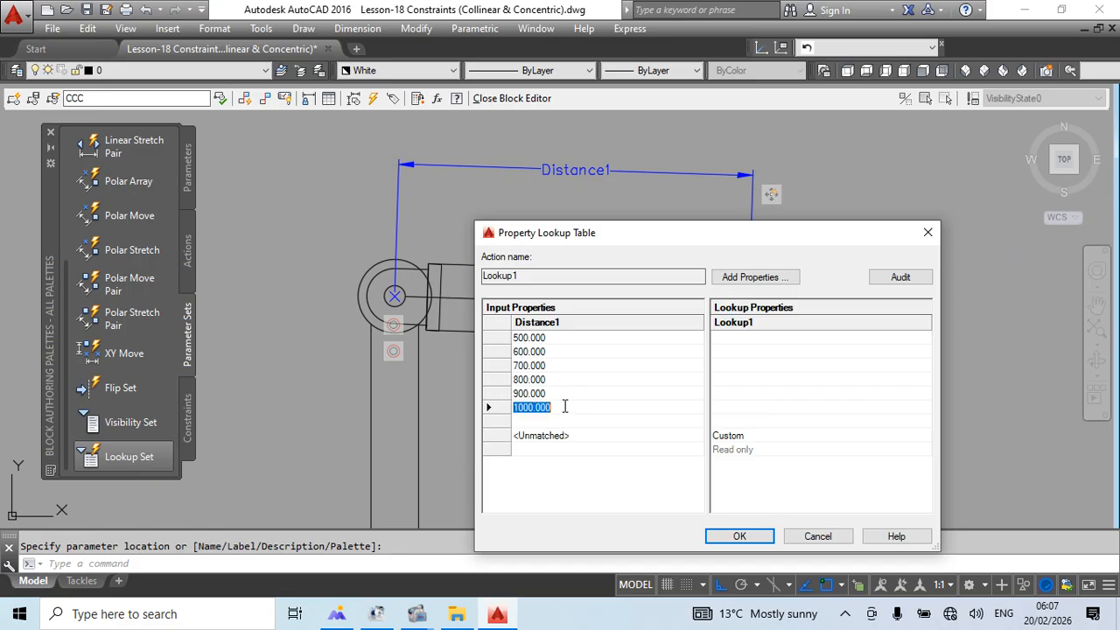
{"action": "type", "text": "150"}
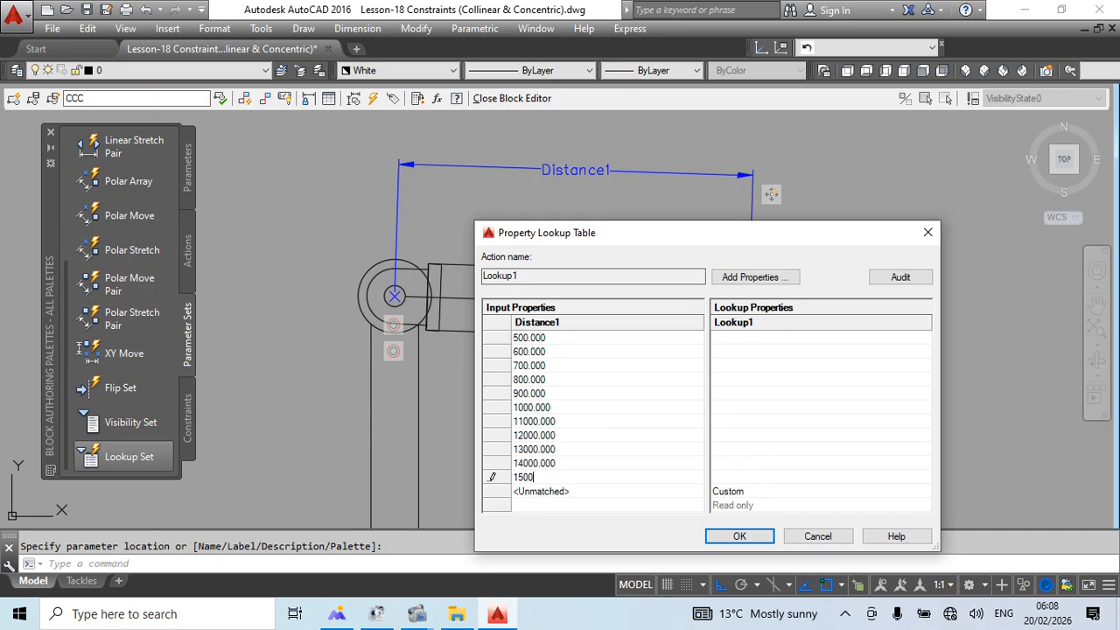
{"action": "type", "text": "0"}
{"action": "key", "text": "Return"}
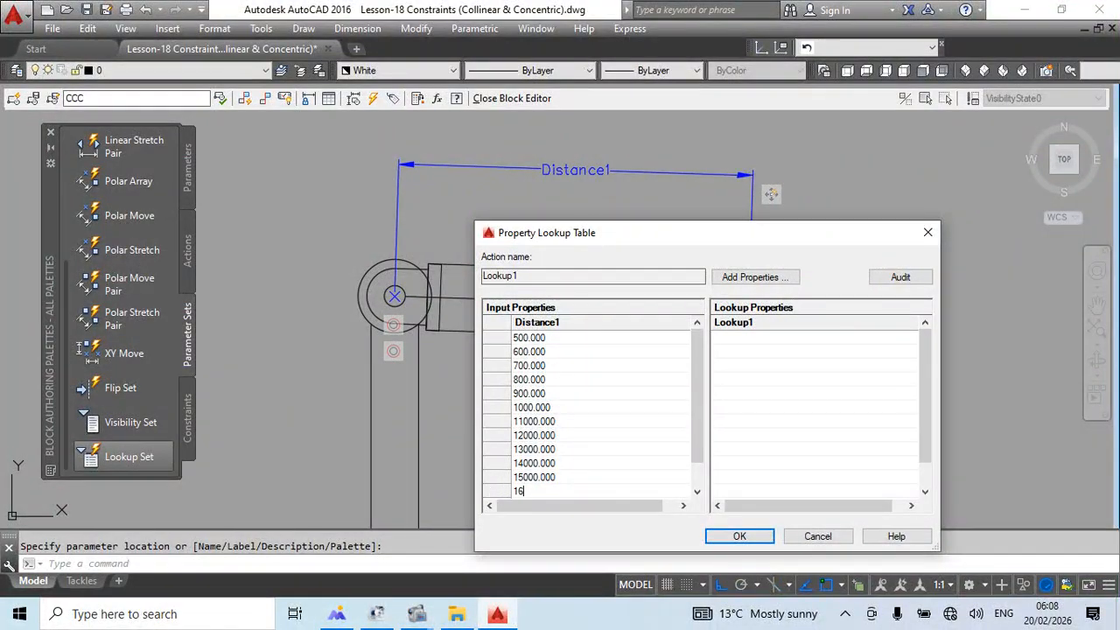
Label the lookup rows 5 through 16 in order, matching the Distance1 inputs from 500 to 16000.
{"action": "left_click", "coordinate": [734, 394]}
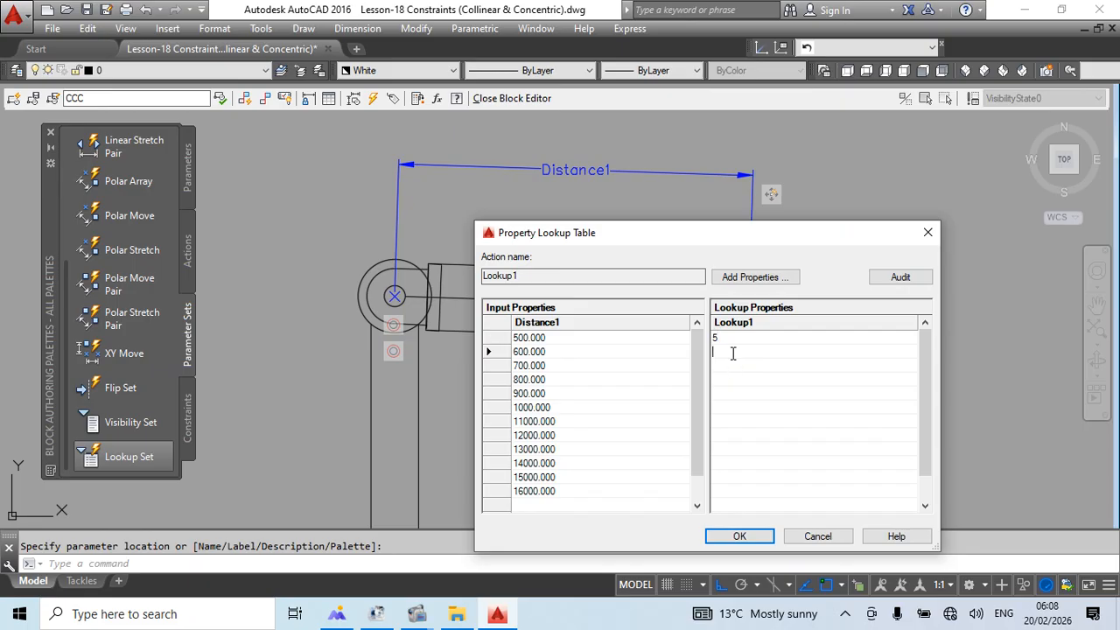
{"action": "type", "text": "7"}
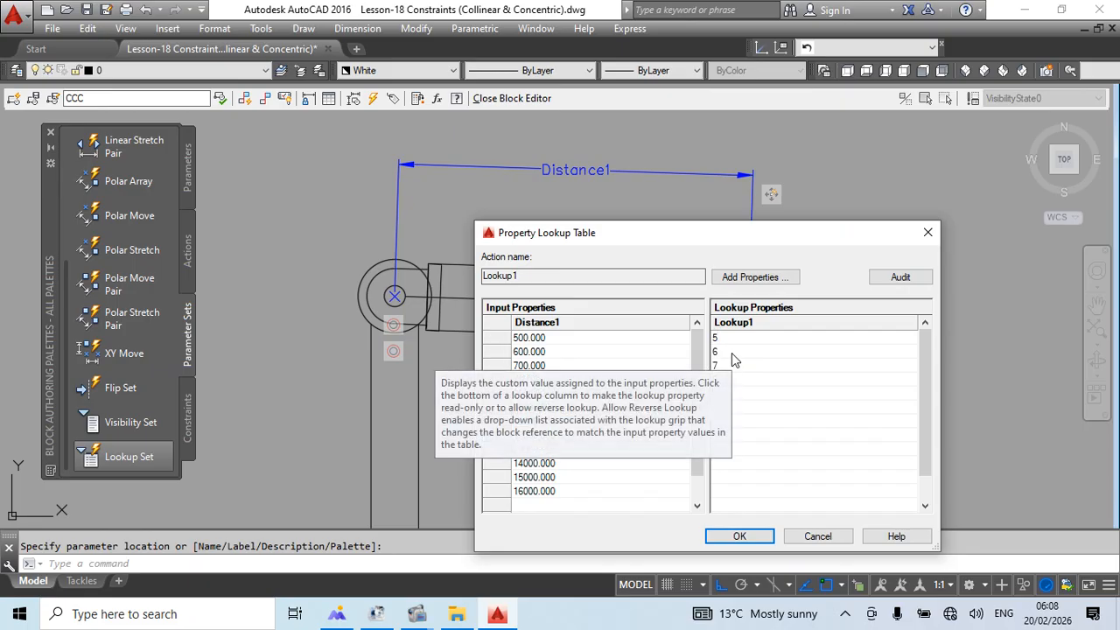
{"action": "type", "text": "8"}
{"action": "type", "text": "9"}
{"action": "key", "text": "Return"}
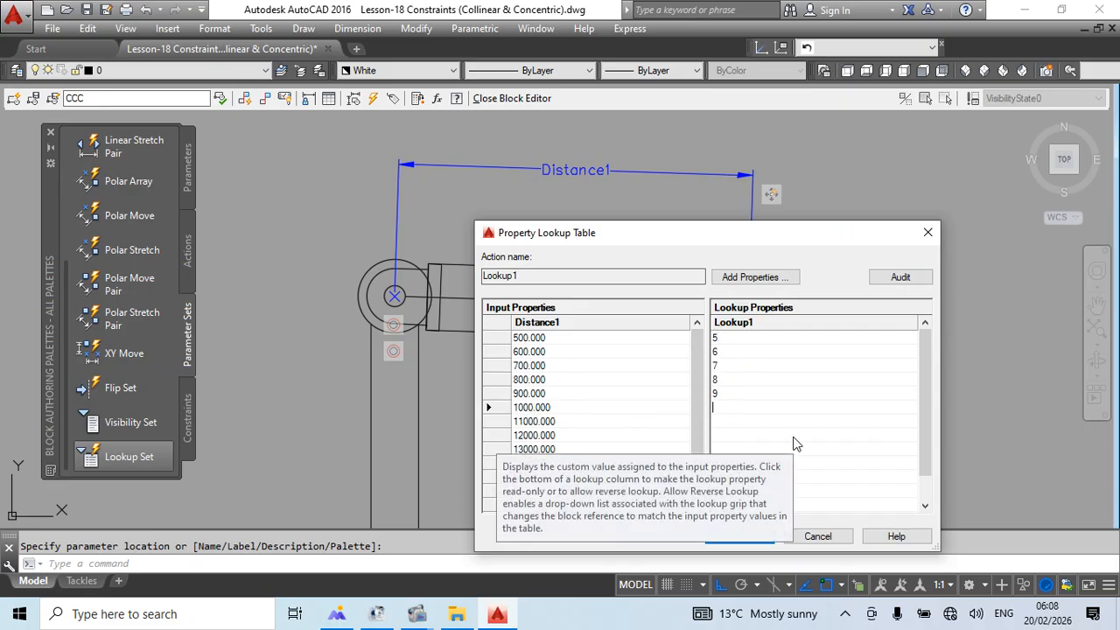
{"action": "type", "text": "10"}
{"action": "key", "text": "Return"}
{"action": "type", "text": "11"}
{"action": "key", "text": "Return"}
{"action": "type", "text": "1"}
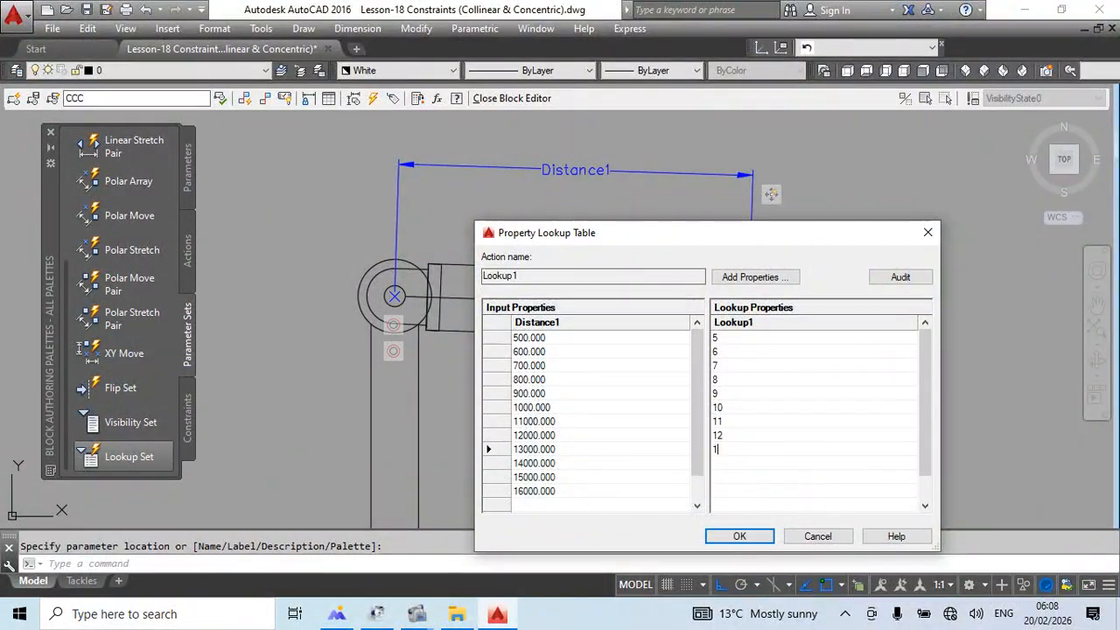
{"action": "type", "text": "213"}
{"action": "key", "text": "Return"}
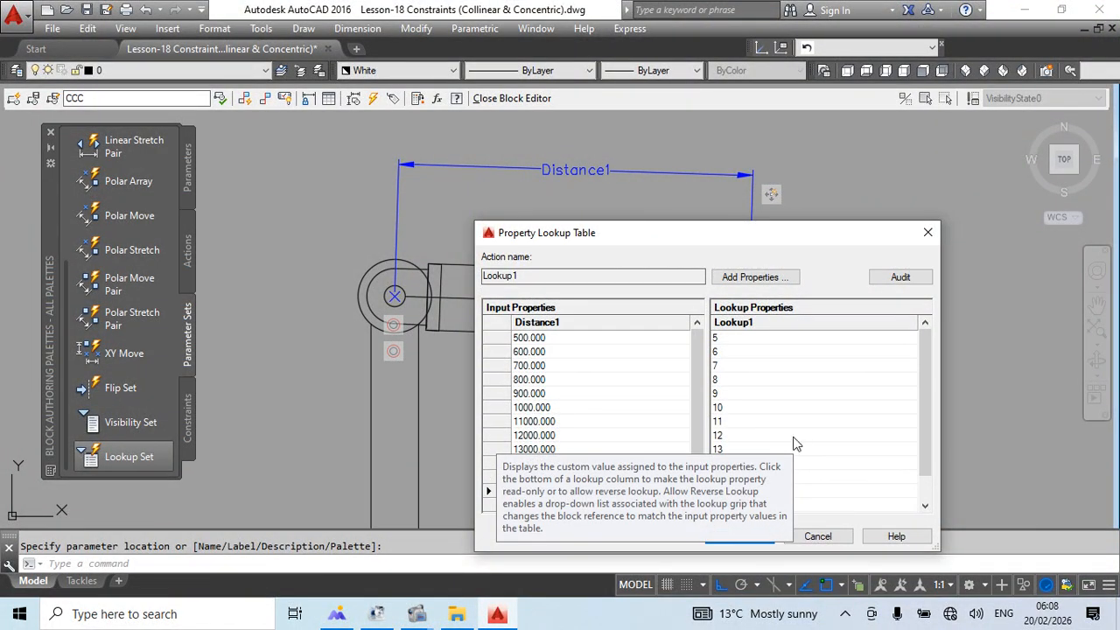
{"action": "left_click", "coordinate": [811, 408]}
{"action": "left_click_drag", "start_coordinate": [929, 437], "coordinate": [929, 470]}
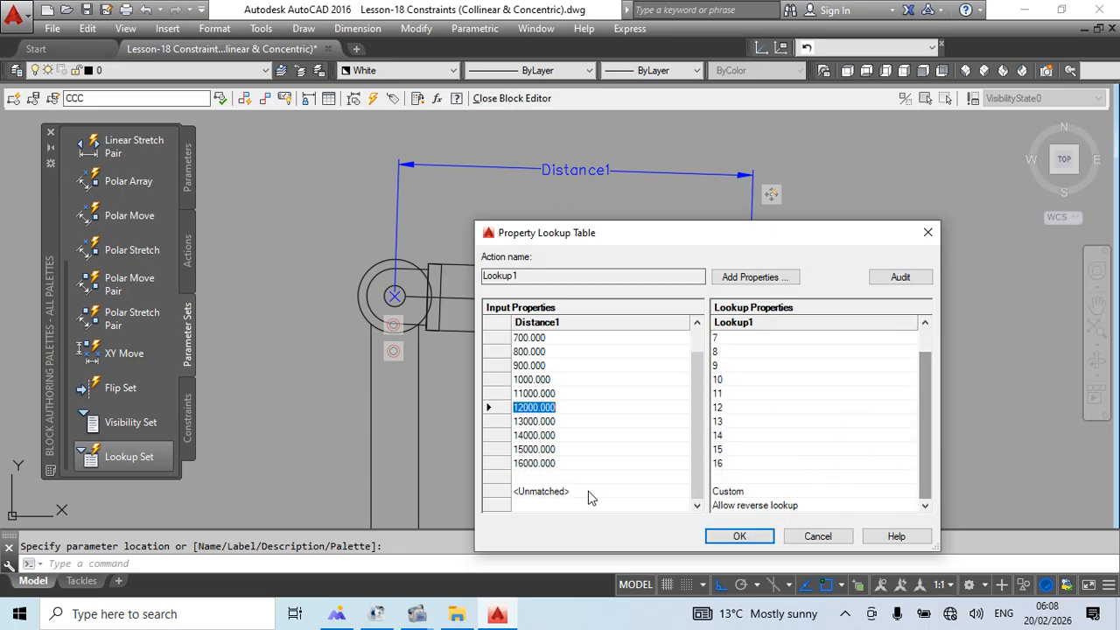
Accept the lookup table and close the Block Editor.
{"action": "left_click", "coordinate": [739, 536]}
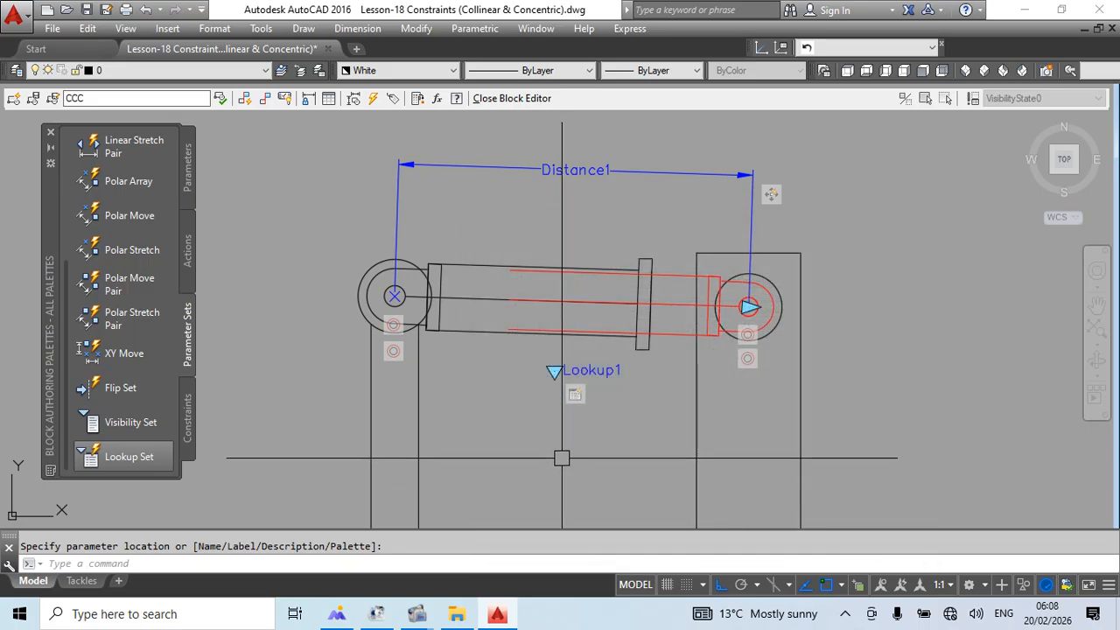
{"action": "type", "text": "bc"}
{"action": "key", "text": "Return"}
Test the block's lookup grip with values 6 and 8, then deselect the block.
{"action": "scroll", "coordinate": [409, 166], "scroll_direction": "up", "scroll_amount": 3}
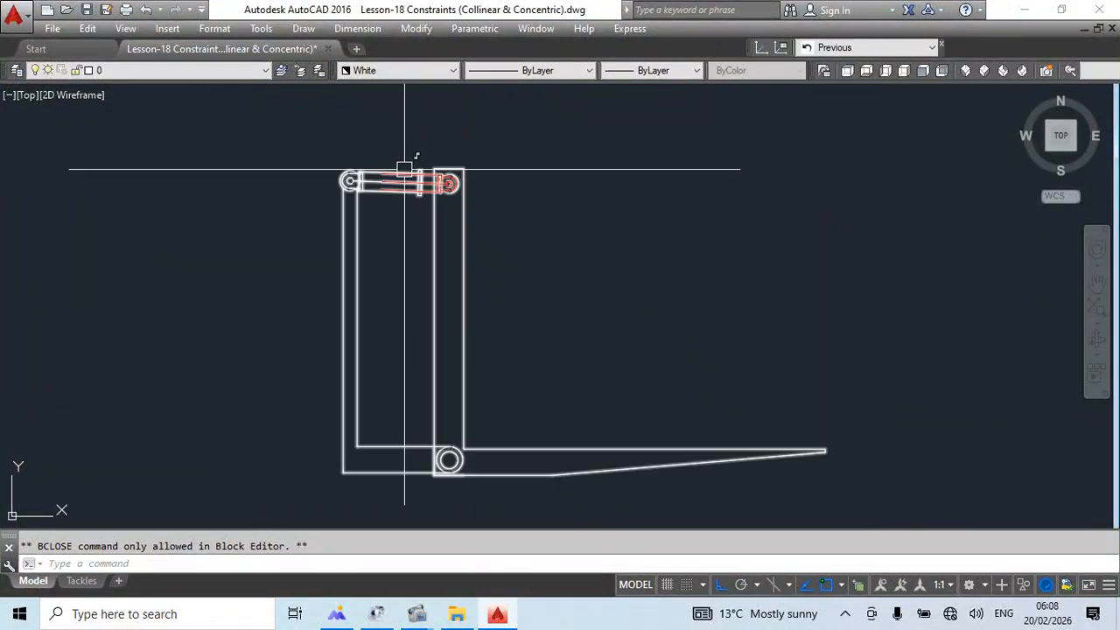
{"action": "scroll", "coordinate": [407, 175], "scroll_direction": "up", "scroll_amount": 2}
{"action": "middle_click_drag", "start_coordinate": [407, 176], "coordinate": [451, 288]}
{"action": "left_click", "coordinate": [434, 330]}
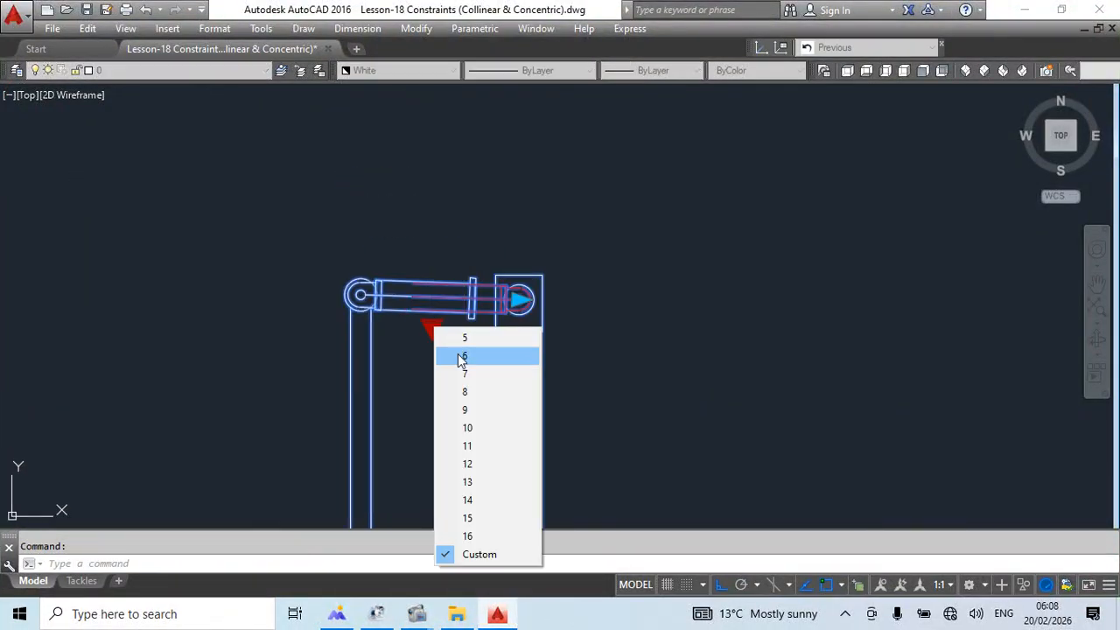
{"action": "left_click", "coordinate": [459, 357]}
{"action": "scroll", "coordinate": [460, 337], "scroll_direction": "down", "scroll_amount": 2}
{"action": "left_click", "coordinate": [441, 331]}
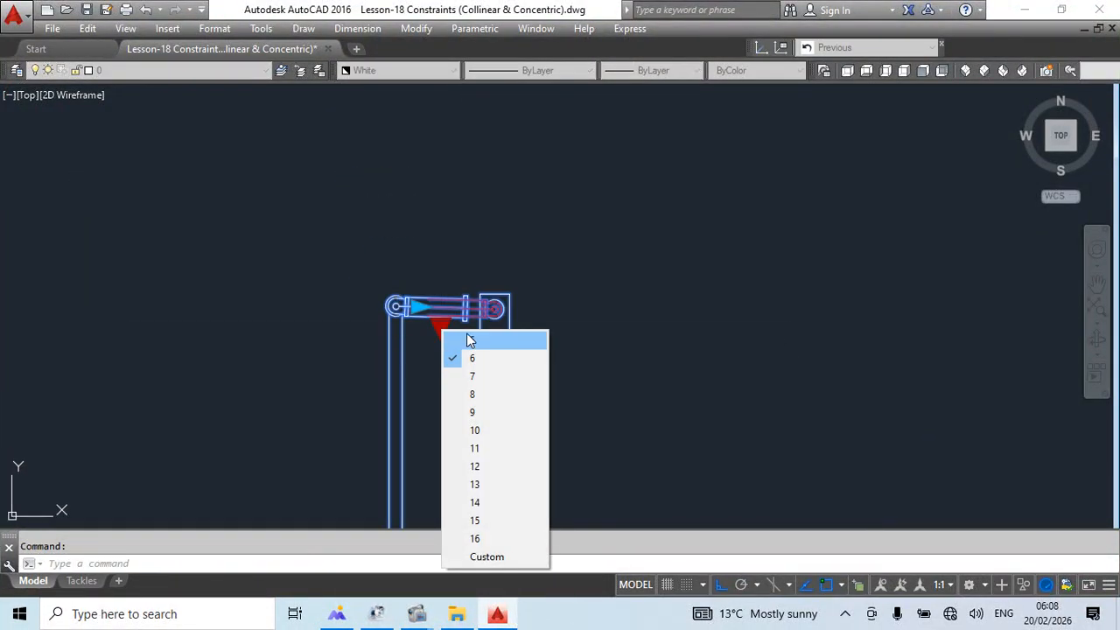
{"action": "left_click", "coordinate": [478, 395]}
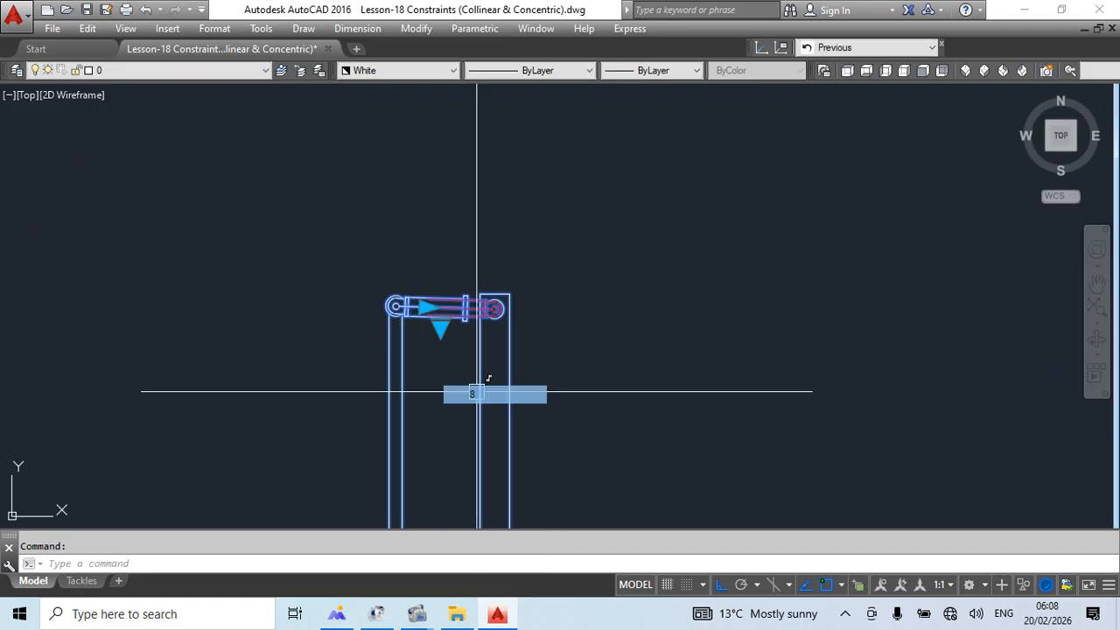
{"action": "scroll", "coordinate": [467, 310], "scroll_direction": "up", "scroll_amount": 3}
{"action": "scroll", "coordinate": [468, 328], "scroll_direction": "down", "scroll_amount": 3}
{"action": "scroll", "coordinate": [464, 332], "scroll_direction": "up", "scroll_amount": 2}
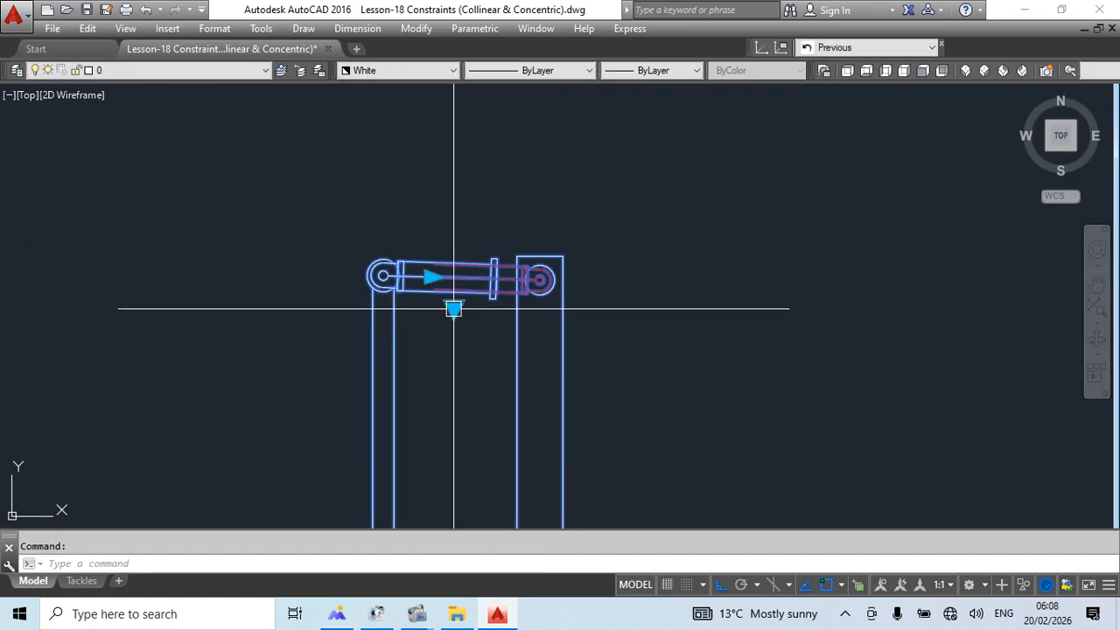
{"action": "key", "text": "Escape"}
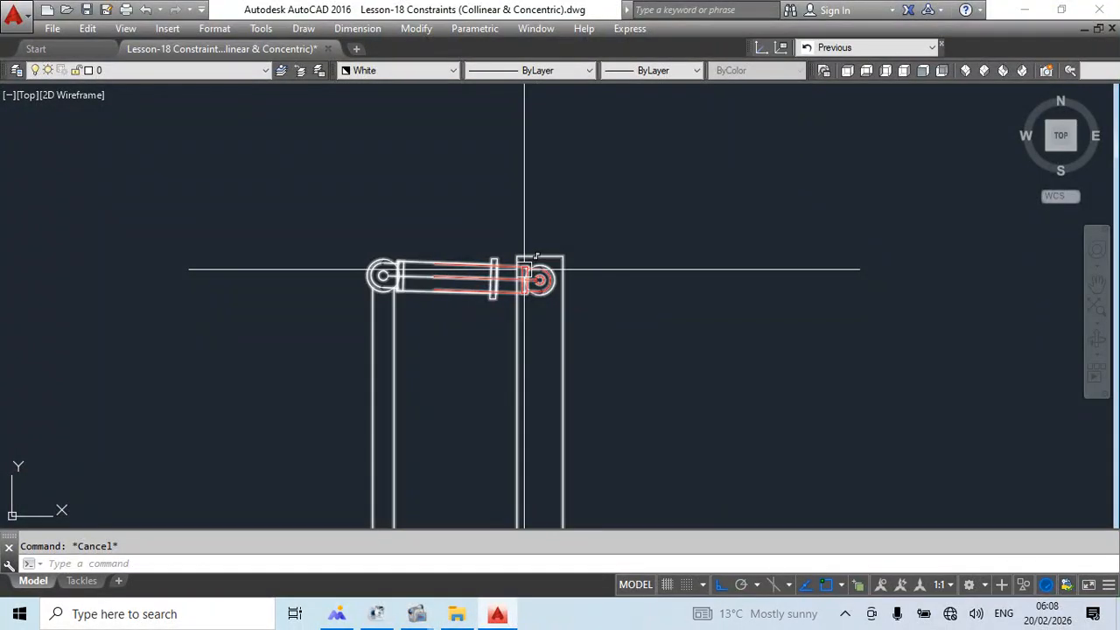
Test the fork linkage block's lookup grip with the value 15.
{"action": "left_click", "coordinate": [430, 289]}
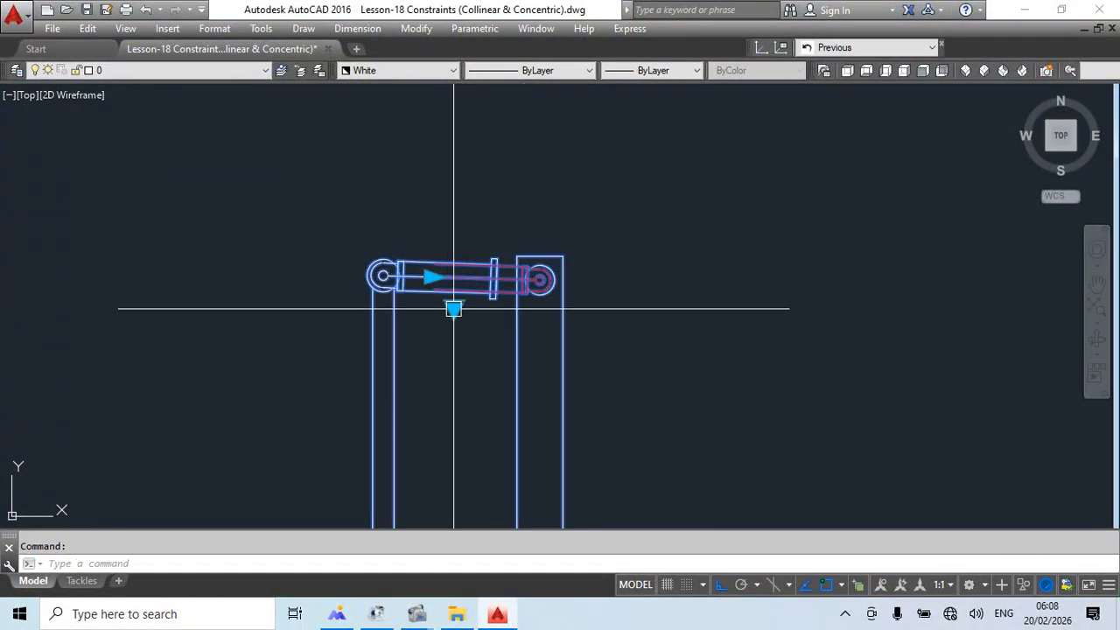
{"action": "key", "text": "Escape"}
{"action": "scroll", "coordinate": [418, 263], "scroll_direction": "up", "scroll_amount": 4}
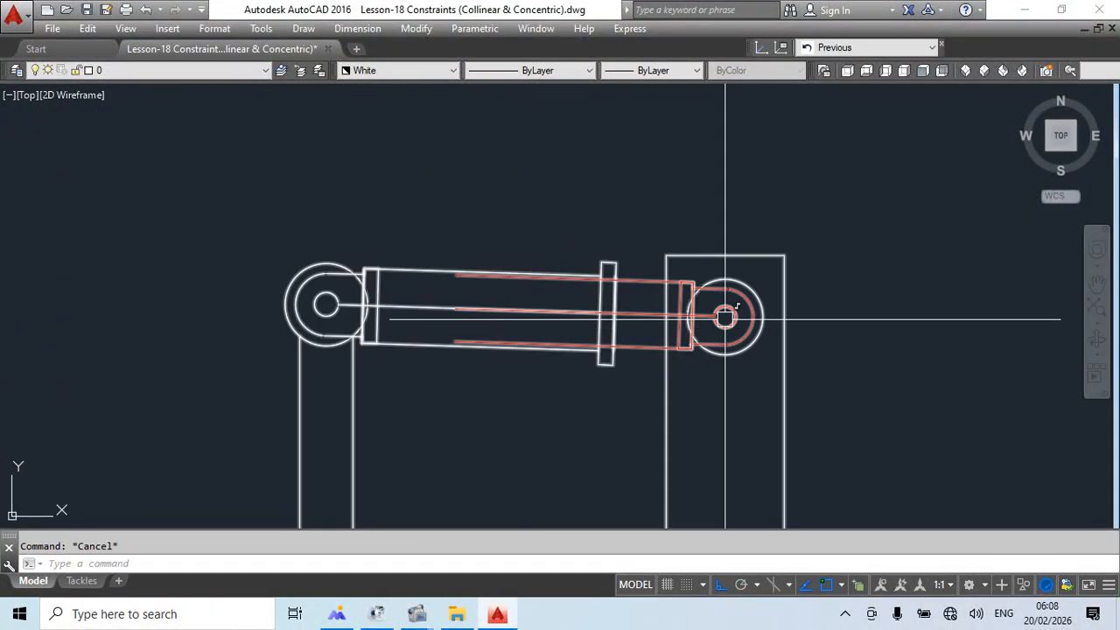
{"action": "scroll", "coordinate": [560, 315], "scroll_direction": "down", "scroll_amount": 4}
{"action": "left_click", "coordinate": [610, 306]}
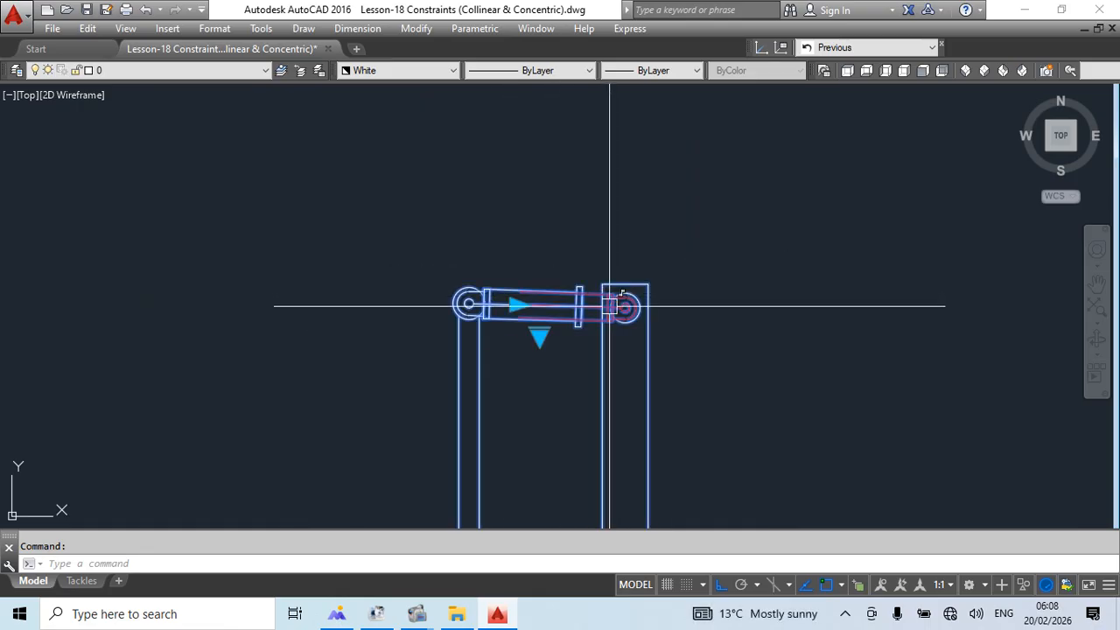
{"action": "scroll", "coordinate": [610, 306], "scroll_direction": "up", "scroll_amount": 5}
{"action": "left_click", "coordinate": [429, 382]}
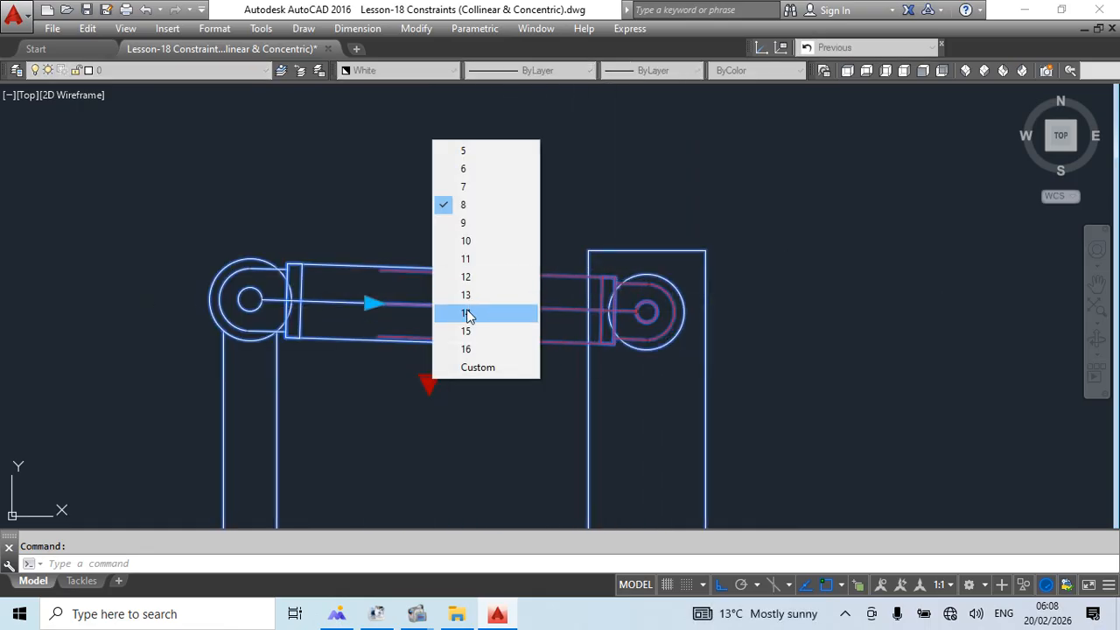
{"action": "left_click", "coordinate": [467, 337]}
{"action": "scroll", "coordinate": [490, 324], "scroll_direction": "down", "scroll_amount": 4}
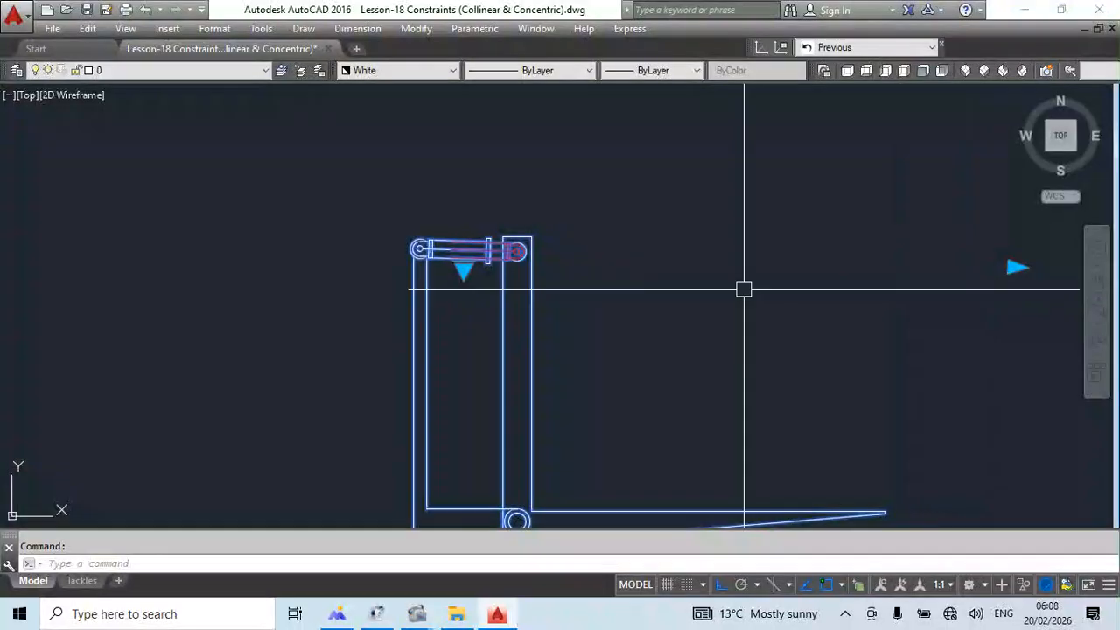
Open block CCC in the Block Editor and delete the Lookup1 parameter together with its lookup action.
{"action": "double_click", "coordinate": [467, 251]}
{"action": "left_click", "coordinate": [545, 417]}
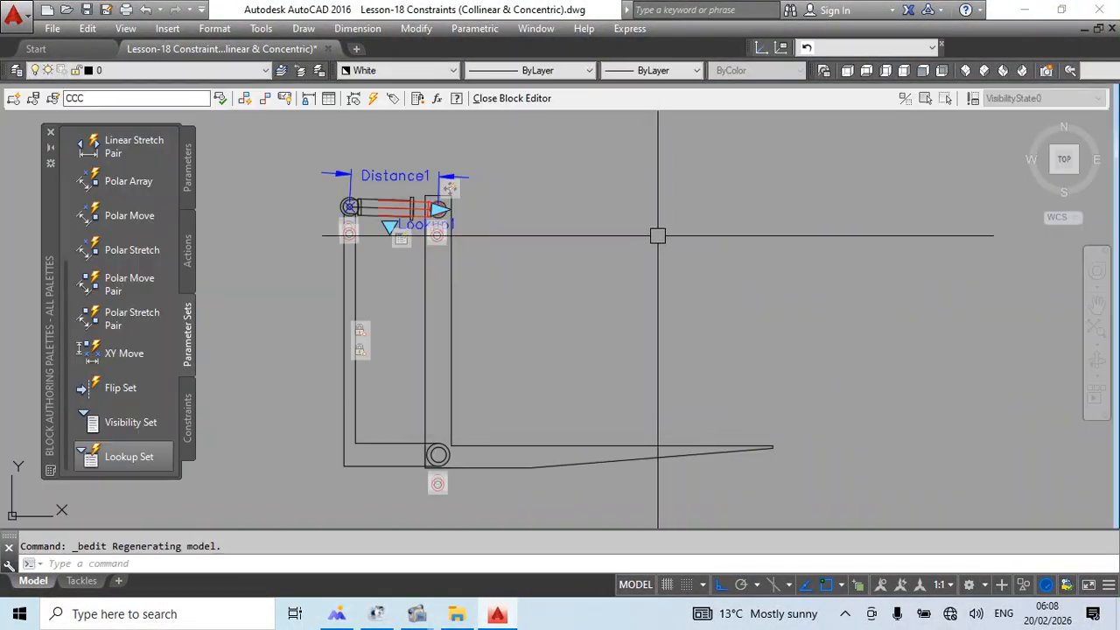
{"action": "key", "text": "Escape"}
{"action": "scroll", "coordinate": [673, 353], "scroll_direction": "up", "scroll_amount": 3}
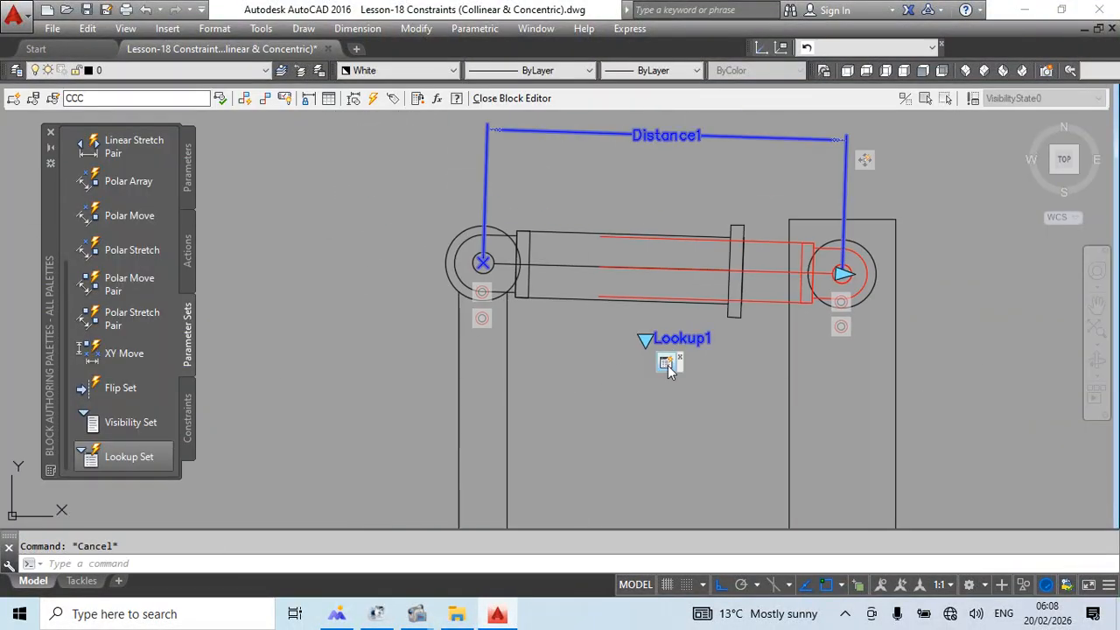
{"action": "right_click", "coordinate": [669, 371]}
{"action": "left_click", "coordinate": [710, 377]}
{"action": "left_click", "coordinate": [691, 369]}
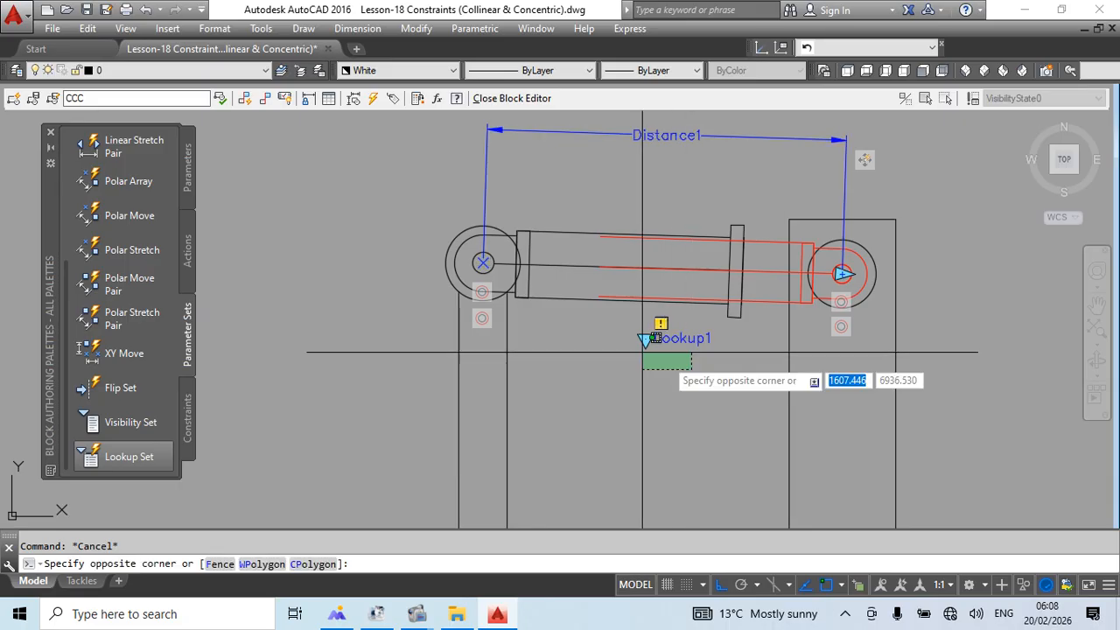
{"action": "left_click", "coordinate": [620, 342]}
{"action": "key", "text": "Delete"}
{"action": "scroll", "coordinate": [595, 320], "scroll_direction": "down", "scroll_amount": 4}
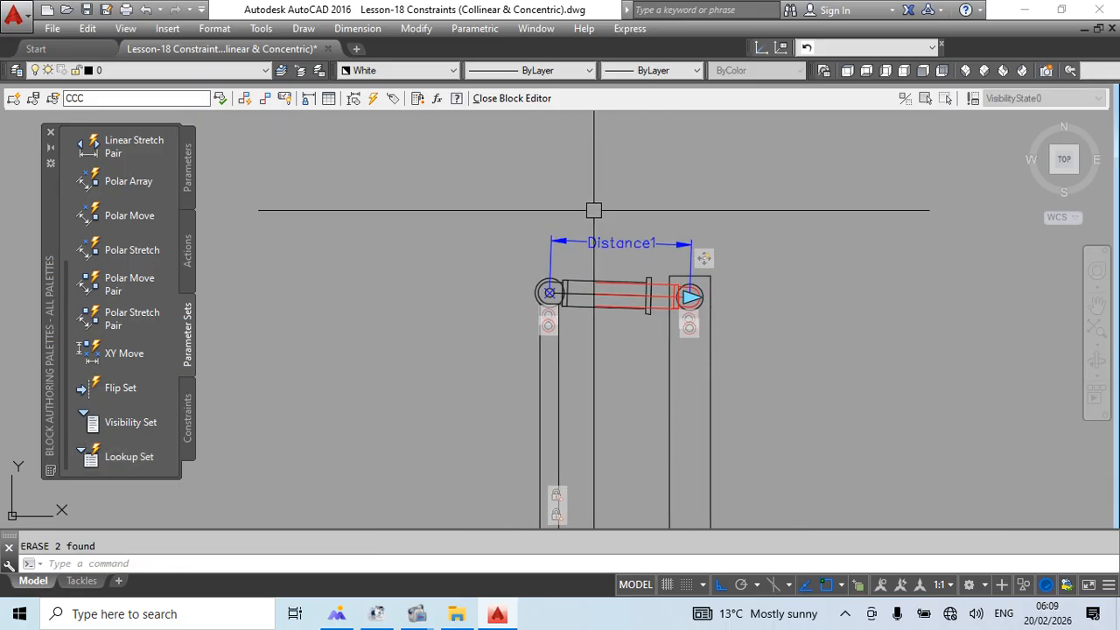
Set Distance1's distance type to List, add the values 500, 700, 900, 1100, 1300 and 1500, and close the Block Editor.
{"action": "left_click", "coordinate": [592, 243]}
{"action": "key", "text": "ctrl+1"}
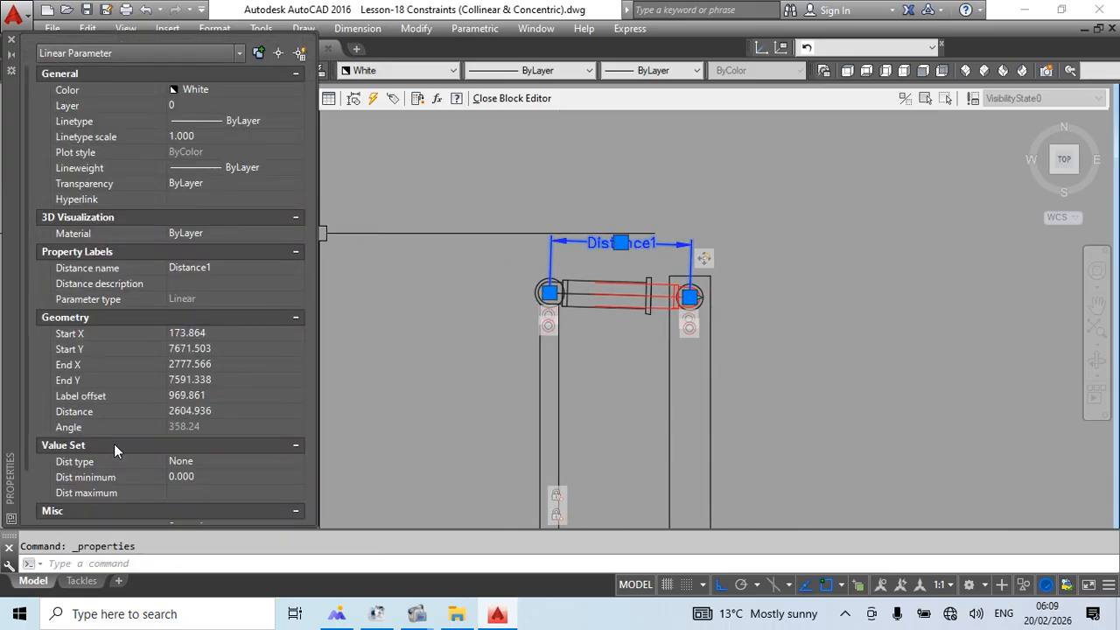
{"action": "left_click", "coordinate": [201, 506]}
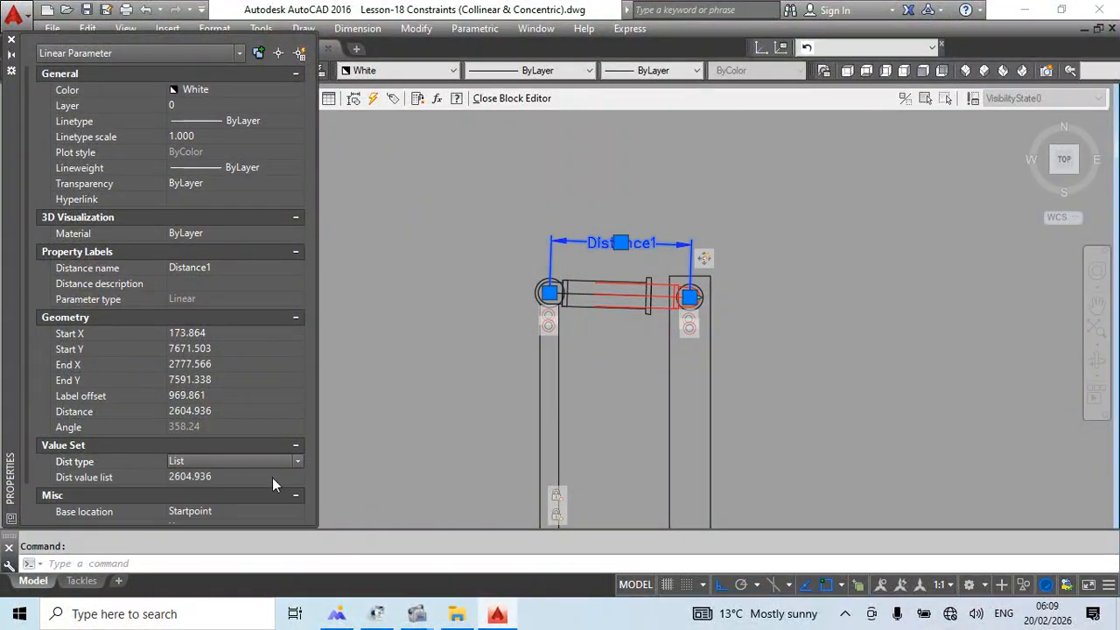
{"action": "left_click", "coordinate": [296, 477]}
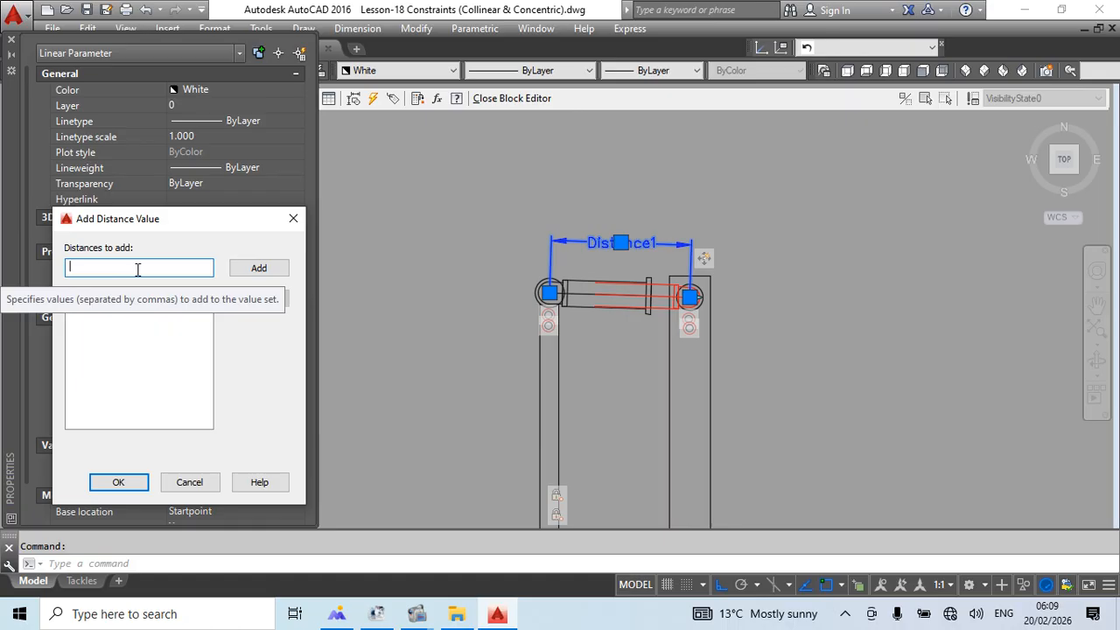
{"action": "type", "text": "5"}
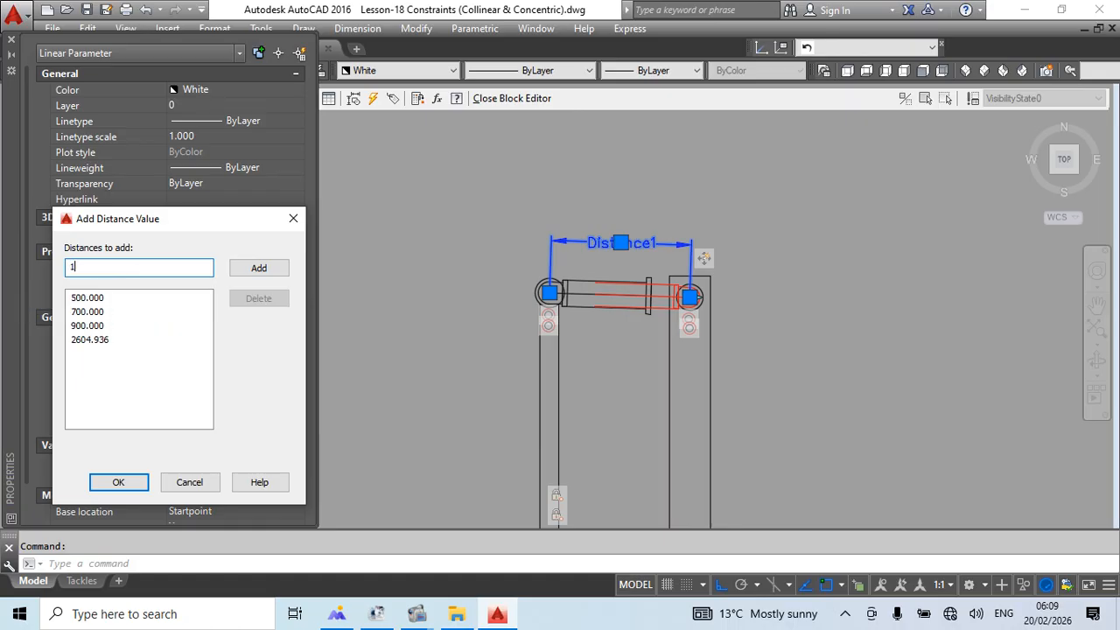
{"action": "type", "text": "1100"}
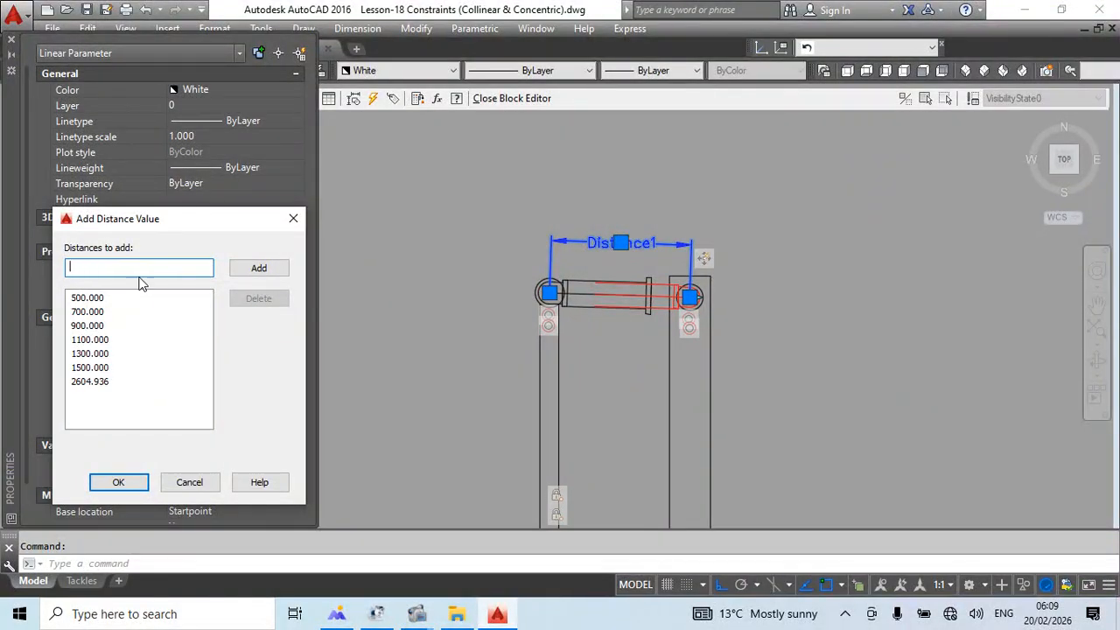
{"action": "left_click", "coordinate": [123, 489]}
{"action": "key", "text": "Escape"}
{"action": "type", "text": "bc"}
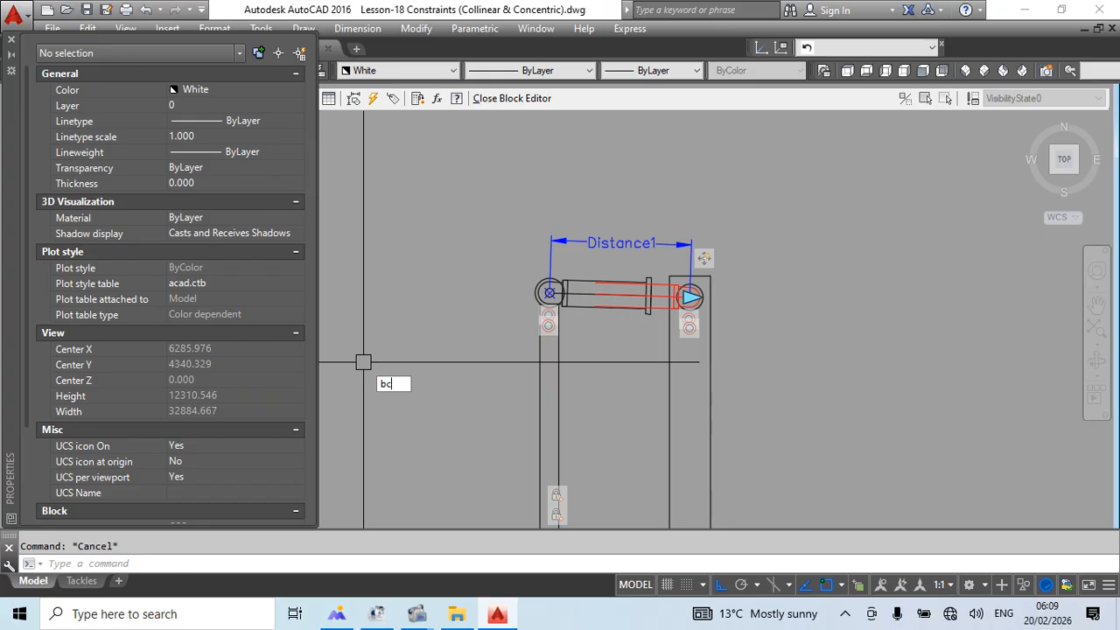
{"action": "key", "text": "Return"}
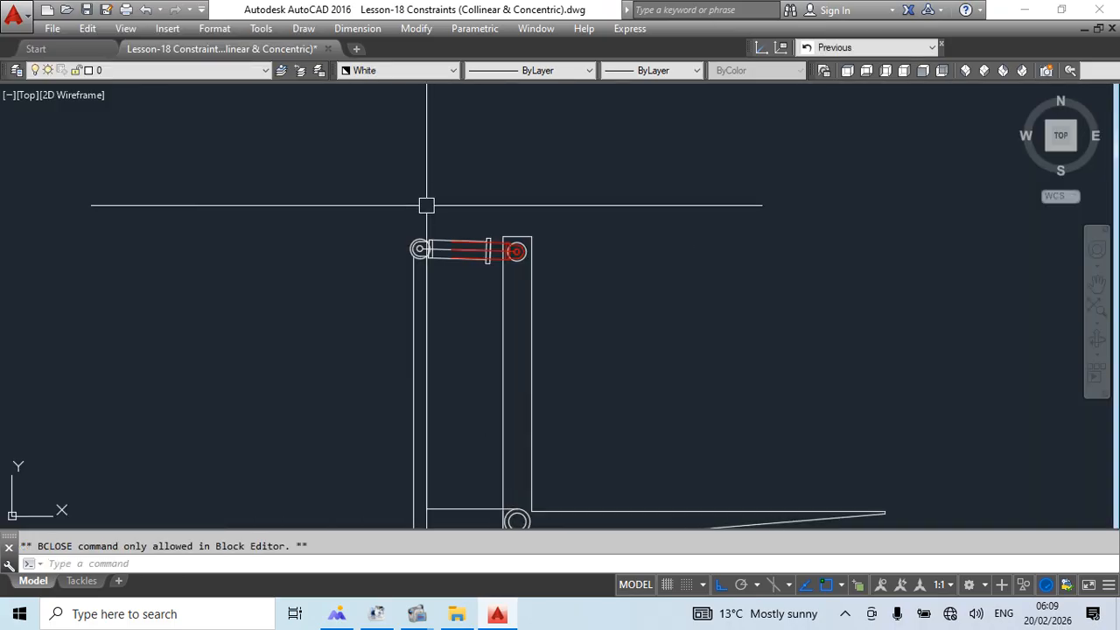
Test the block's distance grip by pulling the rod back along its preset stops, then cancel.
{"action": "left_click", "coordinate": [560, 270]}
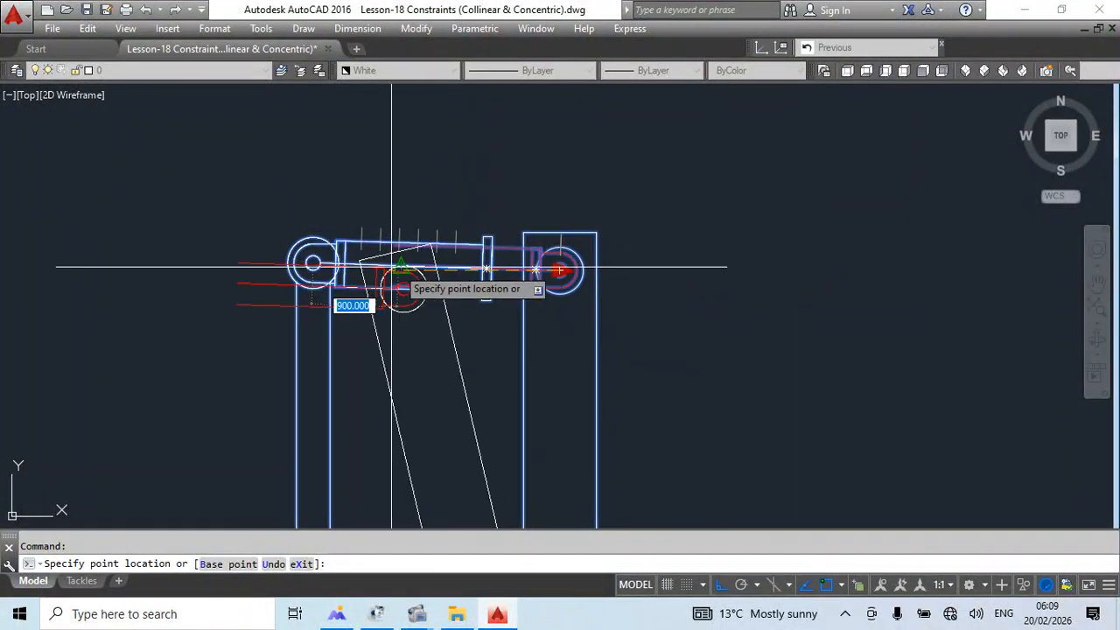
{"action": "scroll", "coordinate": [388, 258], "scroll_direction": "up", "scroll_amount": 4}
{"action": "scroll", "coordinate": [388, 258], "scroll_direction": "down", "scroll_amount": 4}
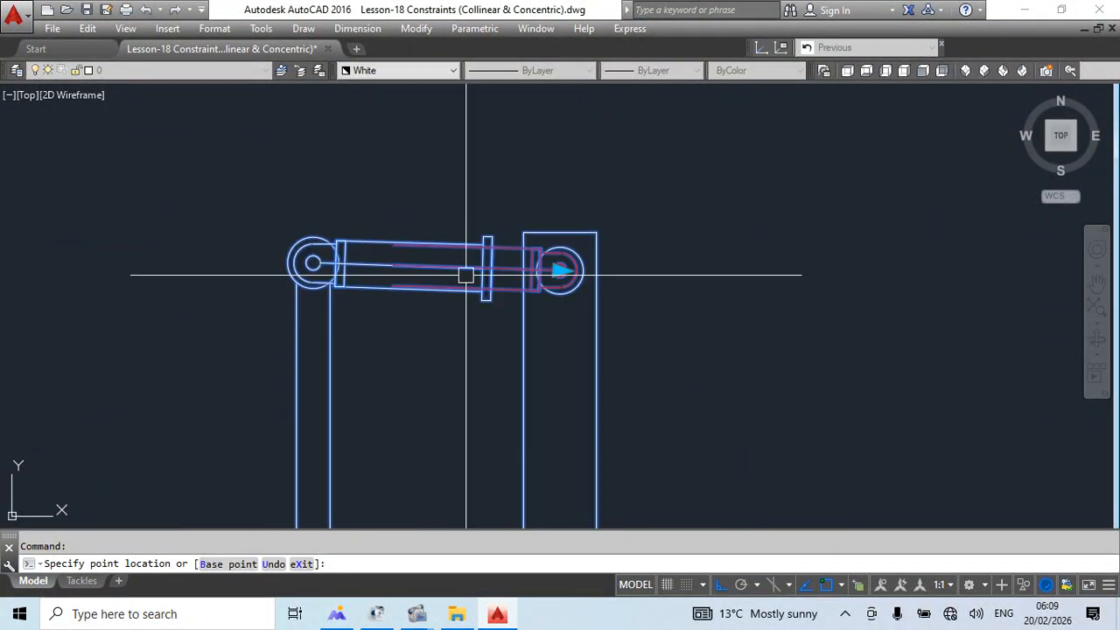
{"action": "key", "text": "Escape"}
Copy the fork linkage block horizontally so that a second instance stands beside the original, near the crane.
{"action": "scroll", "coordinate": [541, 264], "scroll_direction": "up", "scroll_amount": 2}
{"action": "middle_click_drag", "start_coordinate": [435, 322], "coordinate": [595, 353]}
{"action": "left_click", "coordinate": [683, 285]}
{"action": "scroll", "coordinate": [643, 306], "scroll_direction": "down", "scroll_amount": 4}
{"action": "type", "text": "co"}
{"action": "key", "text": "Return"}
{"action": "left_click", "coordinate": [572, 364]}
{"action": "scroll", "coordinate": [708, 261], "scroll_direction": "down", "scroll_amount": 5}
{"action": "left_click", "coordinate": [518, 294]}
{"action": "key", "text": "Escape"}
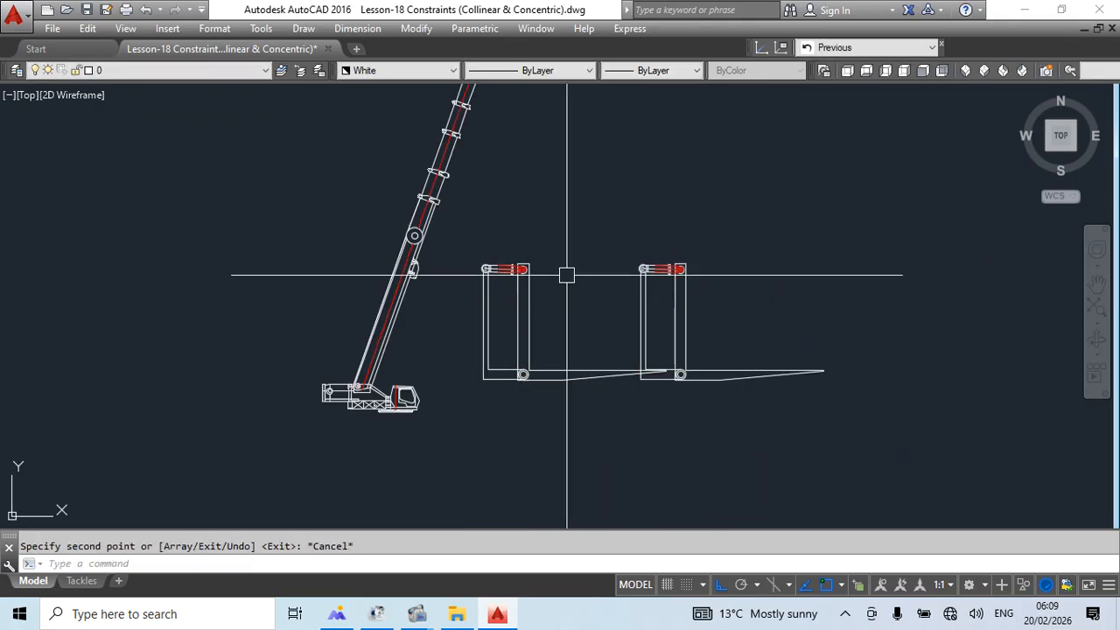
{"action": "left_click", "coordinate": [561, 296]}
{"action": "left_click", "coordinate": [518, 344]}
{"action": "type", "text": "co"}
{"action": "key", "text": "Return"}
{"action": "scroll", "coordinate": [495, 265], "scroll_direction": "up", "scroll_amount": 8}
{"action": "key", "text": "Escape"}
Explode the fork linkage block nearest the crane into separate parts.
{"action": "scroll", "coordinate": [730, 395], "scroll_direction": "down", "scroll_amount": 2}
{"action": "left_click", "coordinate": [773, 408]}
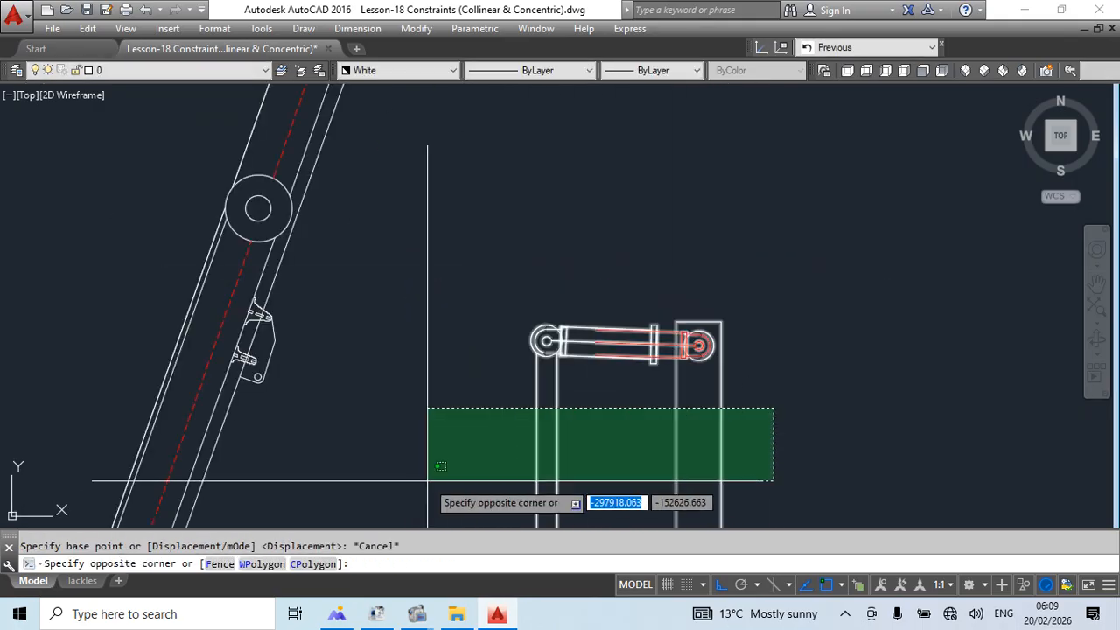
{"action": "left_click", "coordinate": [428, 480]}
{"action": "type", "text": "x"}
{"action": "scroll", "coordinate": [612, 360], "scroll_direction": "up", "scroll_amount": 4}
{"action": "middle_click_drag", "start_coordinate": [643, 396], "coordinate": [634, 391]}
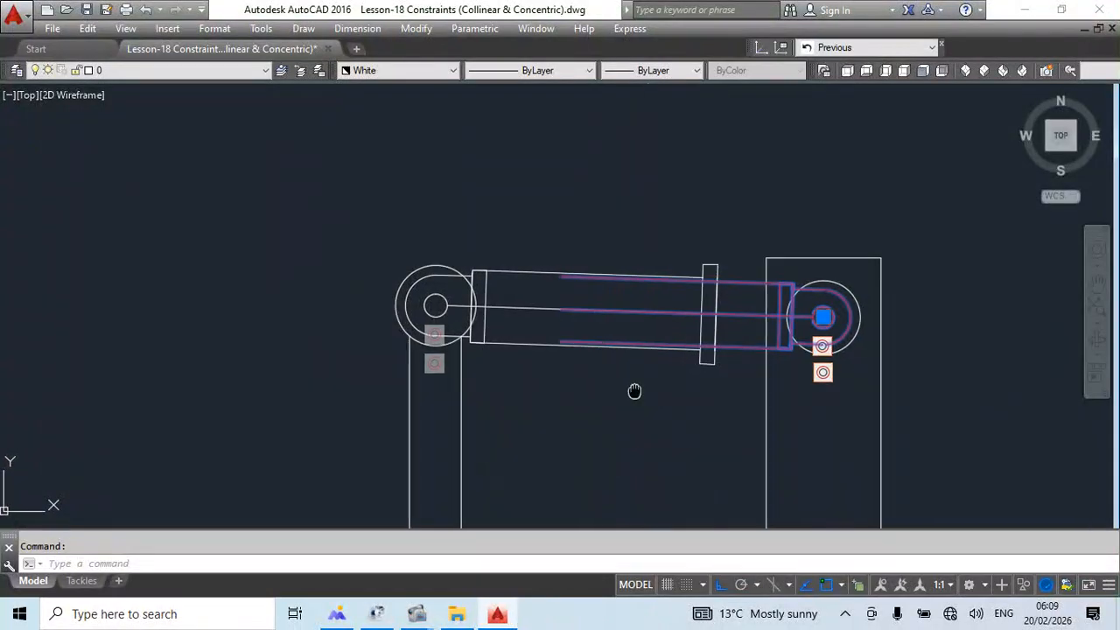
{"action": "scroll", "coordinate": [797, 315], "scroll_direction": "up", "scroll_amount": 2}
{"action": "type", "text": "m"}
{"action": "key", "text": "Escape"}
Delete the fork arm, pivot circles and mast frame of the exploded linkage, keeping only the cylinder and its red rod.
{"action": "left_click", "coordinate": [985, 359]}
{"action": "left_click", "coordinate": [925, 438]}
{"action": "key", "text": "Delete"}
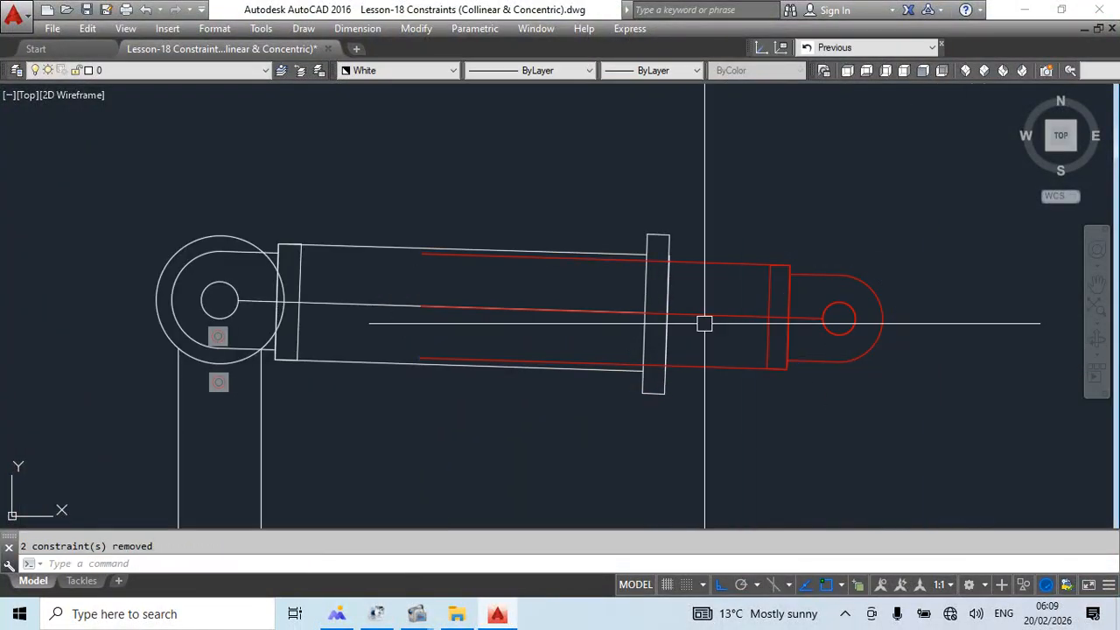
{"action": "scroll", "coordinate": [703, 319], "scroll_direction": "down", "scroll_amount": 6}
{"action": "left_click", "coordinate": [663, 375]}
{"action": "left_click", "coordinate": [480, 443]}
{"action": "key", "text": "Delete"}
{"action": "middle_click_drag", "start_coordinate": [645, 415], "coordinate": [630, 333]}
{"action": "scroll", "coordinate": [613, 251], "scroll_direction": "down", "scroll_amount": 4}
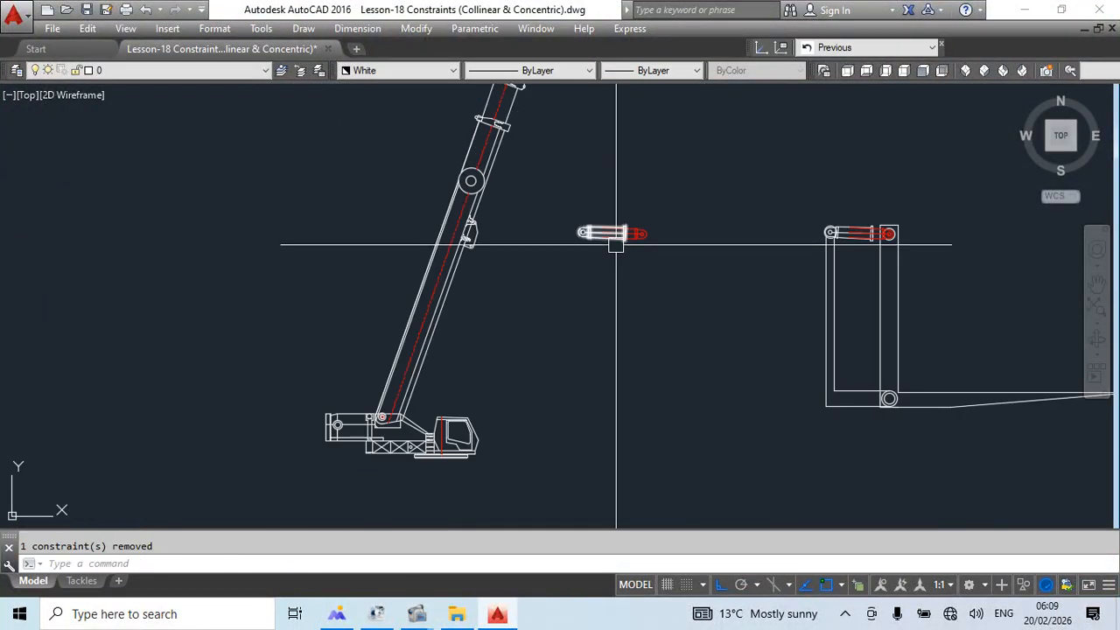
{"action": "scroll", "coordinate": [621, 244], "scroll_direction": "up", "scroll_amount": 6}
{"action": "left_click", "coordinate": [717, 203]}
{"action": "type", "text": "m"}
{"action": "scroll", "coordinate": [770, 342], "scroll_direction": "up", "scroll_amount": 4}
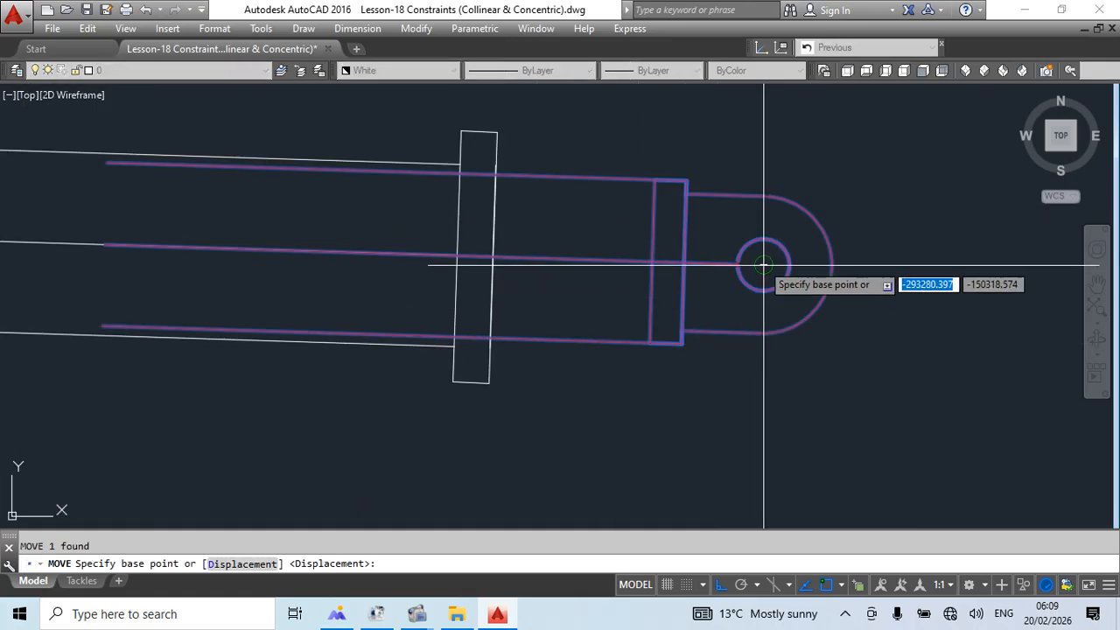
{"action": "left_click", "coordinate": [763, 264]}
{"action": "key", "text": "Escape"}
{"action": "key", "text": "Escape"}
Move the red rod about 400 mm along the cylinder axis into the barrel, bringing its collar up to the end flange.
{"action": "left_click", "coordinate": [644, 261]}
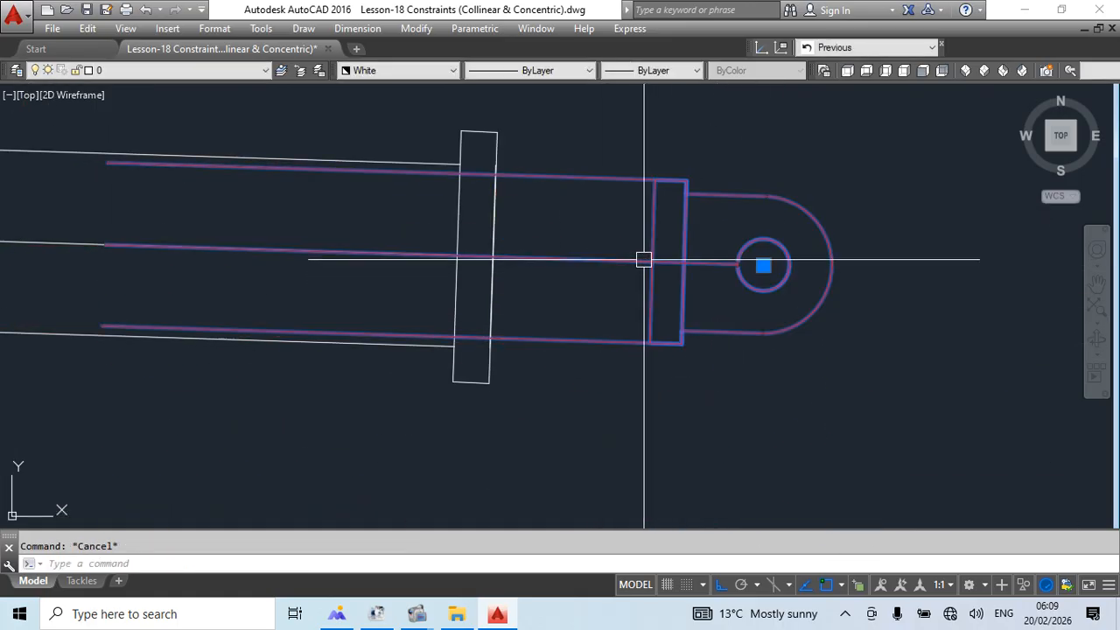
{"action": "middle_click_drag", "start_coordinate": [518, 319], "coordinate": [698, 391]}
{"action": "type", "text": "m"}
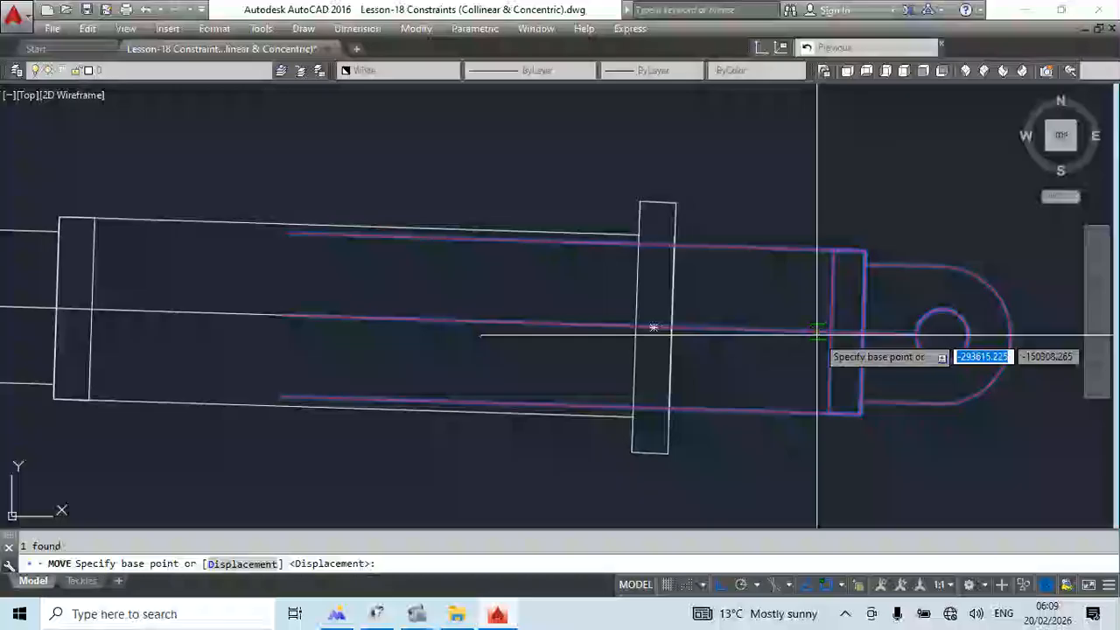
{"action": "left_click", "coordinate": [822, 332]}
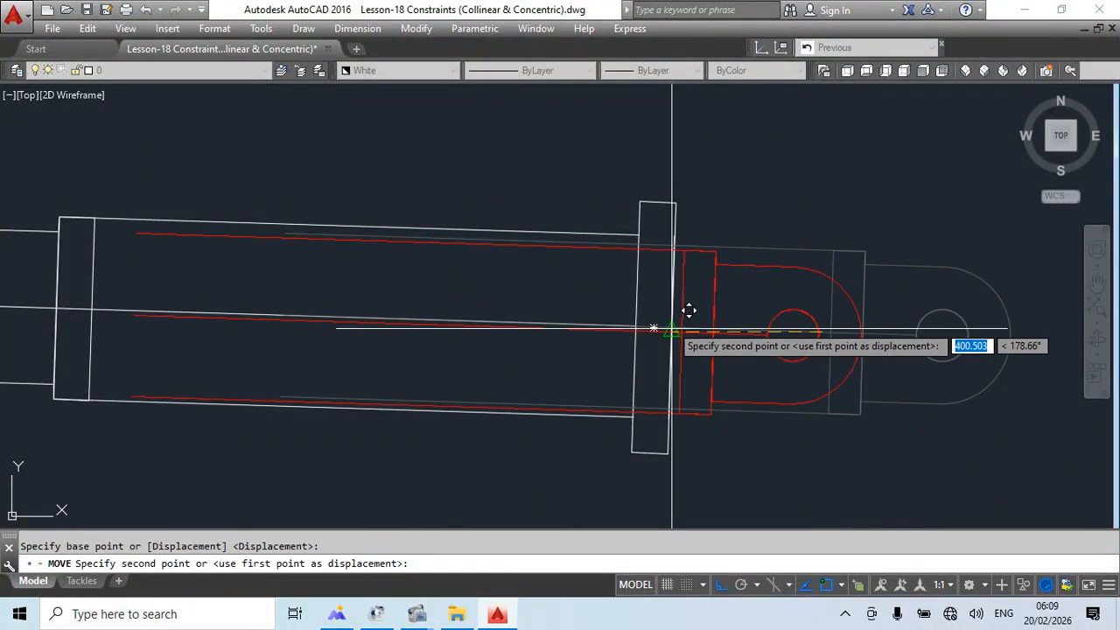
{"action": "left_click", "coordinate": [672, 327]}
{"action": "key", "text": "Escape"}
{"action": "scroll", "coordinate": [551, 277], "scroll_direction": "down", "scroll_amount": 2}
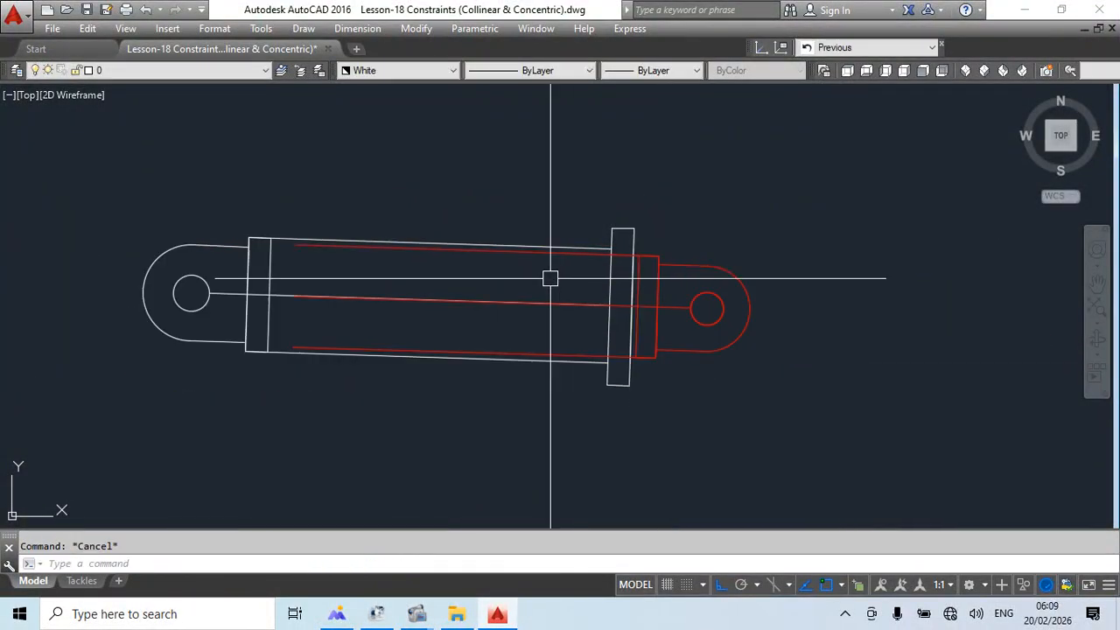
{"action": "middle_click_drag", "start_coordinate": [335, 364], "coordinate": [406, 431]}
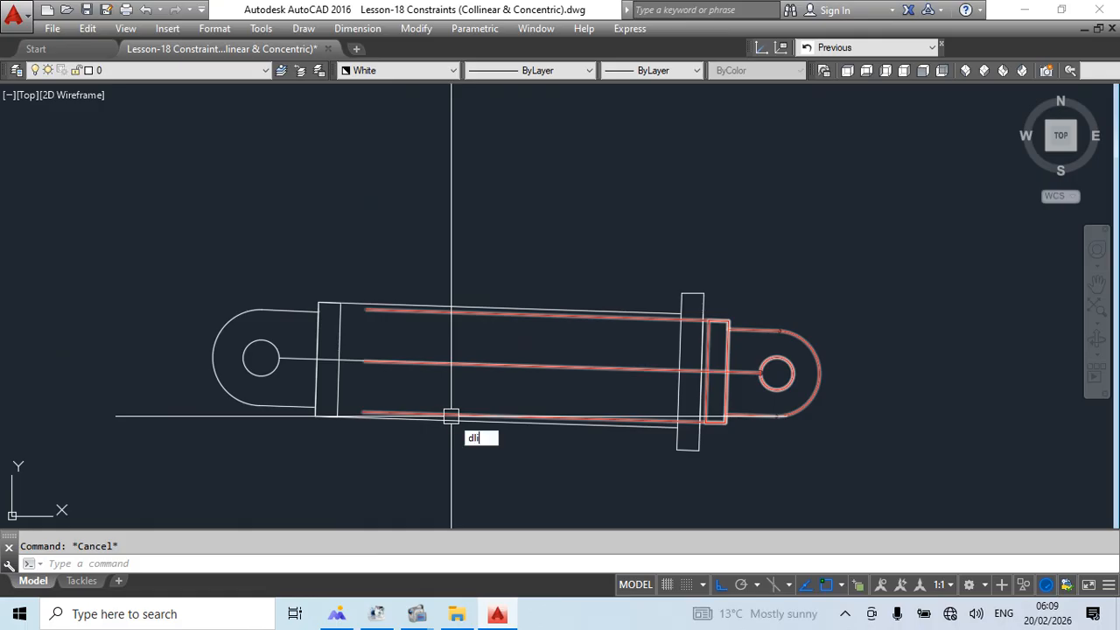
{"action": "key", "text": "Return"}
{"action": "left_click", "coordinate": [260, 357]}
{"action": "left_click", "coordinate": [777, 373]}
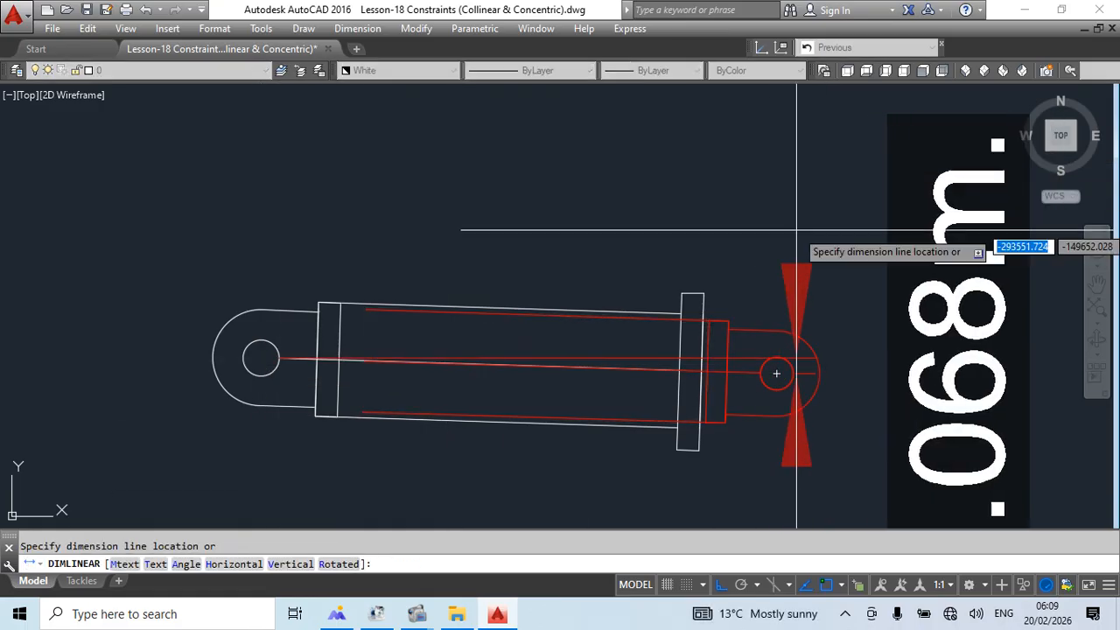
{"action": "key", "text": "Escape"}
Add an aligned dimension between the centres of the rod eye and the cylinder eye, placed above the cylinder.
{"action": "type", "text": "dal"}
{"action": "key", "text": "Return"}
{"action": "left_click", "coordinate": [776, 374]}
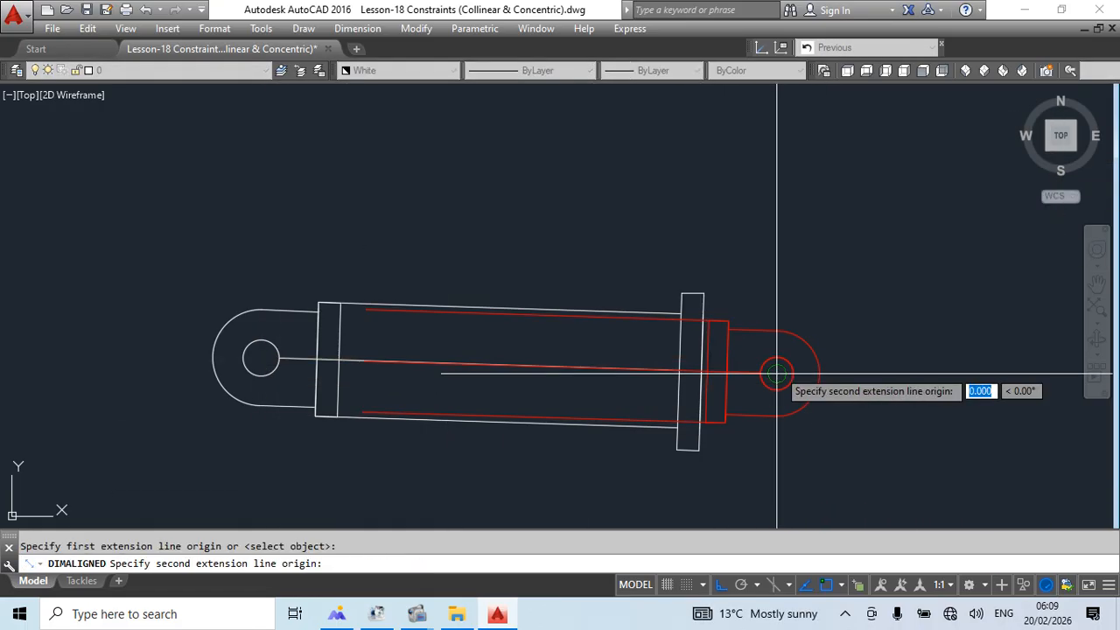
{"action": "left_click", "coordinate": [261, 357]}
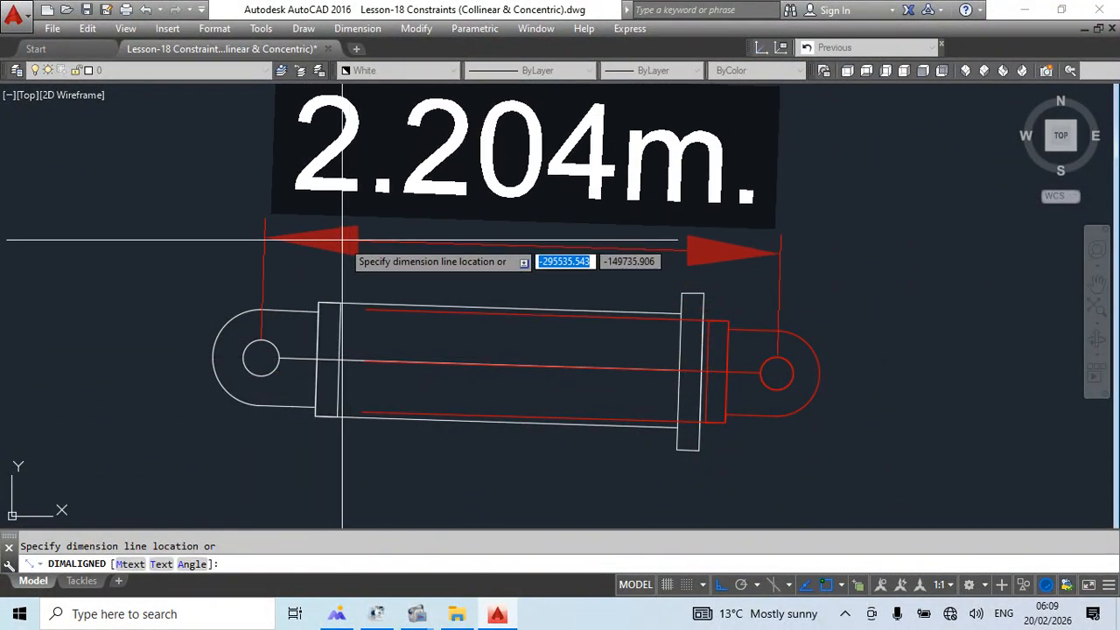
{"action": "scroll", "coordinate": [323, 201], "scroll_direction": "down", "scroll_amount": 2}
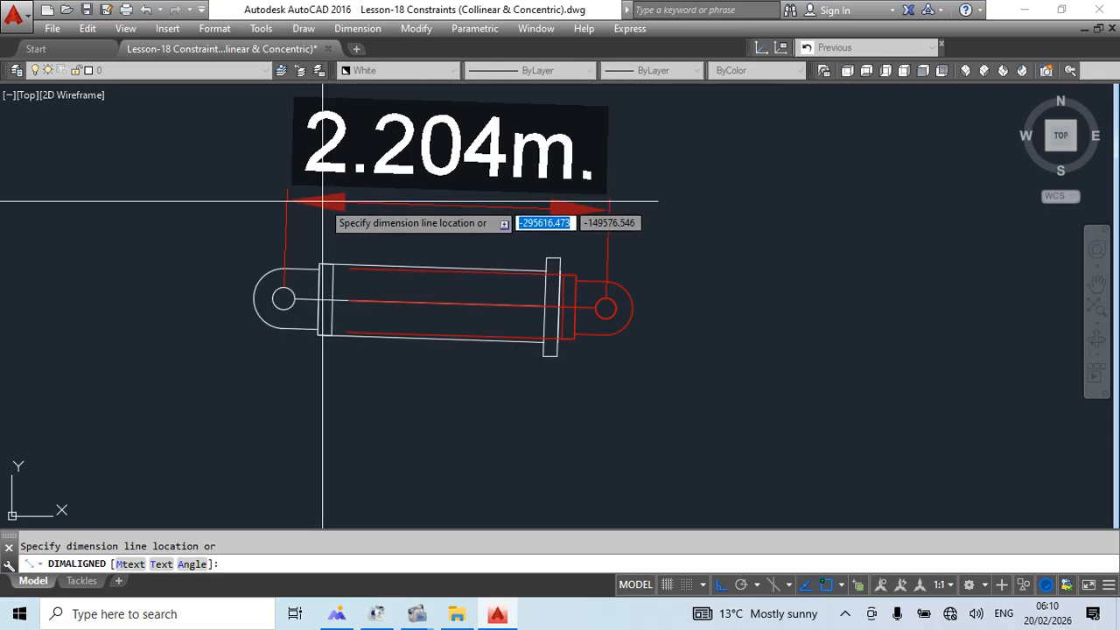
{"action": "left_click", "coordinate": [323, 201]}
{"action": "key", "text": "Escape"}
Move the exploded cylinder's red rod about 1290 mm horizontally out of the barrel, leaving its inner end at the end flange.
{"action": "left_click", "coordinate": [630, 313]}
{"action": "middle_click_drag", "start_coordinate": [630, 313], "coordinate": [607, 313]}
{"action": "type", "text": "m"}
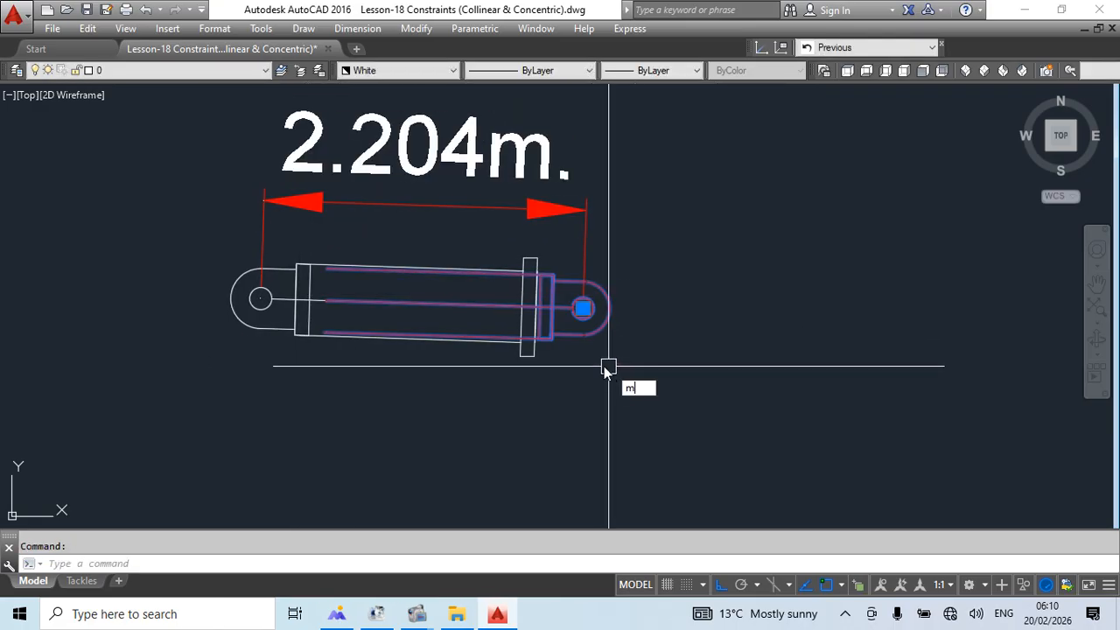
{"action": "key", "text": "Return"}
{"action": "left_click", "coordinate": [478, 376]}
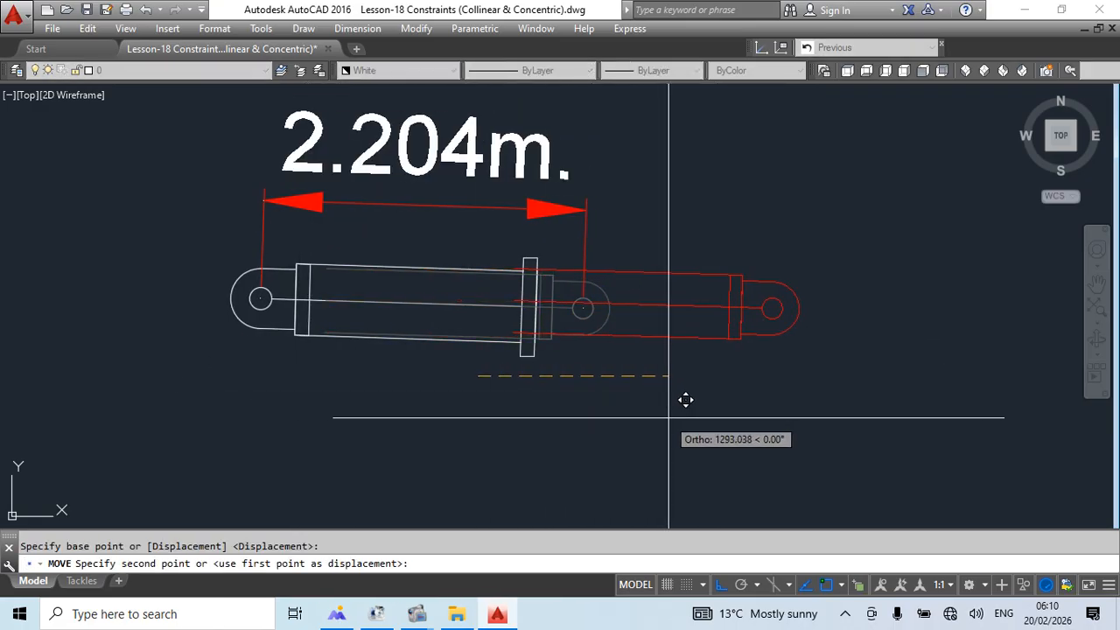
{"action": "left_click", "coordinate": [668, 417]}
{"action": "scroll", "coordinate": [531, 302], "scroll_direction": "up", "scroll_amount": 4}
{"action": "left_click", "coordinate": [531, 302]}
{"action": "type", "text": "m"}
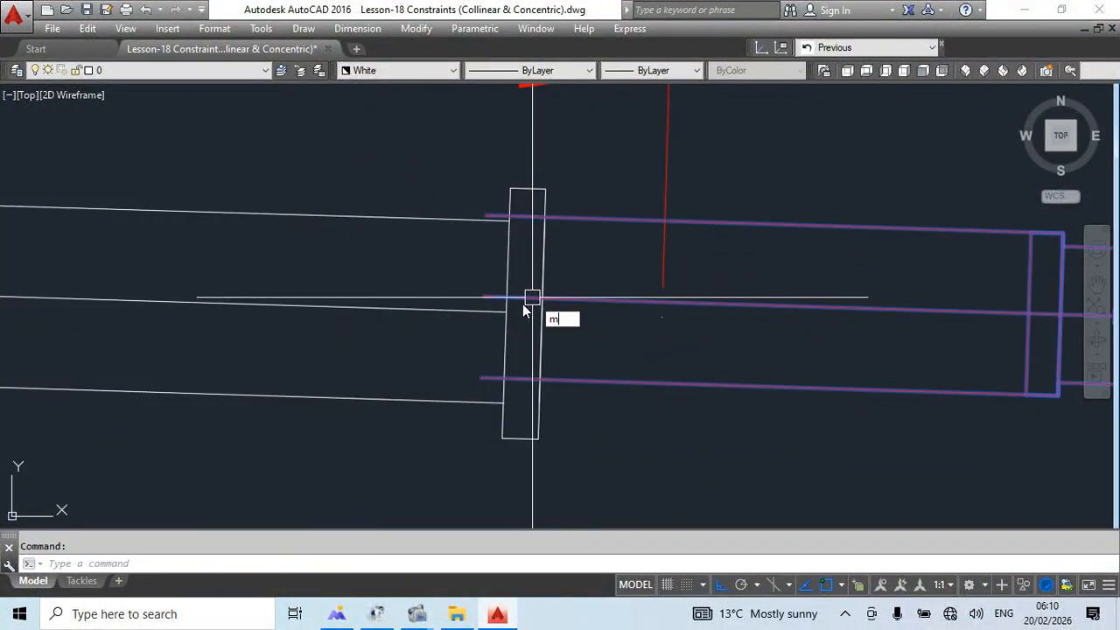
{"action": "key", "text": "Return"}
{"action": "left_click", "coordinate": [484, 298]}
{"action": "scroll", "coordinate": [608, 389], "scroll_direction": "down", "scroll_amount": 5}
{"action": "key", "text": "Escape"}
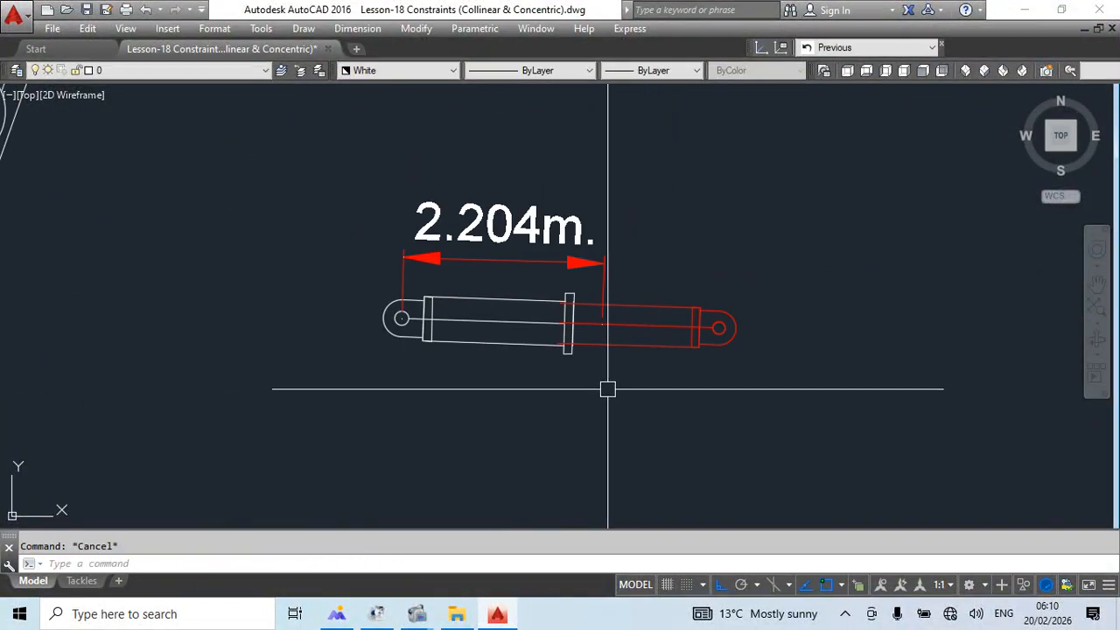
Stretch the aligned dimension's free end to the centre of the extended rod's eye.
{"action": "left_click", "coordinate": [599, 311]}
{"action": "left_click", "coordinate": [603, 320]}
{"action": "scroll", "coordinate": [715, 330], "scroll_direction": "up", "scroll_amount": 4}
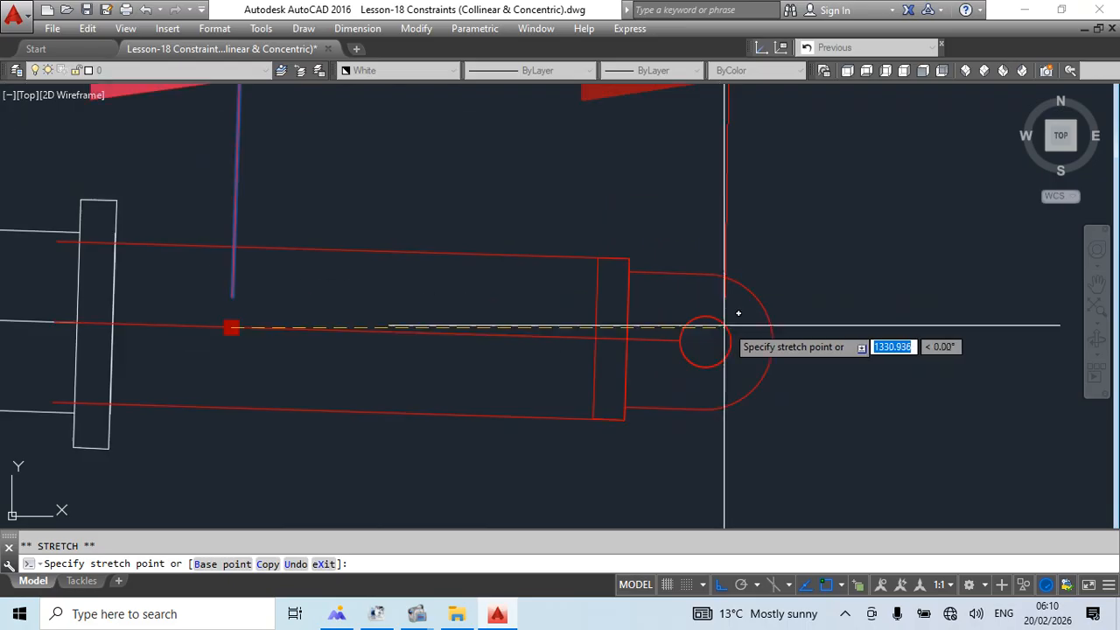
{"action": "scroll", "coordinate": [716, 329], "scroll_direction": "down", "scroll_amount": 5}
{"action": "key", "text": "Escape"}
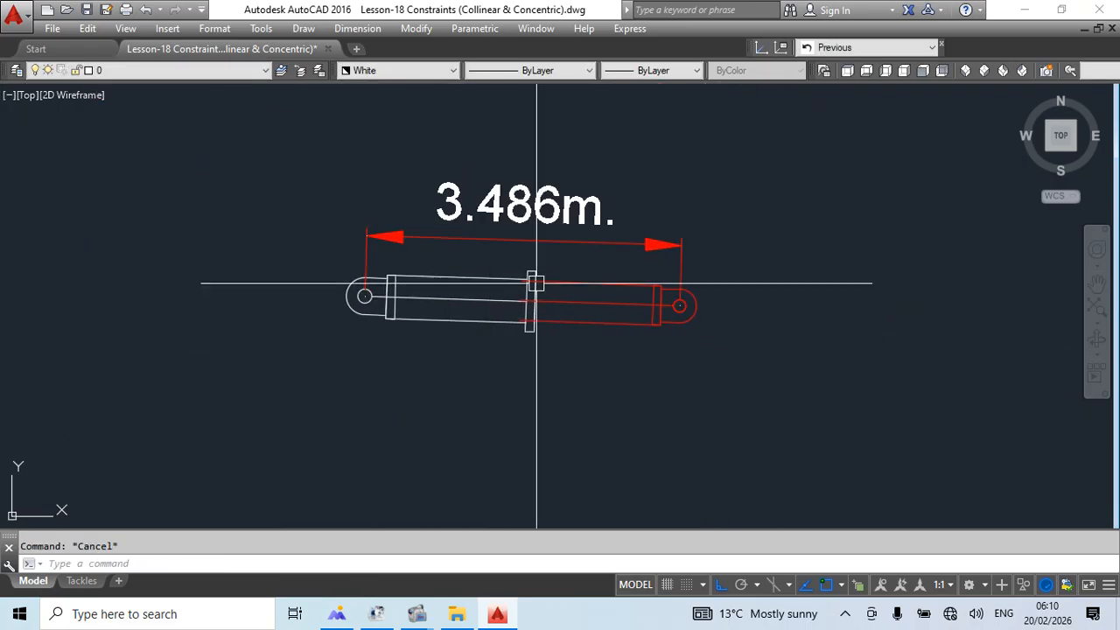
Open the fork linkage block CCC in the Block Editor.
{"action": "scroll", "coordinate": [612, 288], "scroll_direction": "down", "scroll_amount": 5}
{"action": "scroll", "coordinate": [610, 230], "scroll_direction": "up", "scroll_amount": 5}
{"action": "double_click", "coordinate": [604, 258]}
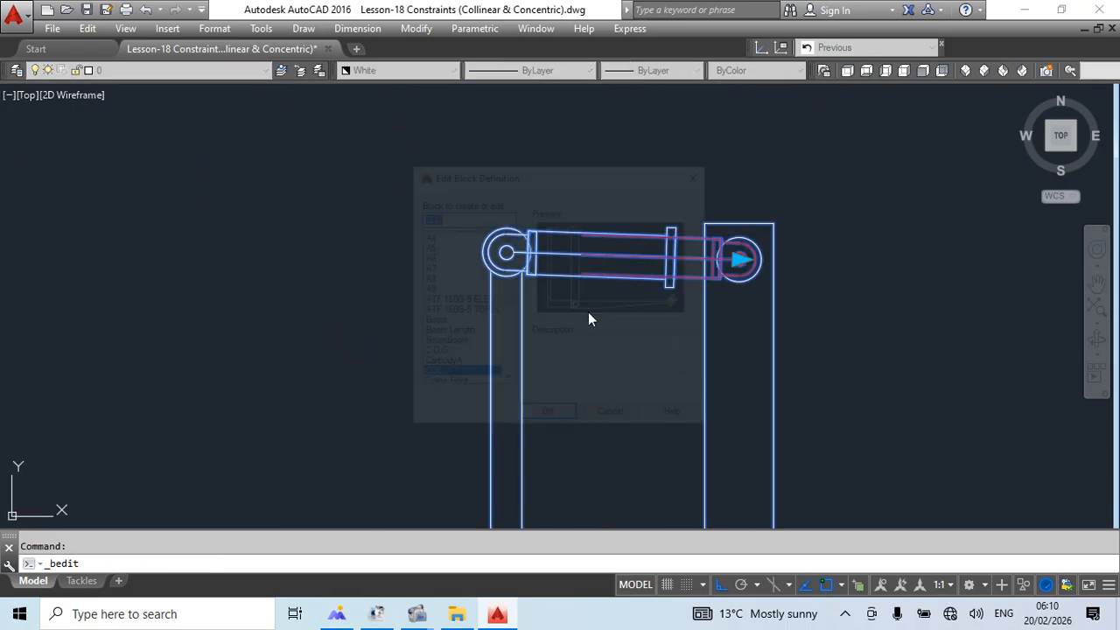
{"action": "left_click", "coordinate": [549, 417]}
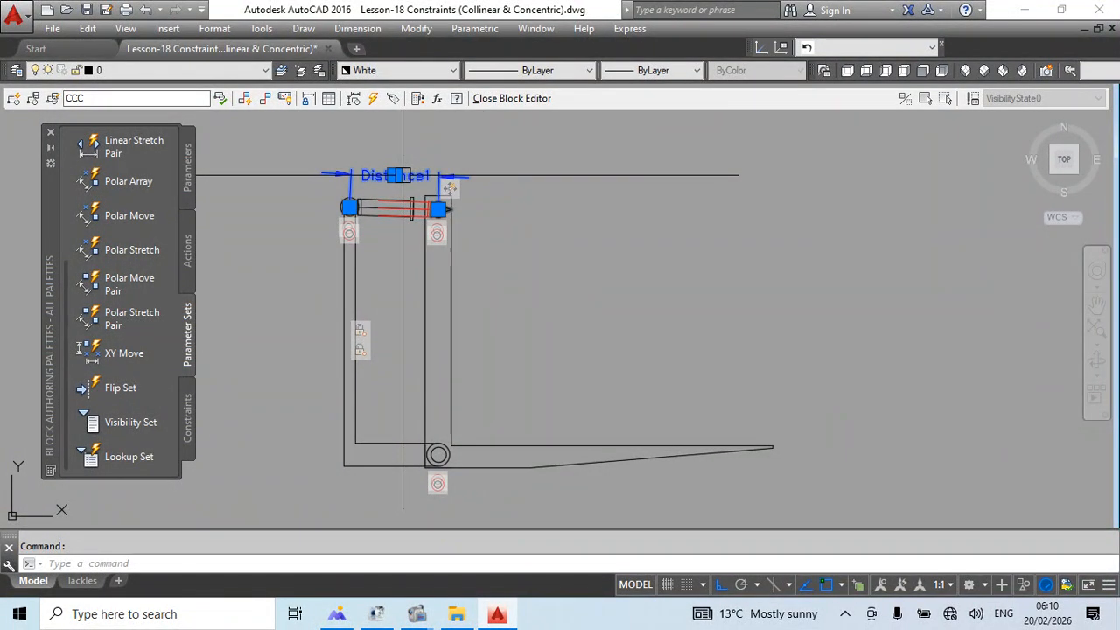
Replace the Distance1 parameter's value list with 2200, 2400, 2600, 2800, 3000 and 3200.
{"action": "double_click", "coordinate": [403, 175]}
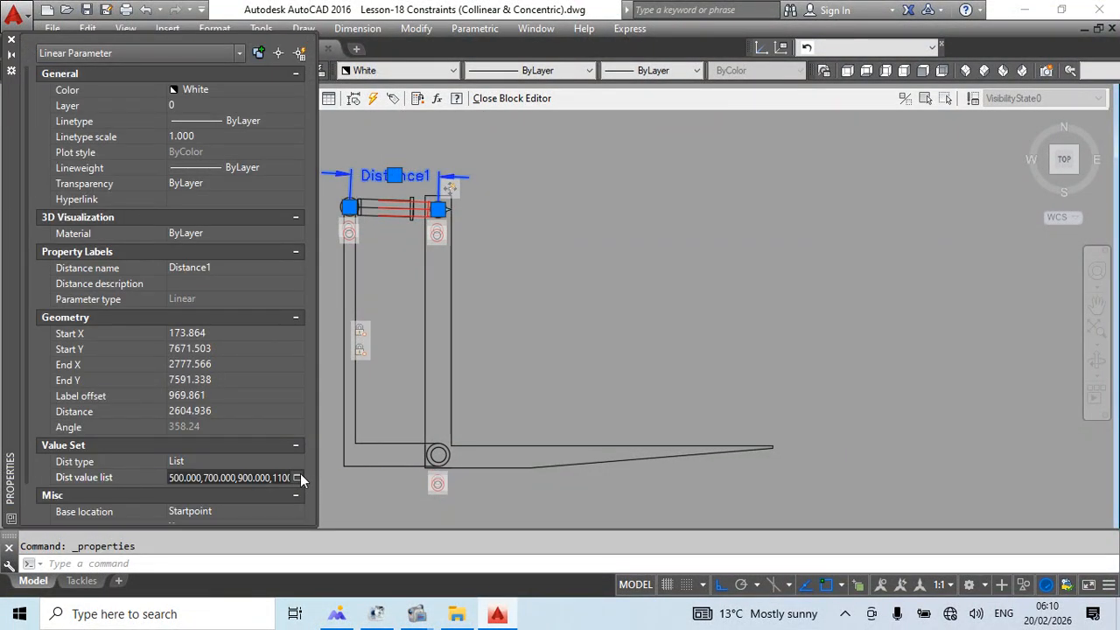
{"action": "left_click", "coordinate": [296, 478]}
{"action": "left_click_drag", "start_coordinate": [146, 405], "coordinate": [91, 329]}
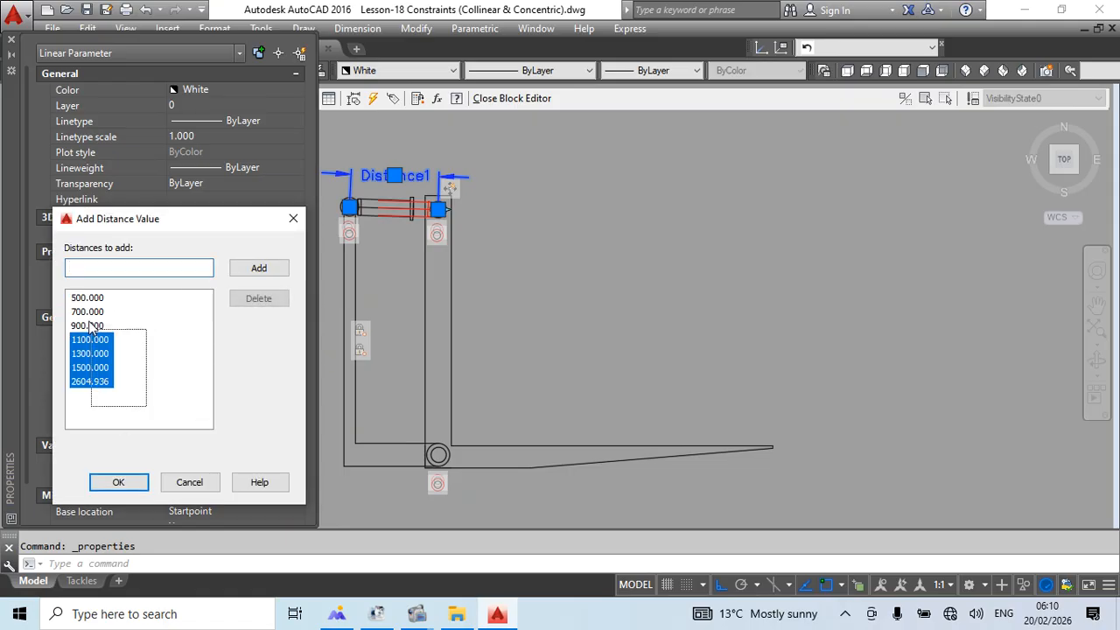
{"action": "right_click", "coordinate": [99, 311]}
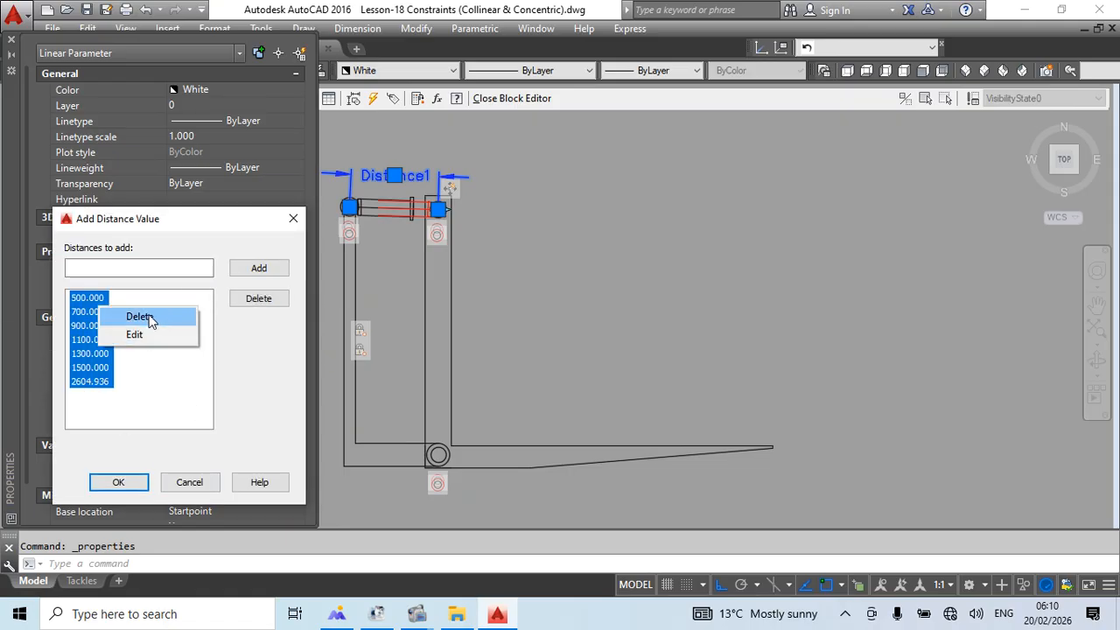
{"action": "left_click", "coordinate": [139, 316]}
{"action": "left_click", "coordinate": [106, 272]}
{"action": "type", "text": "2200"}
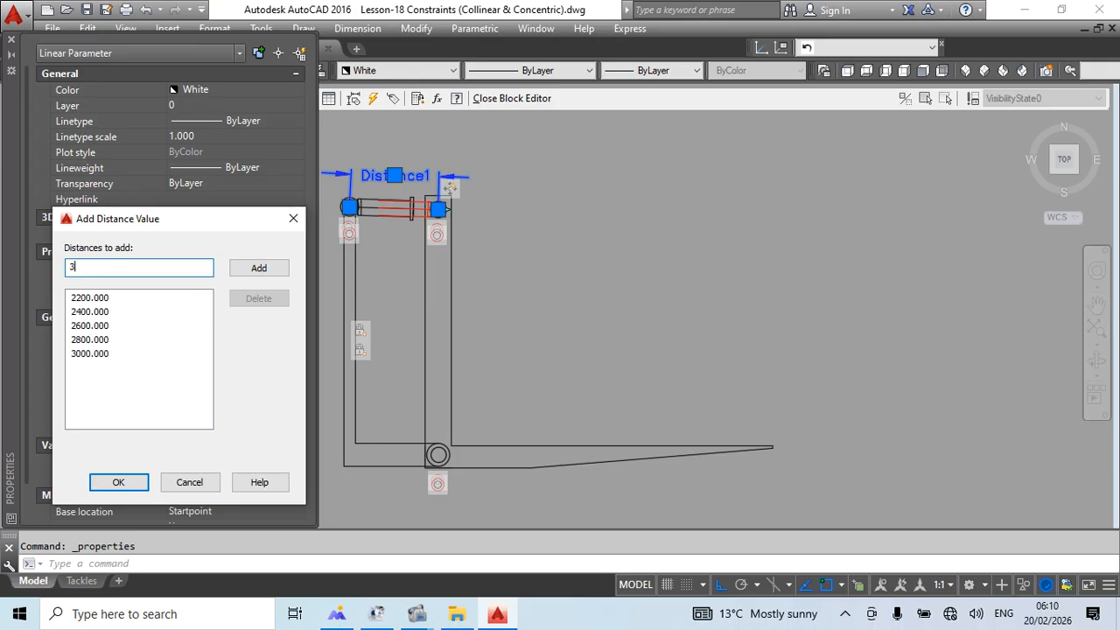
{"action": "left_click", "coordinate": [117, 484]}
Leave the Block Editor with the changes to CCC kept, and close the object properties.
{"action": "type", "text": "bc"}
{"action": "key", "text": "Return"}
{"action": "key", "text": "Return"}
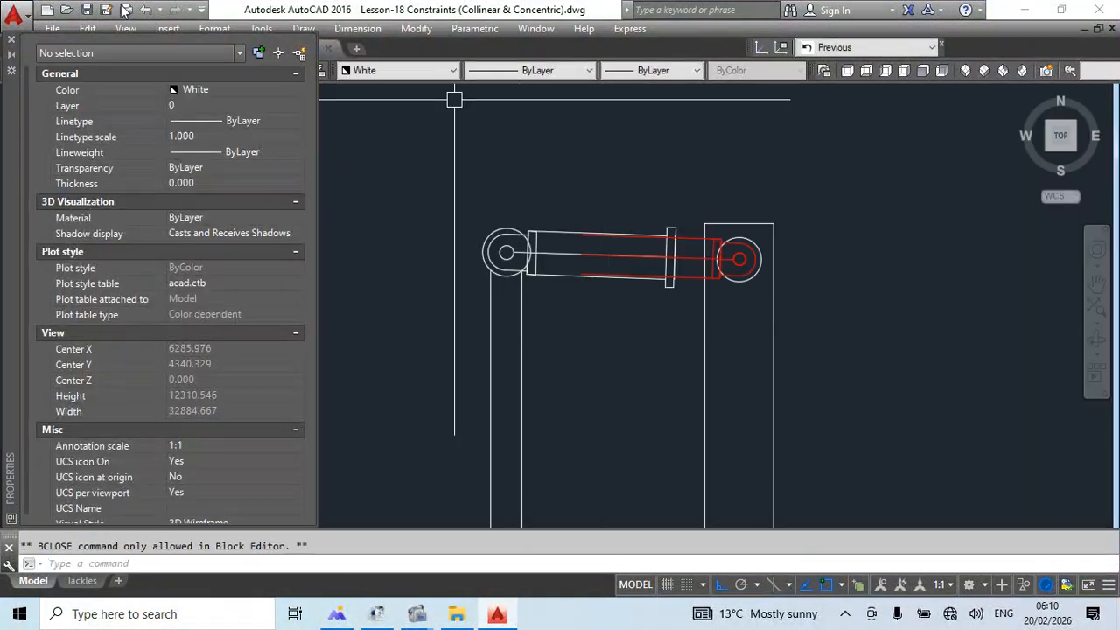
{"action": "left_click", "coordinate": [11, 40]}
Extend the fork linkage block's cylinder rod to the 3200 distance and examine the tilted fork arm.
{"action": "scroll", "coordinate": [464, 168], "scroll_direction": "down", "scroll_amount": 3}
{"action": "left_click", "coordinate": [519, 211]}
{"action": "scroll", "coordinate": [518, 175], "scroll_direction": "up", "scroll_amount": 3}
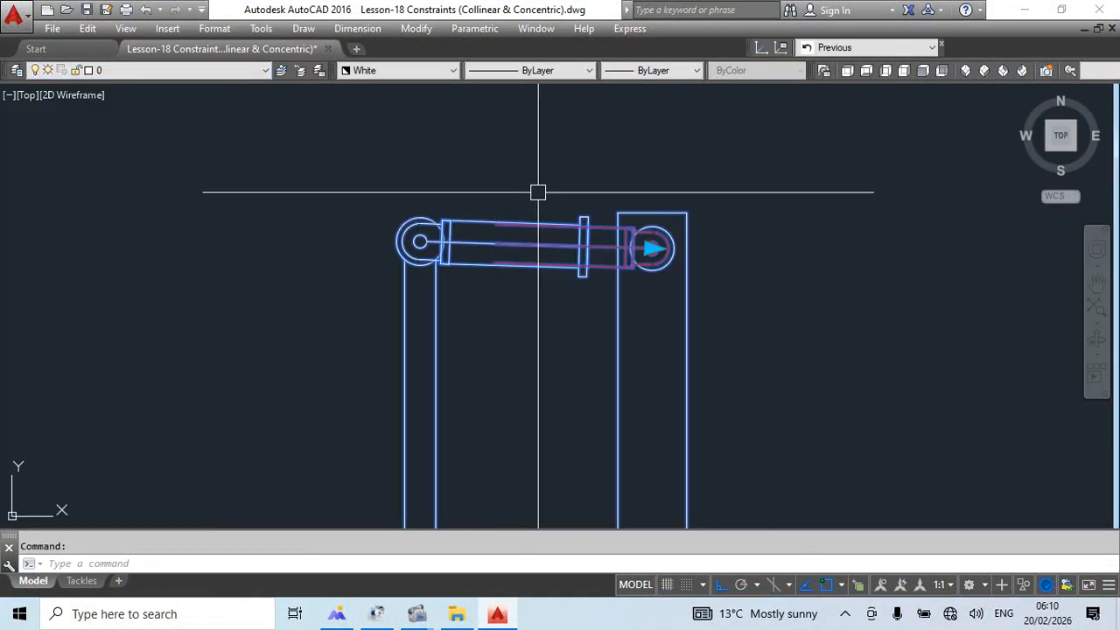
{"action": "left_click", "coordinate": [652, 249]}
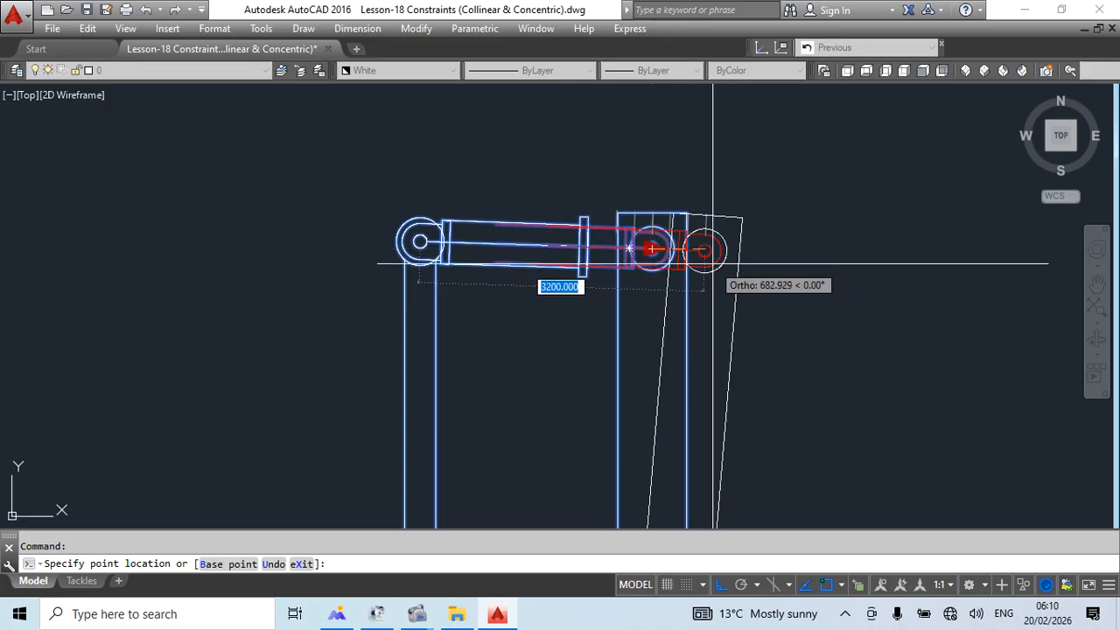
{"action": "left_click", "coordinate": [707, 249]}
{"action": "scroll", "coordinate": [607, 246], "scroll_direction": "up", "scroll_amount": 4}
{"action": "scroll", "coordinate": [560, 288], "scroll_direction": "down", "scroll_amount": 4}
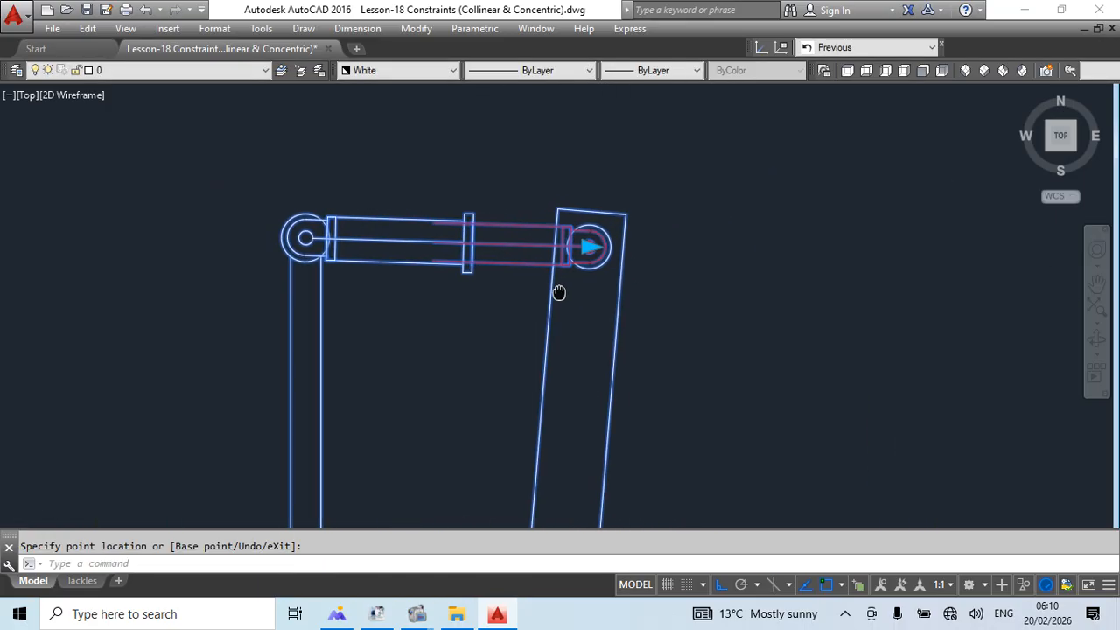
{"action": "scroll", "coordinate": [596, 257], "scroll_direction": "up", "scroll_amount": 4}
{"action": "scroll", "coordinate": [600, 233], "scroll_direction": "down", "scroll_amount": 2}
Retract the fork linkage block's rod to the 2200 distance and examine the rod inside the barrel.
{"action": "left_click", "coordinate": [598, 231]}
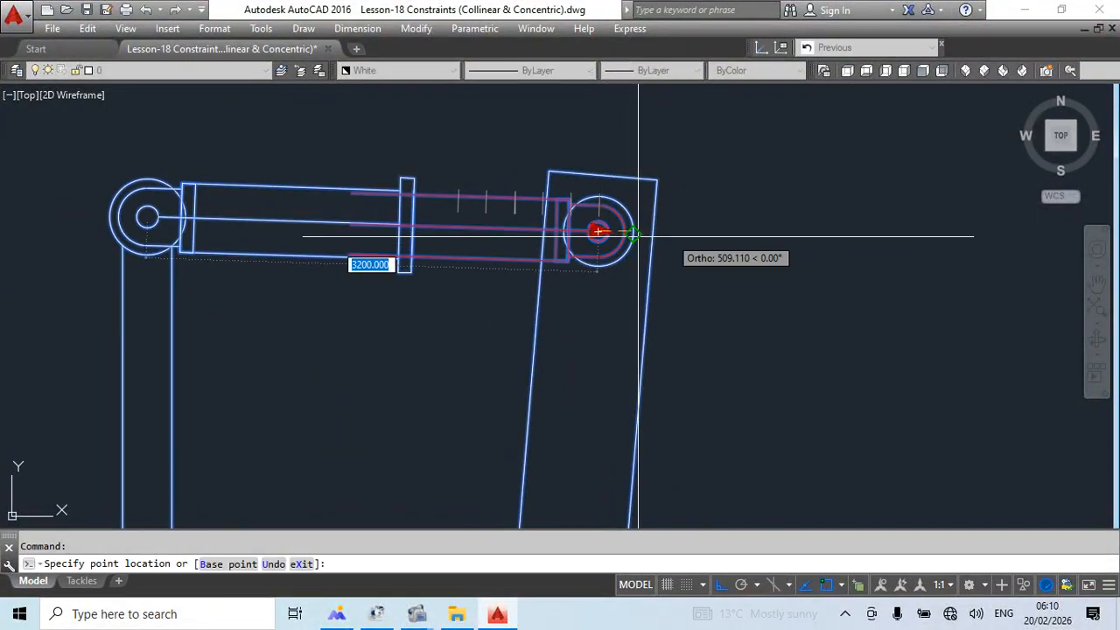
{"action": "left_click", "coordinate": [462, 242]}
{"action": "key", "text": "Escape"}
{"action": "scroll", "coordinate": [375, 215], "scroll_direction": "up", "scroll_amount": 4}
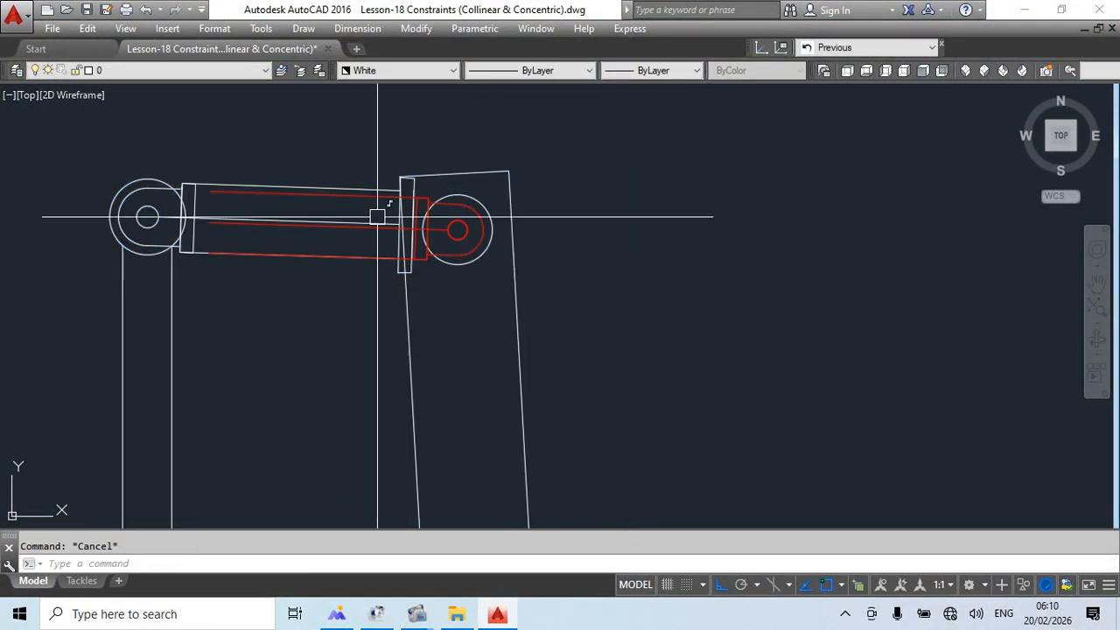
{"action": "scroll", "coordinate": [432, 200], "scroll_direction": "up", "scroll_amount": 4}
{"action": "scroll", "coordinate": [428, 222], "scroll_direction": "down", "scroll_amount": 8}
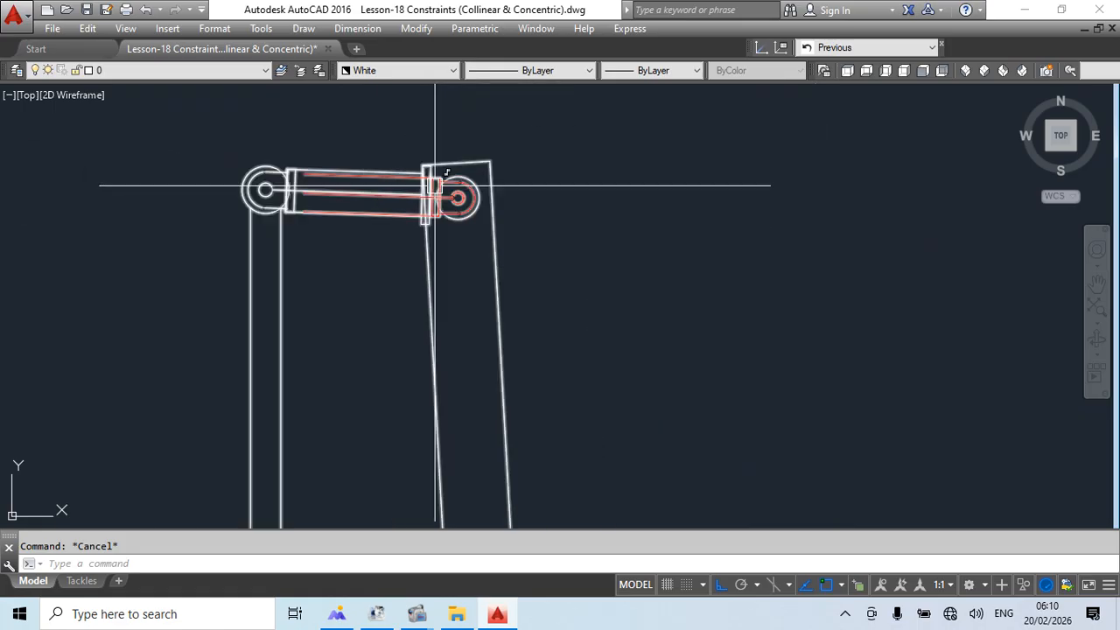
Extend the fork linkage block's rod back to the 3200 distance and deselect the block.
{"action": "scroll", "coordinate": [490, 172], "scroll_direction": "down", "scroll_amount": 6}
{"action": "left_click", "coordinate": [492, 187]}
{"action": "left_click", "coordinate": [482, 175]}
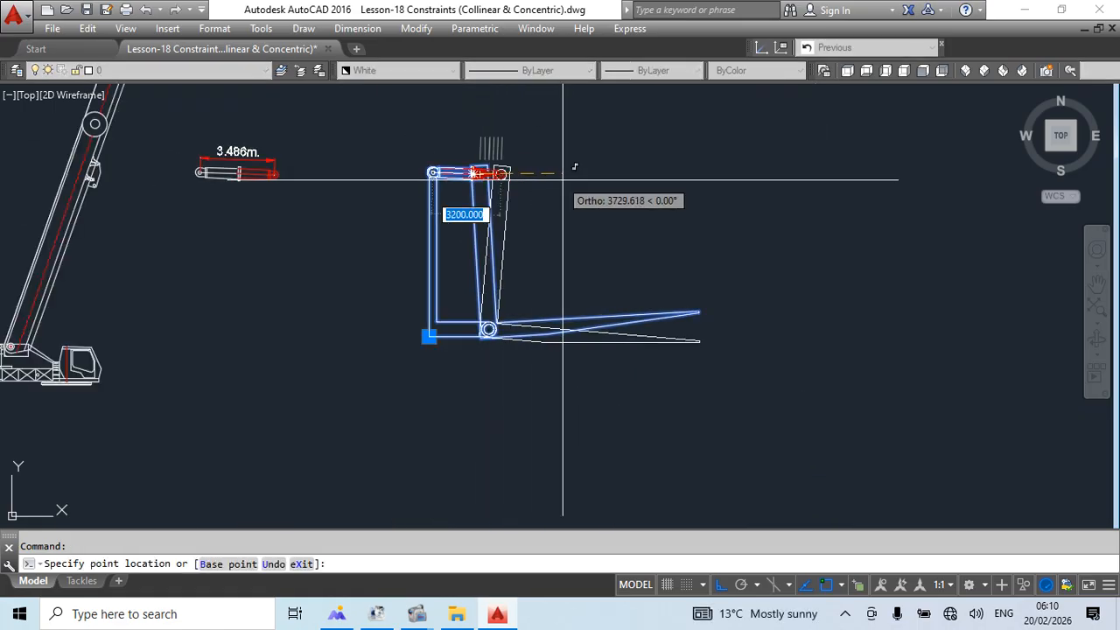
{"action": "left_click", "coordinate": [562, 179]}
{"action": "left_click", "coordinate": [501, 174]}
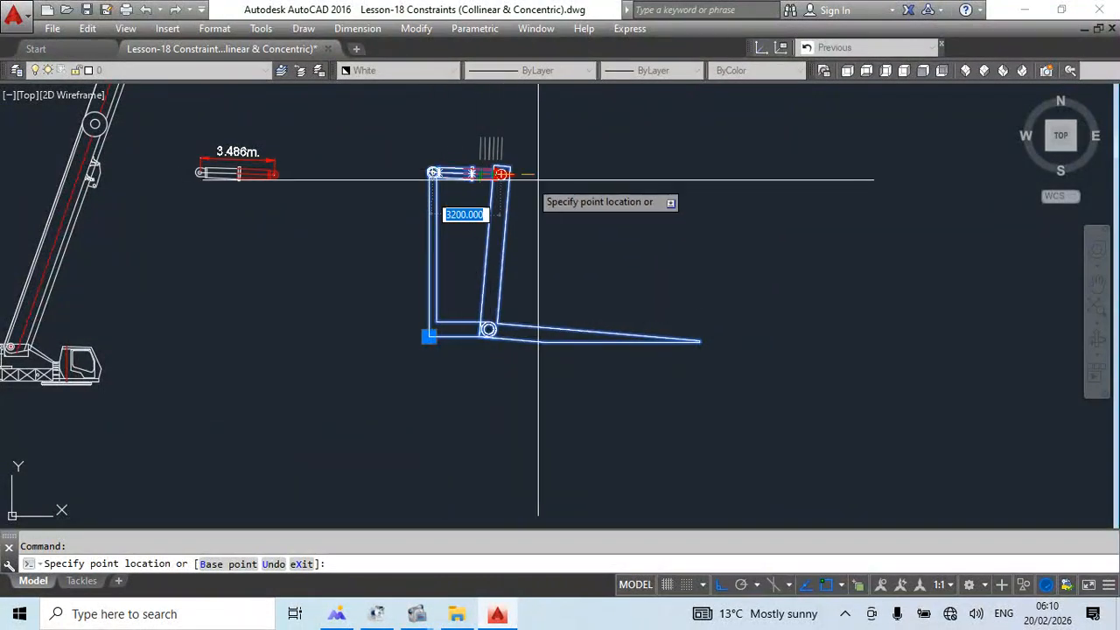
{"action": "scroll", "coordinate": [486, 175], "scroll_direction": "up", "scroll_amount": 4}
{"action": "key", "text": "Escape"}
Draw a long, thin horizontal rectangle in the empty area below the fork linkage.
{"action": "scroll", "coordinate": [408, 216], "scroll_direction": "down", "scroll_amount": 4}
{"action": "scroll", "coordinate": [446, 283], "scroll_direction": "down", "scroll_amount": 4}
{"action": "scroll", "coordinate": [446, 283], "scroll_direction": "up", "scroll_amount": 2}
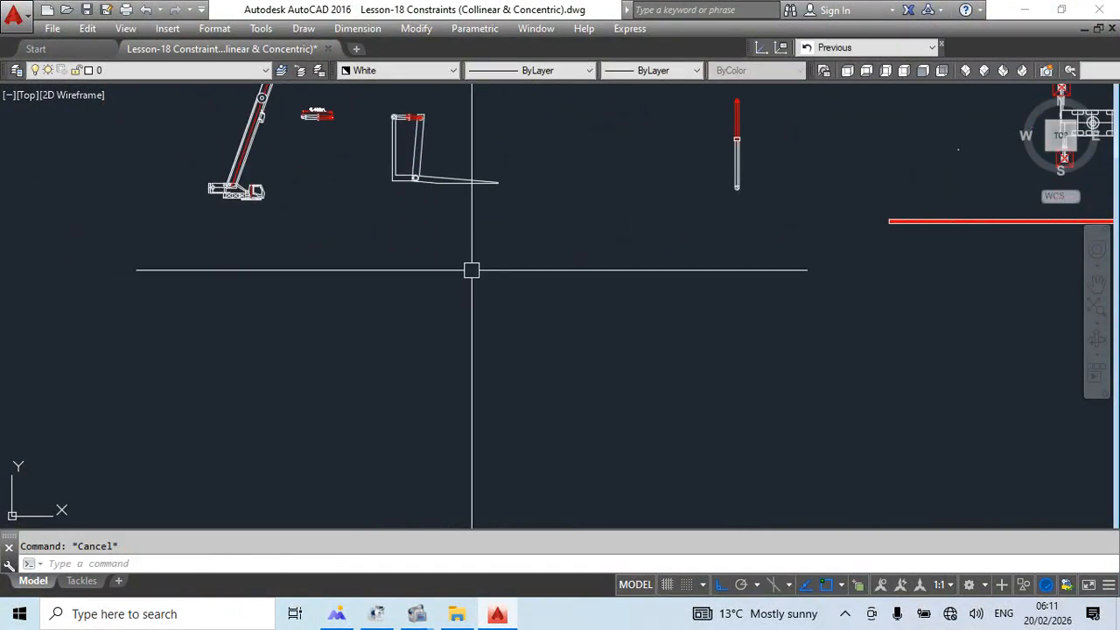
{"action": "type", "text": "rec"}
{"action": "key", "text": "Return"}
{"action": "left_click", "coordinate": [318, 286]}
{"action": "left_click", "coordinate": [500, 297]}
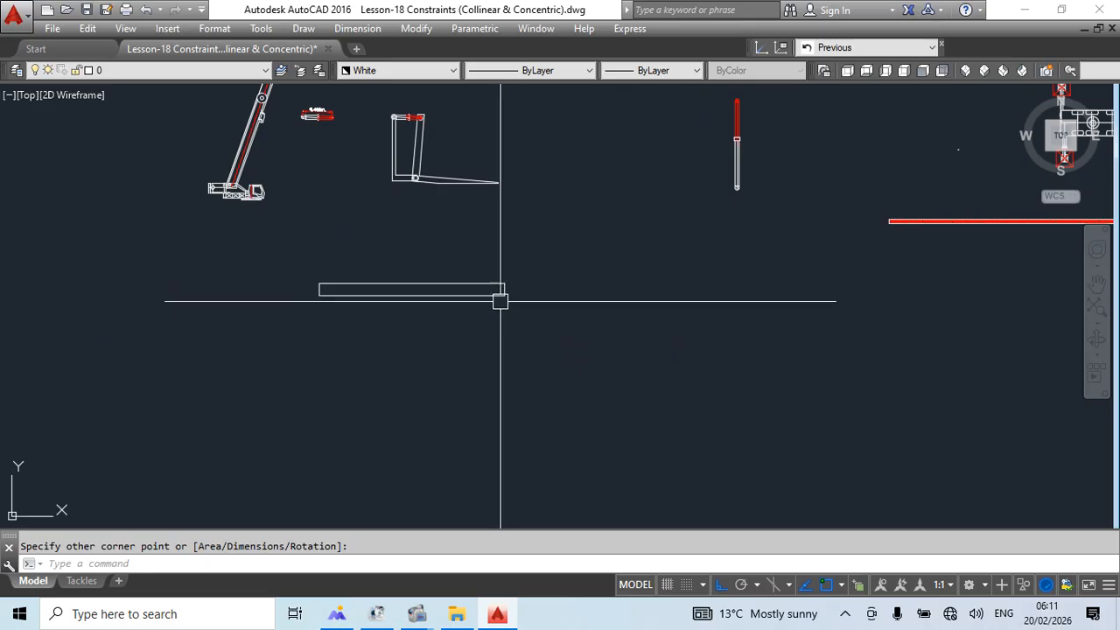
Draw a wheel circle centred on the long rectangle's lower edge, near its left end.
{"action": "scroll", "coordinate": [348, 313], "scroll_direction": "up", "scroll_amount": 6}
{"action": "type", "text": "c"}
{"action": "key", "text": "Return"}
{"action": "left_click", "coordinate": [324, 246]}
{"action": "left_click", "coordinate": [344, 246]}
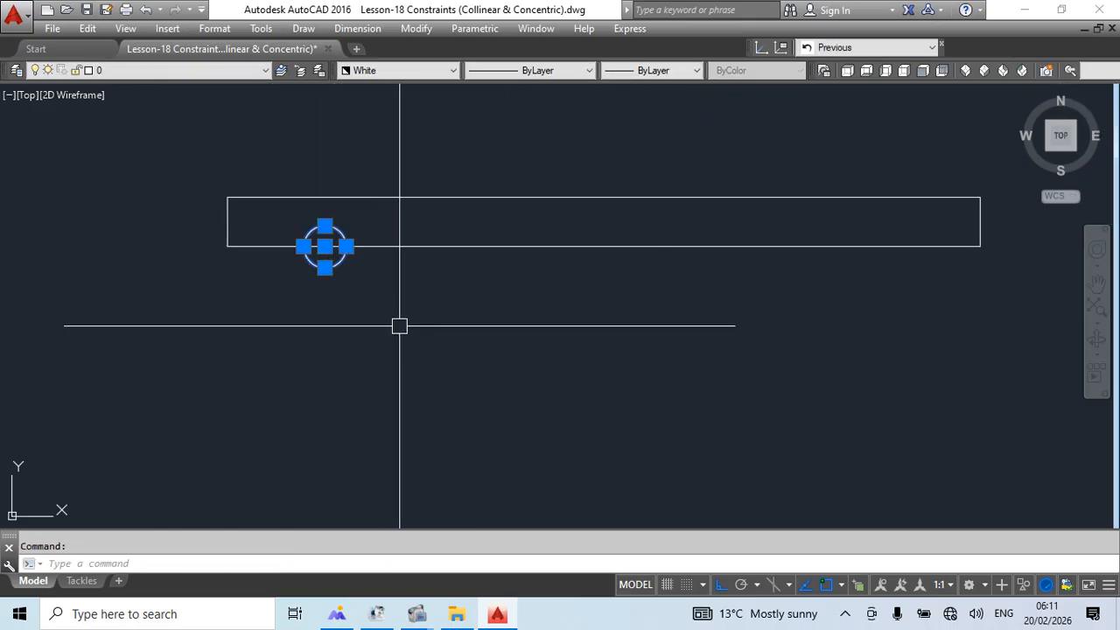
Copy the wheel circle eight times along the rectangle's lower edge, up to its right end.
{"action": "key", "text": "Return"}
{"action": "scroll", "coordinate": [356, 306], "scroll_direction": "down", "scroll_amount": 2}
{"action": "left_click", "coordinate": [336, 336]}
{"action": "left_click", "coordinate": [381, 366]}
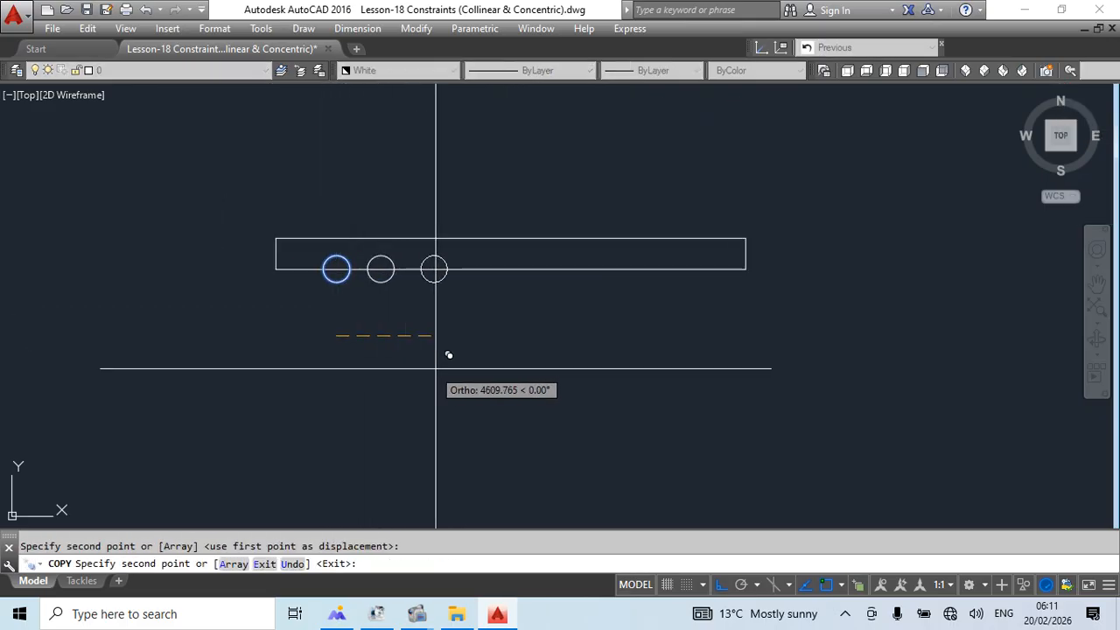
{"action": "left_click", "coordinate": [441, 369]}
{"action": "left_click", "coordinate": [481, 372]}
{"action": "left_click", "coordinate": [513, 375]}
{"action": "left_click", "coordinate": [555, 376]}
{"action": "left_click", "coordinate": [633, 381]}
{"action": "left_click", "coordinate": [676, 383]}
{"action": "left_click", "coordinate": [736, 382]}
{"action": "key", "text": "Escape"}
{"action": "middle_click_drag", "start_coordinate": [758, 406], "coordinate": [655, 417]}
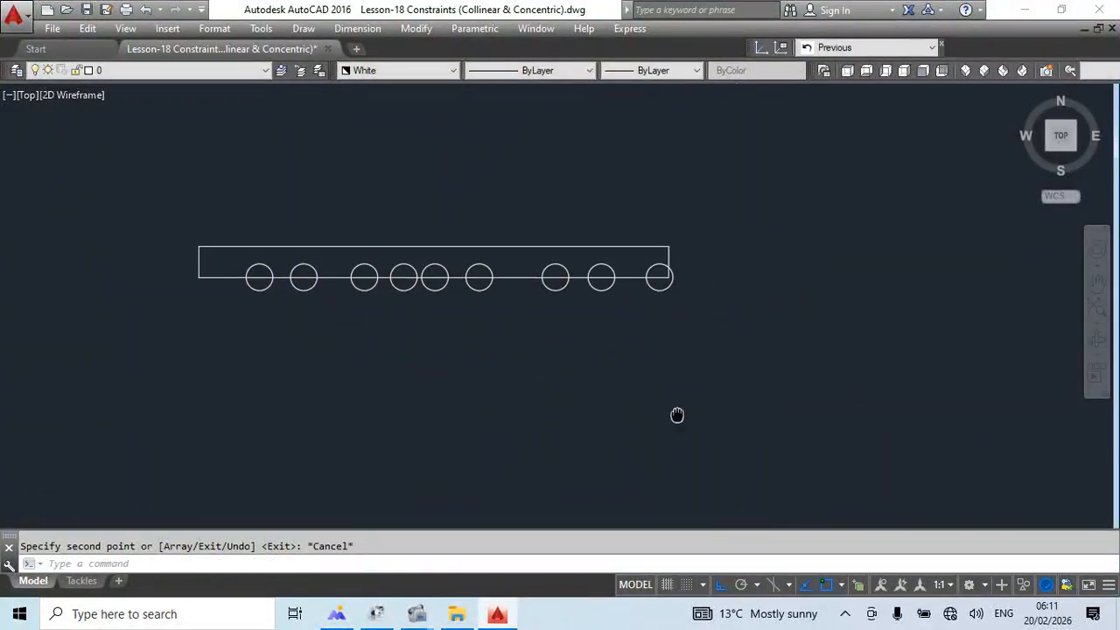
Draw a shorter rectangle extending right from the long rectangle's upper right corner, with nearly the same height.
{"action": "type", "text": "rec"}
{"action": "key", "text": "Return"}
{"action": "scroll", "coordinate": [637, 242], "scroll_direction": "up", "scroll_amount": 3}
{"action": "left_click", "coordinate": [650, 268]}
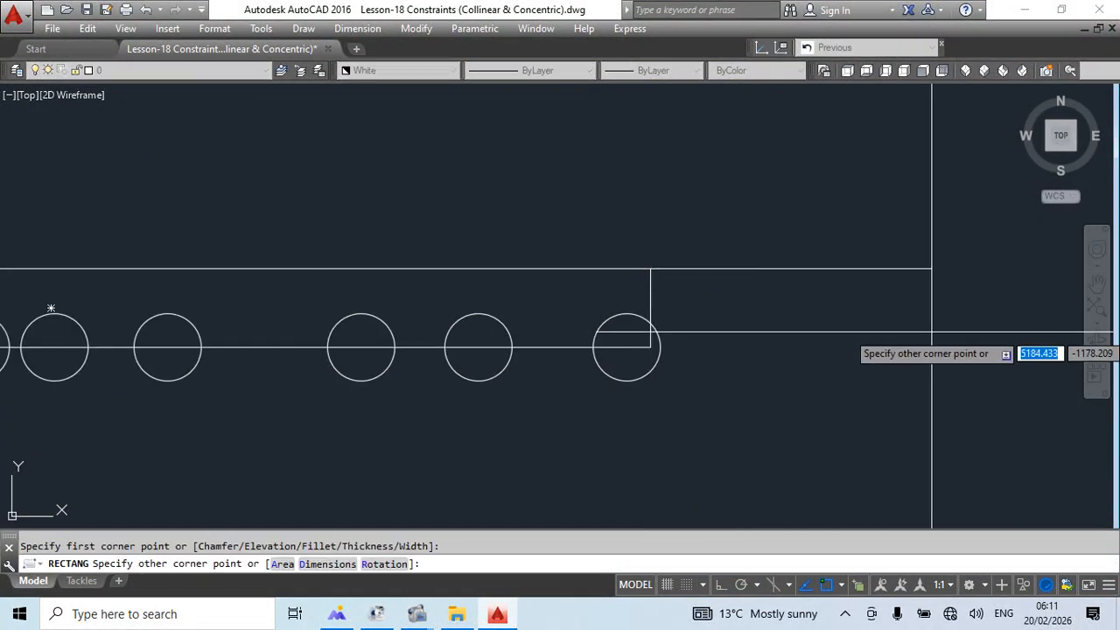
{"action": "left_click", "coordinate": [925, 345]}
{"action": "key", "text": "Escape"}
Move the shorter rectangle slightly to the right, leaving a narrow gap after the long rectangle.
{"action": "left_click", "coordinate": [770, 287]}
{"action": "left_click", "coordinate": [730, 321]}
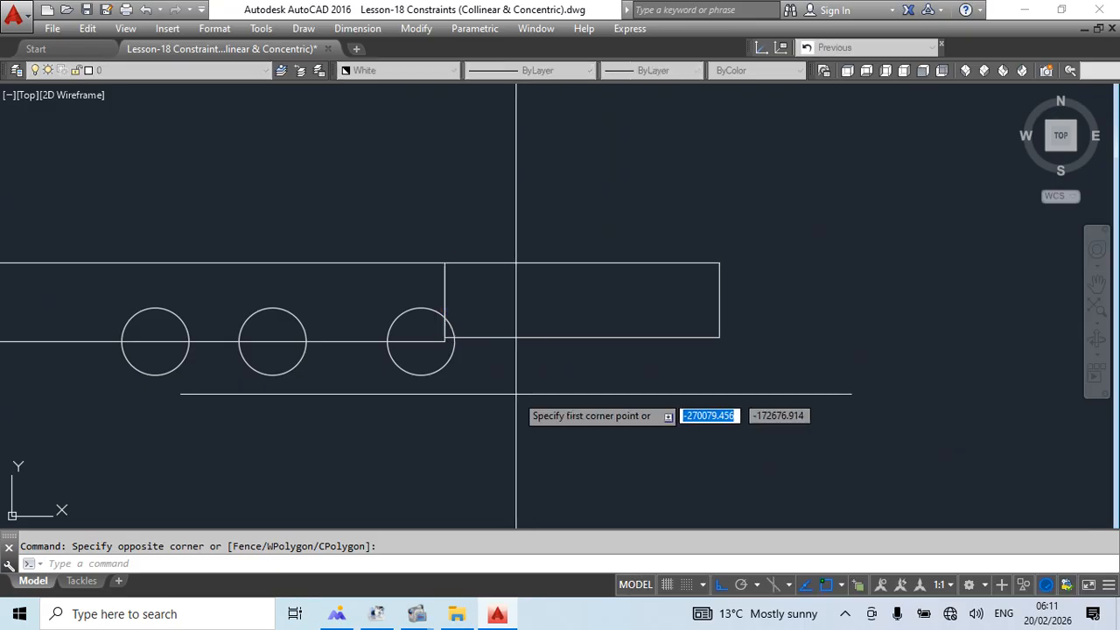
{"action": "left_click", "coordinate": [531, 391]}
{"action": "key", "text": "Escape"}
{"action": "left_click", "coordinate": [603, 374]}
{"action": "left_click", "coordinate": [525, 310]}
{"action": "type", "text": "m"}
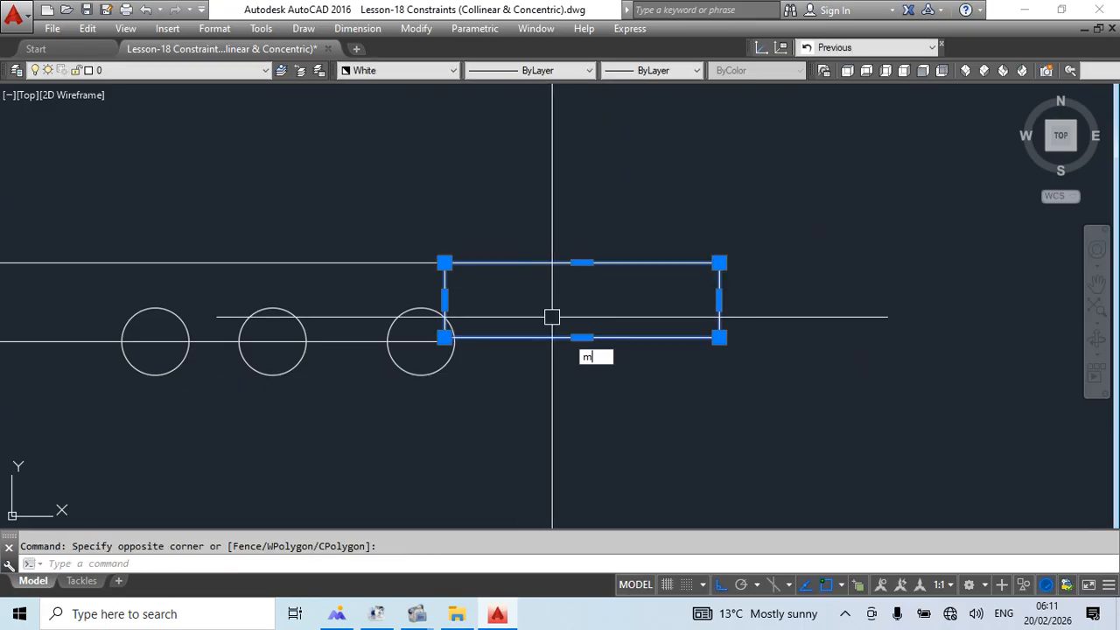
{"action": "key", "text": "Return"}
{"action": "left_click", "coordinate": [536, 358]}
{"action": "left_click", "coordinate": [553, 364]}
{"action": "key", "text": "Escape"}
Draw a small circle in the gap, centred on the right edge of the last wheel circle.
{"action": "scroll", "coordinate": [458, 324], "scroll_direction": "up", "scroll_amount": 6}
{"action": "type", "text": "c"}
{"action": "key", "text": "Return"}
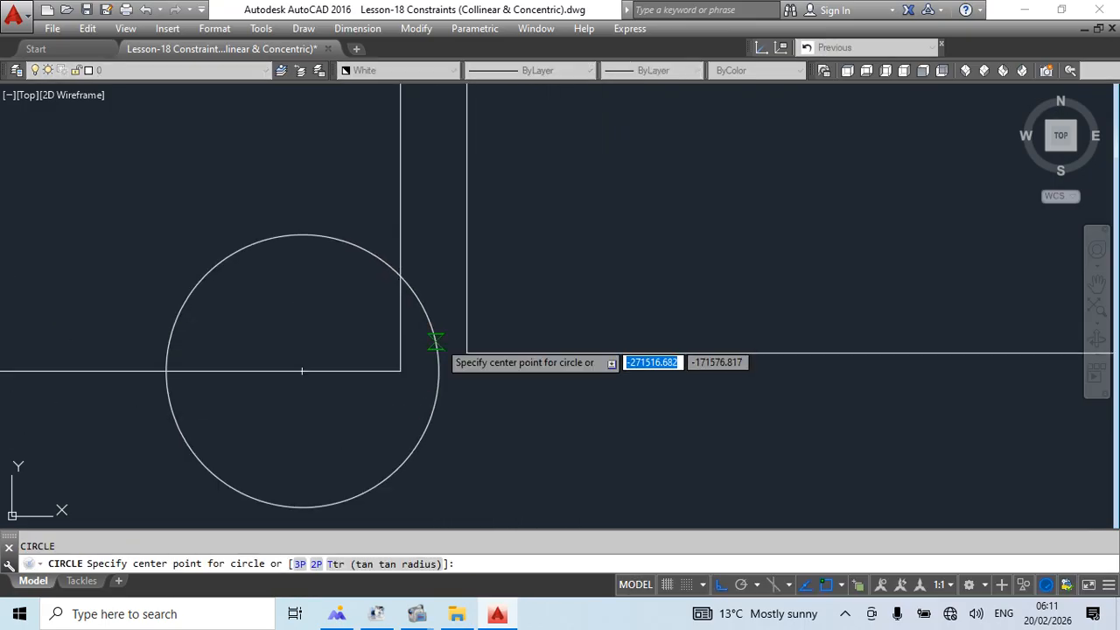
{"action": "left_click", "coordinate": [436, 341]}
{"action": "left_click", "coordinate": [447, 355]}
{"action": "key", "text": "Escape"}
Draw a thin rectangle bridging the gap between the two large rectangles, near their upper edges.
{"action": "scroll", "coordinate": [560, 330], "scroll_direction": "down", "scroll_amount": 3}
{"action": "middle_click_drag", "start_coordinate": [560, 331], "coordinate": [524, 400]}
{"action": "type", "text": "rec"}
{"action": "key", "text": "Return"}
{"action": "scroll", "coordinate": [424, 247], "scroll_direction": "up", "scroll_amount": 2}
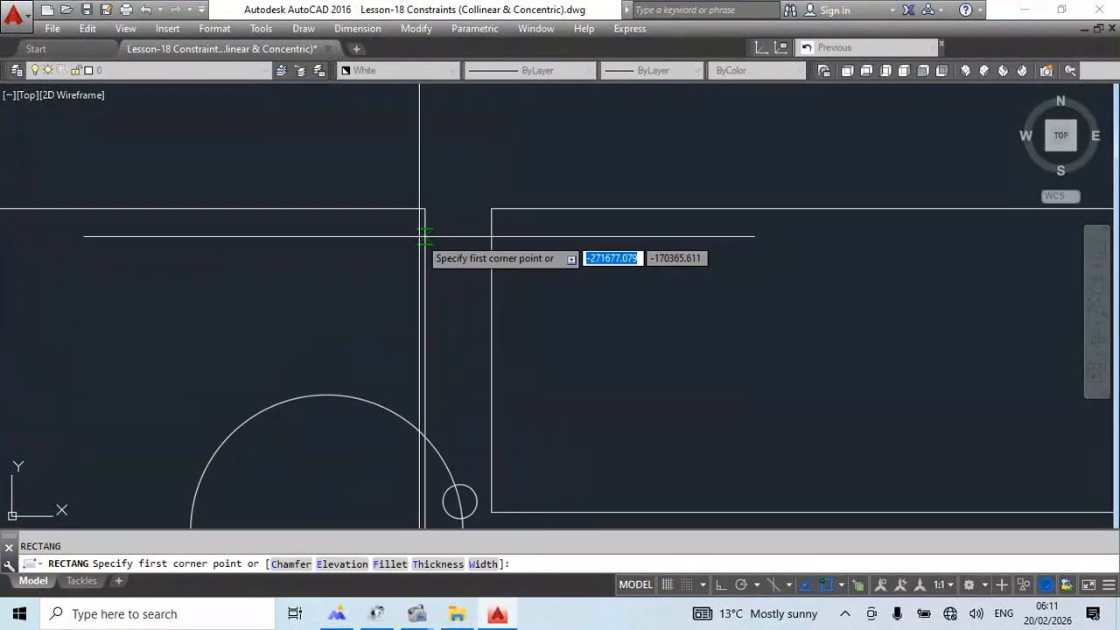
{"action": "left_click", "coordinate": [424, 238]}
{"action": "left_click", "coordinate": [490, 255]}
{"action": "key", "text": "Escape"}
{"action": "scroll", "coordinate": [504, 298], "scroll_direction": "down", "scroll_amount": 4}
{"action": "middle_click_drag", "start_coordinate": [504, 298], "coordinate": [443, 246]}
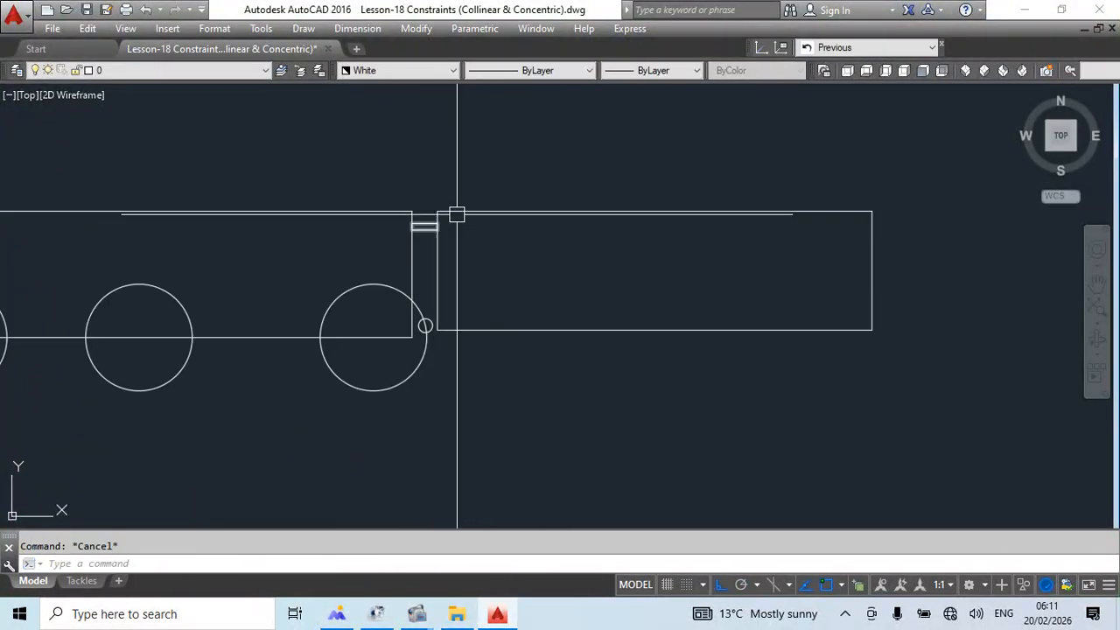
{"action": "scroll", "coordinate": [617, 221], "scroll_direction": "down", "scroll_amount": 2}
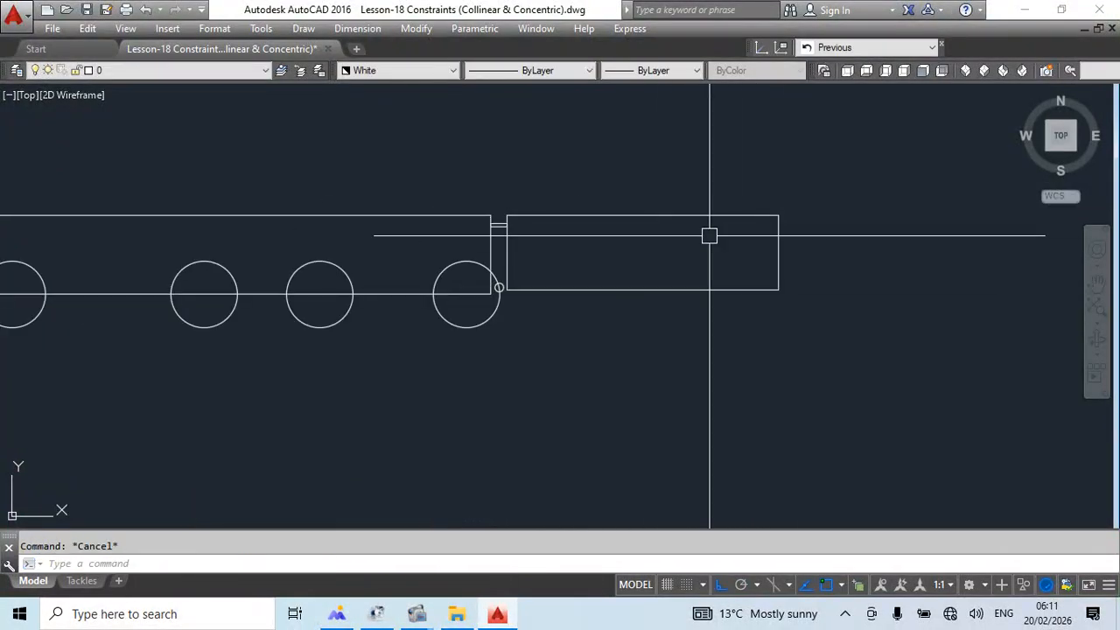
{"action": "middle_click_drag", "start_coordinate": [709, 229], "coordinate": [718, 259]}
{"action": "scroll", "coordinate": [523, 259], "scroll_direction": "up", "scroll_amount": 3}
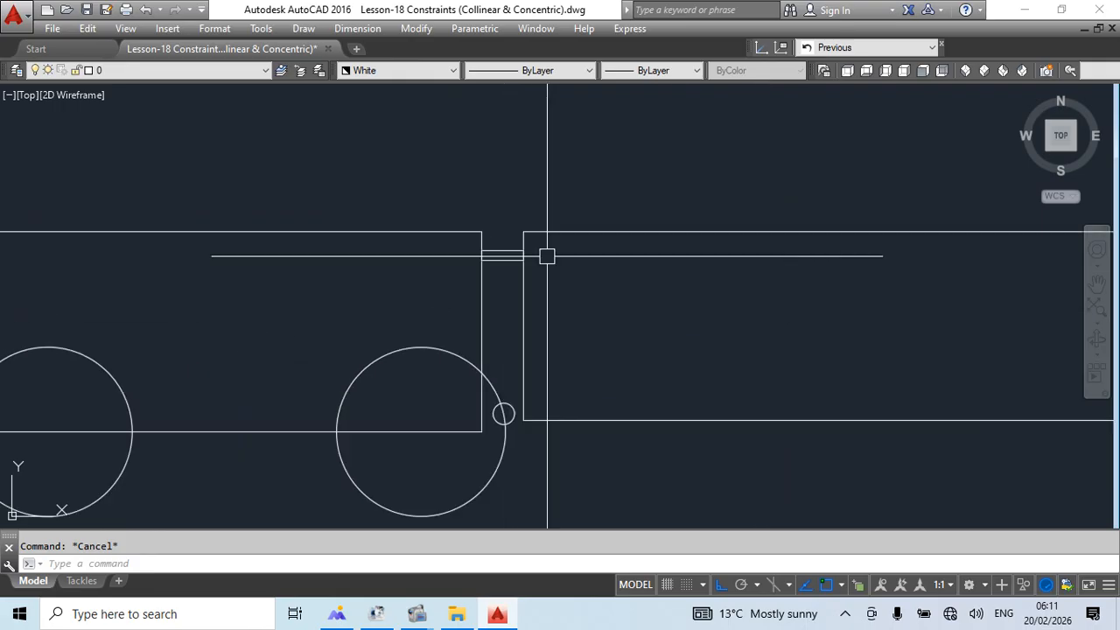
{"action": "scroll", "coordinate": [511, 256], "scroll_direction": "down", "scroll_amount": 3}
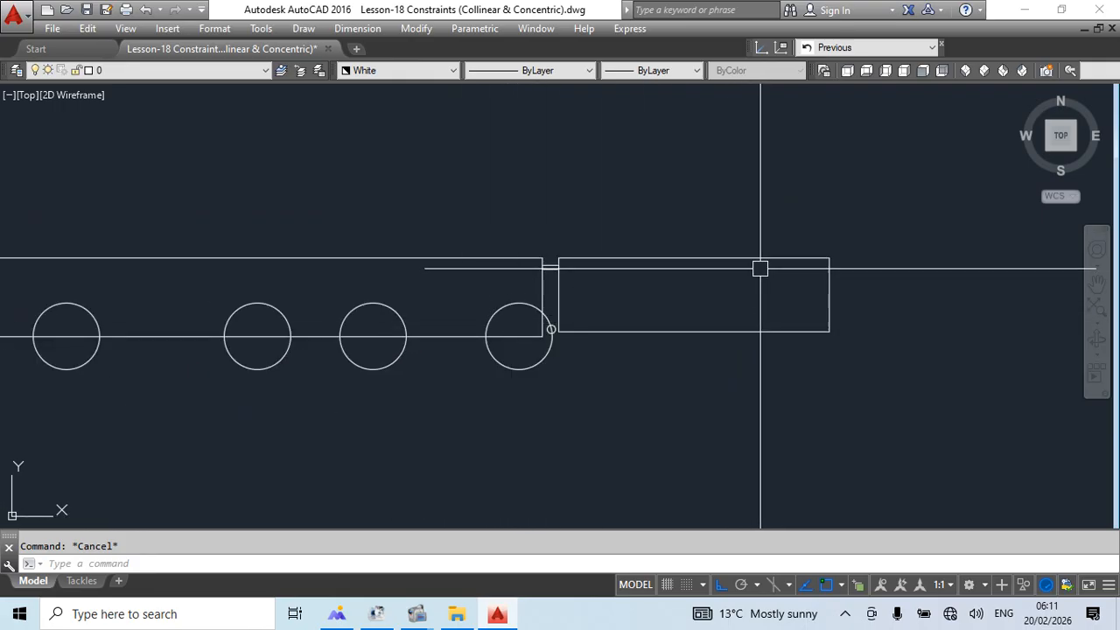
Rotate the shorter rectangle a few degrees counterclockwise about its lower left corner, with Ortho mode turned off.
{"action": "middle_click_drag", "start_coordinate": [664, 311], "coordinate": [434, 306]}
{"action": "left_click", "coordinate": [630, 210]}
{"action": "left_click", "coordinate": [530, 383]}
{"action": "type", "text": "ro"}
{"action": "key", "text": "Return"}
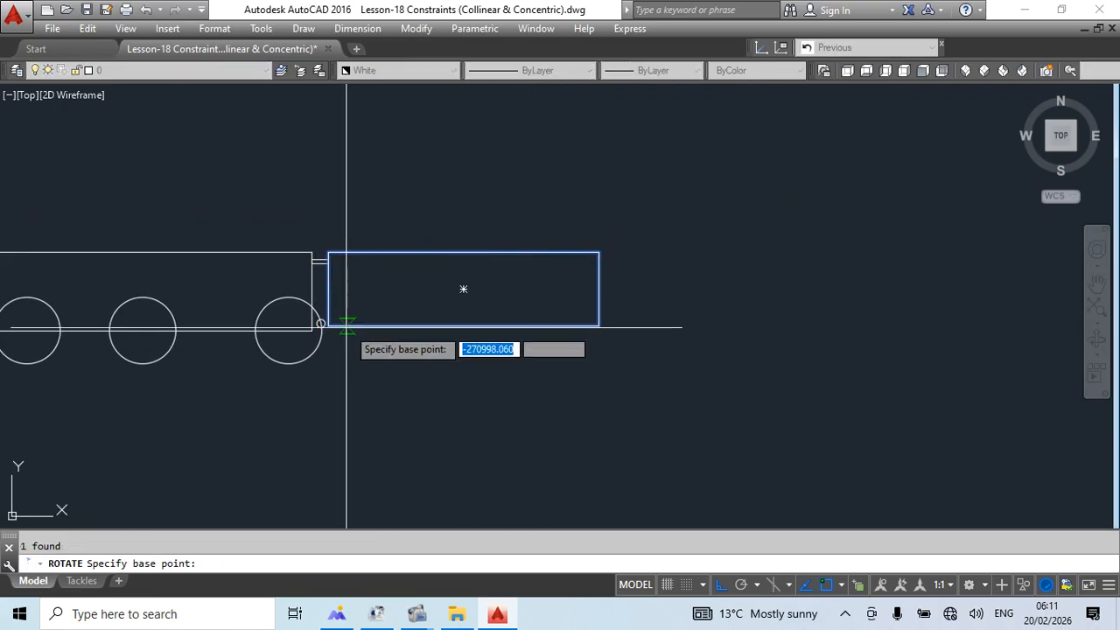
{"action": "left_click", "coordinate": [329, 325]}
{"action": "left_click", "coordinate": [720, 586]}
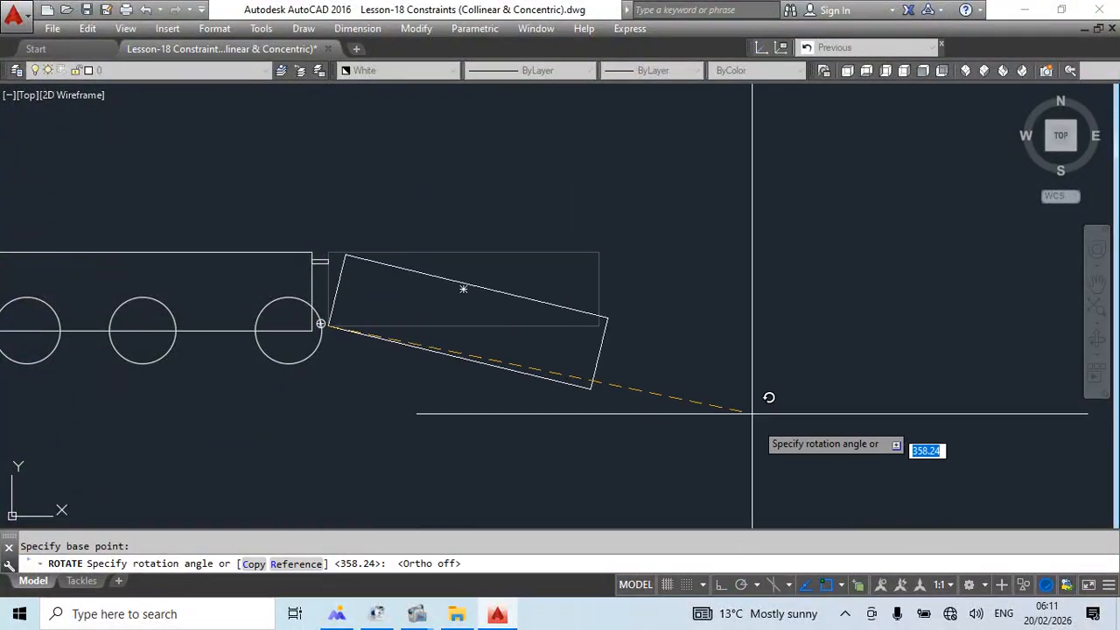
{"action": "left_click", "coordinate": [735, 289]}
Examine the coupling between the long body and the tilted body, and compare it with the fork linkage and its cylinder.
{"action": "scroll", "coordinate": [509, 305], "scroll_direction": "down", "scroll_amount": 6}
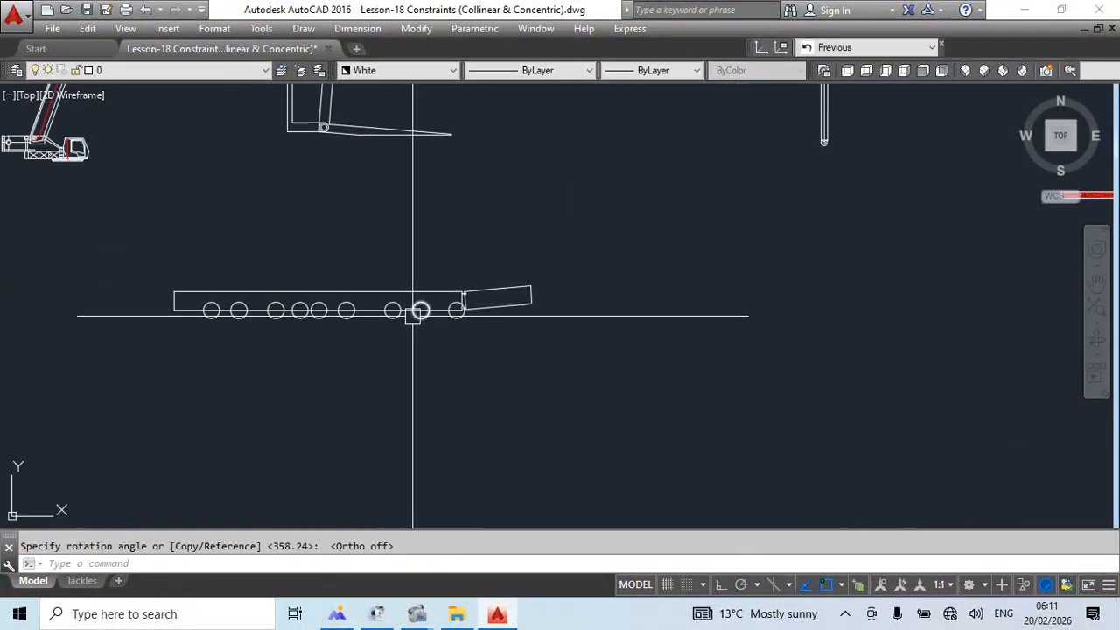
{"action": "scroll", "coordinate": [413, 315], "scroll_direction": "up", "scroll_amount": 4}
{"action": "middle_click_drag", "start_coordinate": [557, 334], "coordinate": [694, 369]}
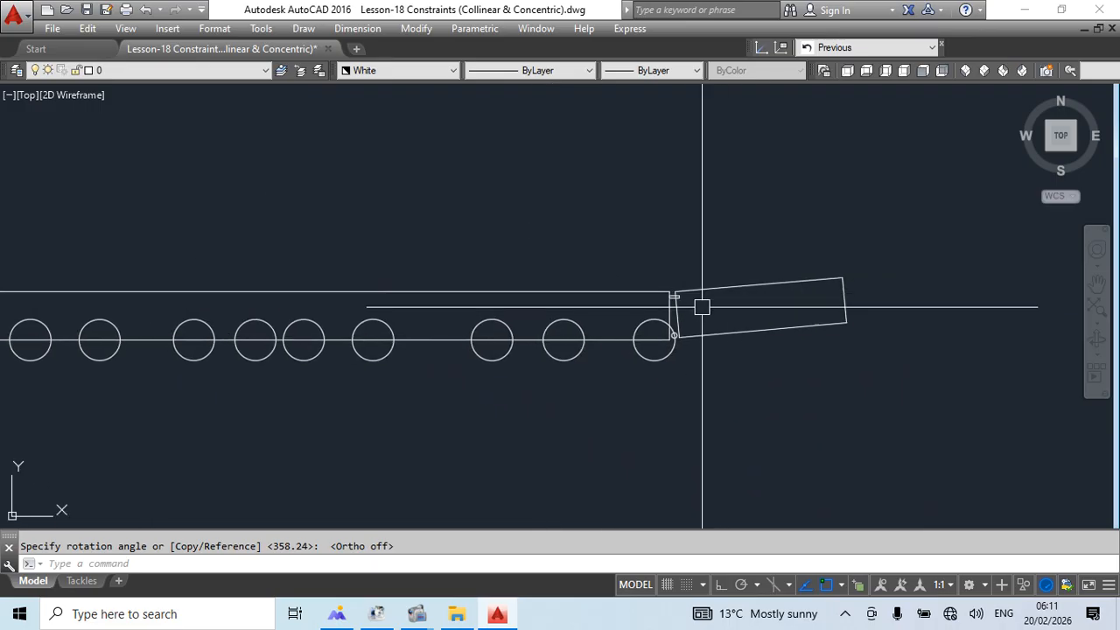
{"action": "scroll", "coordinate": [691, 308], "scroll_direction": "up", "scroll_amount": 6}
{"action": "key", "text": "Escape"}
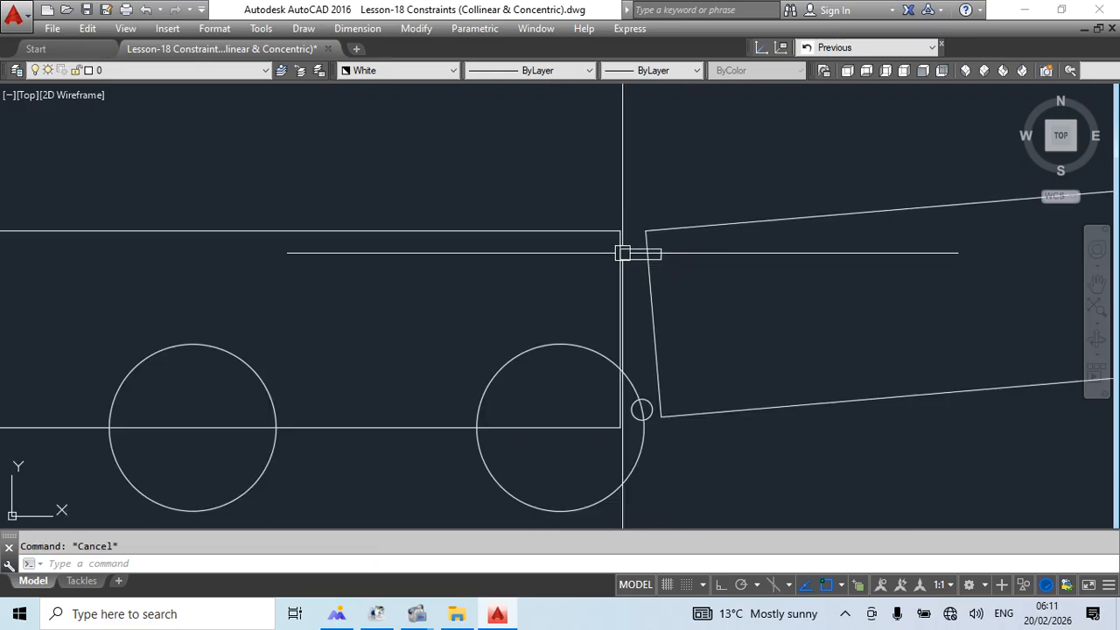
{"action": "scroll", "coordinate": [622, 253], "scroll_direction": "down", "scroll_amount": 6}
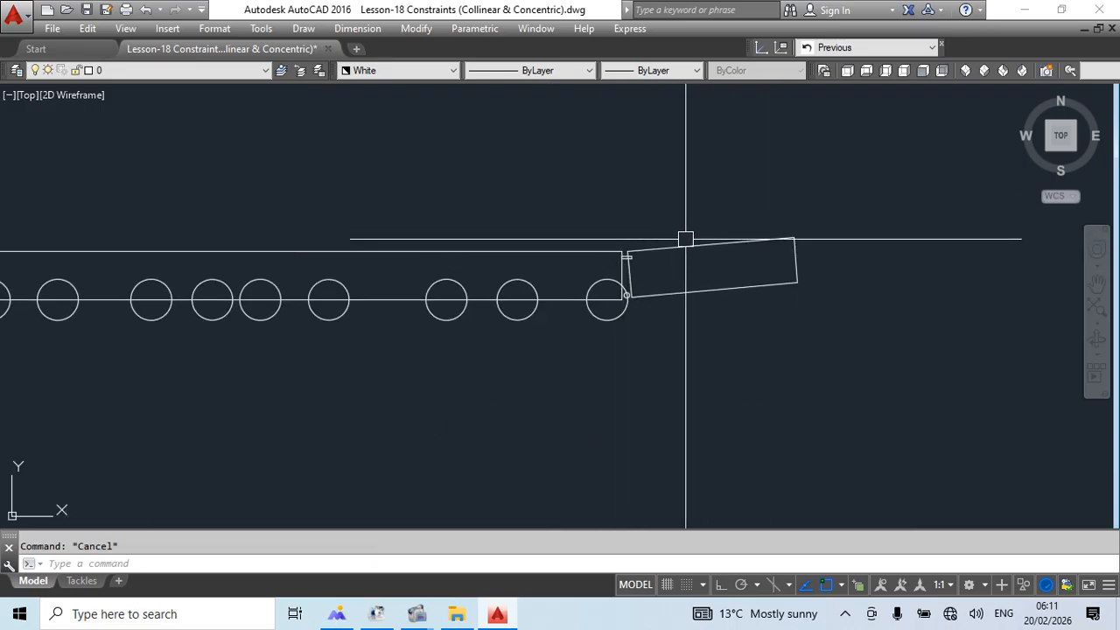
{"action": "scroll", "coordinate": [685, 238], "scroll_direction": "down", "scroll_amount": 5}
{"action": "scroll", "coordinate": [555, 265], "scroll_direction": "up", "scroll_amount": 8}
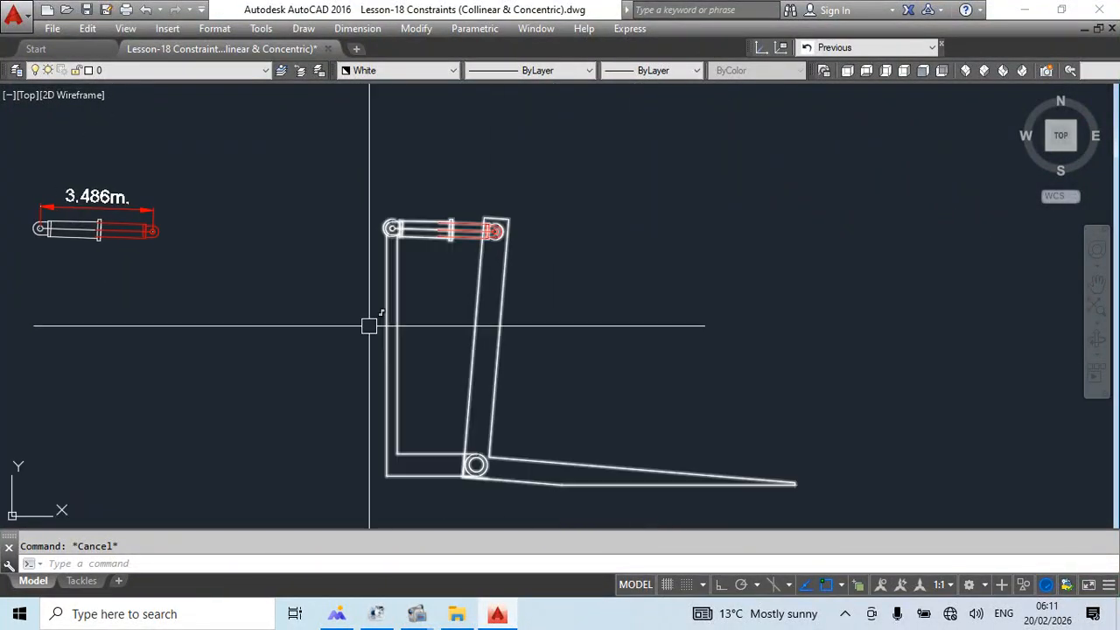